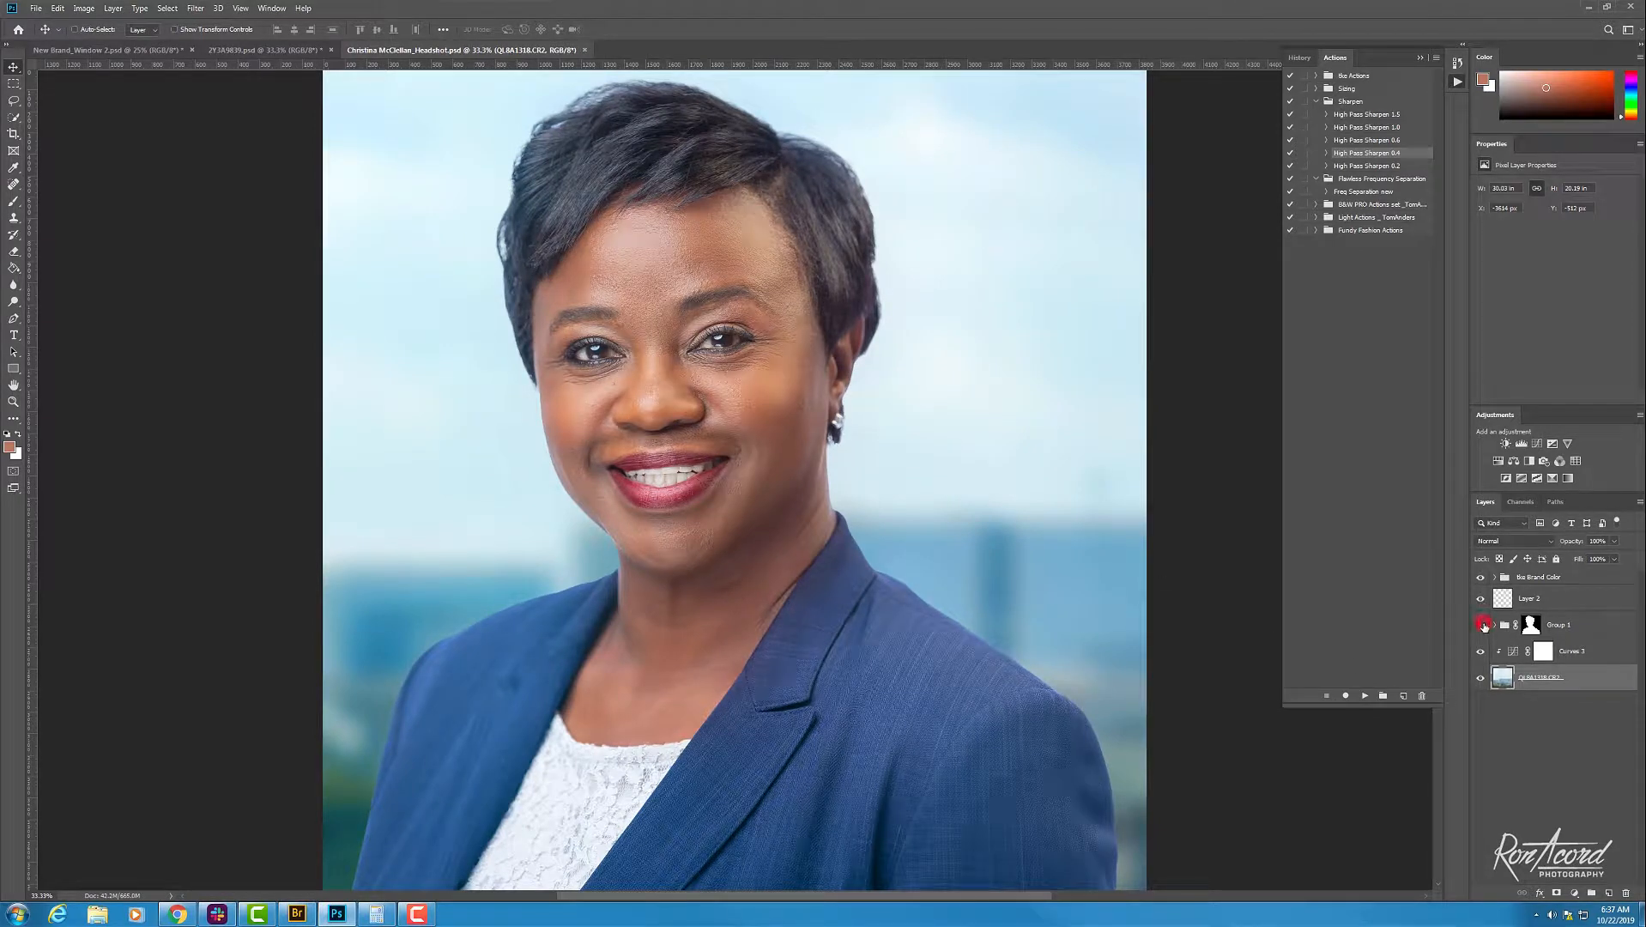
Step: Toggle Group 1's visibility in the finished headshot document and close that document without saving changes
click(1482, 625)
click(1482, 624)
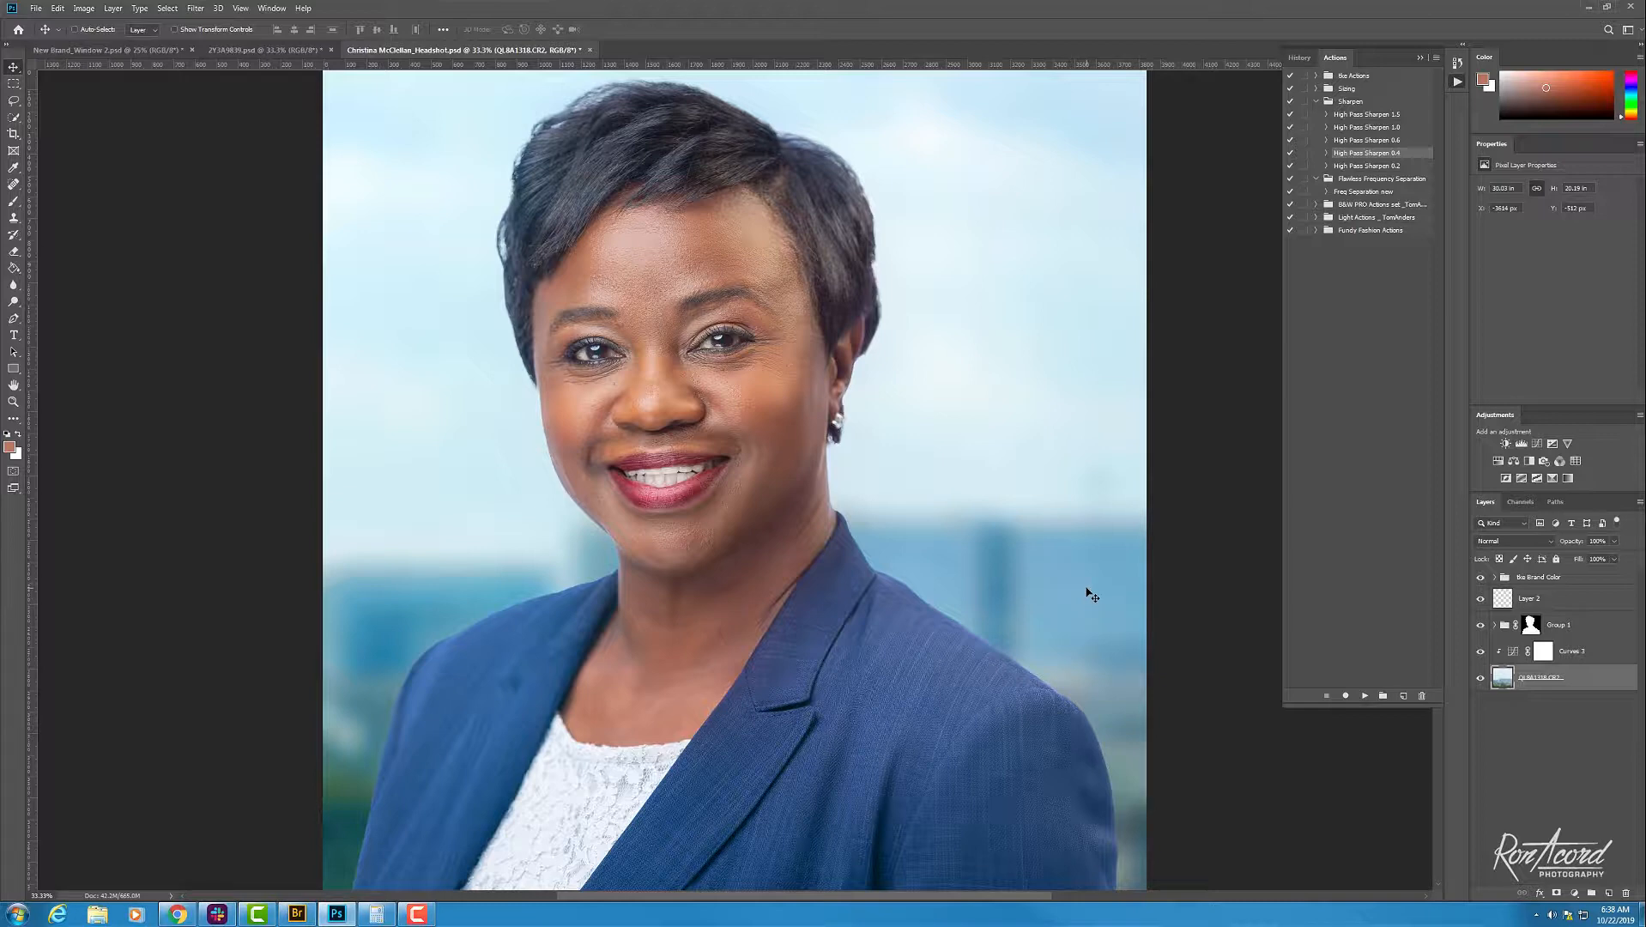
click(590, 50)
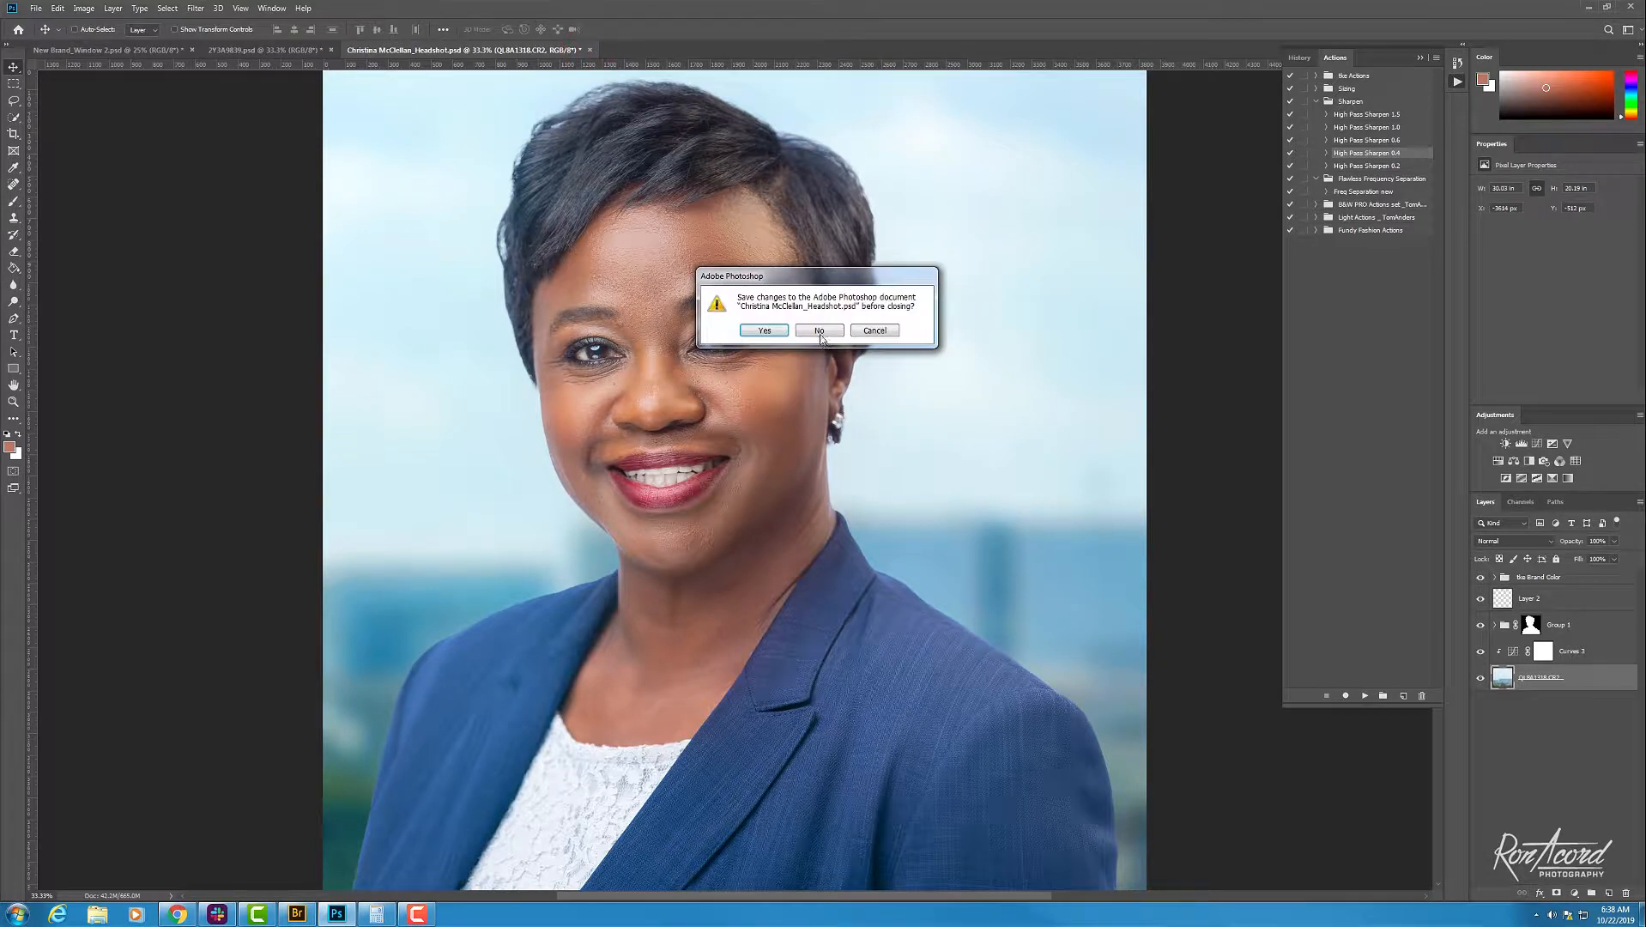
click(820, 331)
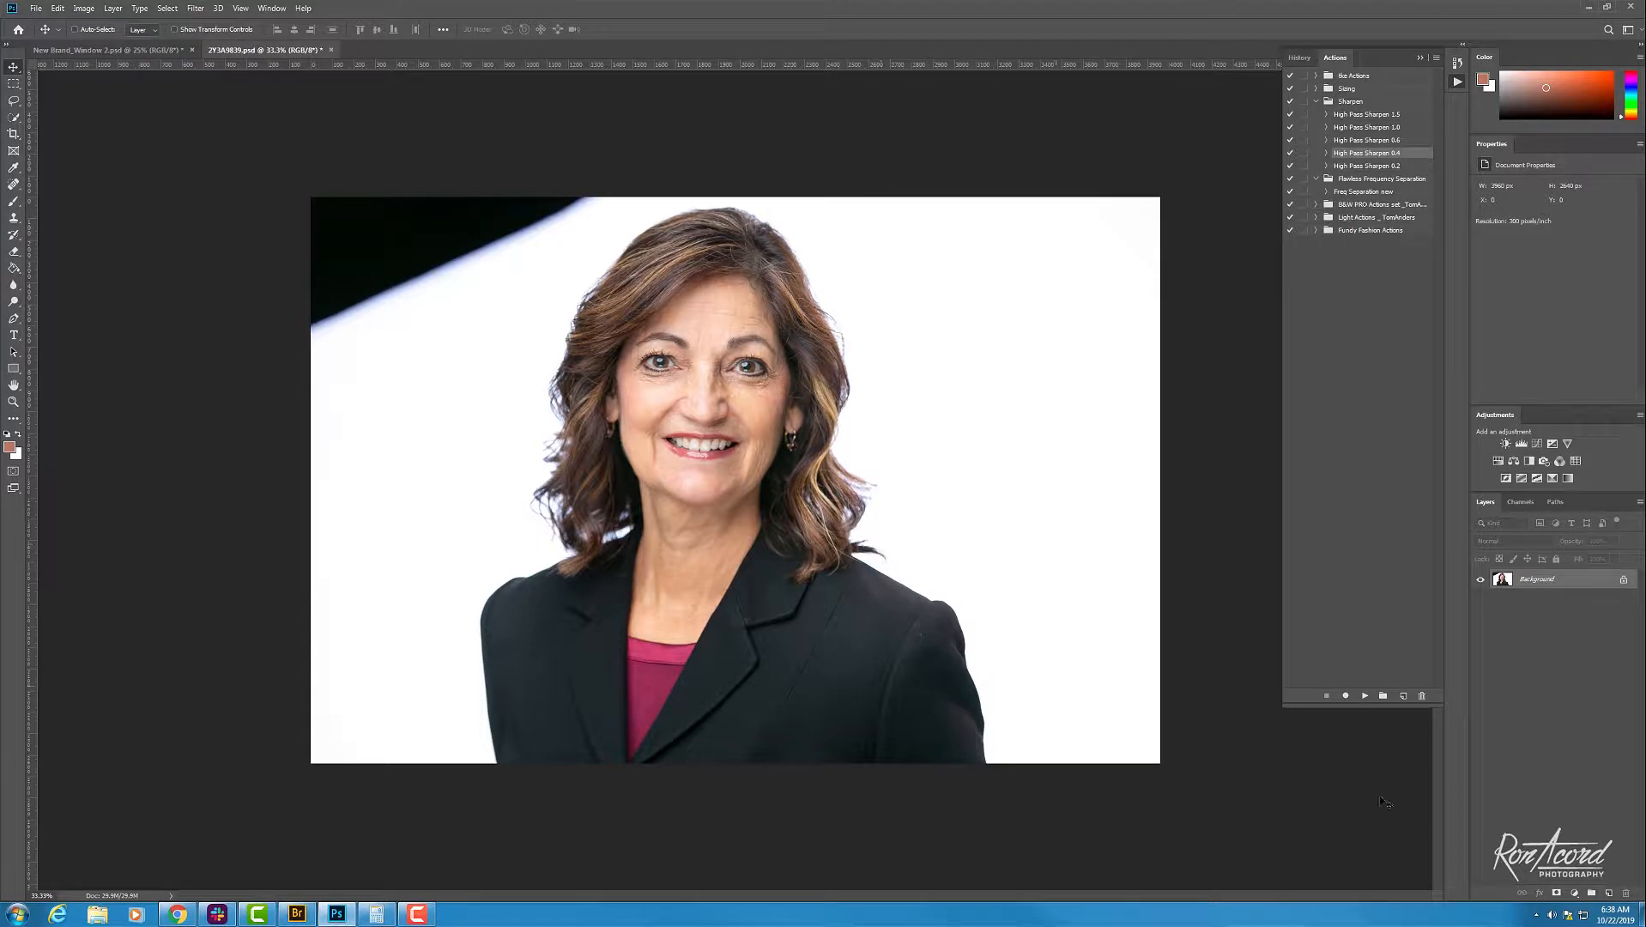
Step: Preview the blurred city backgrounds in New Brand_Window 2.psd by hiding and reshowing the topmost image layers
click(76, 53)
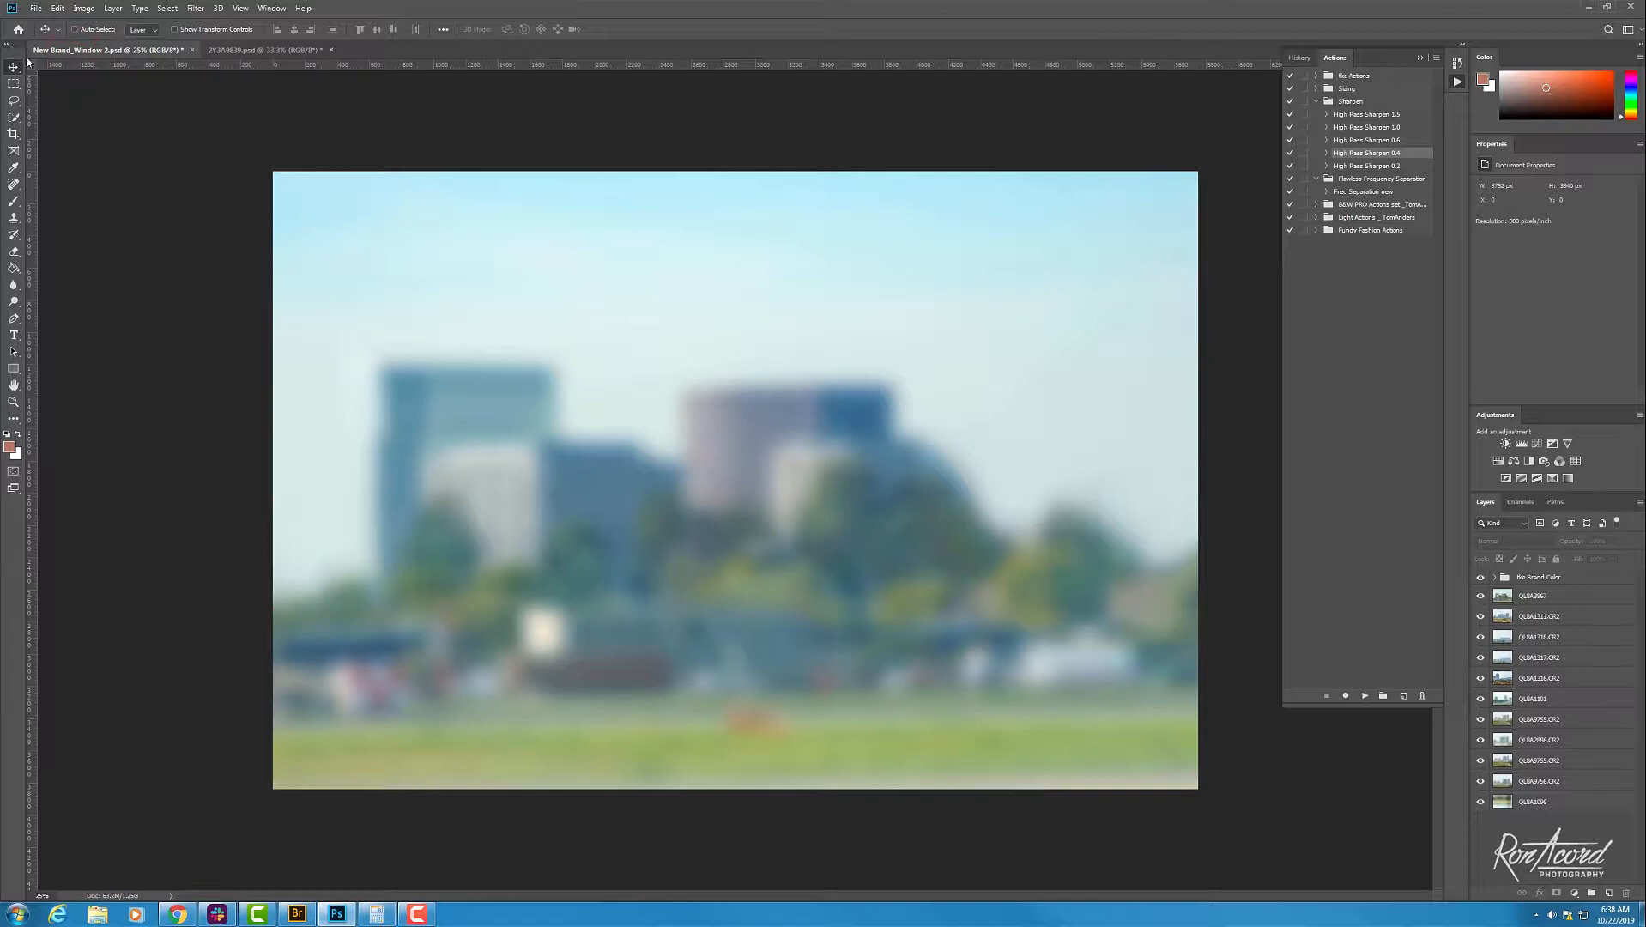
click(1532, 805)
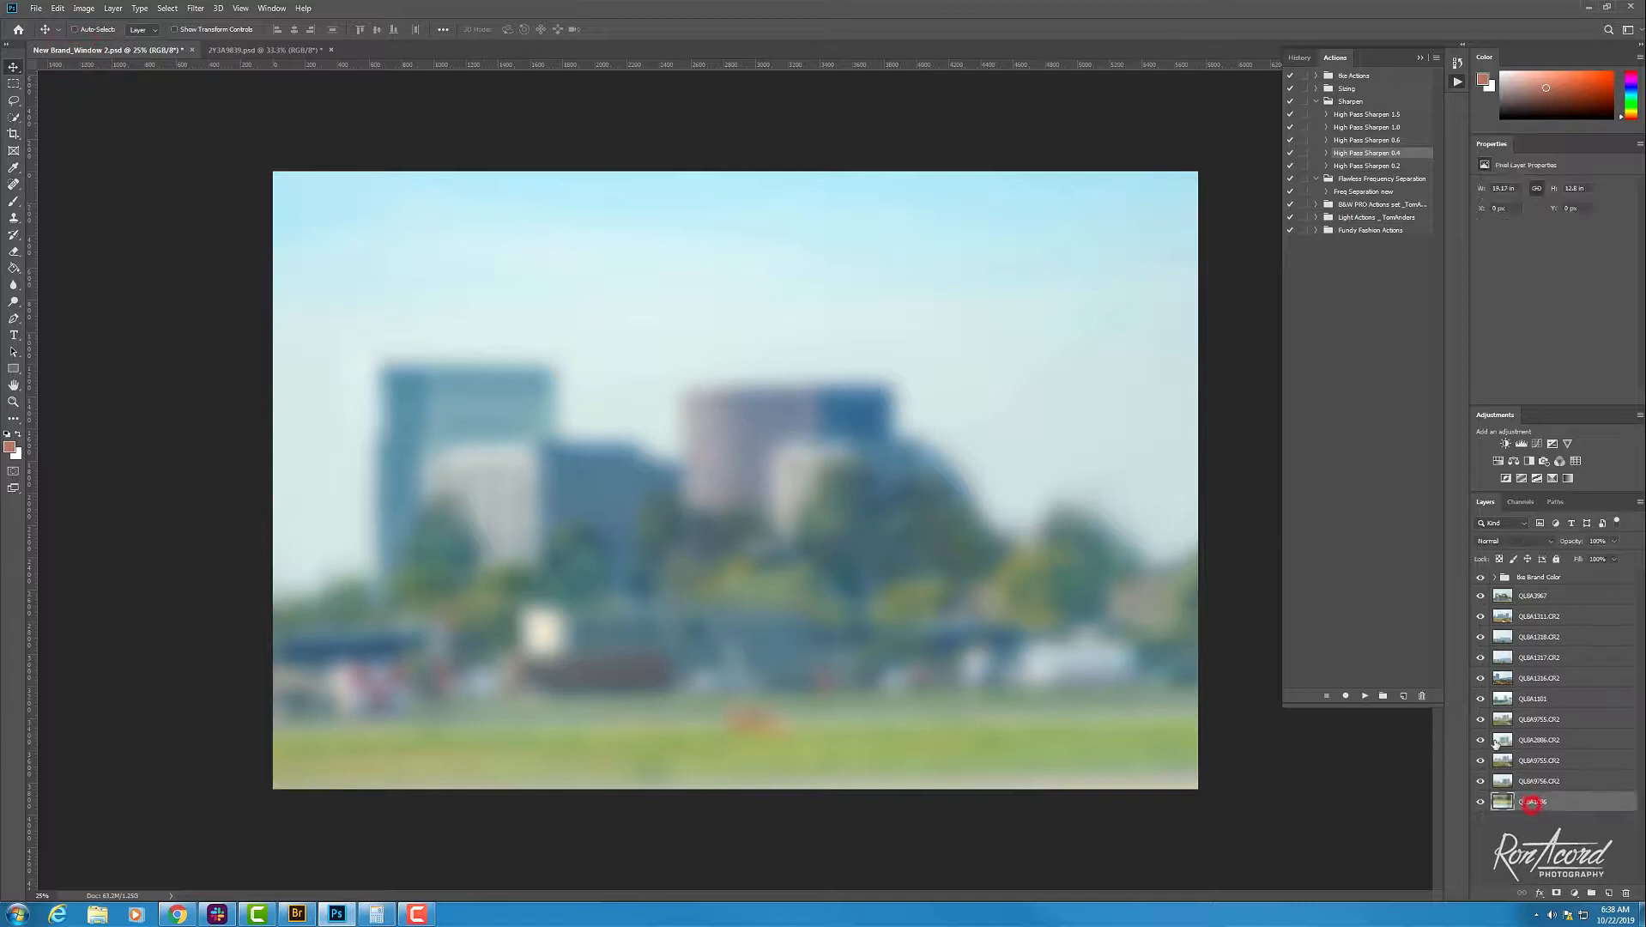
click(1480, 596)
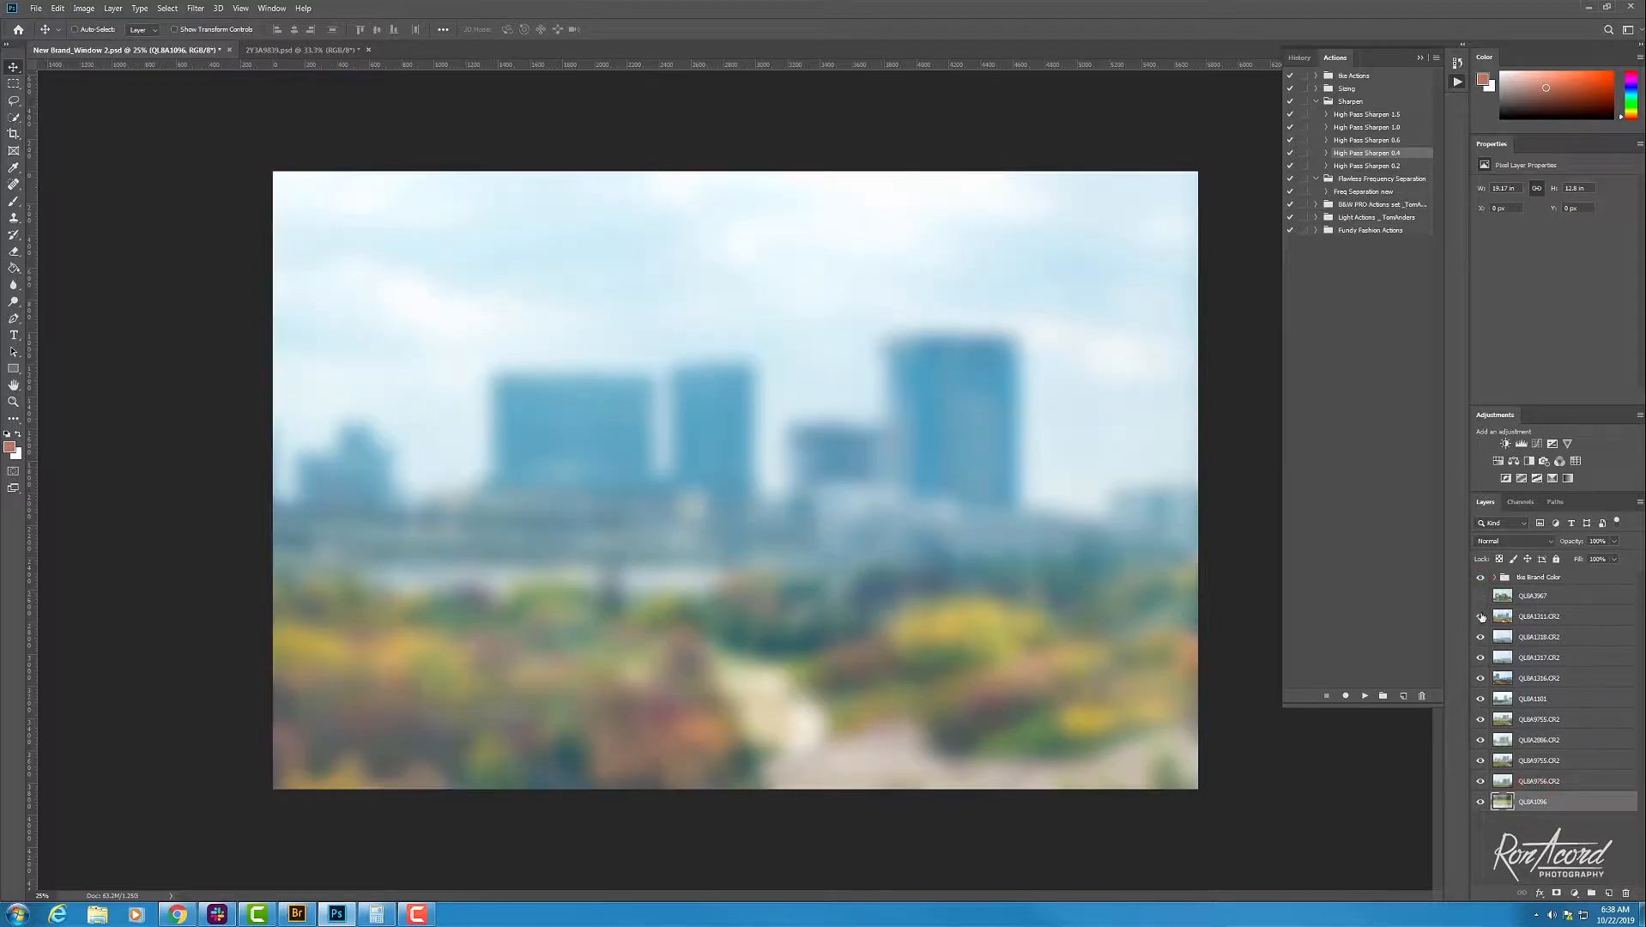
click(1481, 616)
click(1480, 616)
click(1480, 595)
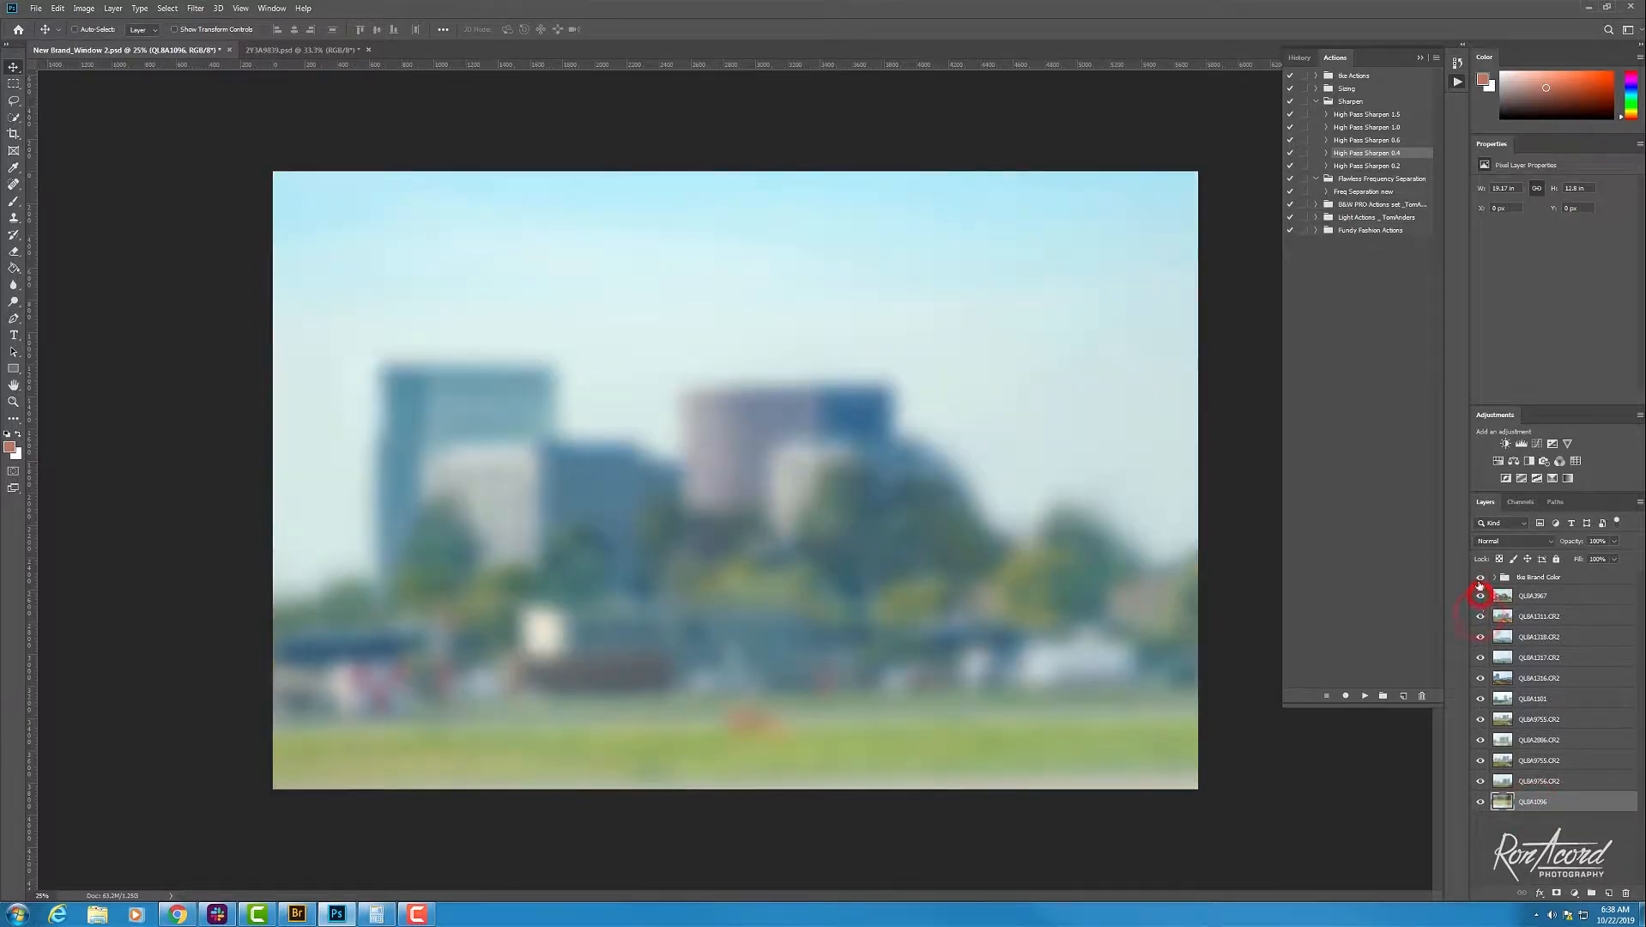
Step: Examine the Brand Color group's effect and its Vibrance, Curves, Blue effects and Sand Dune layers, leaving the group collapsed
click(1514, 579)
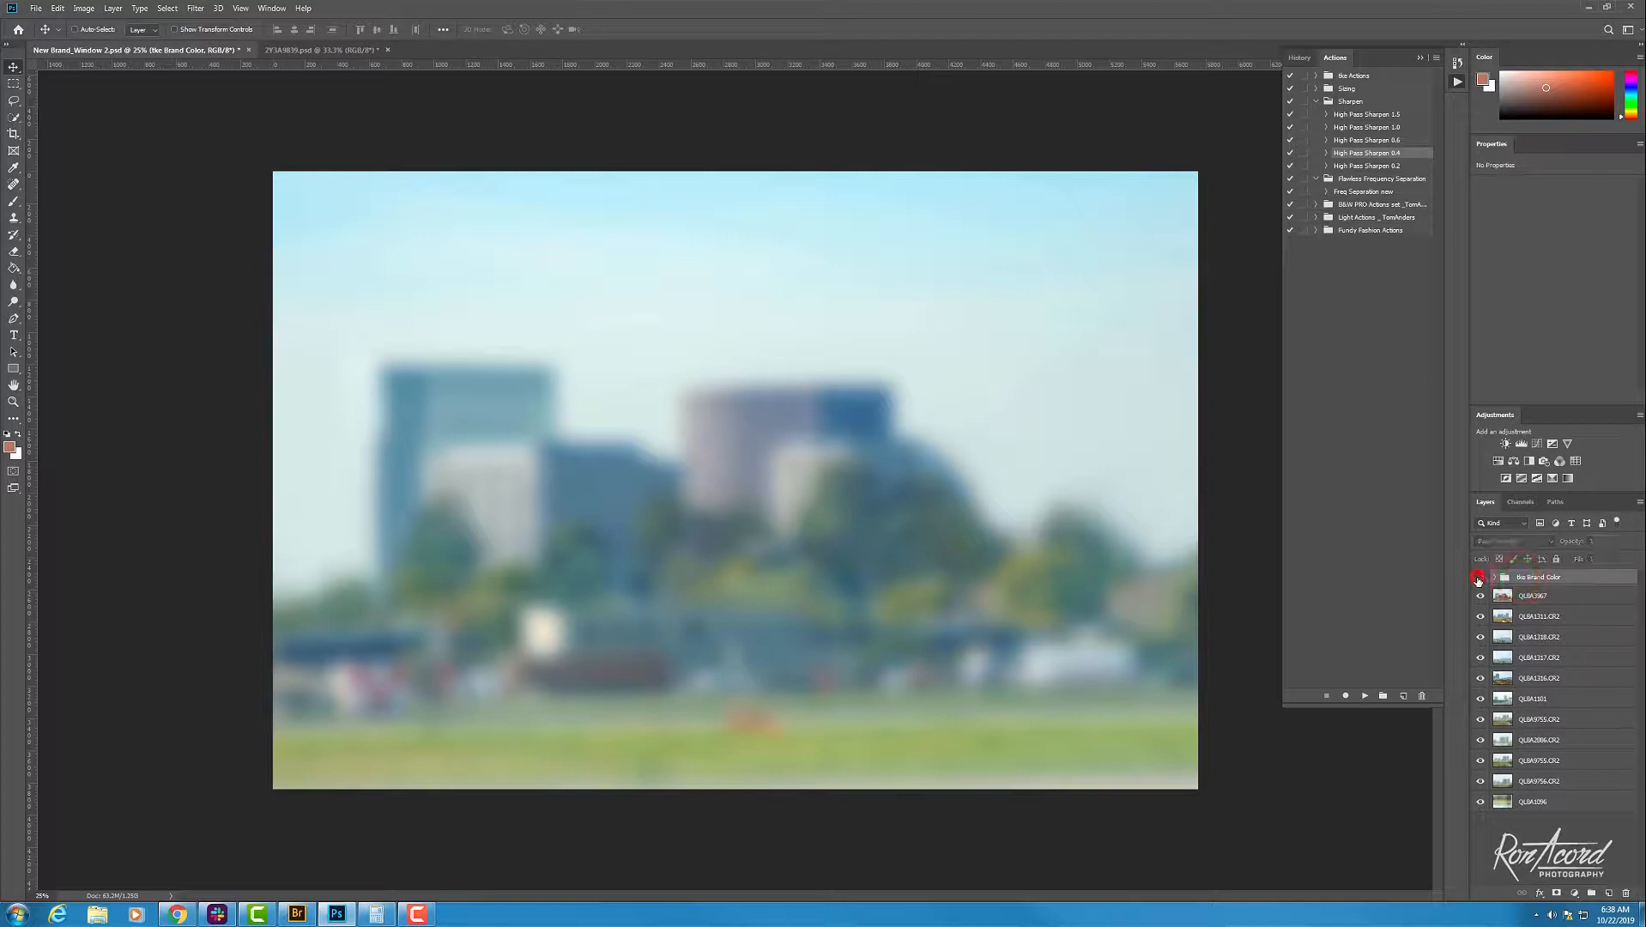
click(1480, 578)
click(1479, 577)
click(1494, 577)
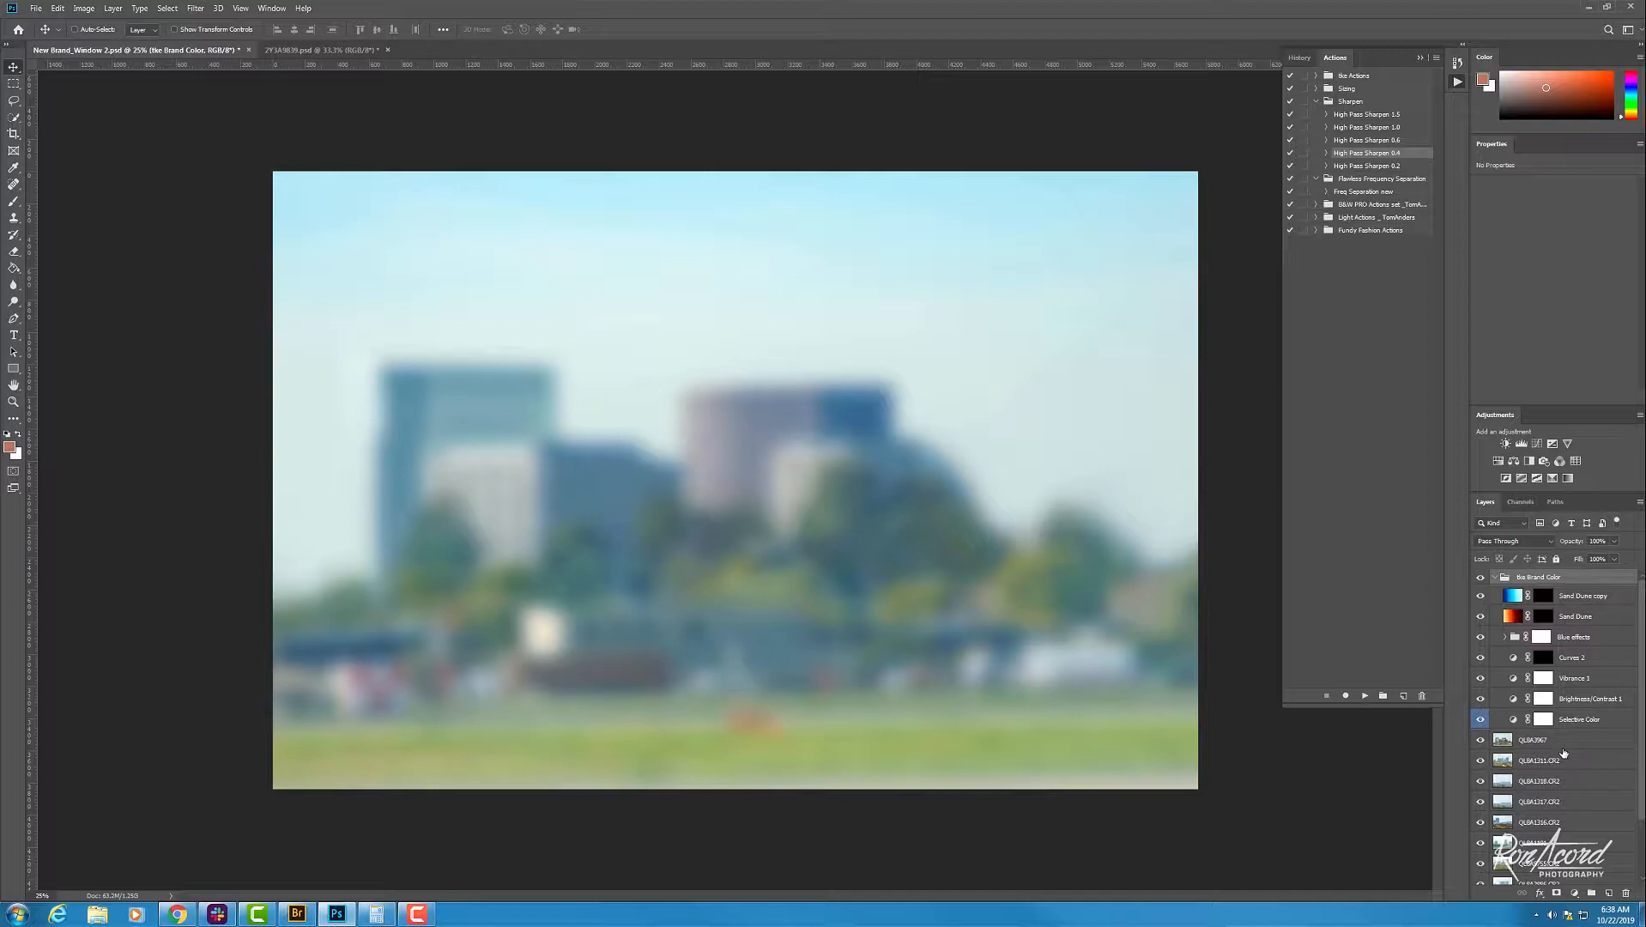
click(1572, 678)
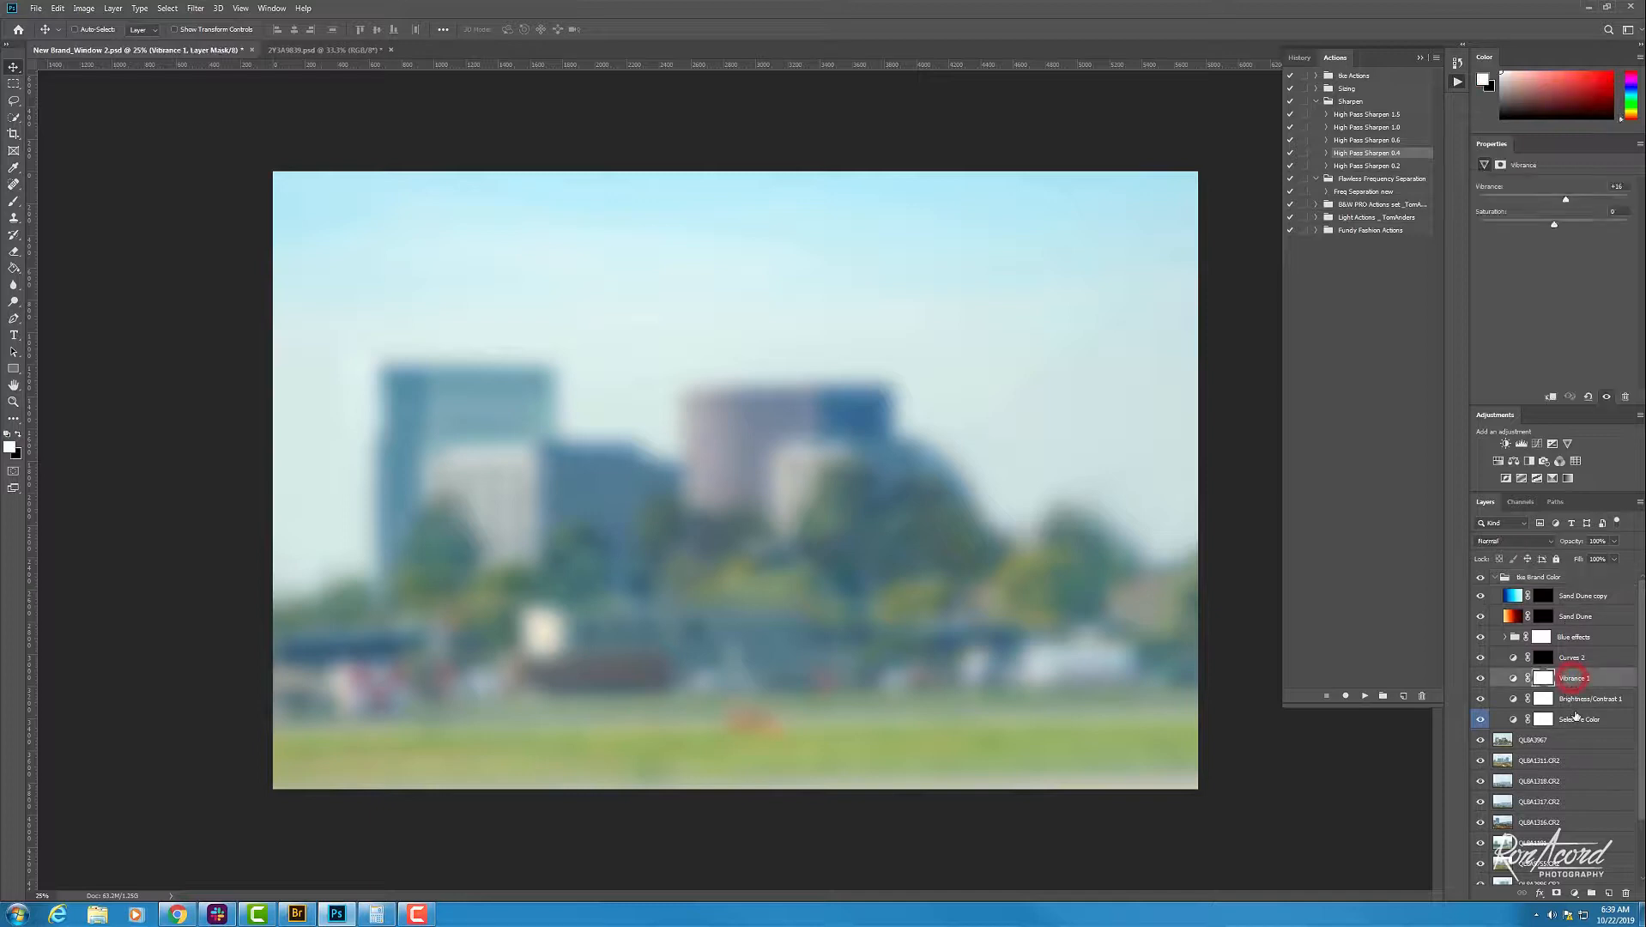
click(1563, 657)
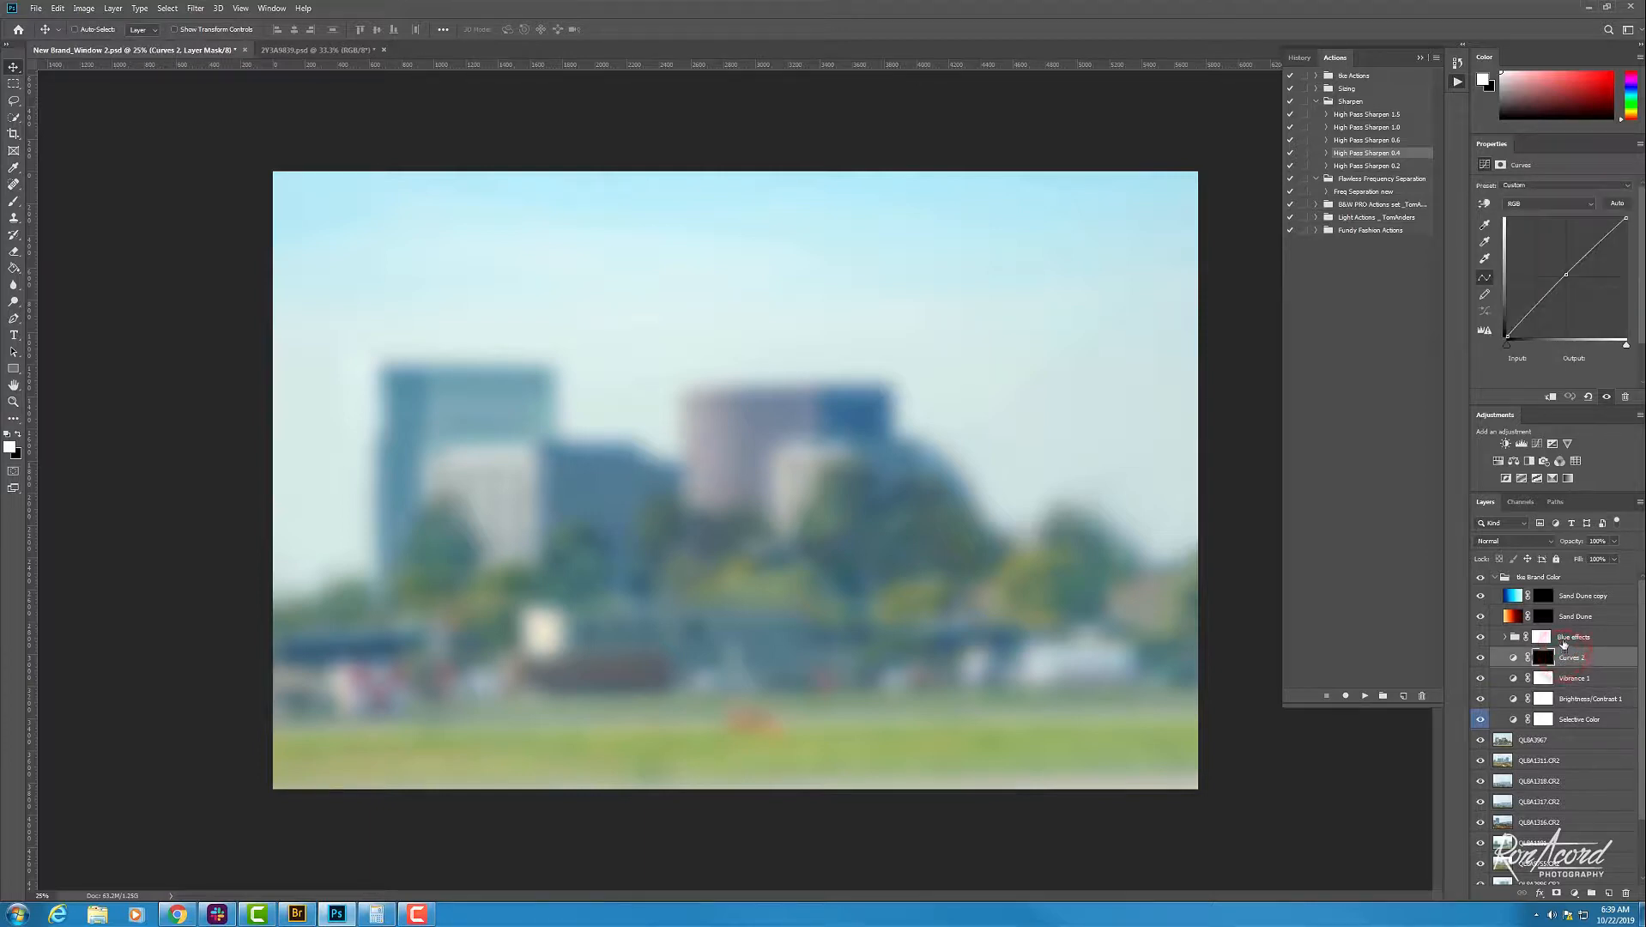
click(1563, 637)
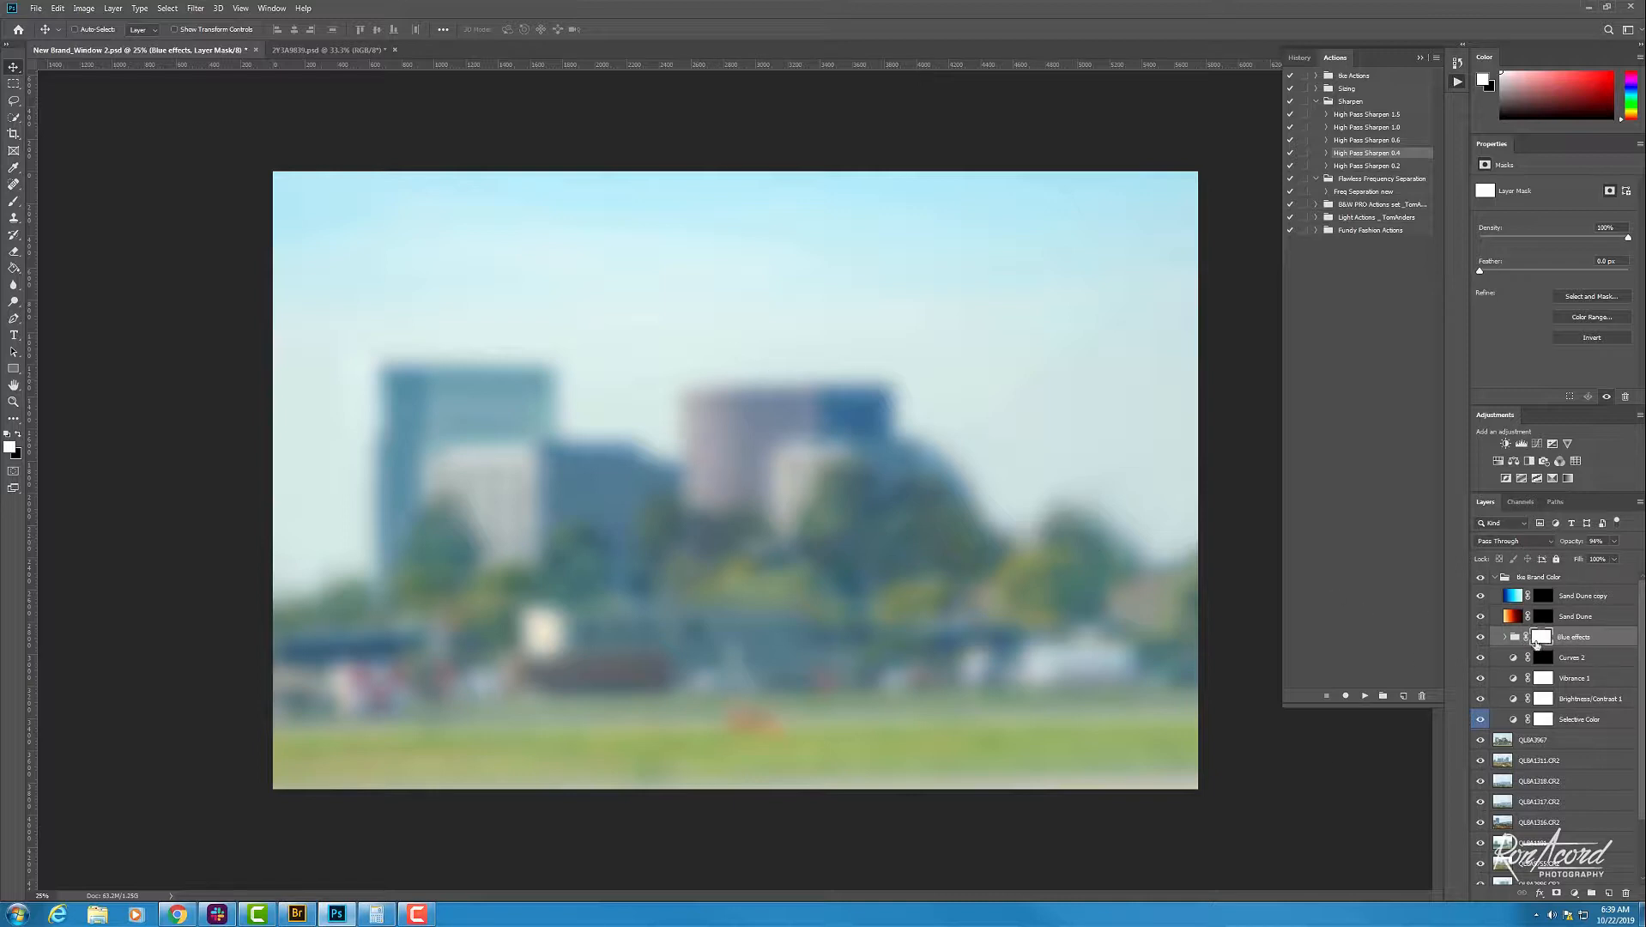
click(1571, 617)
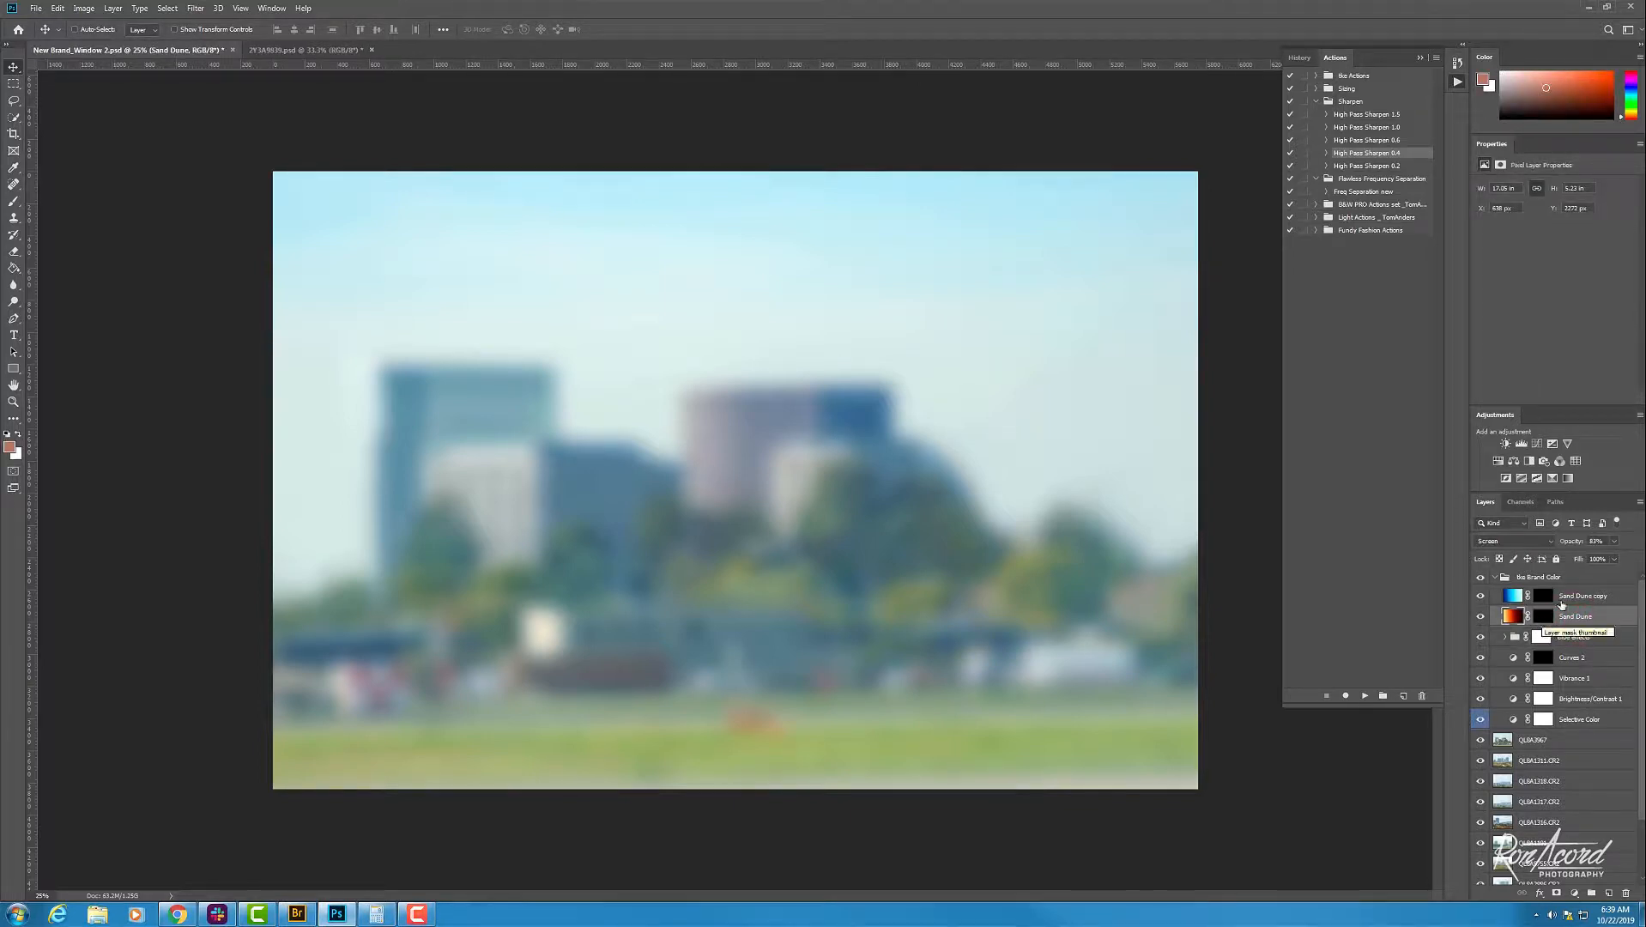
click(1577, 595)
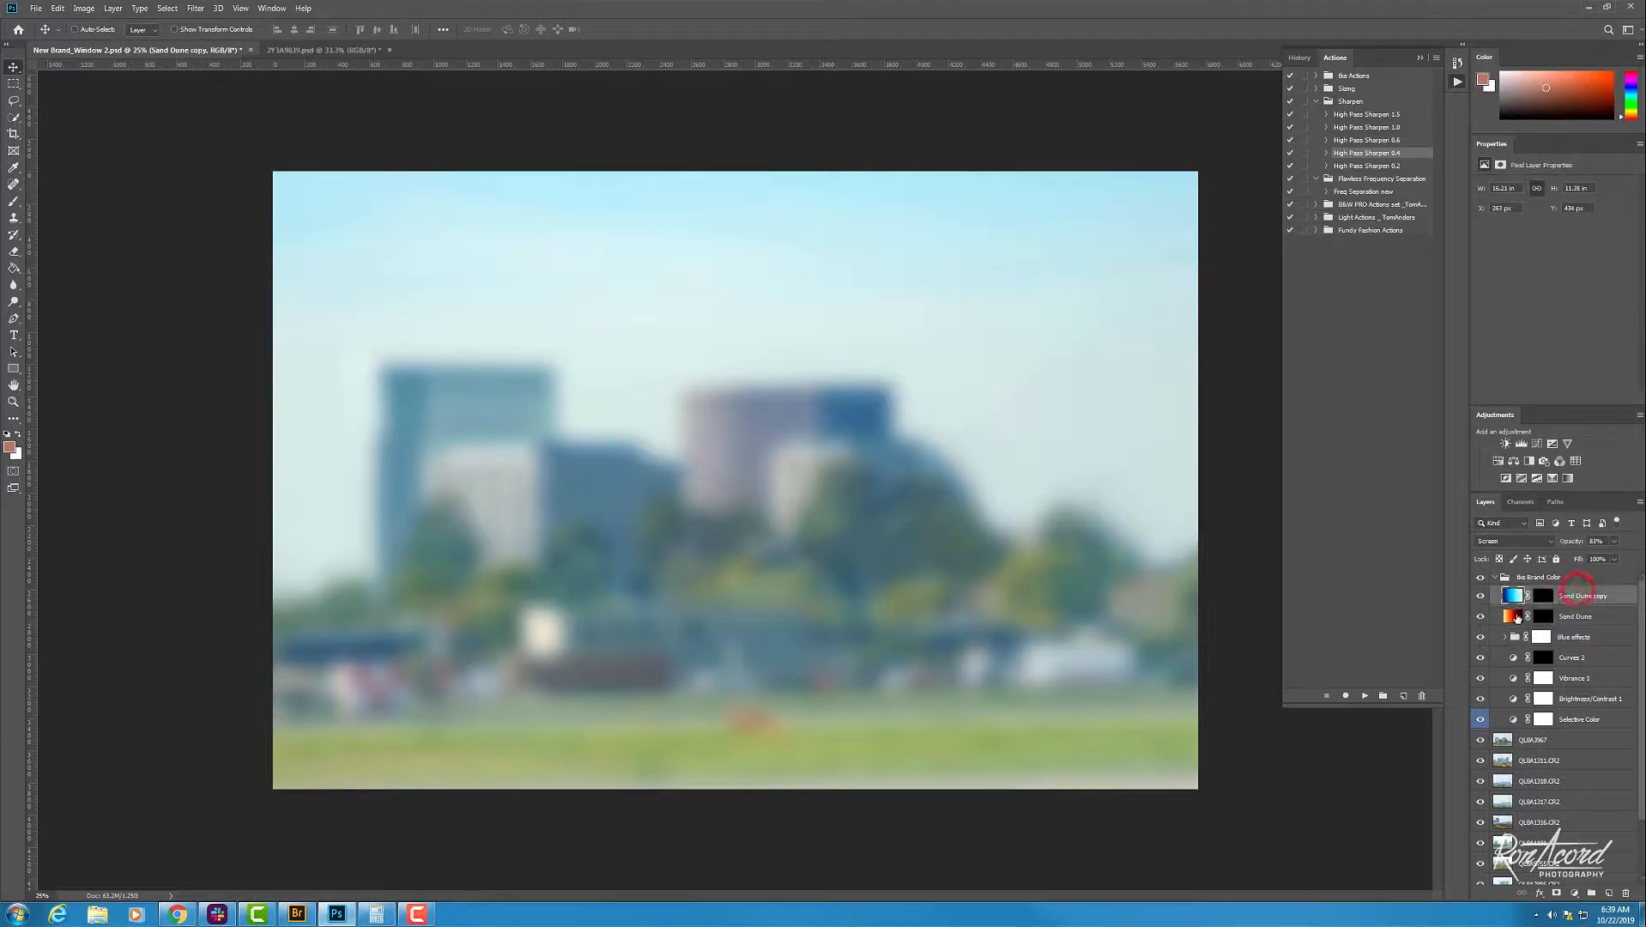
click(1494, 578)
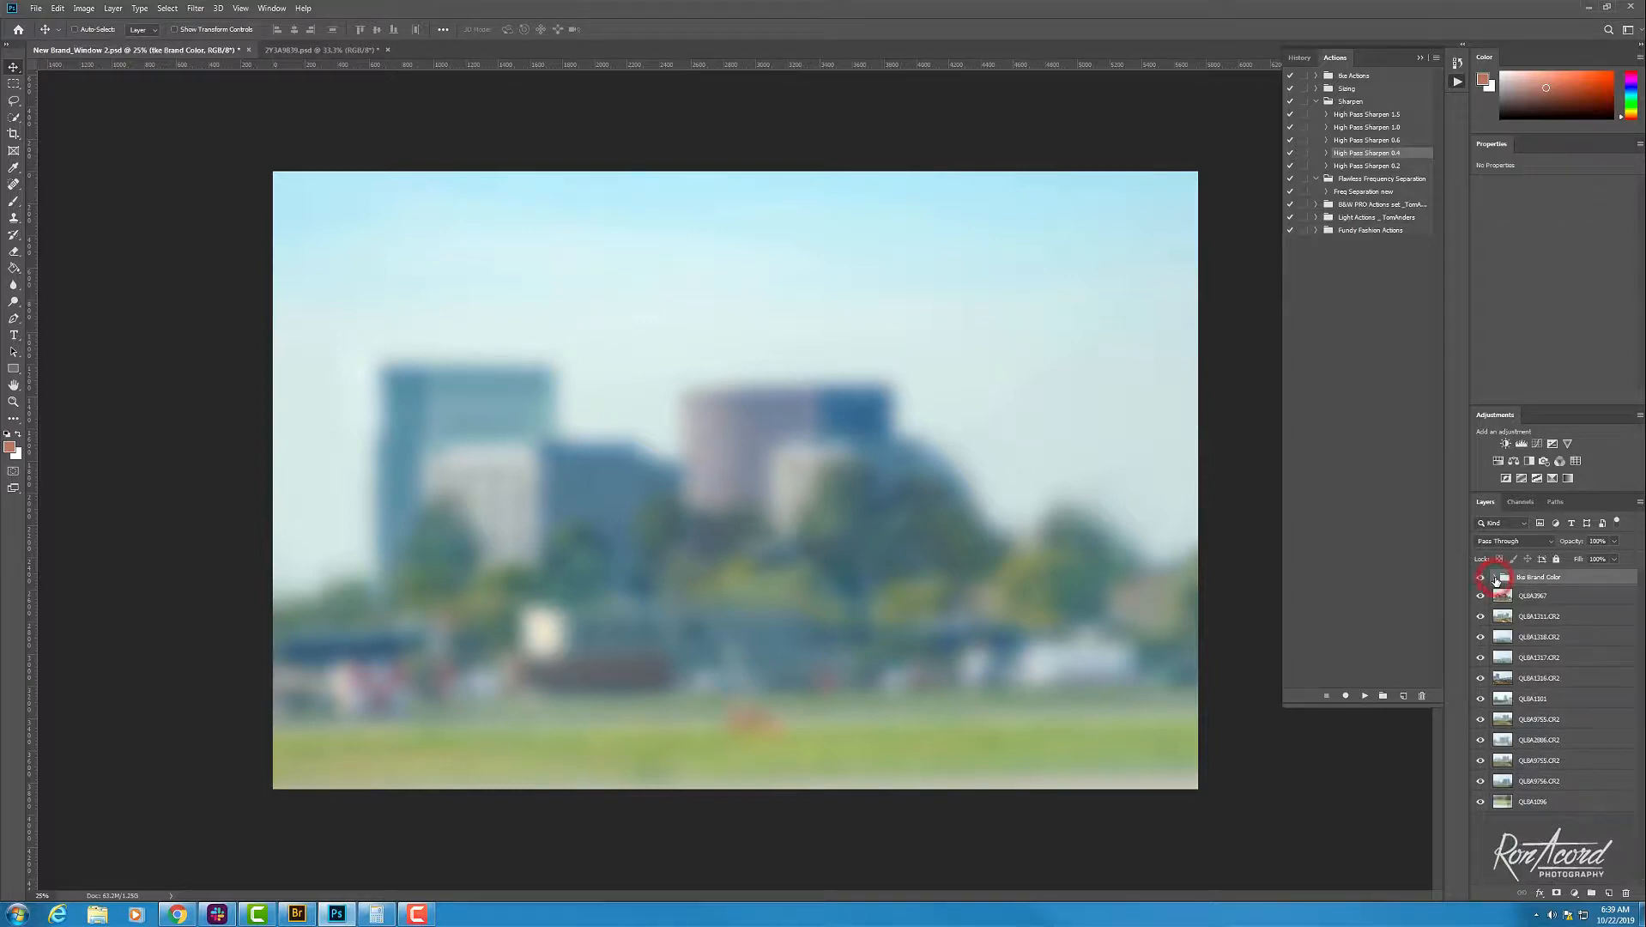
Step: Duplicate the Background layer of 2Y3A9839.psd within the same document as Background copy
click(308, 52)
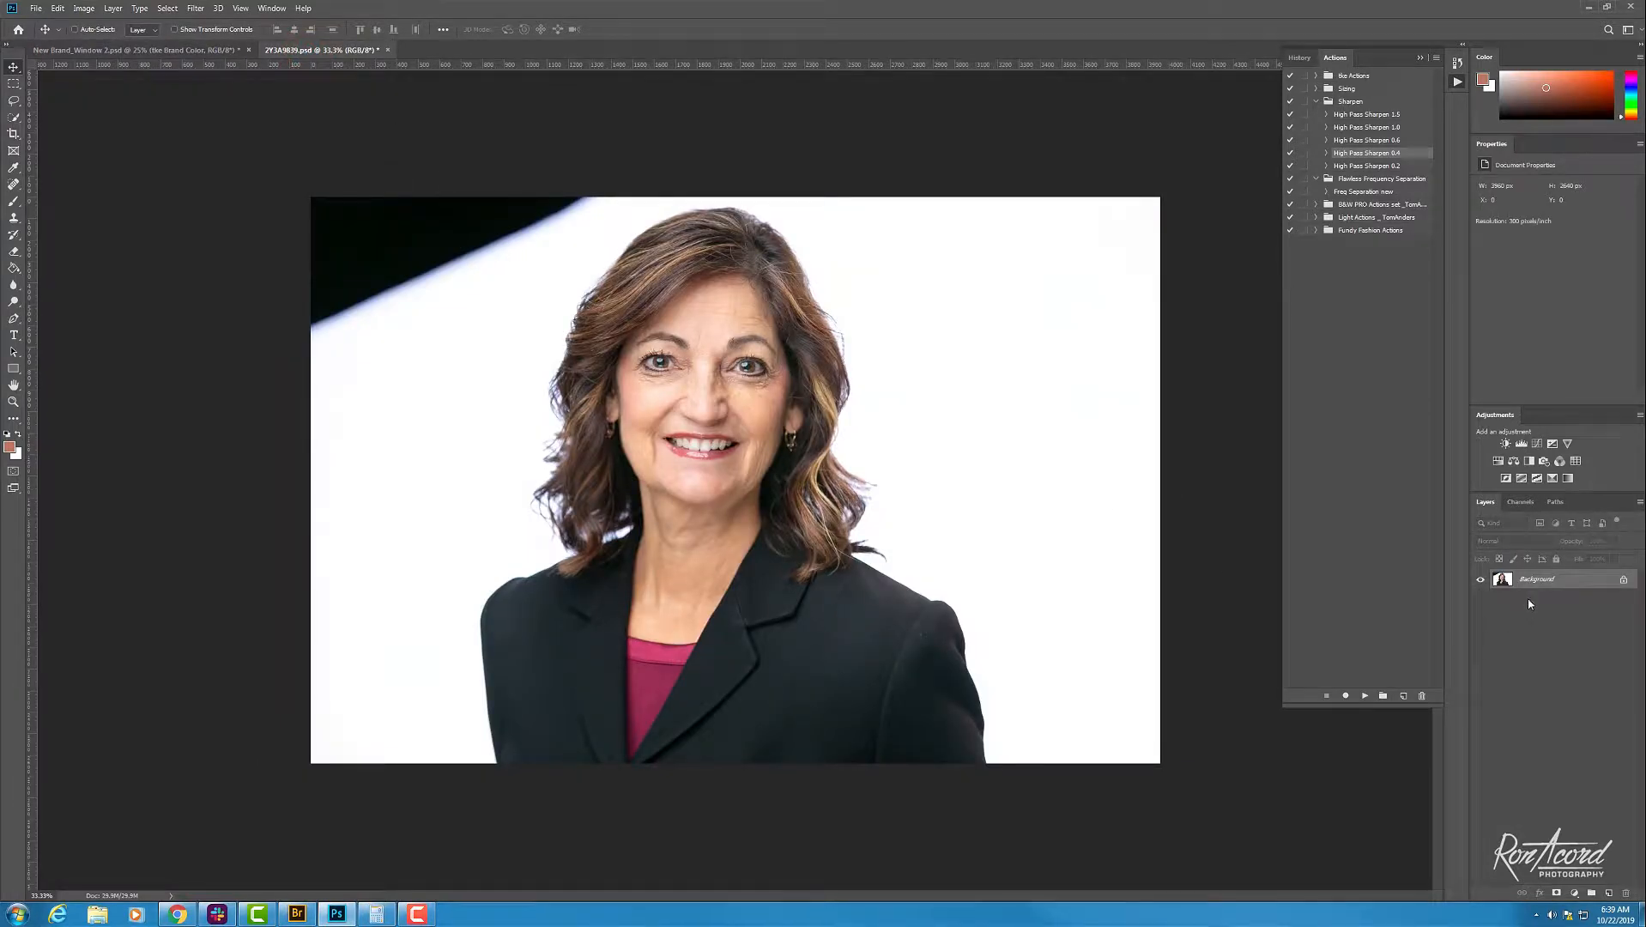
right_click(1530, 583)
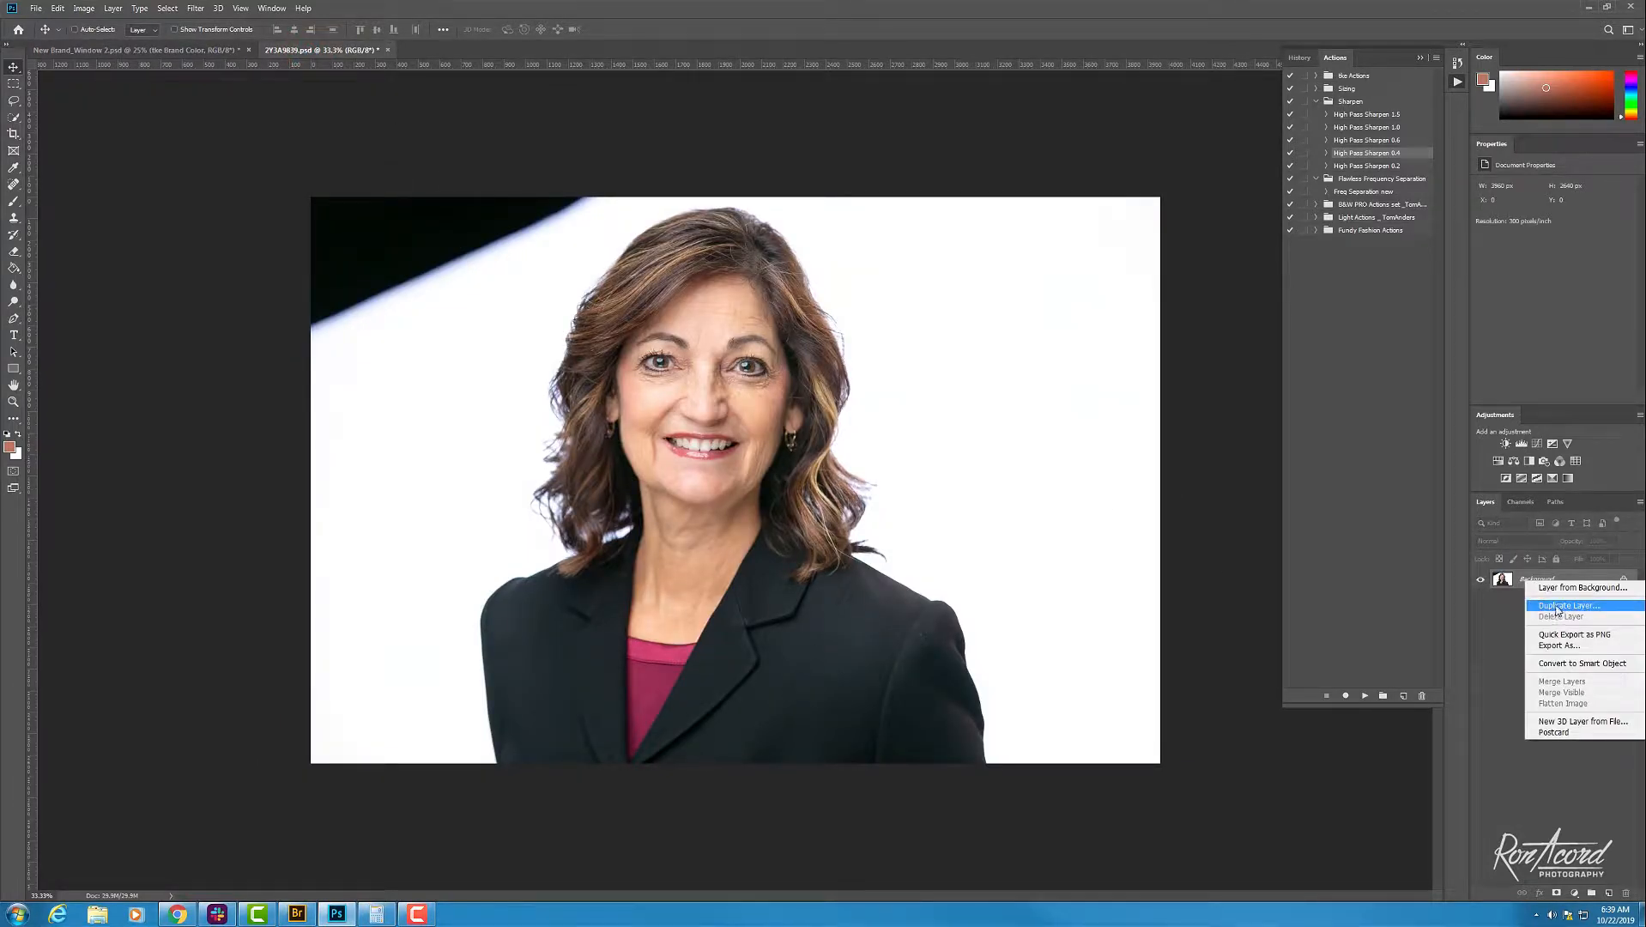
click(1557, 608)
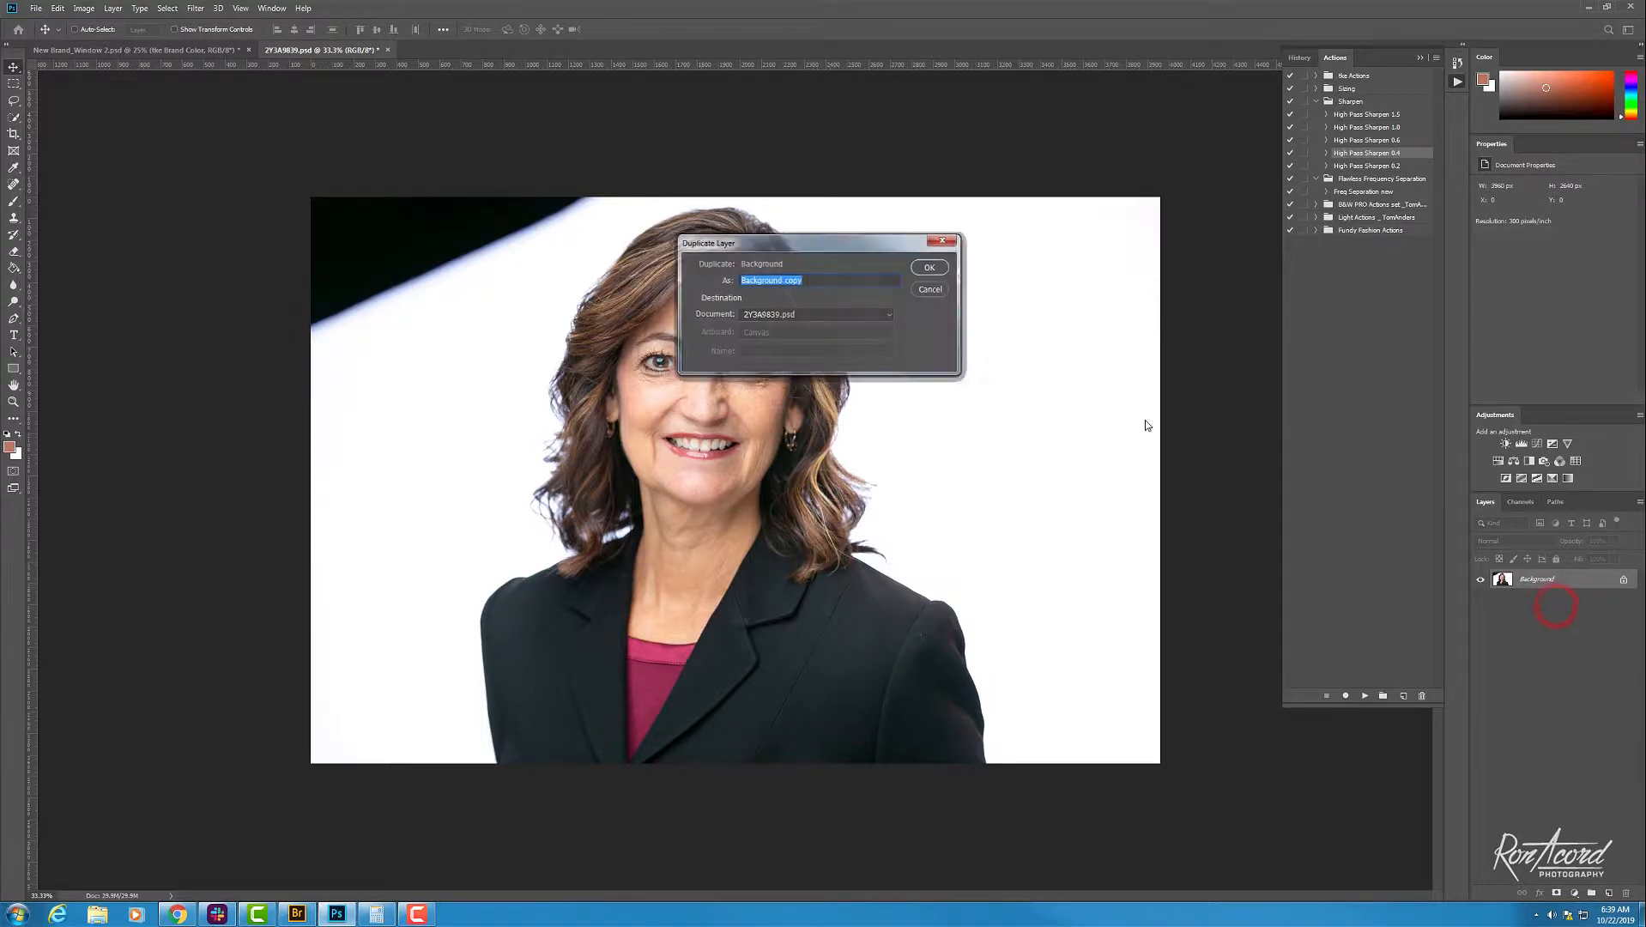
click(929, 267)
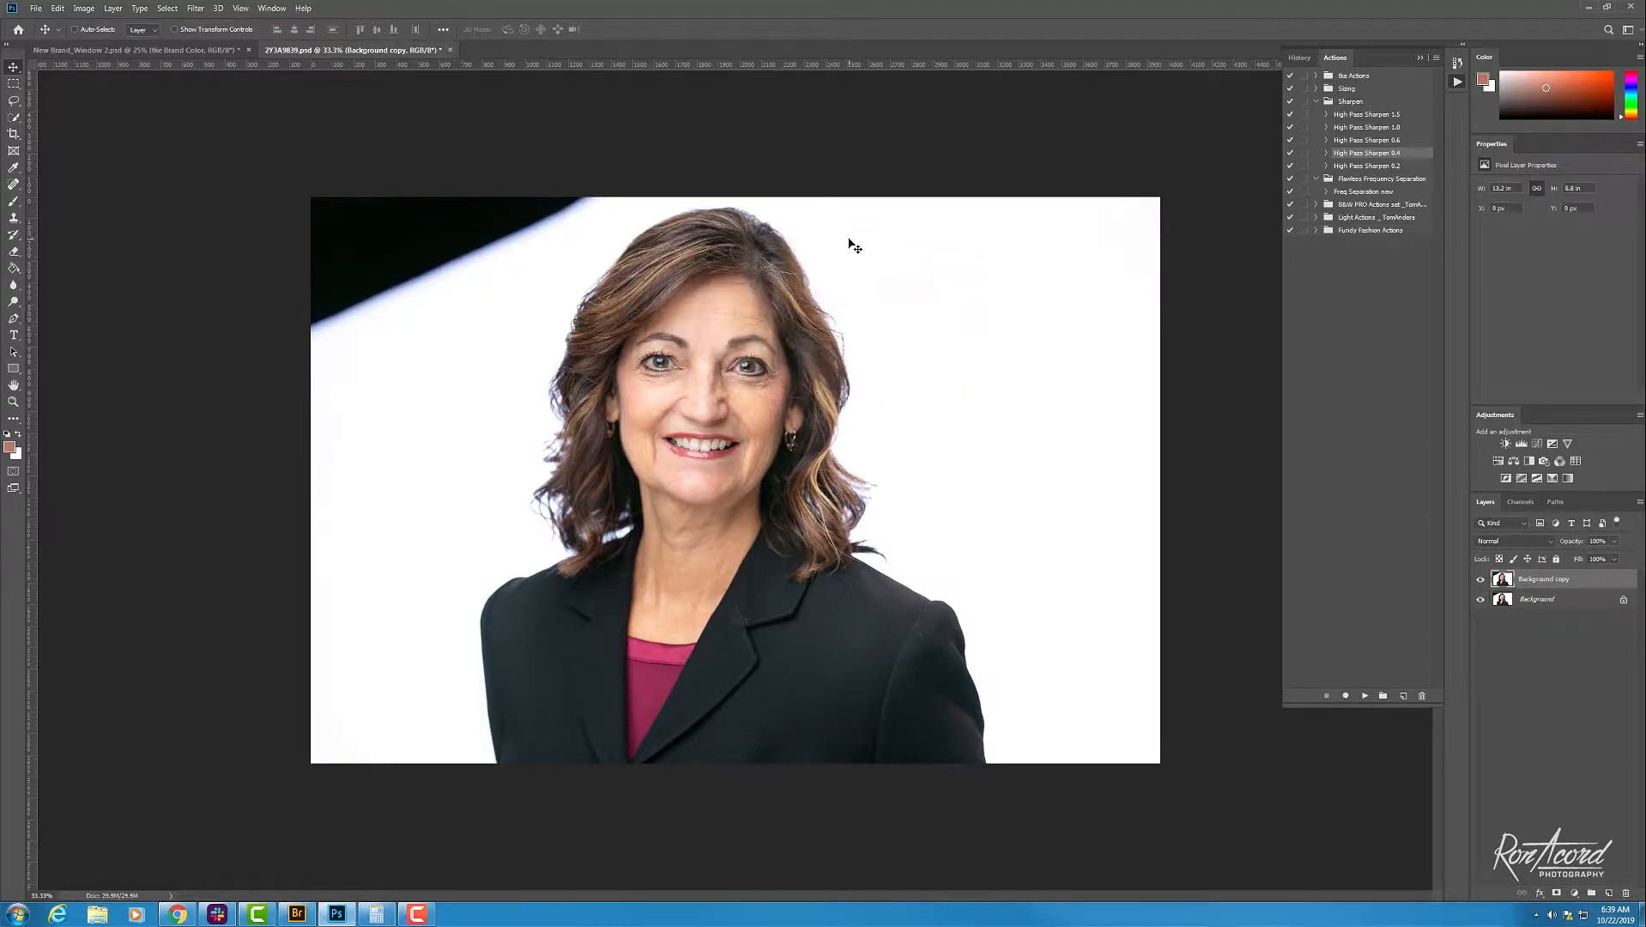
Step: Duplicate all image layers and the Brand Color group from New Brand_Window 2.psd into 2Y3A9839.psd
click(96, 49)
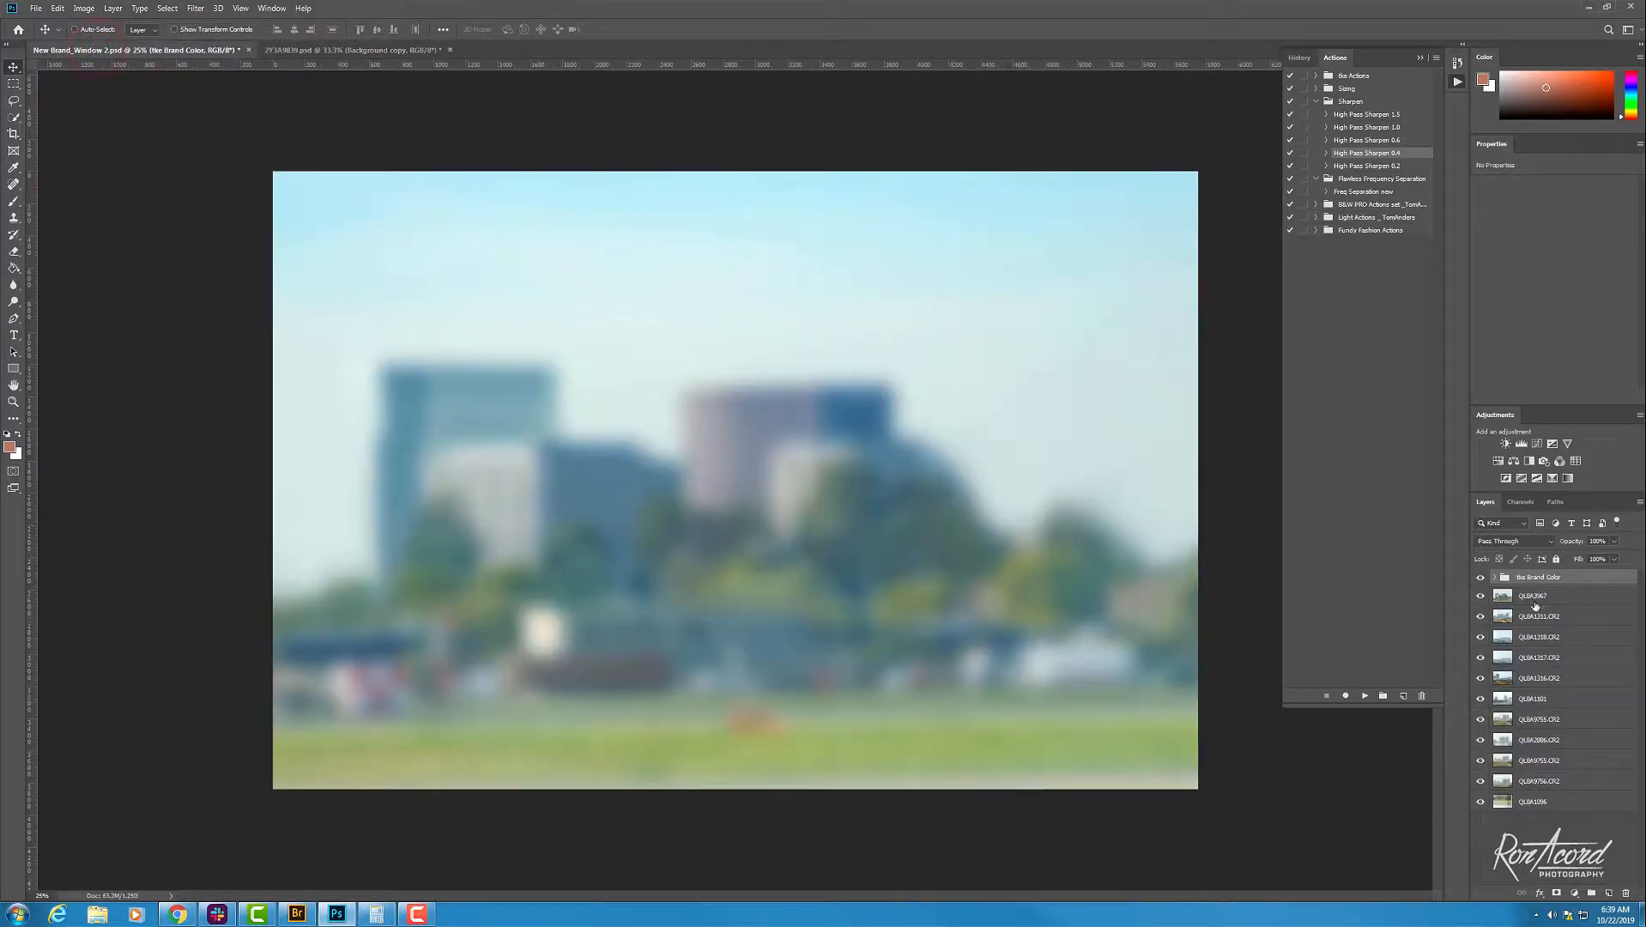
click(1533, 800)
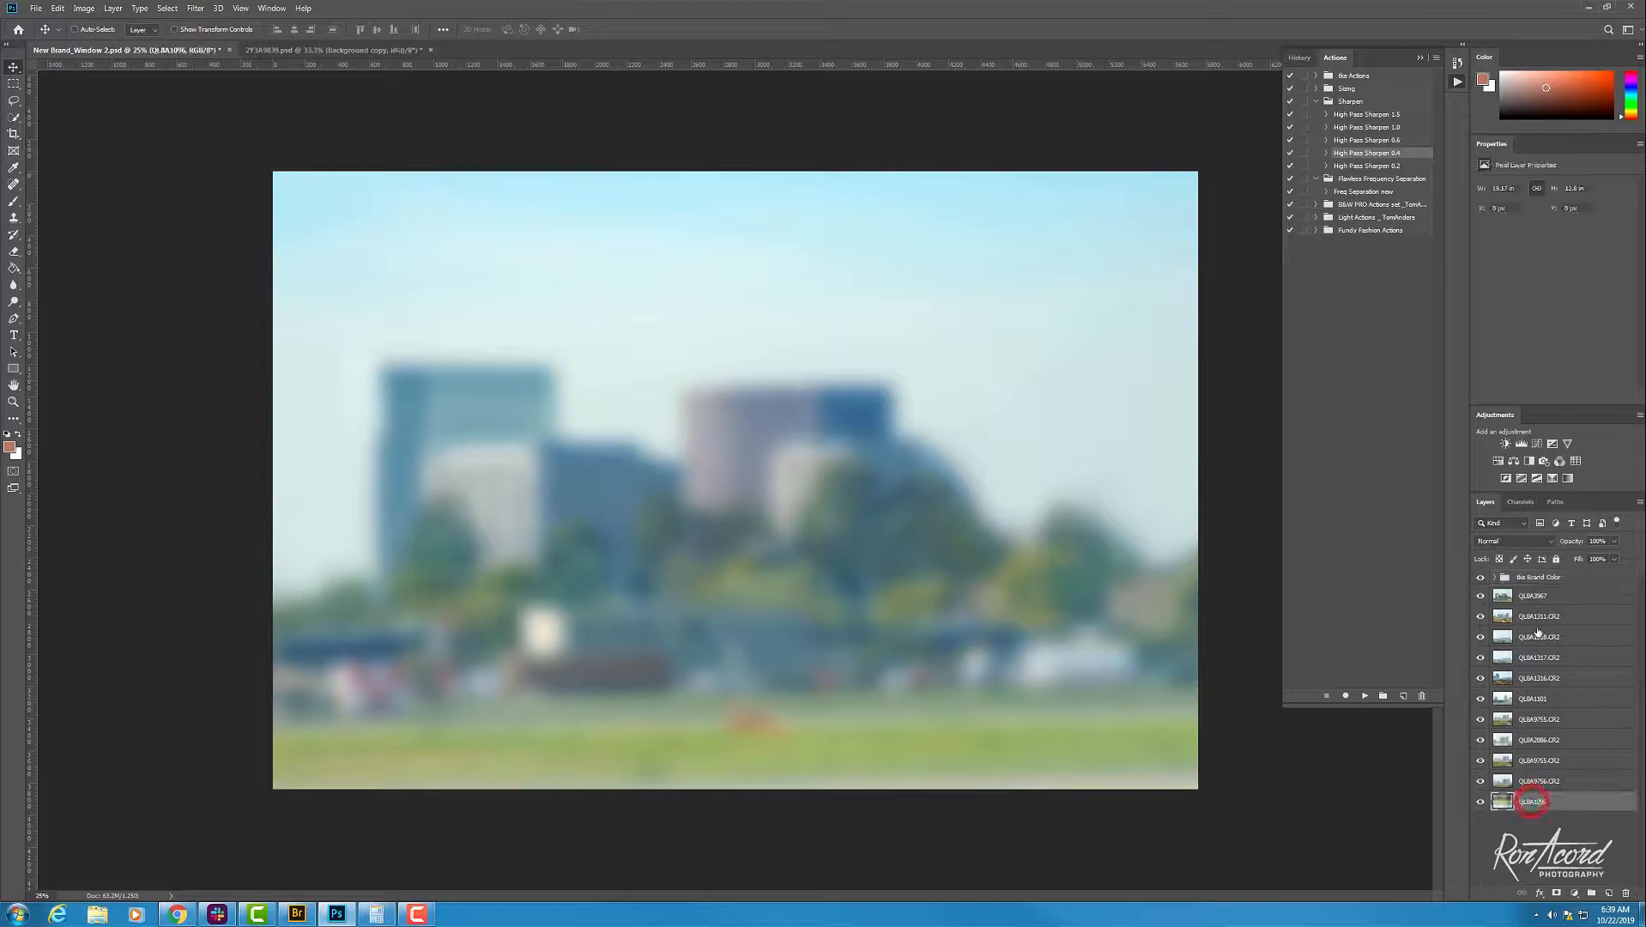
right_click(1532, 582)
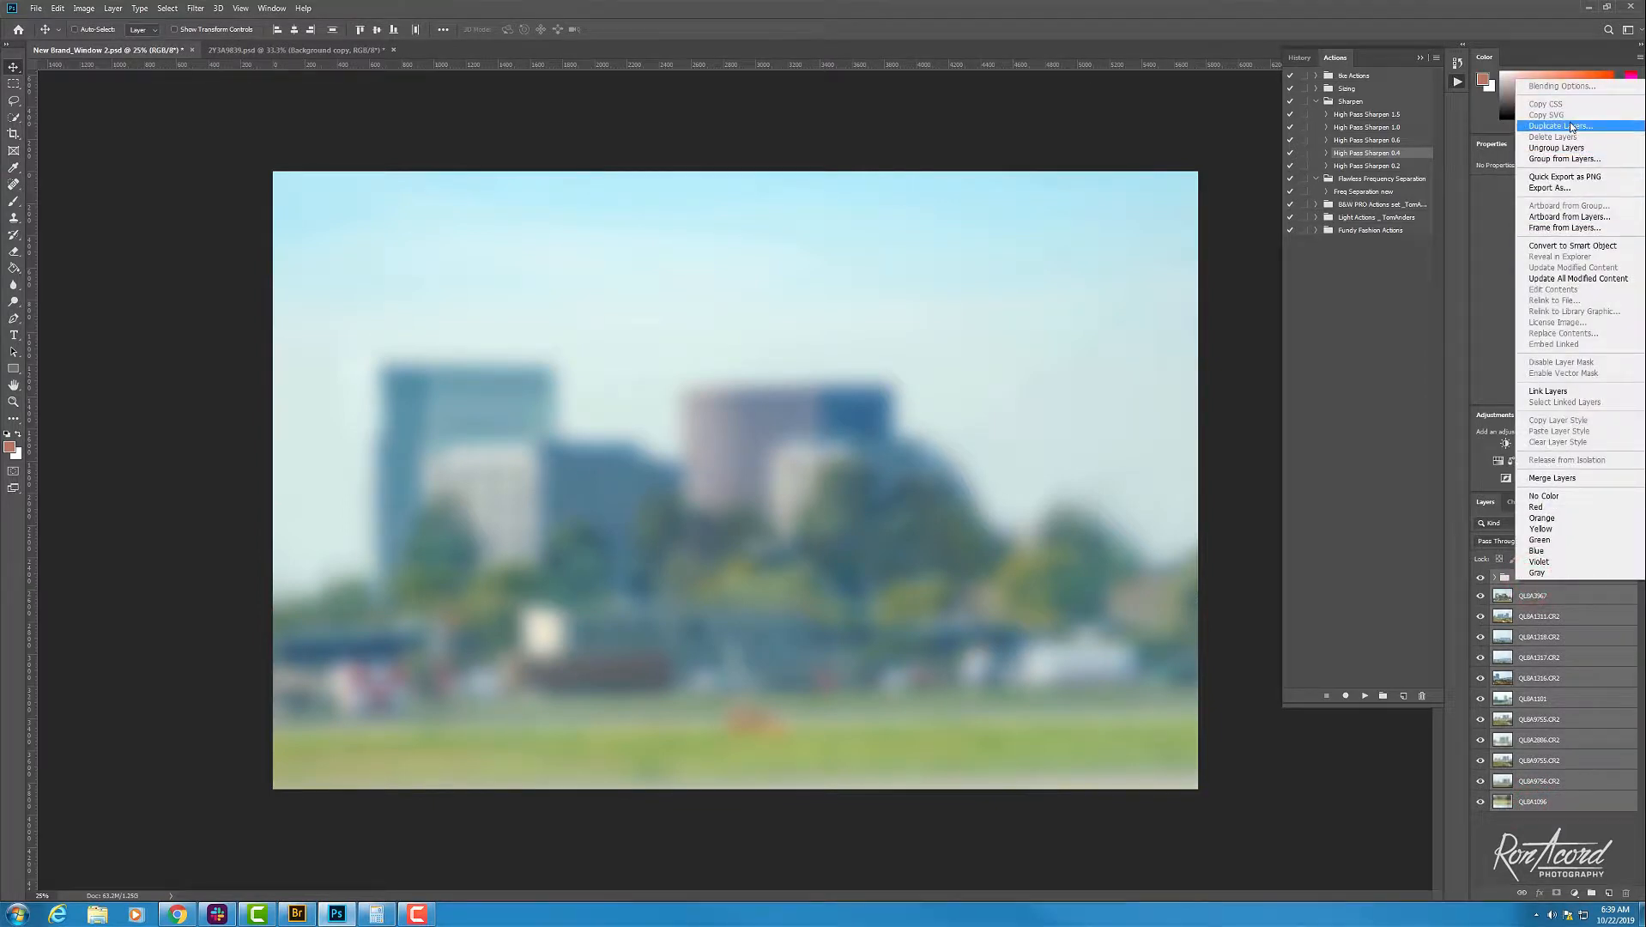
click(1569, 124)
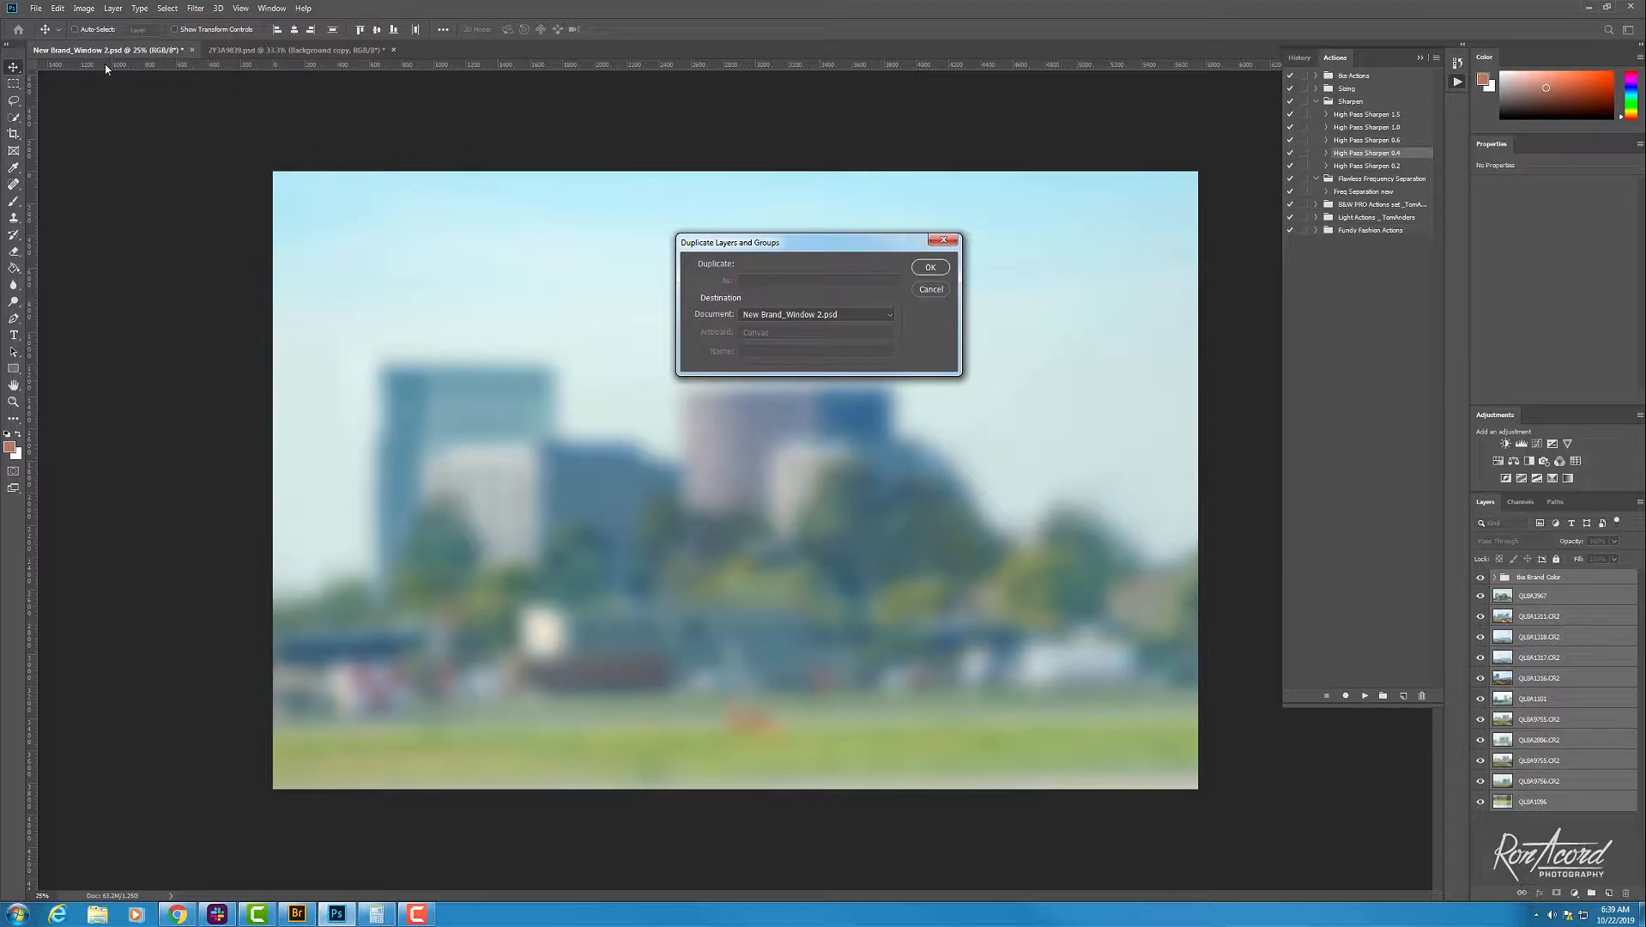
click(849, 314)
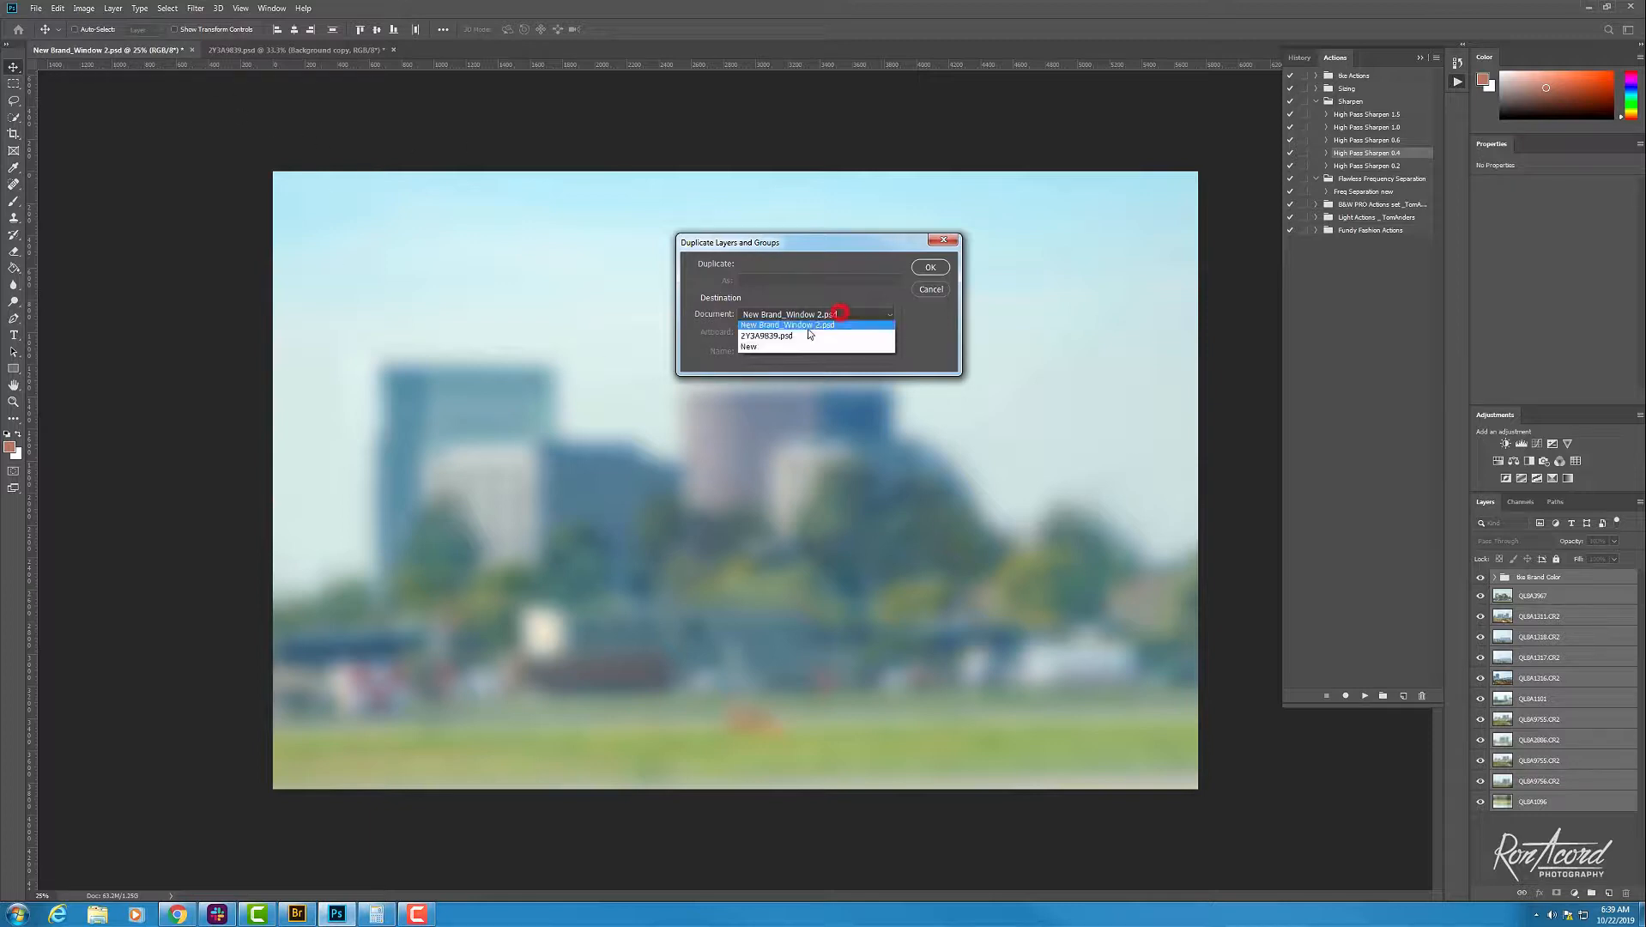
click(771, 338)
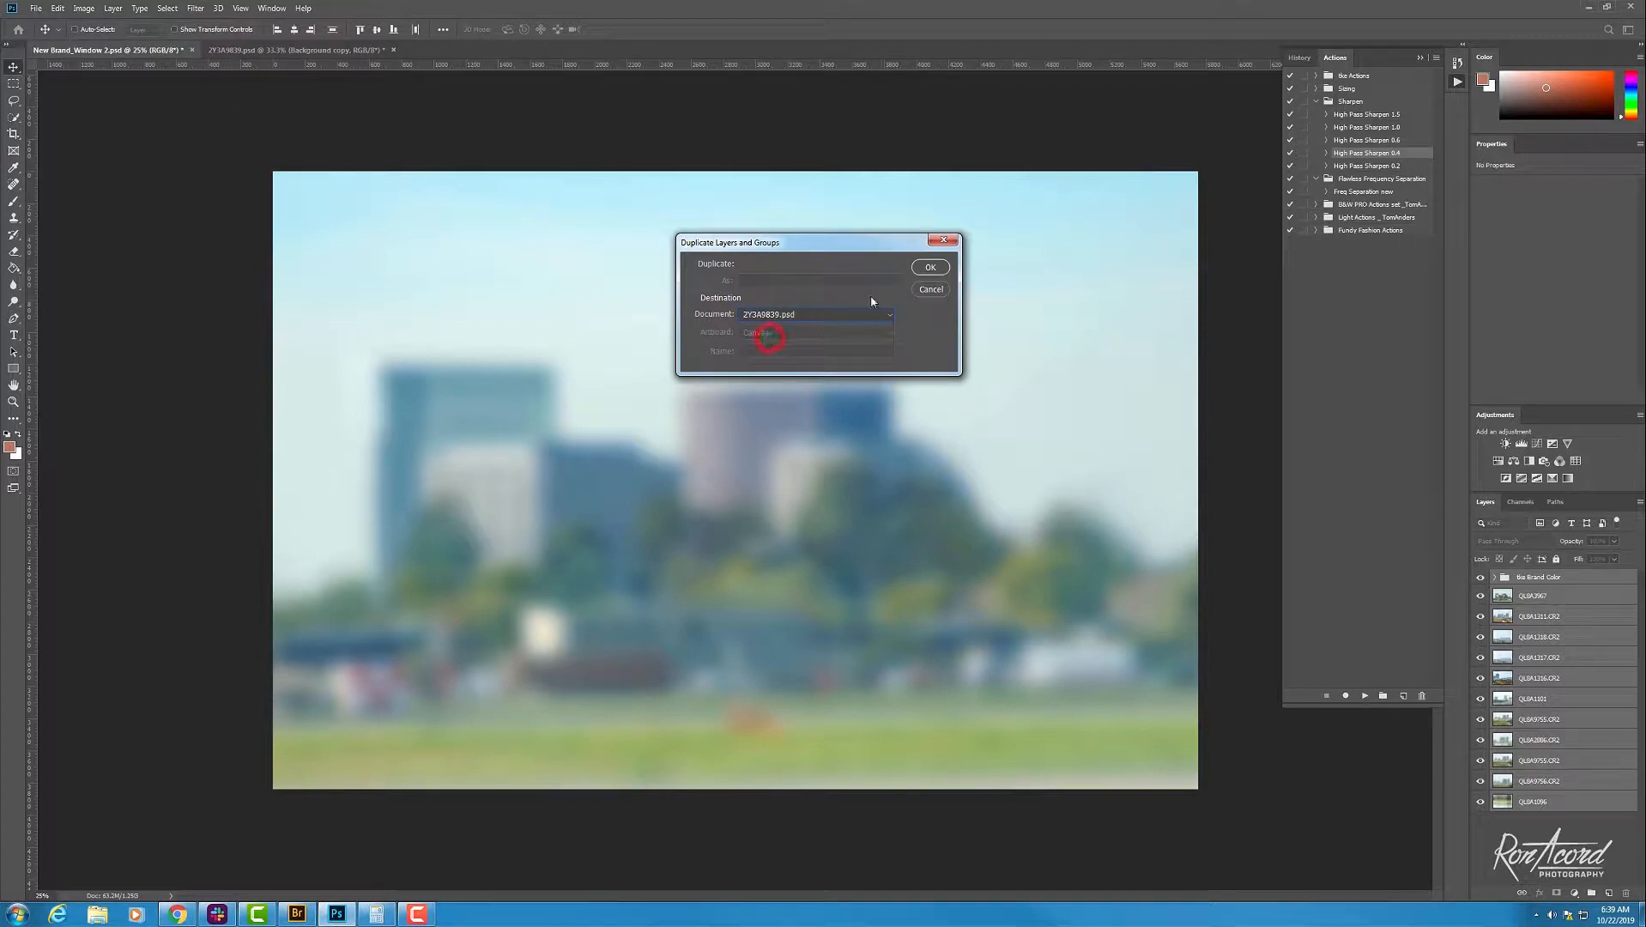
click(930, 267)
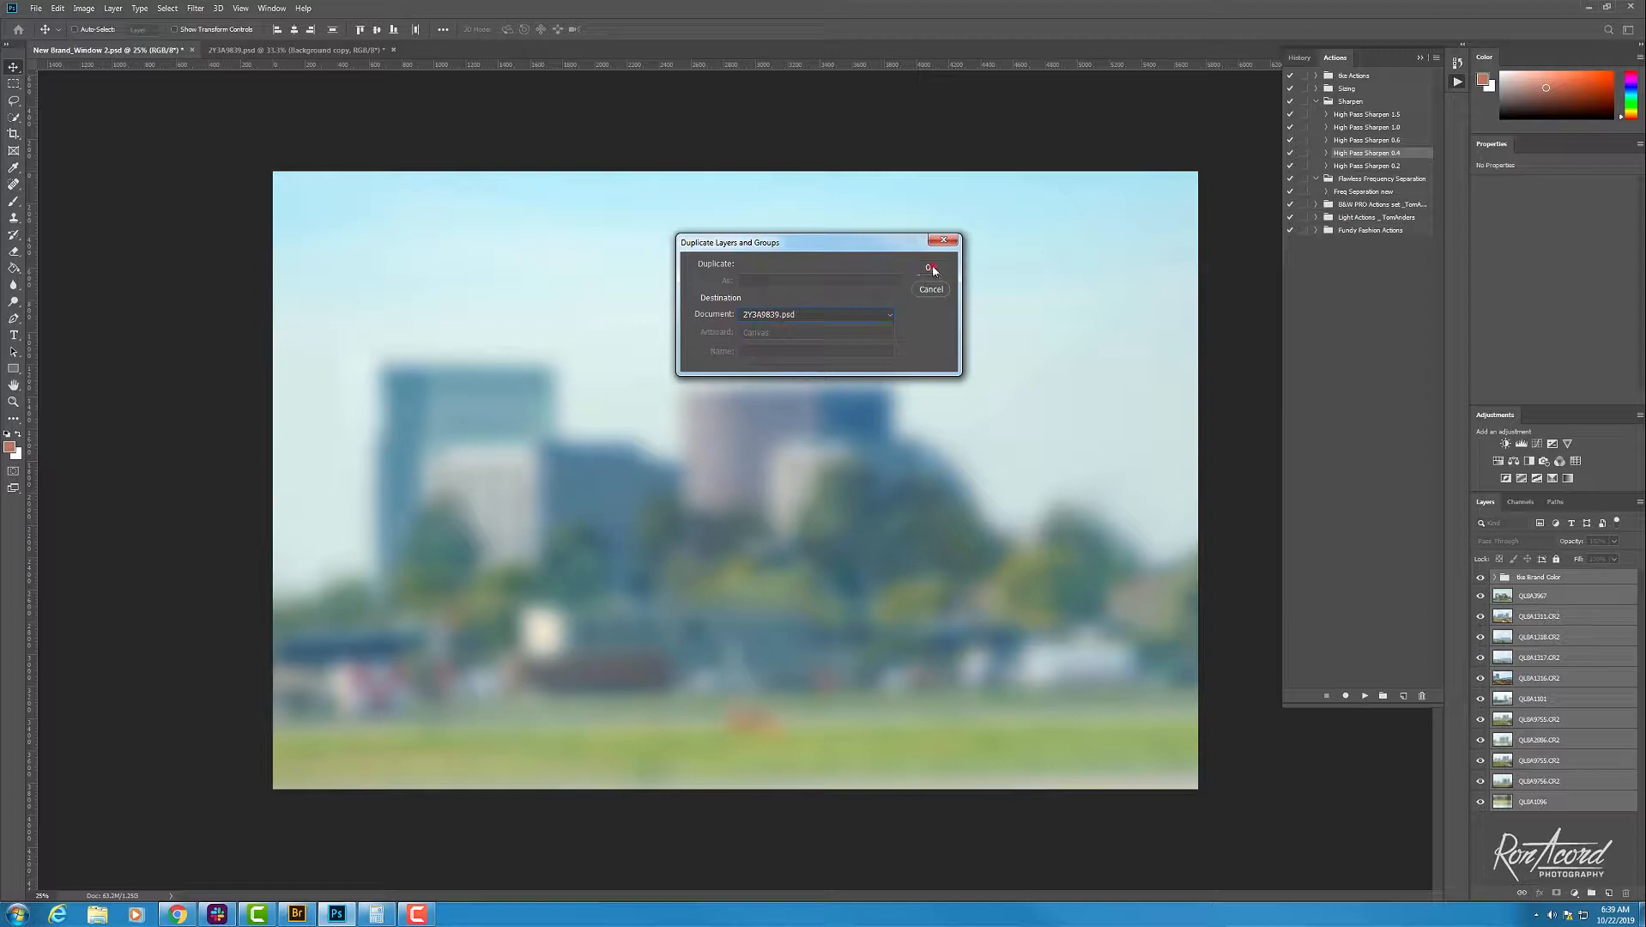
Step: In 2Y3A9839.psd, move Background copy directly below the Brand Color group and hide that group
click(266, 49)
drag(1536, 819, 1539, 587)
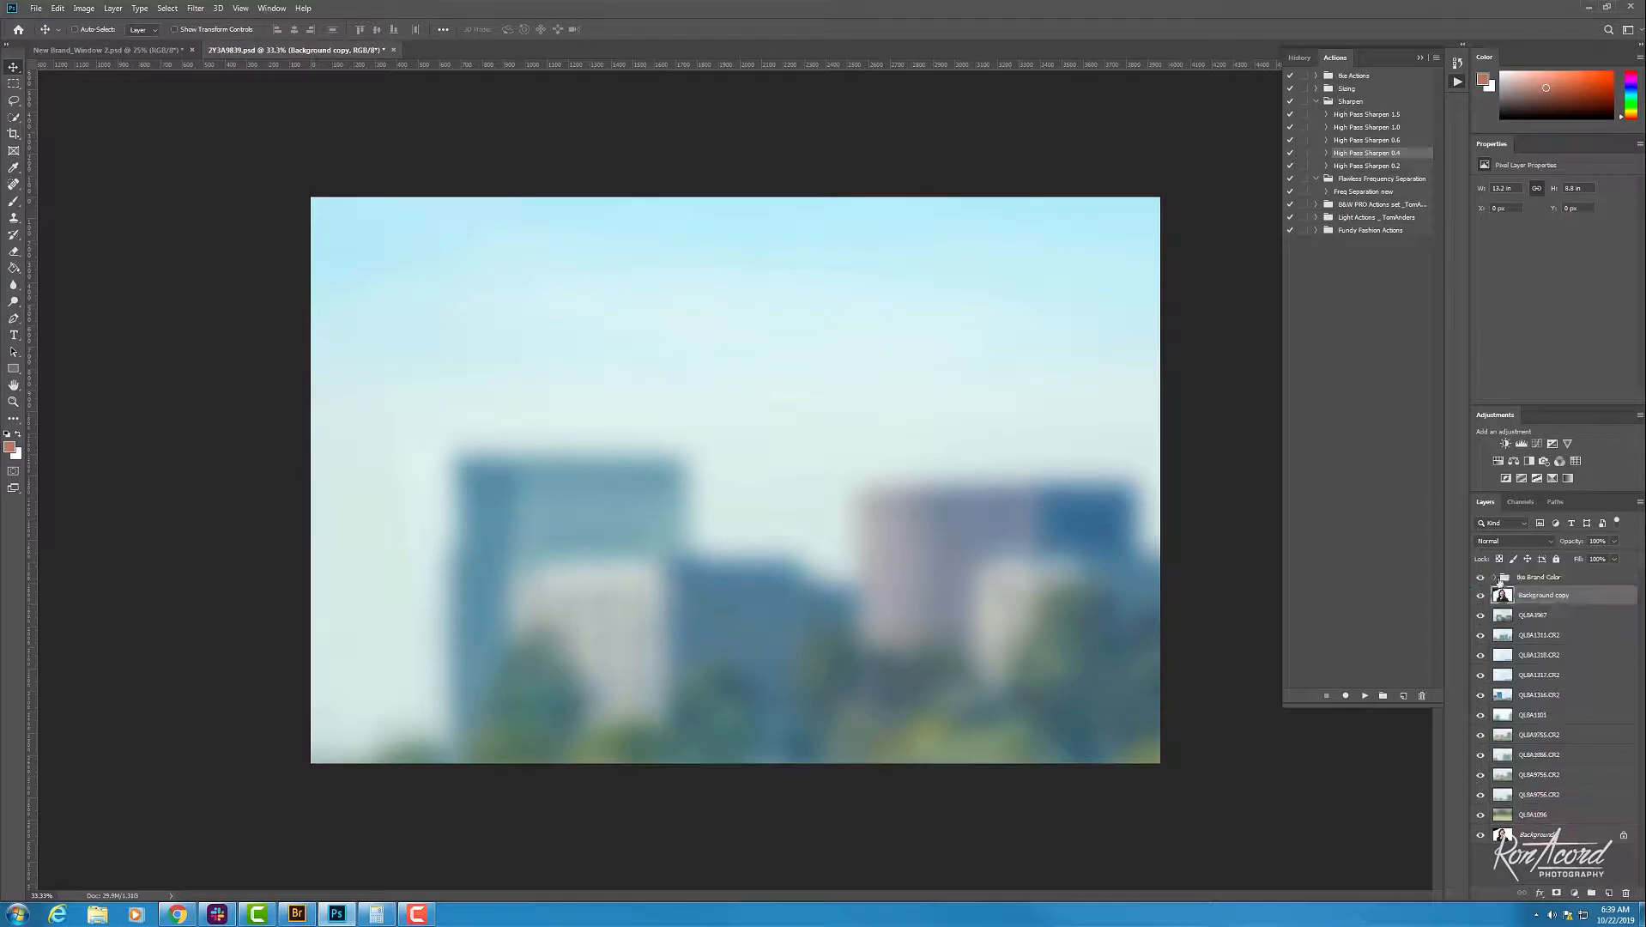
click(1480, 577)
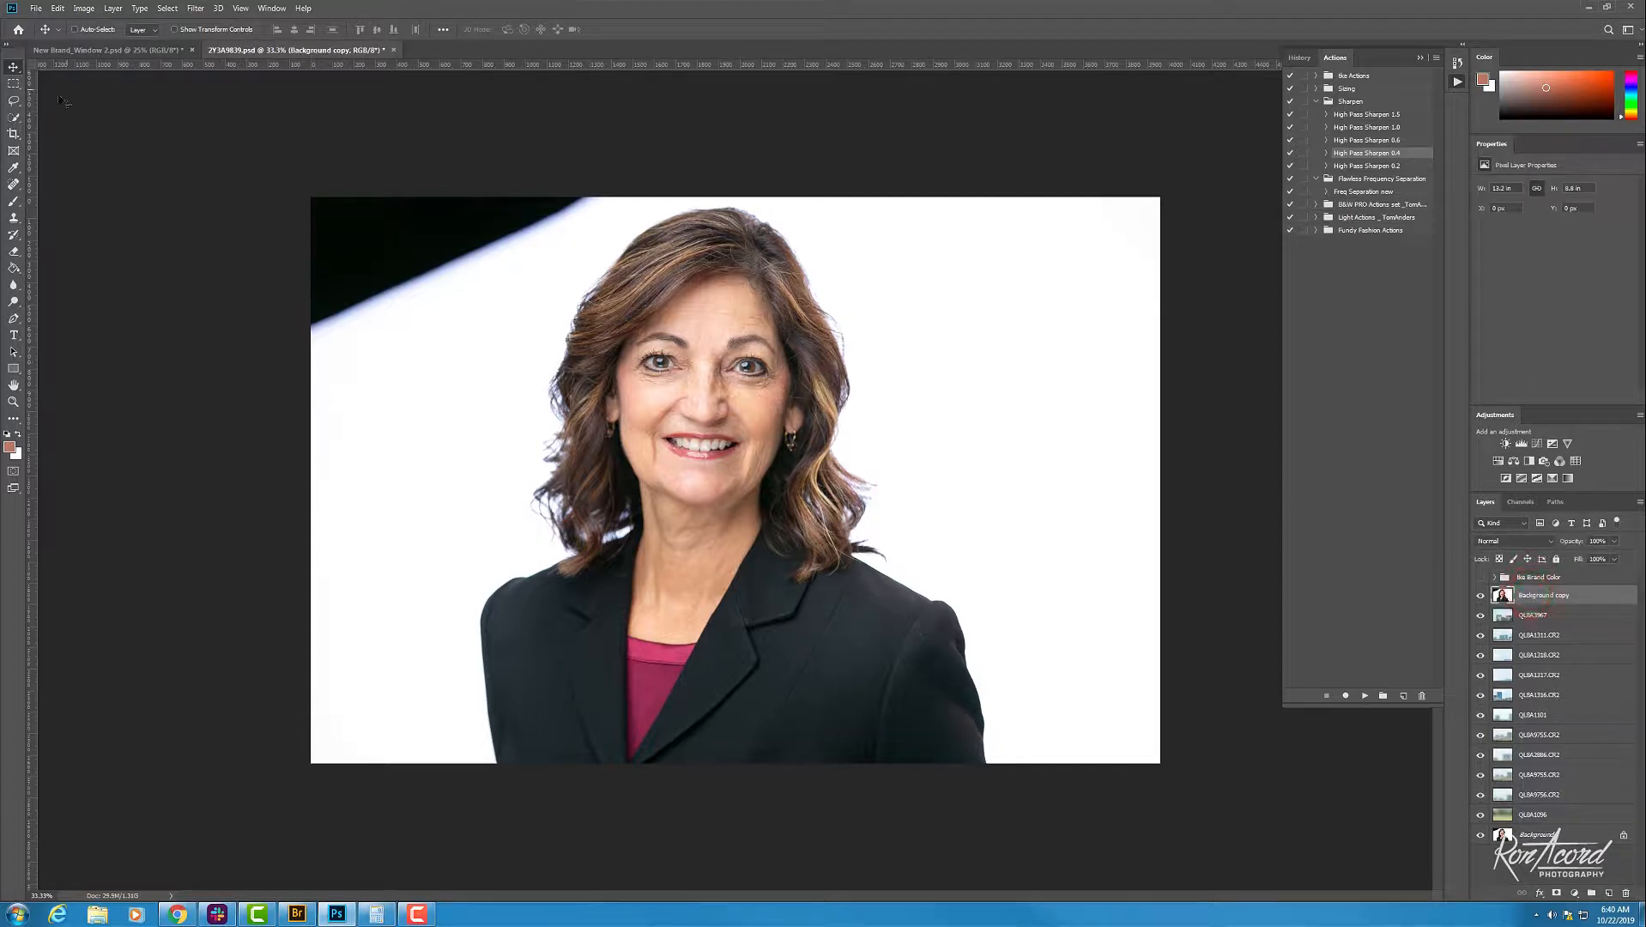
Step: Select the woman's face, hair and jacket on Background copy using the Quick Selection tool with a smaller brush
click(13, 120)
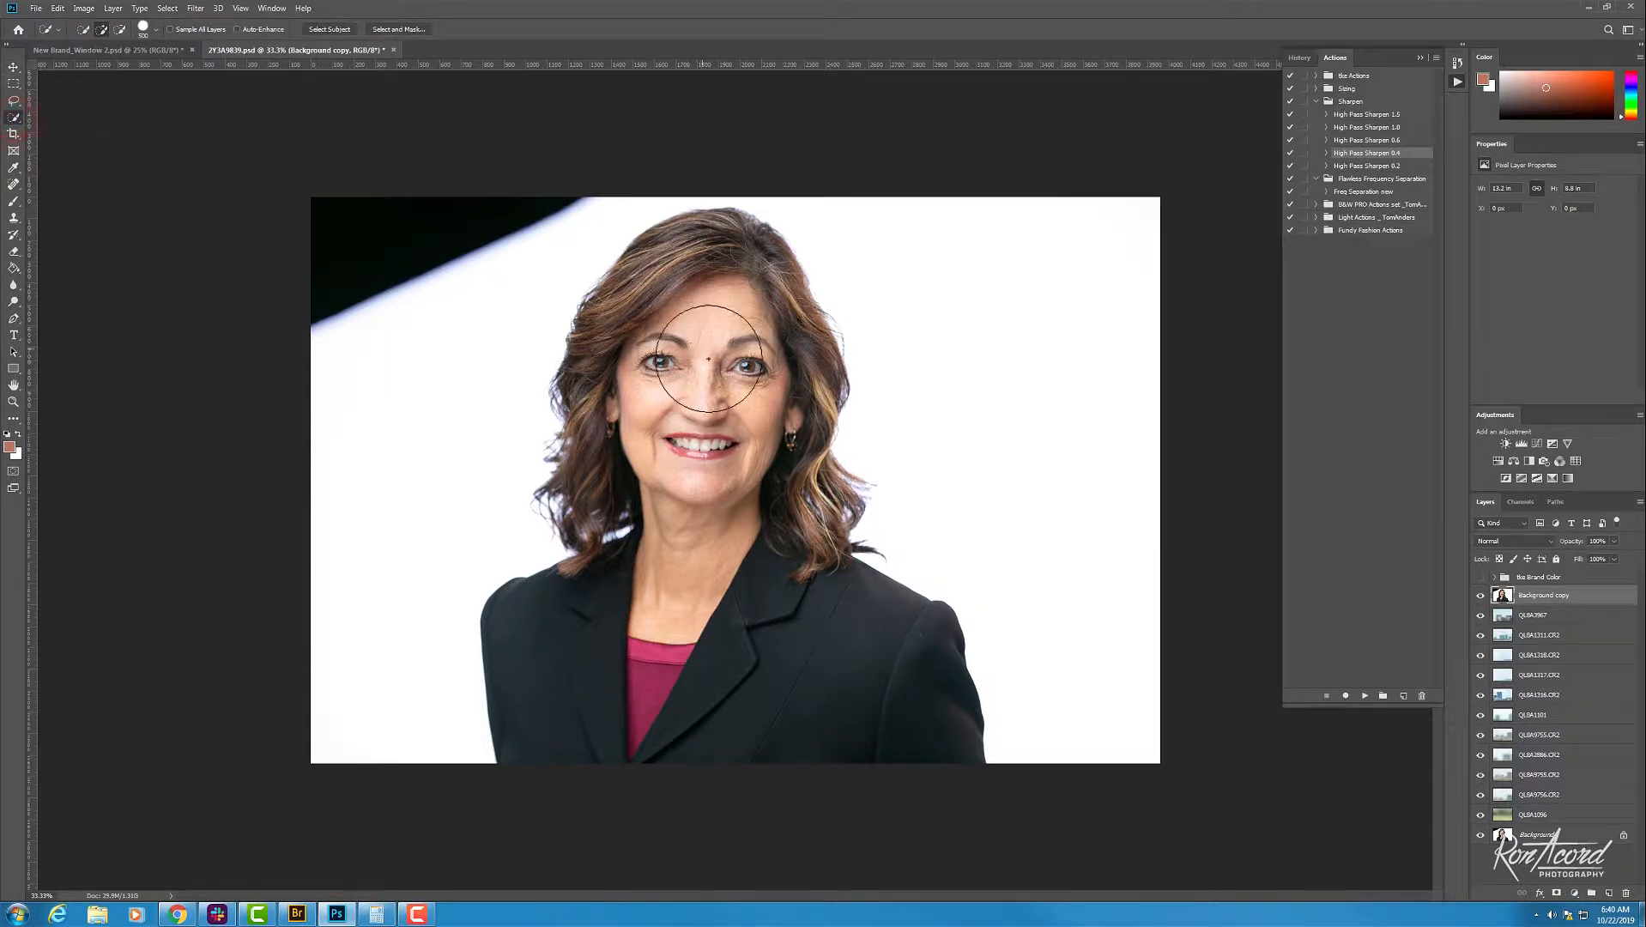
key(bracketleft)
key(bracketleft)
key(bracketleft)
mouse_move(720, 377)
mouse_down()
mouse_move(761, 341)
mouse_move(765, 401)
mouse_move(739, 378)
mouse_move(717, 278)
mouse_move(651, 352)
mouse_move(653, 392)
mouse_move(688, 494)
mouse_move(694, 601)
mouse_move(738, 682)
mouse_move(632, 681)
mouse_up()
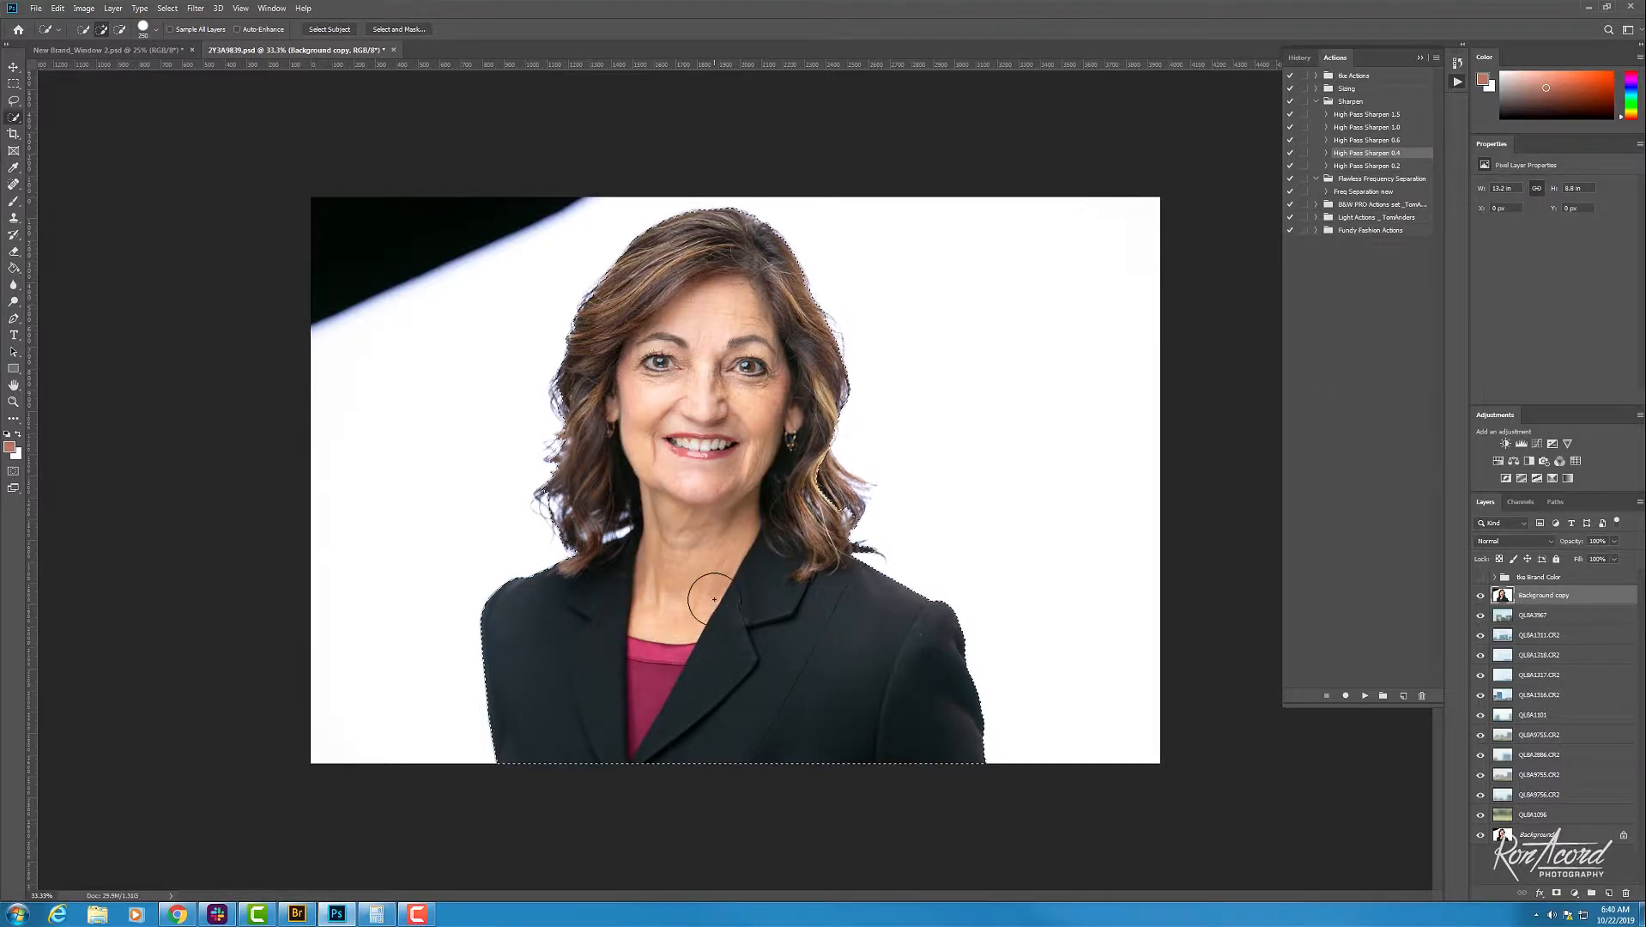
click(804, 500)
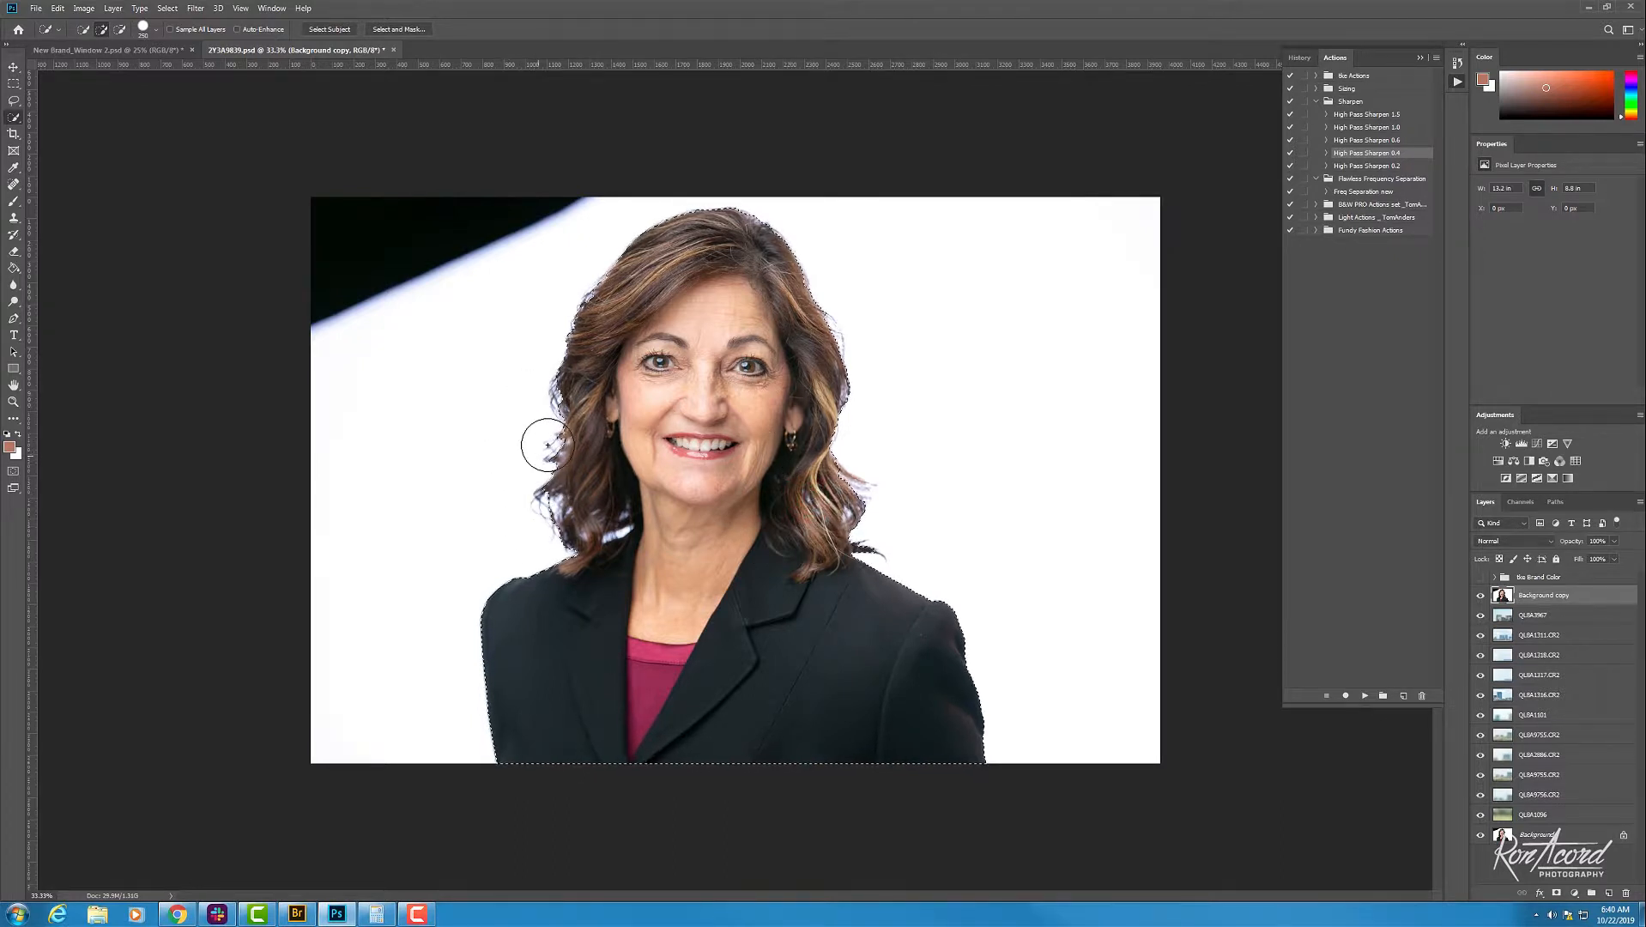
Step: Check the selection edge around the woman's hair and open the selection in Select and Mask
key(ctrl+plus)
key(ctrl+plus)
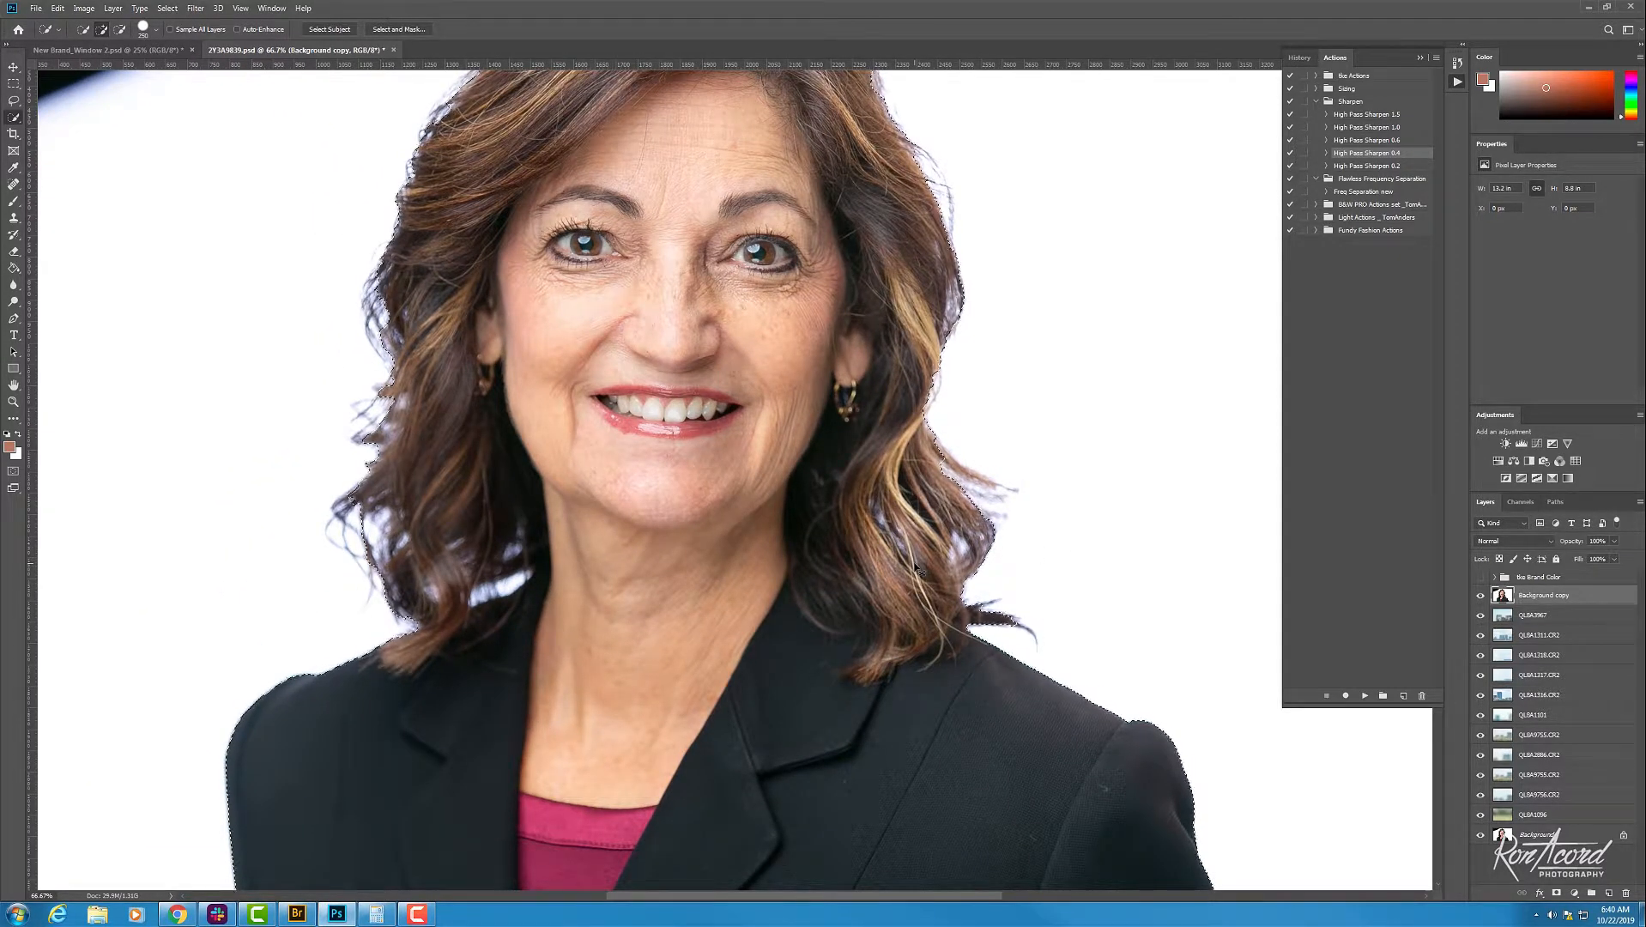
key(ctrl+minus)
key(ctrl+minus)
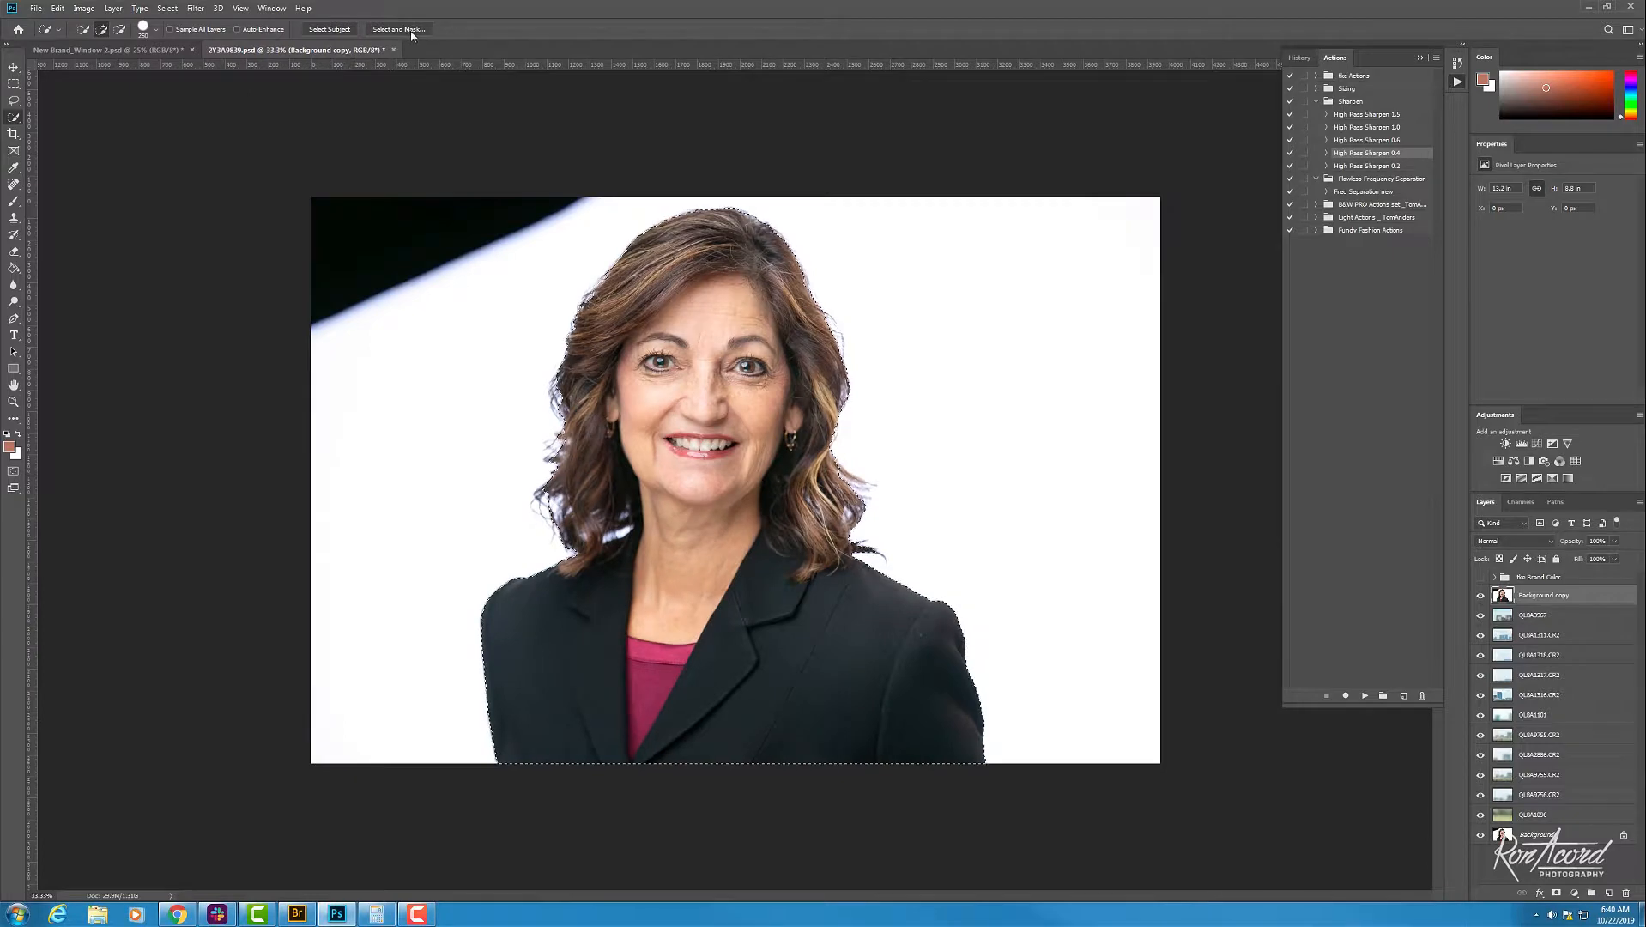
key(ctrl+plus)
key(ctrl+plus)
key(ctrl+minus)
key(ctrl+minus)
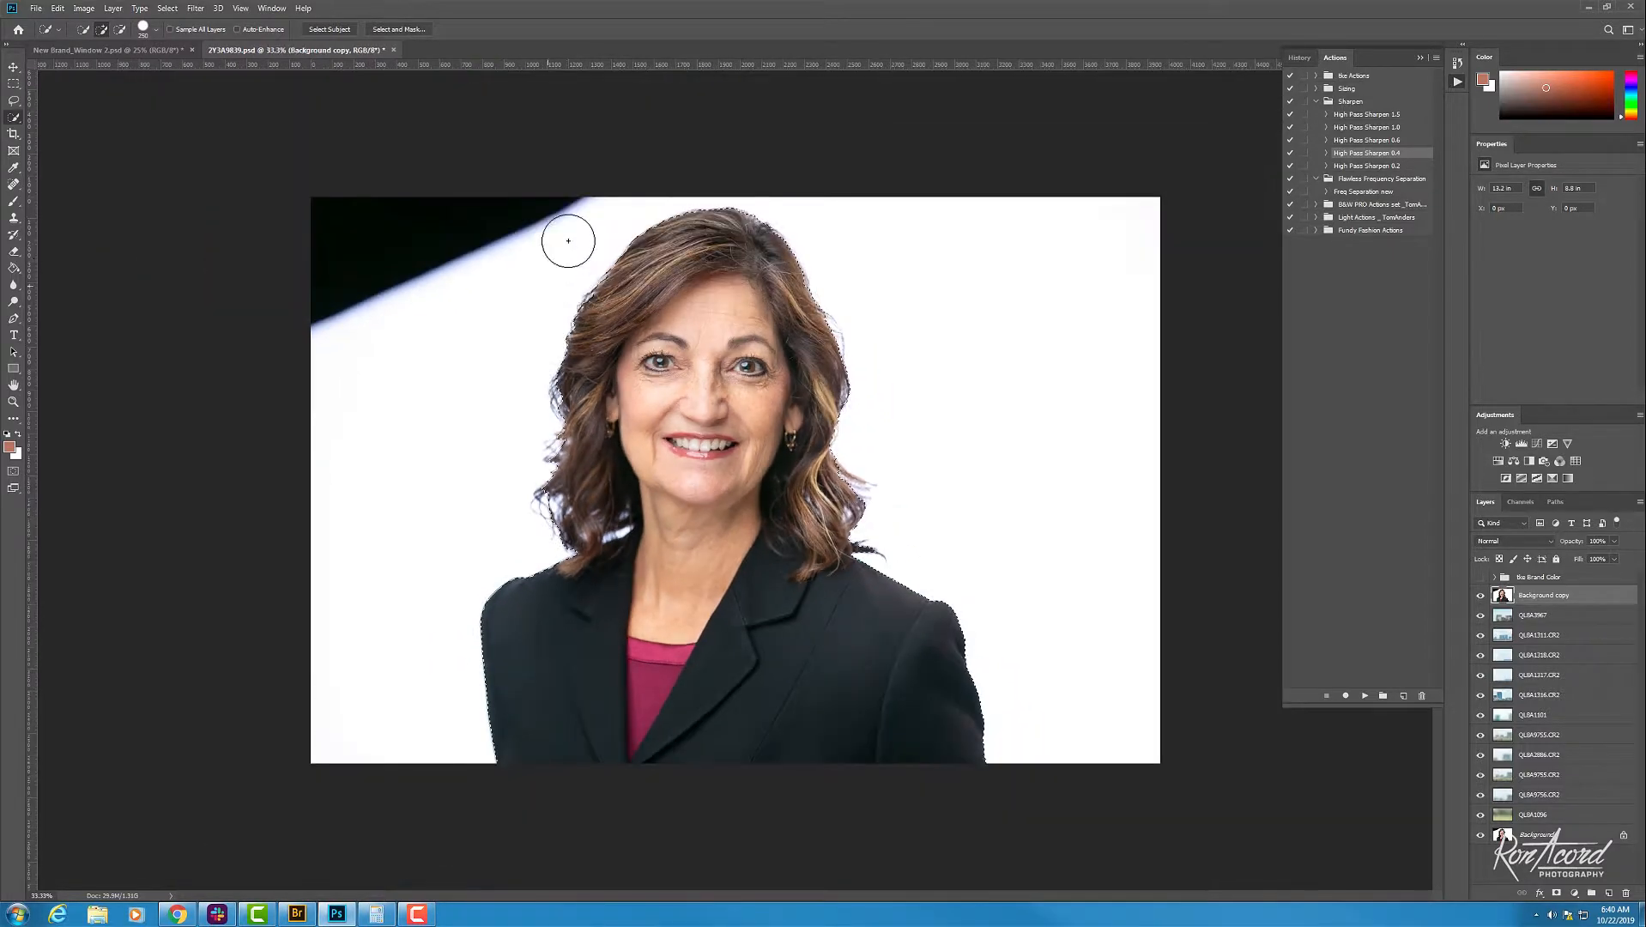
click(400, 29)
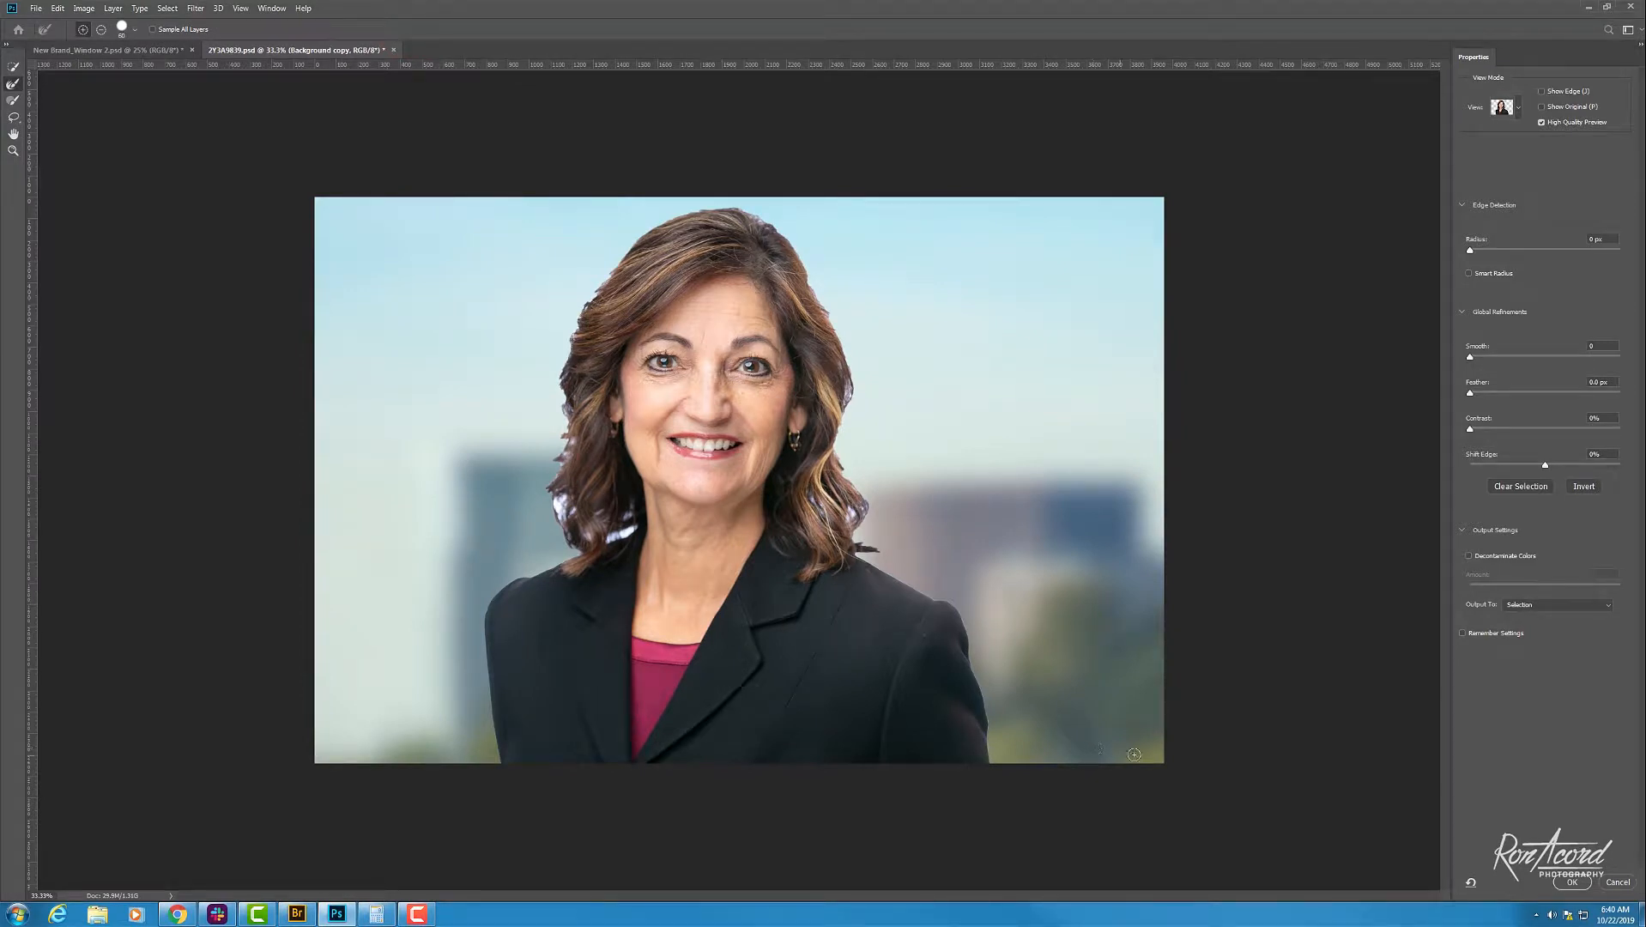
Step: Turn on Decontaminate Colors at 100% in the output settings
click(1462, 530)
click(1462, 530)
click(1468, 556)
key(ctrl+plus)
key(ctrl+minus)
key(ctrl+plus)
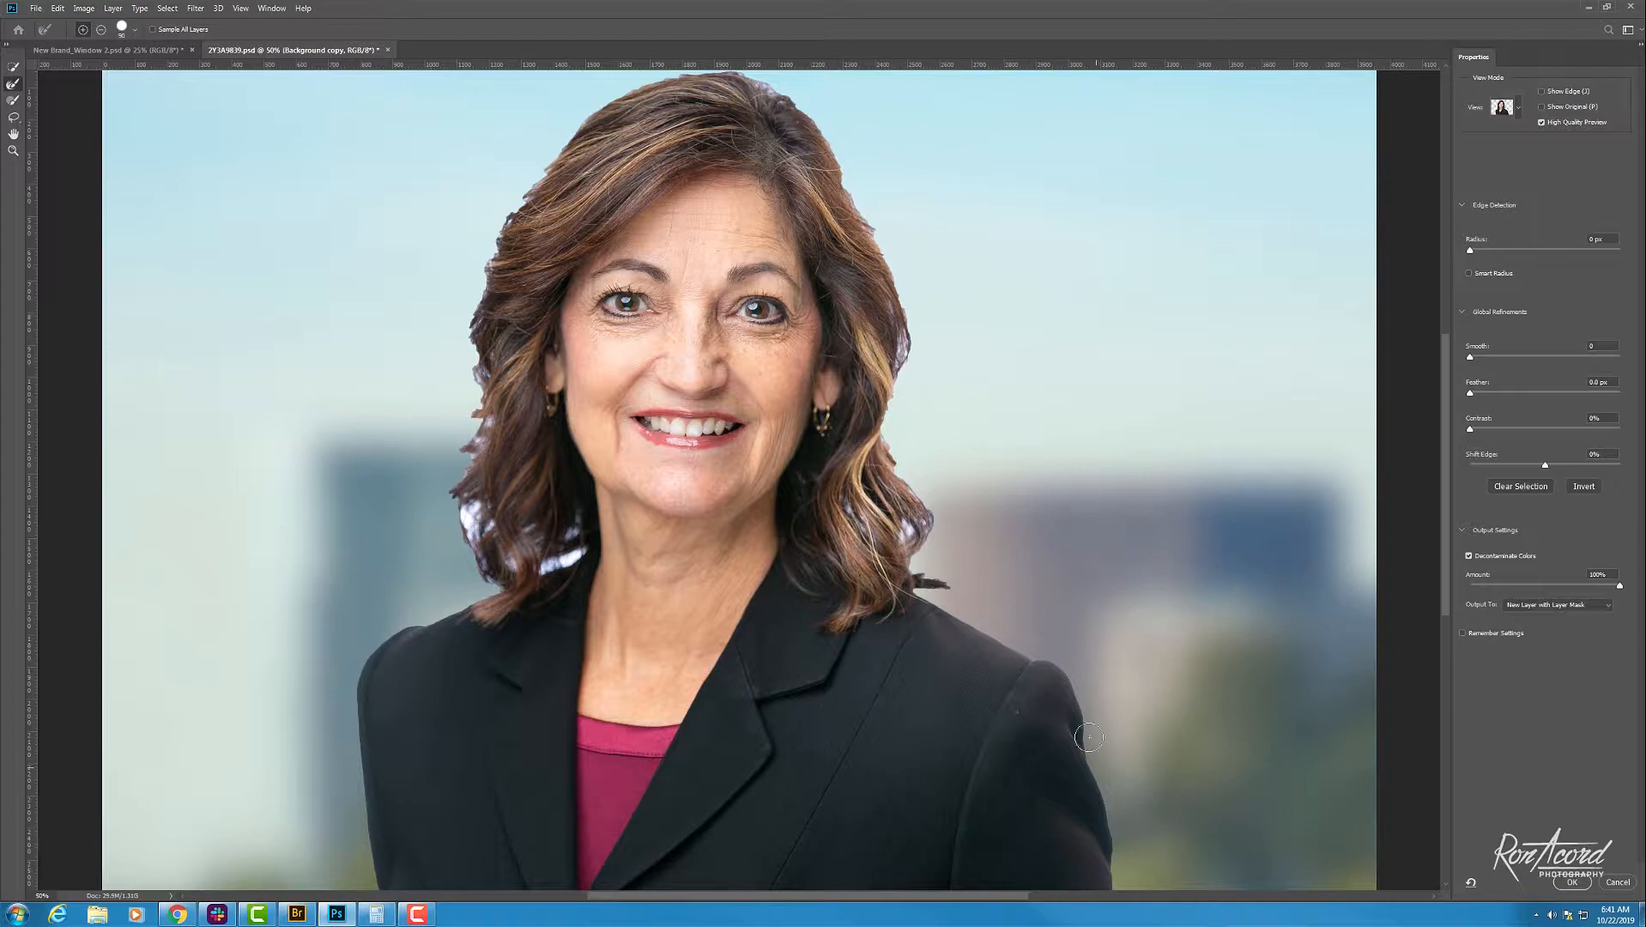
click(1468, 556)
click(1468, 556)
Step: Refine the selection edge around the lower curls above the image-right shoulder, using the Black & White view to check the mask
drag(952, 581, 935, 575)
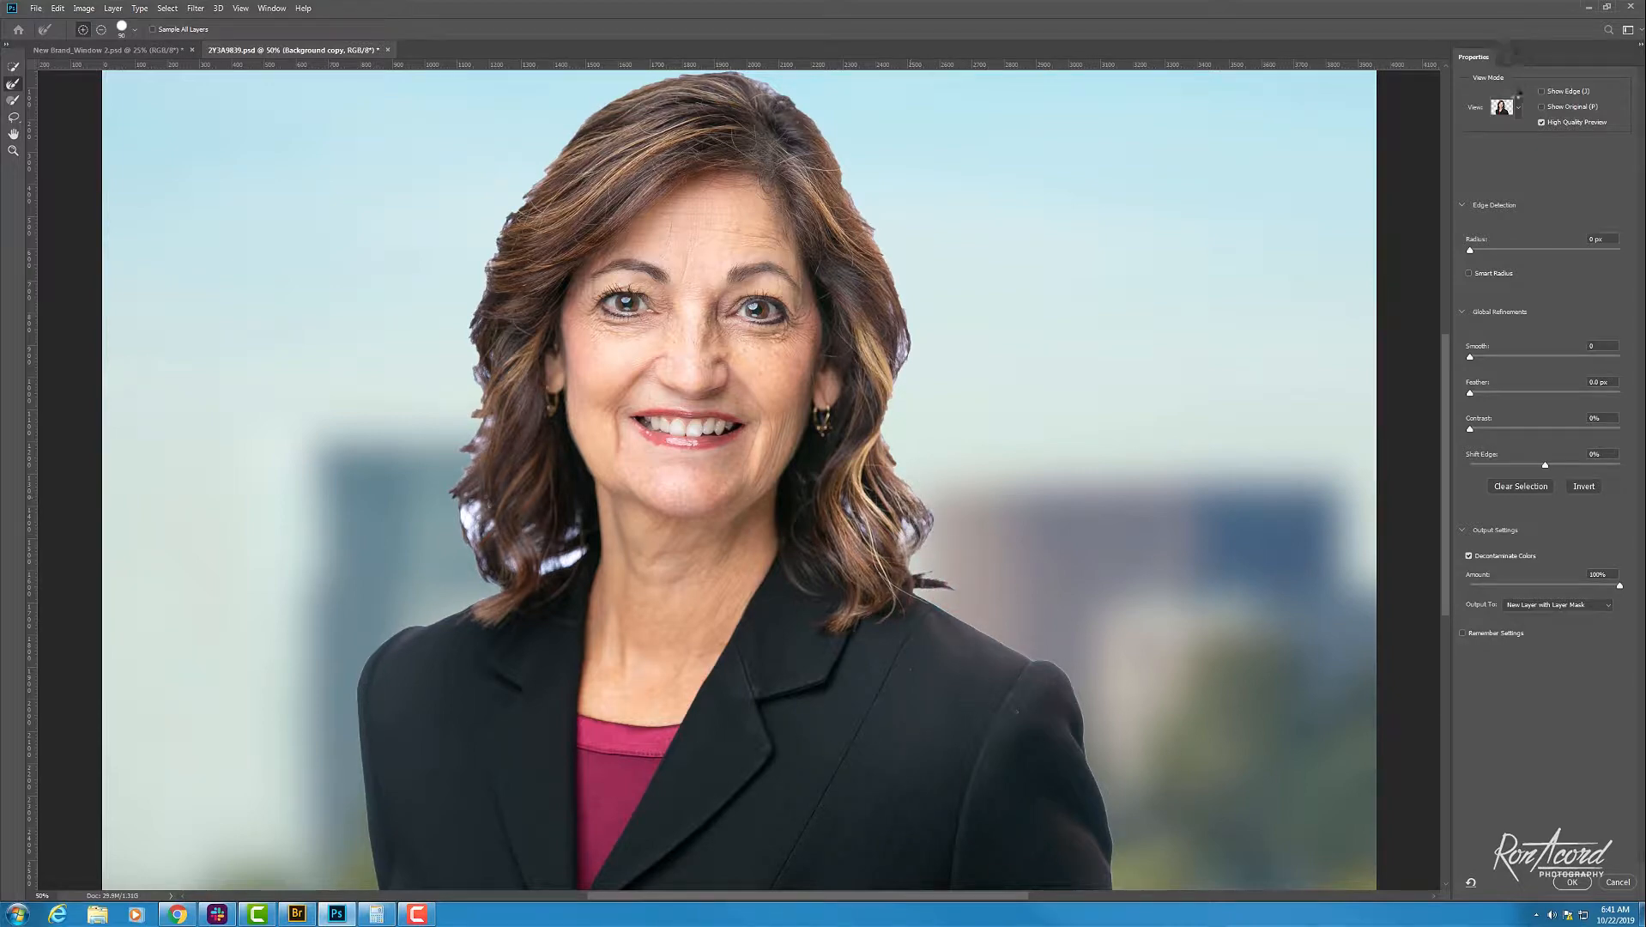
click(1518, 109)
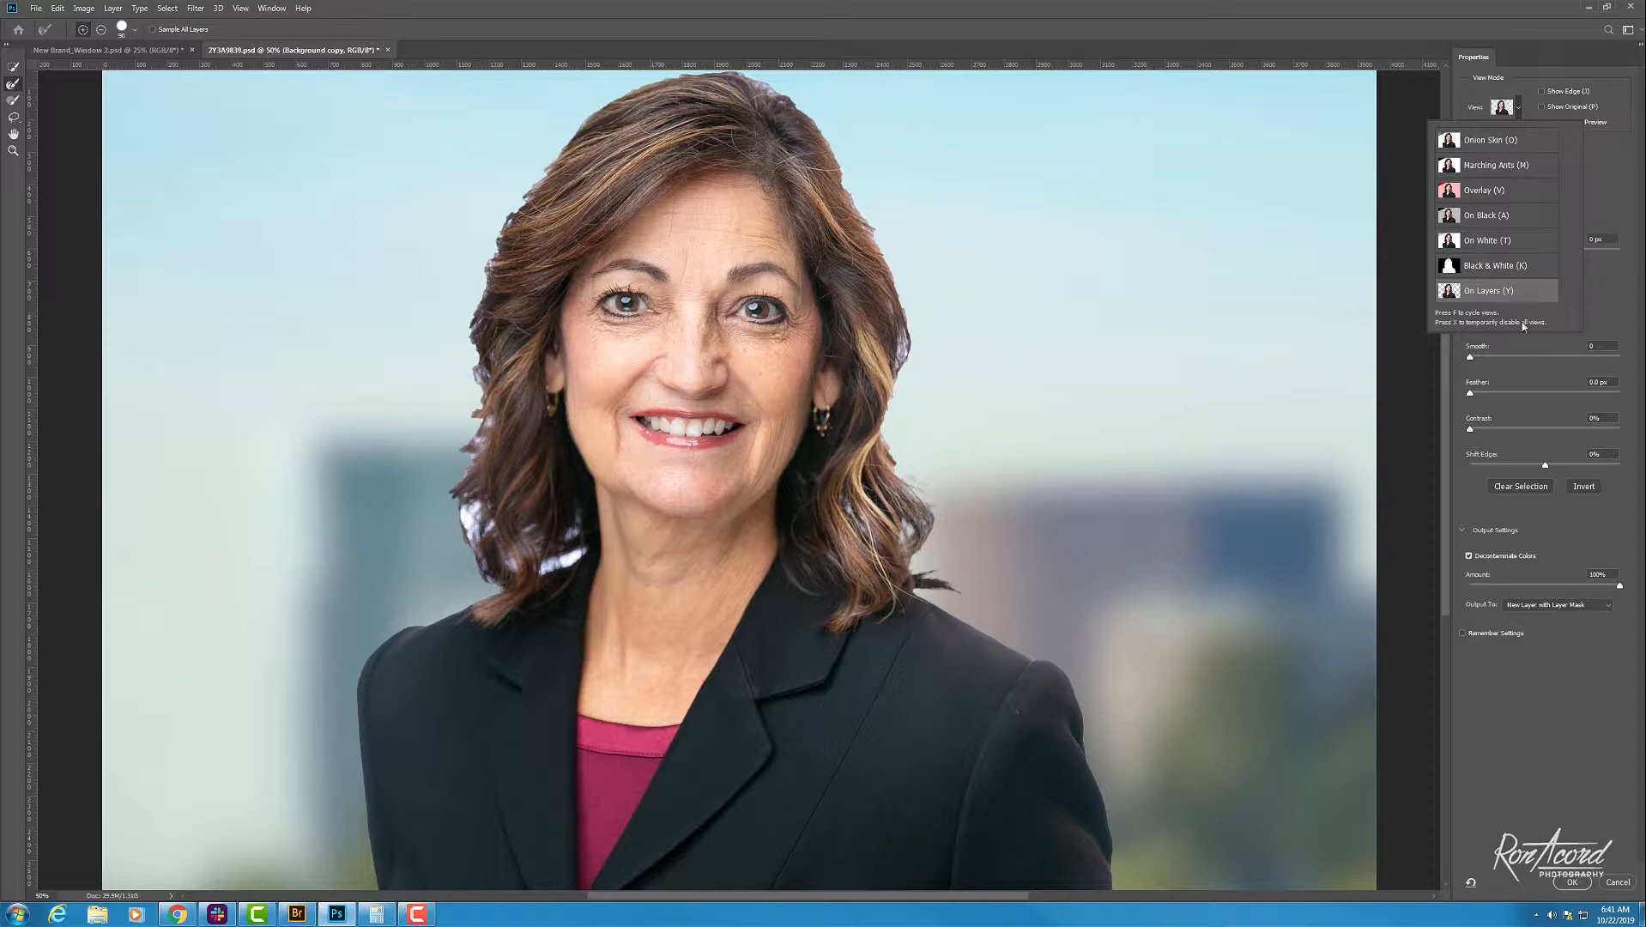
click(1487, 267)
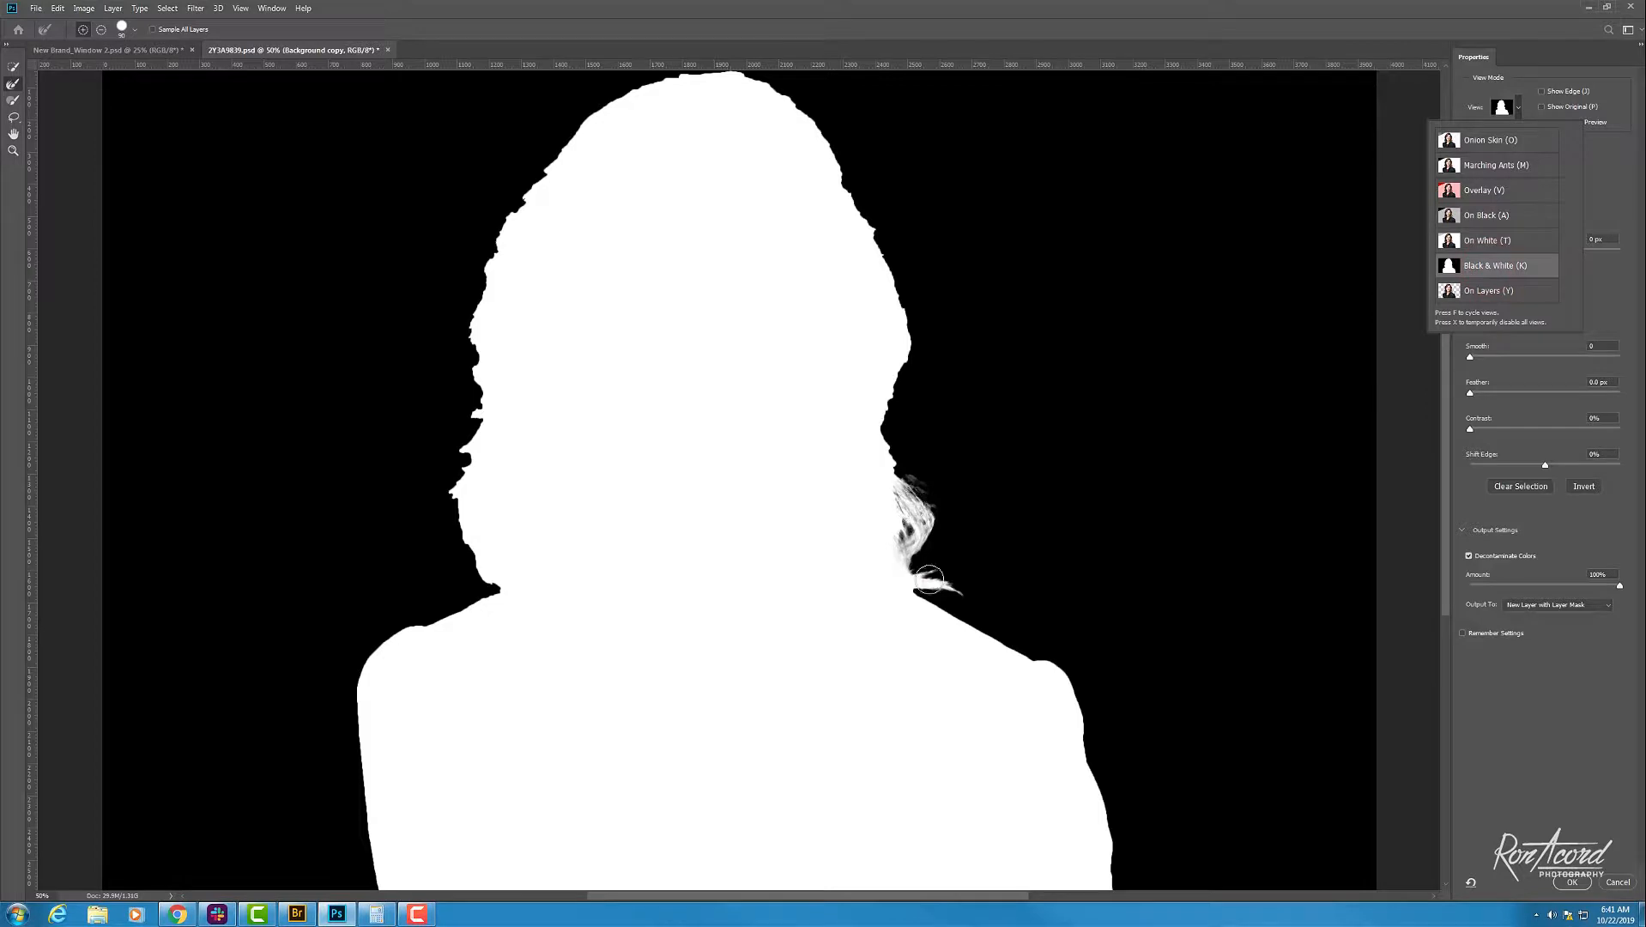
mouse_move(929, 579)
mouse_down()
mouse_move(903, 557)
mouse_move(910, 479)
mouse_move(937, 529)
mouse_move(914, 471)
mouse_move(918, 551)
mouse_up()
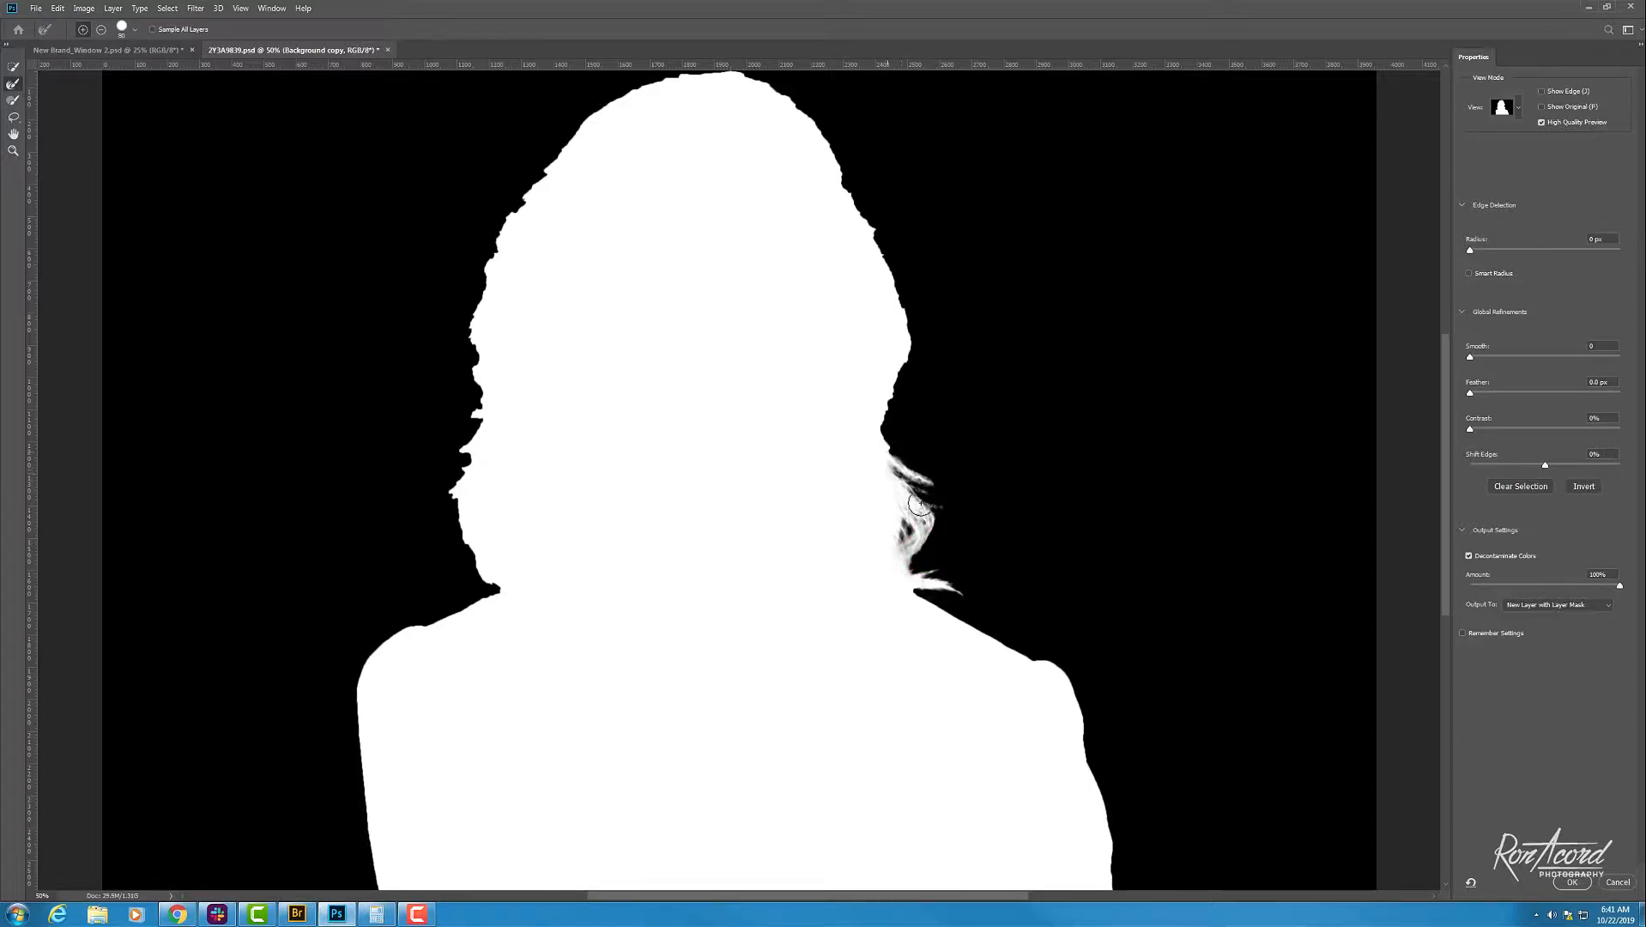
key(ctrl+plus)
drag(991, 519, 985, 573)
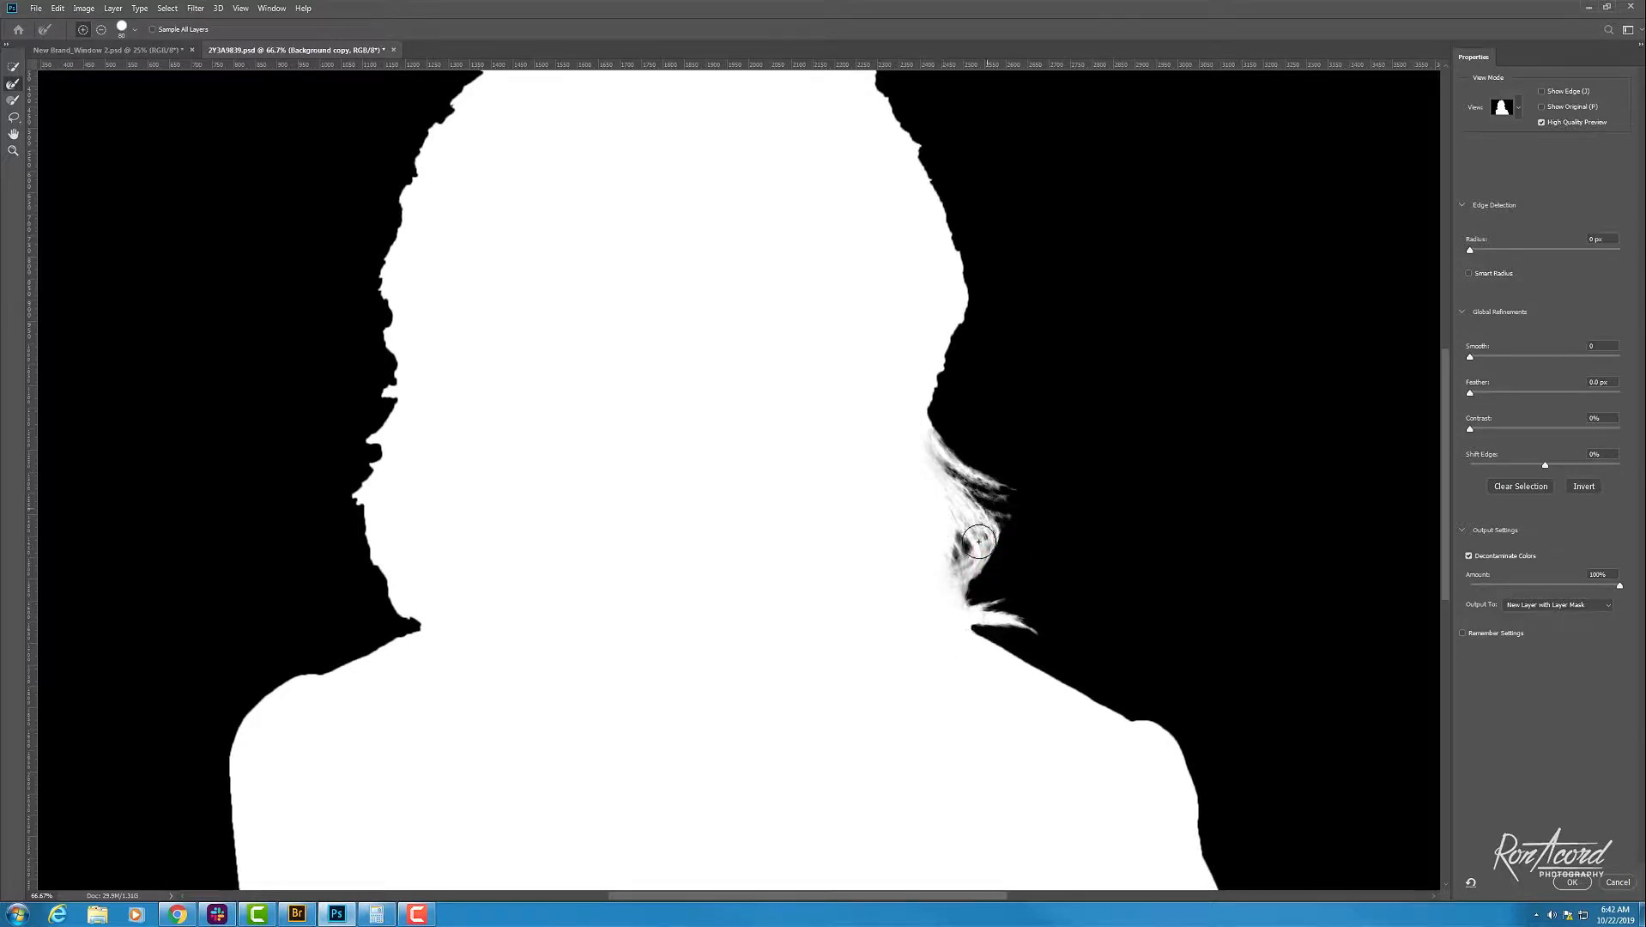
Step: Switch the preview to On Layers and refine the hair edge up the image-right side, from the lower curls to beside the eye
click(1519, 109)
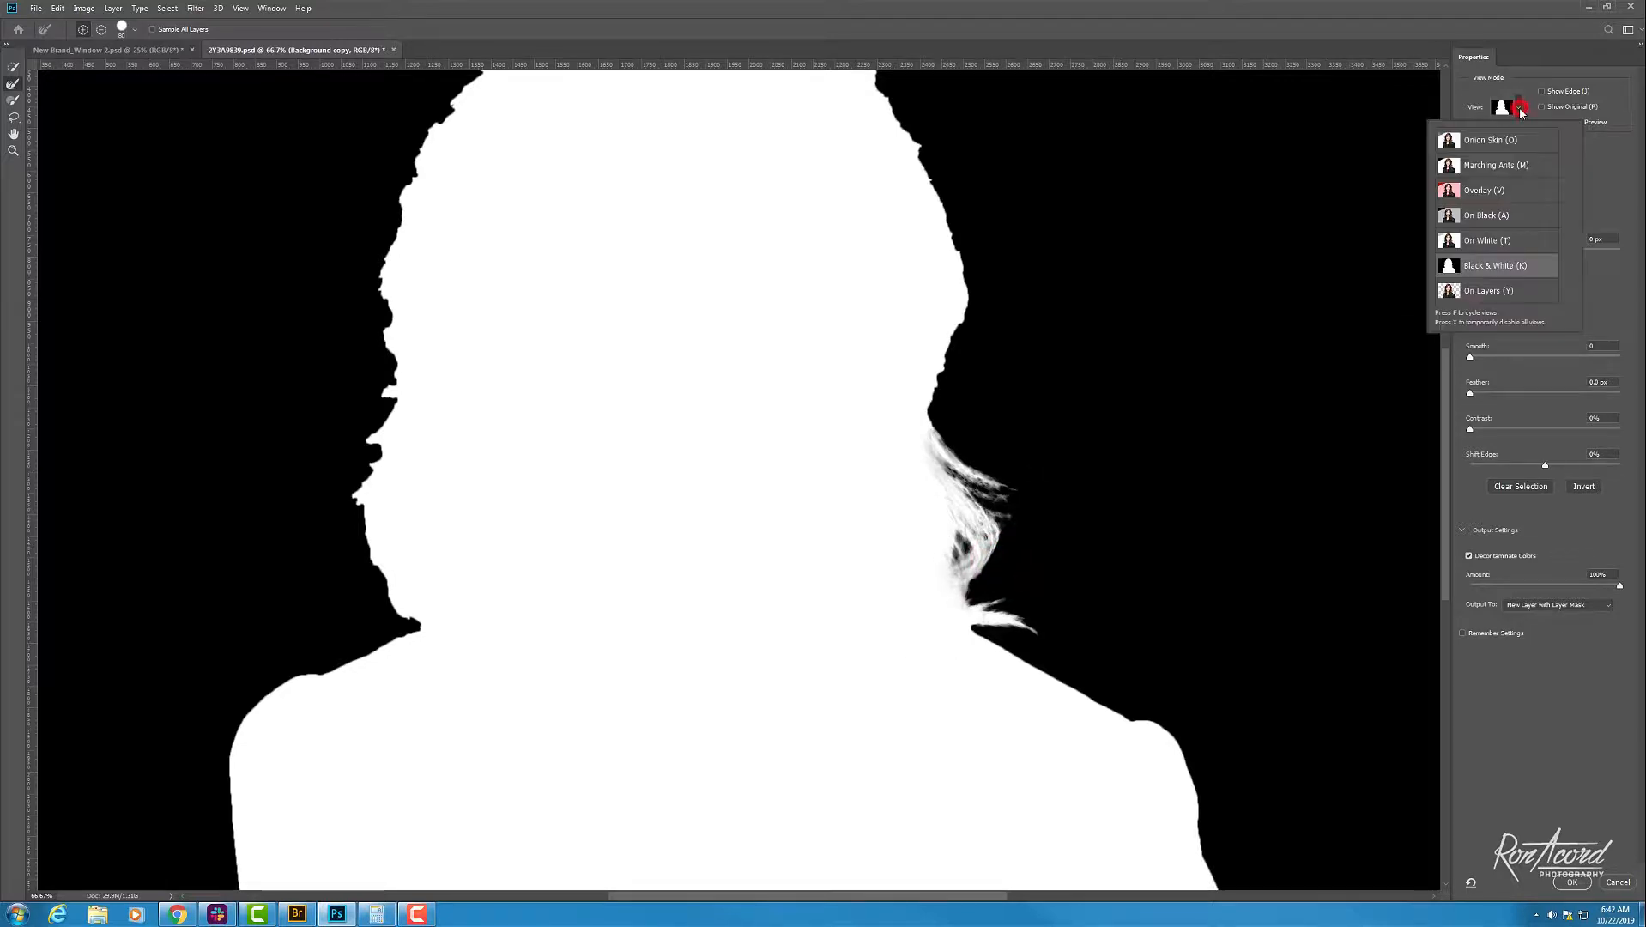
click(1491, 290)
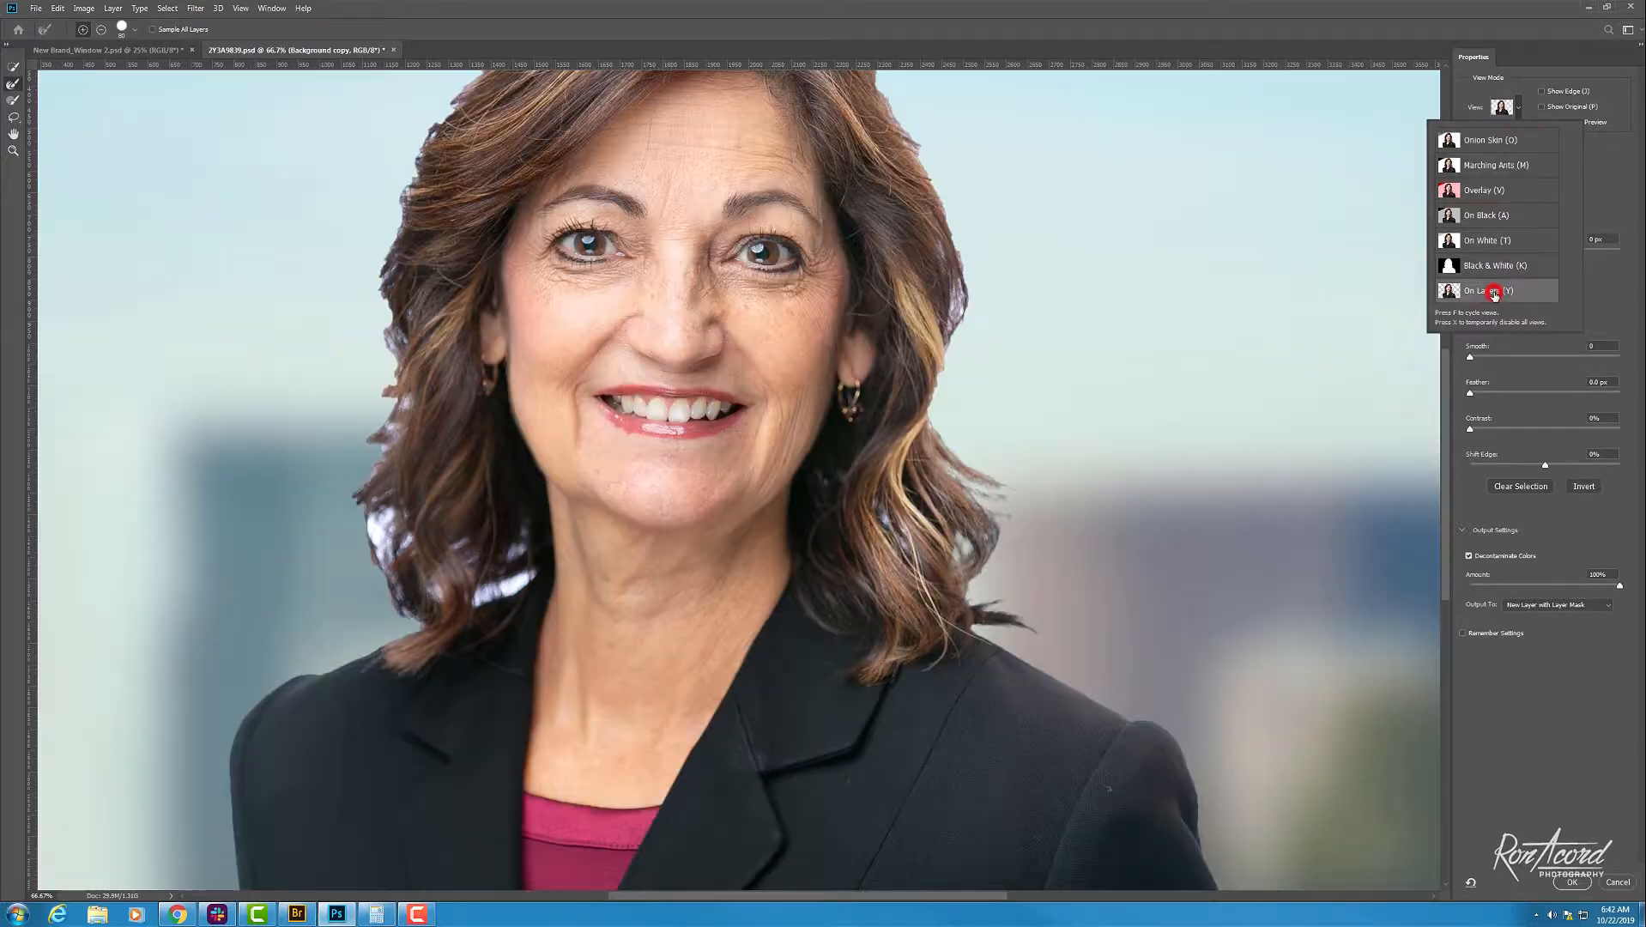
click(961, 553)
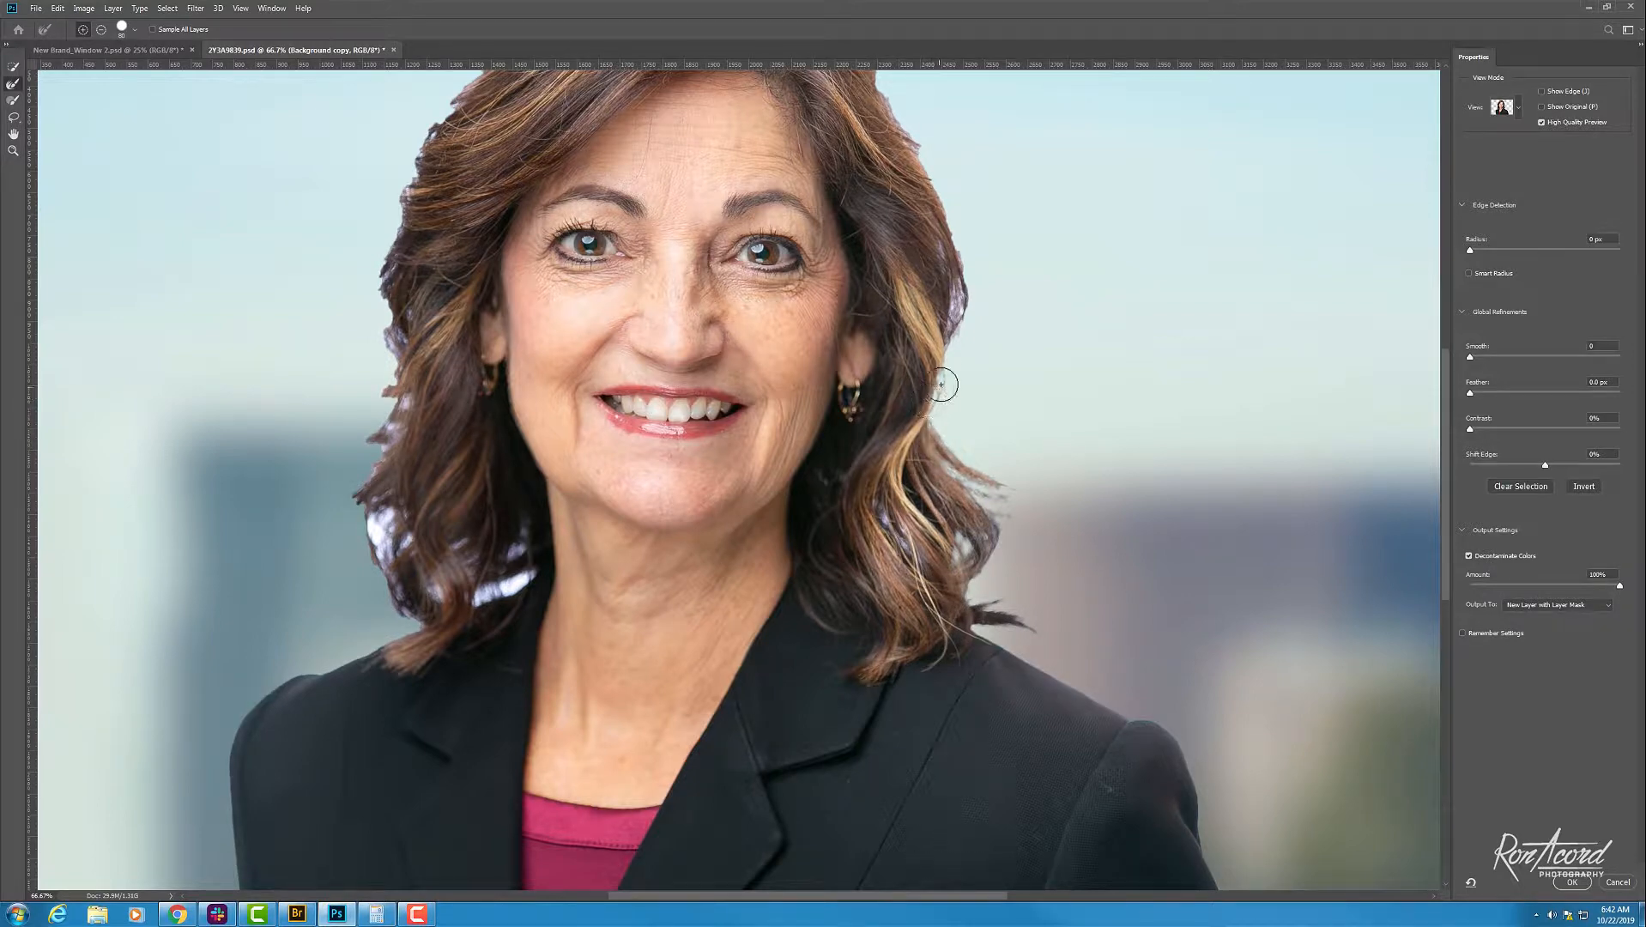
drag(941, 384, 957, 330)
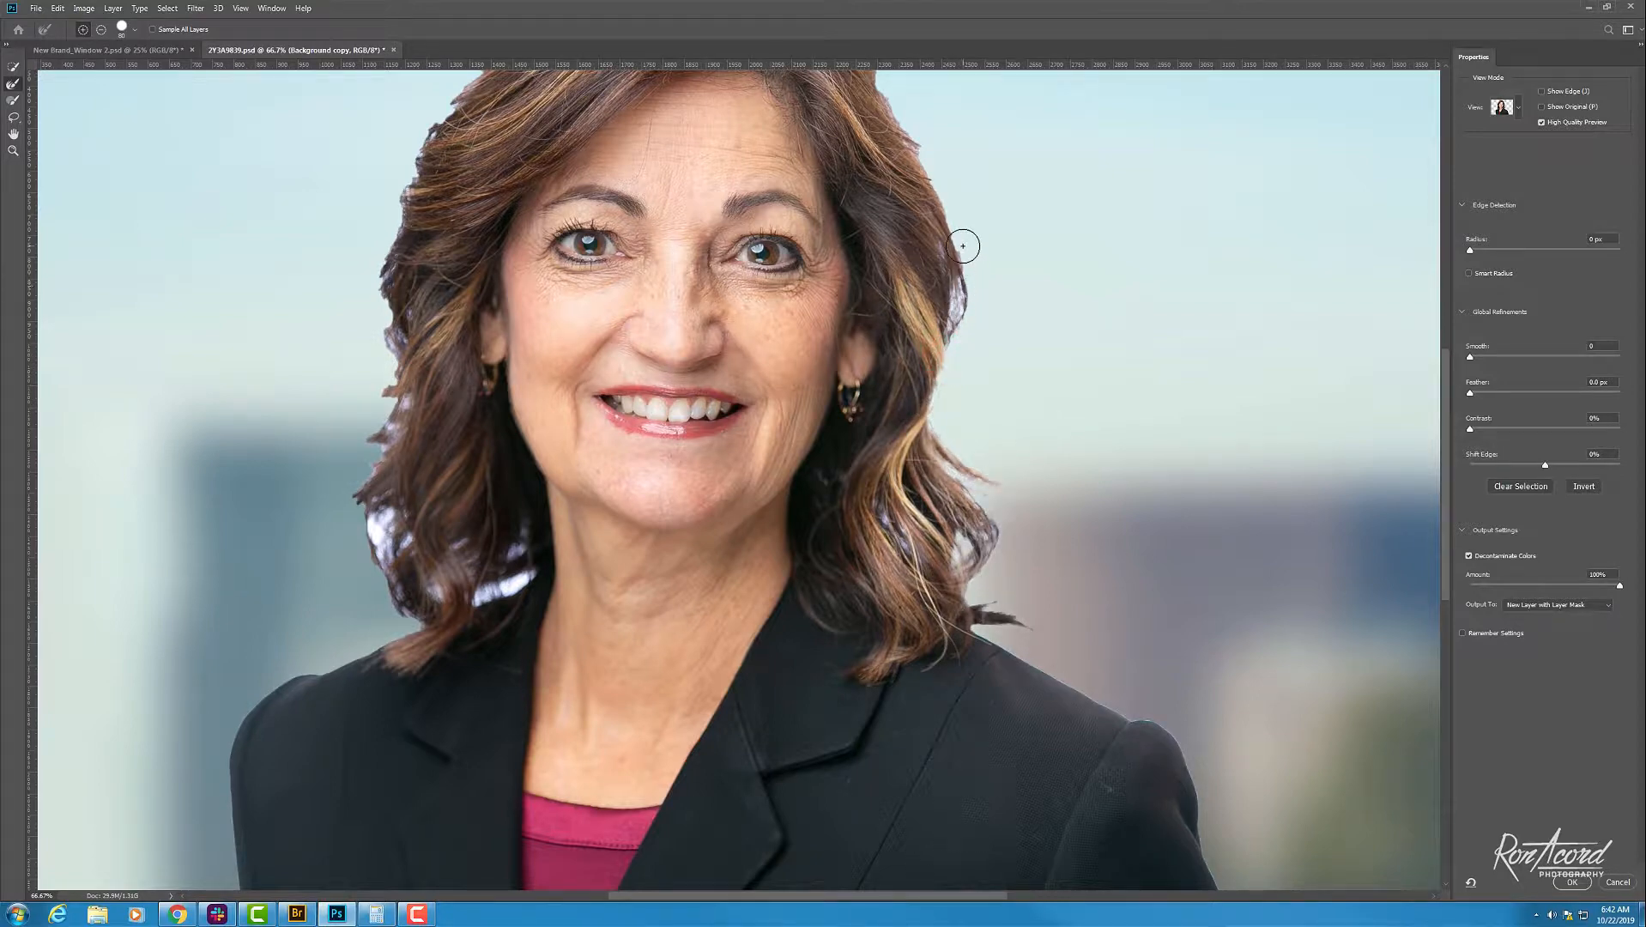
scroll(978, 283, up, 3)
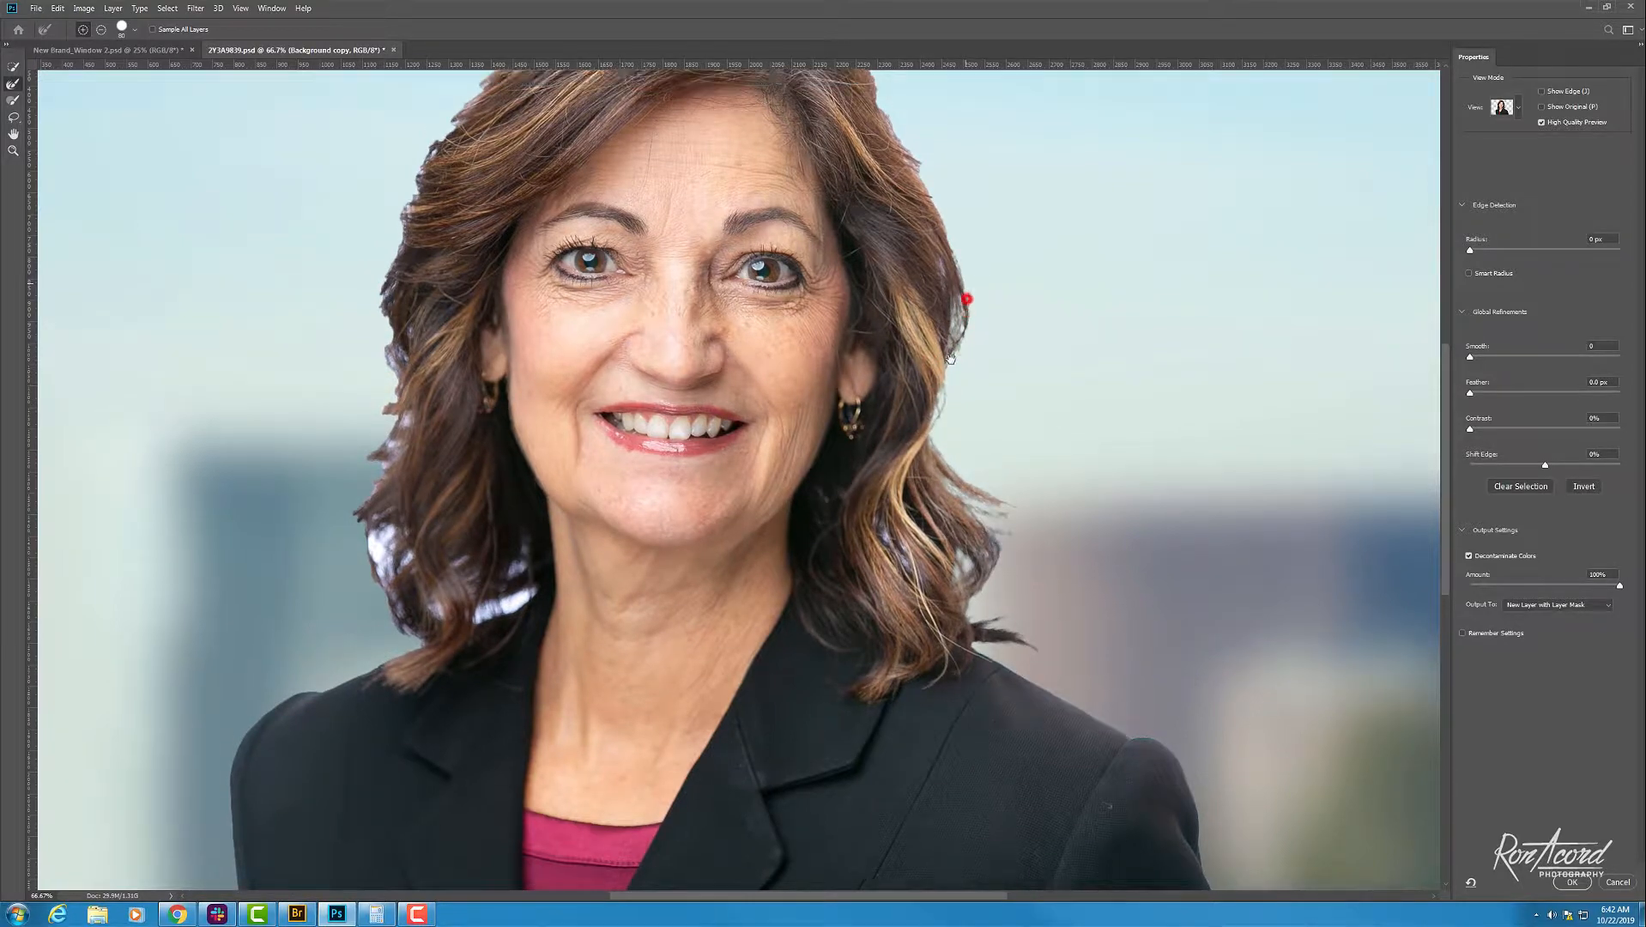
drag(962, 442, 950, 453)
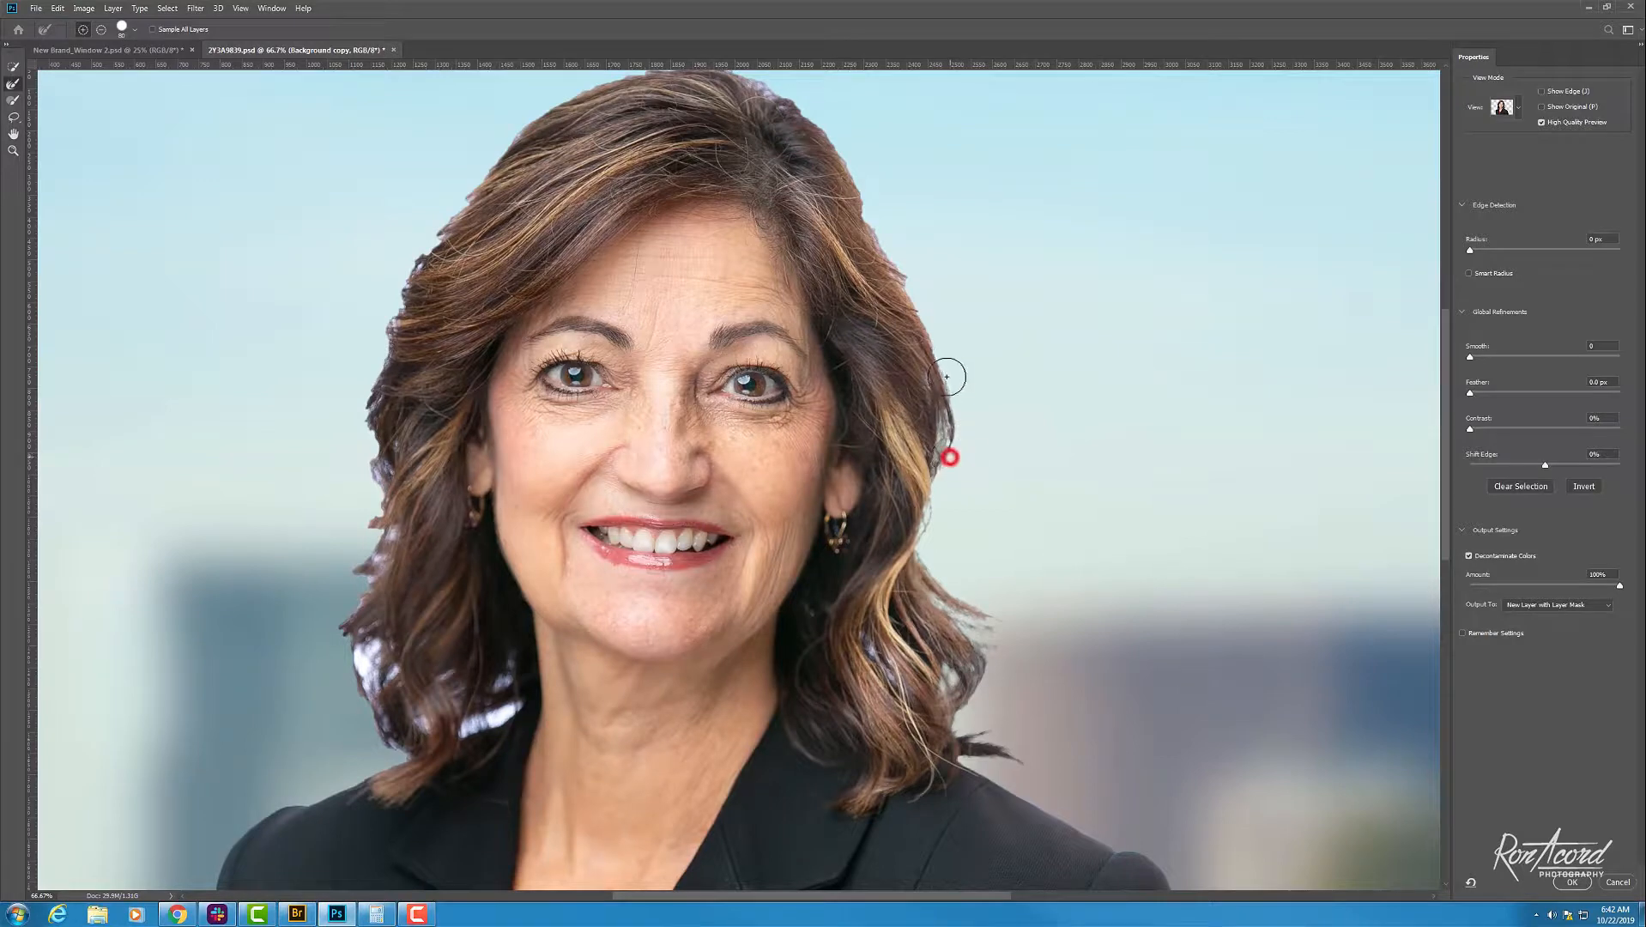
mouse_move(914, 302)
mouse_down()
mouse_move(906, 265)
mouse_move(928, 312)
mouse_move(900, 246)
mouse_move(962, 399)
mouse_up()
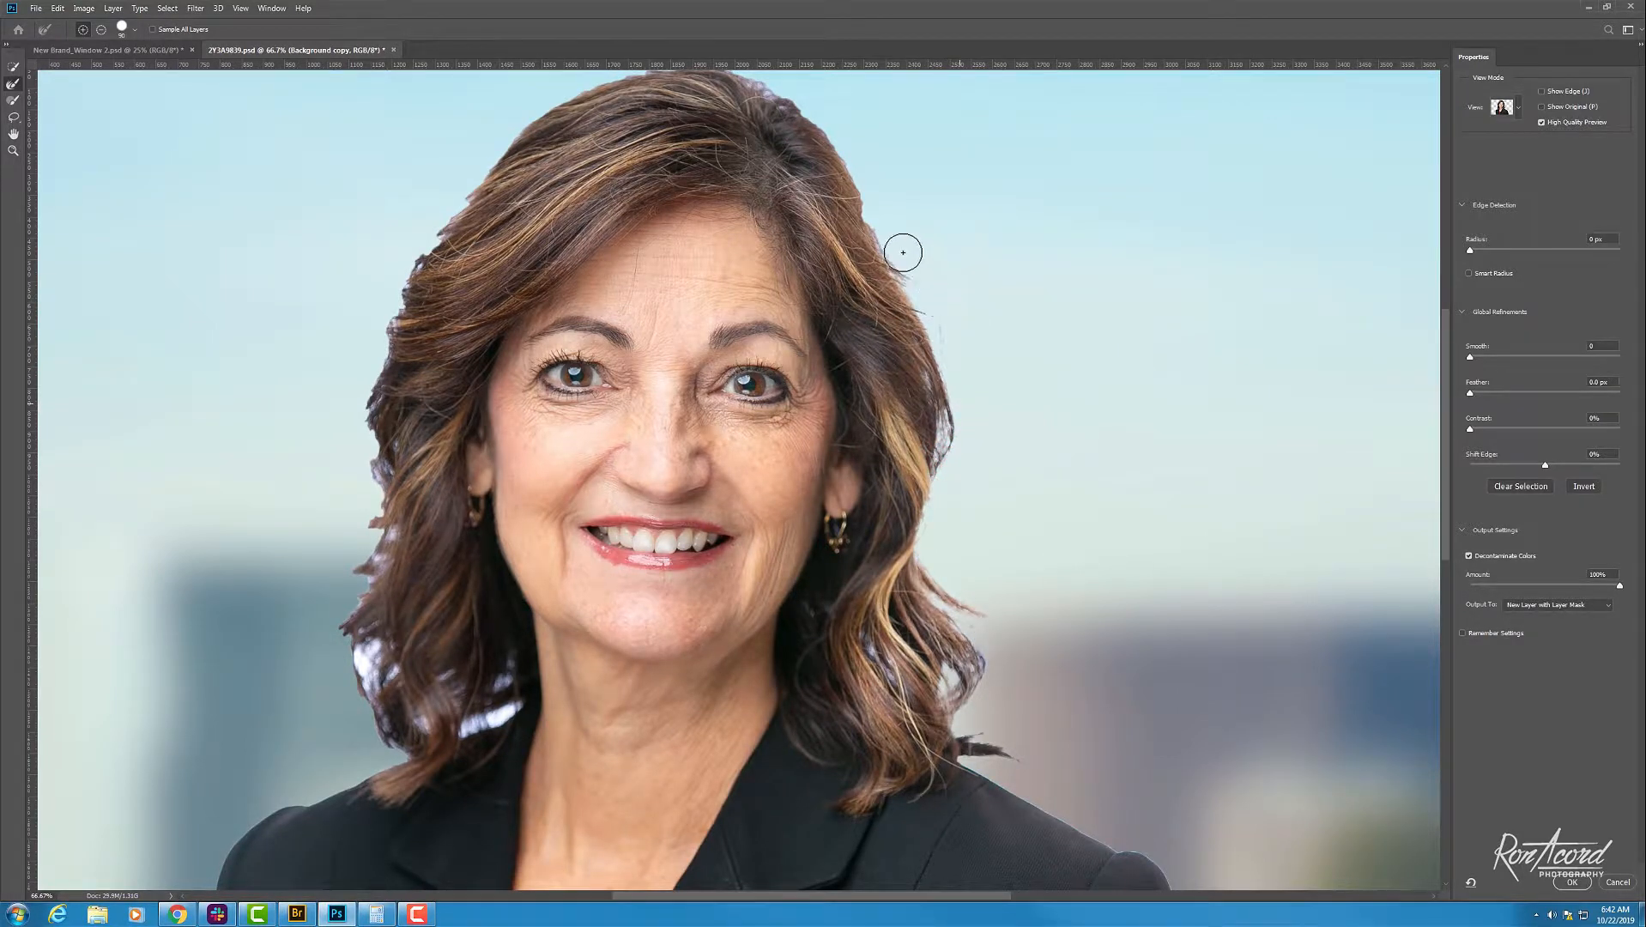
Step: In Black & White view, refine the hair edge along the image-right side and over the crown of the head
click(1517, 107)
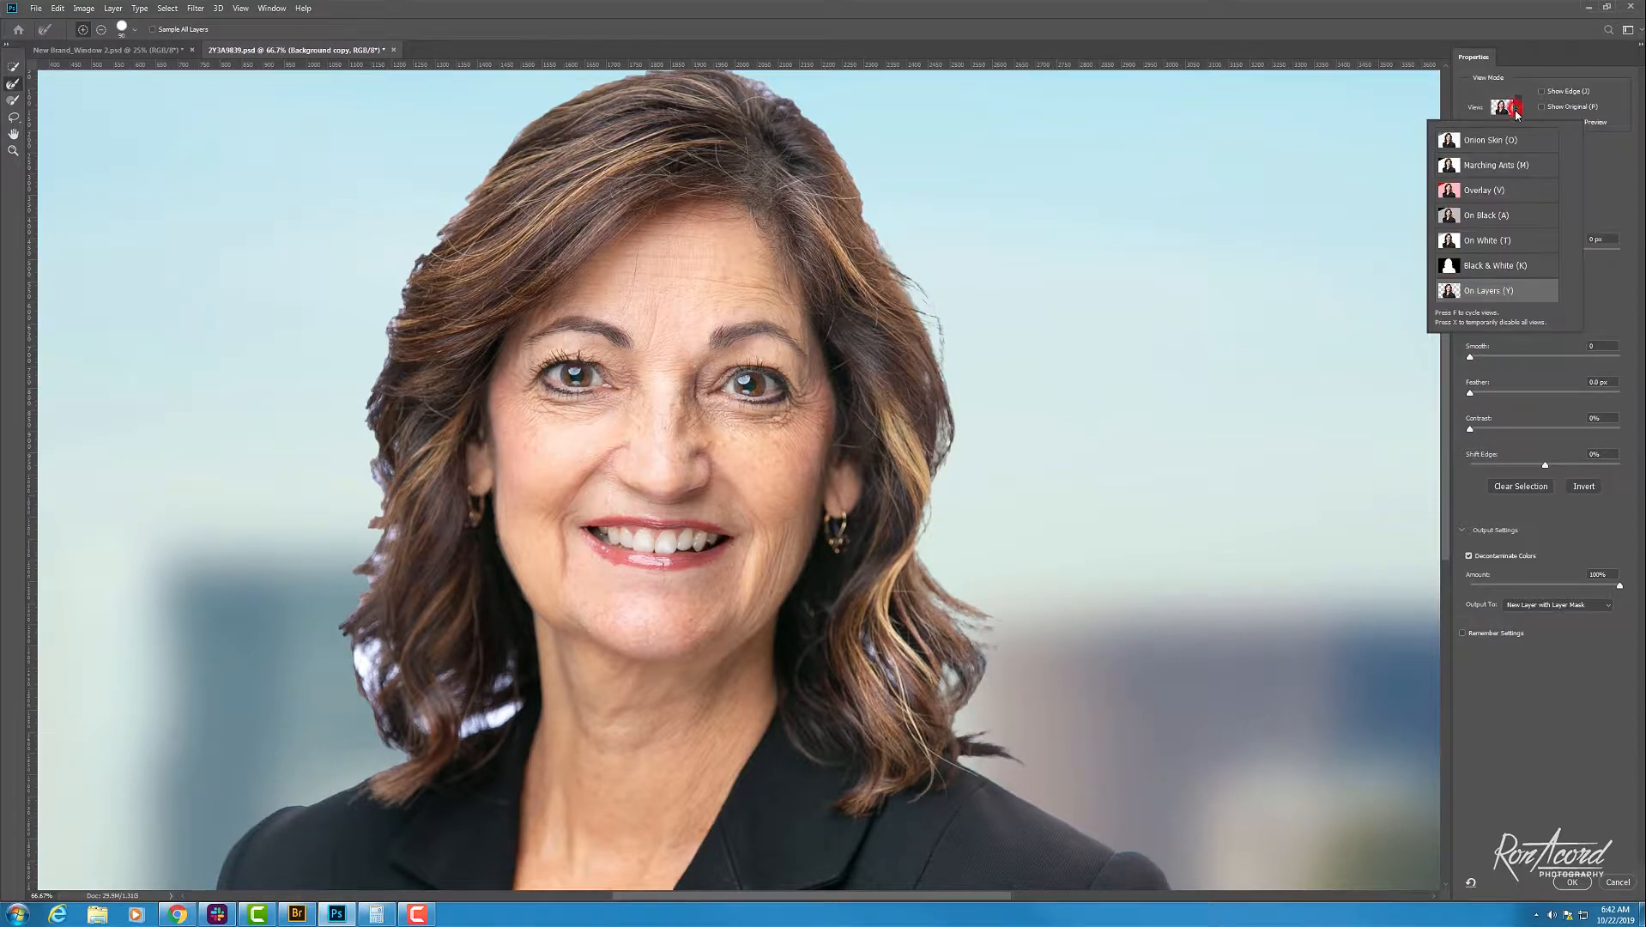
click(1484, 267)
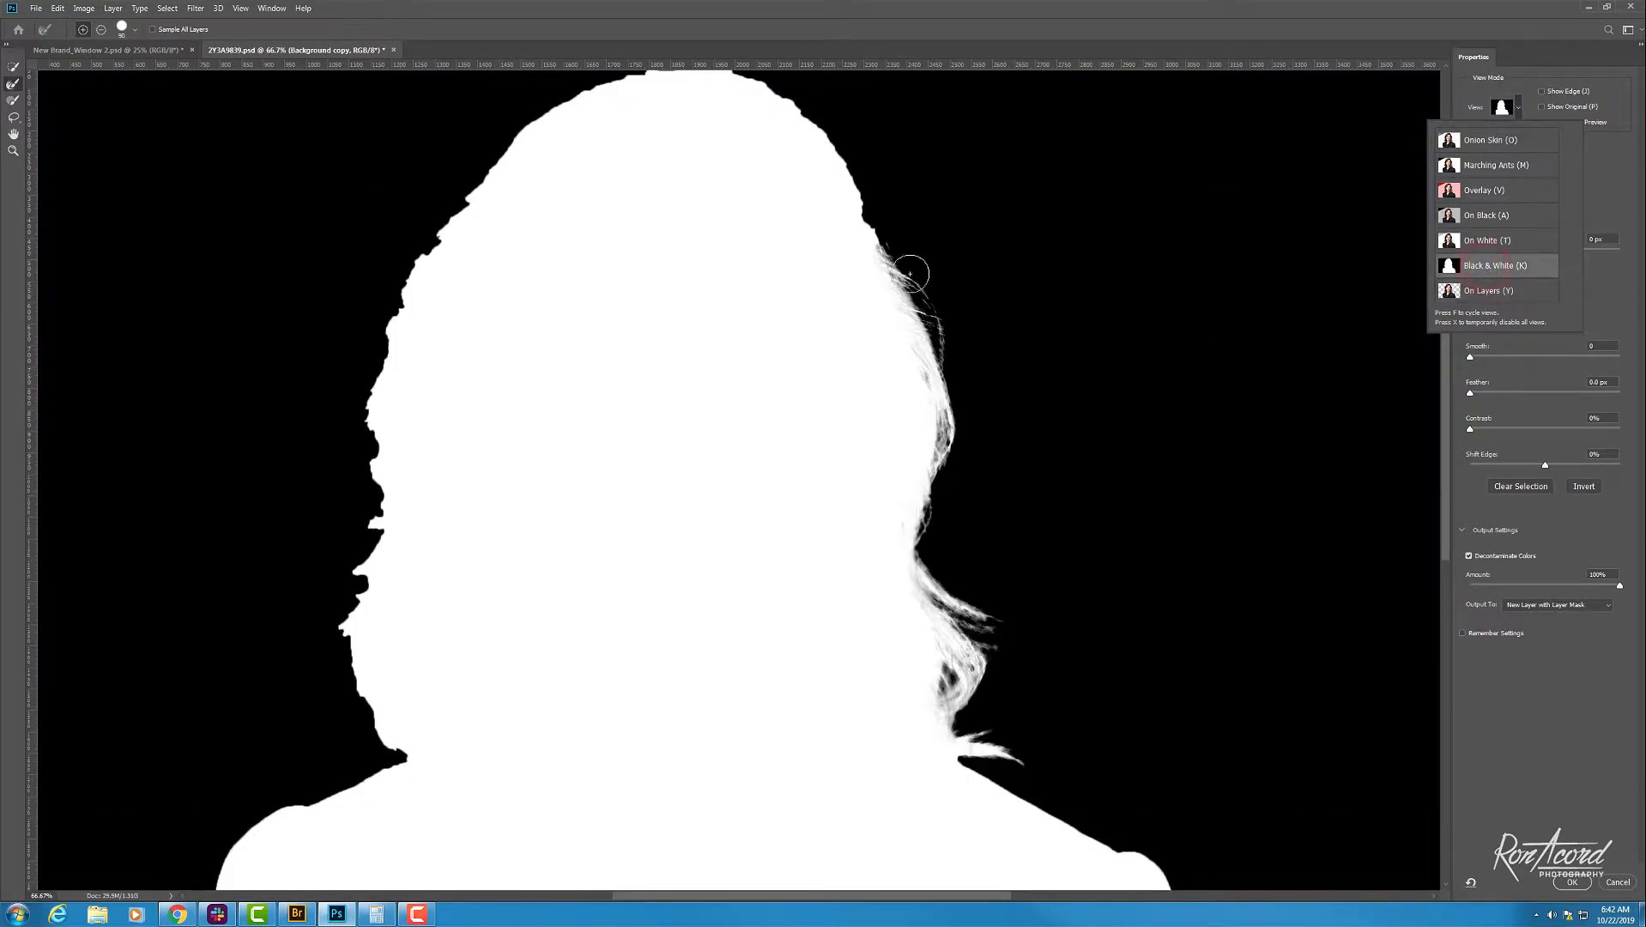
drag(911, 270, 941, 396)
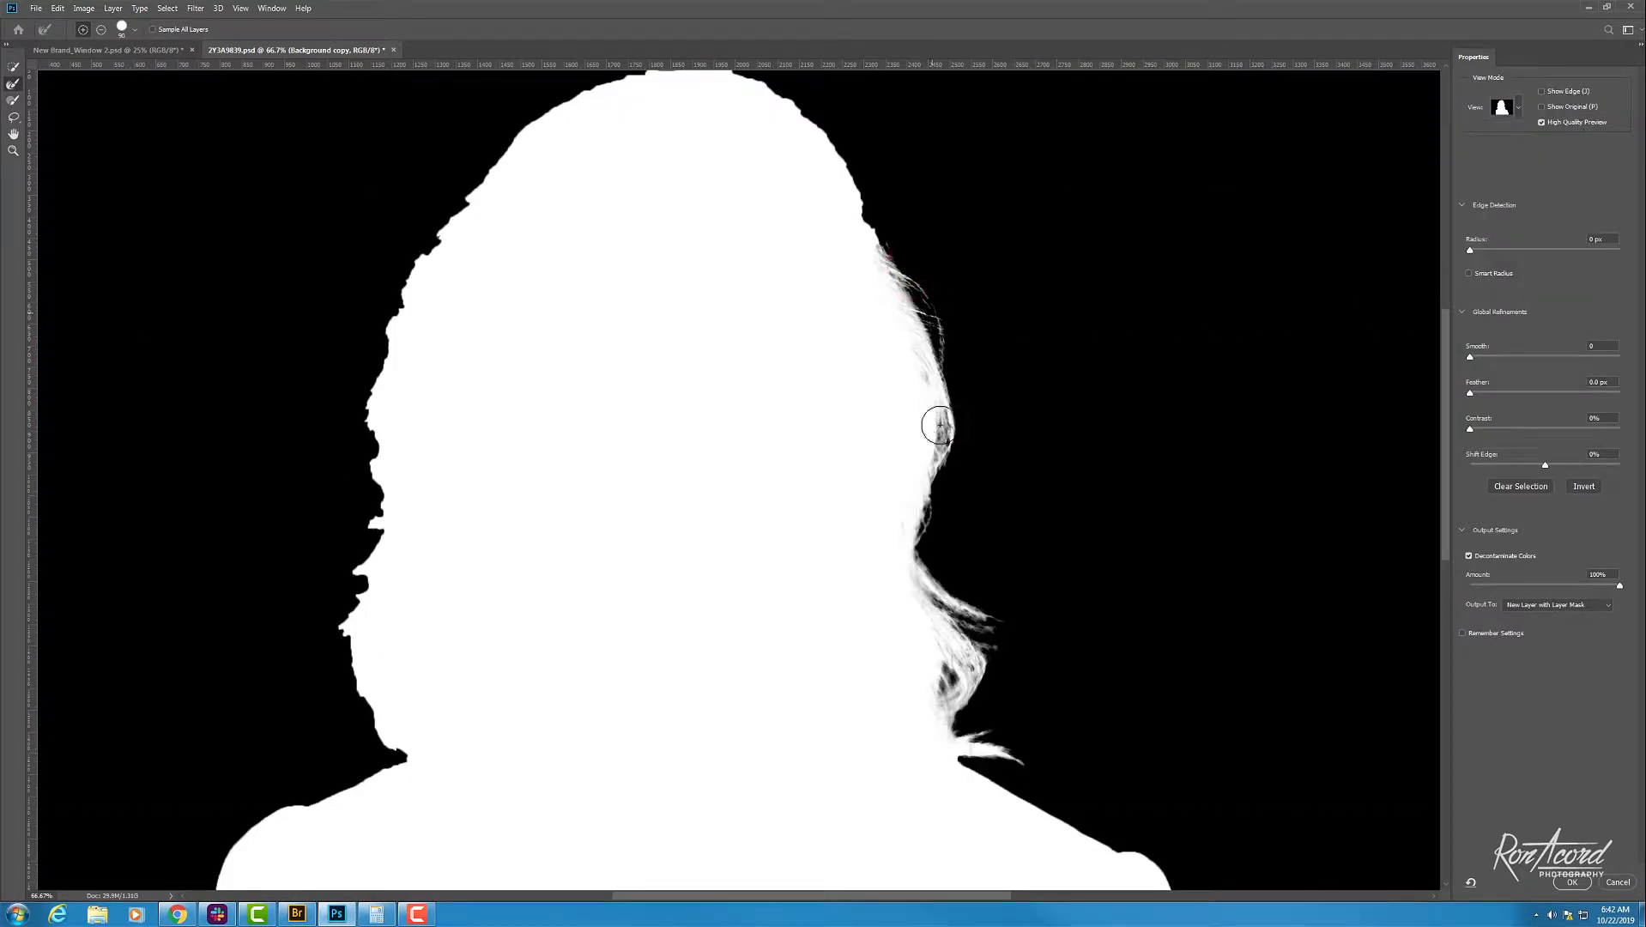
mouse_move(855, 185)
mouse_down()
mouse_move(868, 230)
mouse_move(902, 202)
mouse_move(981, 369)
mouse_up()
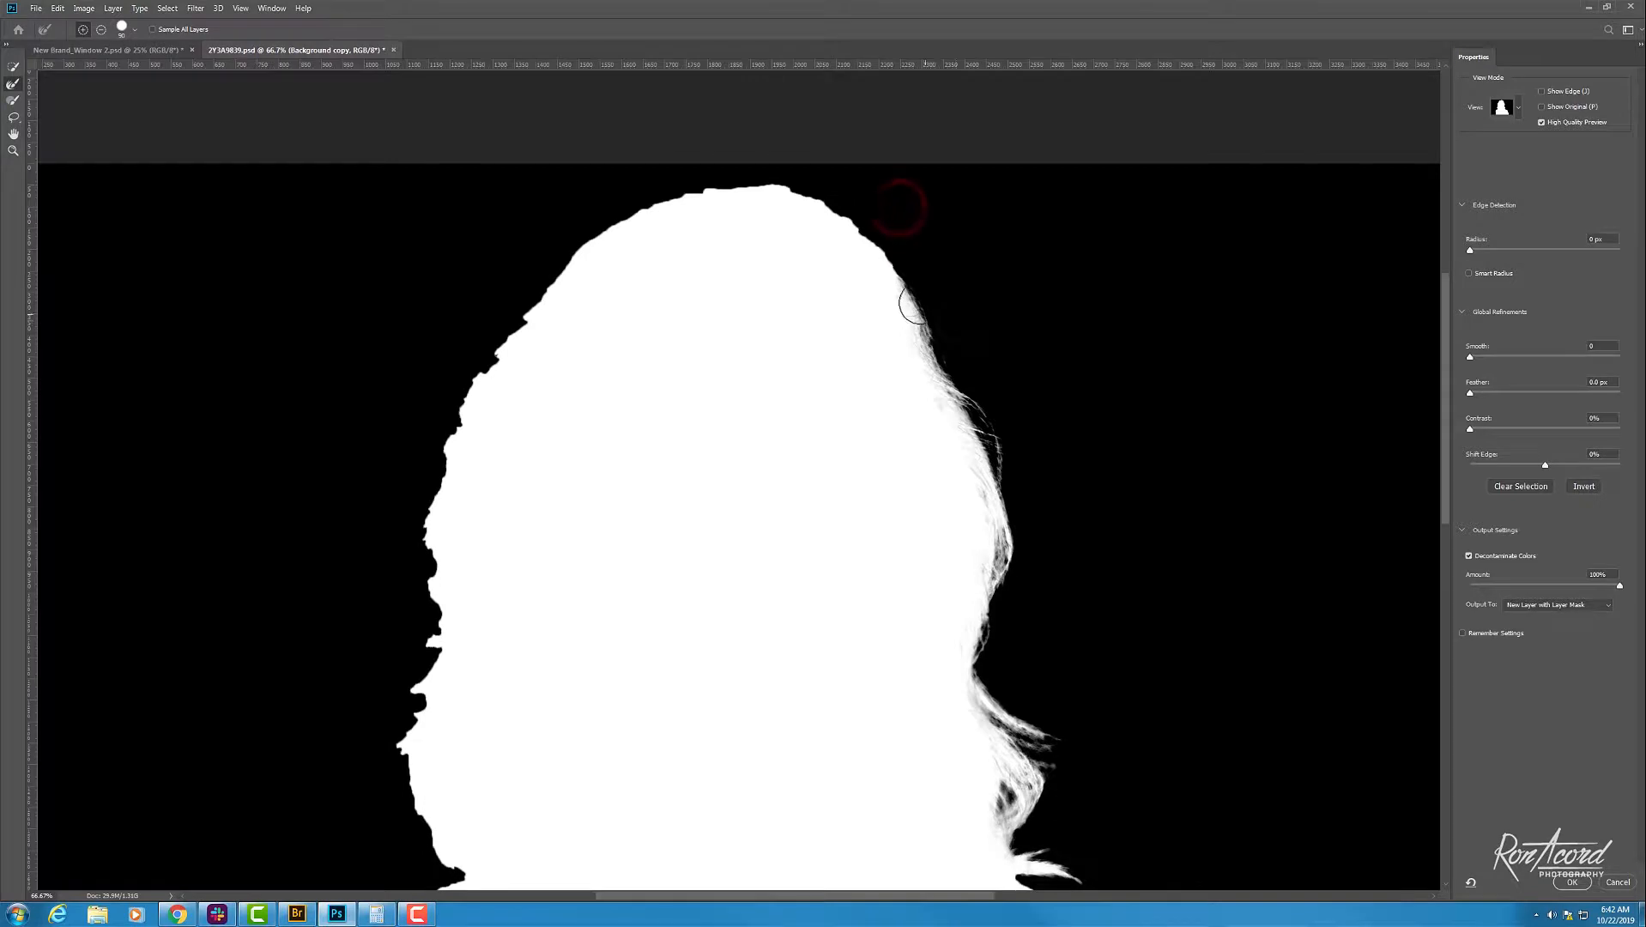
mouse_move(916, 292)
mouse_down()
mouse_move(892, 258)
mouse_move(807, 191)
mouse_move(874, 232)
mouse_move(817, 190)
mouse_move(736, 179)
mouse_move(755, 189)
mouse_move(724, 186)
mouse_move(783, 187)
mouse_move(685, 194)
mouse_move(763, 174)
mouse_move(641, 200)
mouse_move(678, 189)
mouse_move(602, 222)
mouse_move(566, 262)
mouse_up()
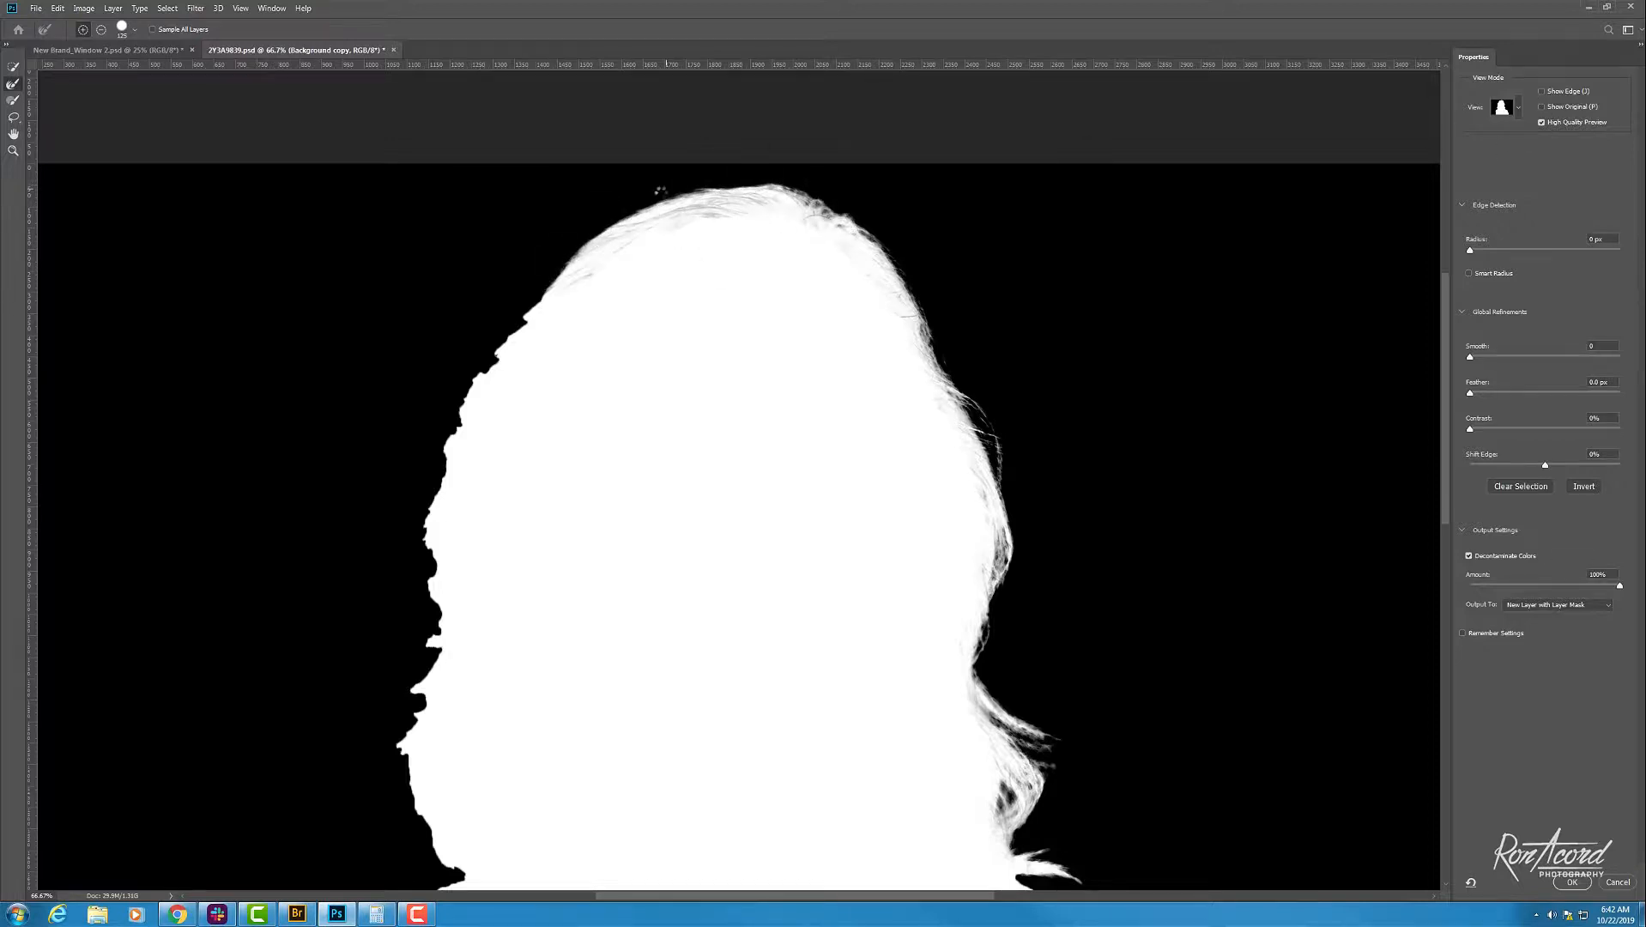
Step: Return to On Layers view and refine the hair edge down the image-left side and beside the image-right ear
click(1517, 109)
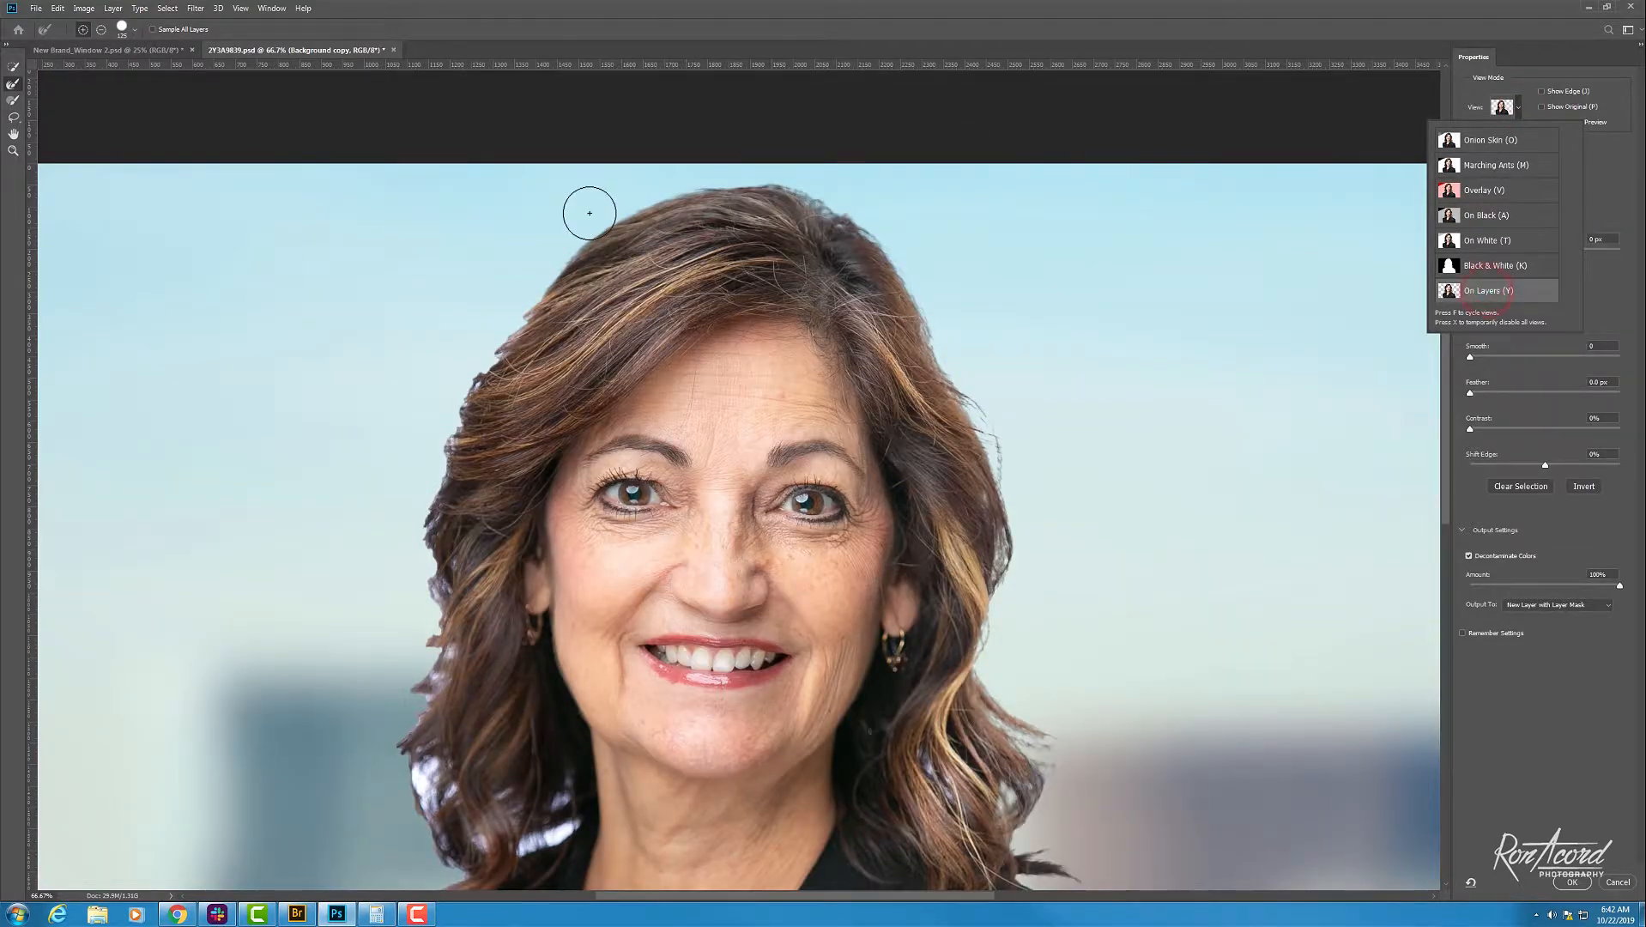
click(617, 209)
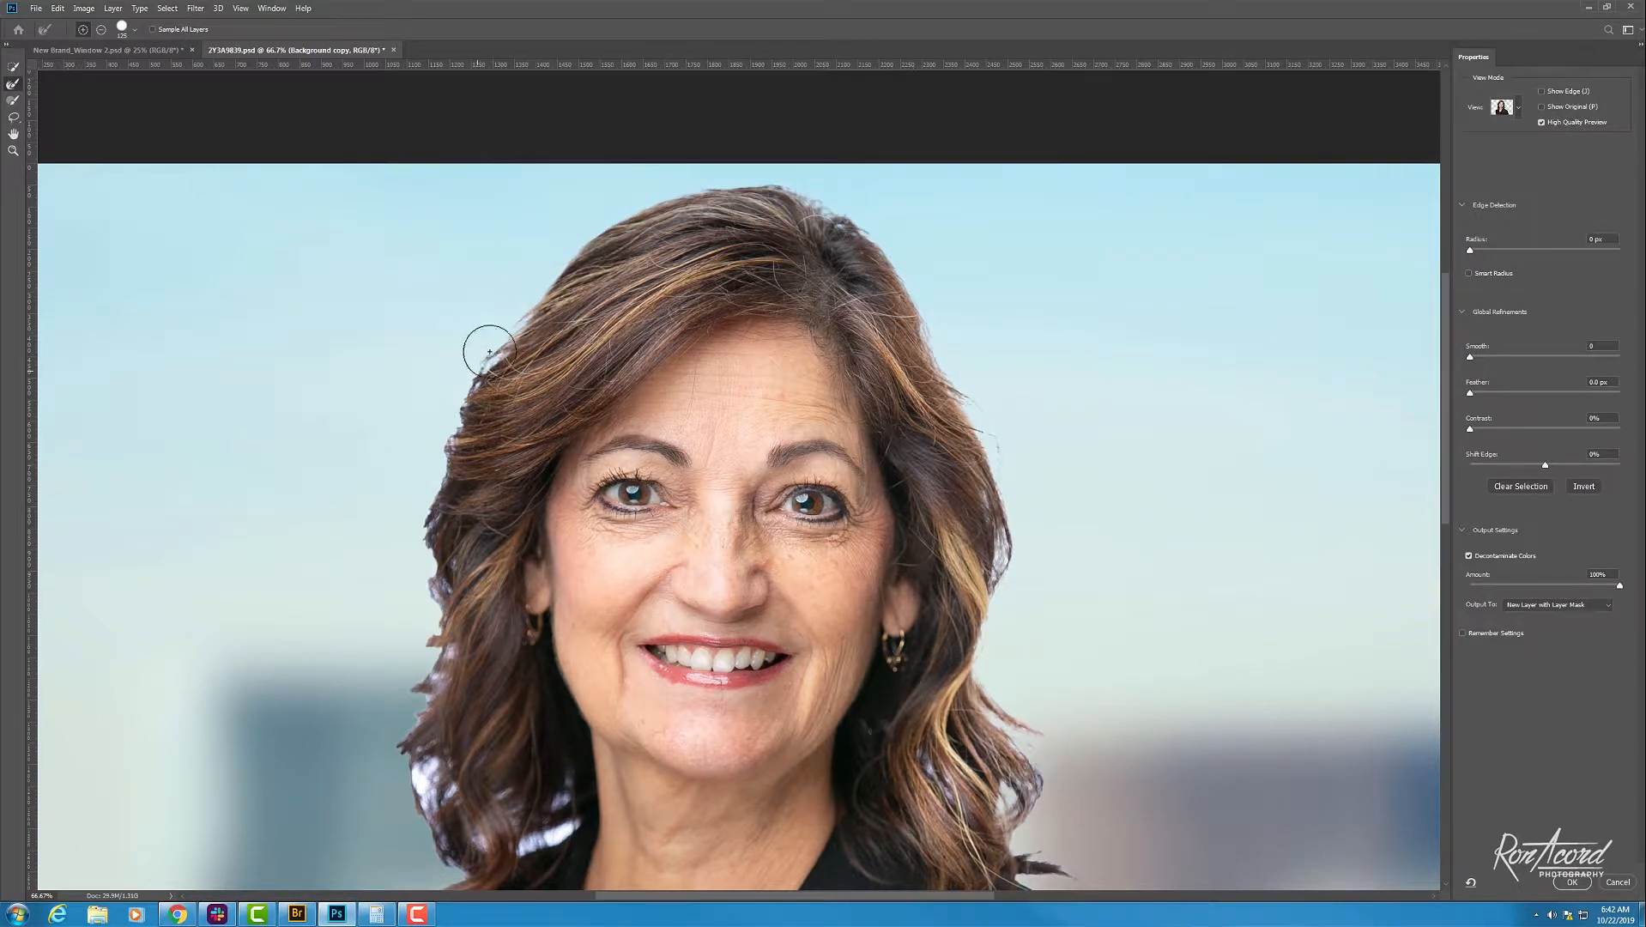
mouse_move(489, 352)
mouse_down()
mouse_move(426, 447)
mouse_move(437, 437)
mouse_move(435, 486)
mouse_move(407, 551)
mouse_move(418, 684)
mouse_move(397, 723)
mouse_move(429, 665)
mouse_move(389, 723)
mouse_move(430, 695)
mouse_move(498, 523)
mouse_up()
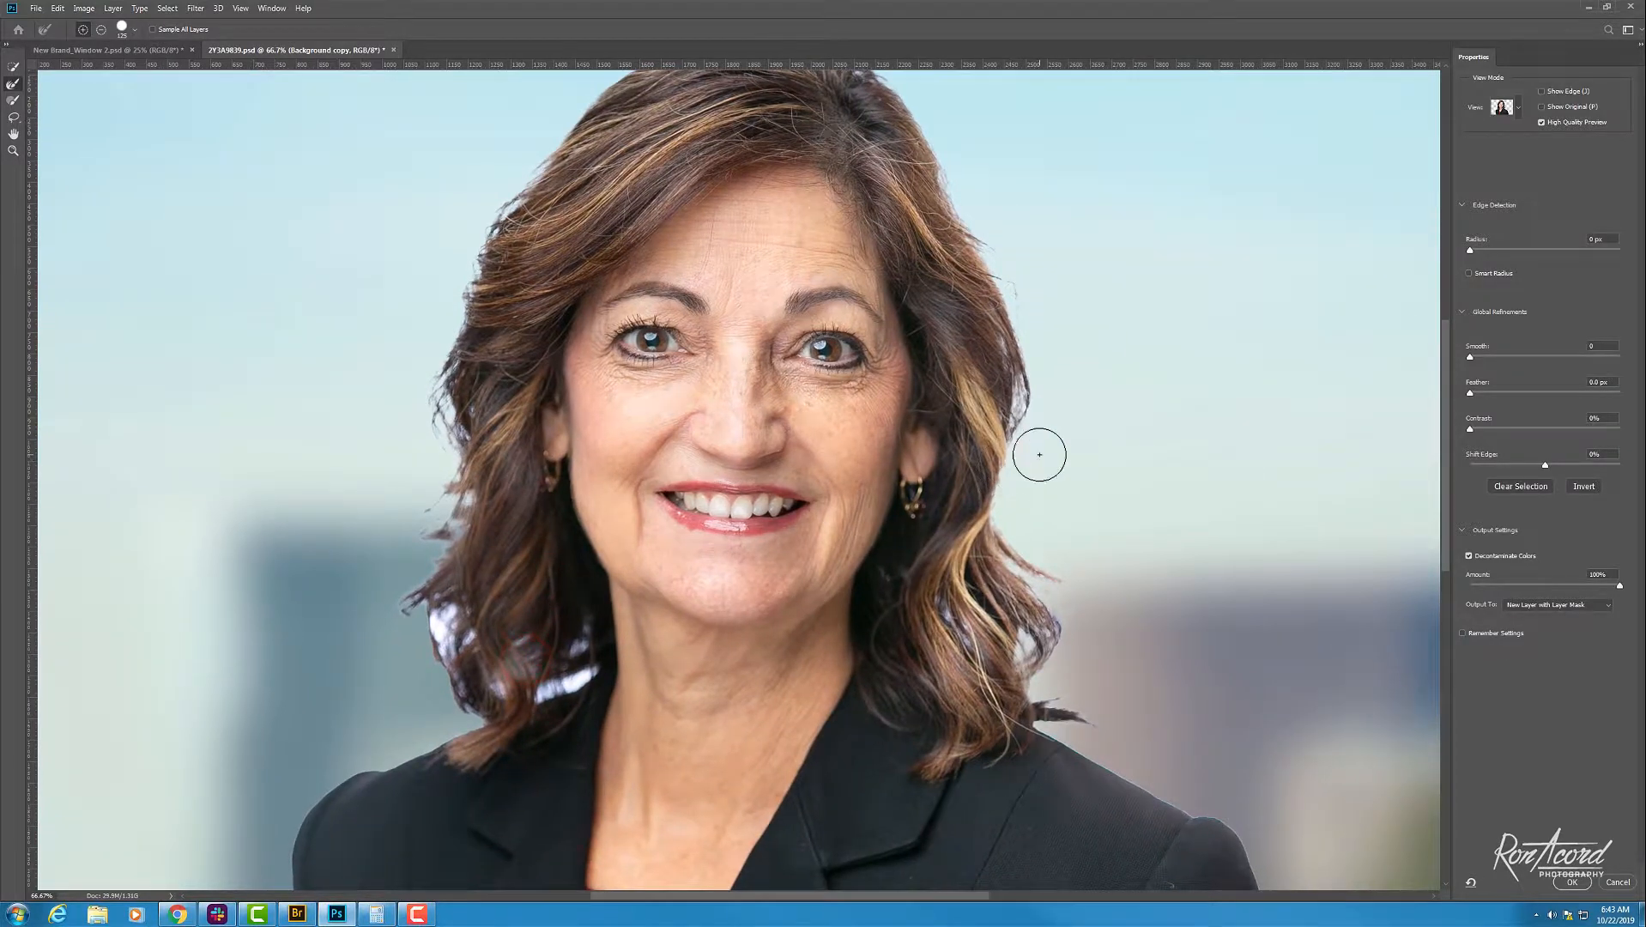
drag(1039, 453, 1024, 351)
mouse_move(451, 489)
mouse_down()
mouse_move(415, 546)
mouse_move(399, 584)
mouse_move(425, 572)
mouse_move(392, 626)
mouse_move(408, 650)
mouse_move(432, 632)
mouse_move(425, 670)
mouse_move(446, 646)
mouse_move(446, 599)
mouse_move(395, 648)
mouse_move(433, 661)
mouse_move(435, 699)
mouse_move(469, 713)
mouse_move(453, 721)
mouse_move(435, 643)
mouse_move(441, 707)
mouse_move(391, 618)
mouse_move(439, 566)
mouse_move(463, 639)
mouse_up()
Step: With a smaller Refine Edge brush, clear the white gaps between the image-left curls, neck and collar
key(bracketleft)
key(bracketleft)
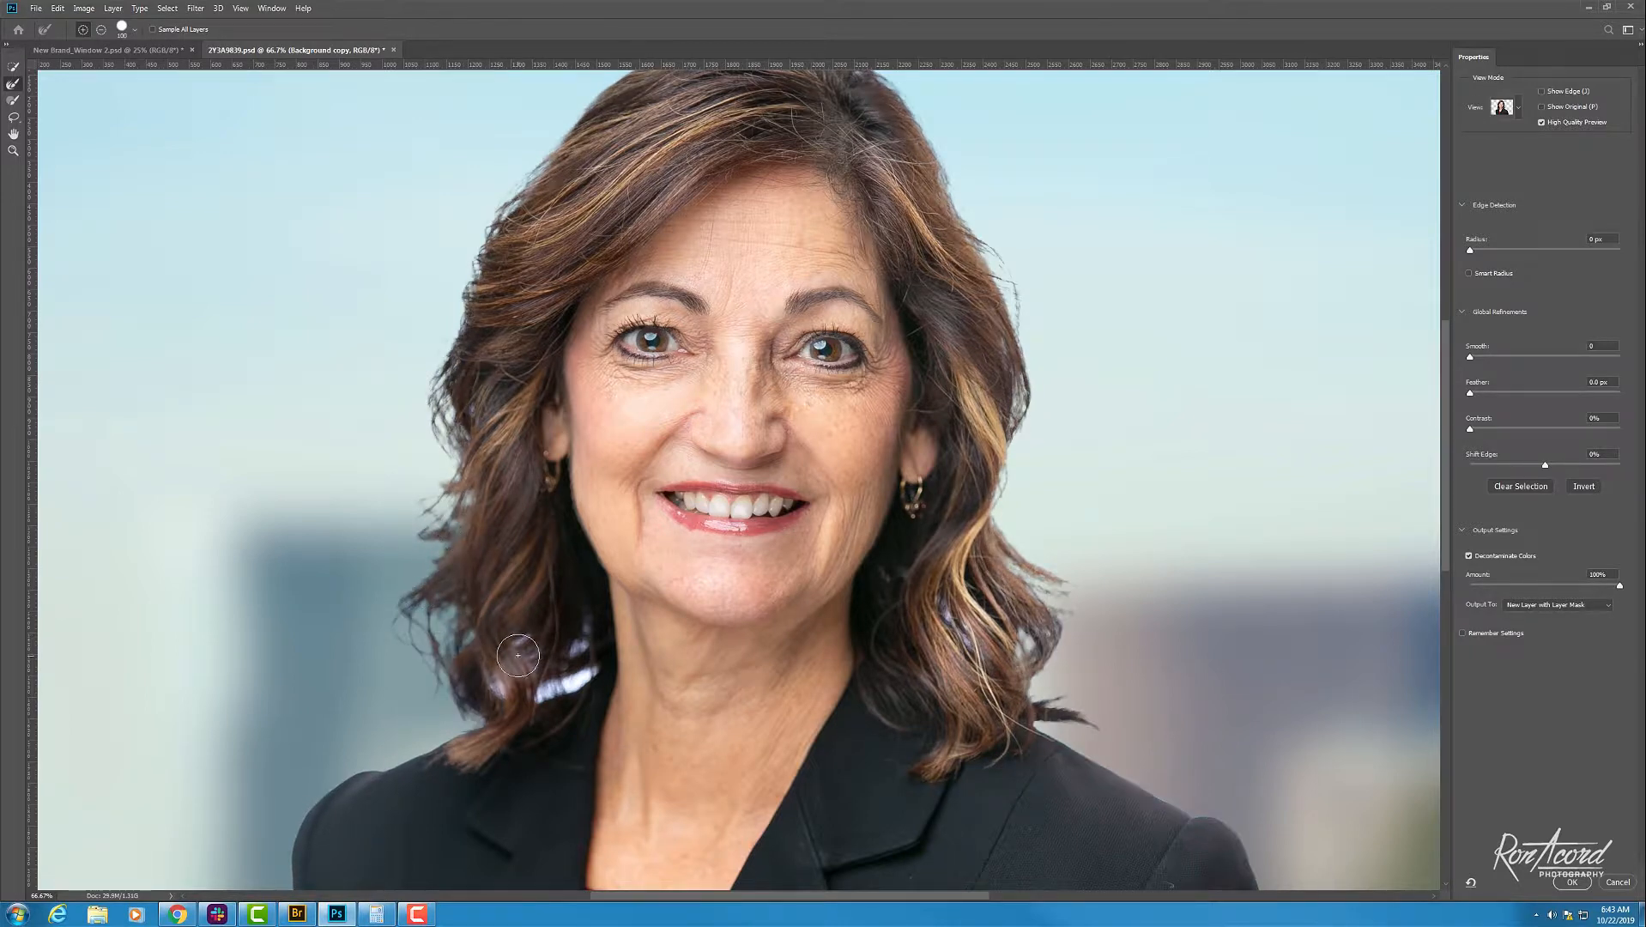
drag(576, 680, 592, 665)
drag(593, 669, 573, 680)
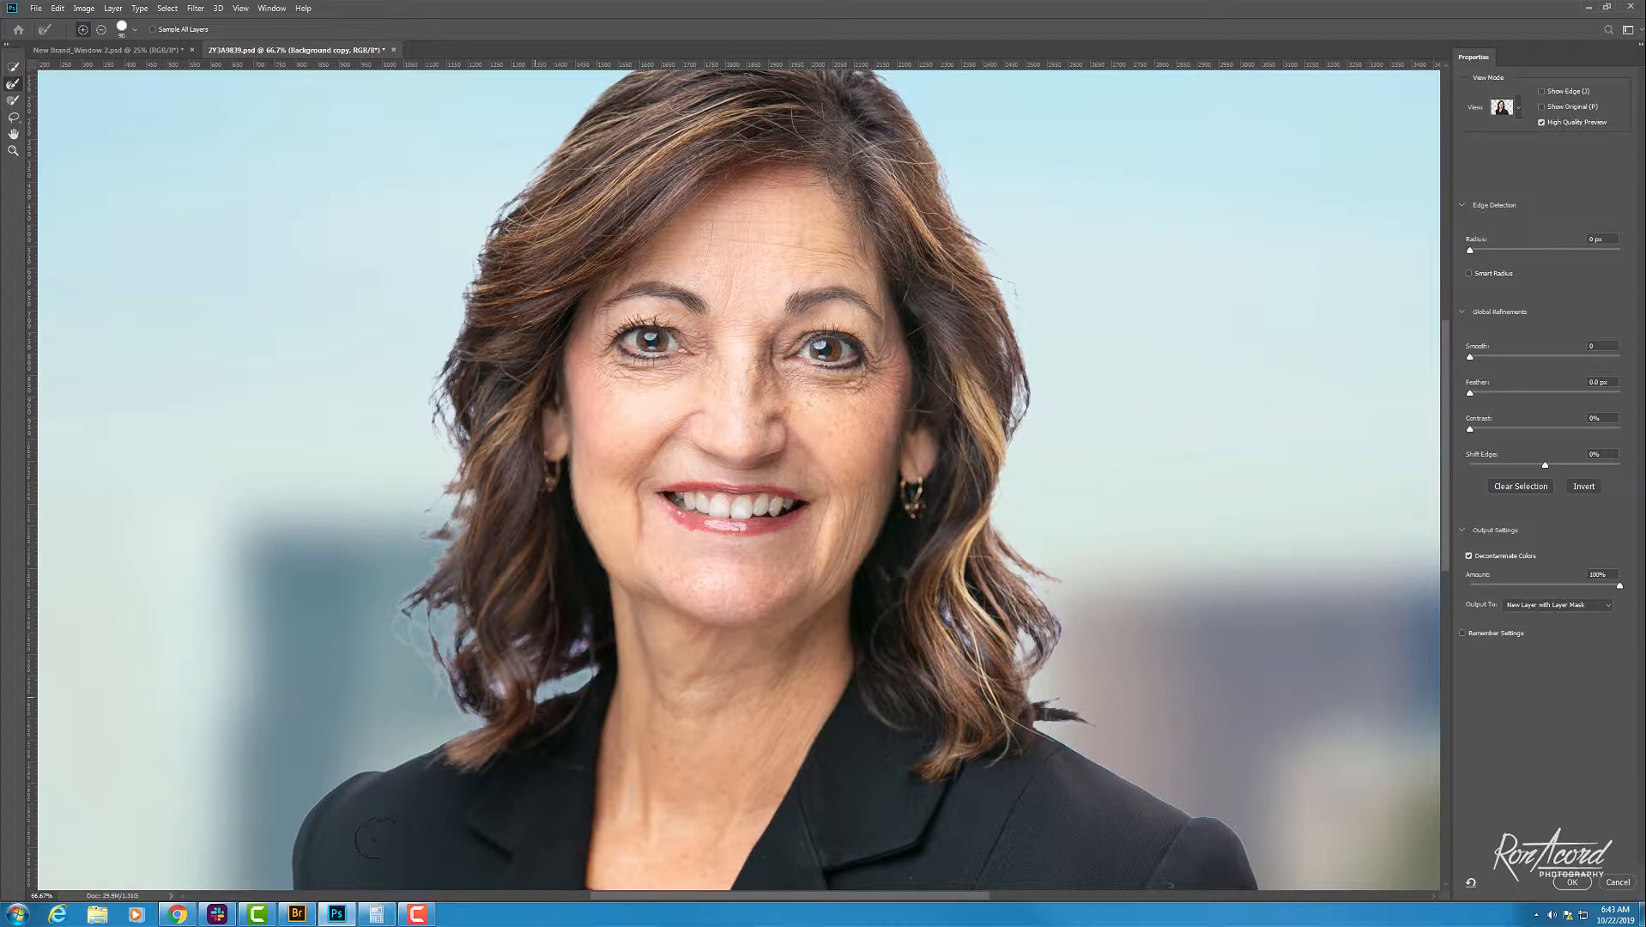
click(596, 674)
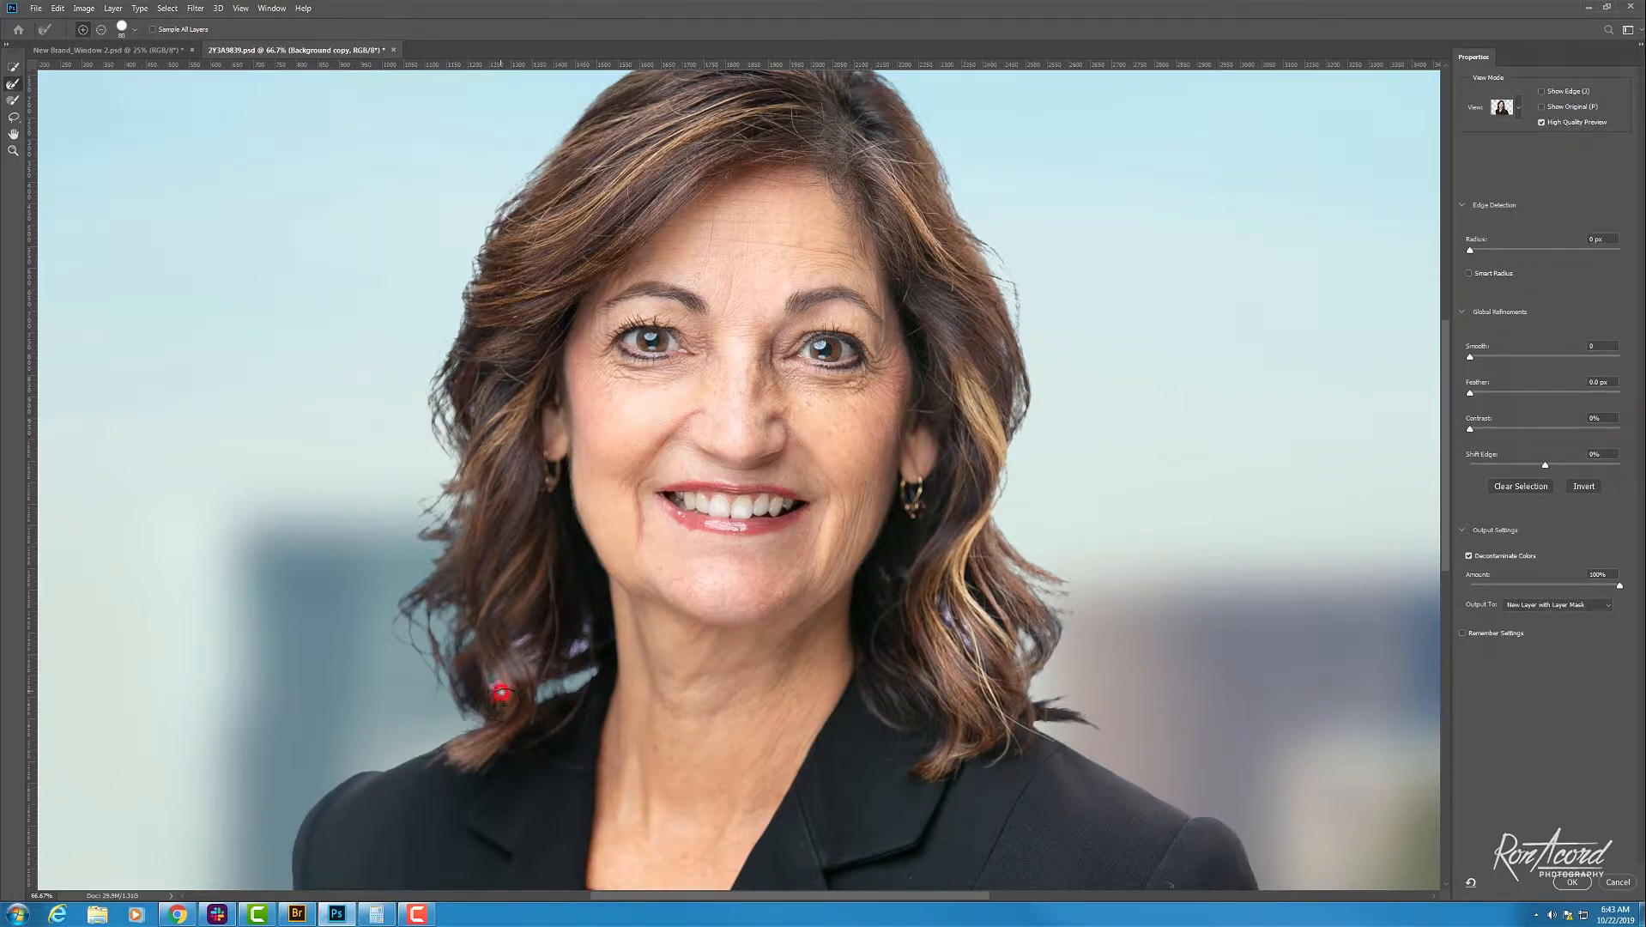
drag(501, 692, 503, 697)
Step: Refine the outer image-left curls with a larger brush and touch up the upper image-right hair edge with a slightly smaller one
key(ctrl+minus)
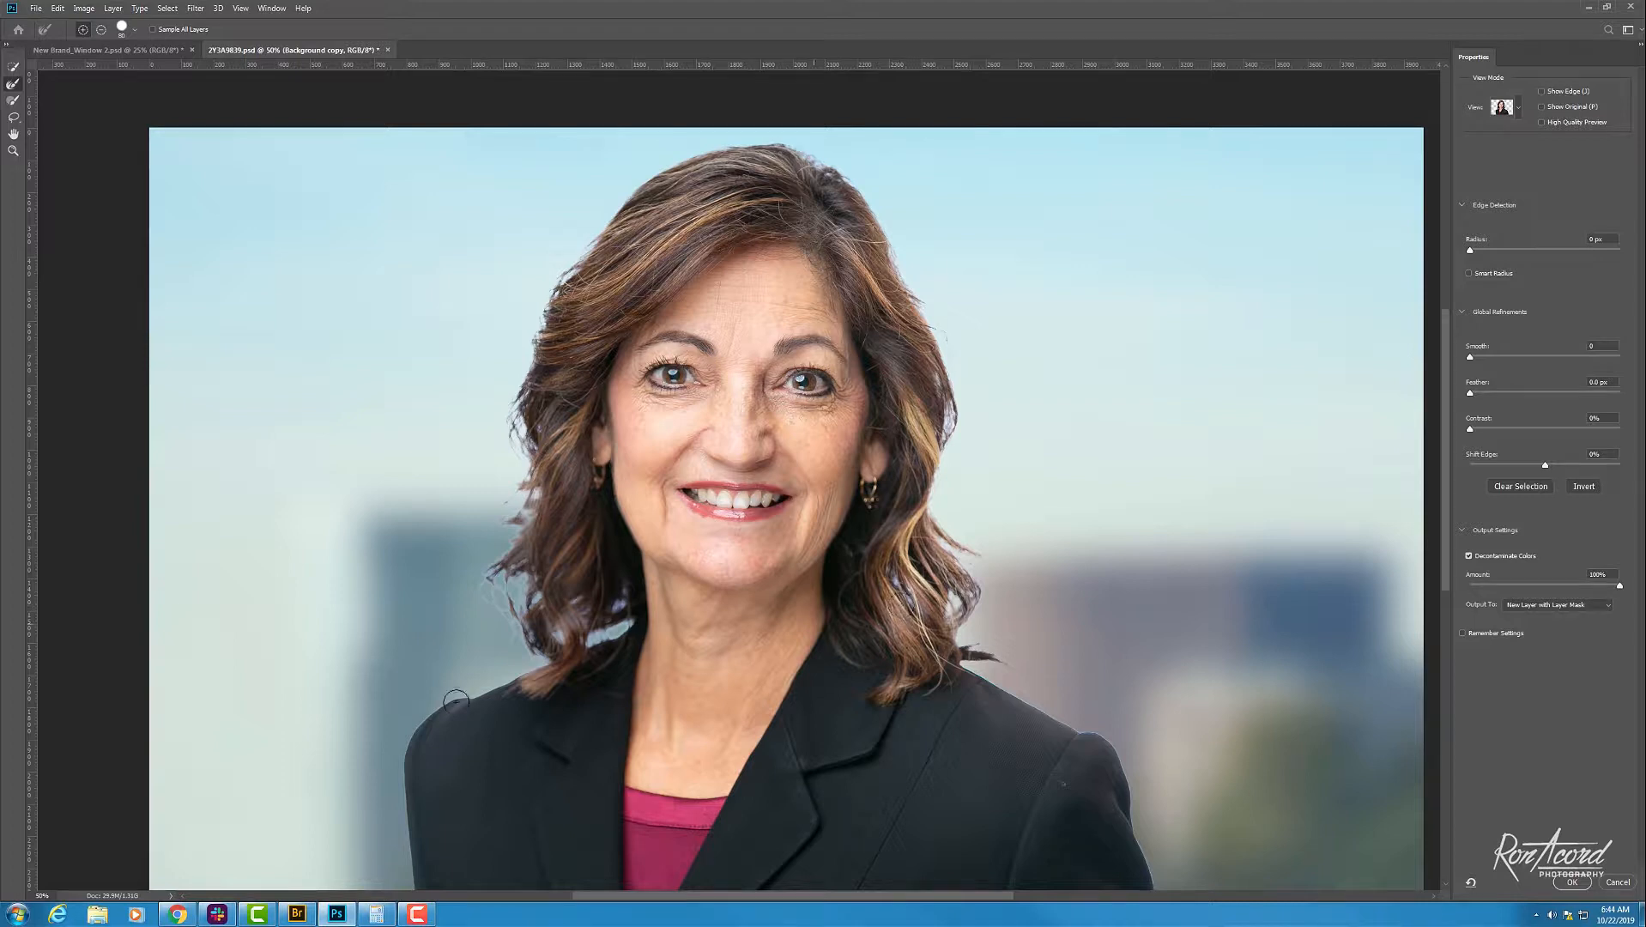
key(bracketright)
key(bracketright)
key(bracketright)
drag(519, 601, 516, 637)
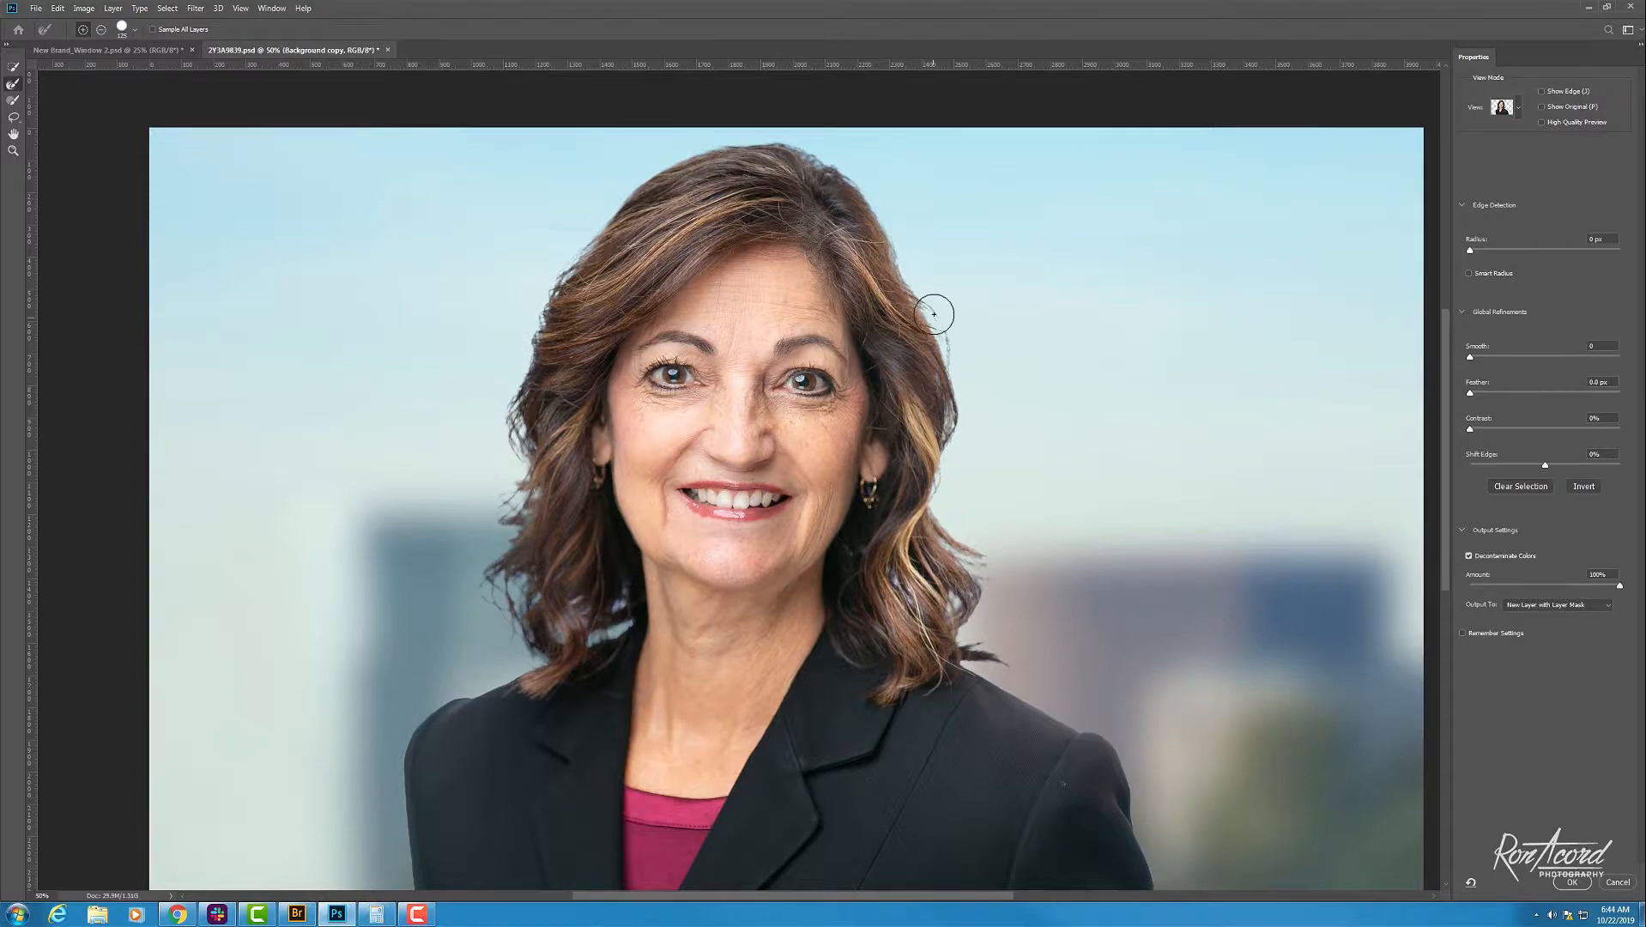
key(ctrl+minus)
key(ctrl+plus)
key(bracketleft)
mouse_move(889, 239)
mouse_down()
mouse_move(900, 258)
mouse_move(888, 230)
mouse_up()
key(ctrl+minus)
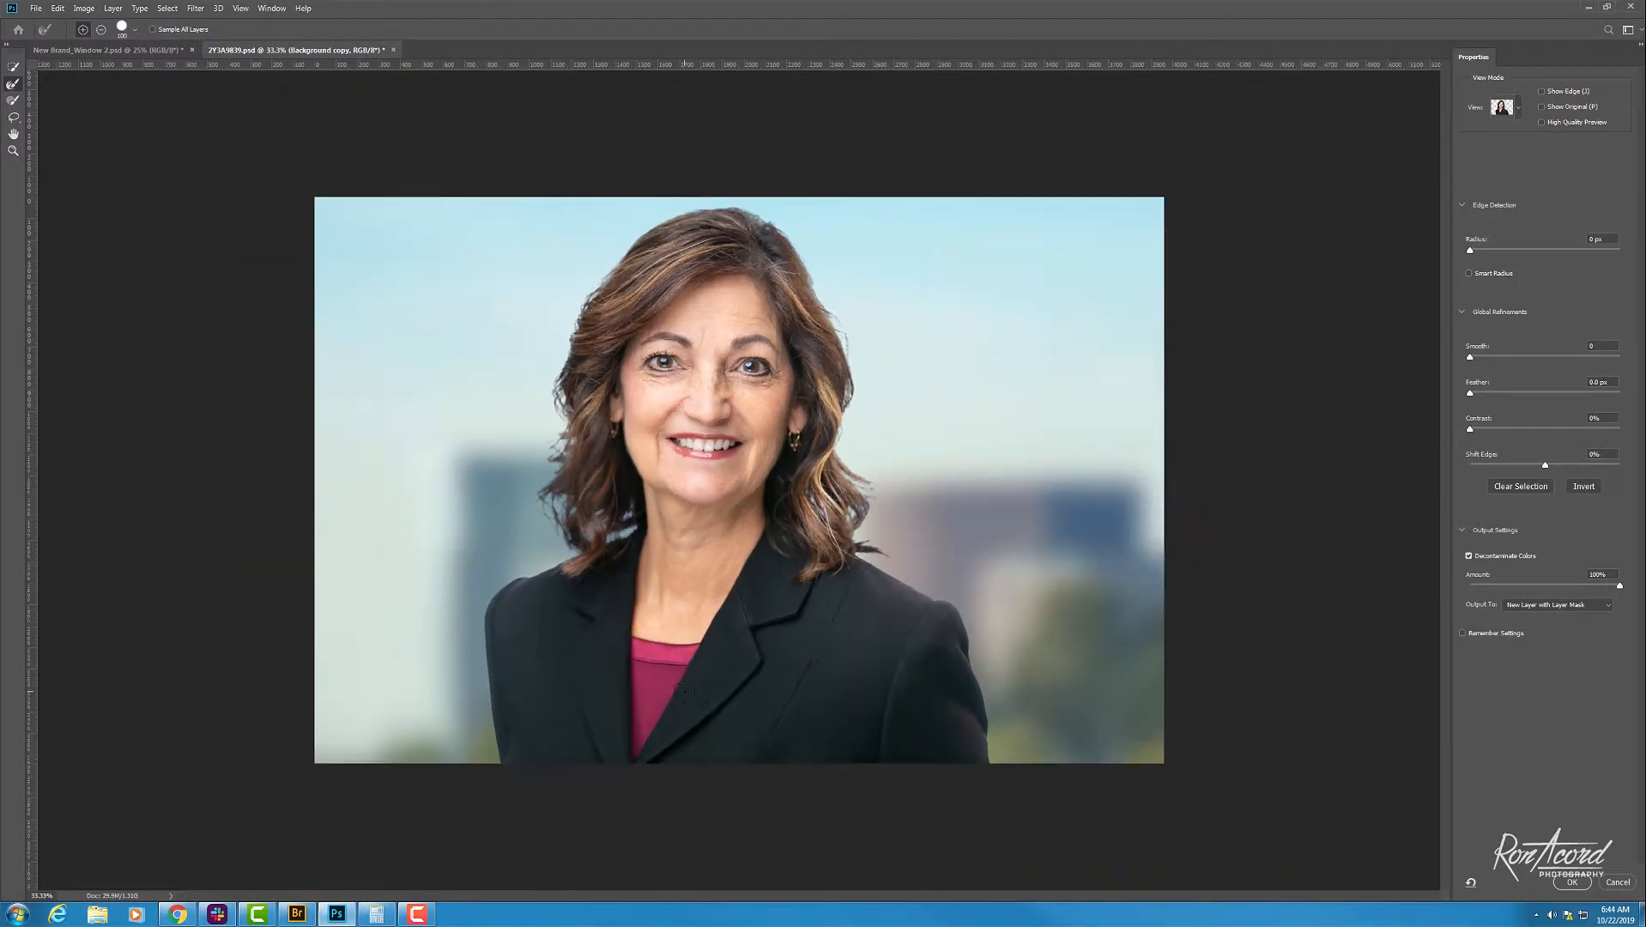
Step: Preview the cutout in On White view, then return to On Layers to compare the hair edges
key(ctrl+plus)
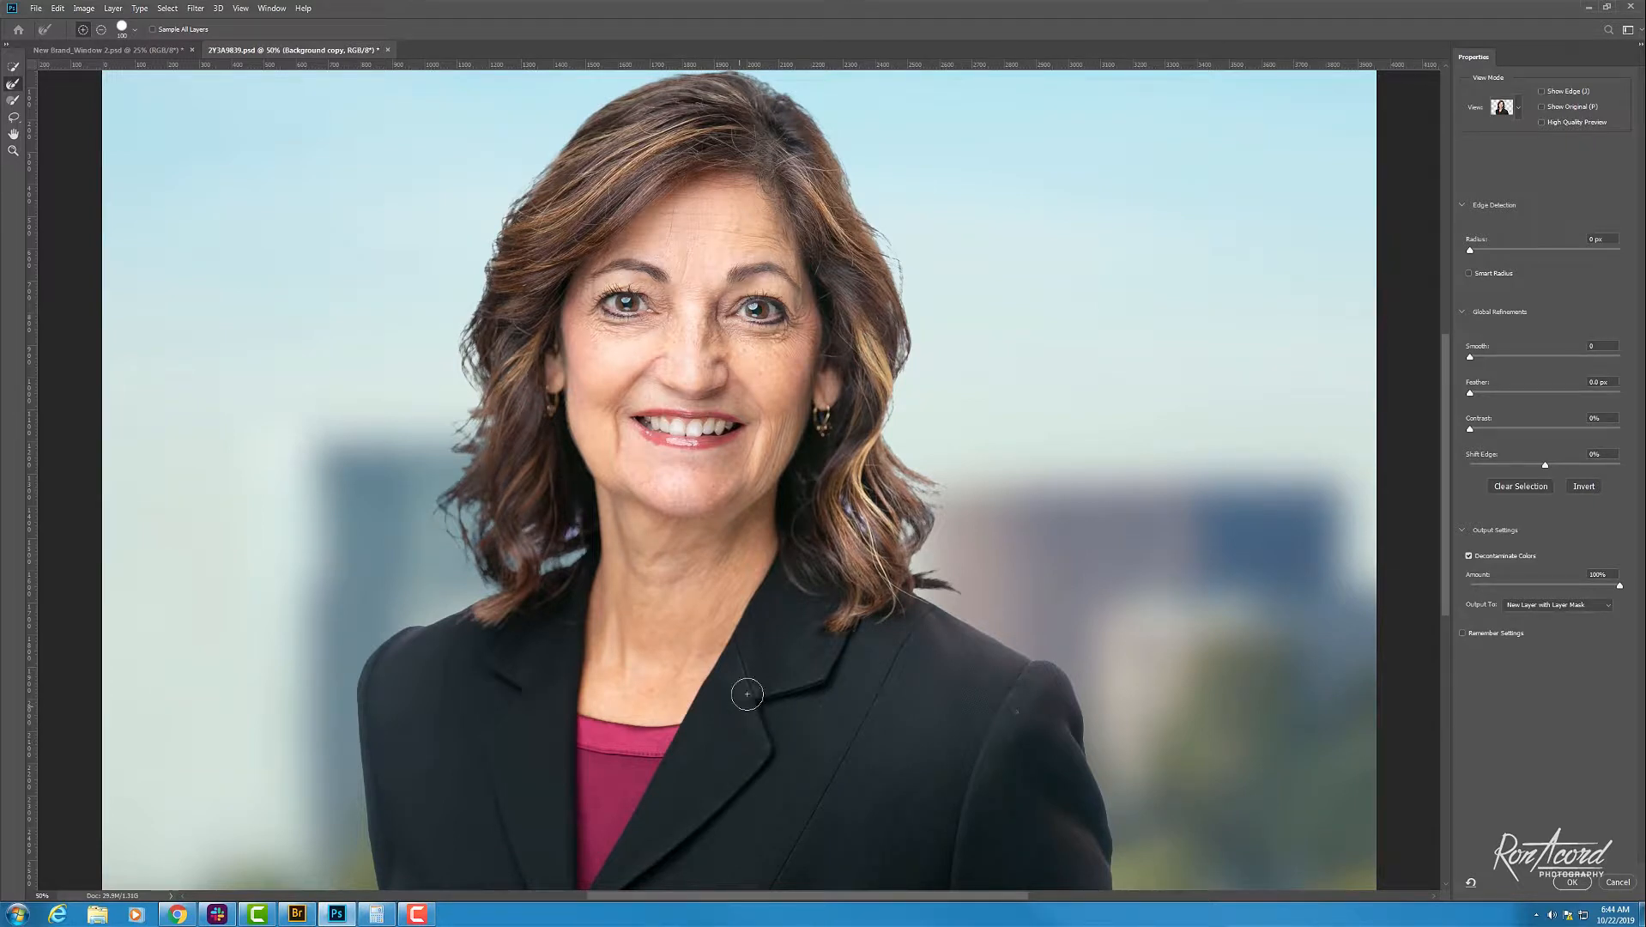
click(1506, 111)
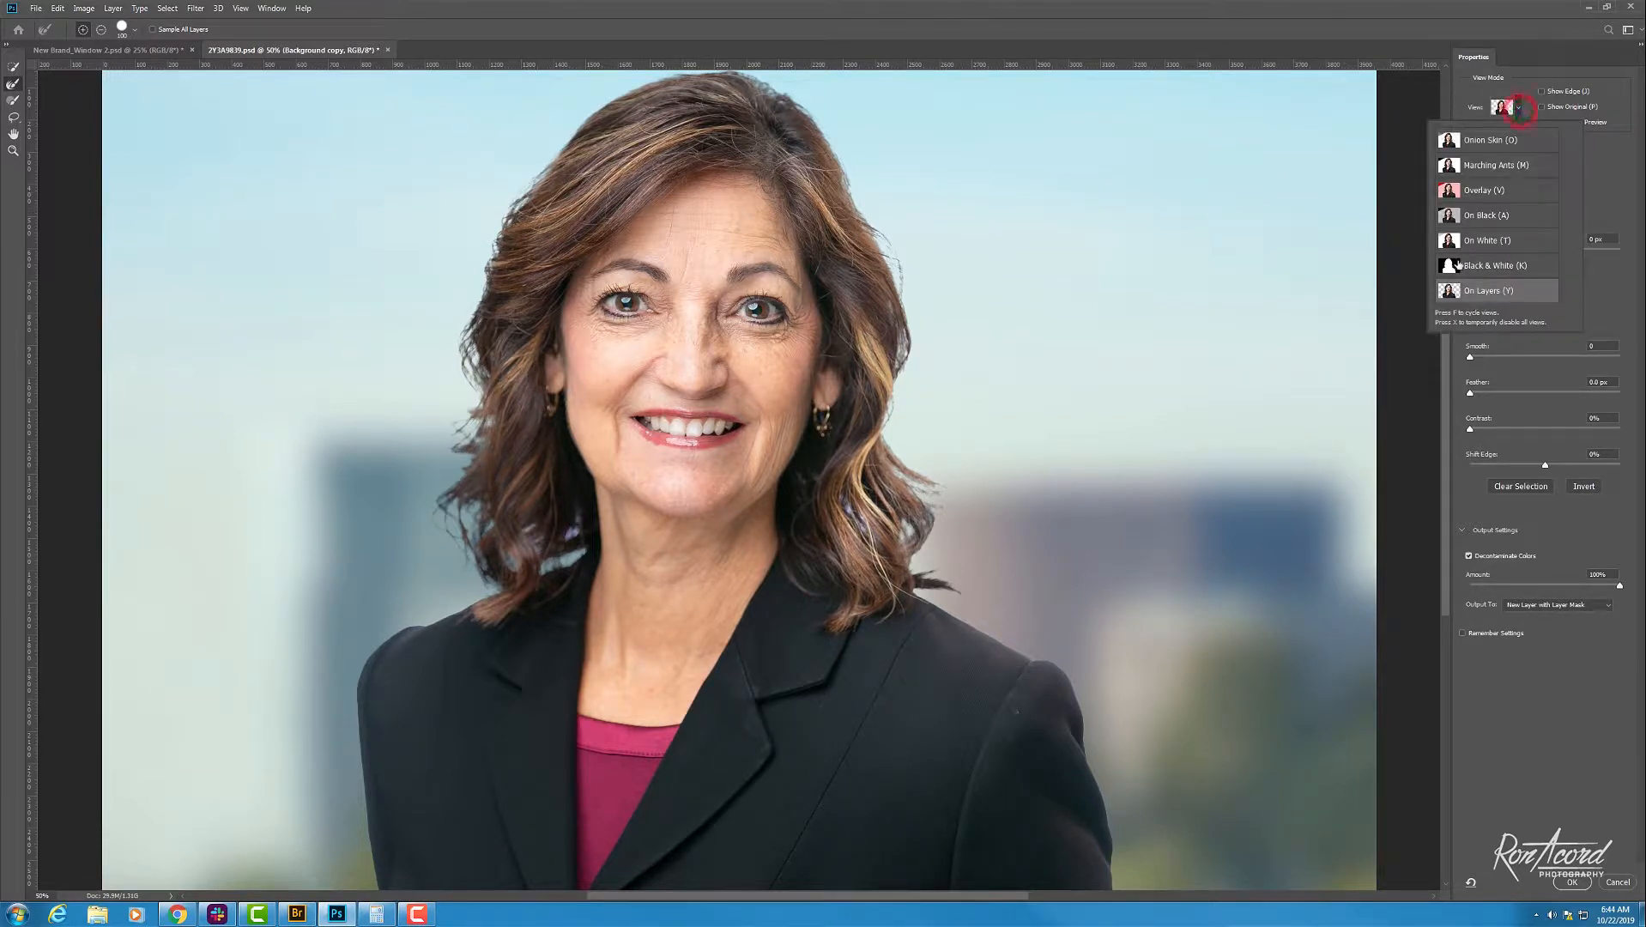
click(1482, 241)
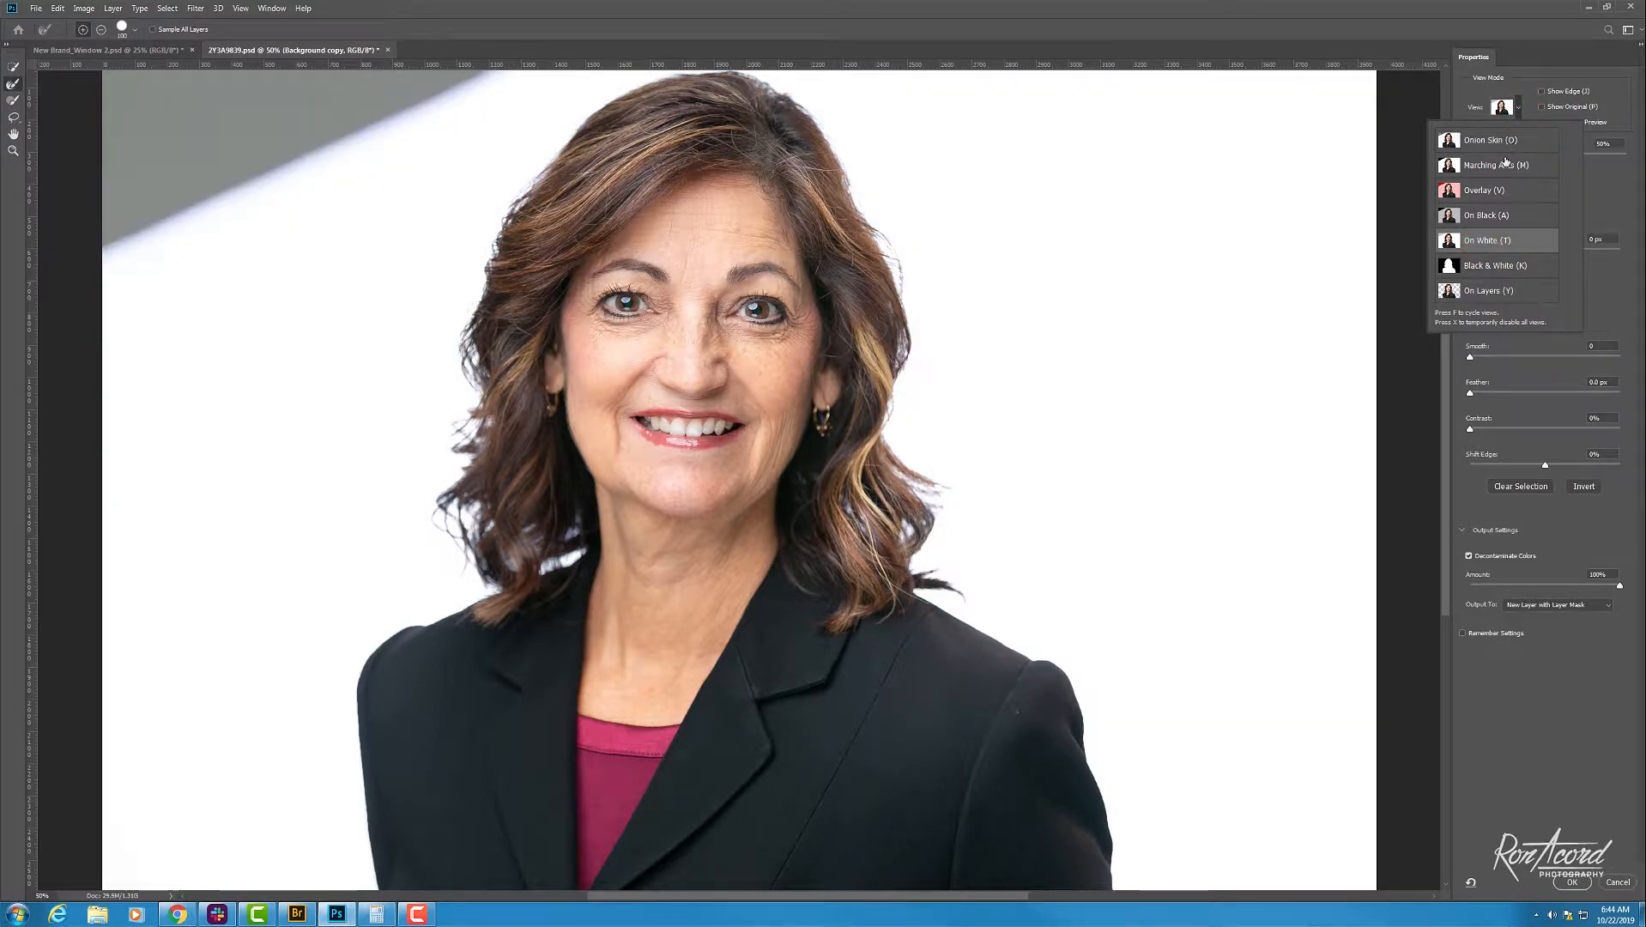
click(1484, 292)
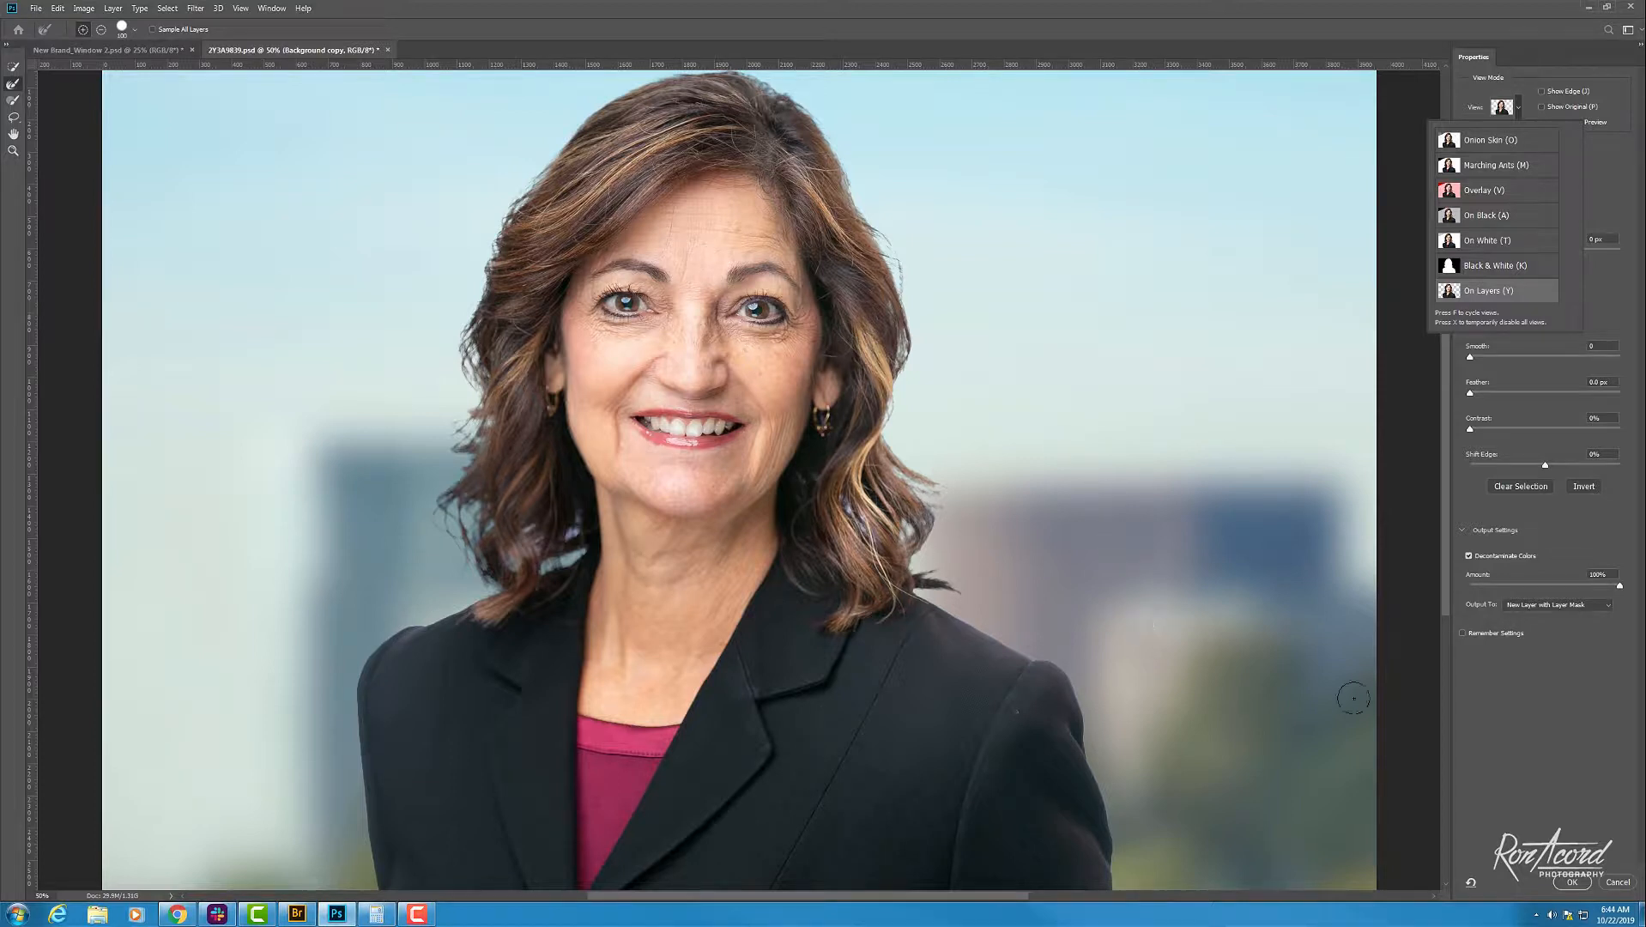
click(1539, 709)
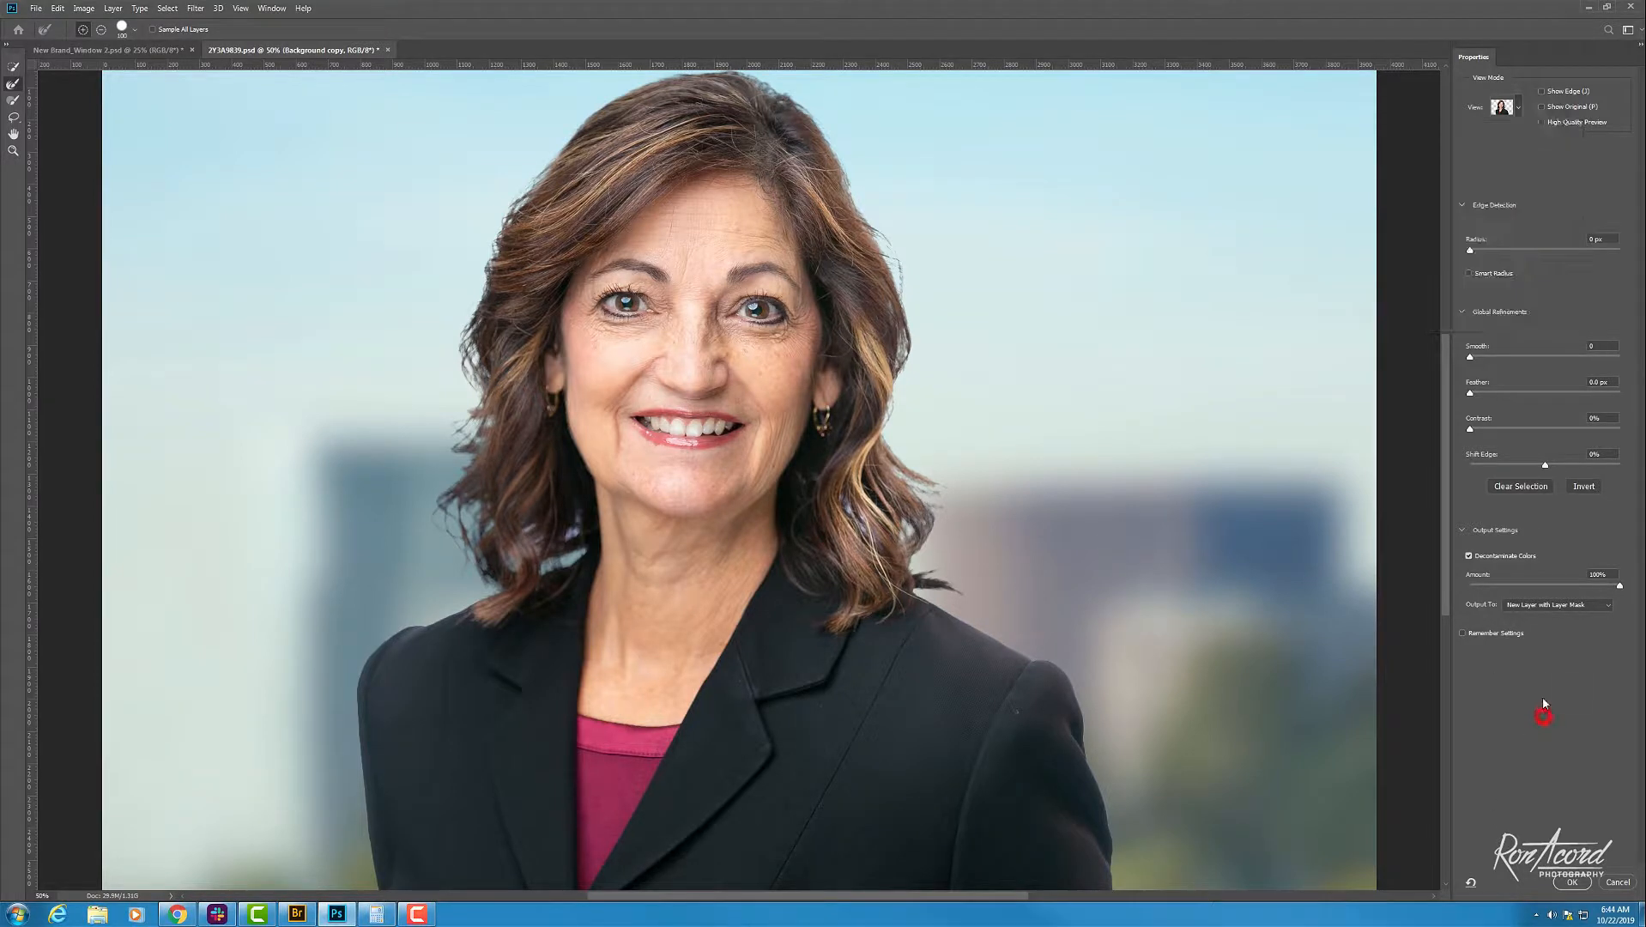
Step: Output the refined selection as New Layer with Layer Mask and apply Select and Mask
click(1524, 607)
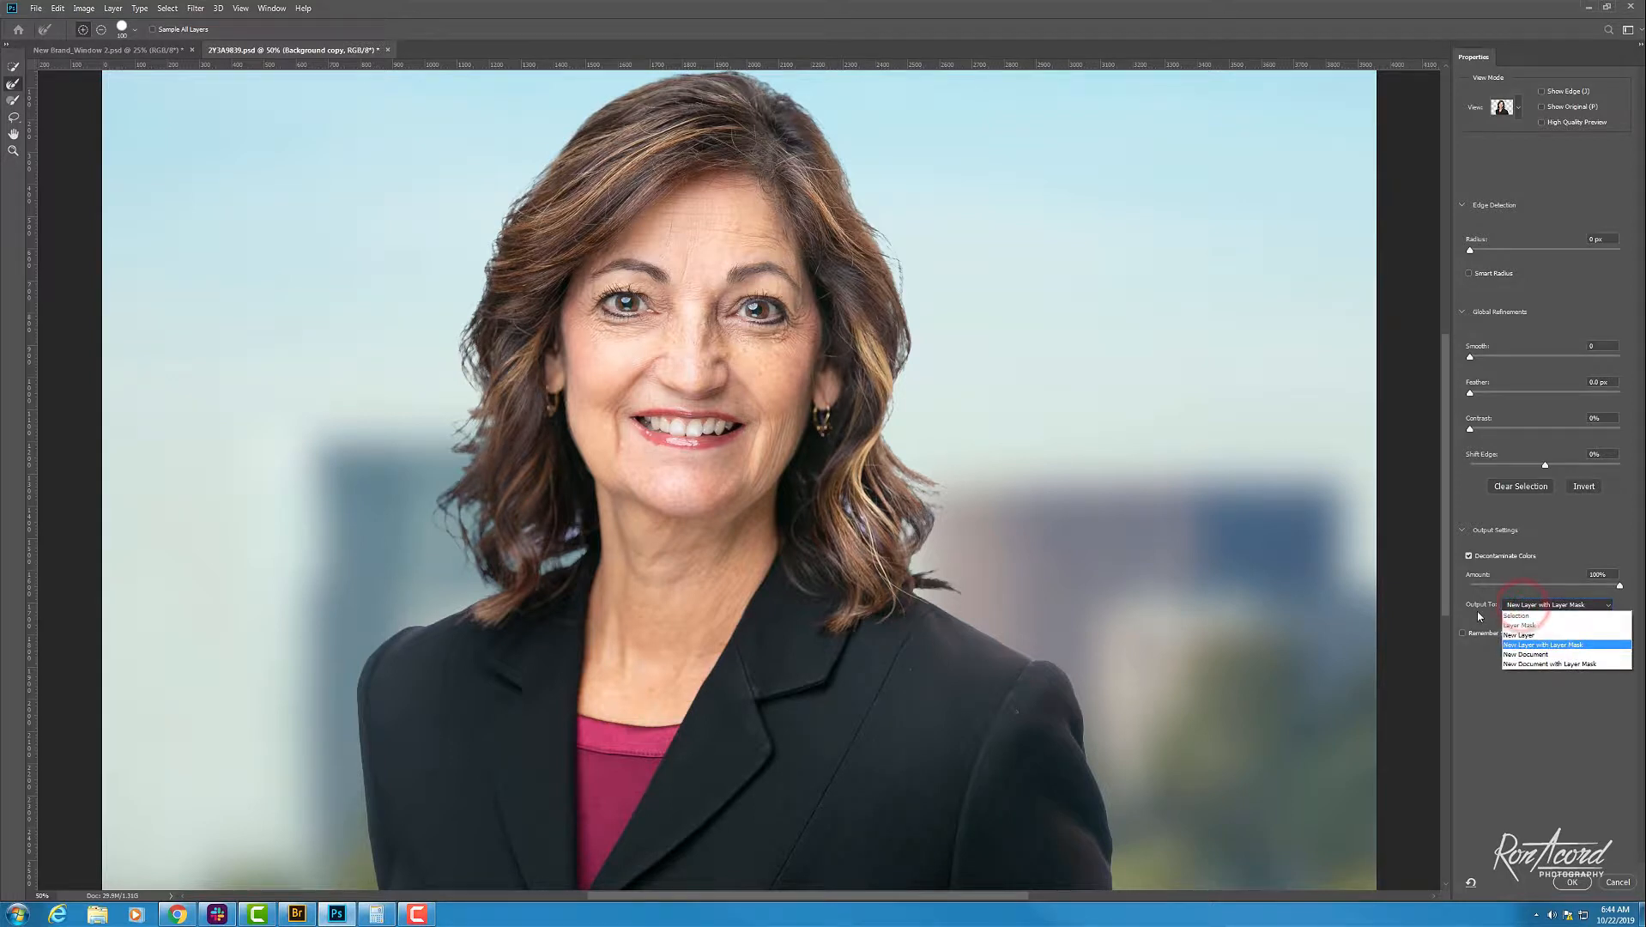
click(1533, 646)
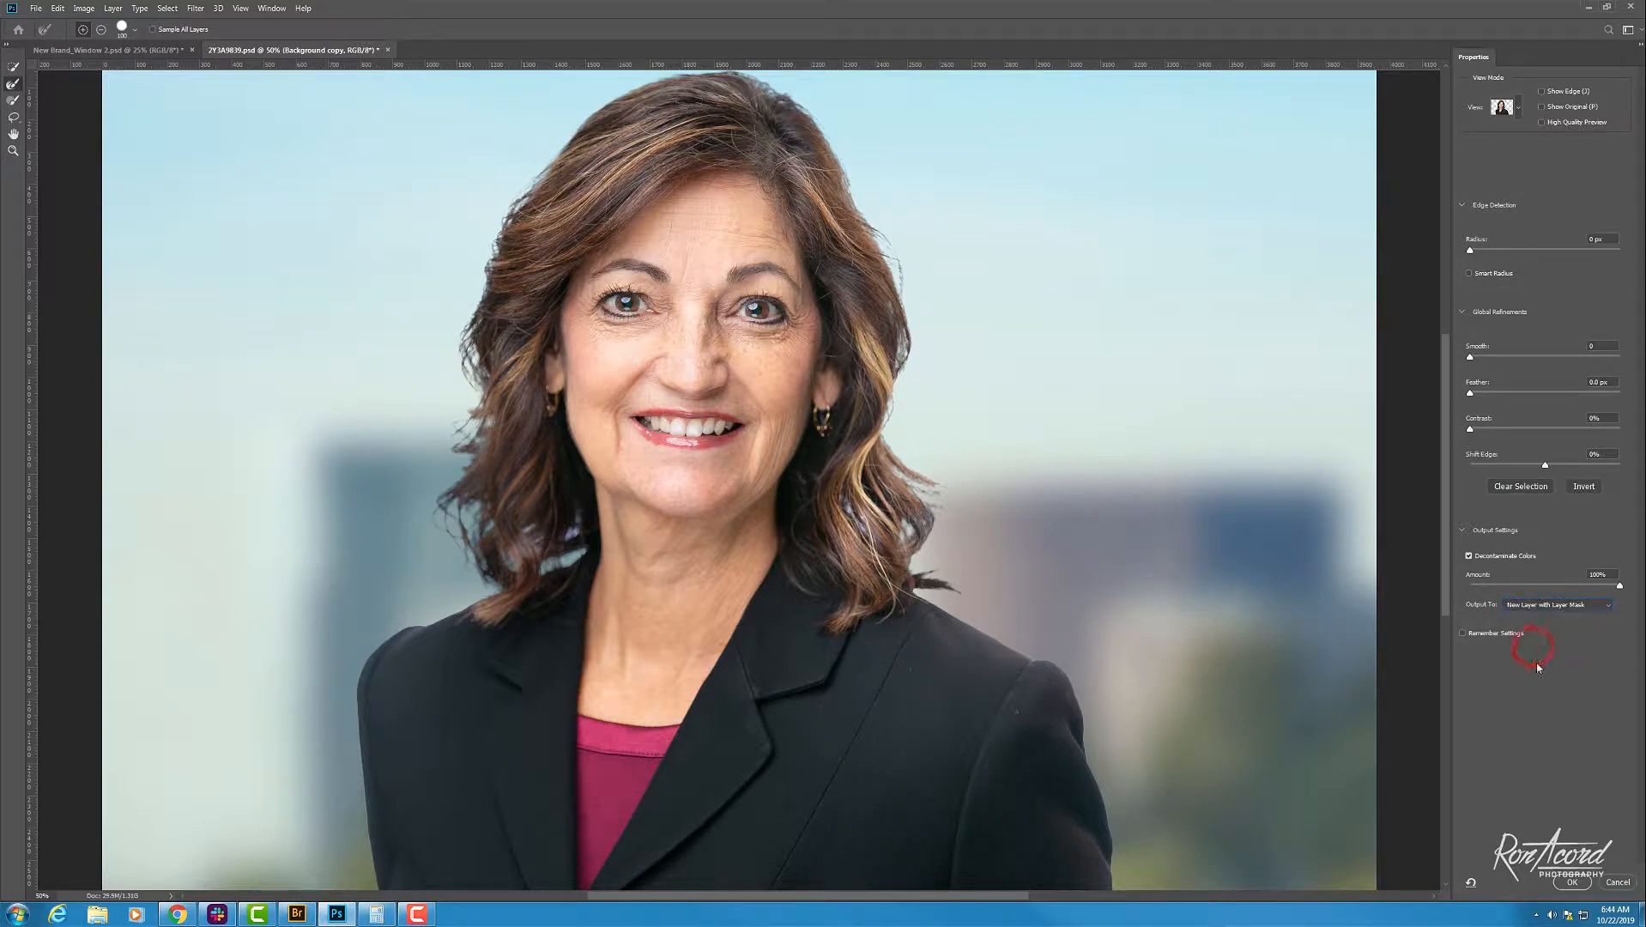
click(1571, 882)
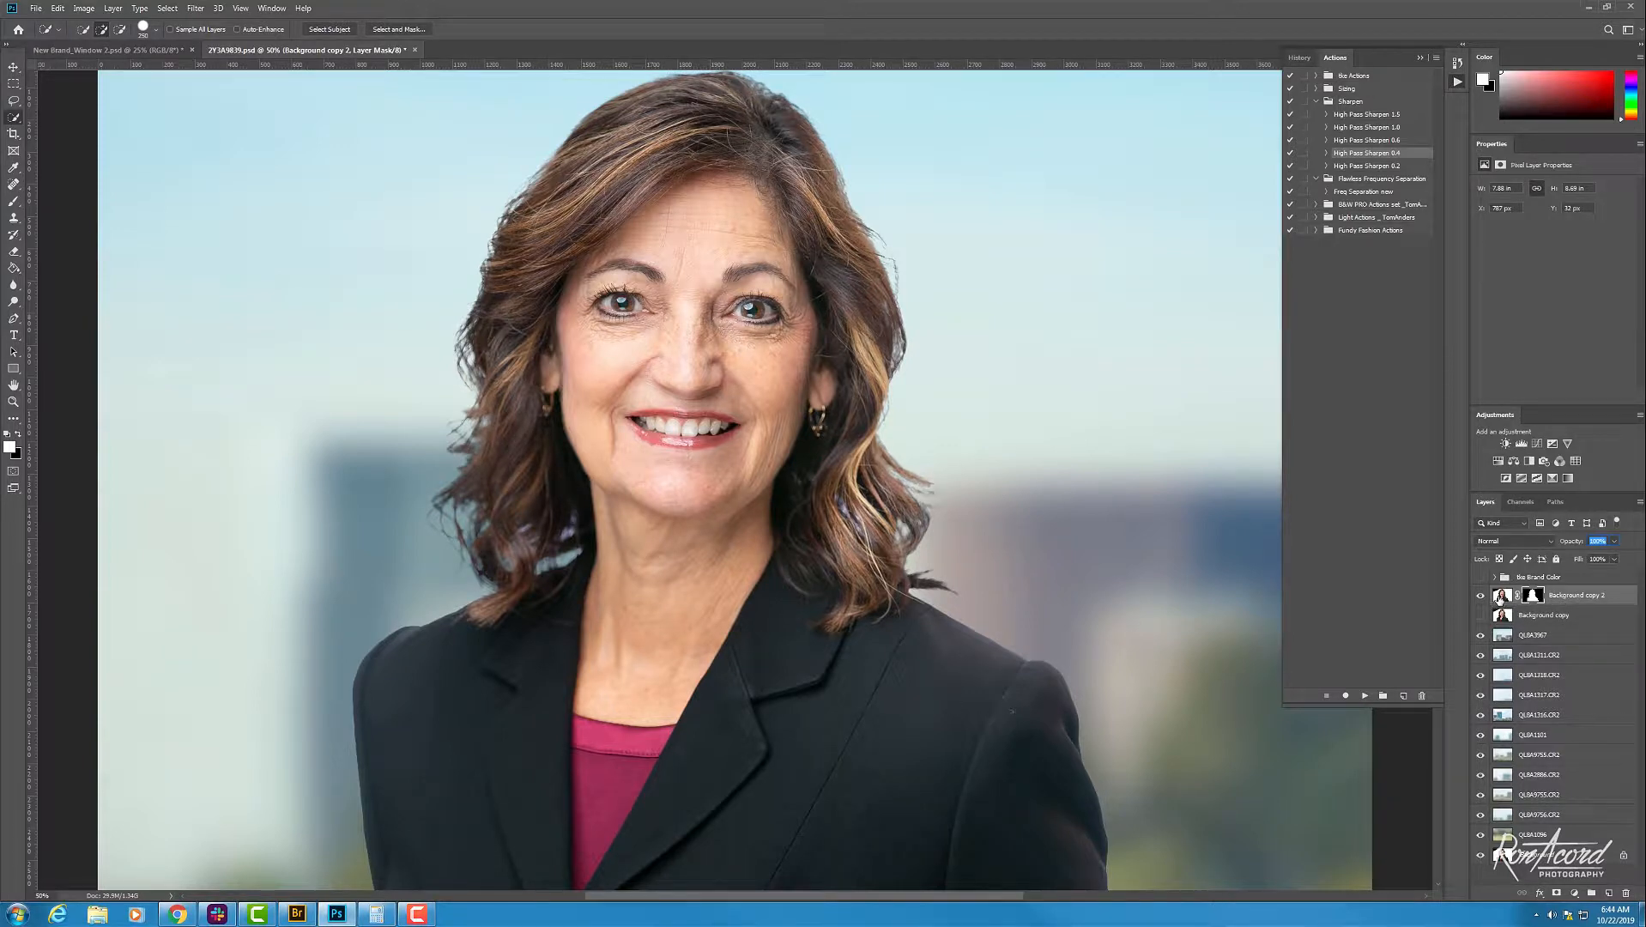
Step: Temporarily disable the layer mask on Background copy 2 to compare with the unmasked photo, and re-enable it
right_click(1535, 598)
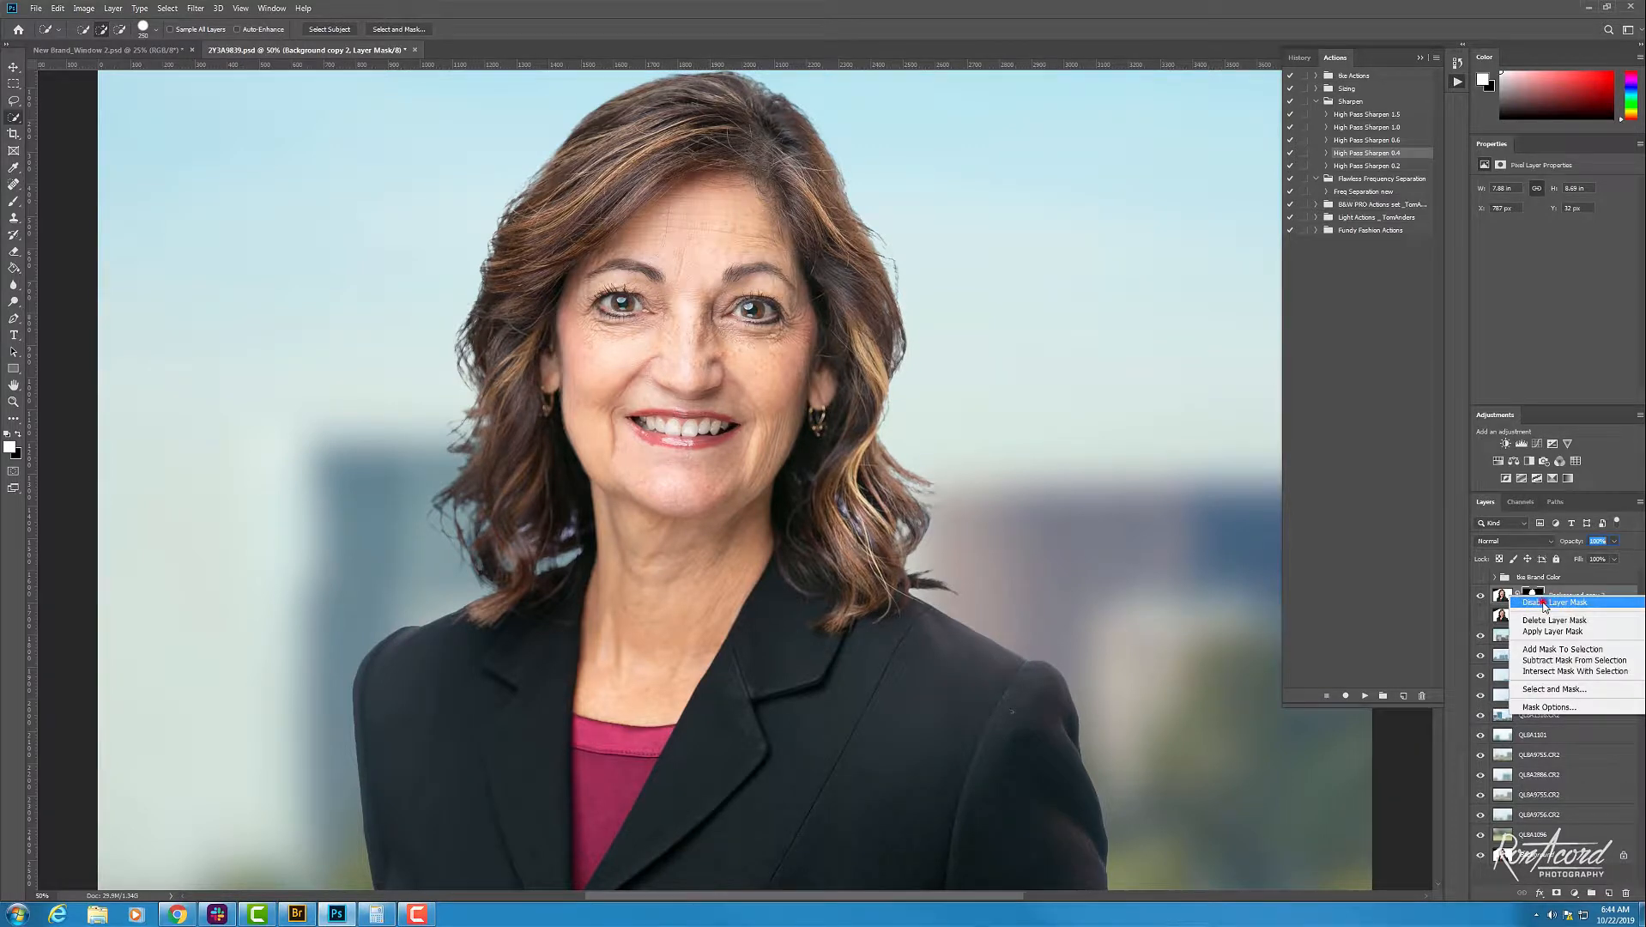
click(1540, 603)
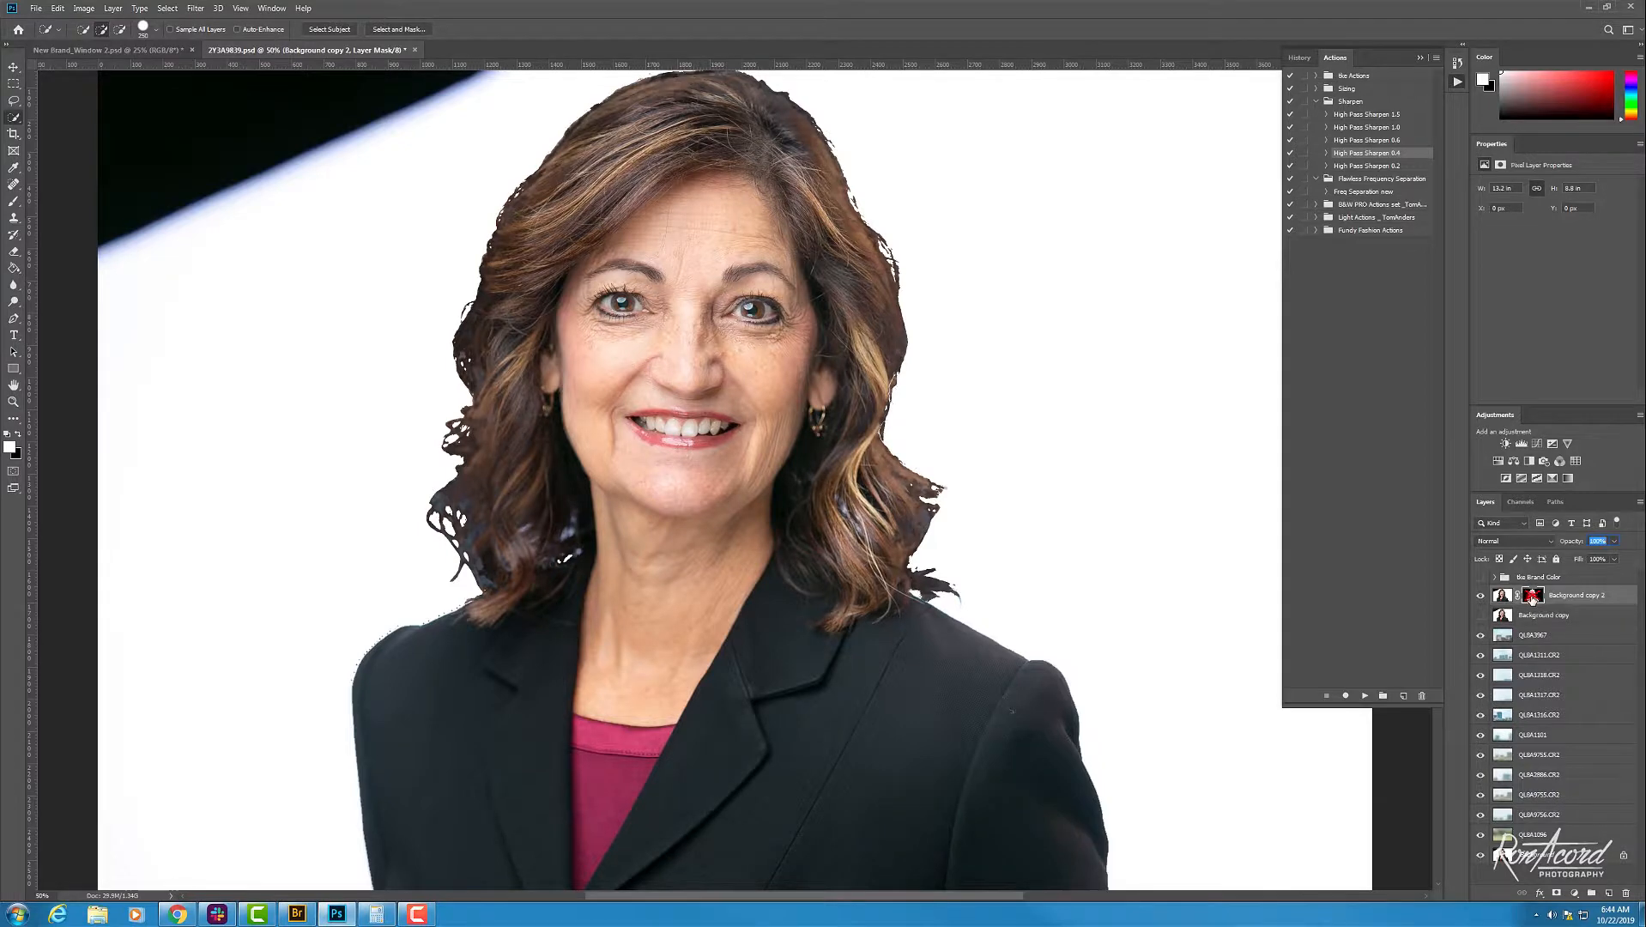
click(1533, 596)
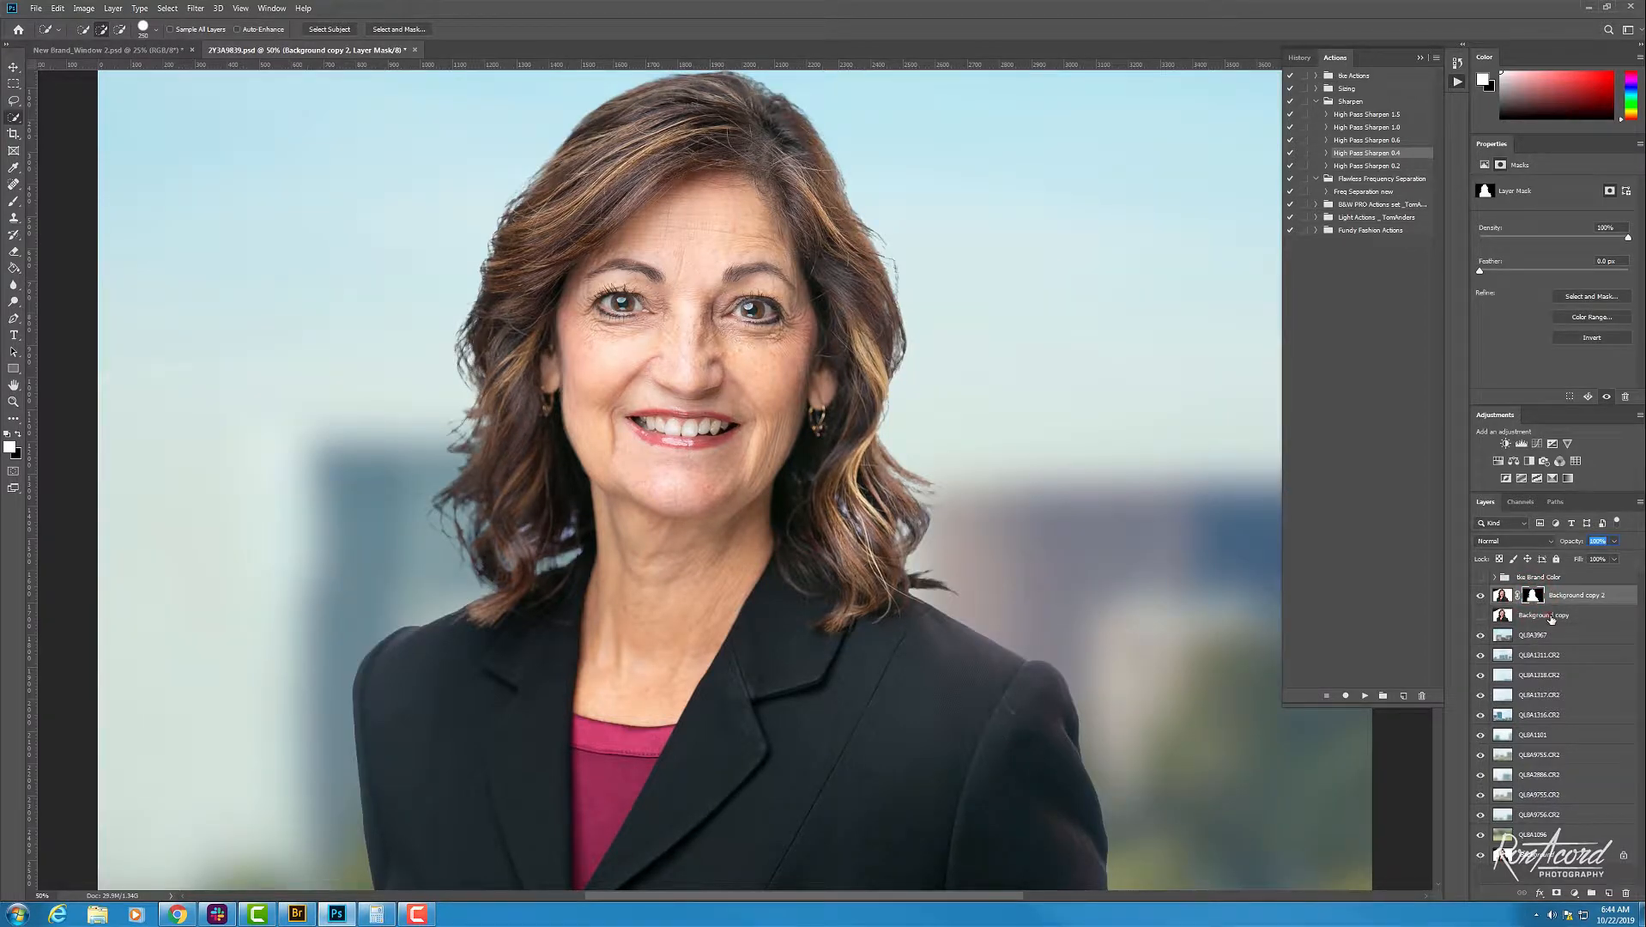
Step: Group the Background copy 2 and Background copy layers, and move the cutout mask from Background copy 2 onto the group
click(1551, 616)
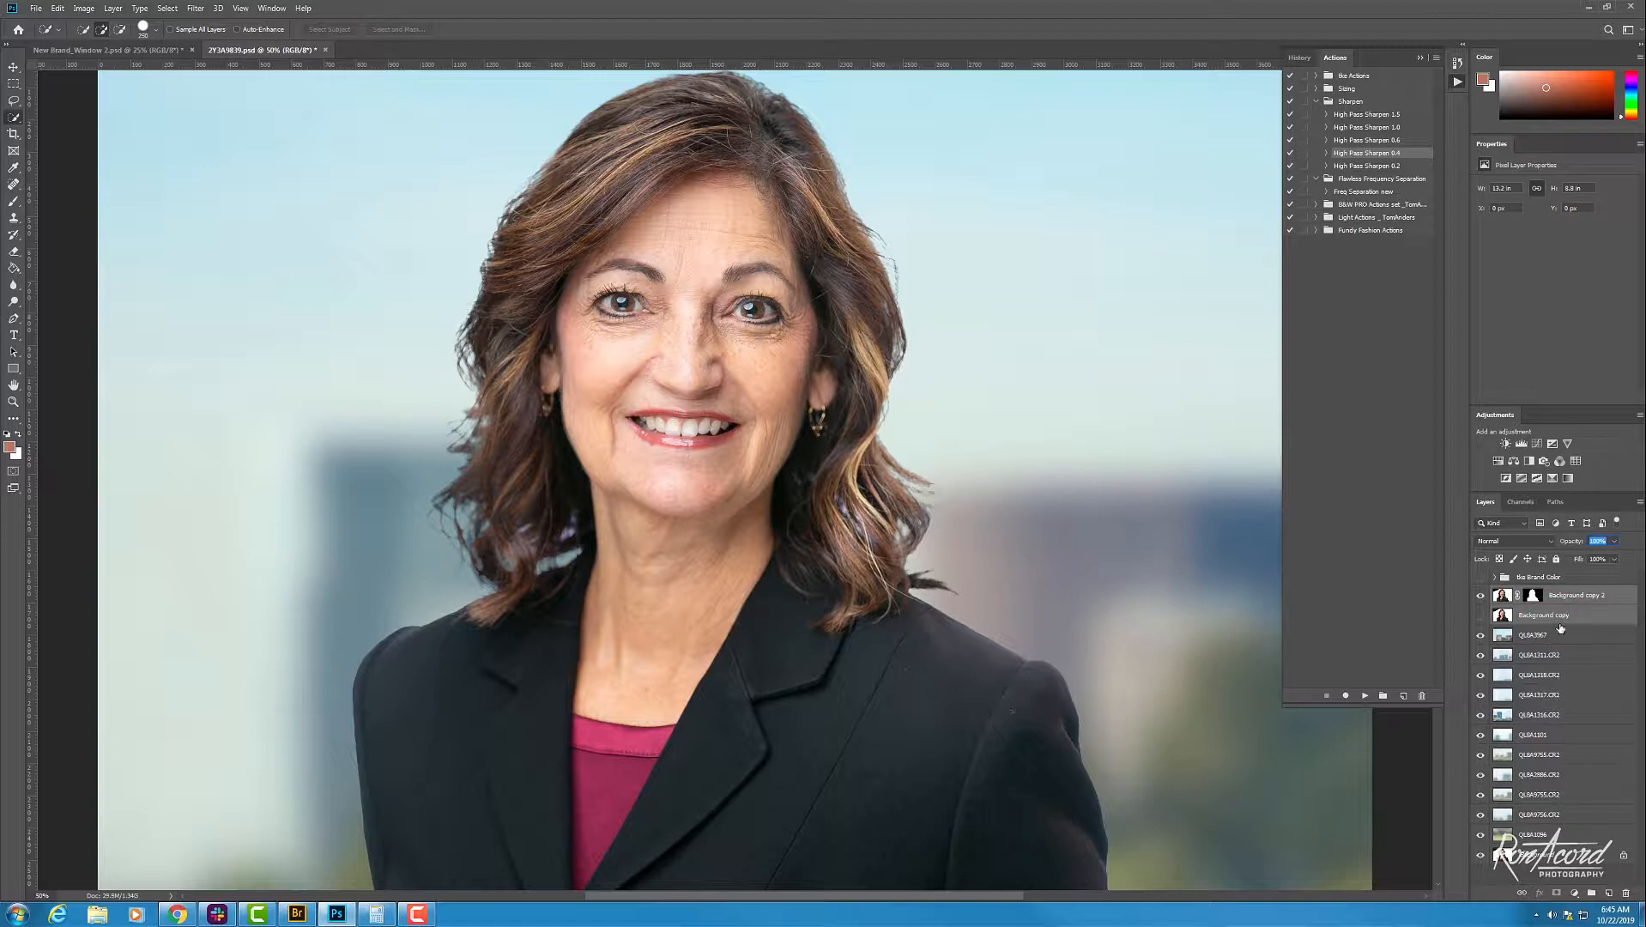
key(ctrl+g)
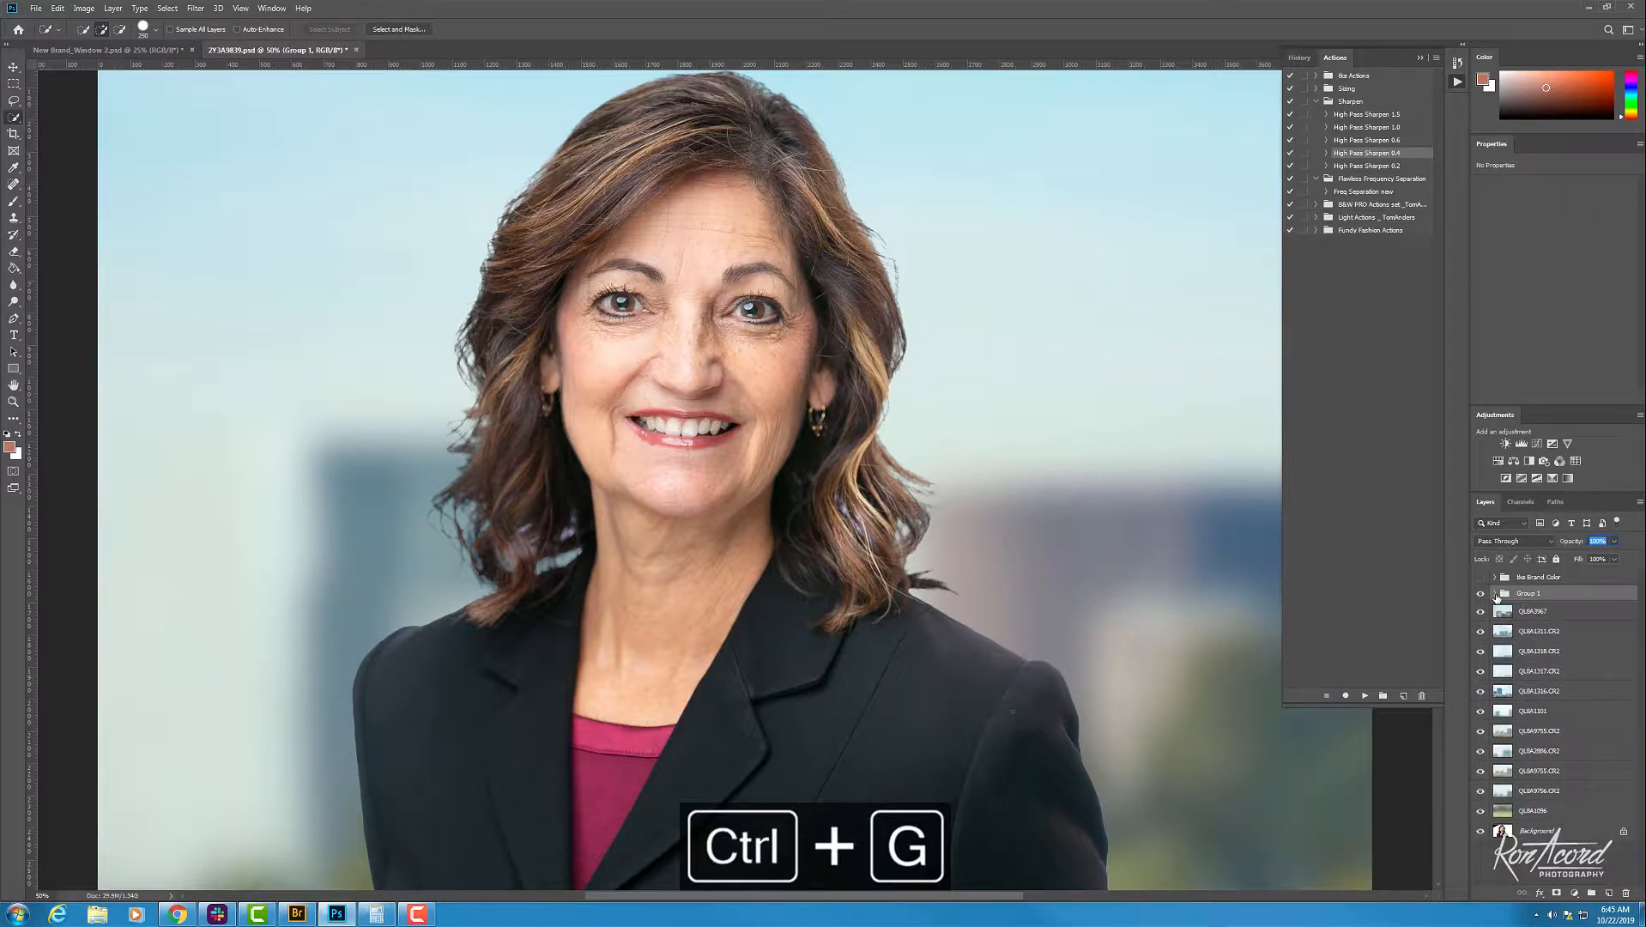
click(1494, 594)
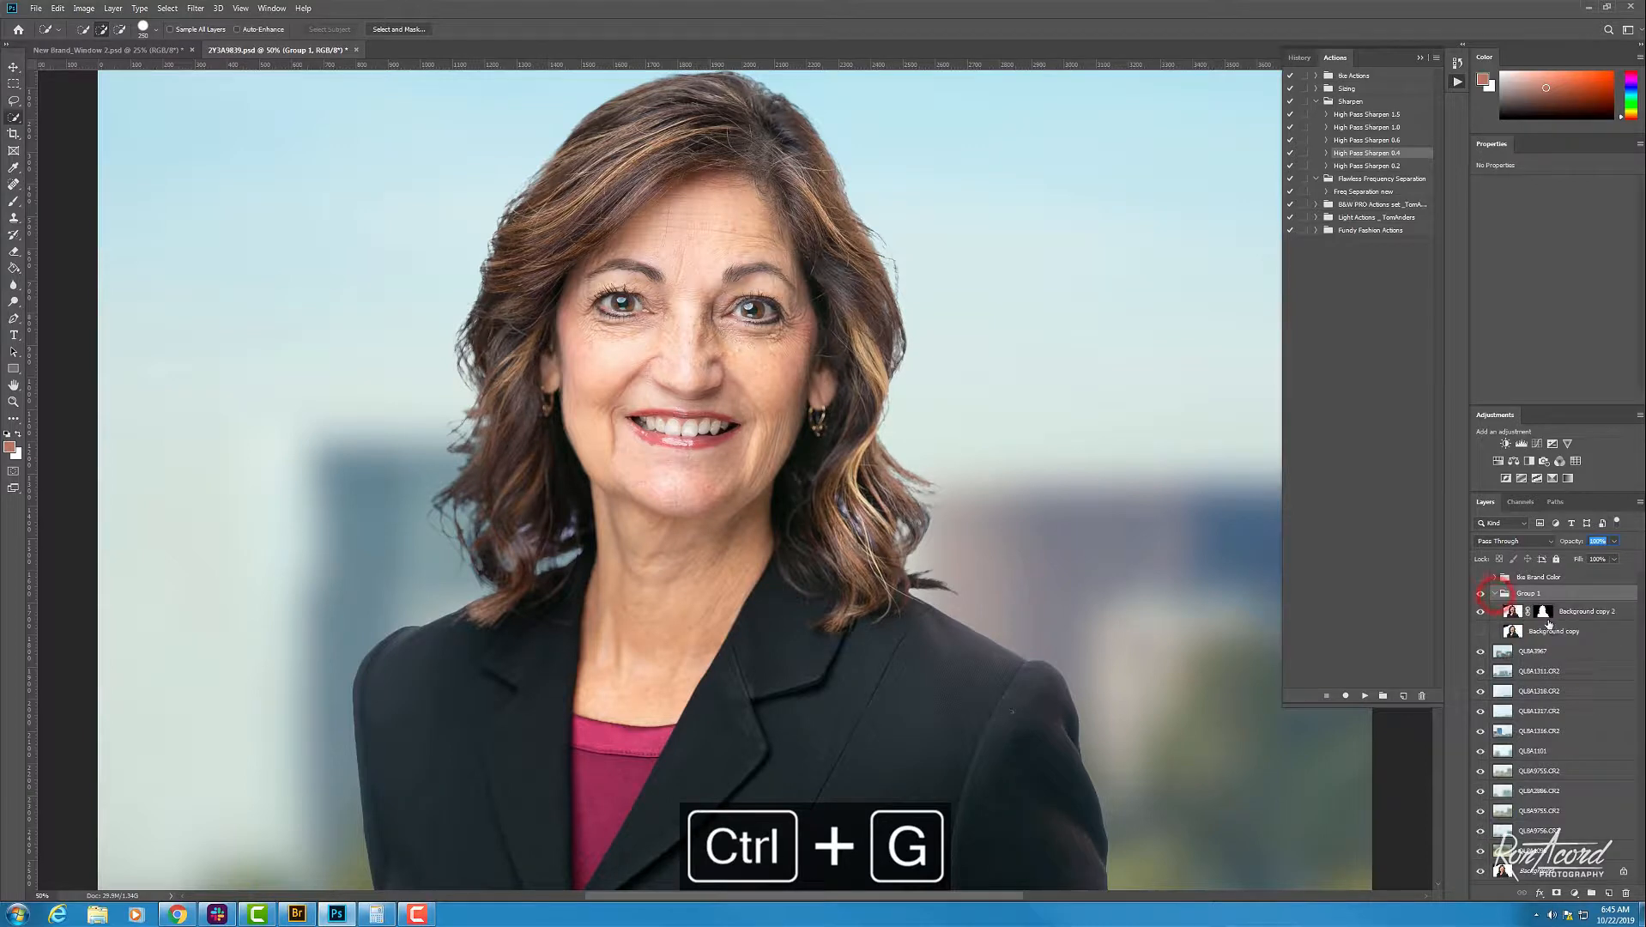
click(1543, 609)
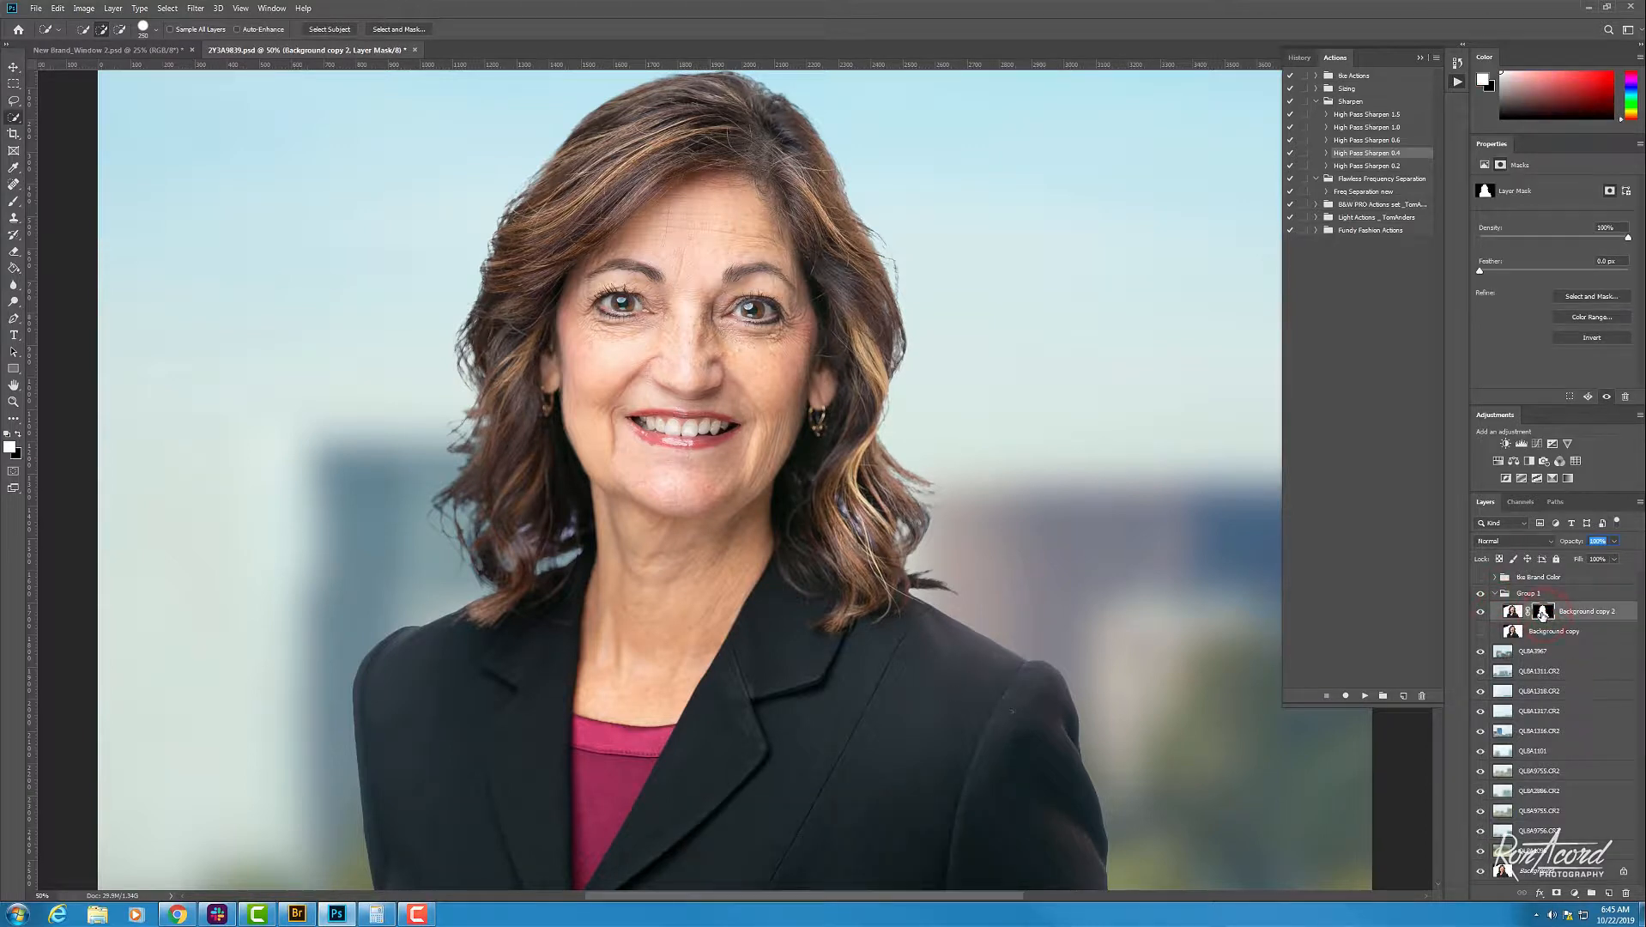
drag(1542, 612, 1534, 595)
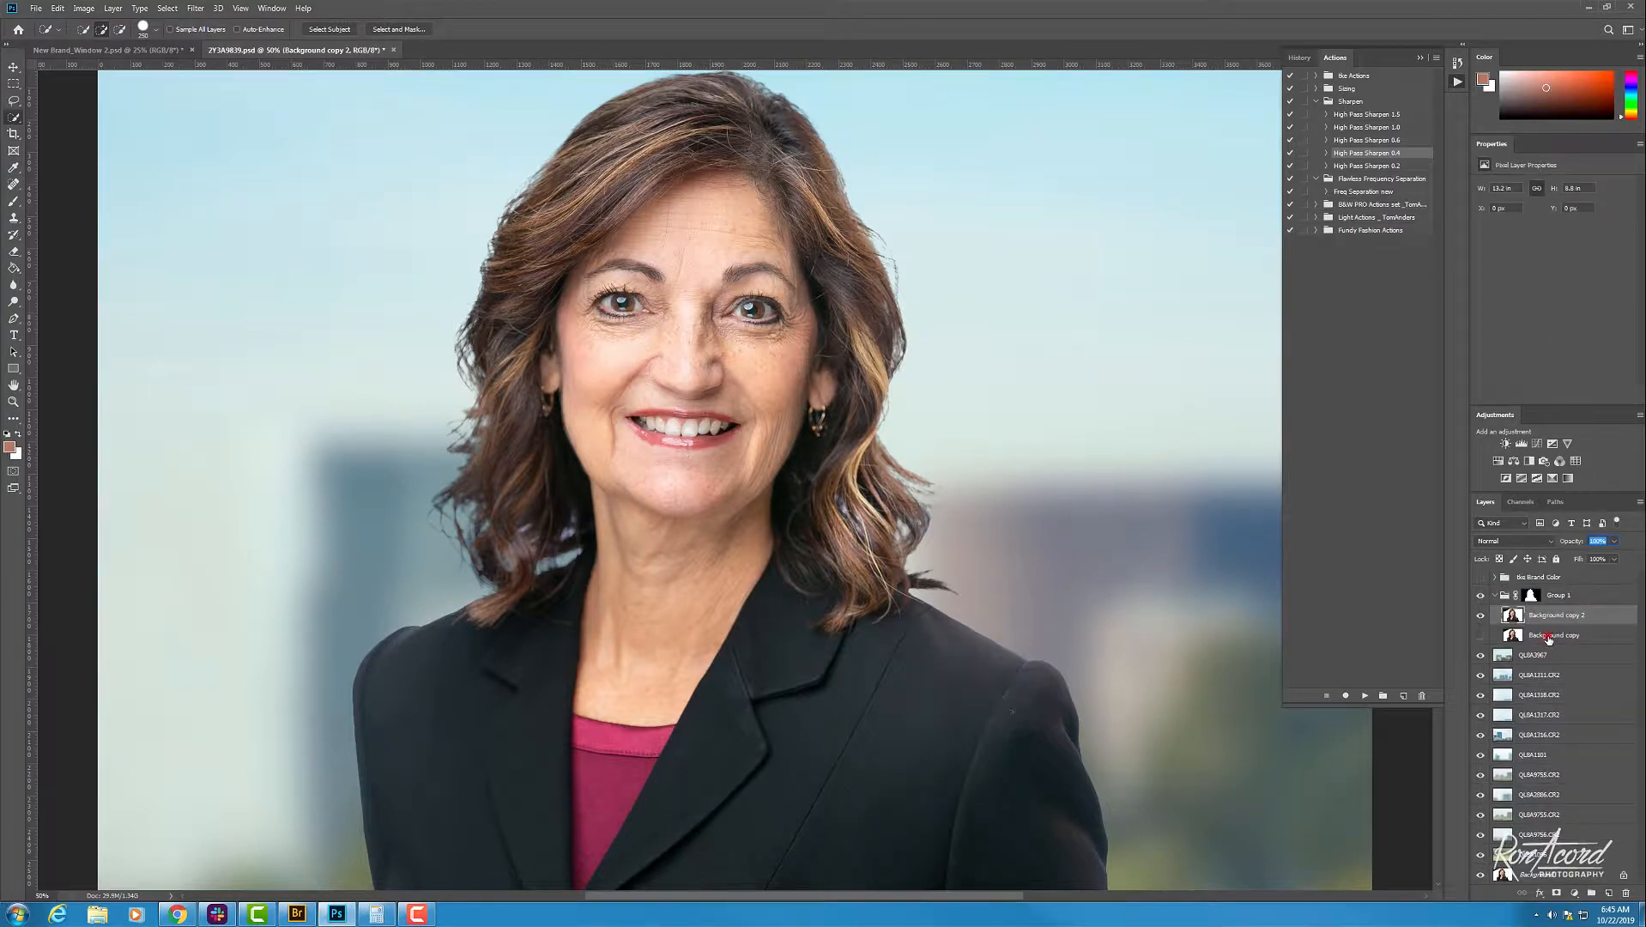
Step: Move Background copy above Background copy 2 inside the group, make it visible and give it a black layer mask
click(1548, 638)
drag(1545, 642, 1537, 609)
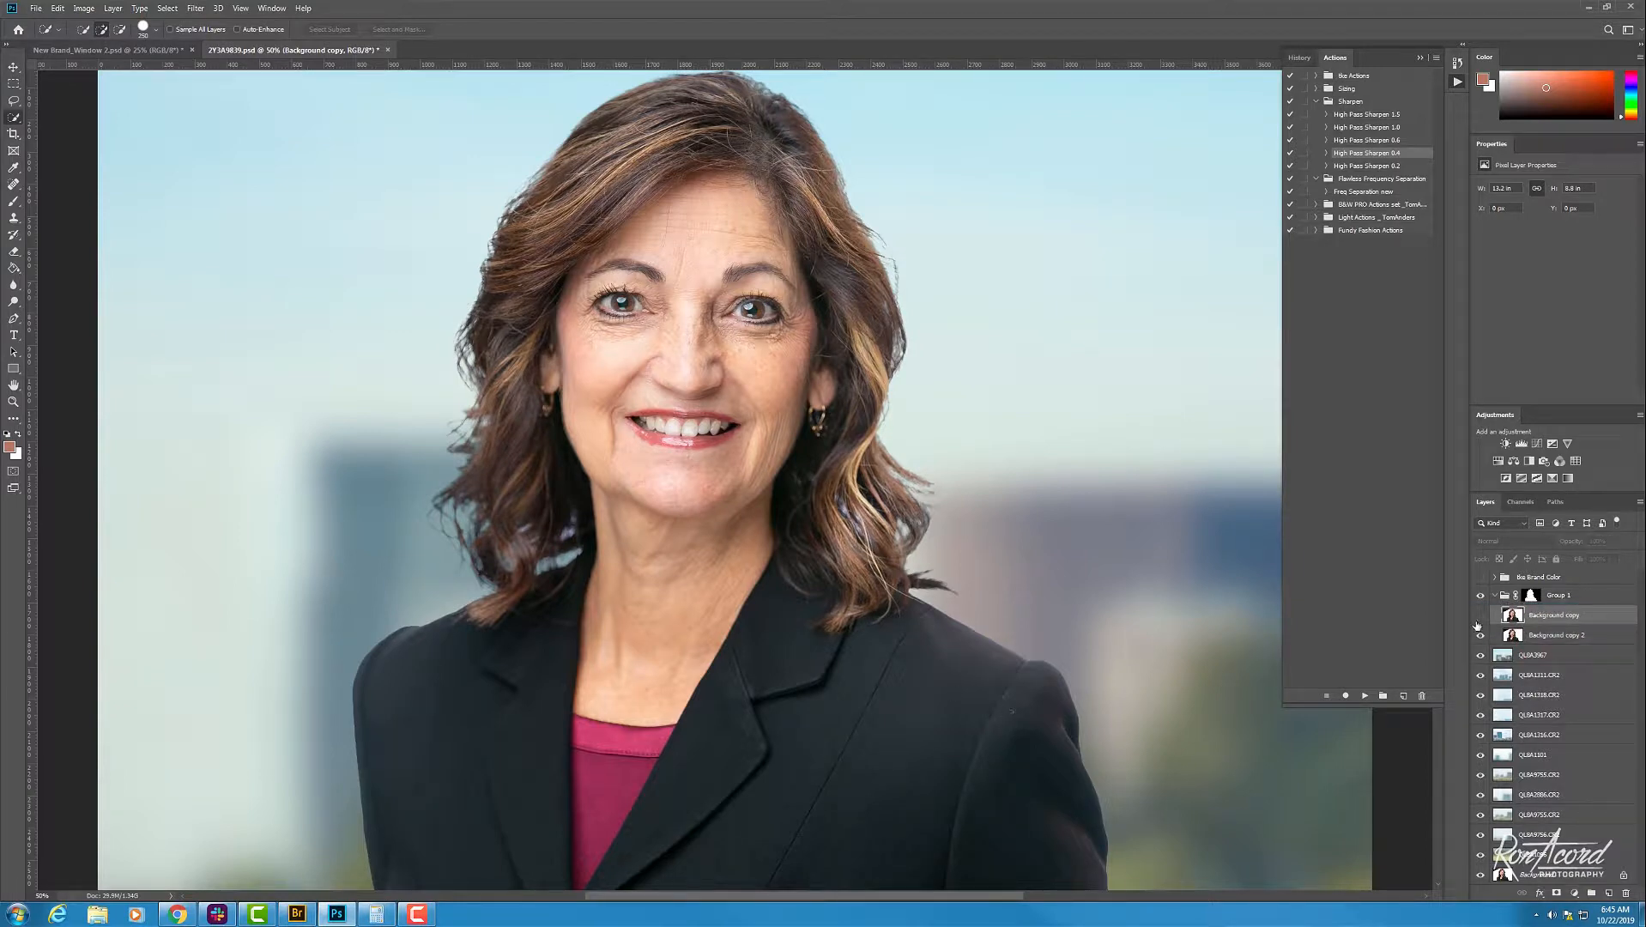
click(1478, 616)
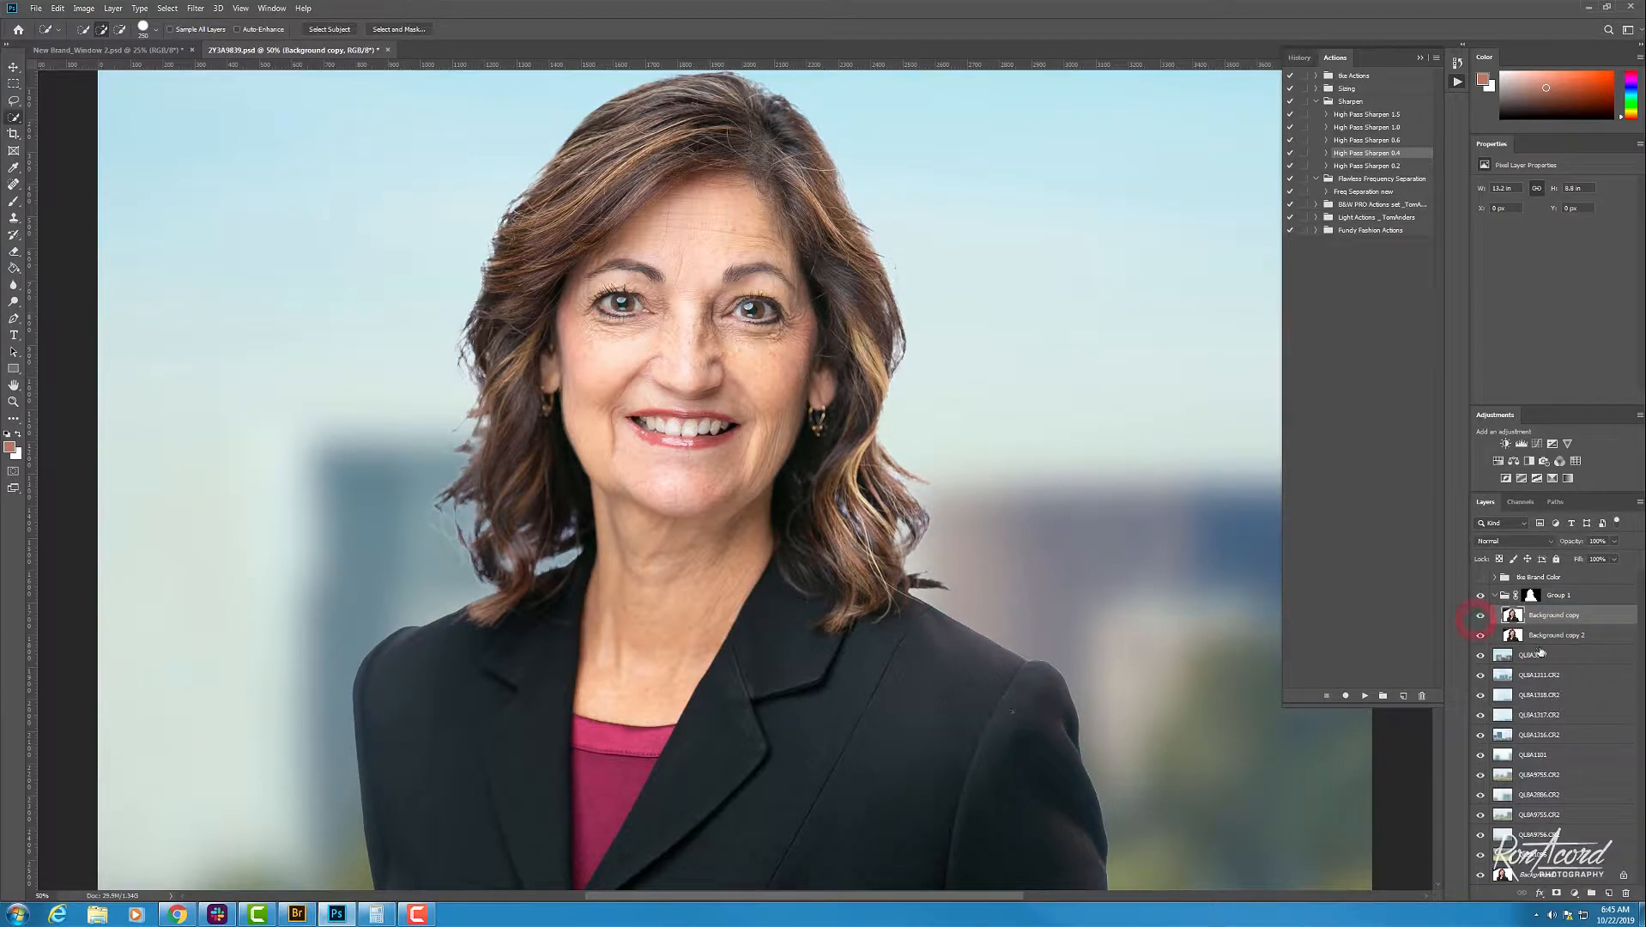
alt+click(1558, 893)
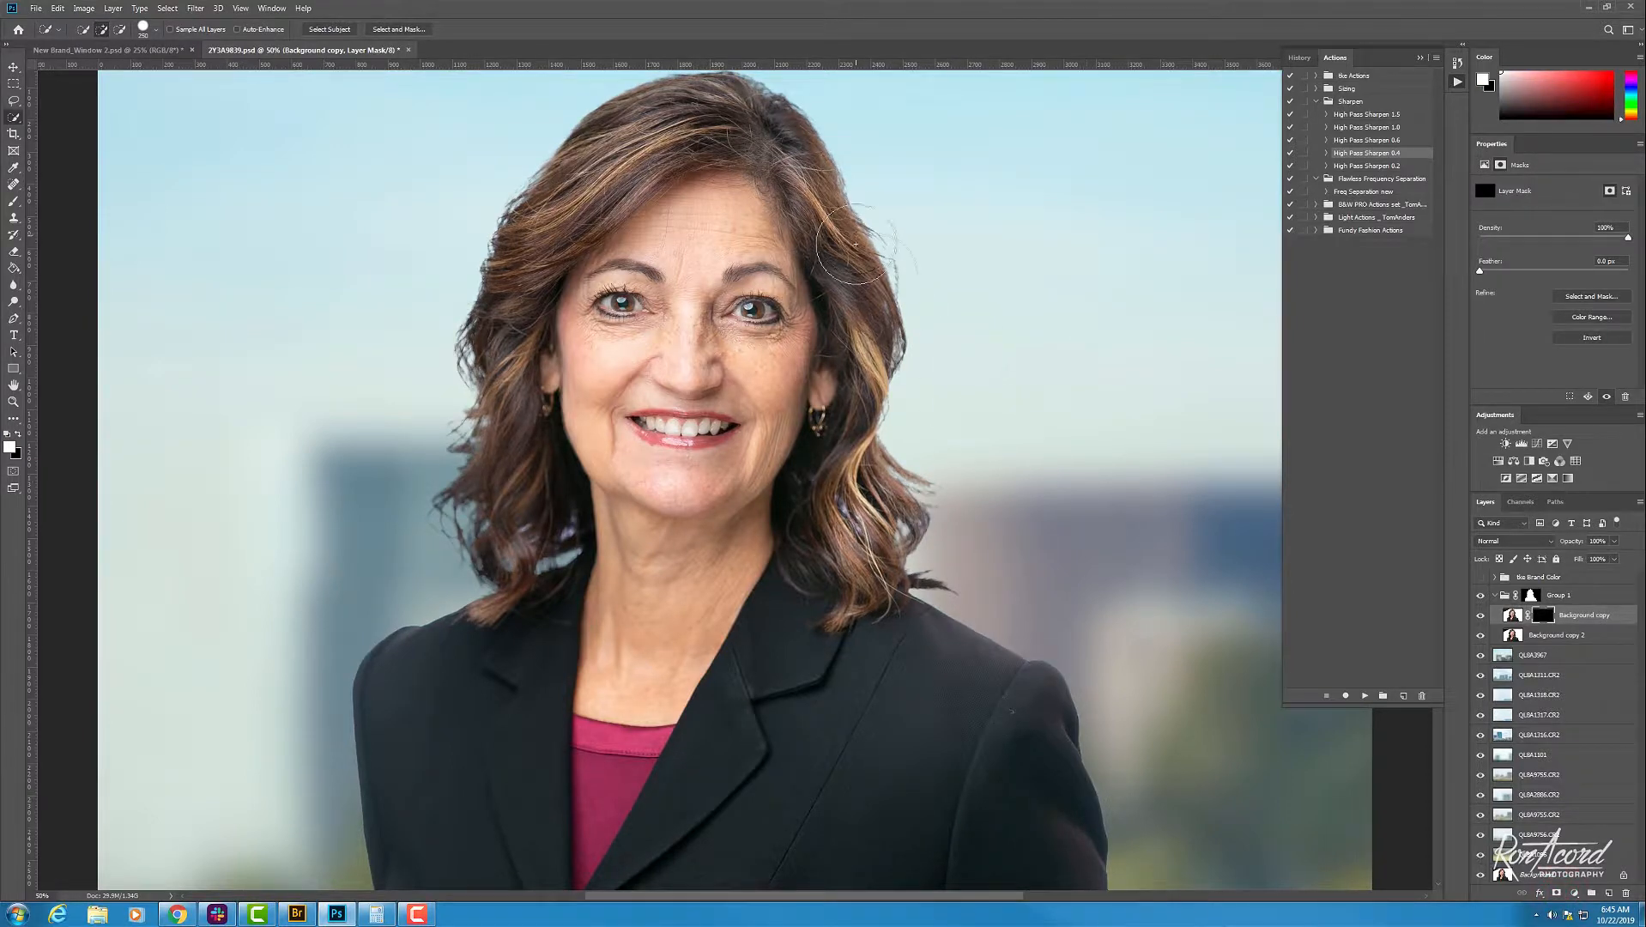
Step: Inspect the image-right hair edge at 100% zoom while switching the Background copy layer off and on
key(z)
drag(841, 379, 918, 287)
drag(1069, 469, 1153, 544)
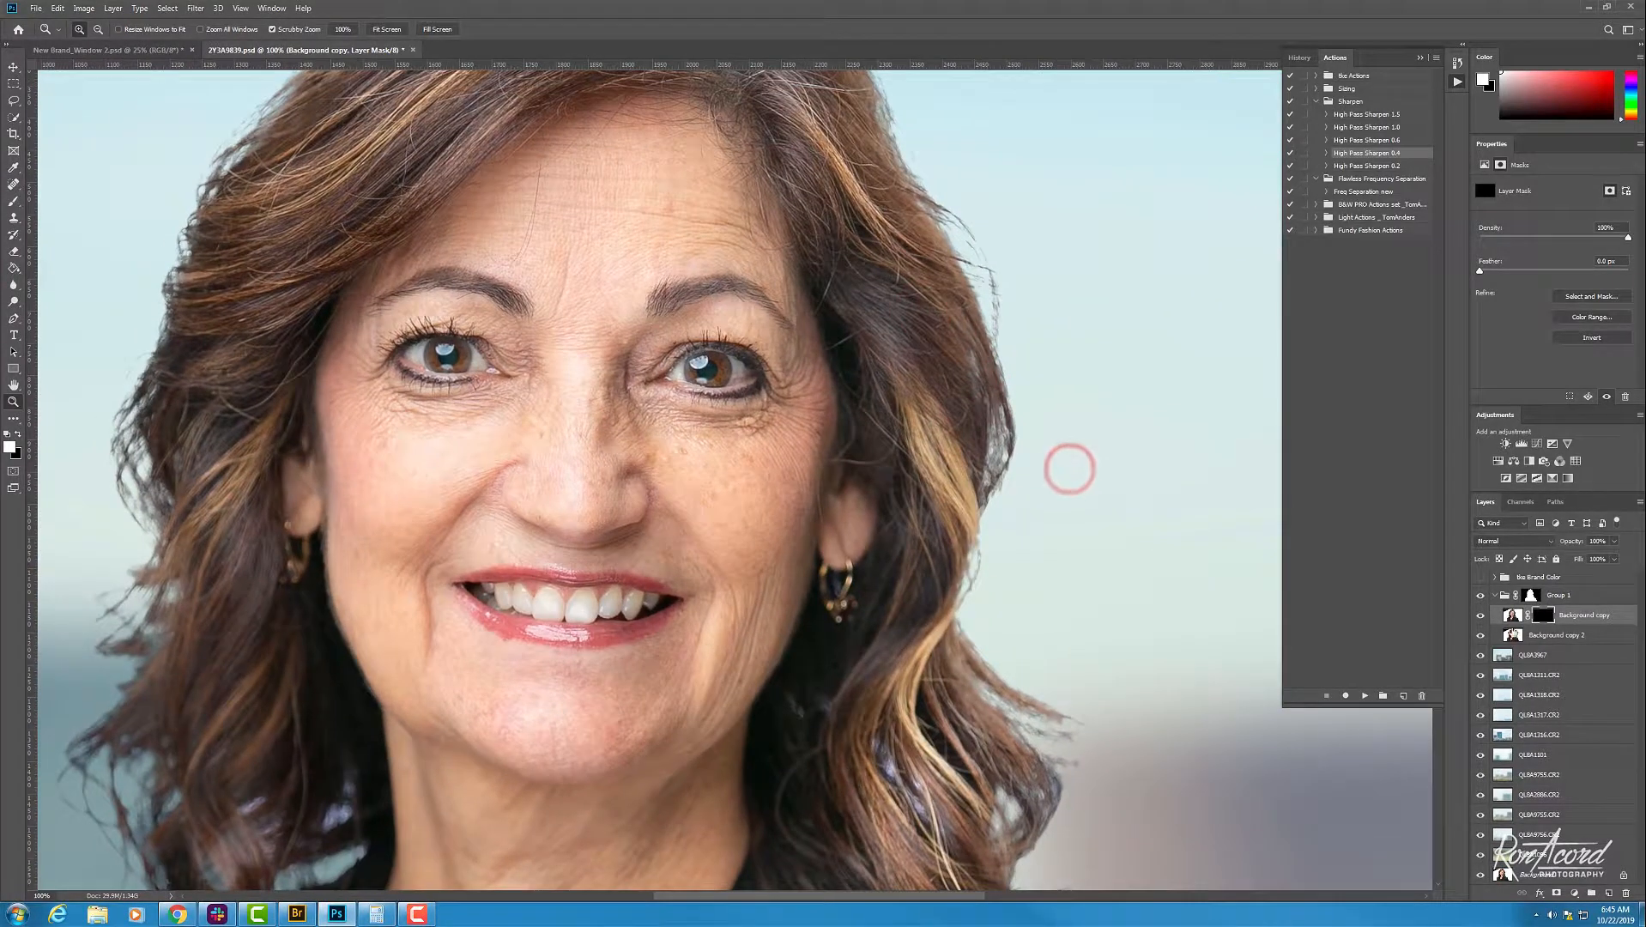
click(1480, 615)
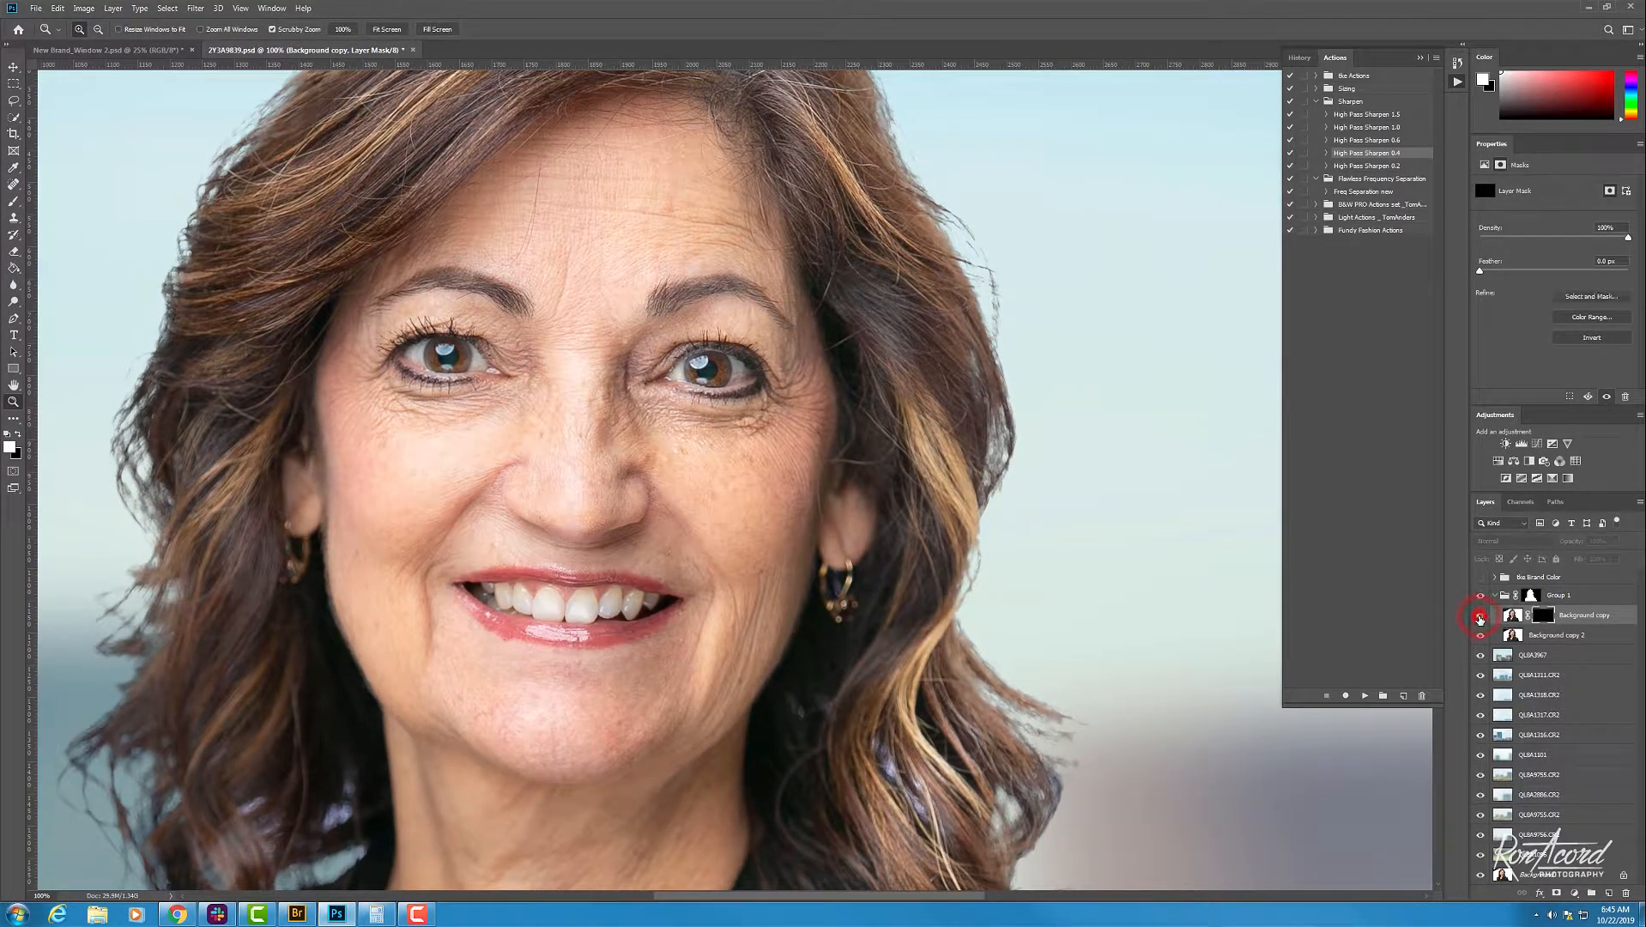
click(1479, 615)
Step: On the Background copy mask, paint white with a soft 300 px brush over the hair beside the image-right ear
click(1543, 614)
click(14, 201)
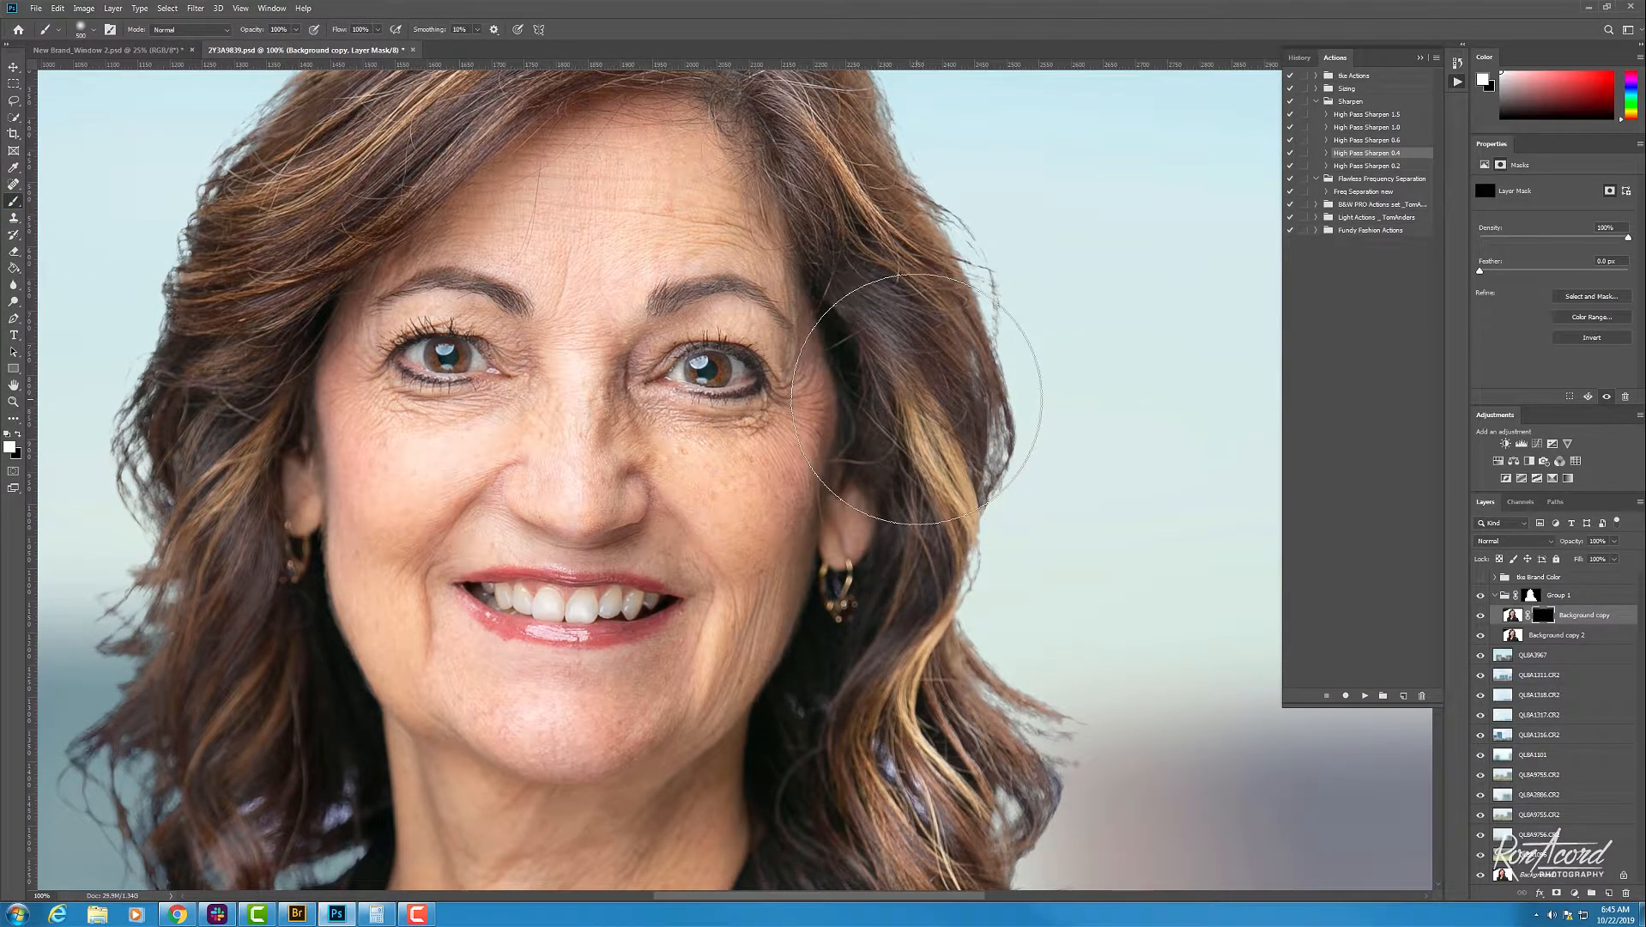
click(882, 416)
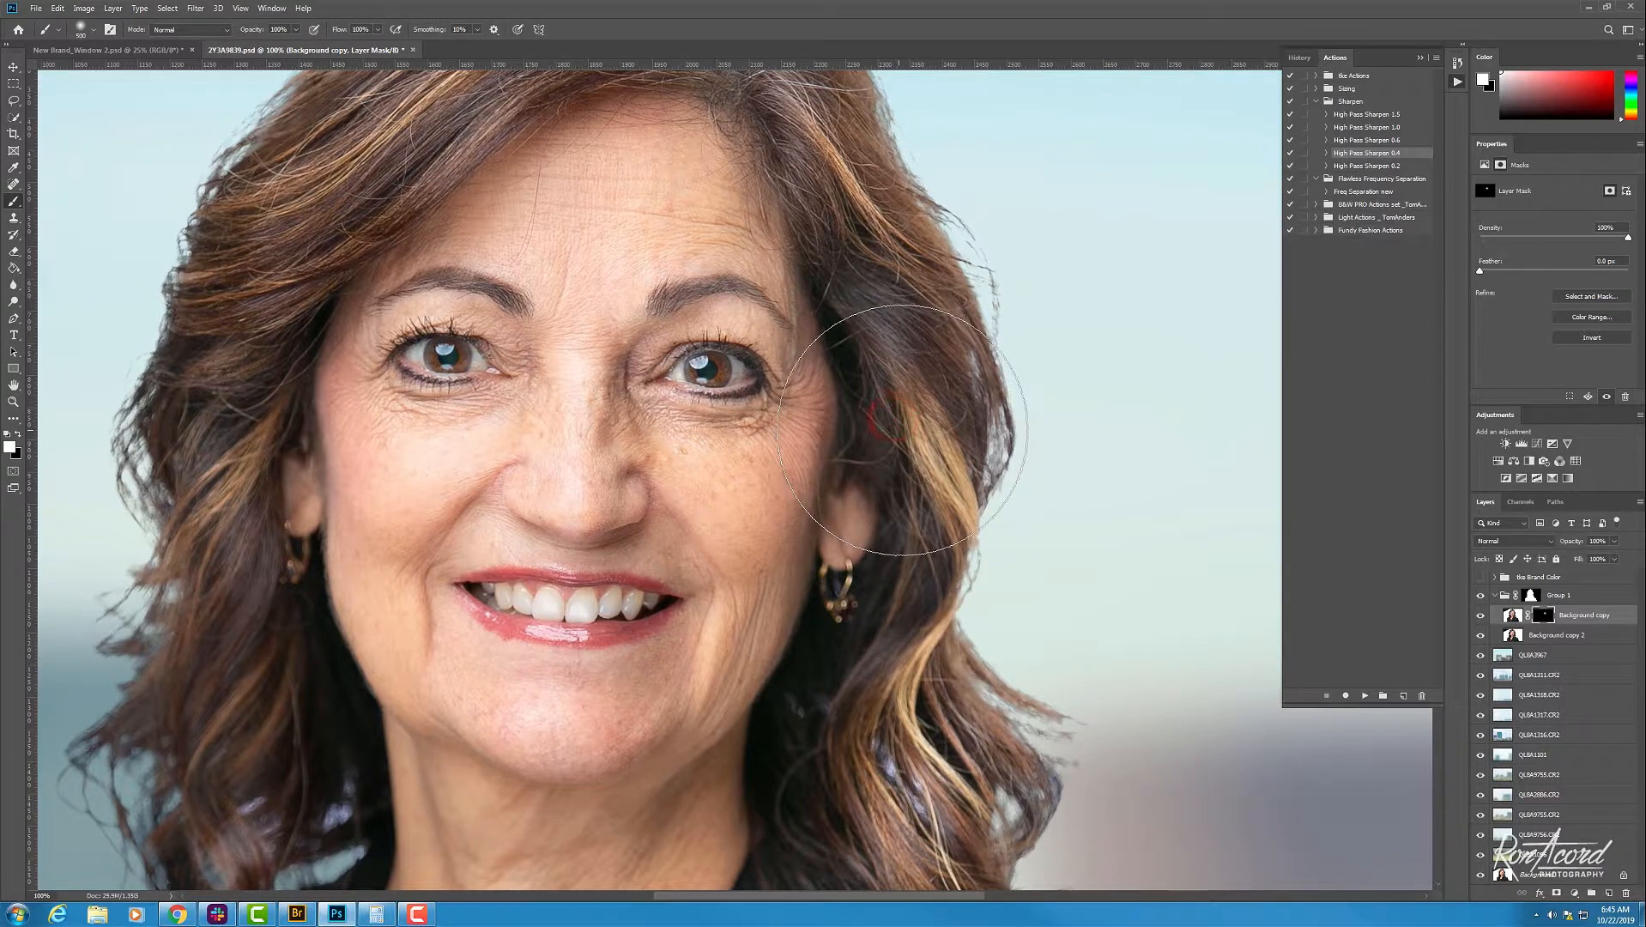
Step: With a much smaller brush, paint white on the Background copy mask just inside the image-right hair edge at ear level
click(91, 35)
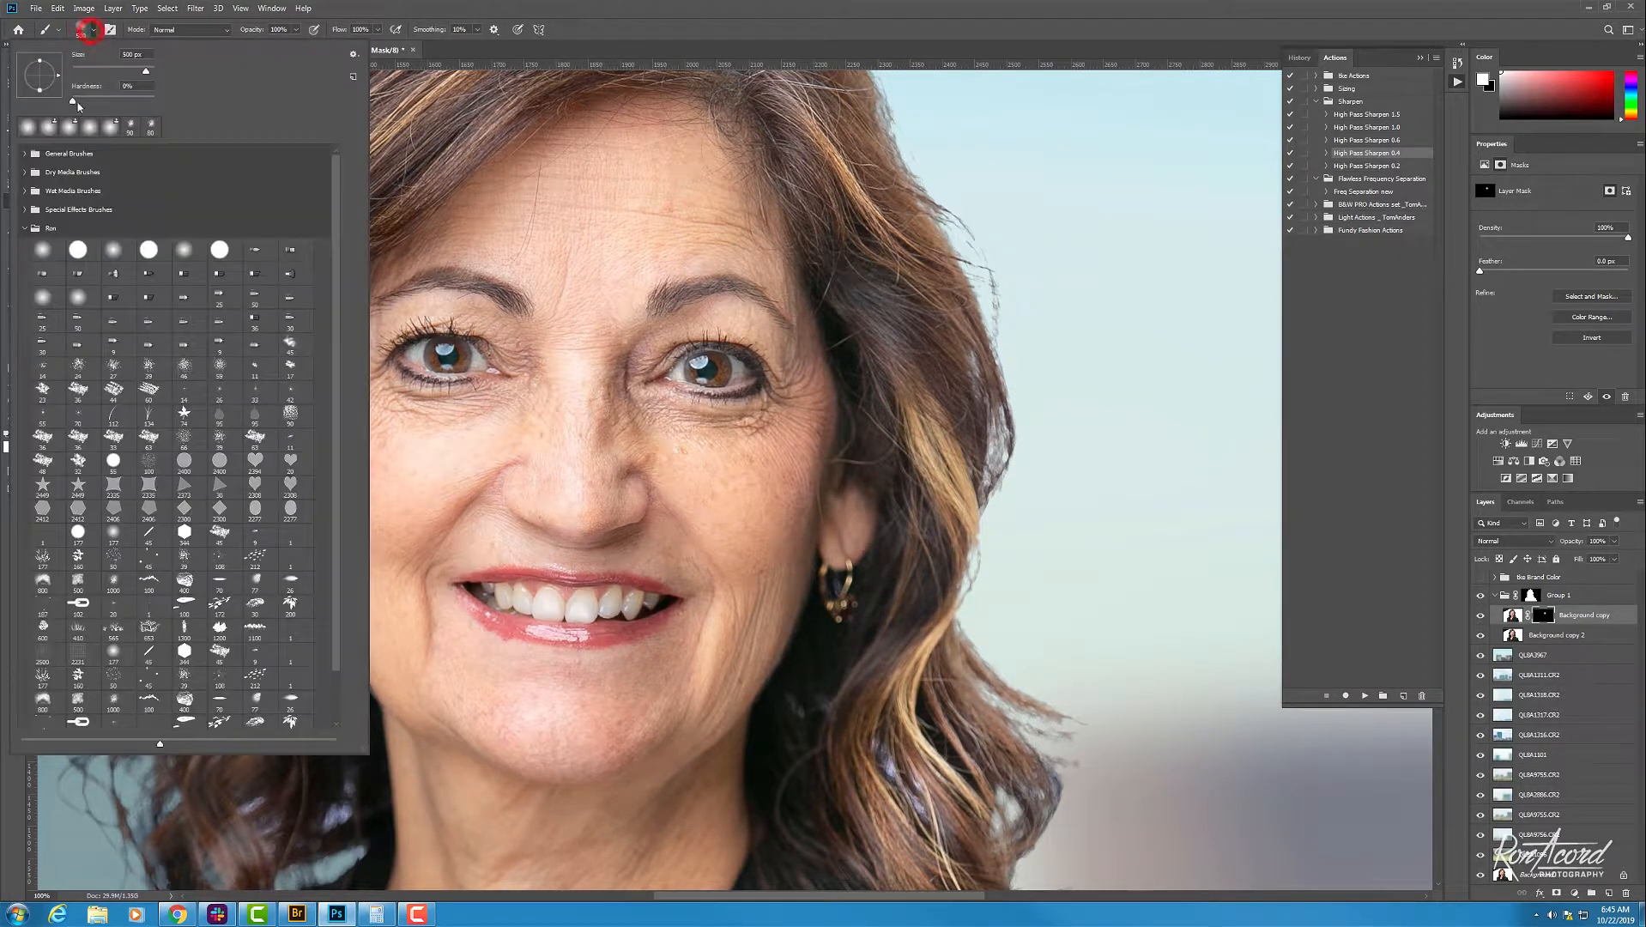
key(Return)
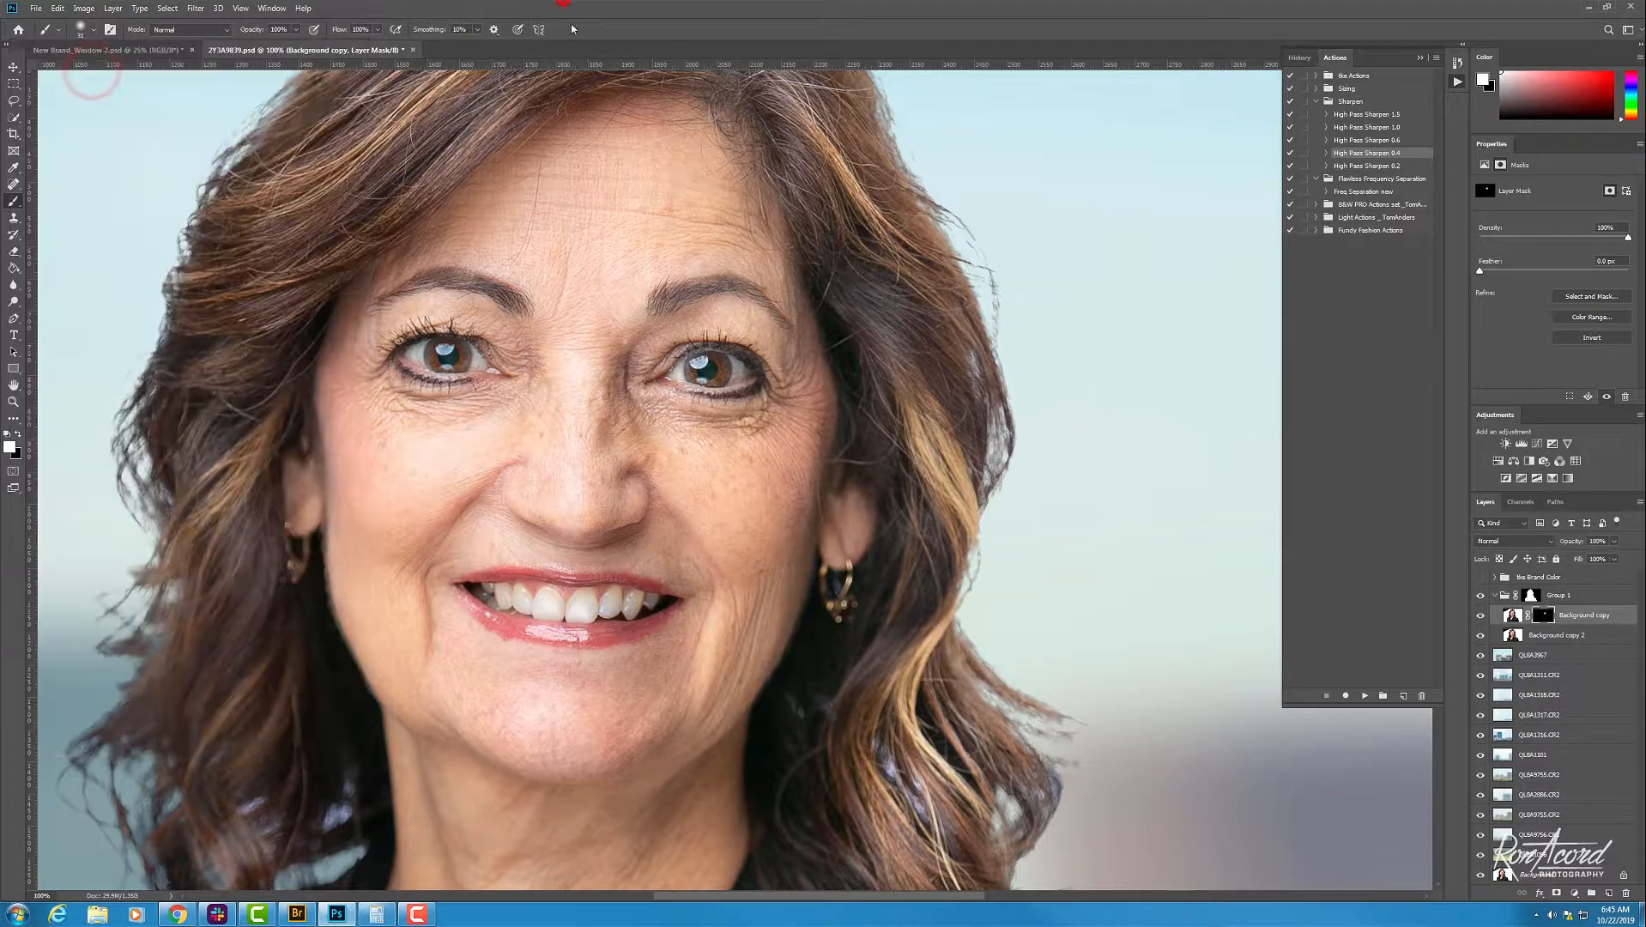
key(w)
key(bracketleft)
key(bracketleft)
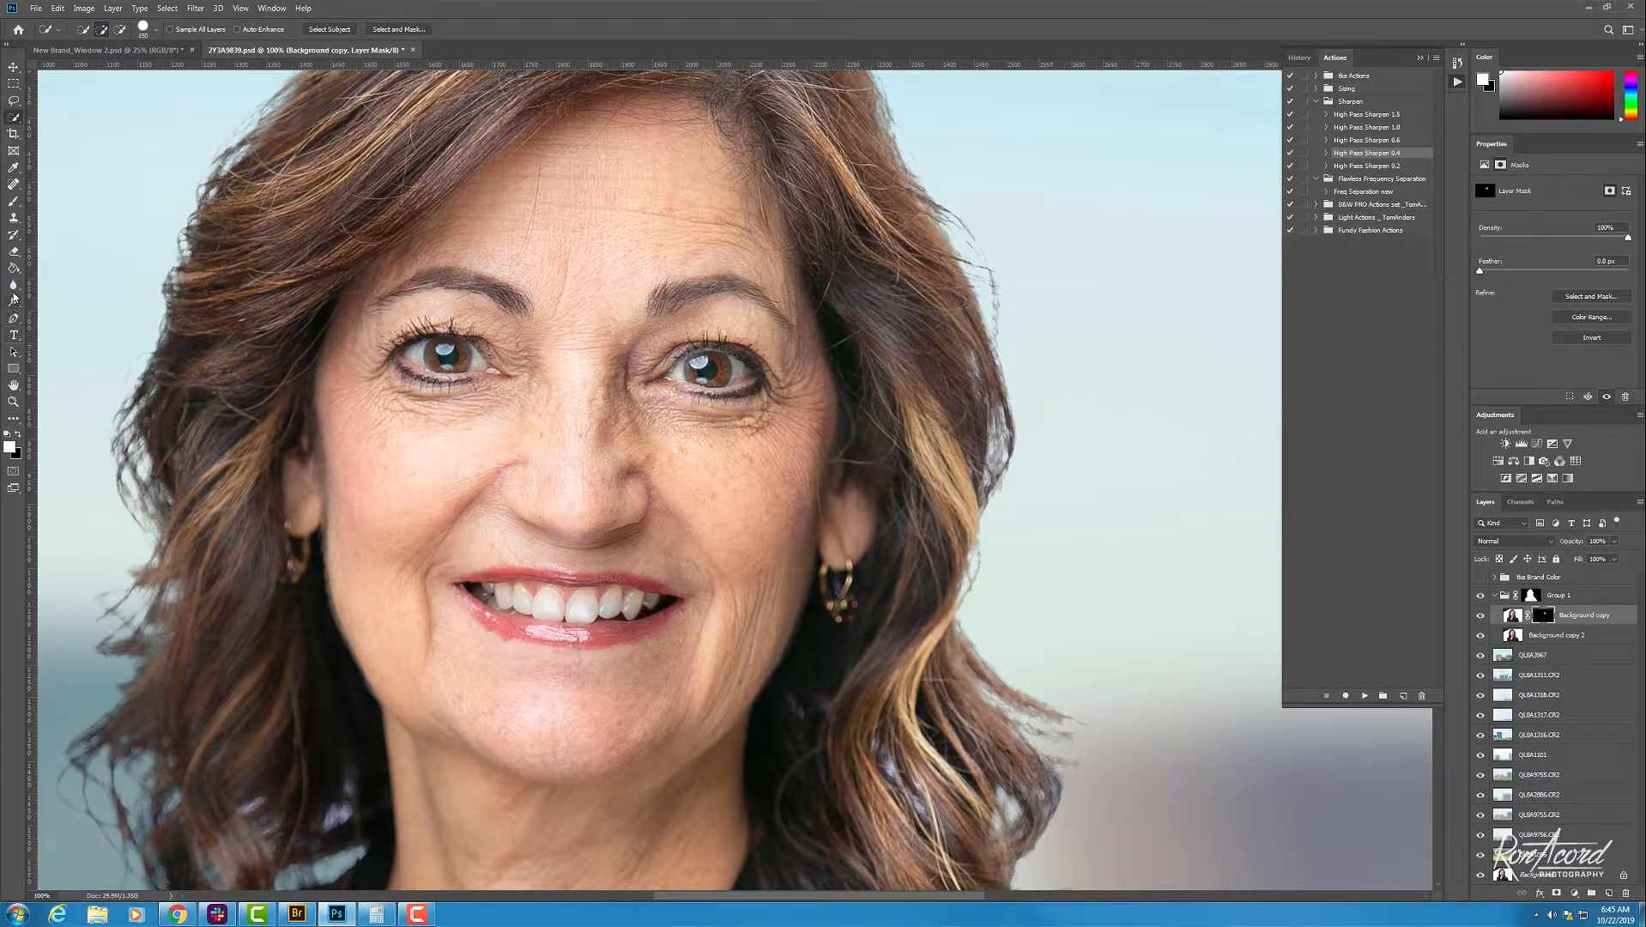
key(b)
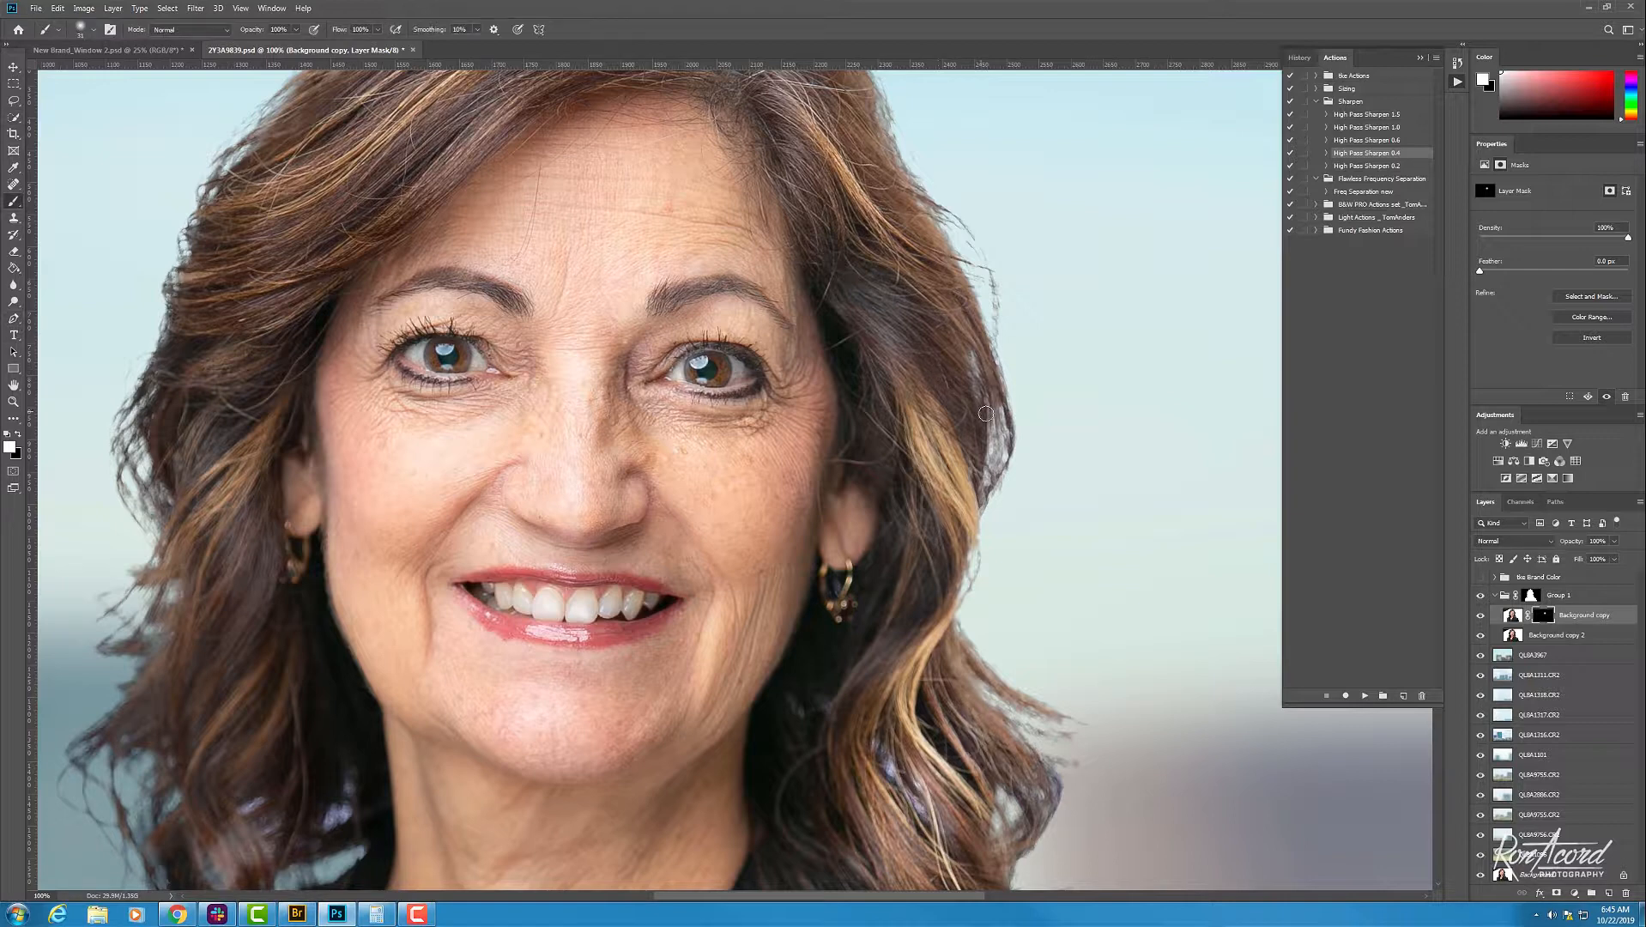
click(978, 433)
click(963, 419)
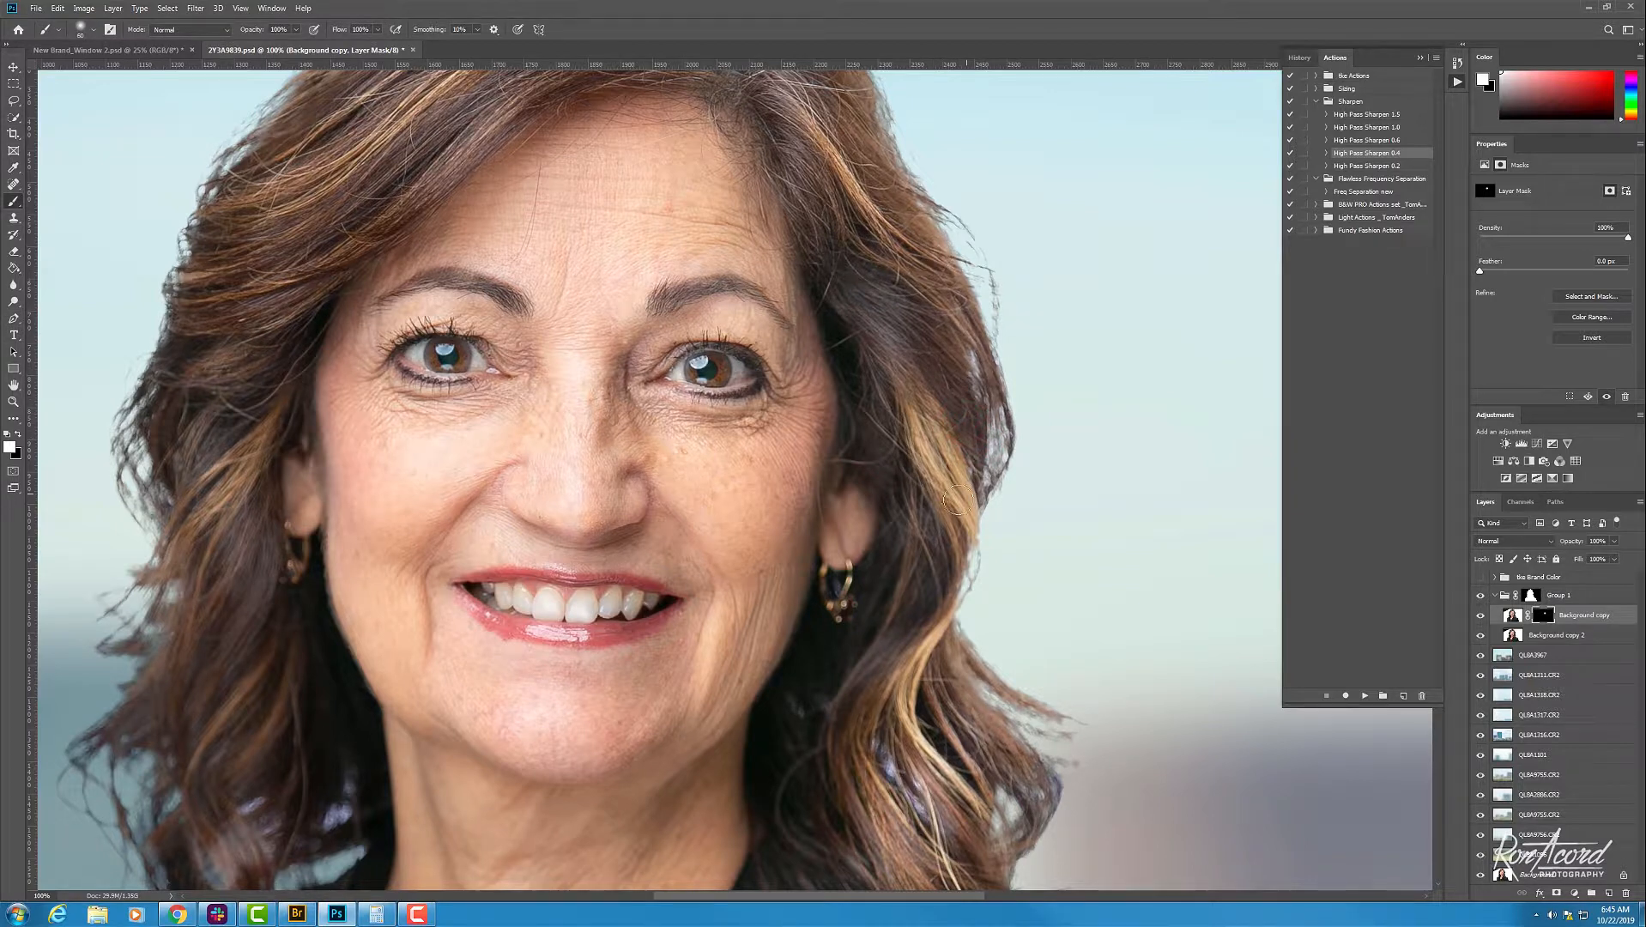
Step: Paint white on the mask just inside the image-right hair edge, from the temple up toward the crown
drag(905, 250, 971, 486)
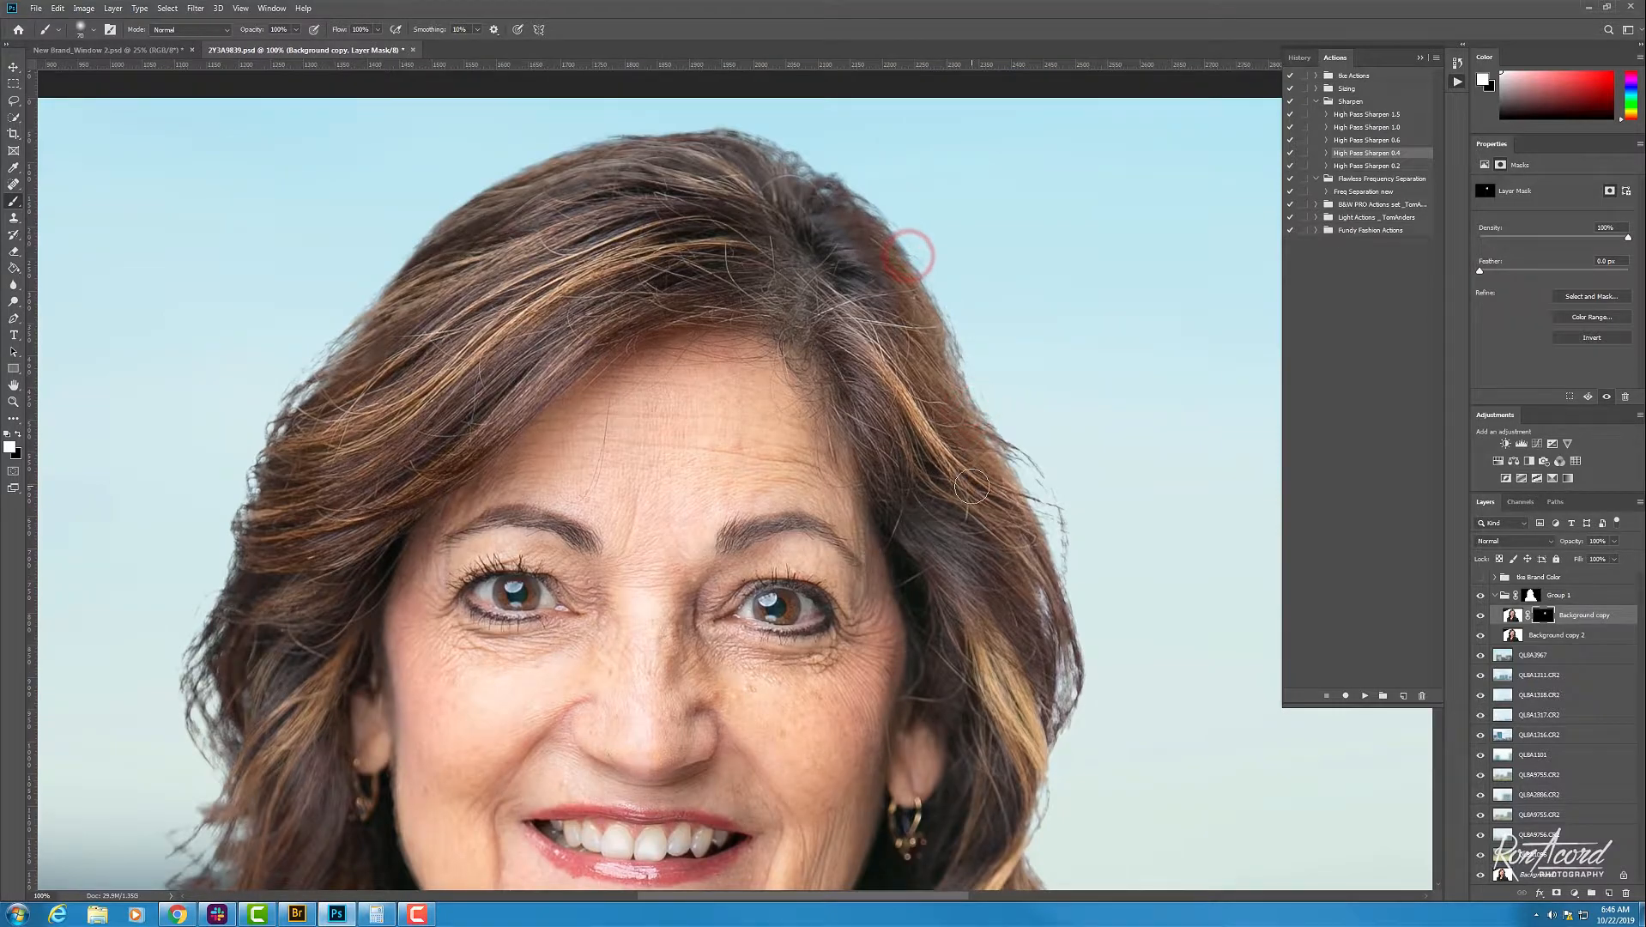
key(ctrl+plus)
drag(1065, 525, 953, 549)
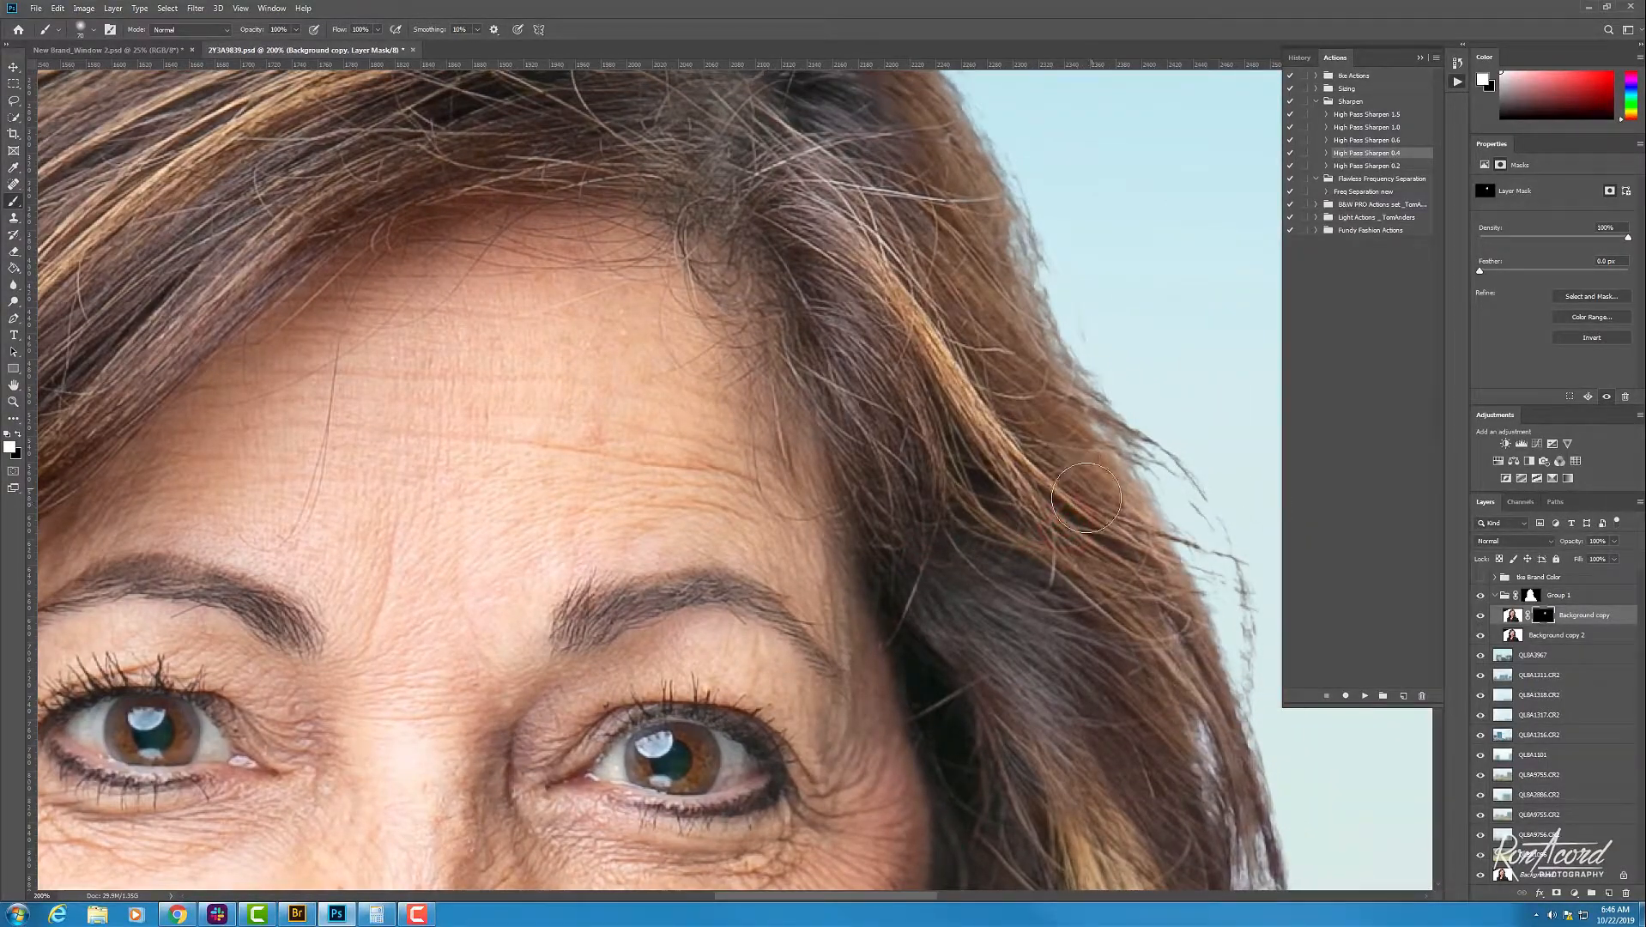
drag(1086, 500, 938, 157)
drag(941, 230, 1017, 467)
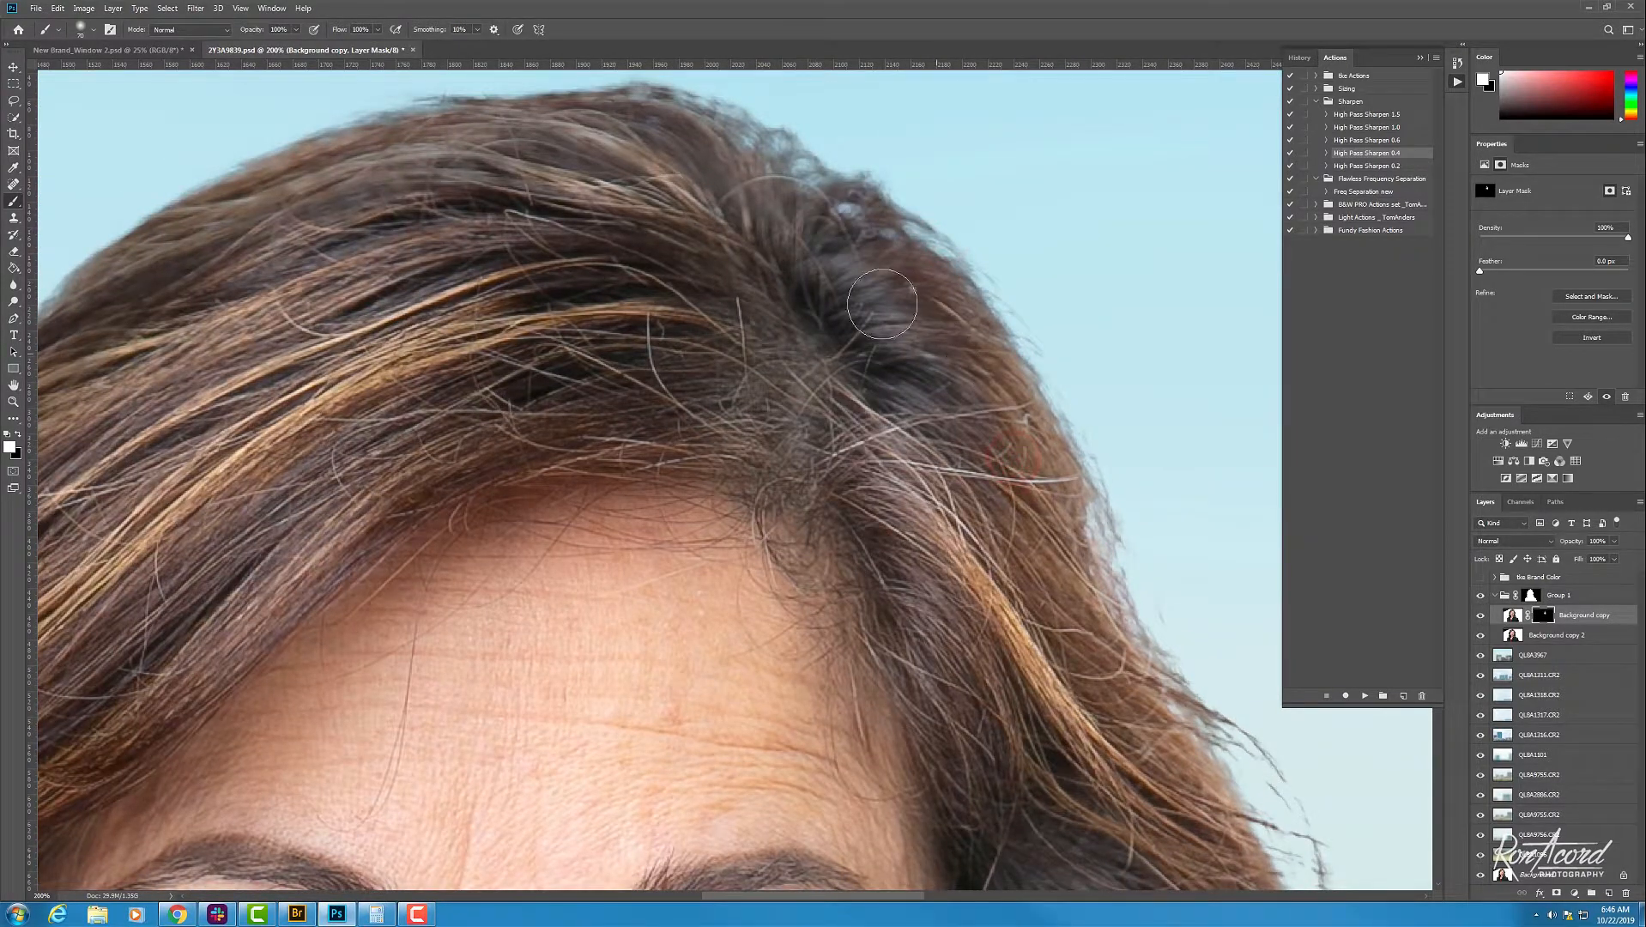
Step: Paint white on the mask along the crown and down the image-left side of the hair to restore its original color
mouse_move(578, 188)
mouse_down()
mouse_move(849, 219)
mouse_move(773, 191)
mouse_move(563, 227)
mouse_move(493, 271)
mouse_move(369, 403)
mouse_move(433, 307)
mouse_move(321, 420)
mouse_move(206, 611)
mouse_move(721, 332)
mouse_up()
mouse_move(714, 278)
mouse_down()
mouse_move(554, 453)
mouse_move(517, 561)
mouse_up()
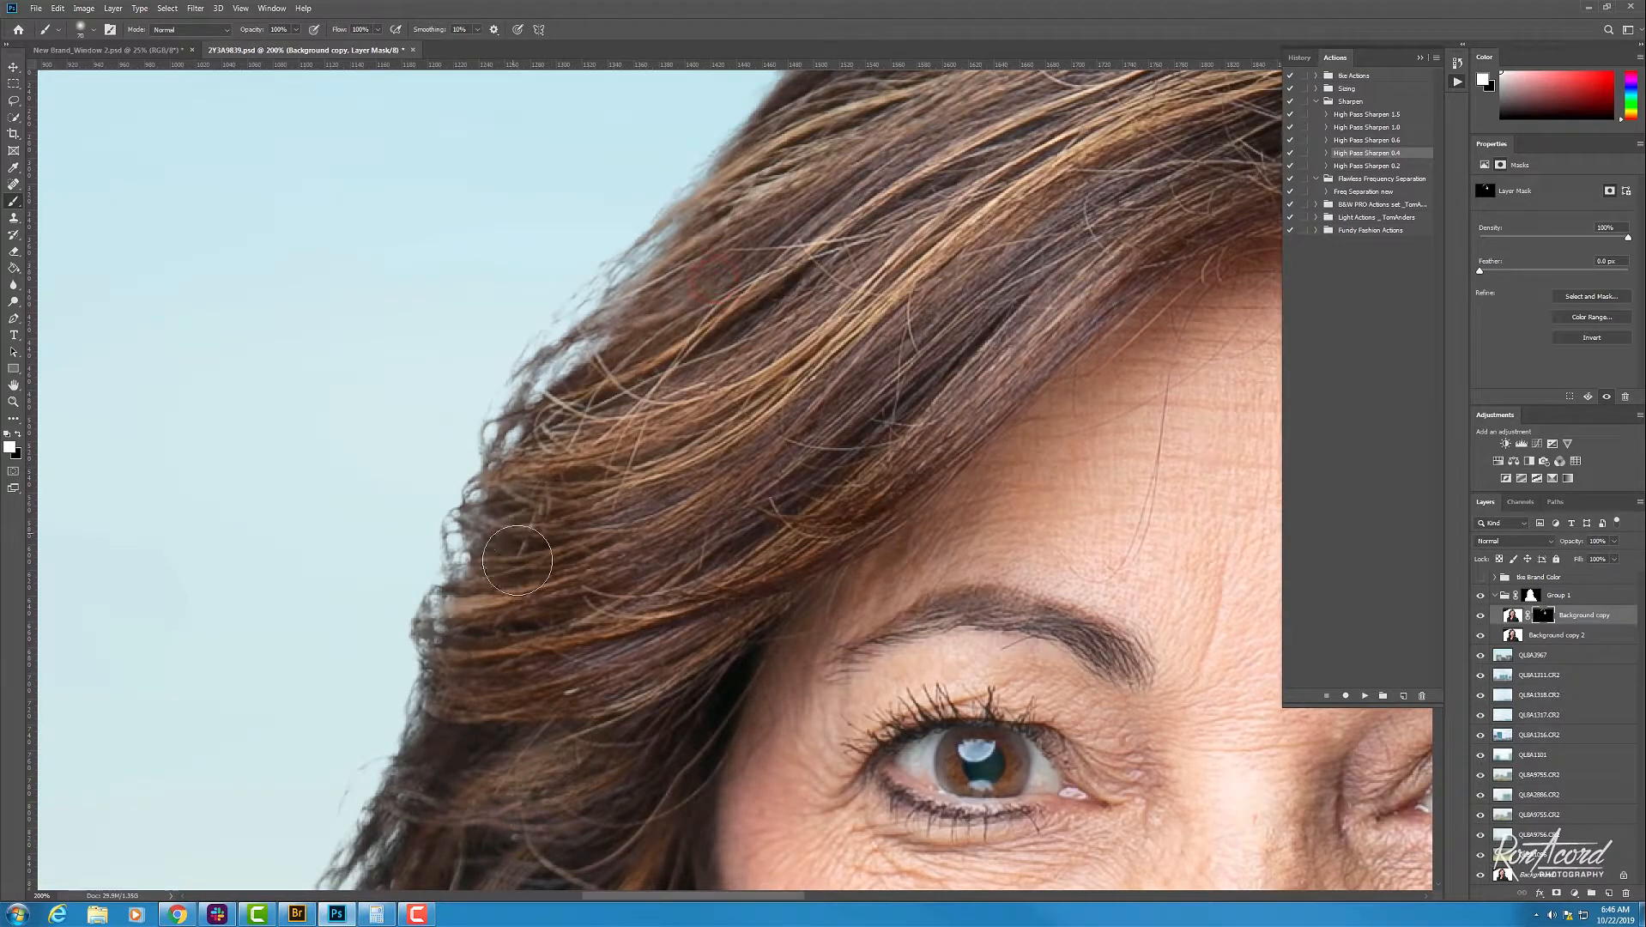
drag(466, 780, 728, 421)
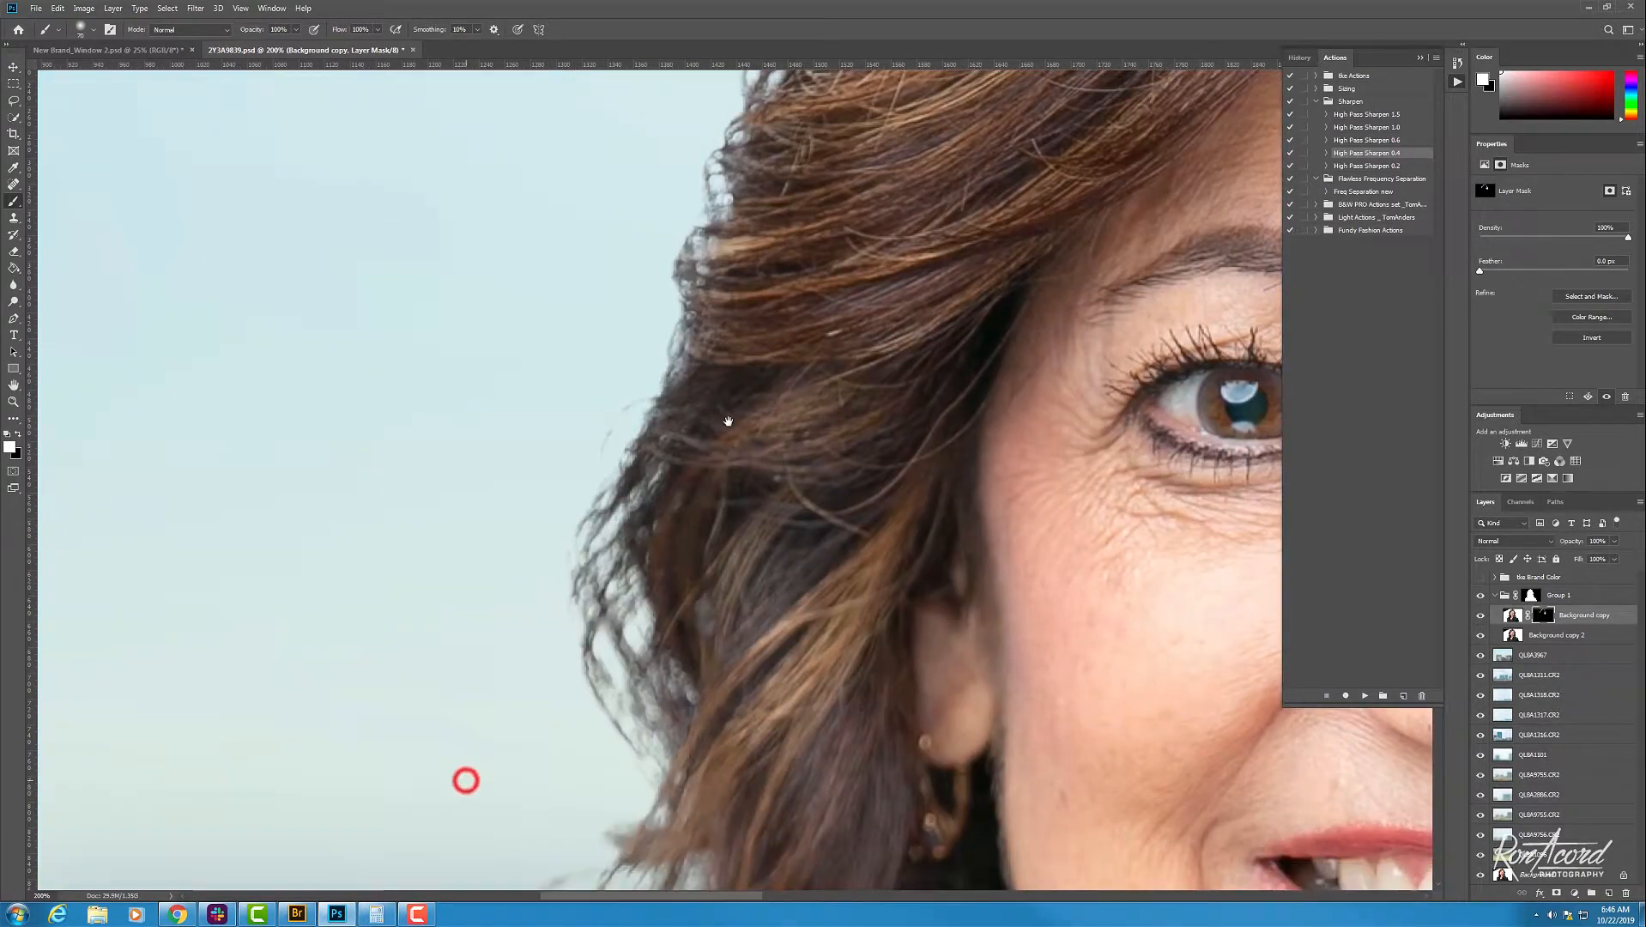
mouse_move(677, 569)
mouse_down()
mouse_move(739, 747)
mouse_move(801, 348)
mouse_move(783, 433)
mouse_move(778, 407)
mouse_move(812, 530)
mouse_move(729, 708)
mouse_move(759, 715)
mouse_move(848, 457)
mouse_move(822, 346)
mouse_up()
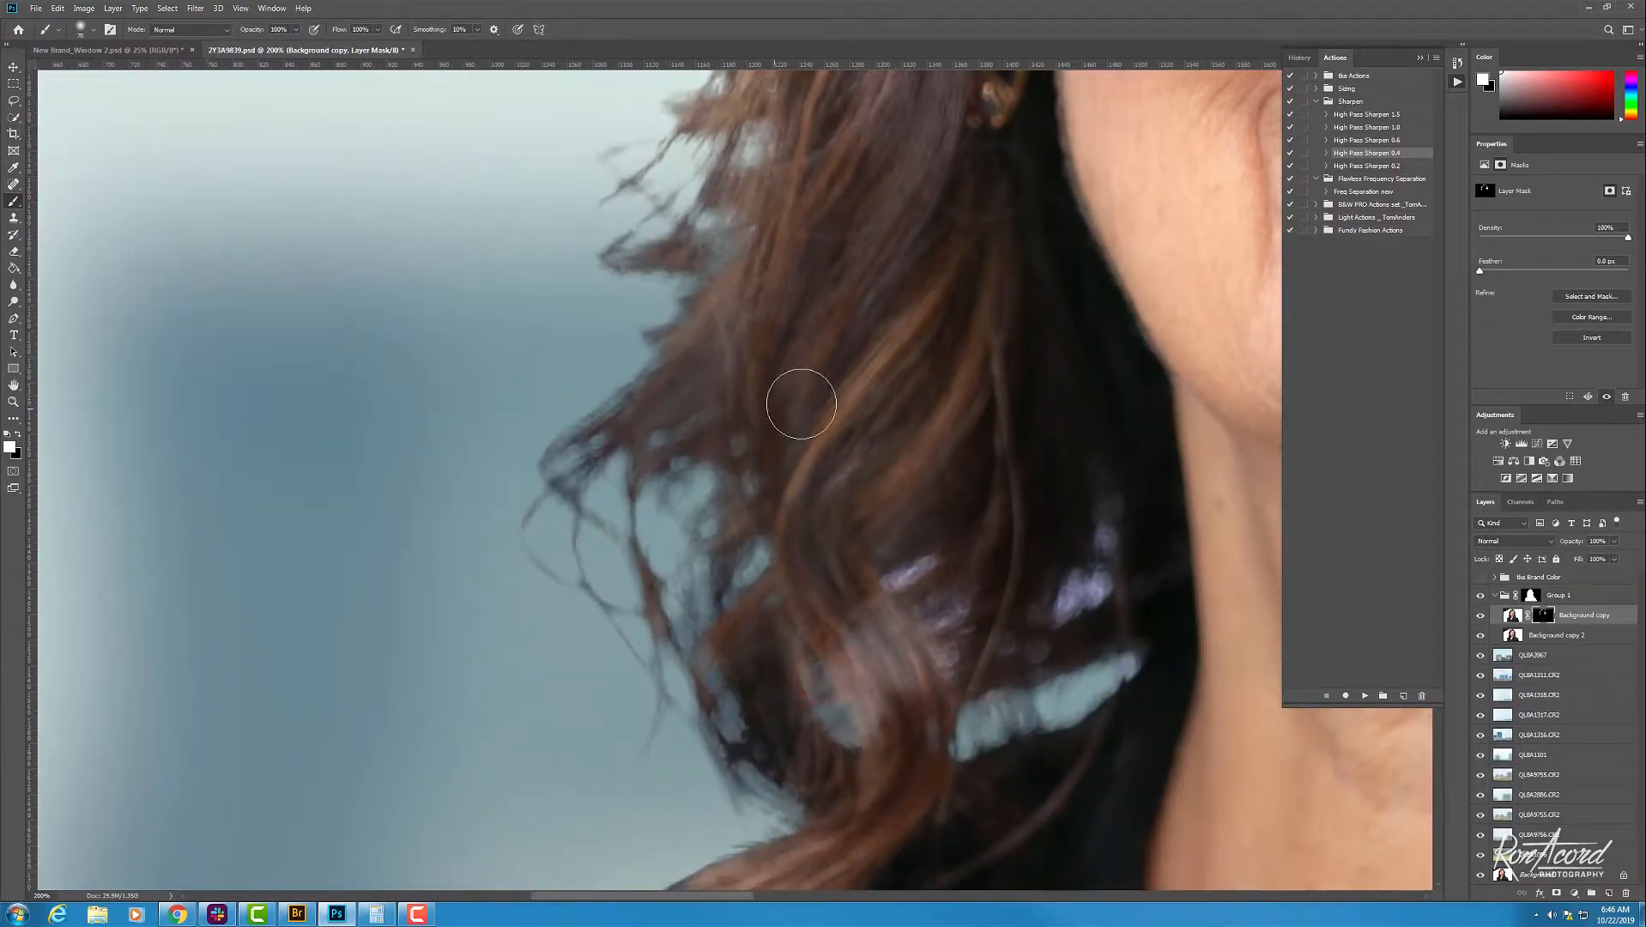
Step: Restore the original hair in the lower image-left curls on the mask, adjusting the white brush size to fit the strands
mouse_move(782, 404)
mouse_down()
mouse_move(764, 429)
mouse_move(729, 420)
mouse_move(839, 582)
mouse_up()
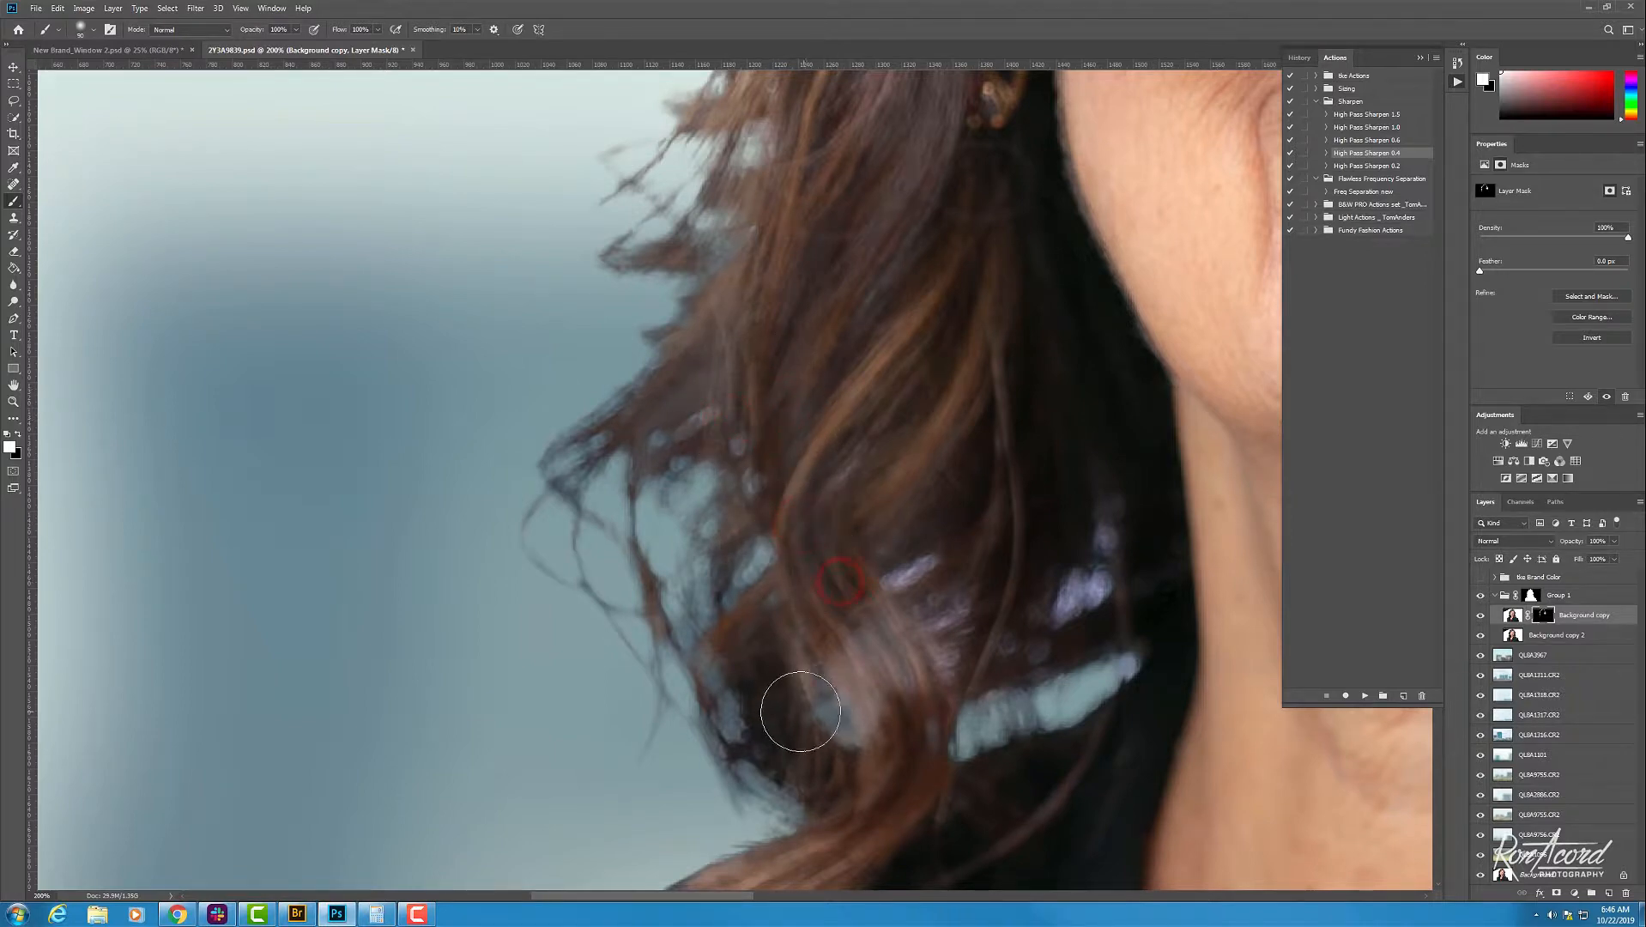
click(759, 656)
drag(837, 687, 916, 755)
key(ctrl+minus)
key(bracketright)
click(821, 672)
key(ctrl+plus)
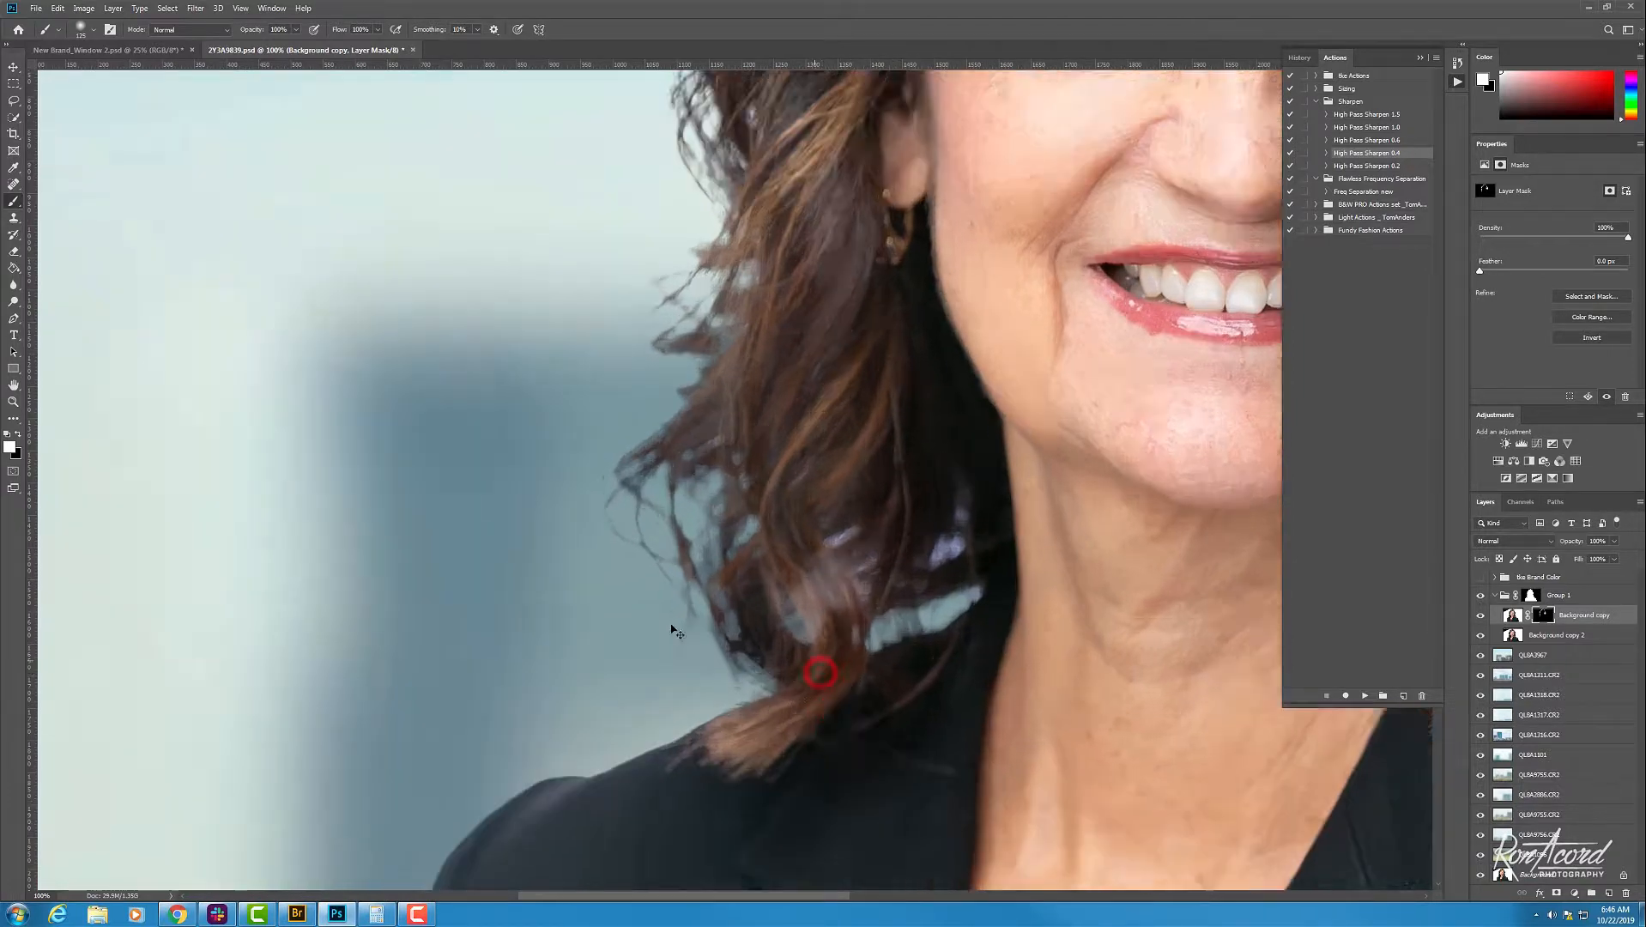
key(bracketleft)
key(bracketleft)
click(794, 738)
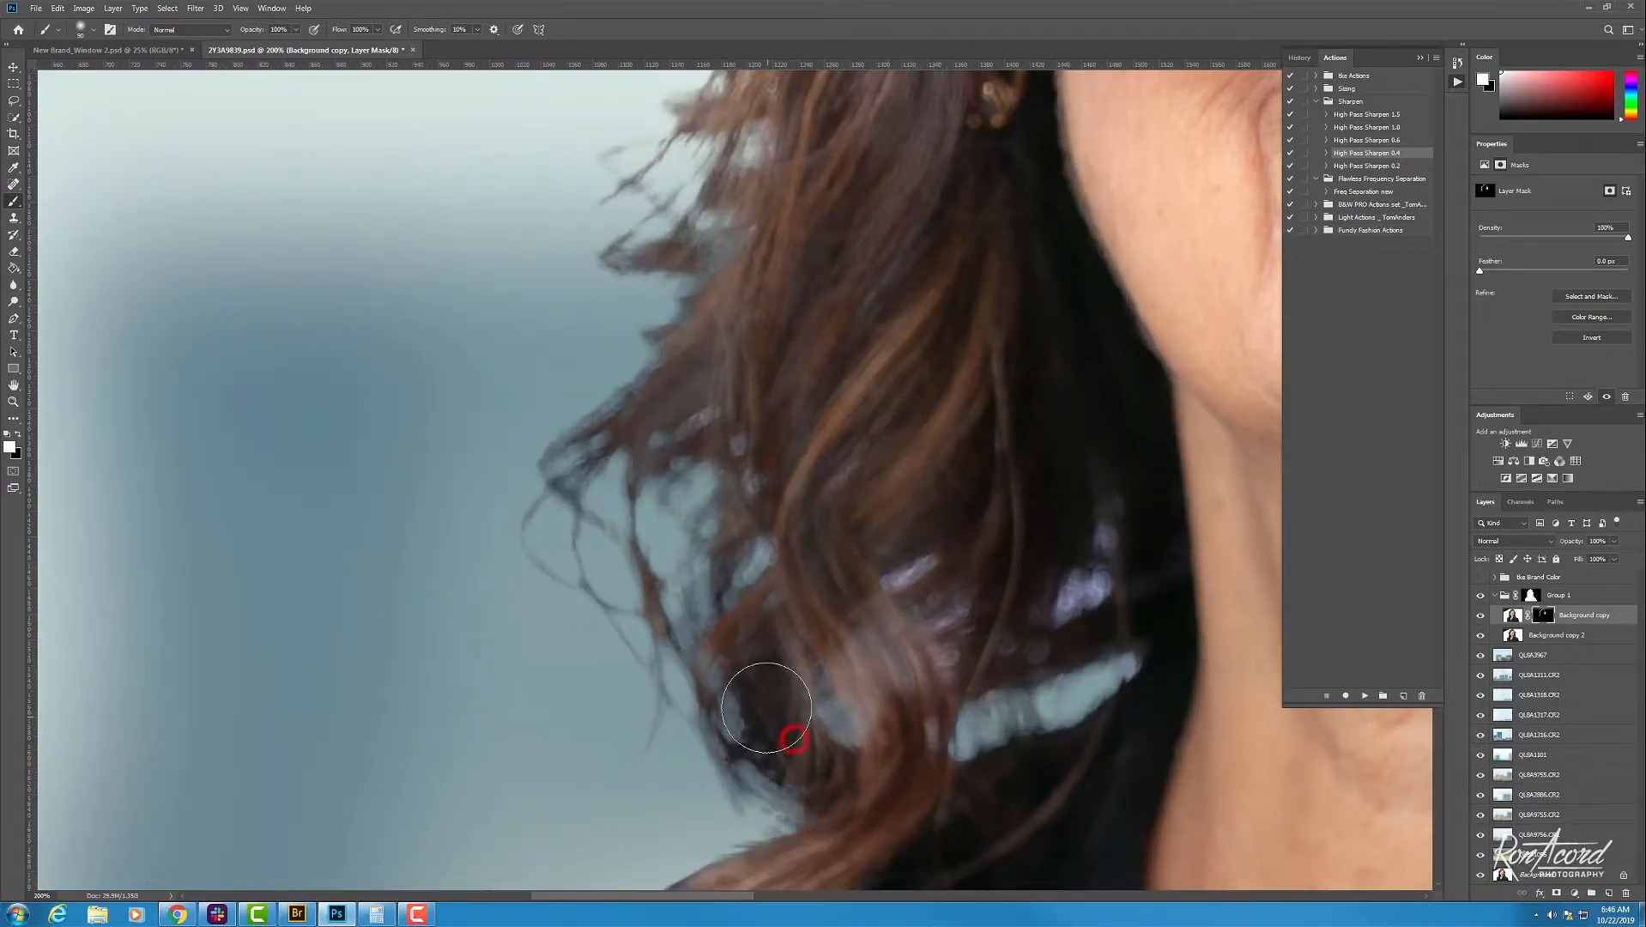
click(755, 674)
key(ctrl+minus)
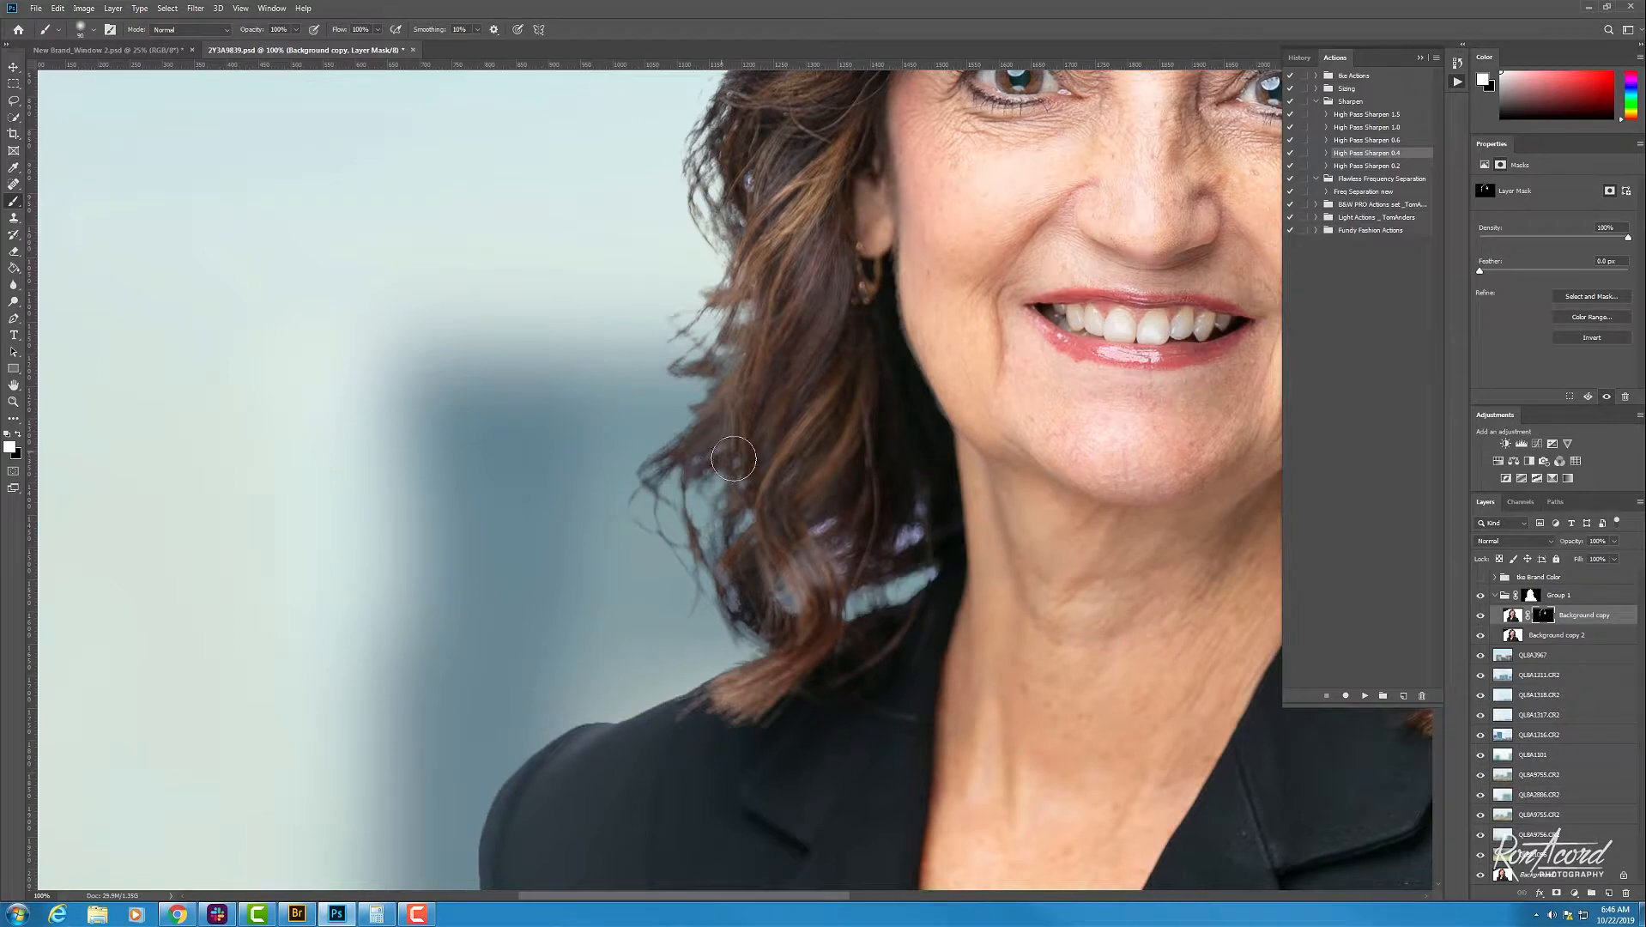
Step: Dab white on the mask over the outer image-left curls below ear level to bring back more original hair
click(730, 456)
key(ctrl+minus)
key(ctrl+plus)
click(709, 413)
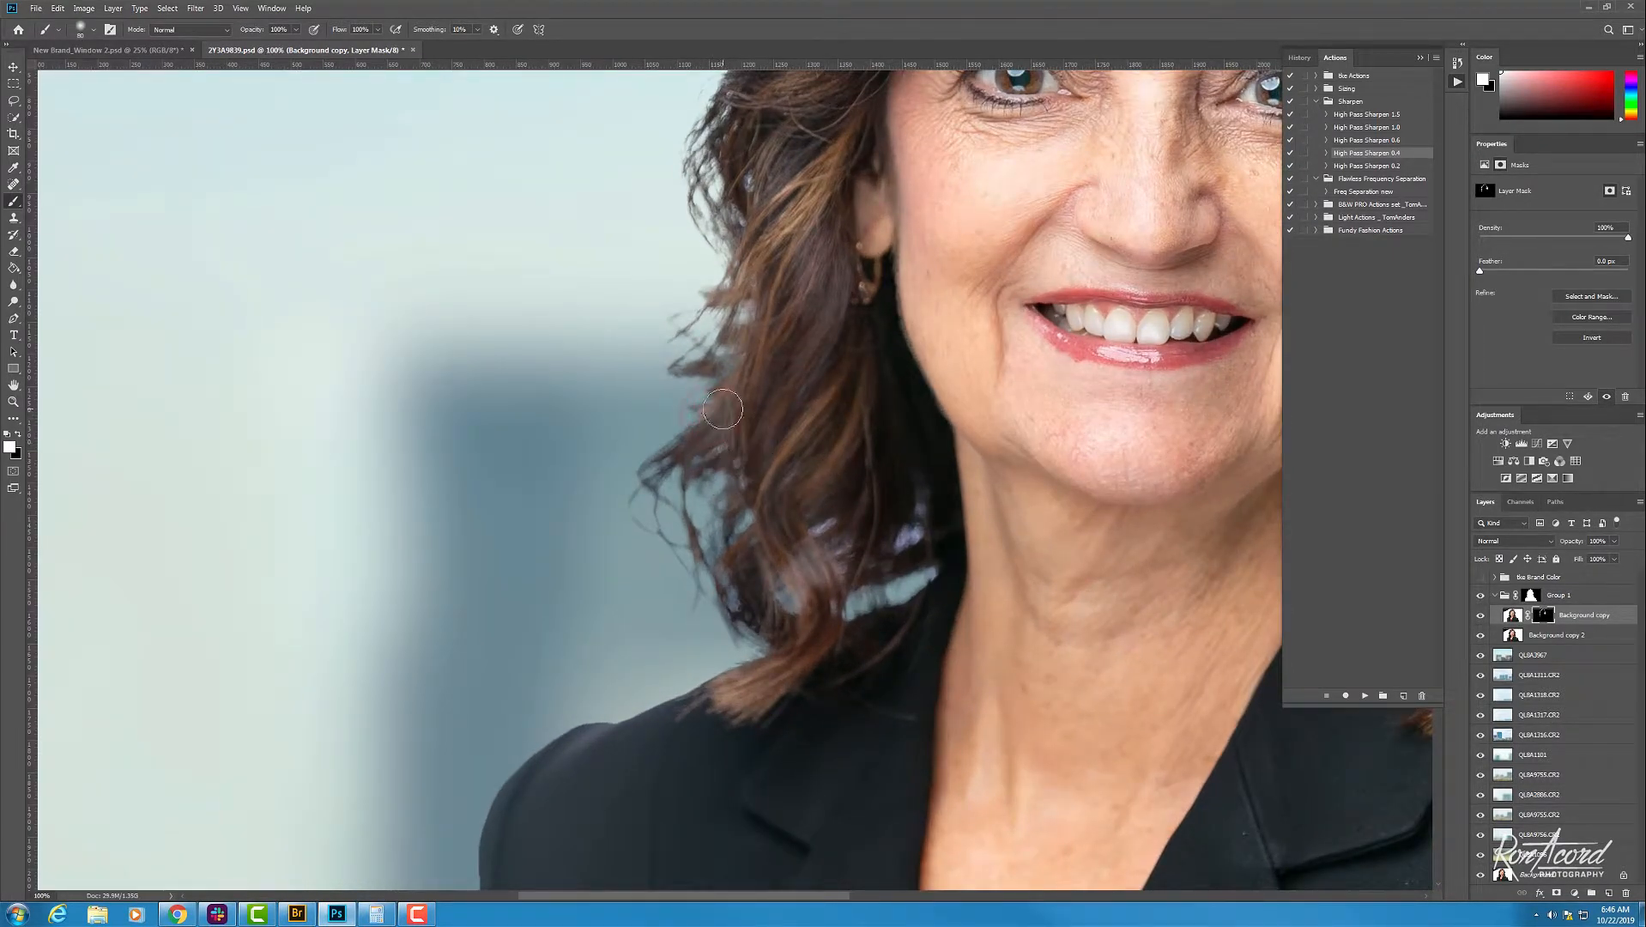
click(732, 394)
click(694, 429)
key(ctrl+plus)
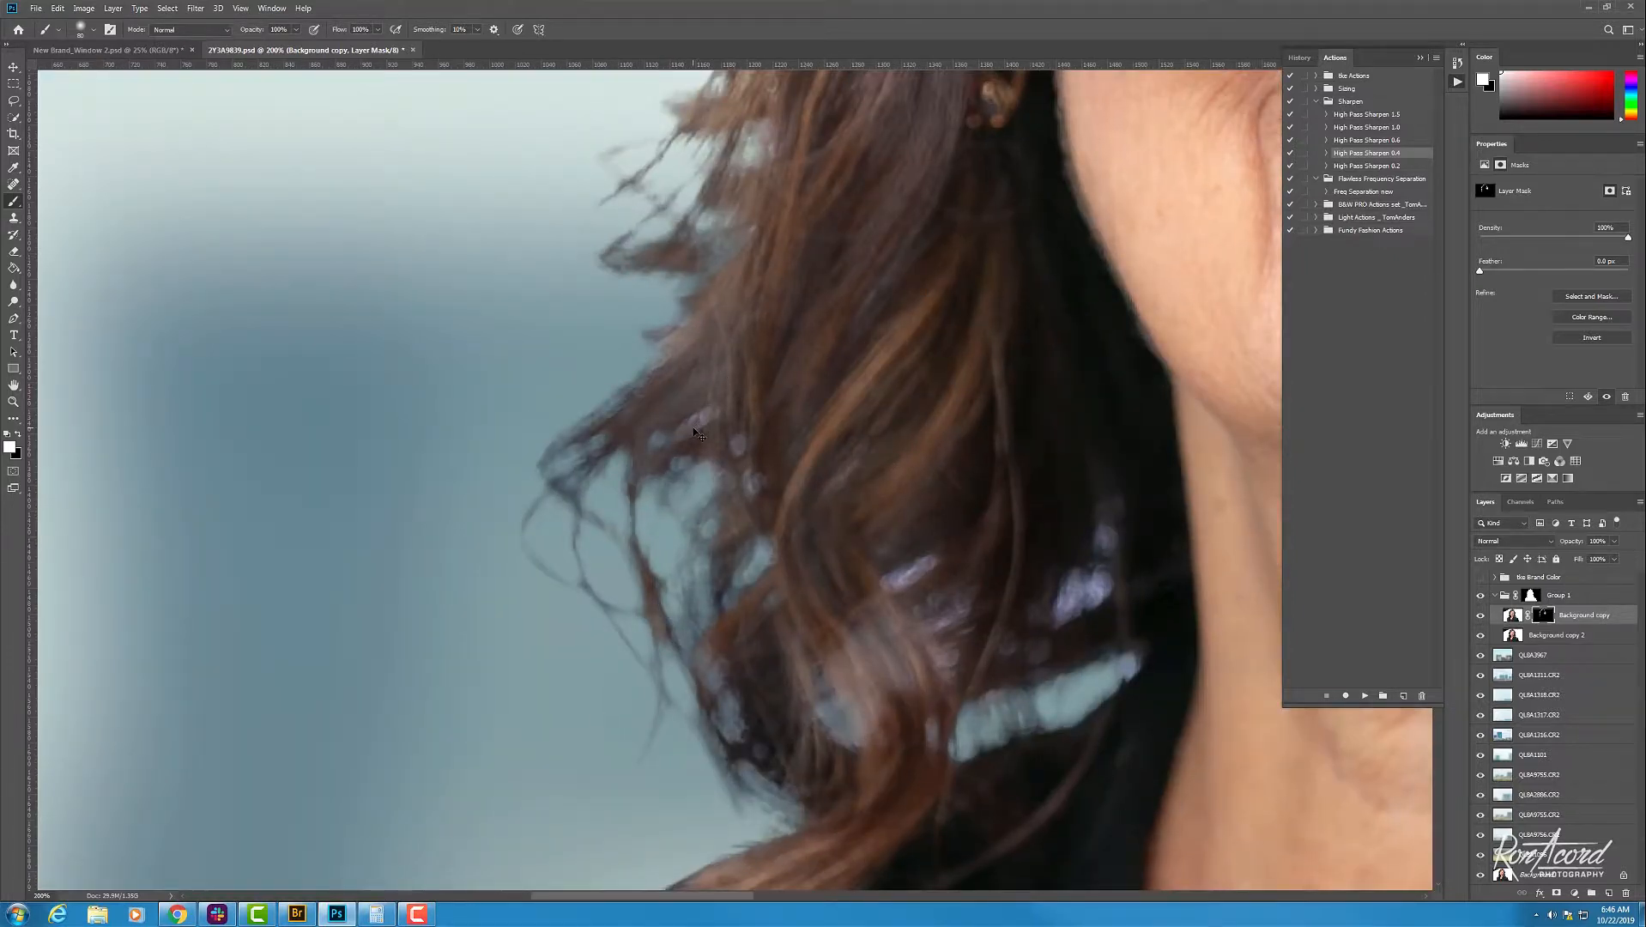
click(708, 360)
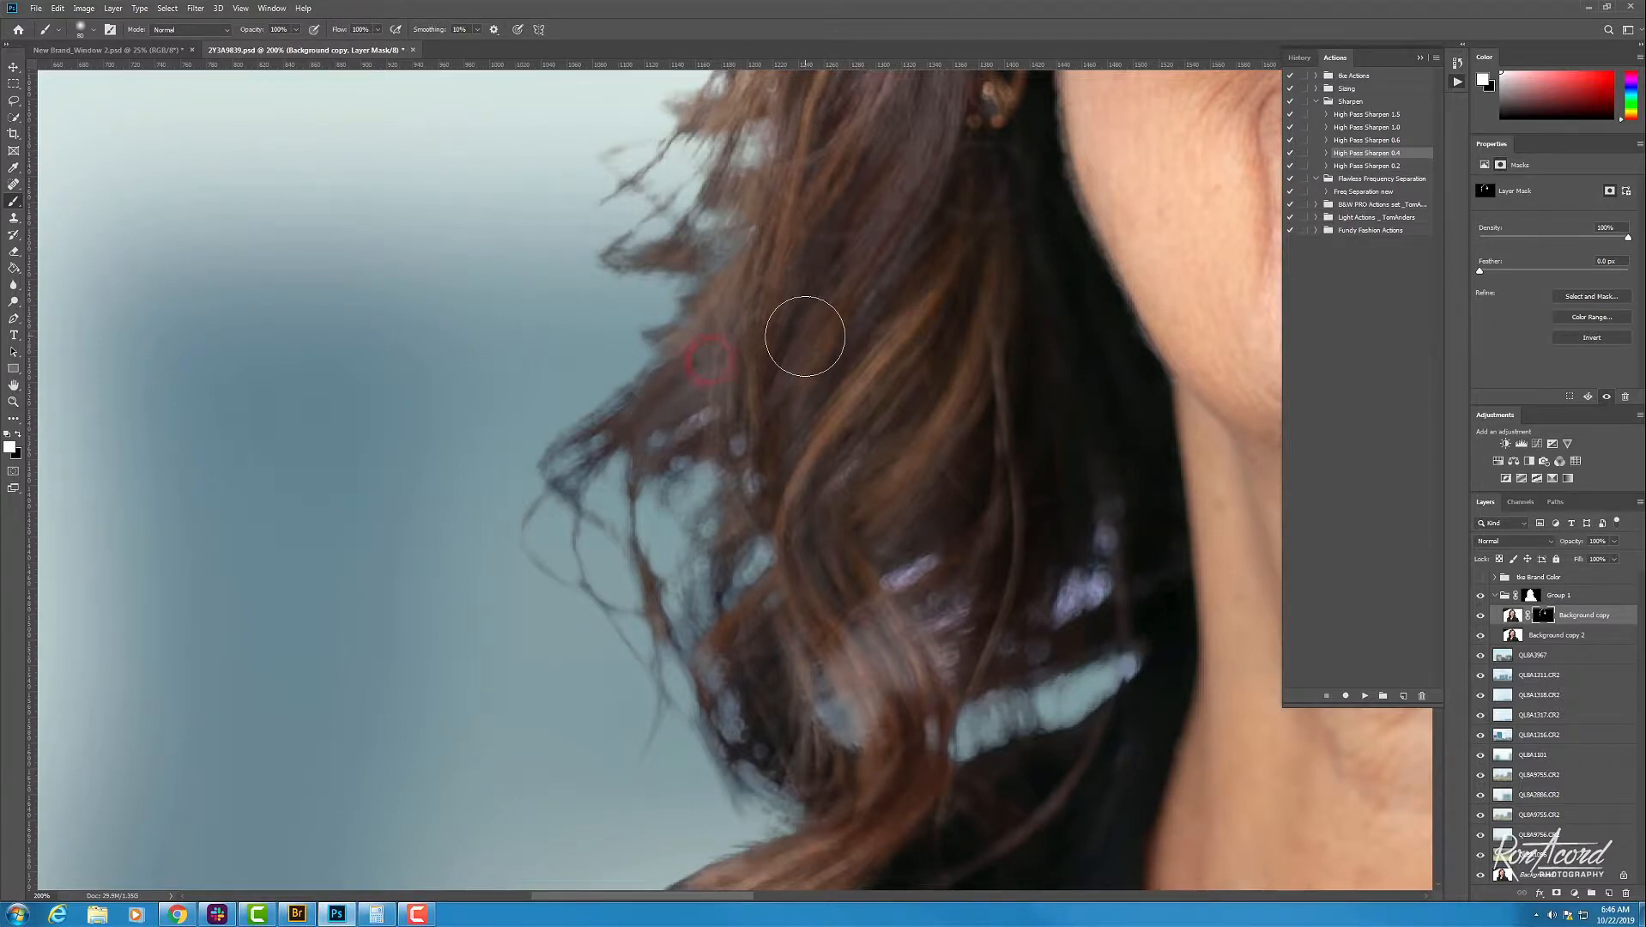
Step: Paint white on the mask over the lower image-right curls near the shoulder and check the whole hair outline
key(ctrl+minus)
drag(798, 412, 601, 487)
drag(871, 543, 628, 508)
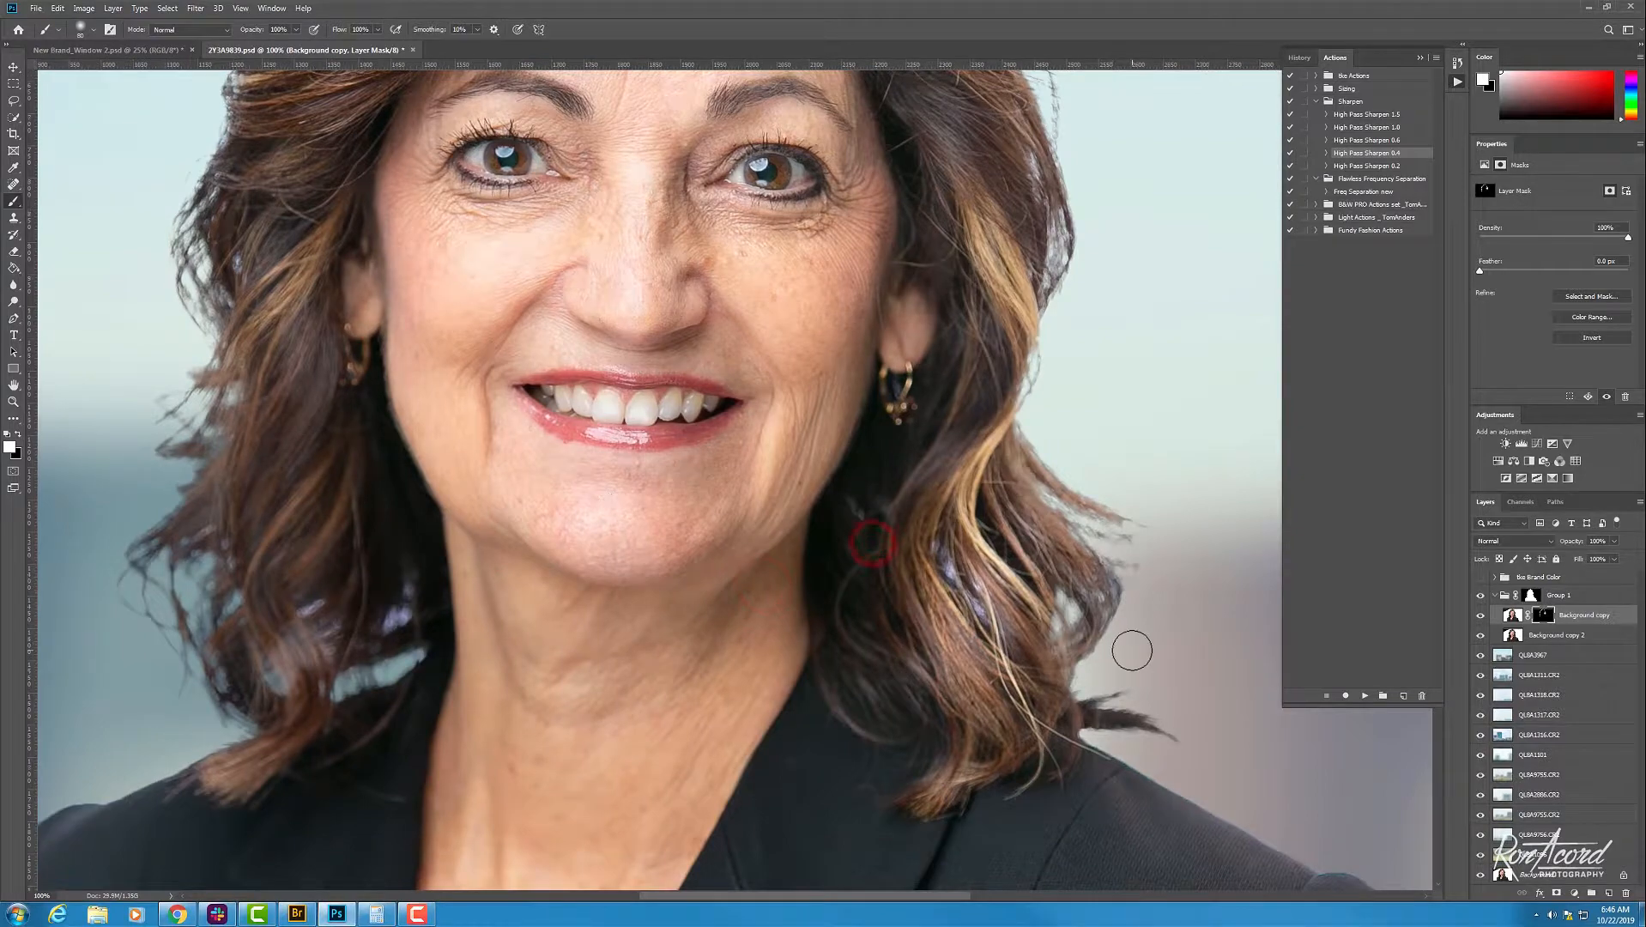
click(1064, 707)
mouse_move(939, 369)
mouse_down()
mouse_move(1010, 580)
mouse_move(965, 371)
mouse_up()
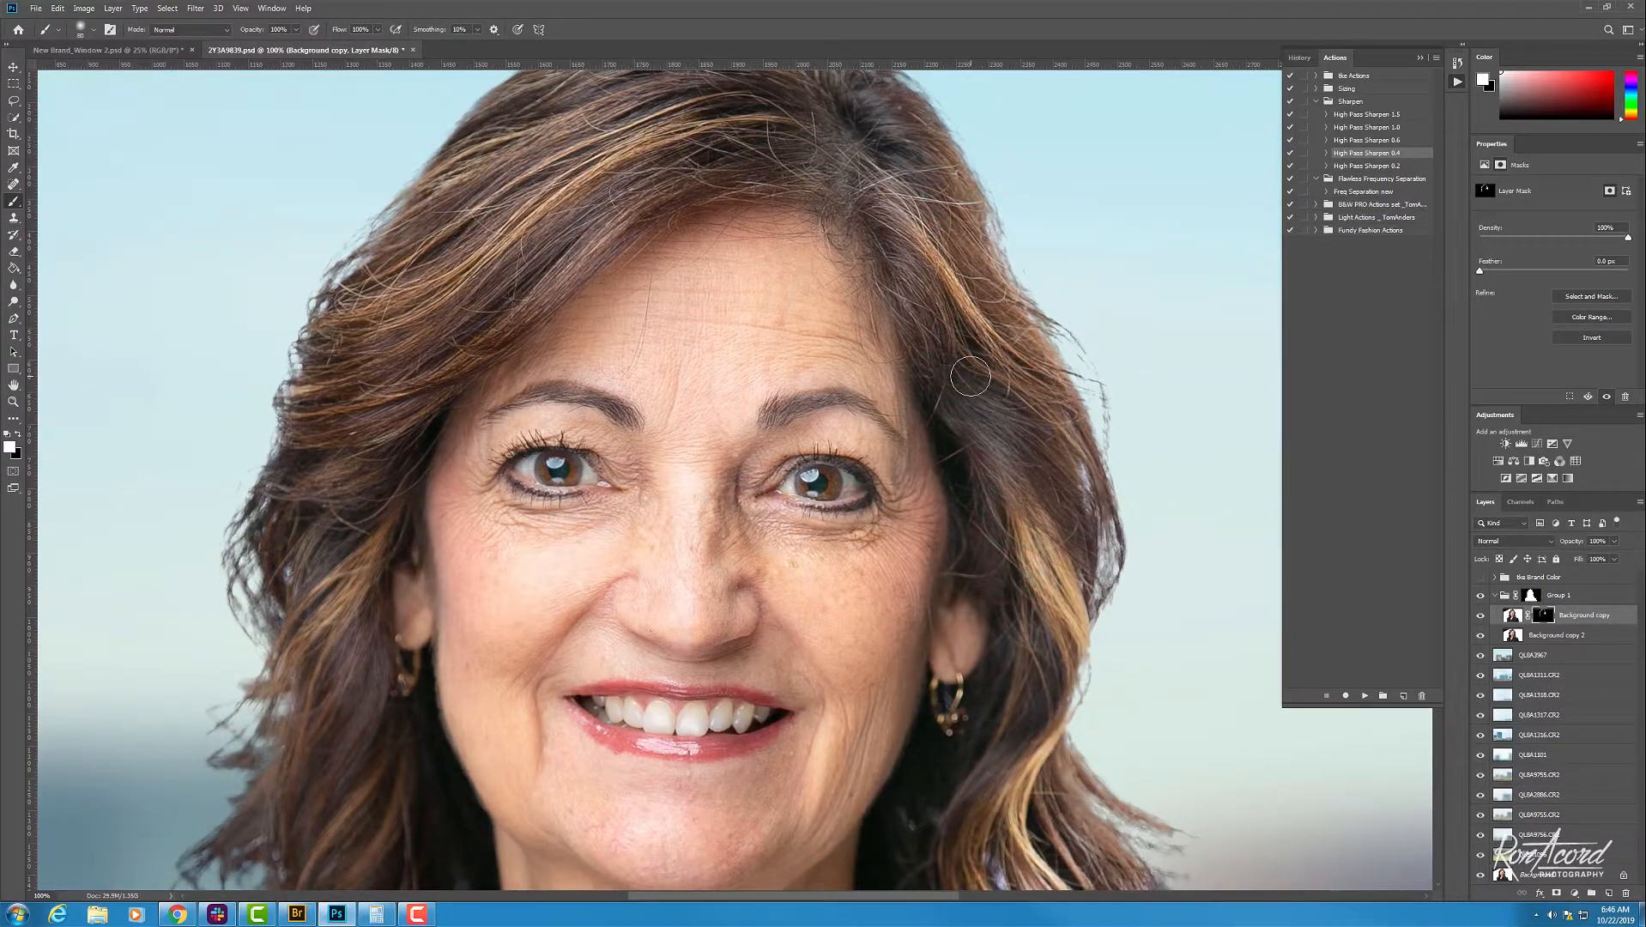
Step: Inspect the jacket's image-right shoulder up close and make the Background copy 2 layer active for retouching
key(ctrl+minus)
key(ctrl+minus)
key(ctrl+minus)
key(ctrl+plus)
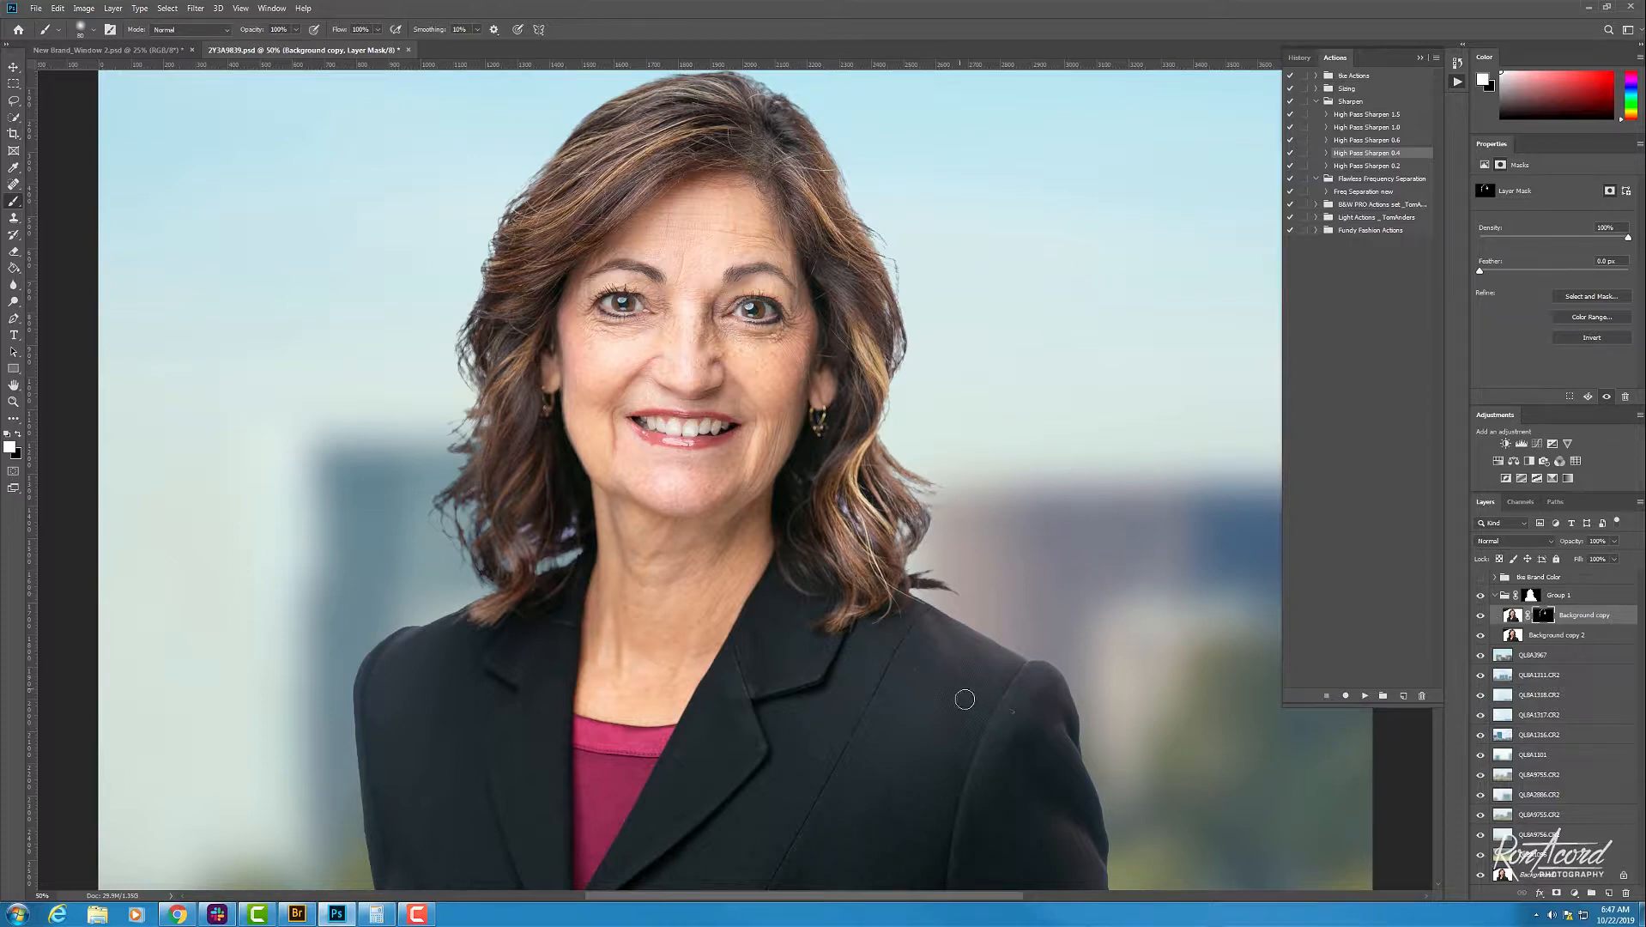
key(z)
drag(1015, 718, 1012, 727)
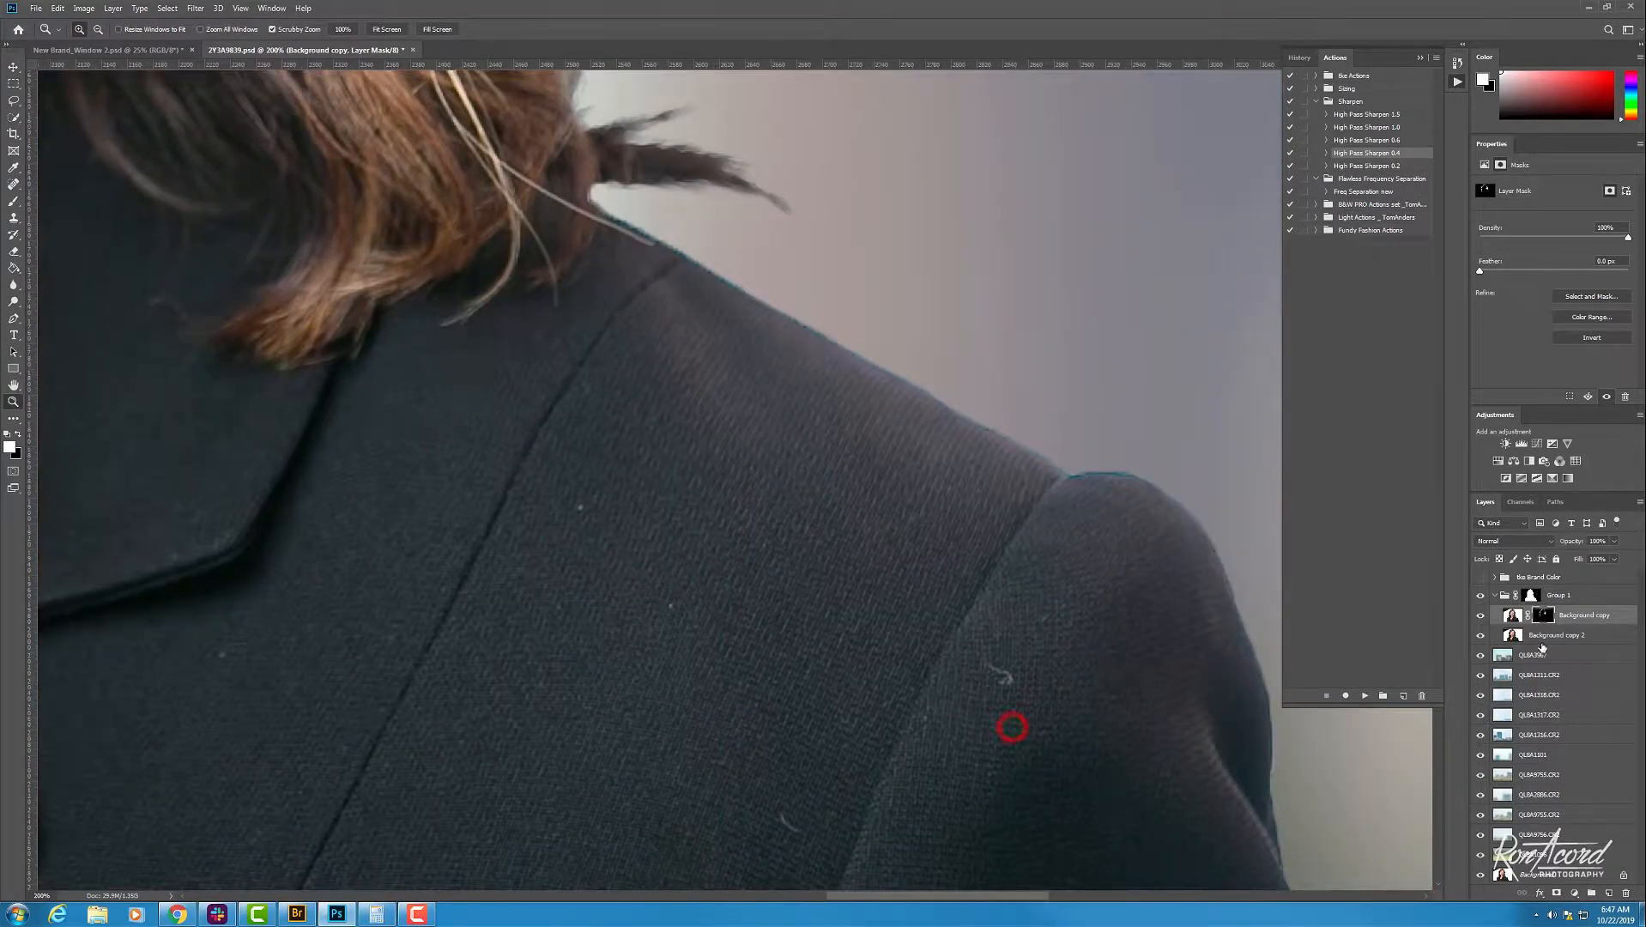
click(1545, 635)
key(ctrl+minus)
key(ctrl+minus)
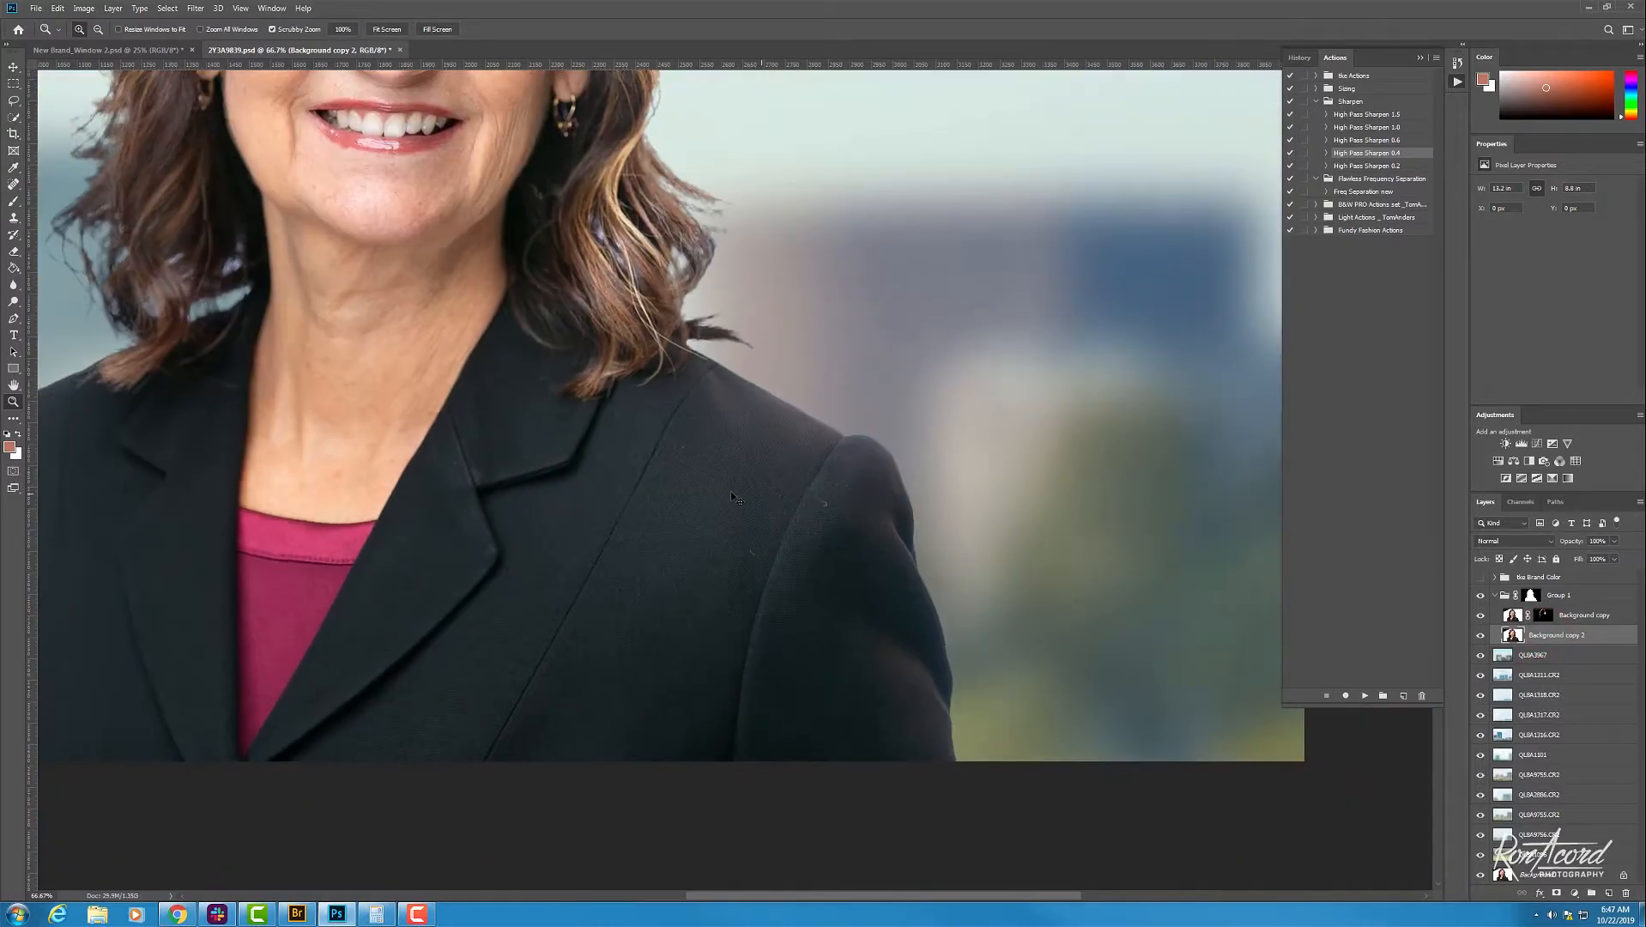
key(ctrl+minus)
drag(491, 396, 780, 592)
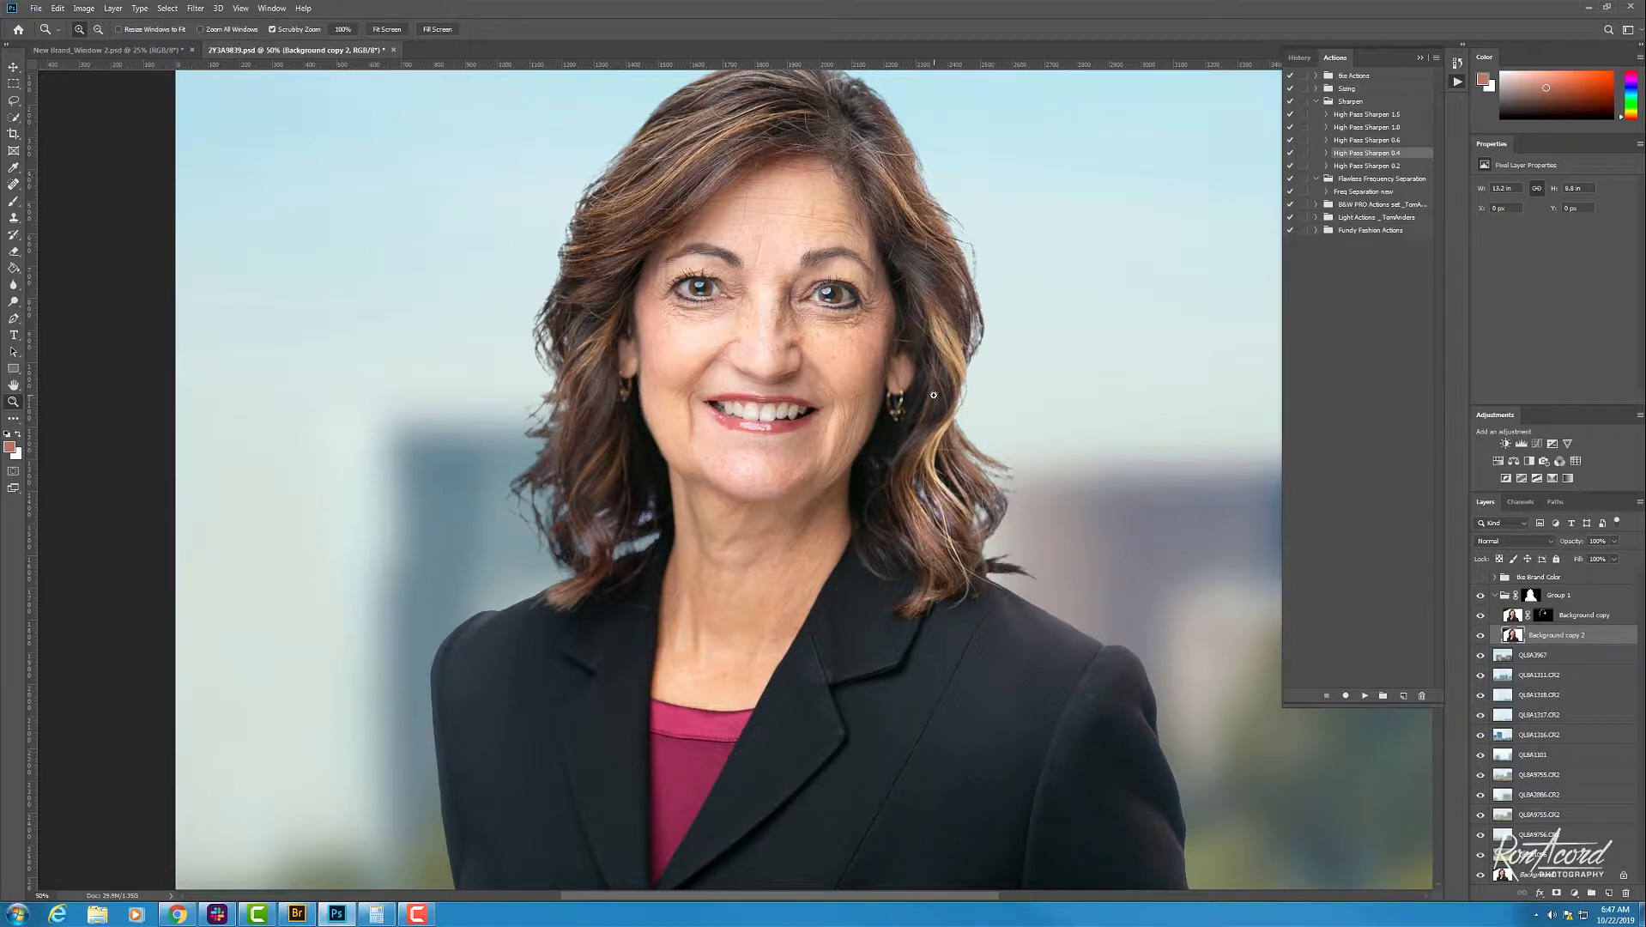
click(194, 9)
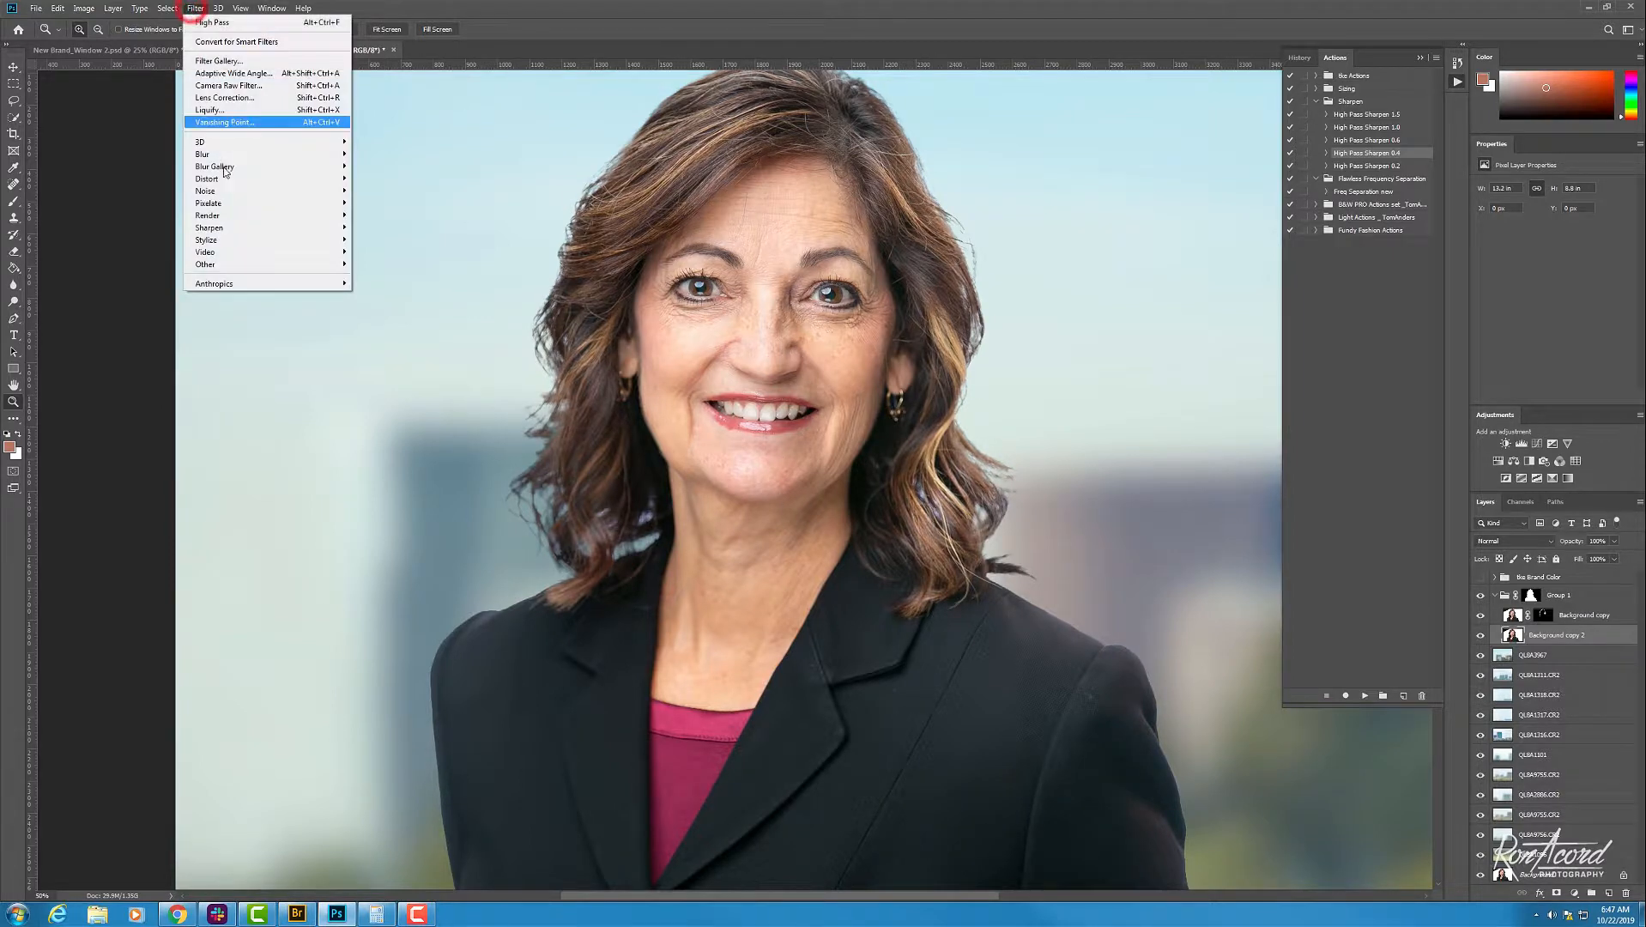
mouse_move(246, 286)
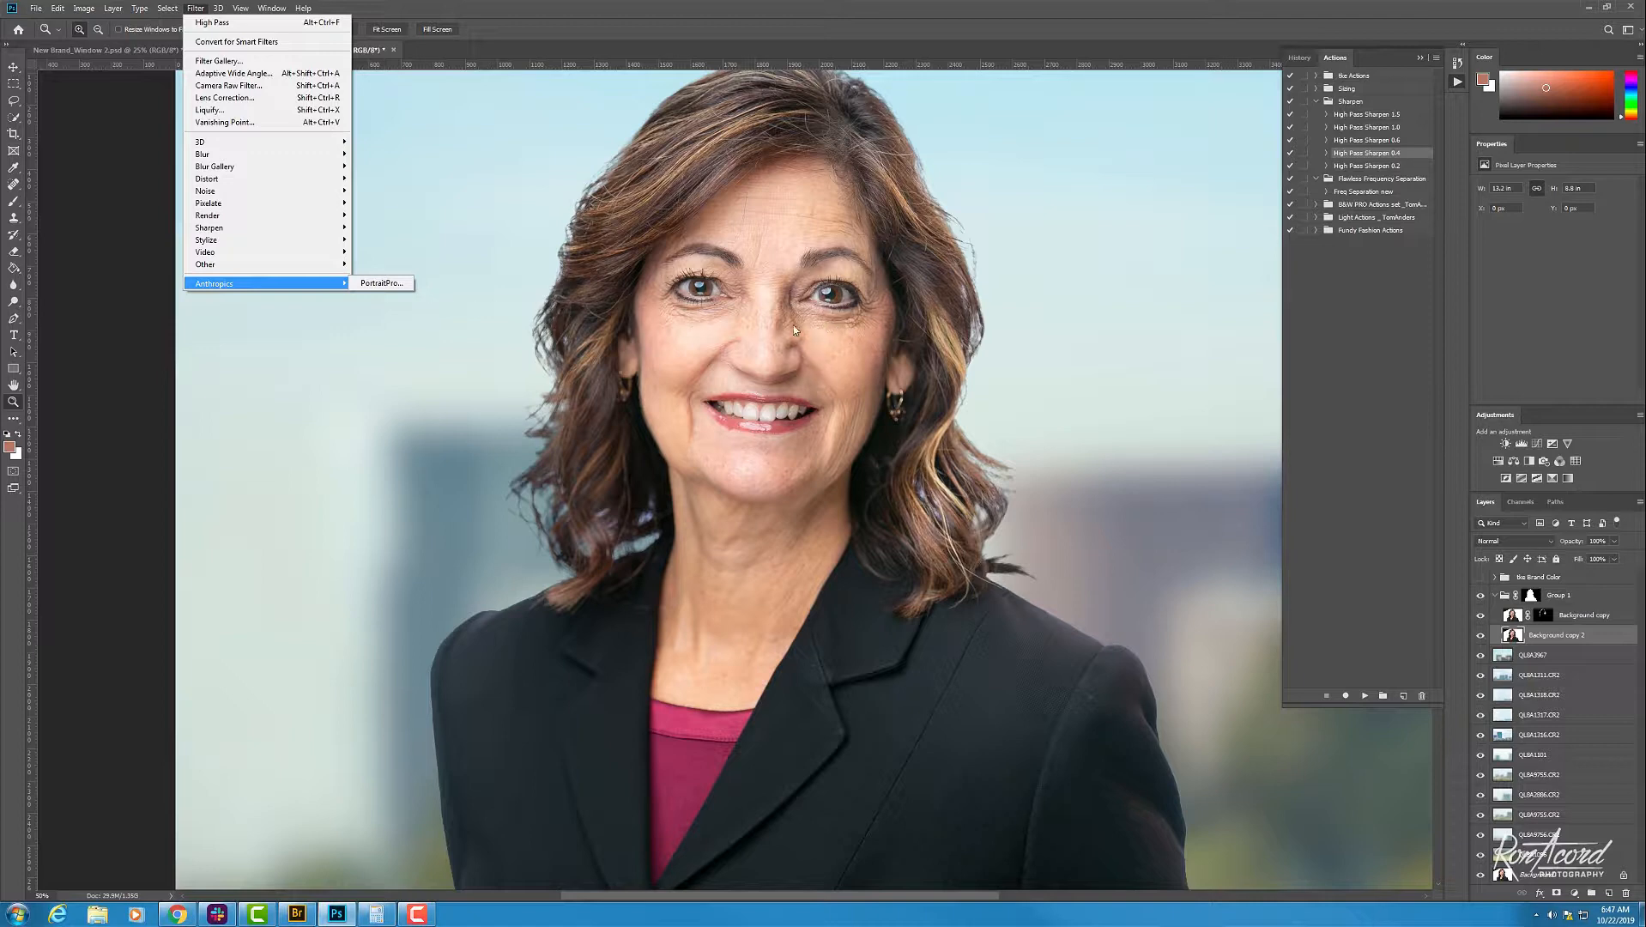
click(776, 249)
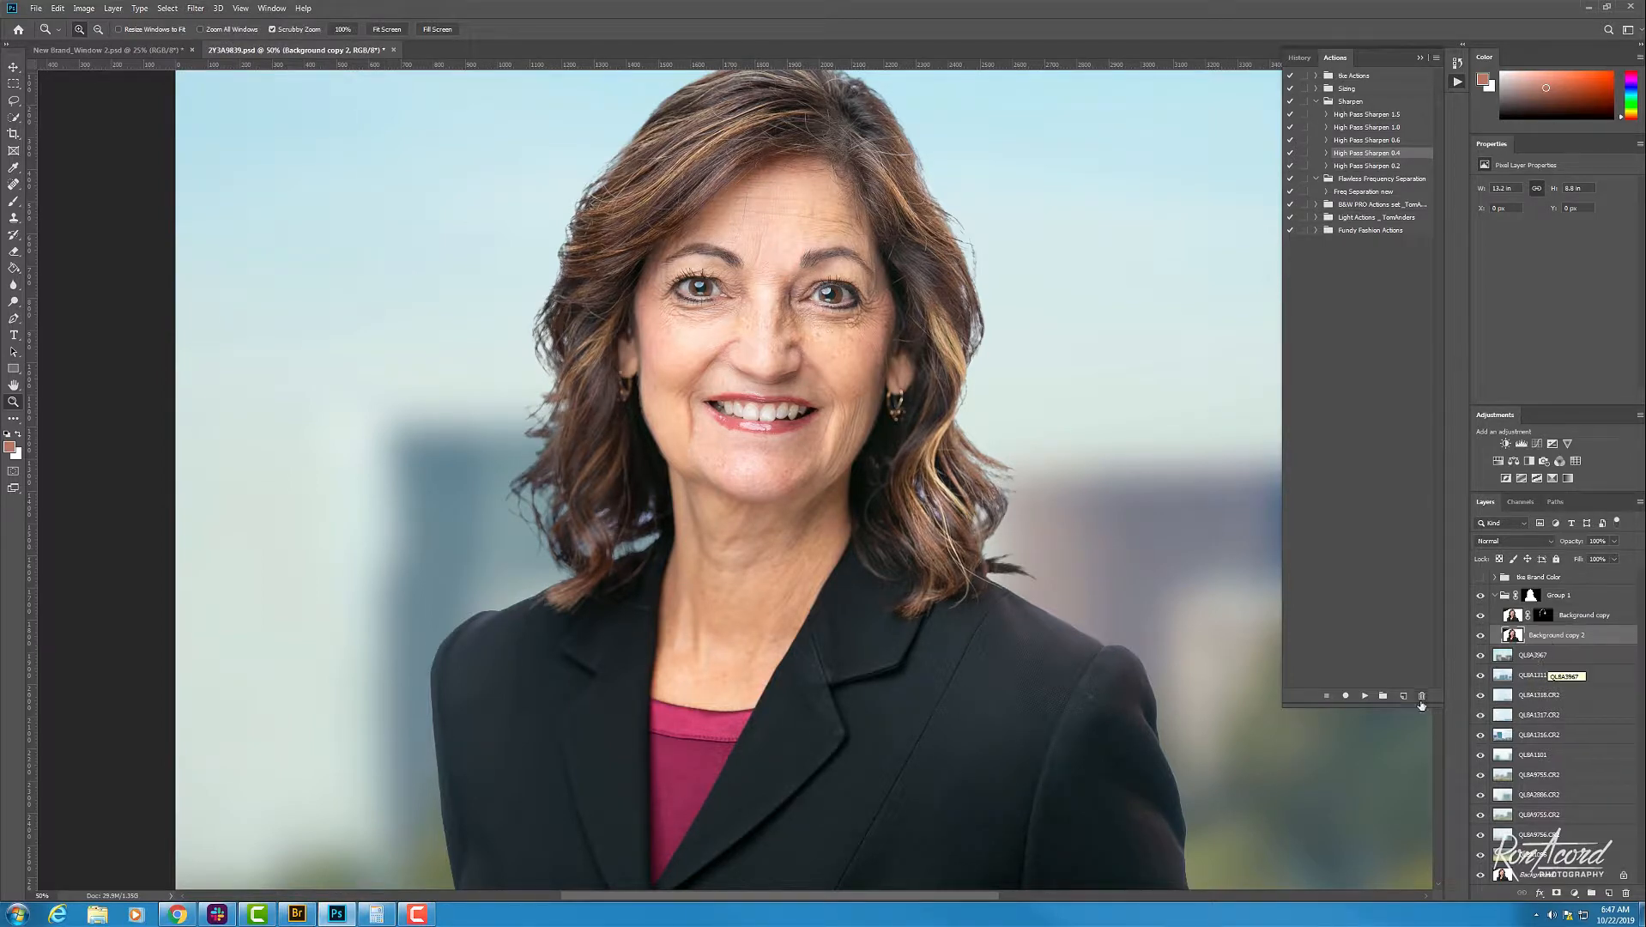
Step: Remove the lint from the image-right sleeve and shoulder with a small Content-Aware Spot Healing Brush
drag(1043, 678, 1098, 717)
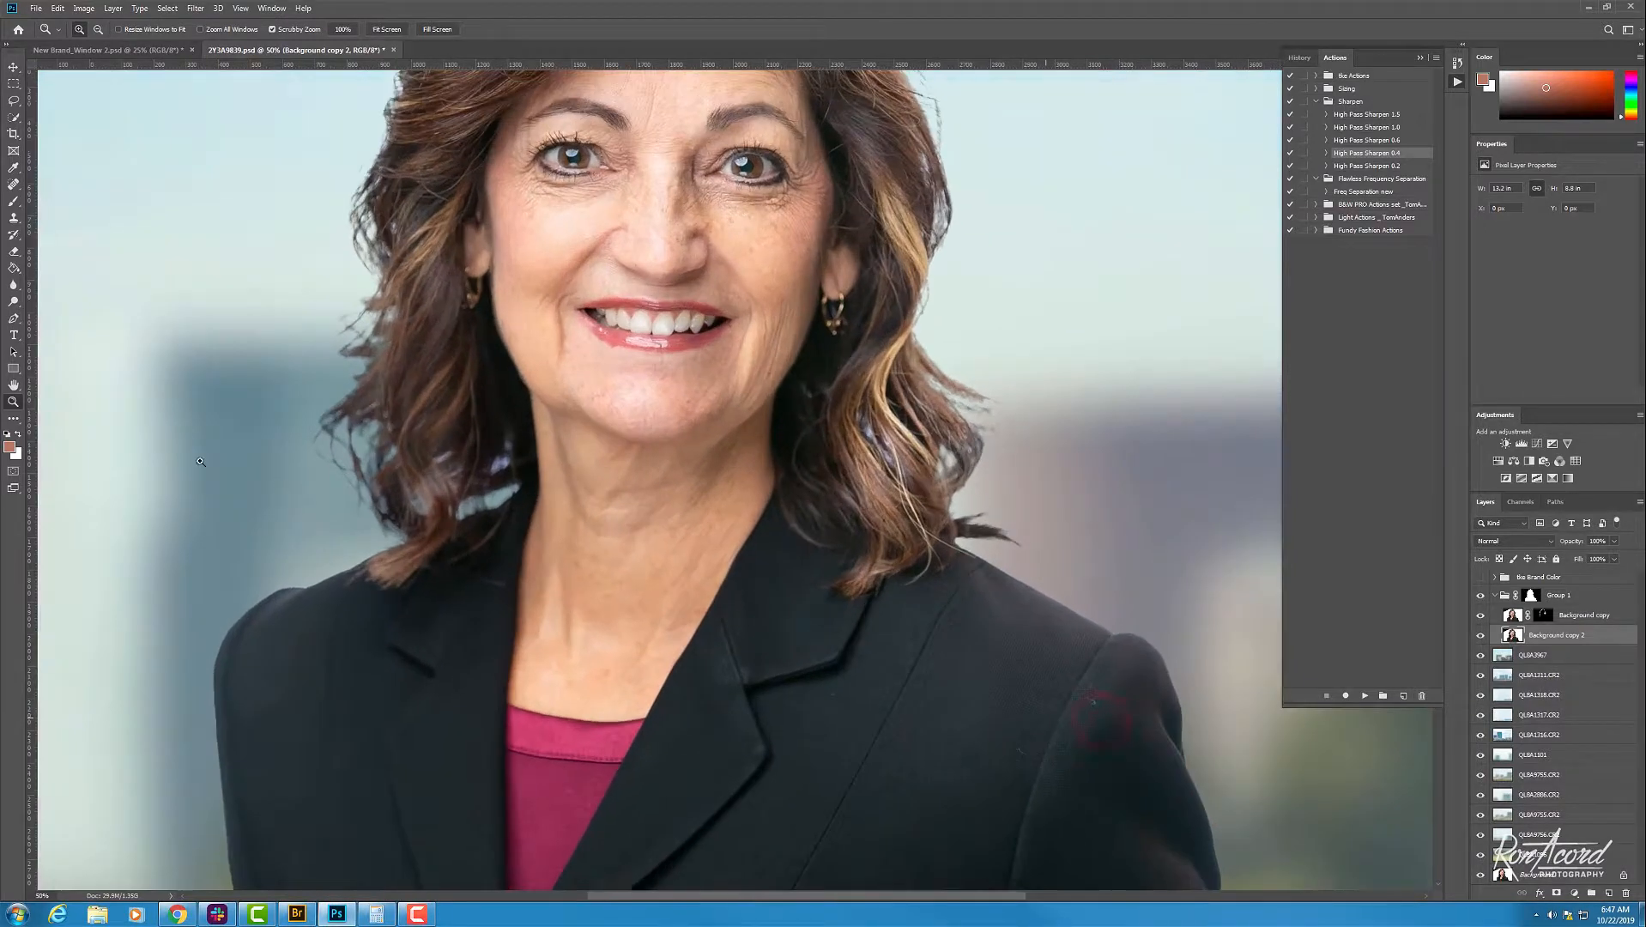
click(13, 184)
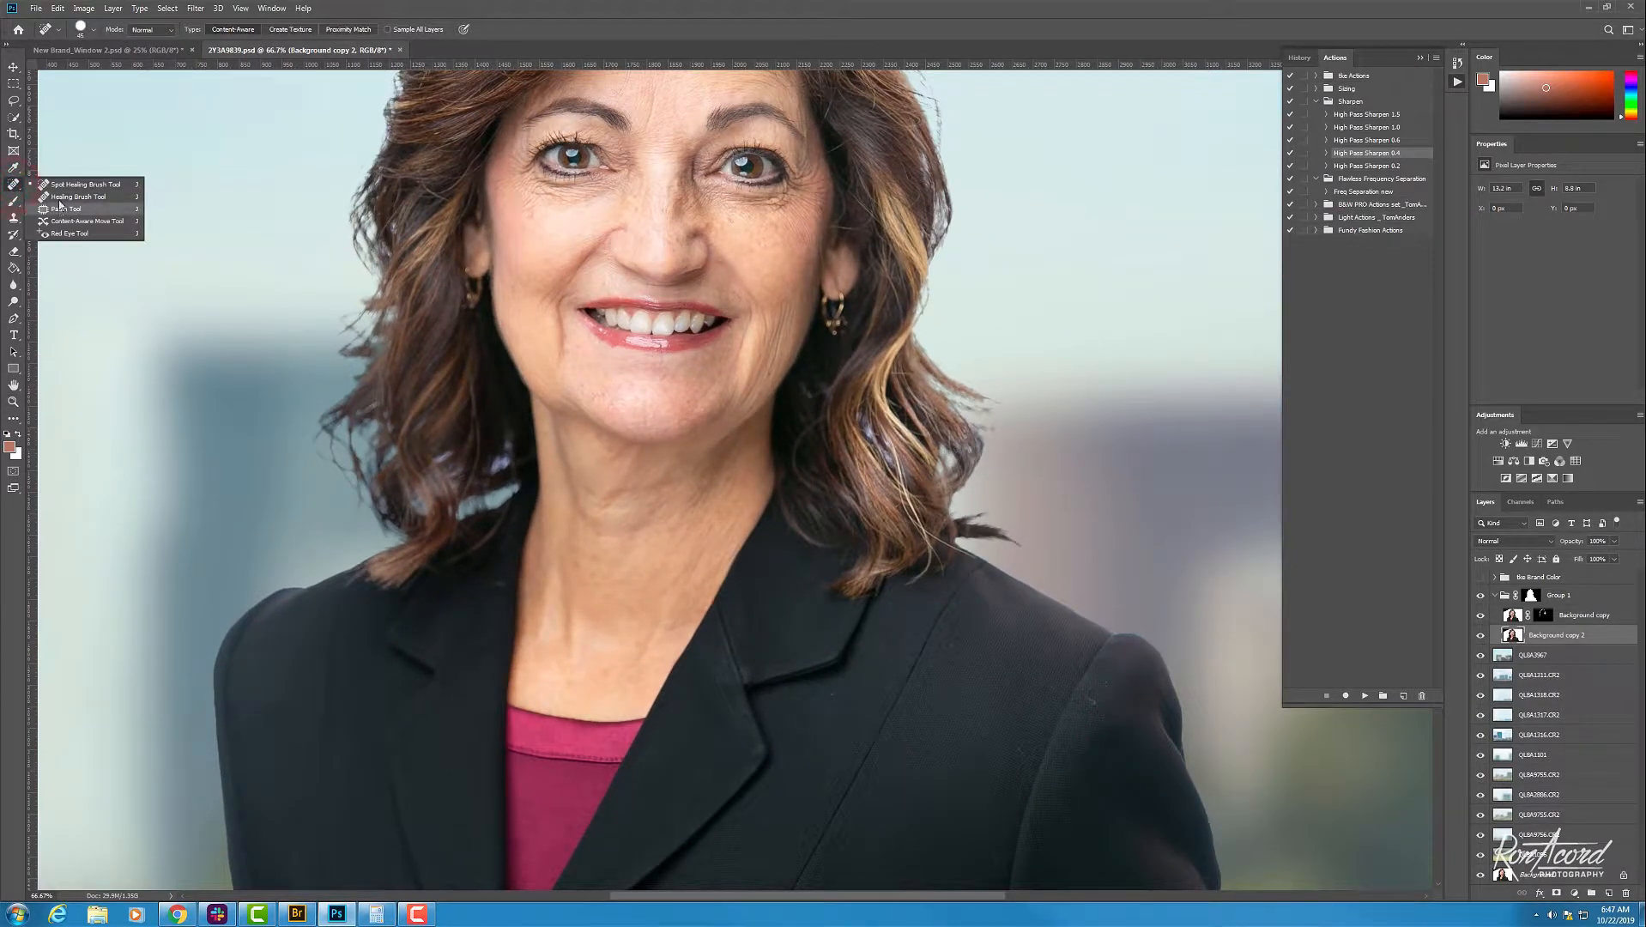
click(199, 245)
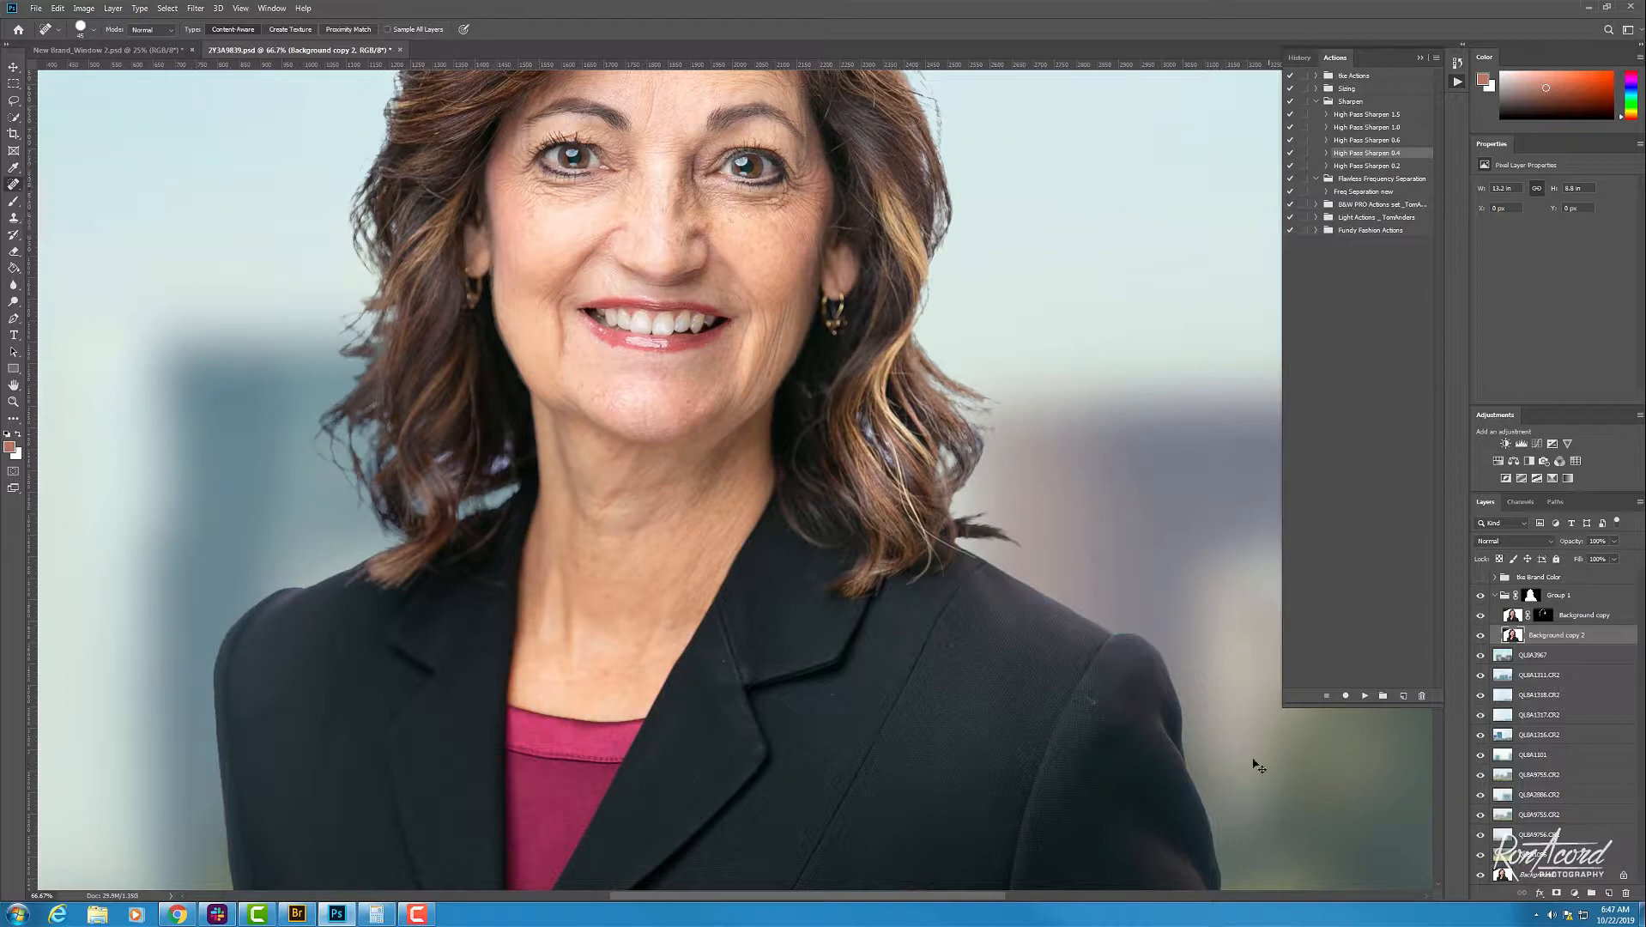
key(ctrl+plus)
drag(1105, 719, 863, 481)
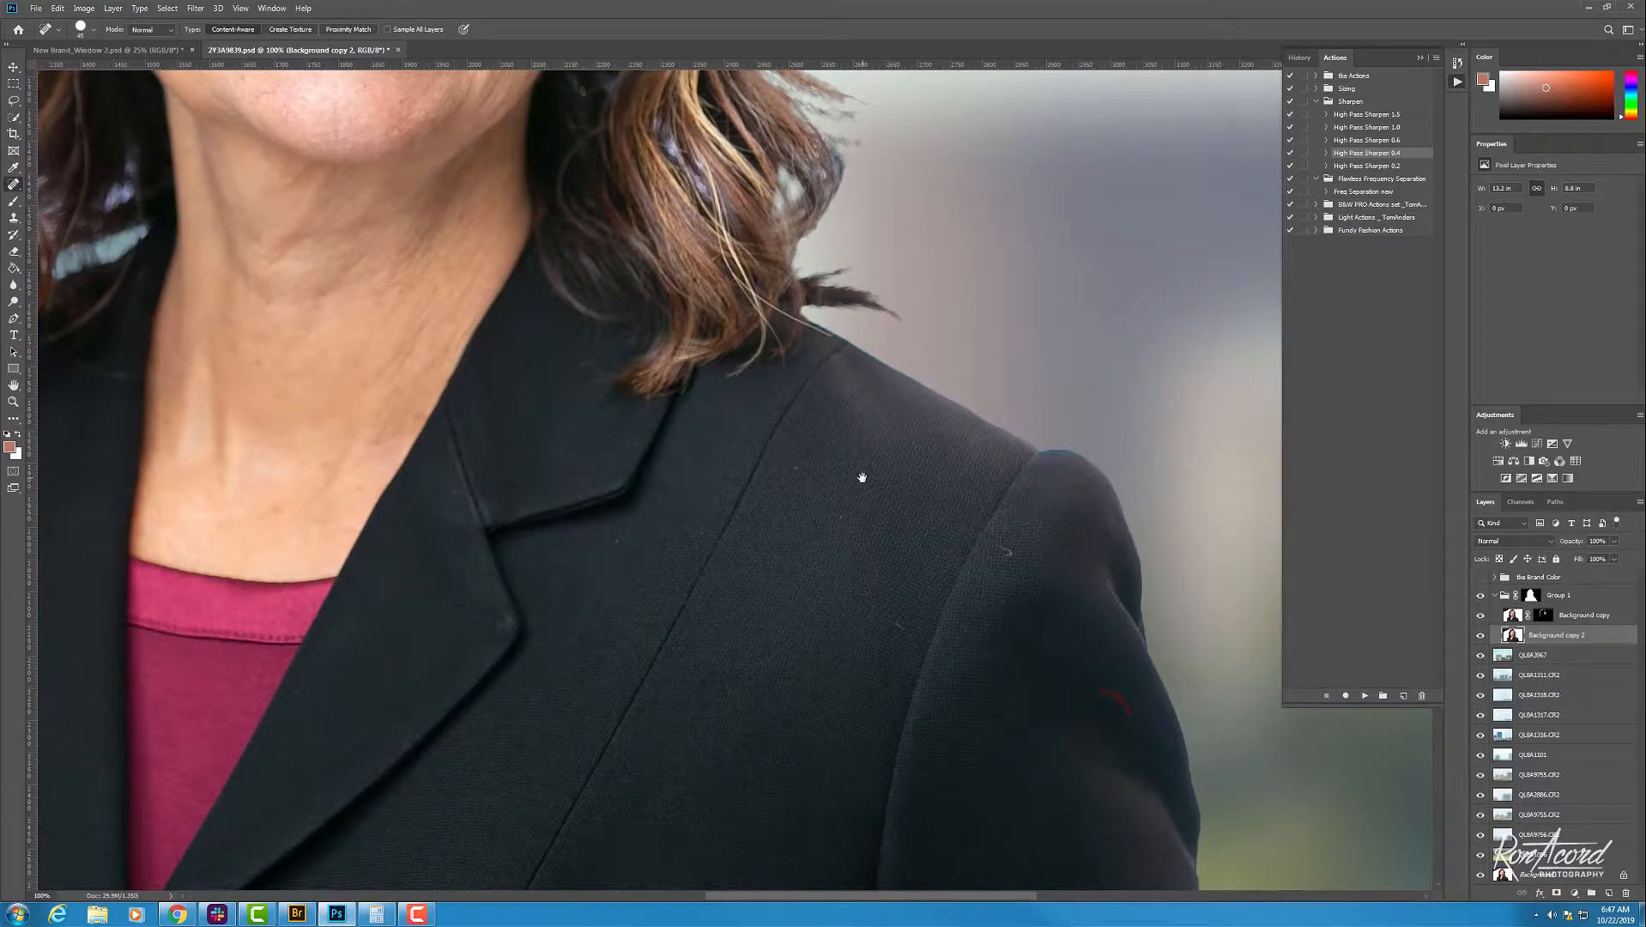
key(bracketleft)
key(bracketleft)
drag(998, 545, 997, 545)
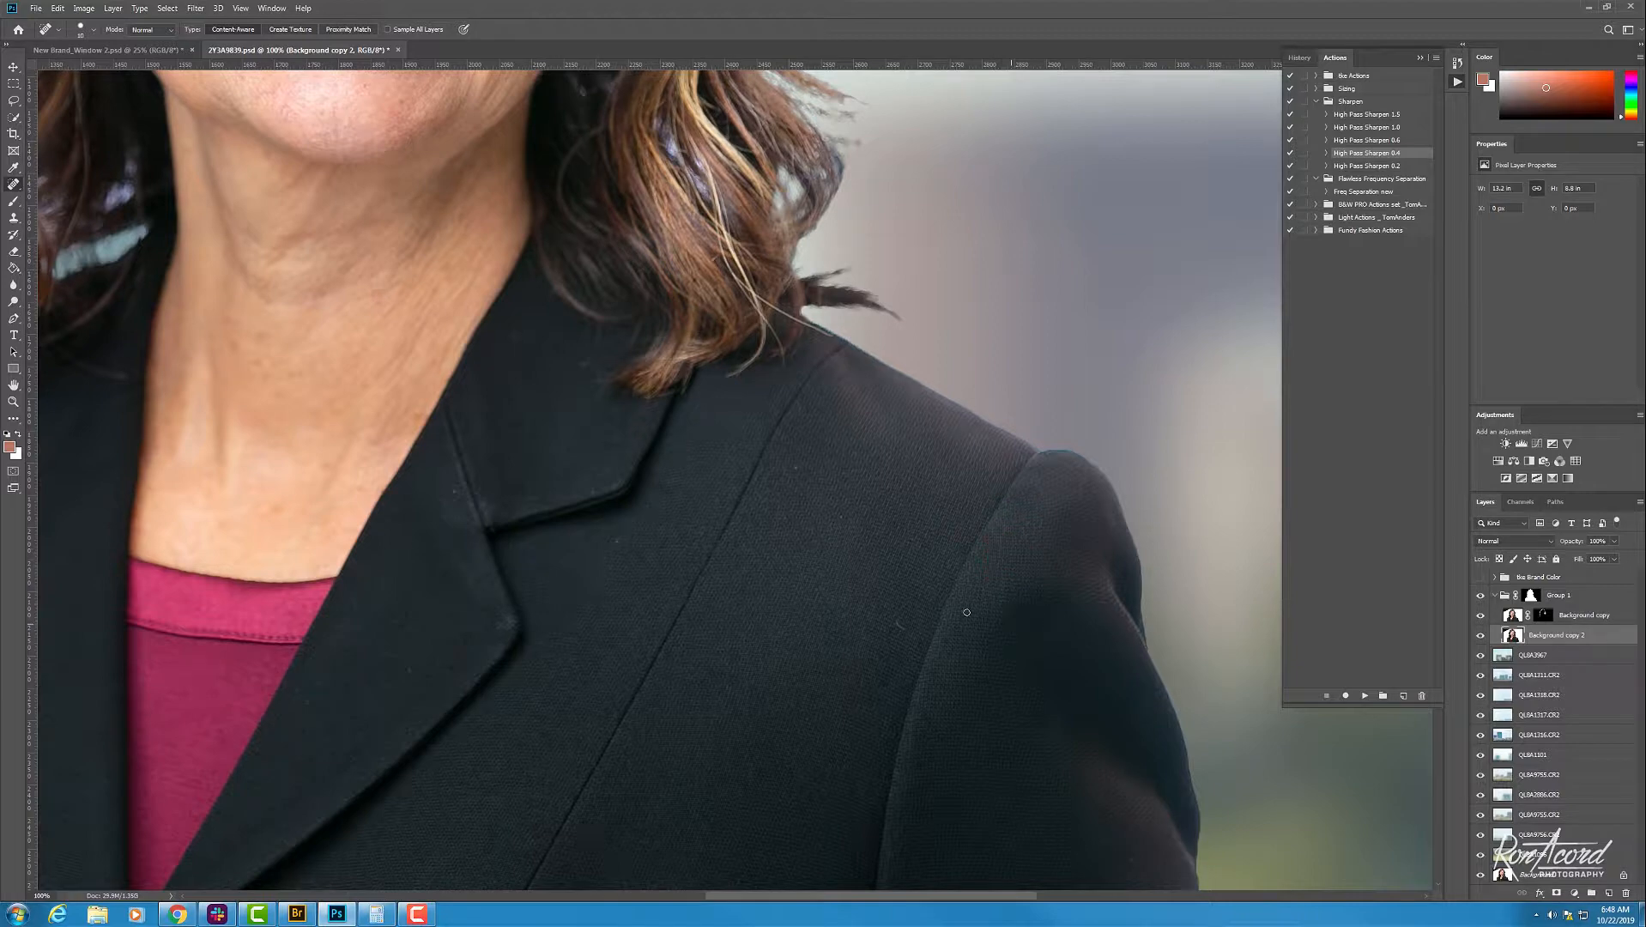
click(908, 630)
Step: Heal the specks on the image-right lapel and collar and the stray hair lying across that shoulder
drag(717, 646, 1039, 764)
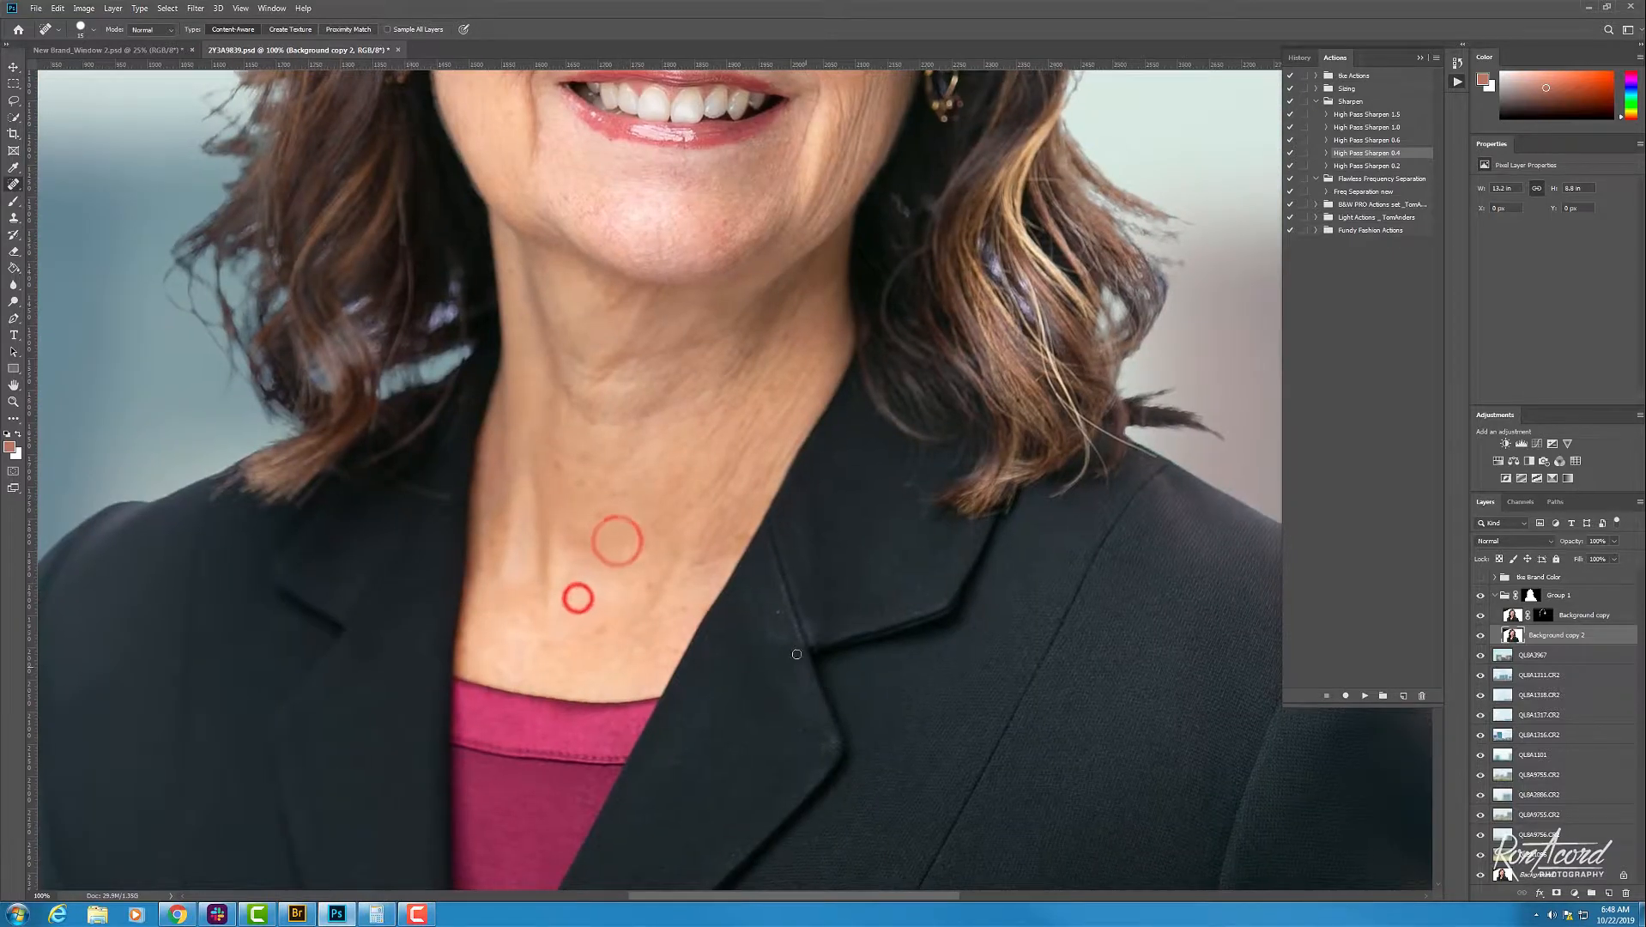
click(777, 611)
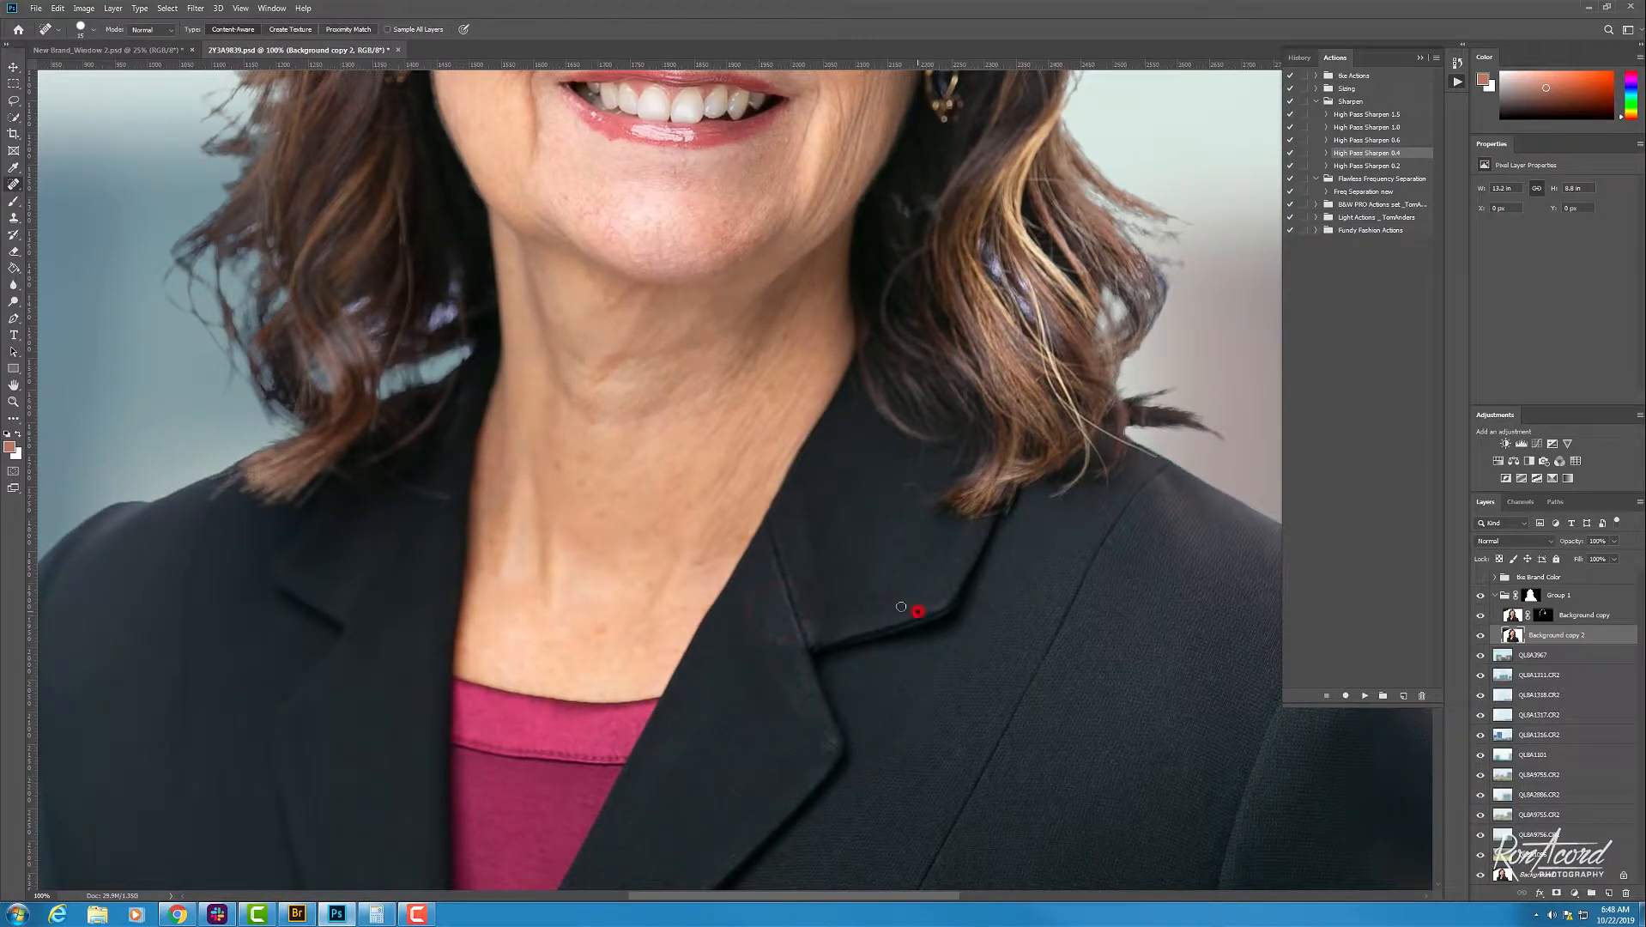
click(836, 456)
drag(911, 485, 927, 581)
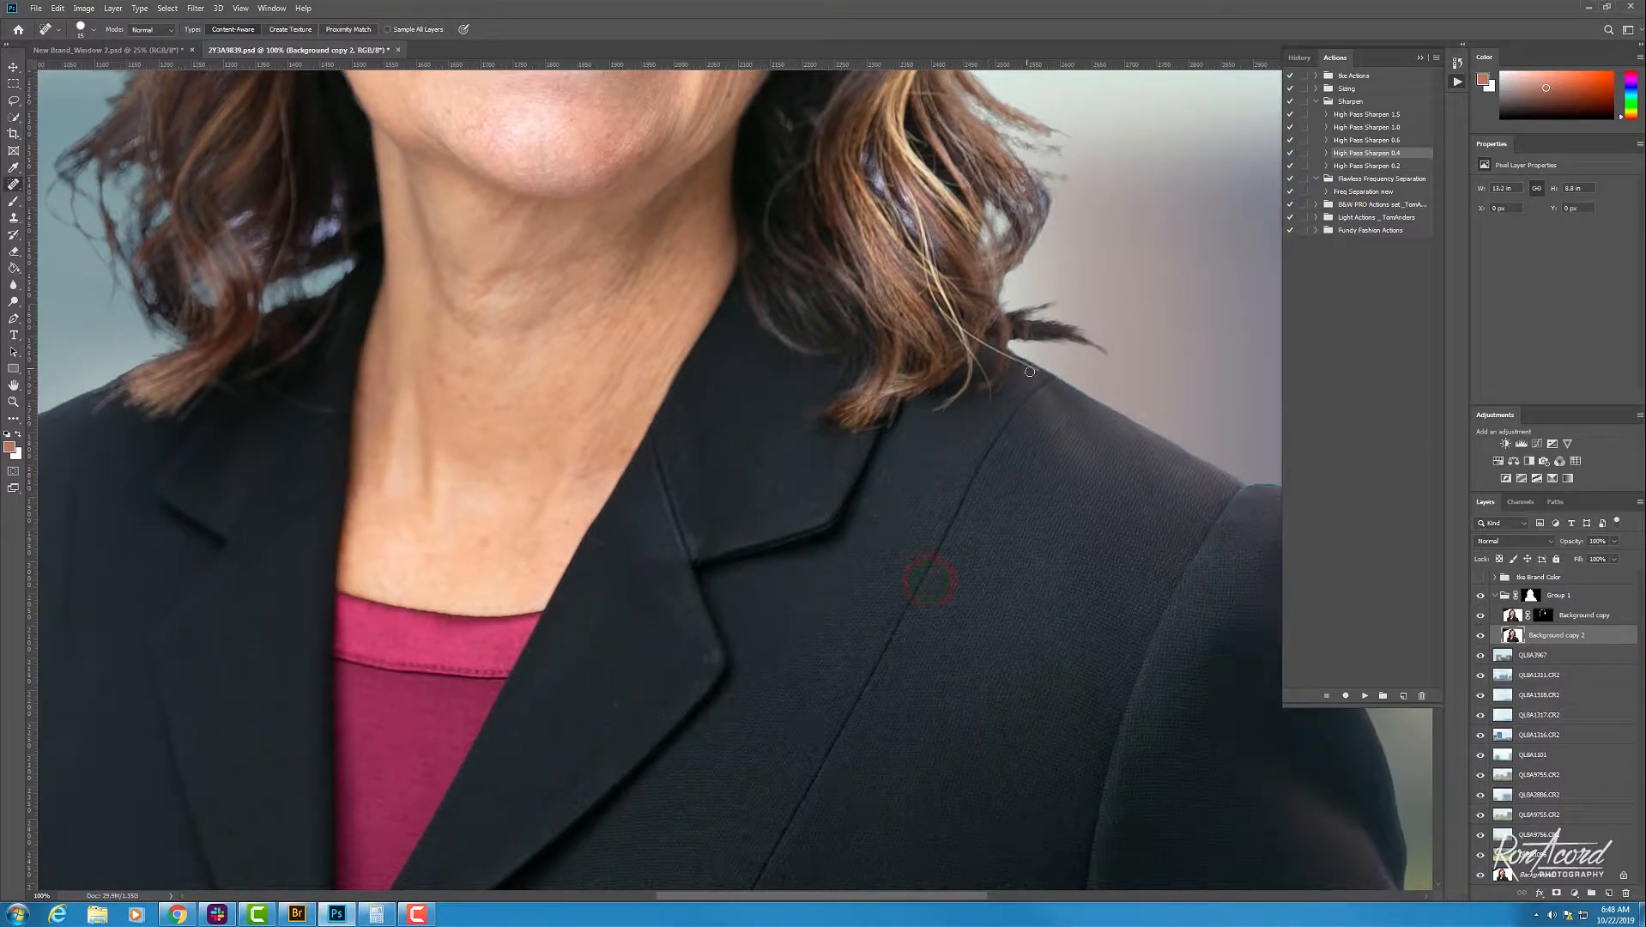
drag(1040, 369, 997, 350)
drag(966, 512, 829, 357)
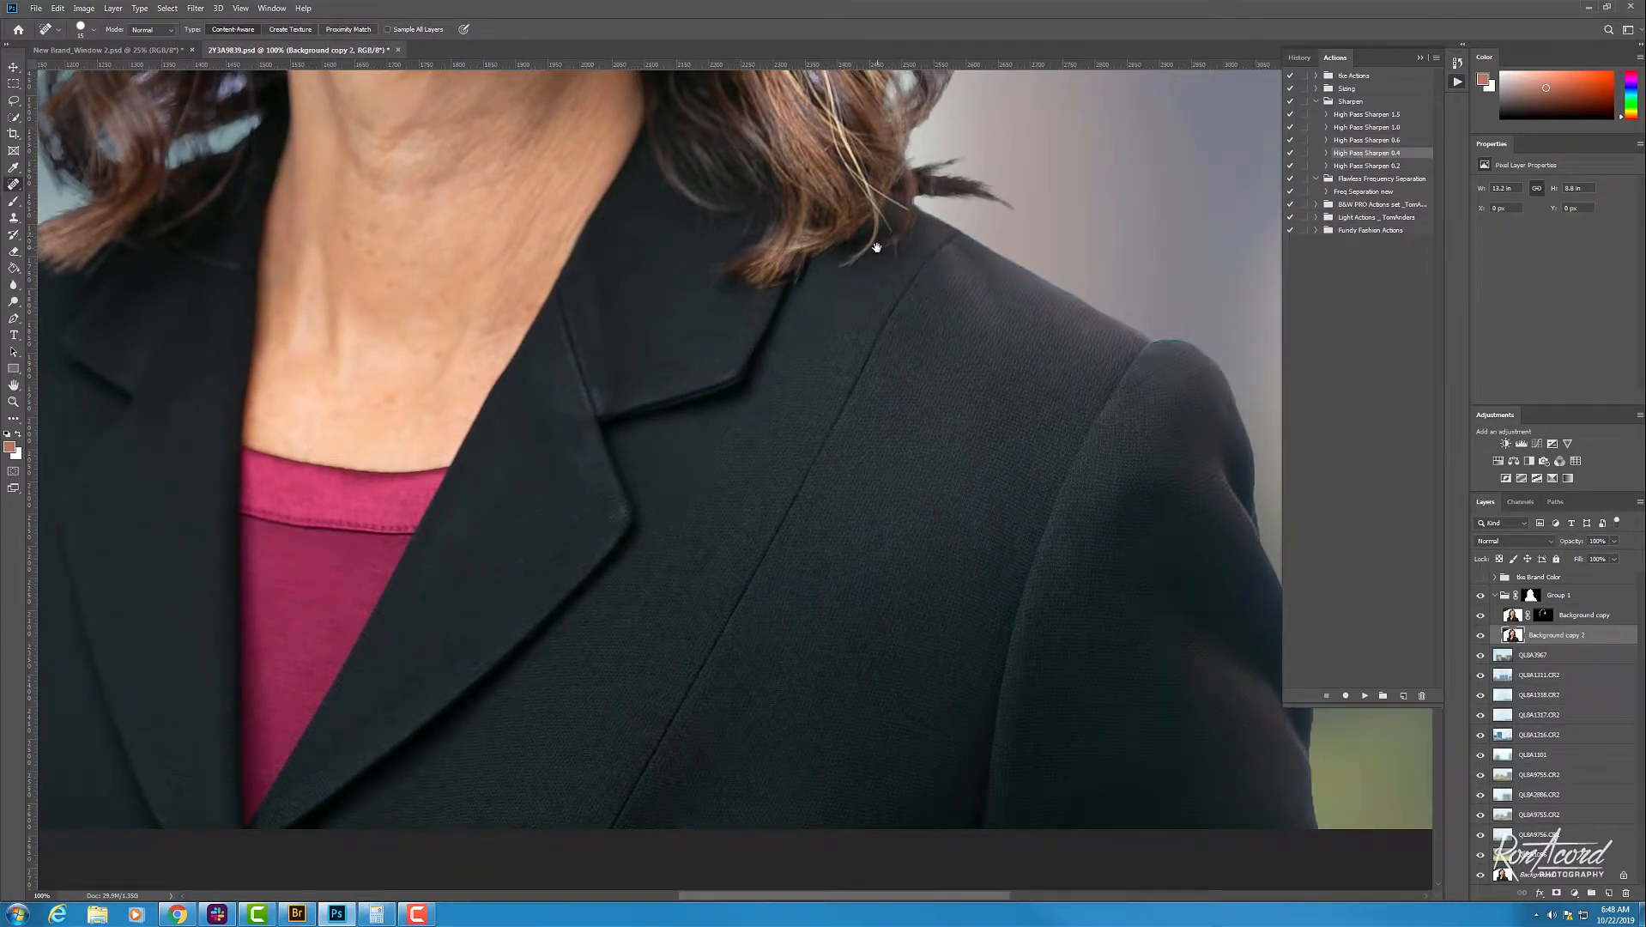
Step: Spot-heal the remaining lint on the lower lapel and on the image-left collar and jacket front
drag(753, 338, 852, 330)
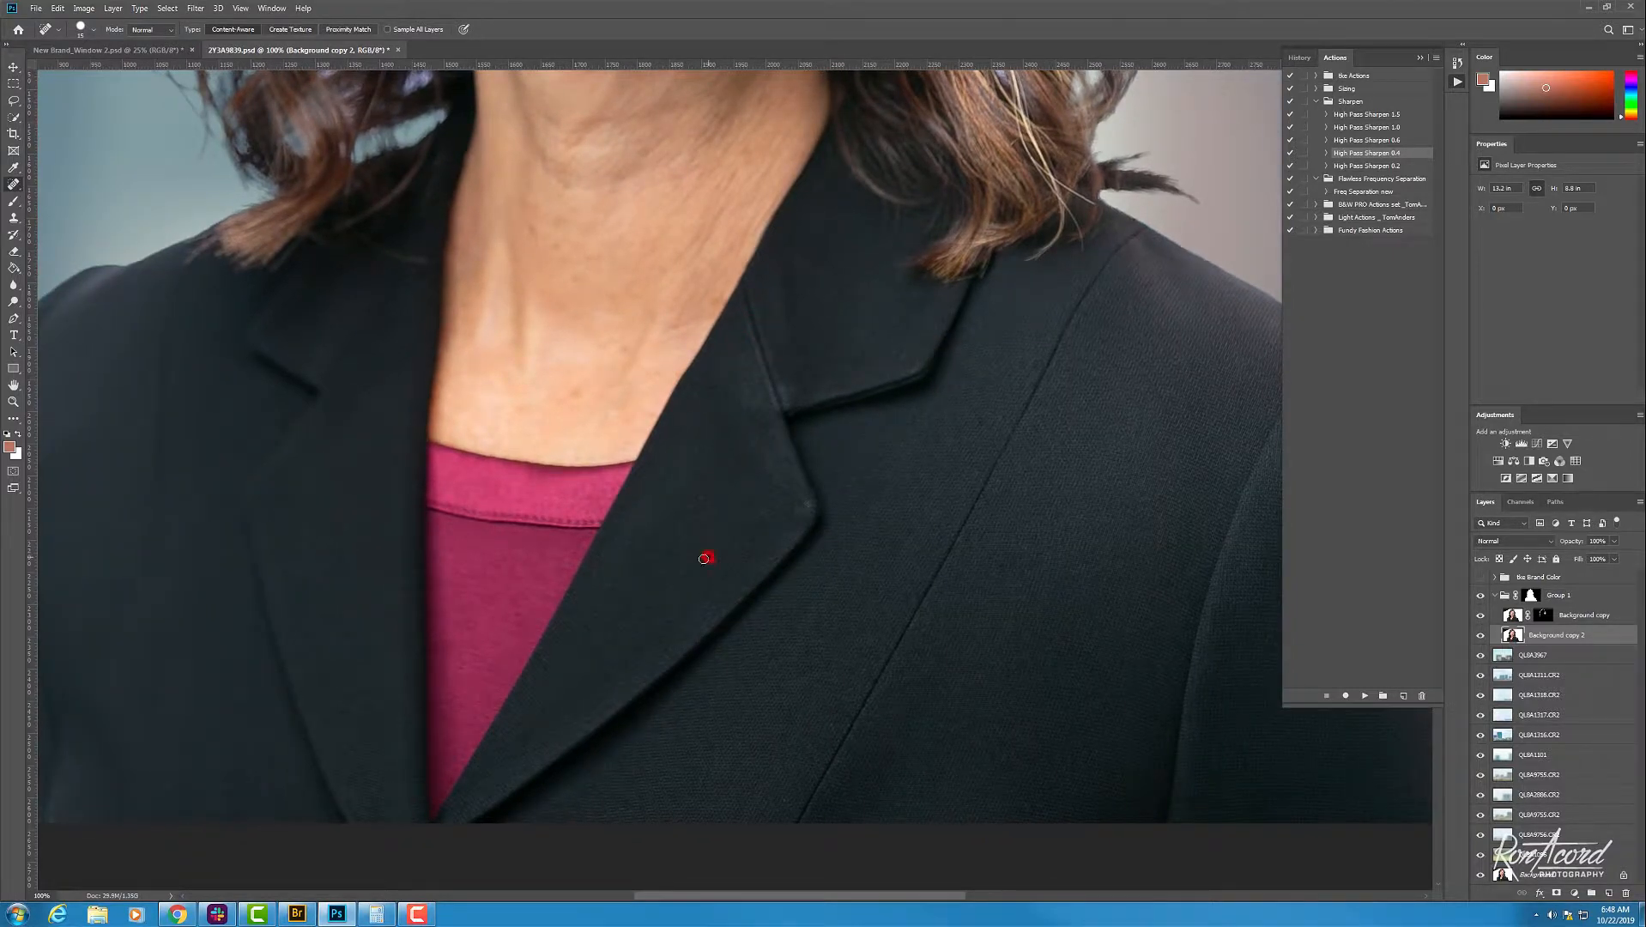
drag(429, 551, 785, 671)
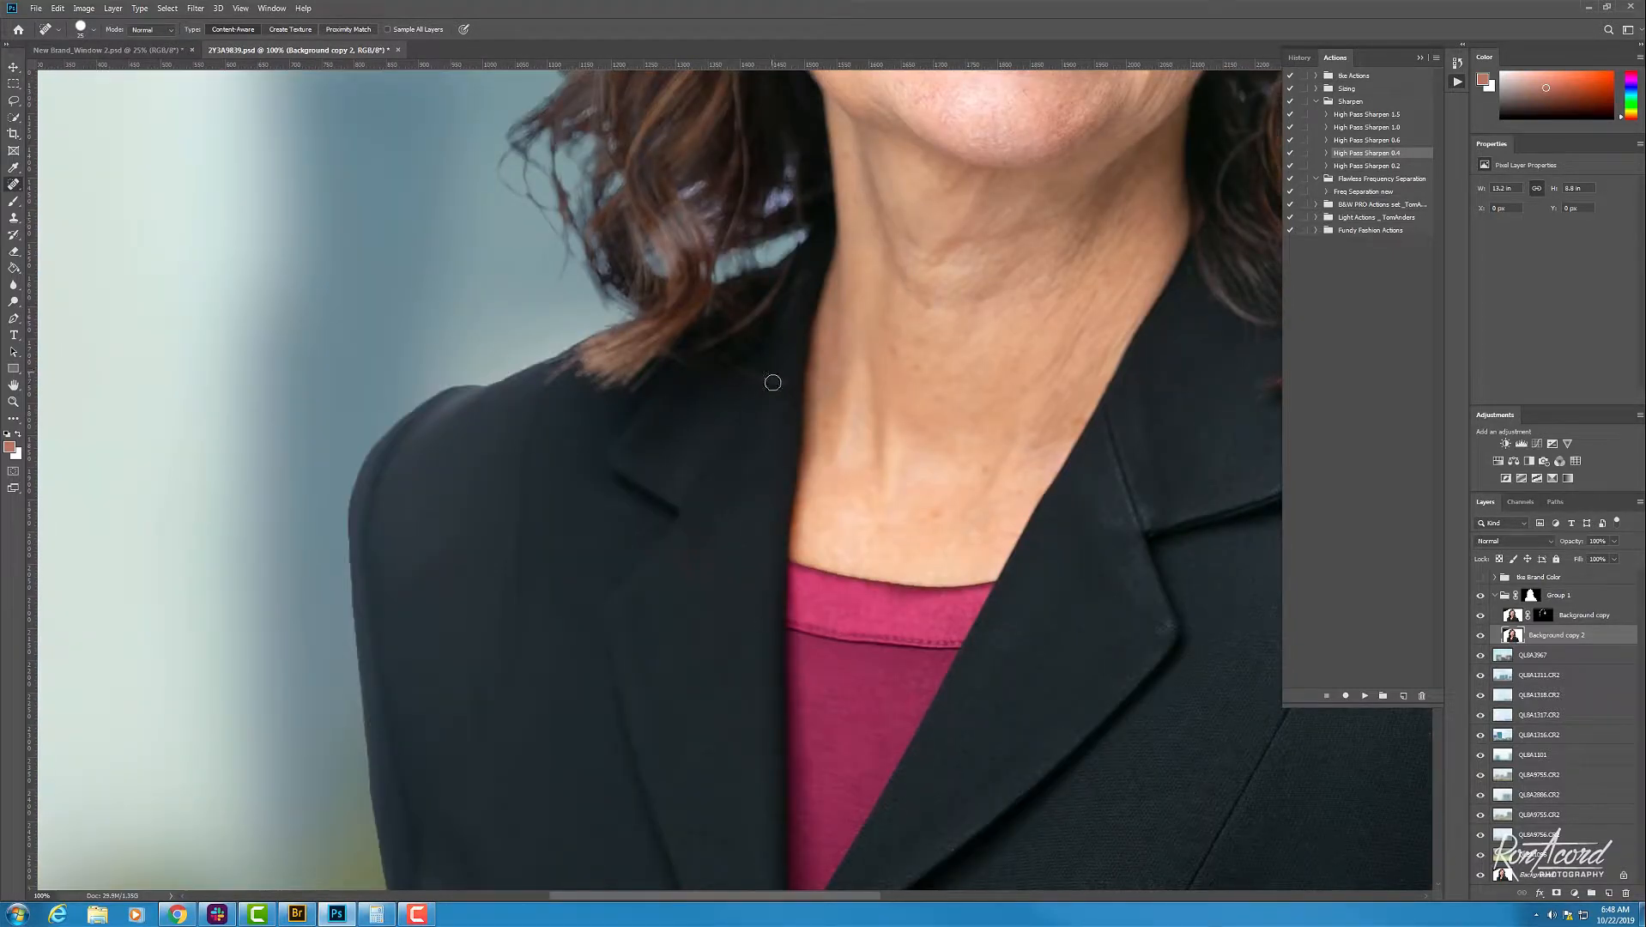
drag(781, 380, 721, 360)
scroll(717, 387, up, 1)
click(714, 395)
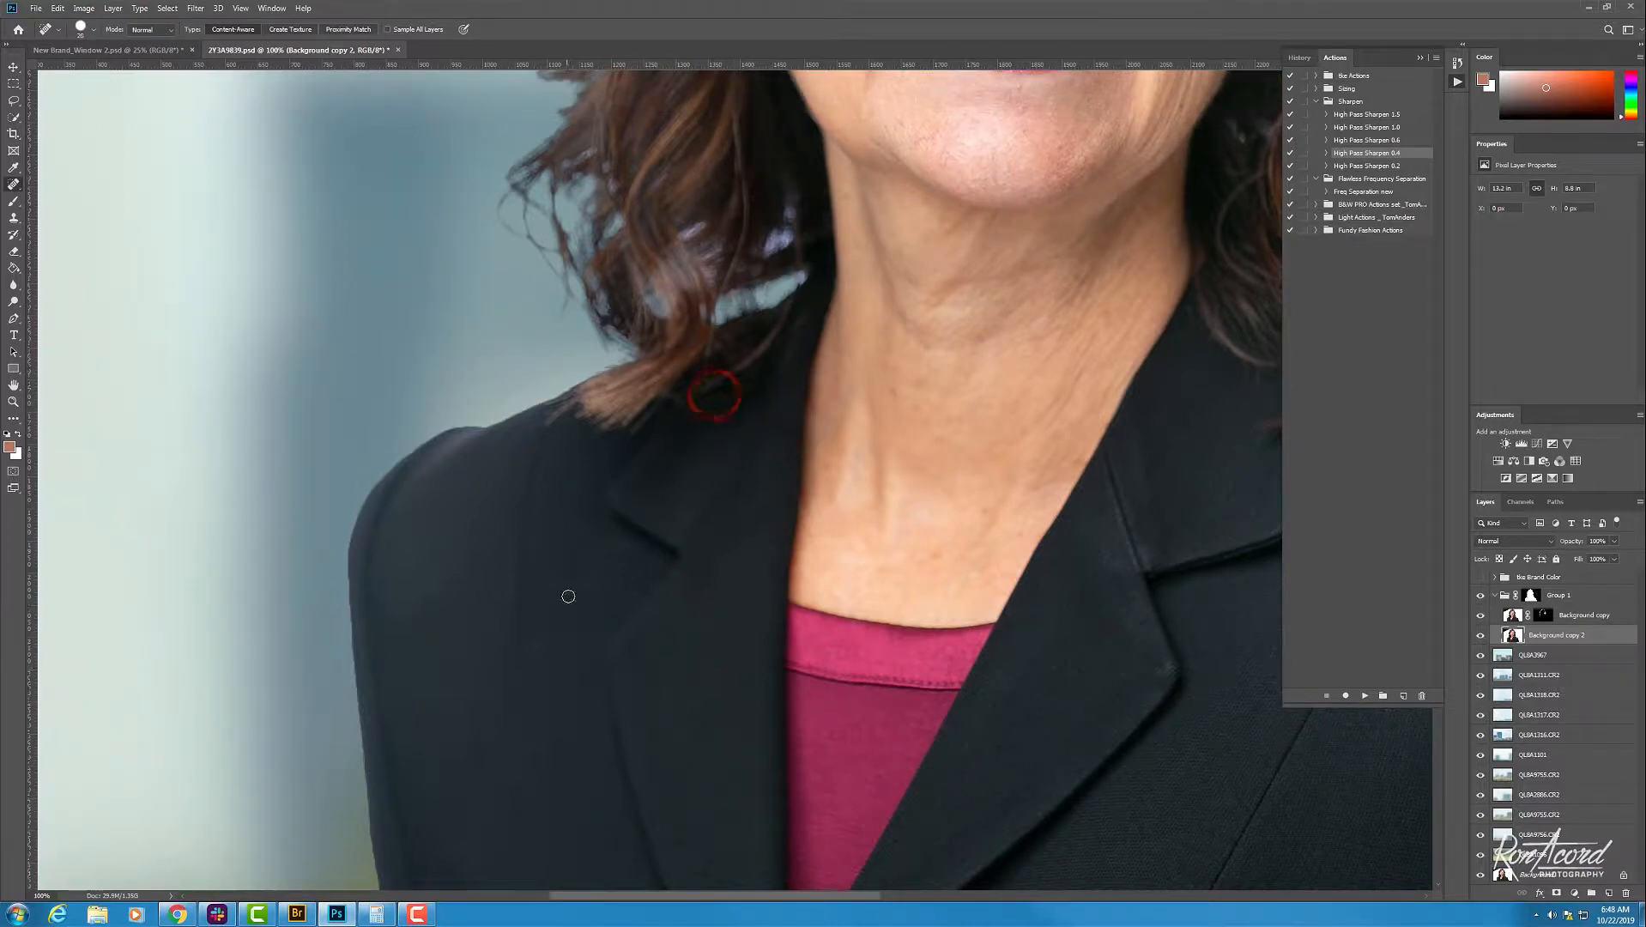
scroll(567, 583, up, 2)
key(ctrl+minus)
drag(842, 595, 622, 771)
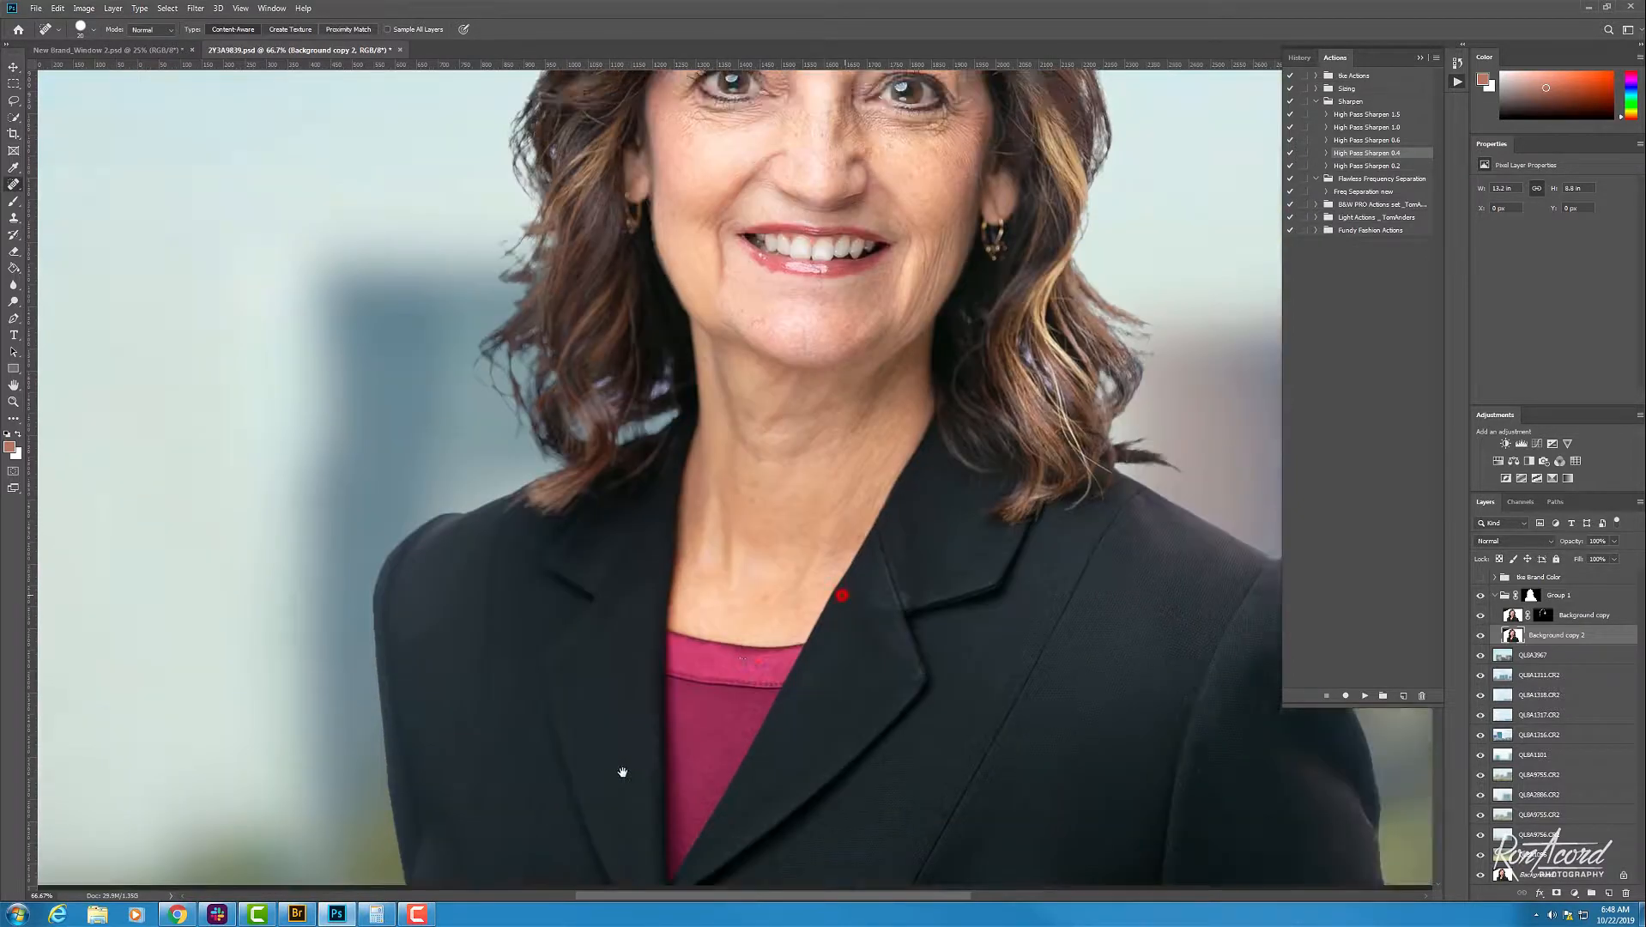
scroll(678, 657, down, 2)
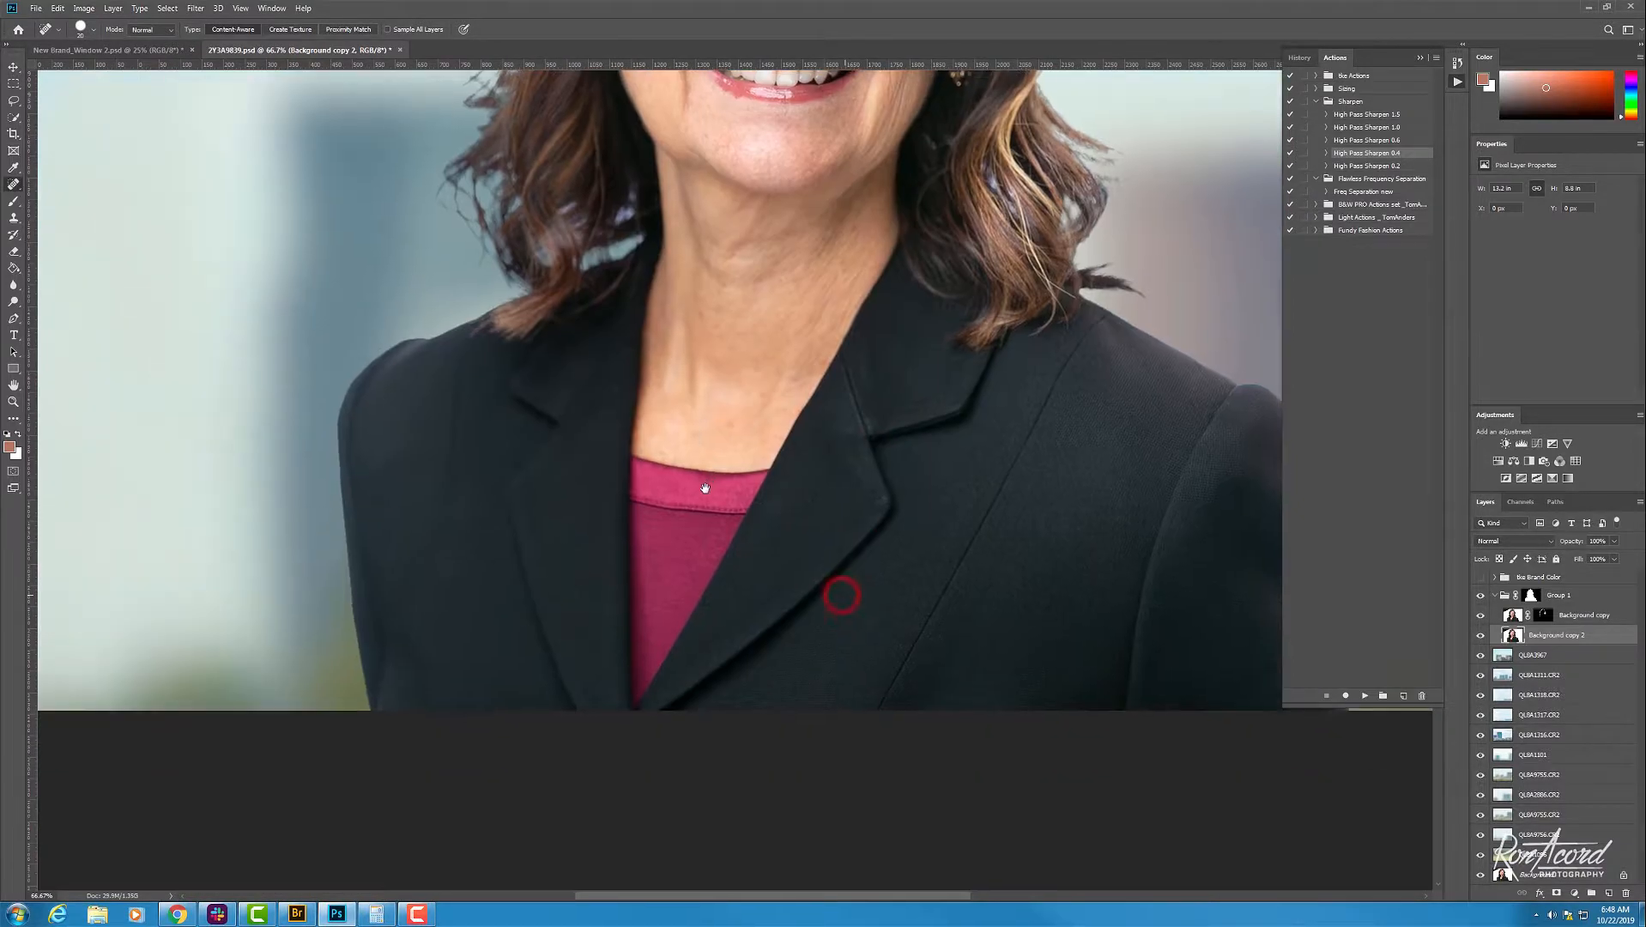
click(457, 682)
Step: Clean up the specks around the image-right lapel notch and seam, then touch up the shoulder area
drag(847, 547, 808, 607)
scroll(876, 629, up, 1)
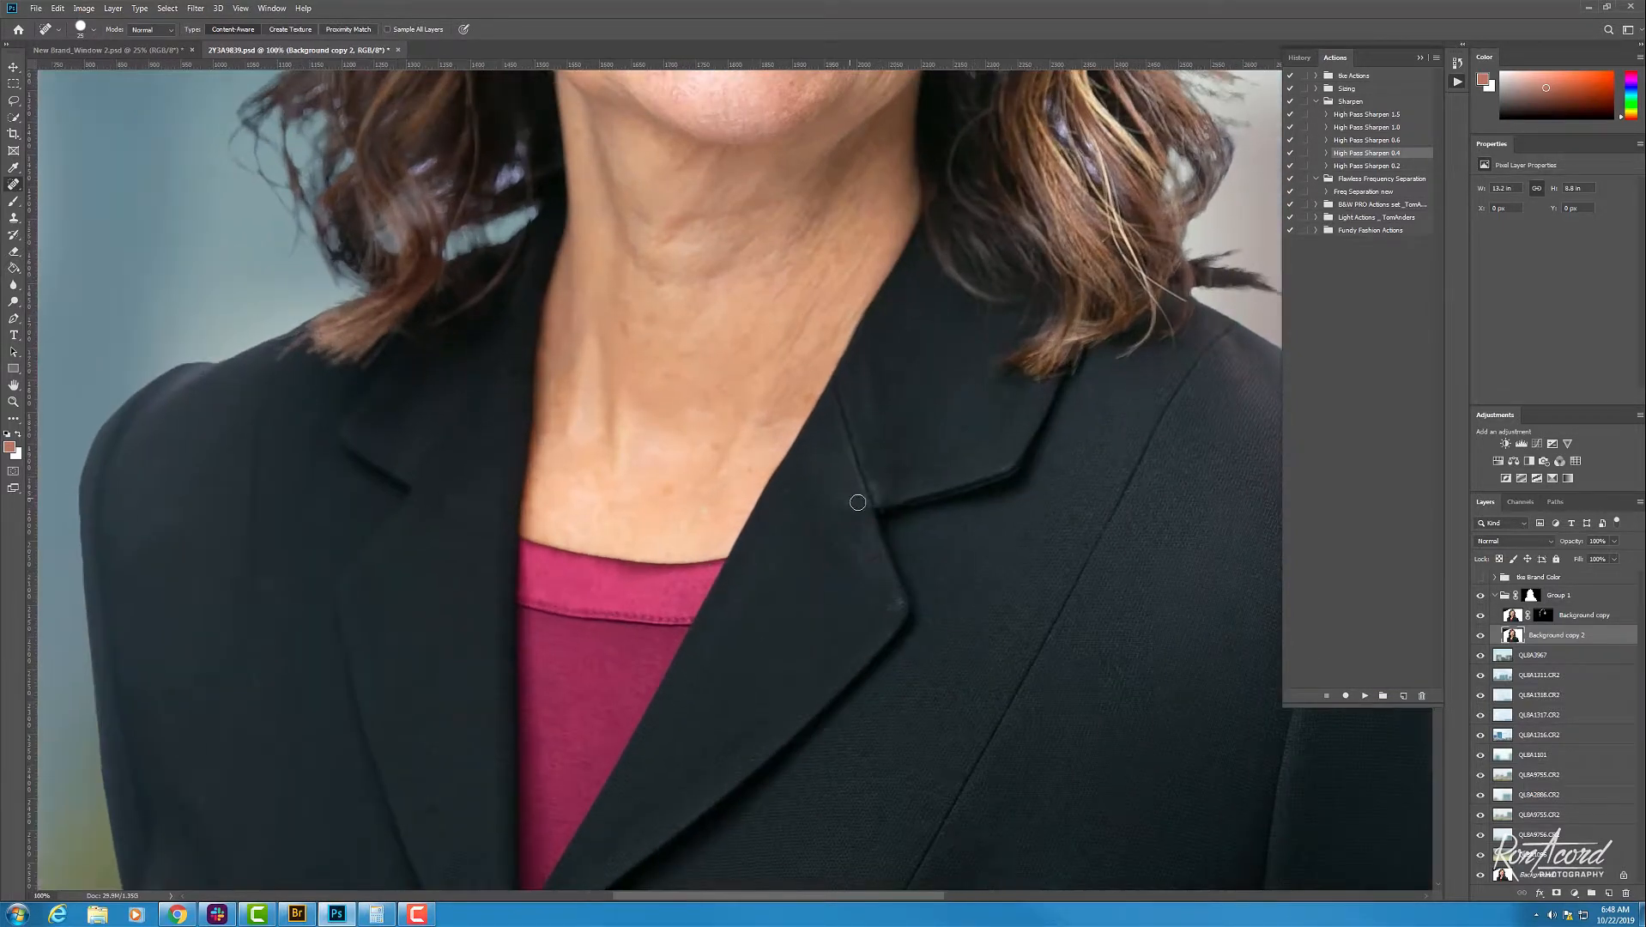
click(879, 500)
click(843, 502)
click(812, 468)
key(ctrl+minus)
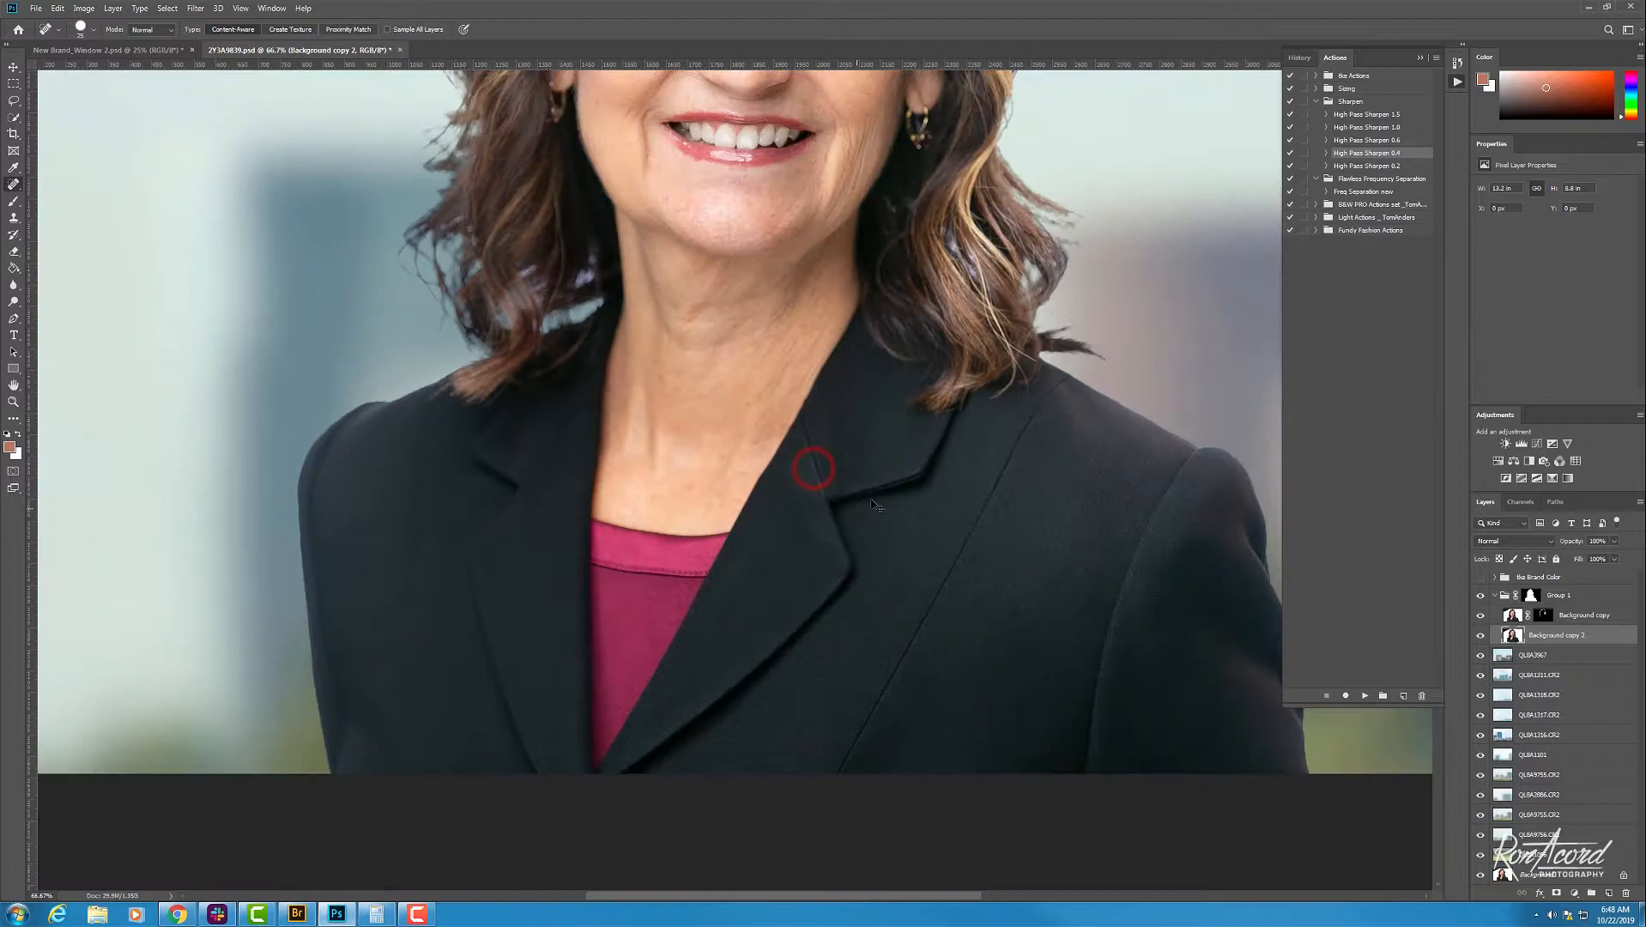
click(975, 418)
scroll(1030, 463, up, 1)
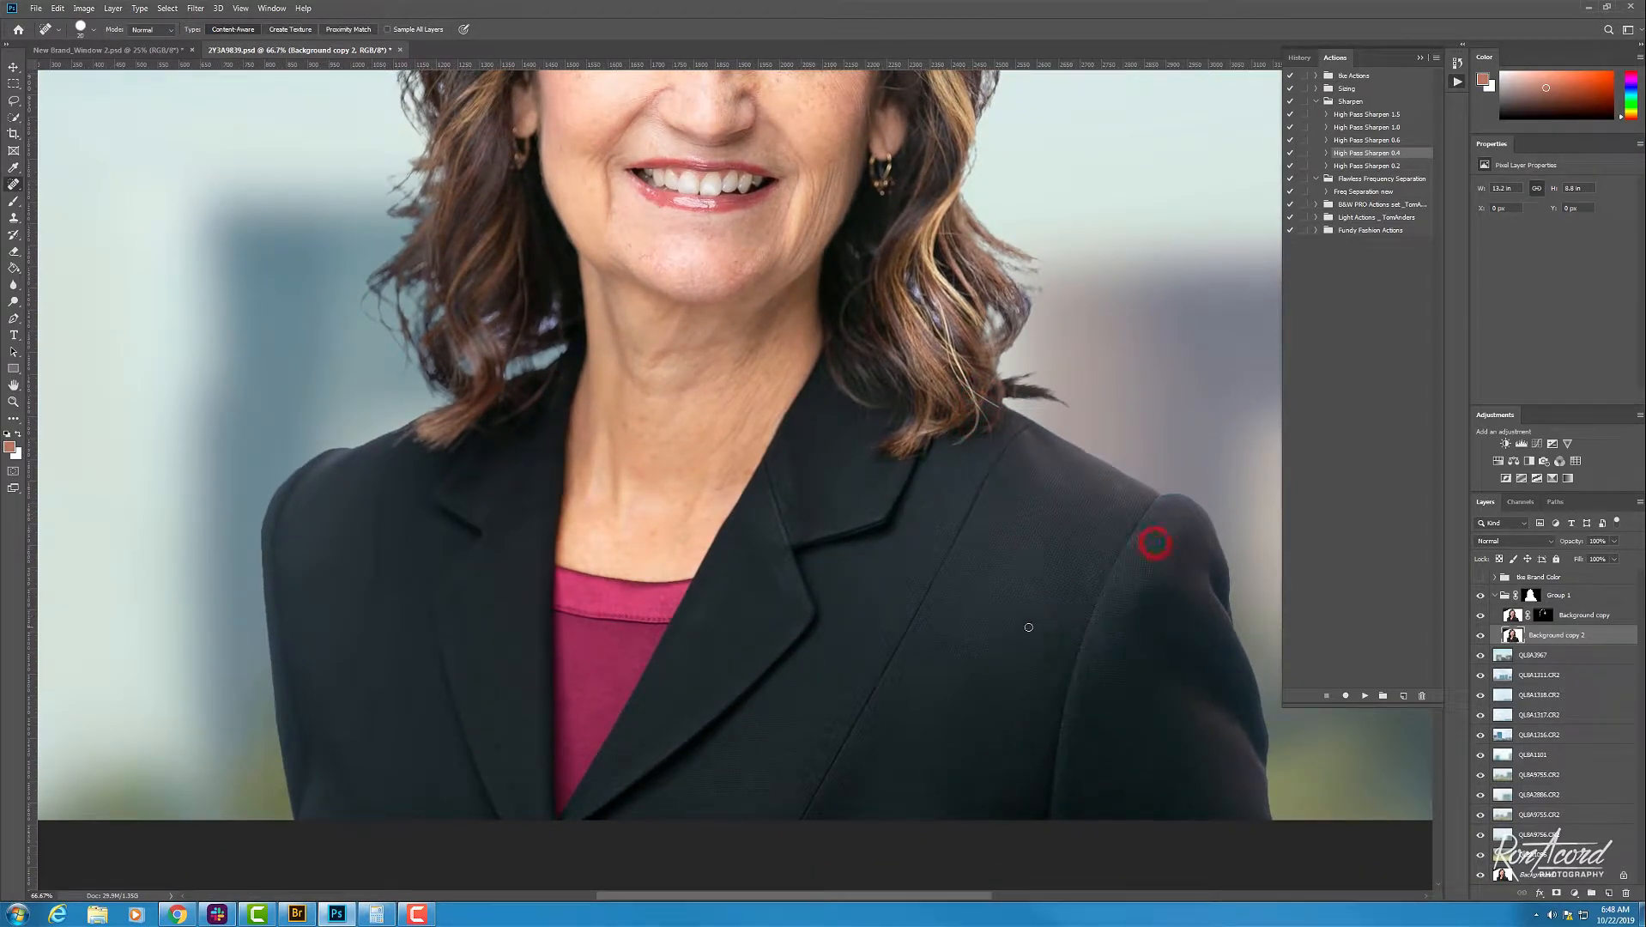
Step: Heal away the thin stray hairs running down the forehead above the image-left eyebrow using a very small brush
key(ctrl+minus)
ctrl+click(728, 287)
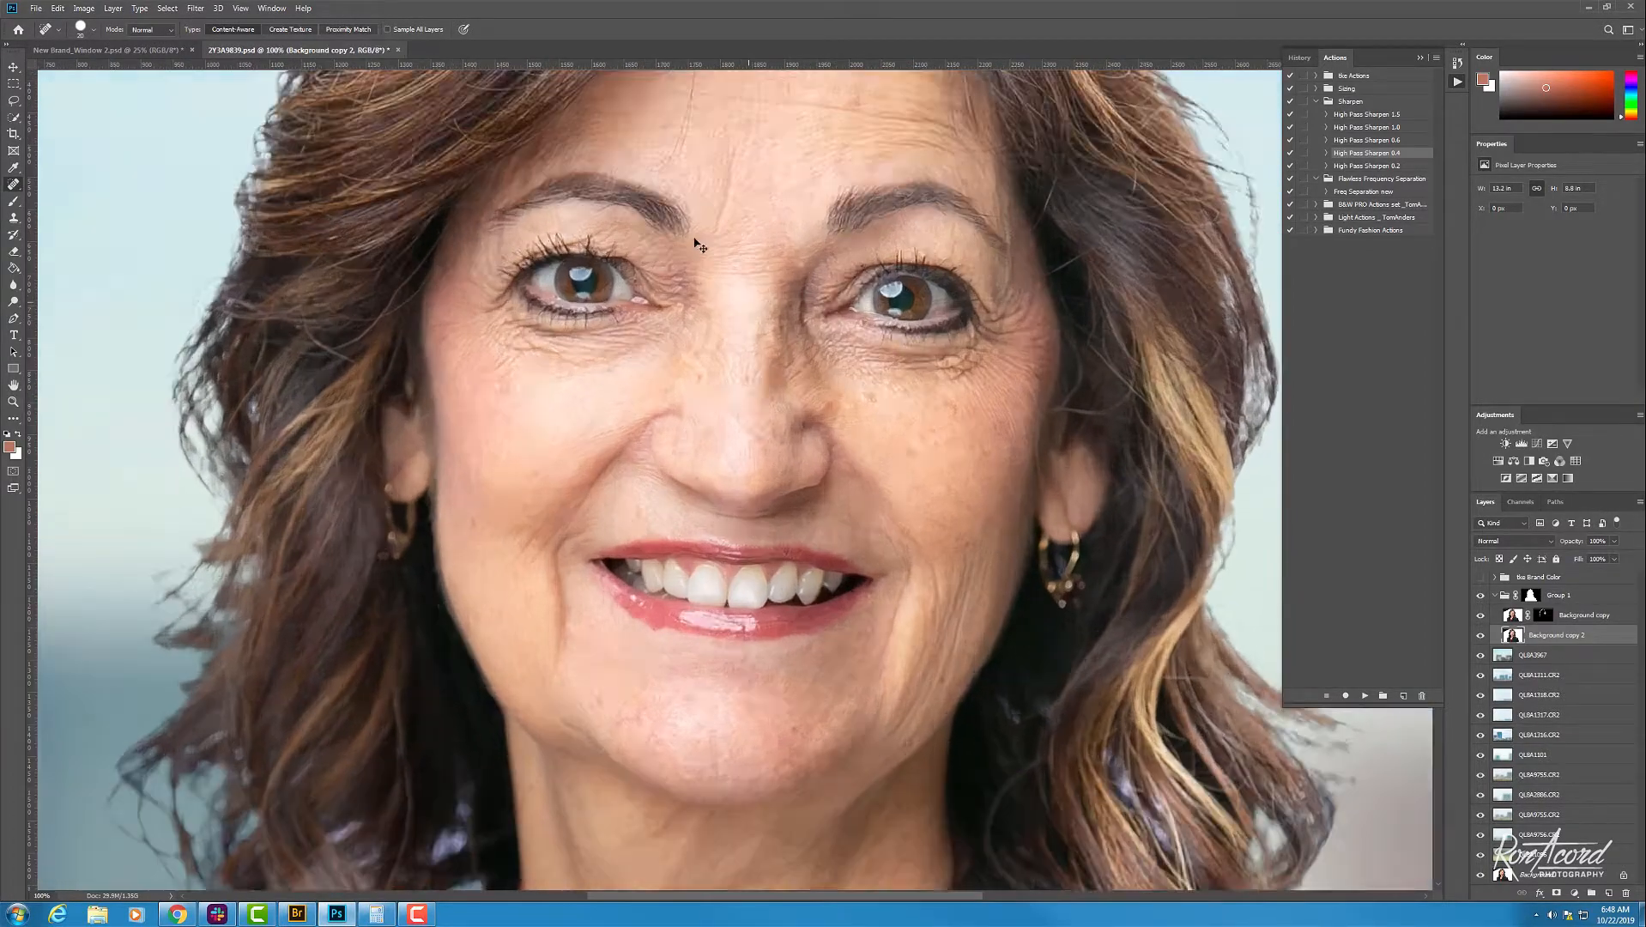
ctrl+click(698, 247)
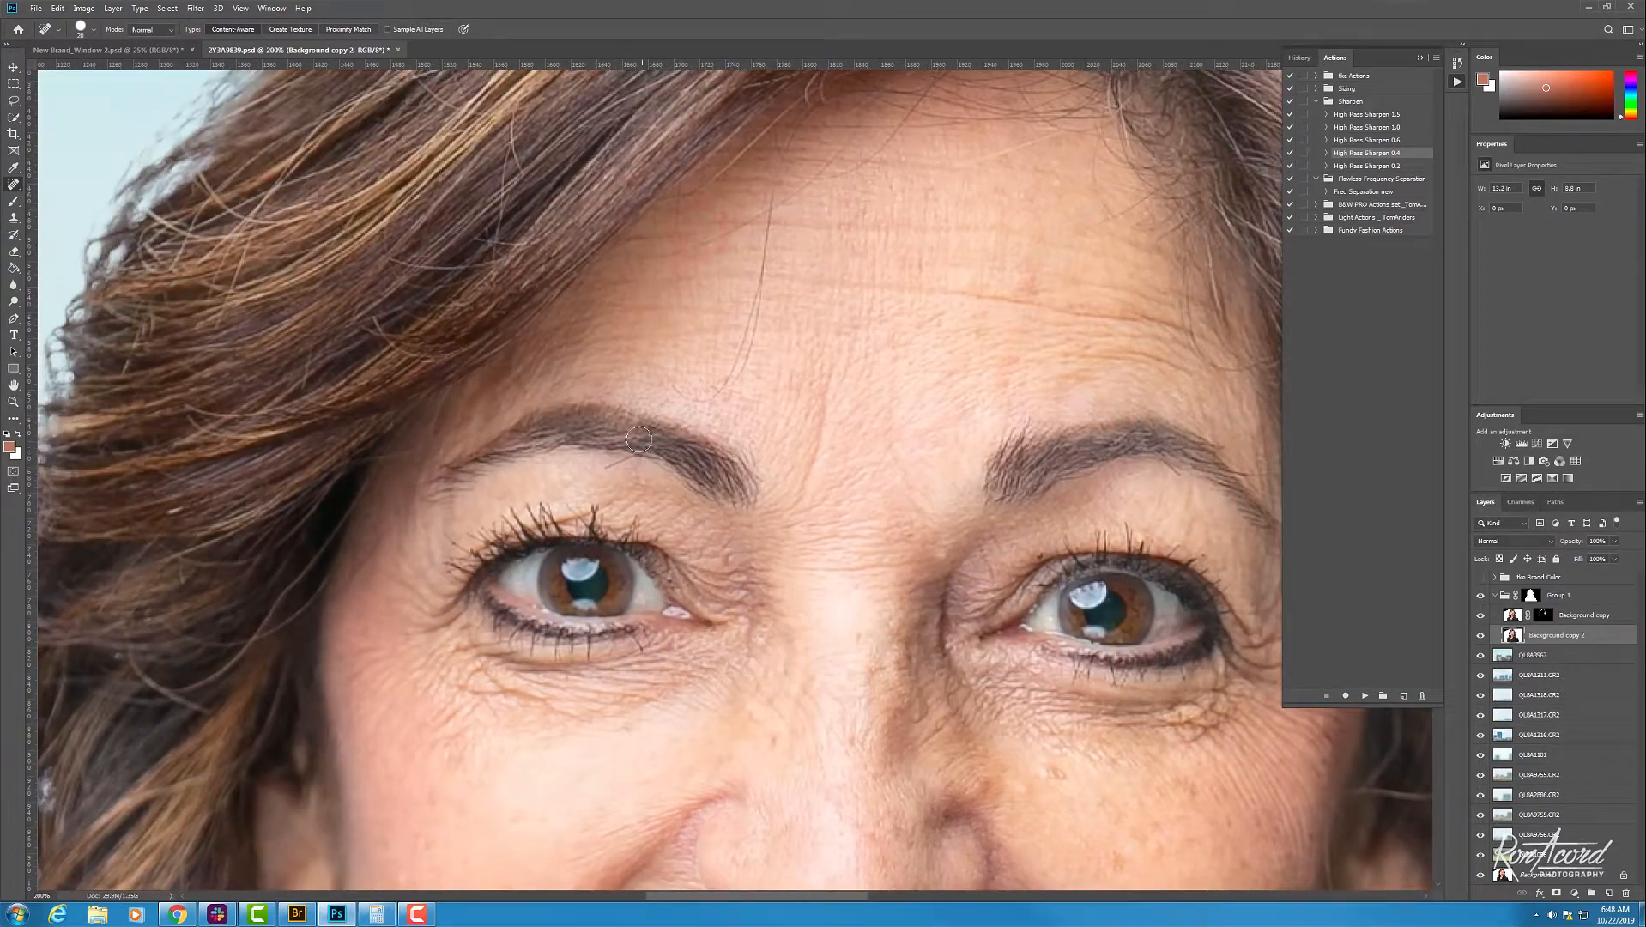
mouse_move(674, 388)
mouse_down()
mouse_move(720, 392)
mouse_move(731, 422)
mouse_move(710, 419)
mouse_move(738, 428)
mouse_move(768, 273)
mouse_up()
scroll(755, 411, up, 1)
scroll(729, 429, up, 1)
drag(755, 355, 713, 445)
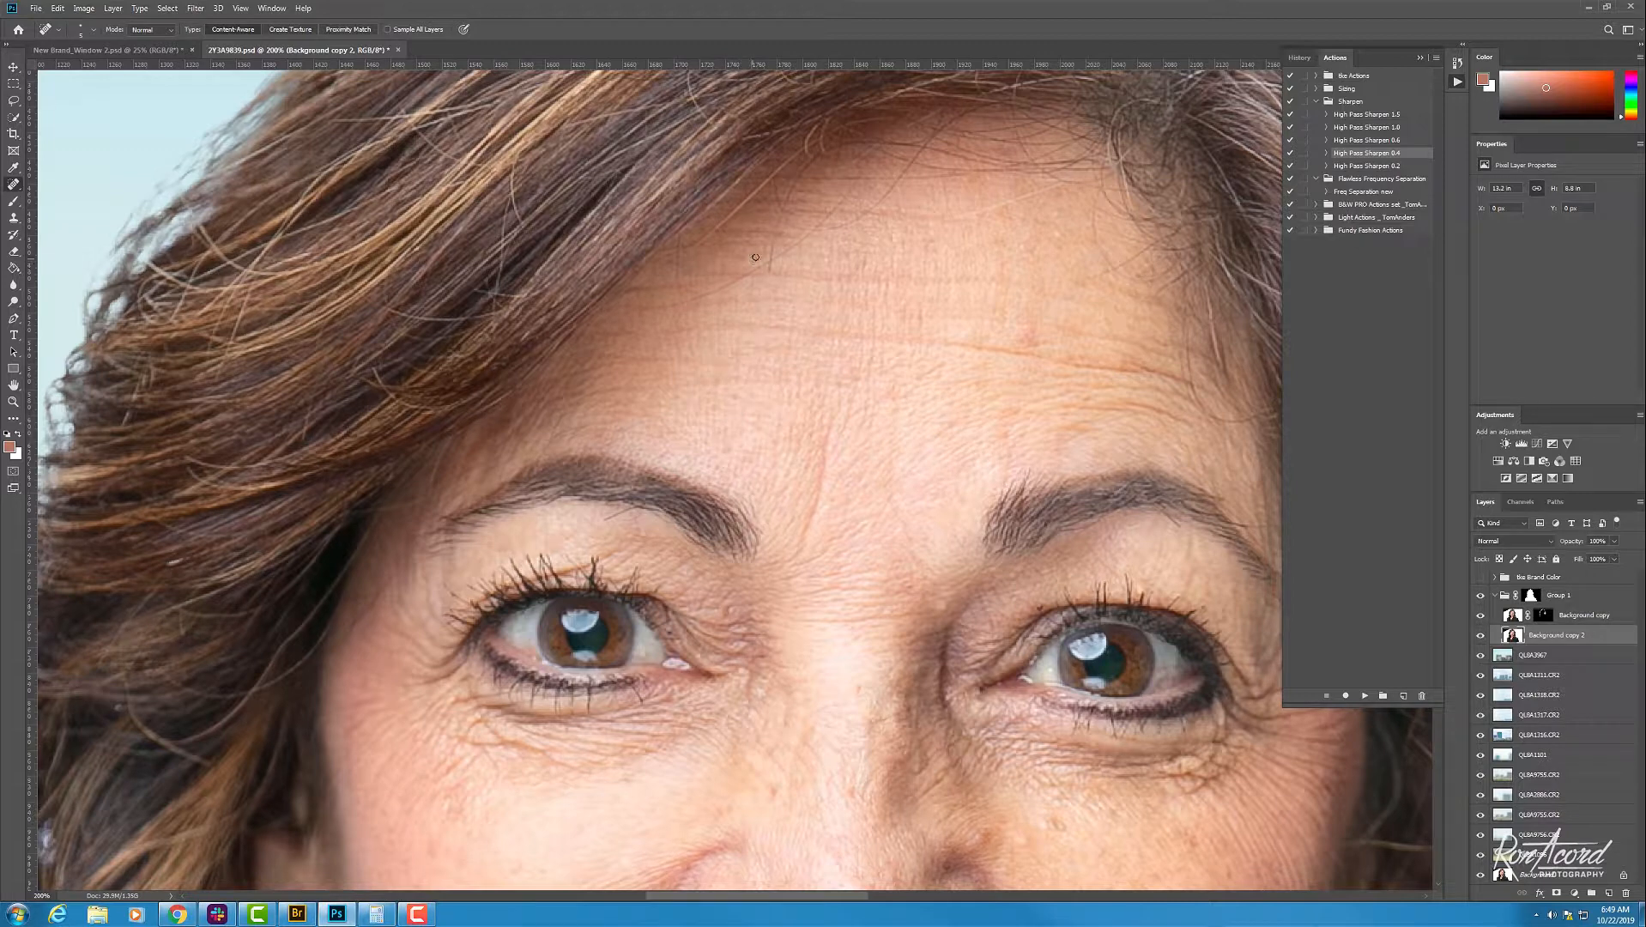
drag(769, 272, 774, 228)
click(772, 261)
key(ctrl+minus)
key(ctrl+minus)
key(ctrl+minus)
key(ctrl+minus)
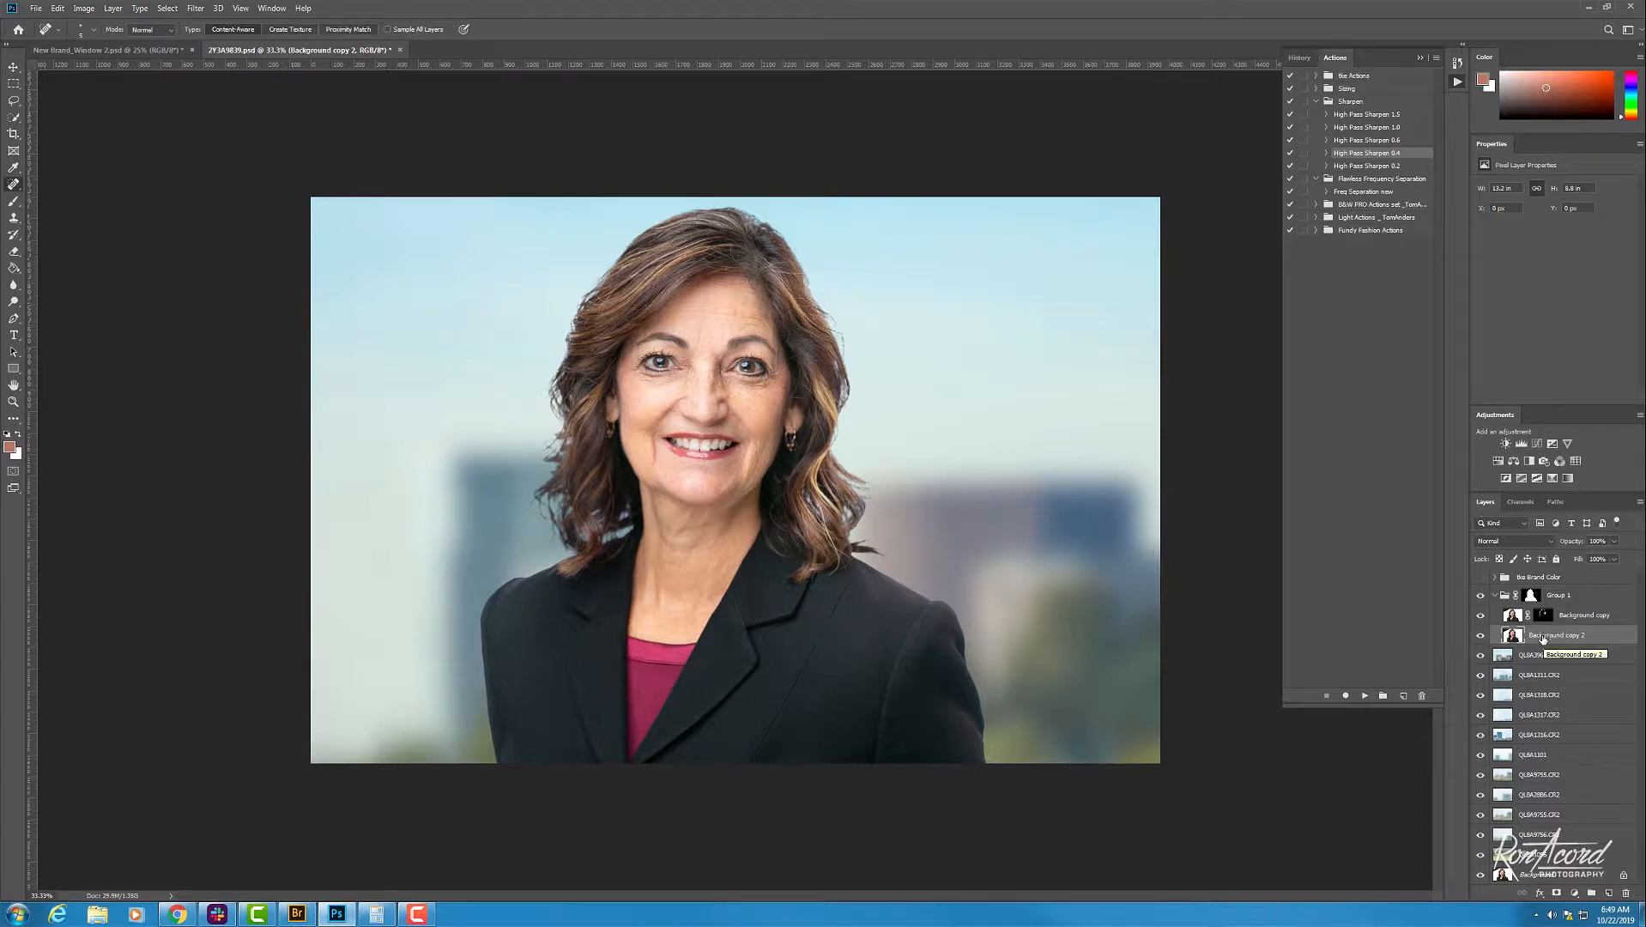
Step: Duplicate the Background copy 2 layer into a new document and return to 2Y3A9839.psd
right_click(1543, 640)
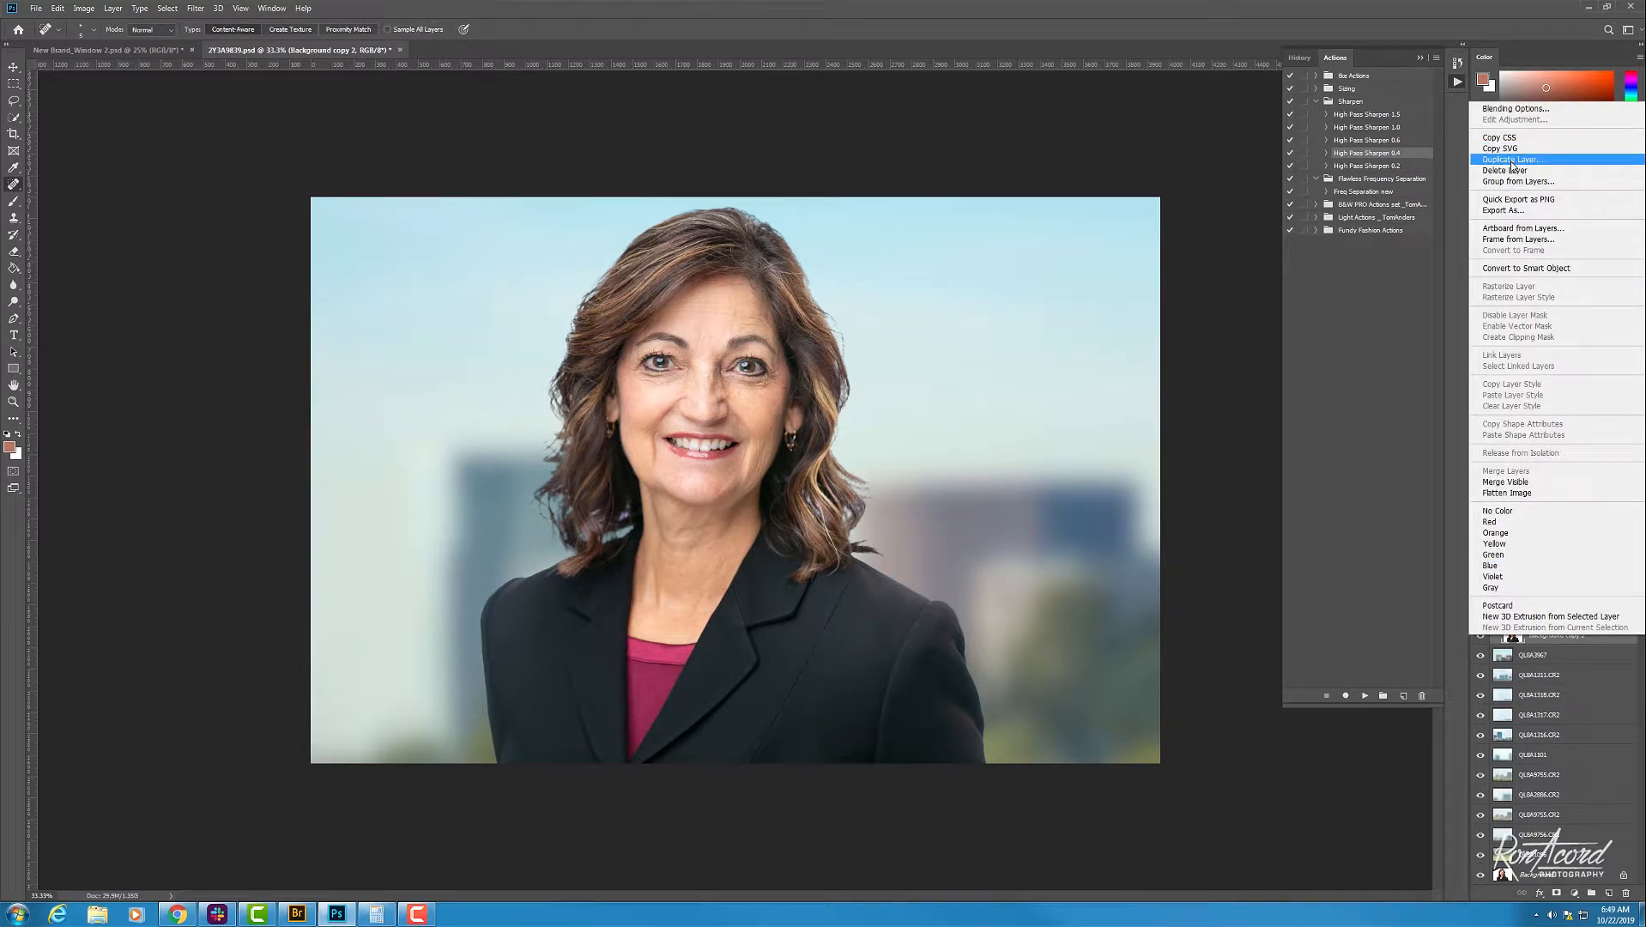
click(1550, 658)
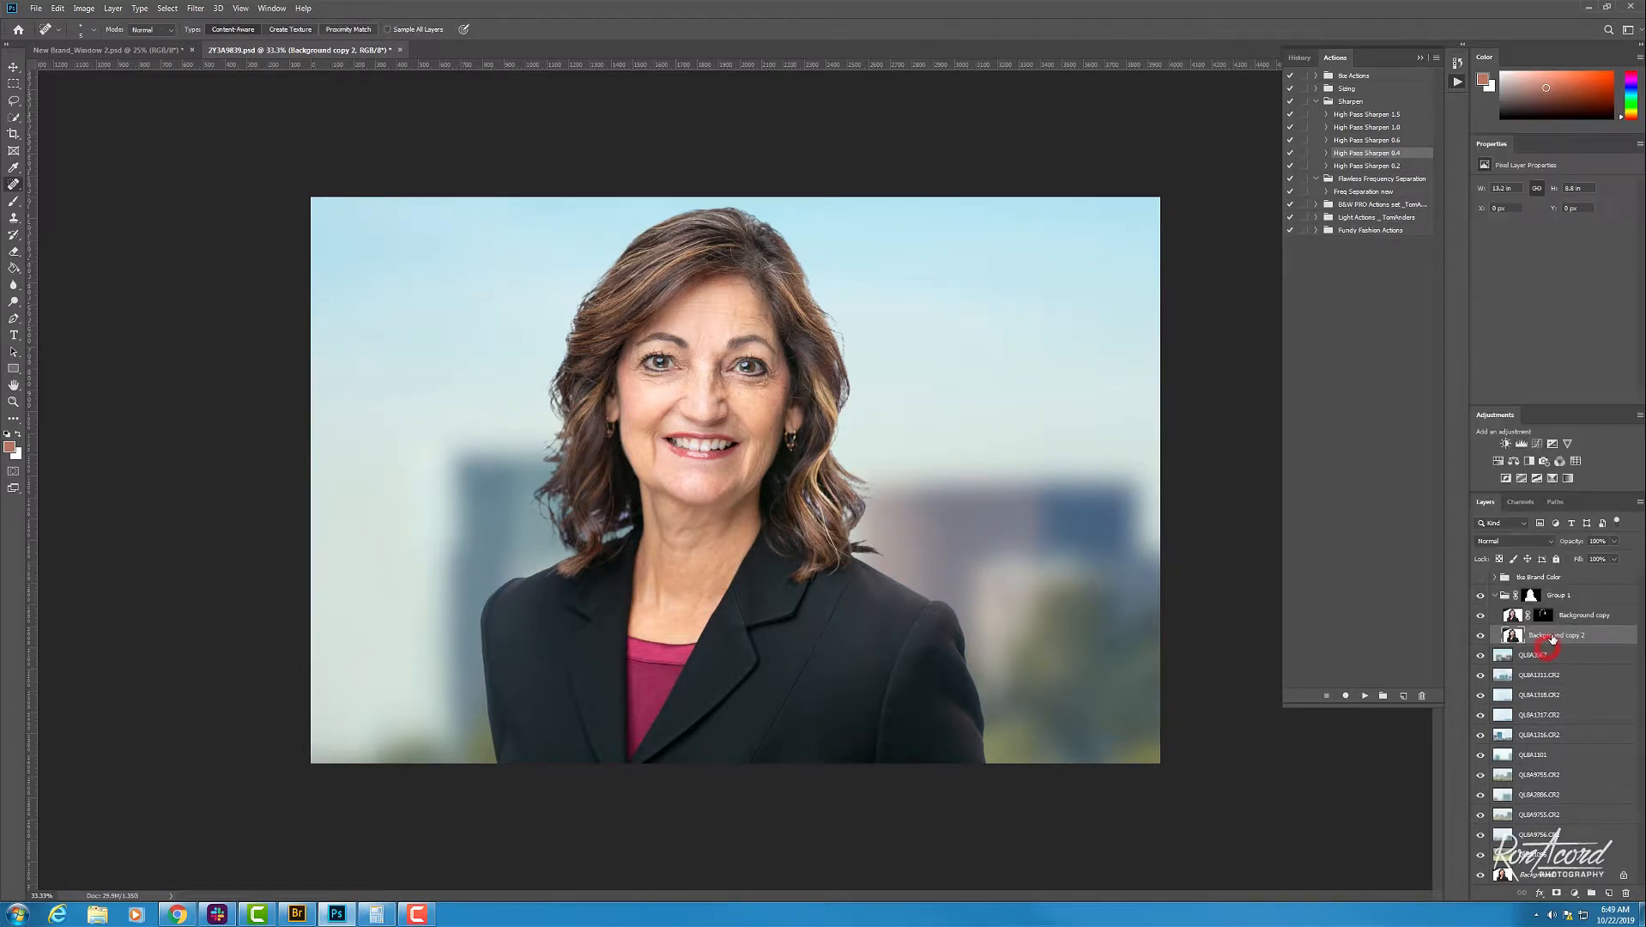
right_click(1550, 638)
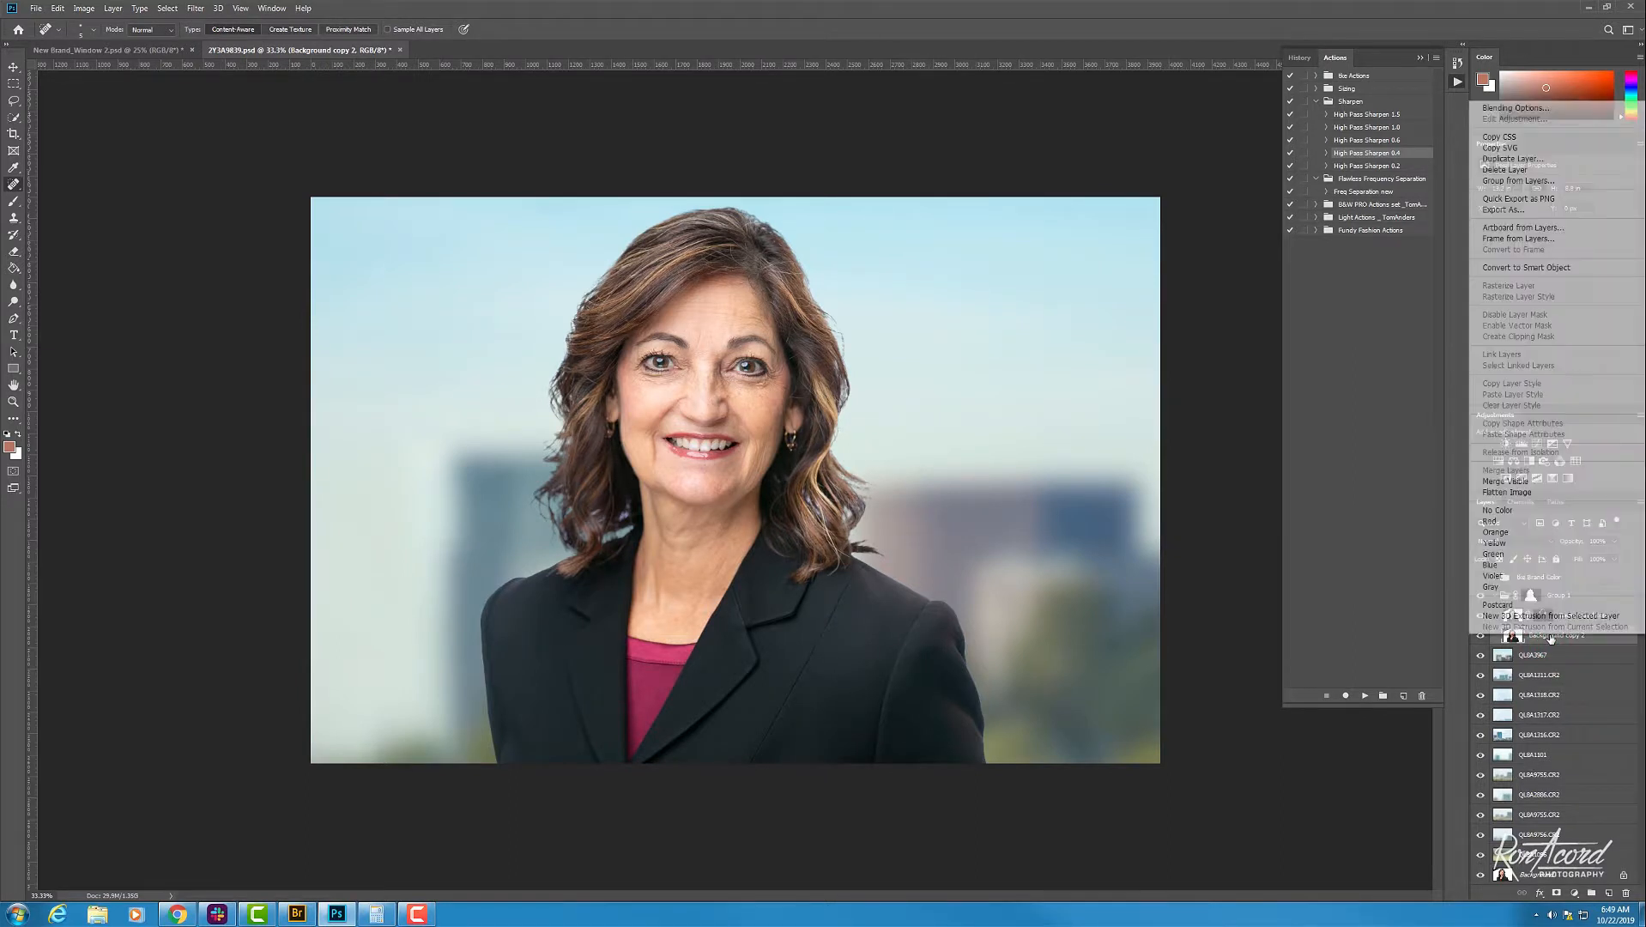
click(1510, 160)
click(784, 315)
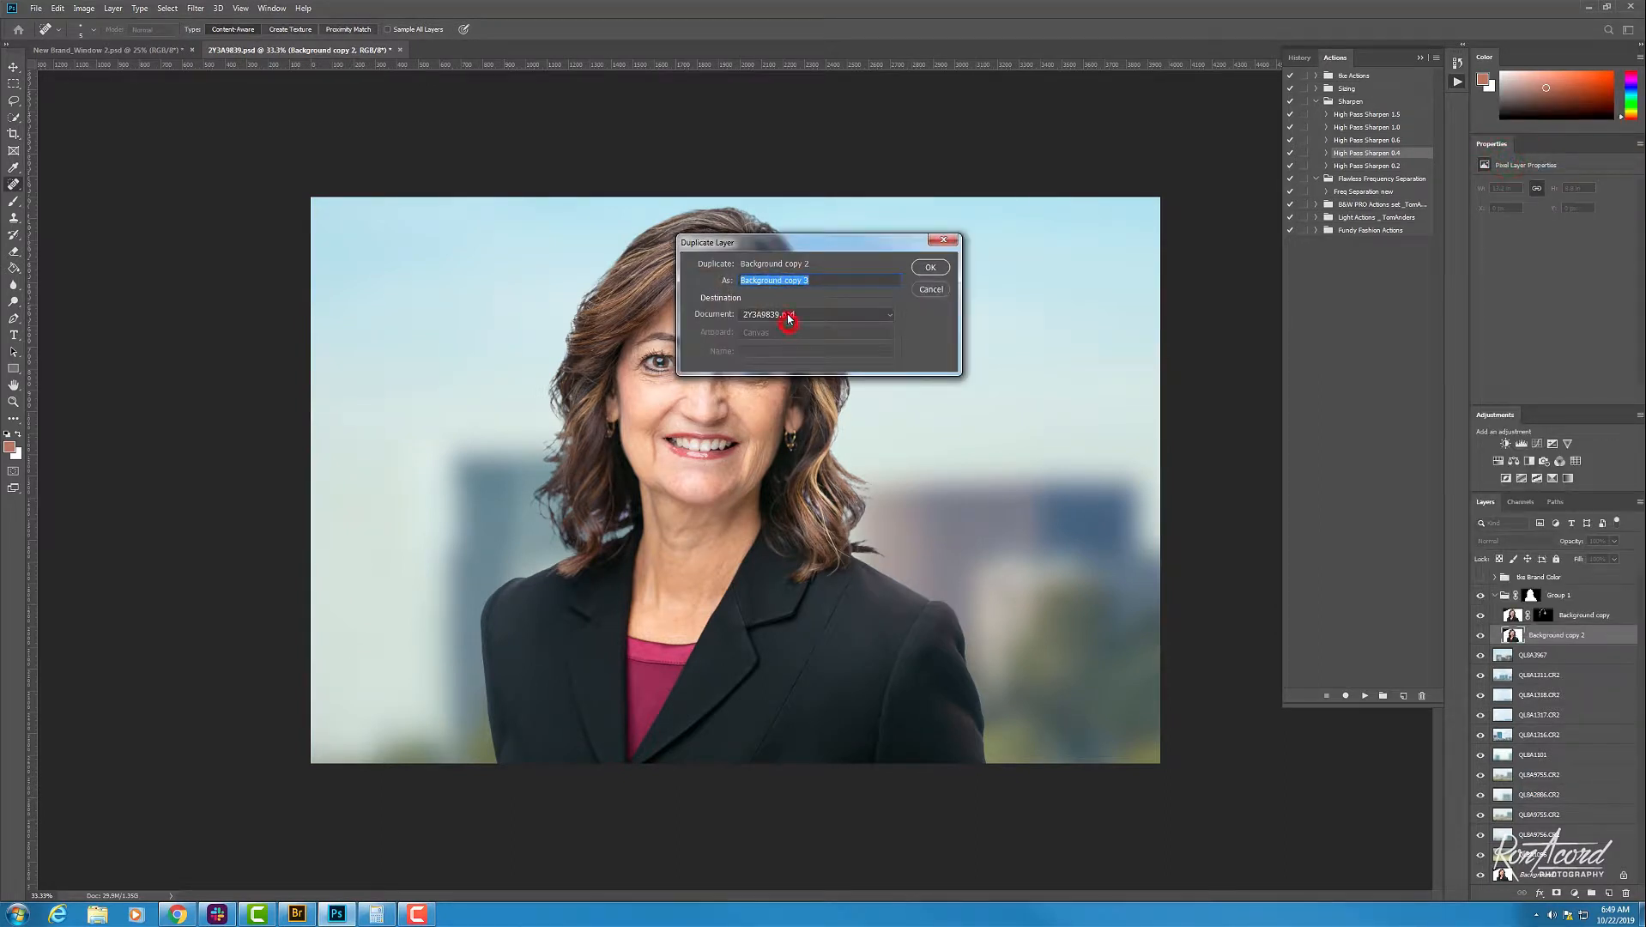
click(761, 350)
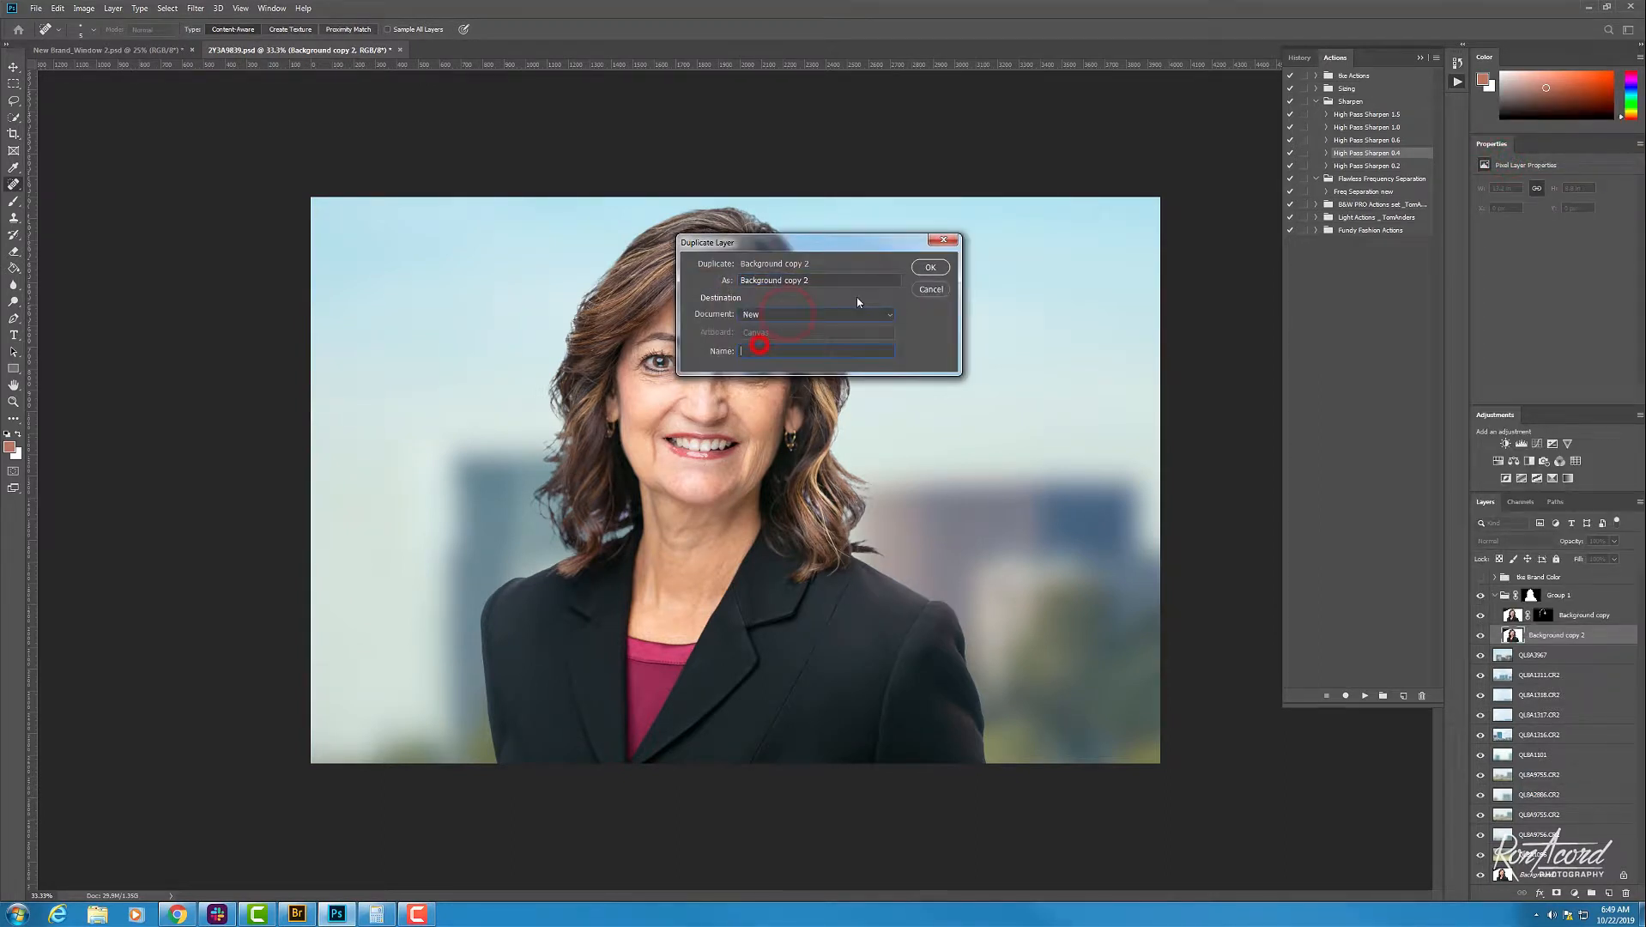
click(930, 269)
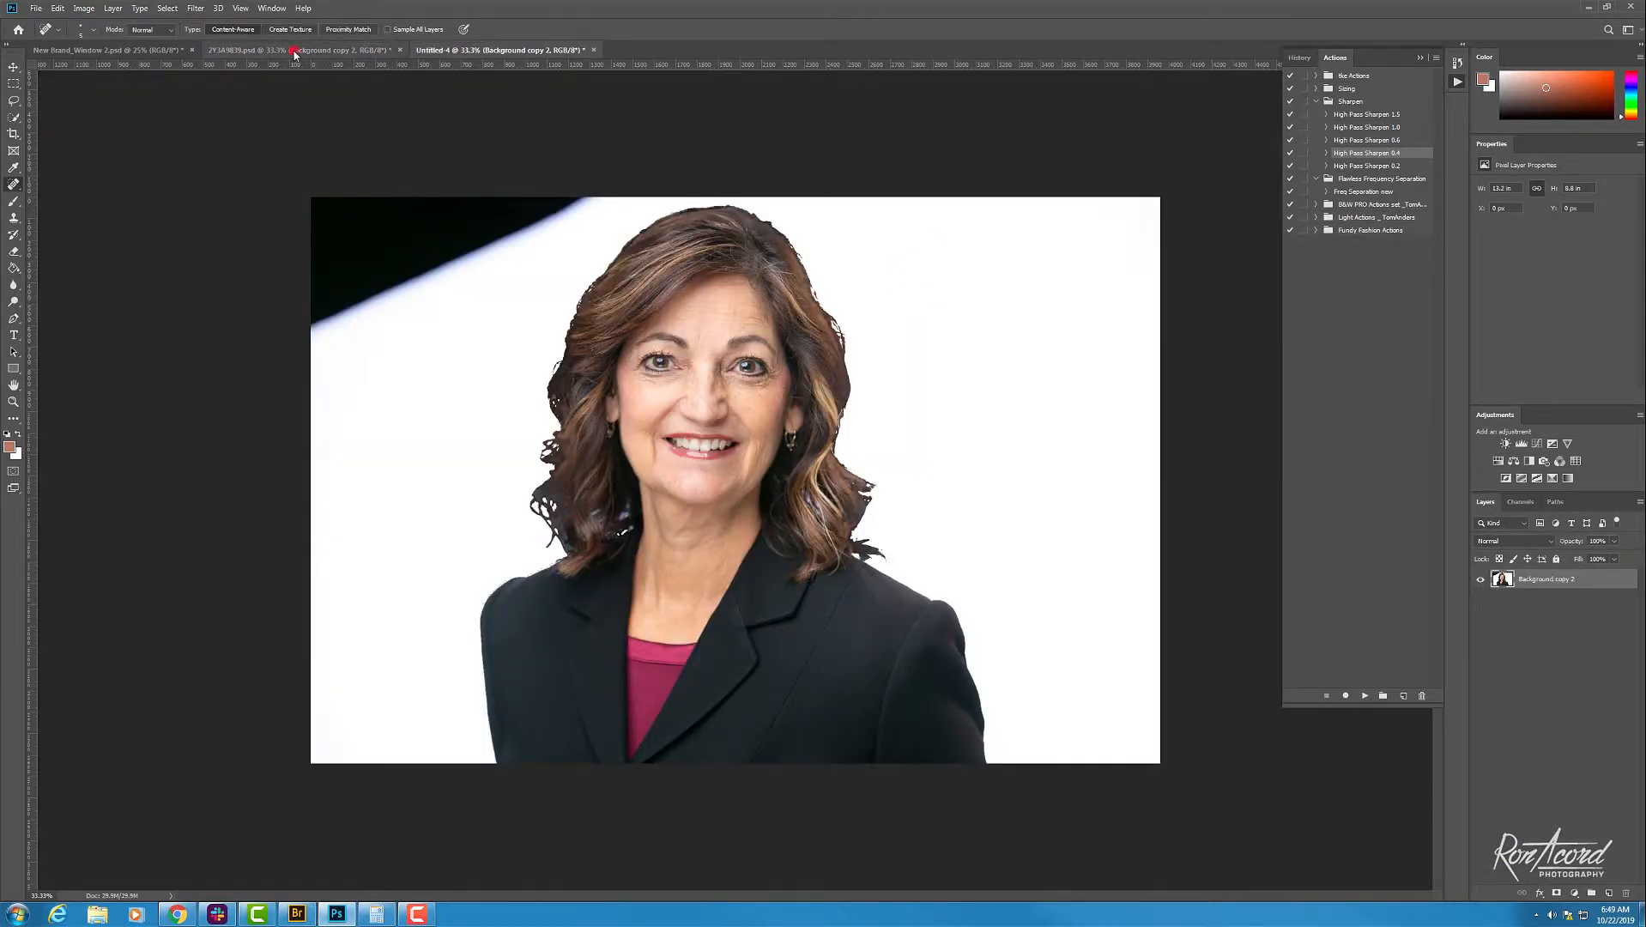
click(294, 51)
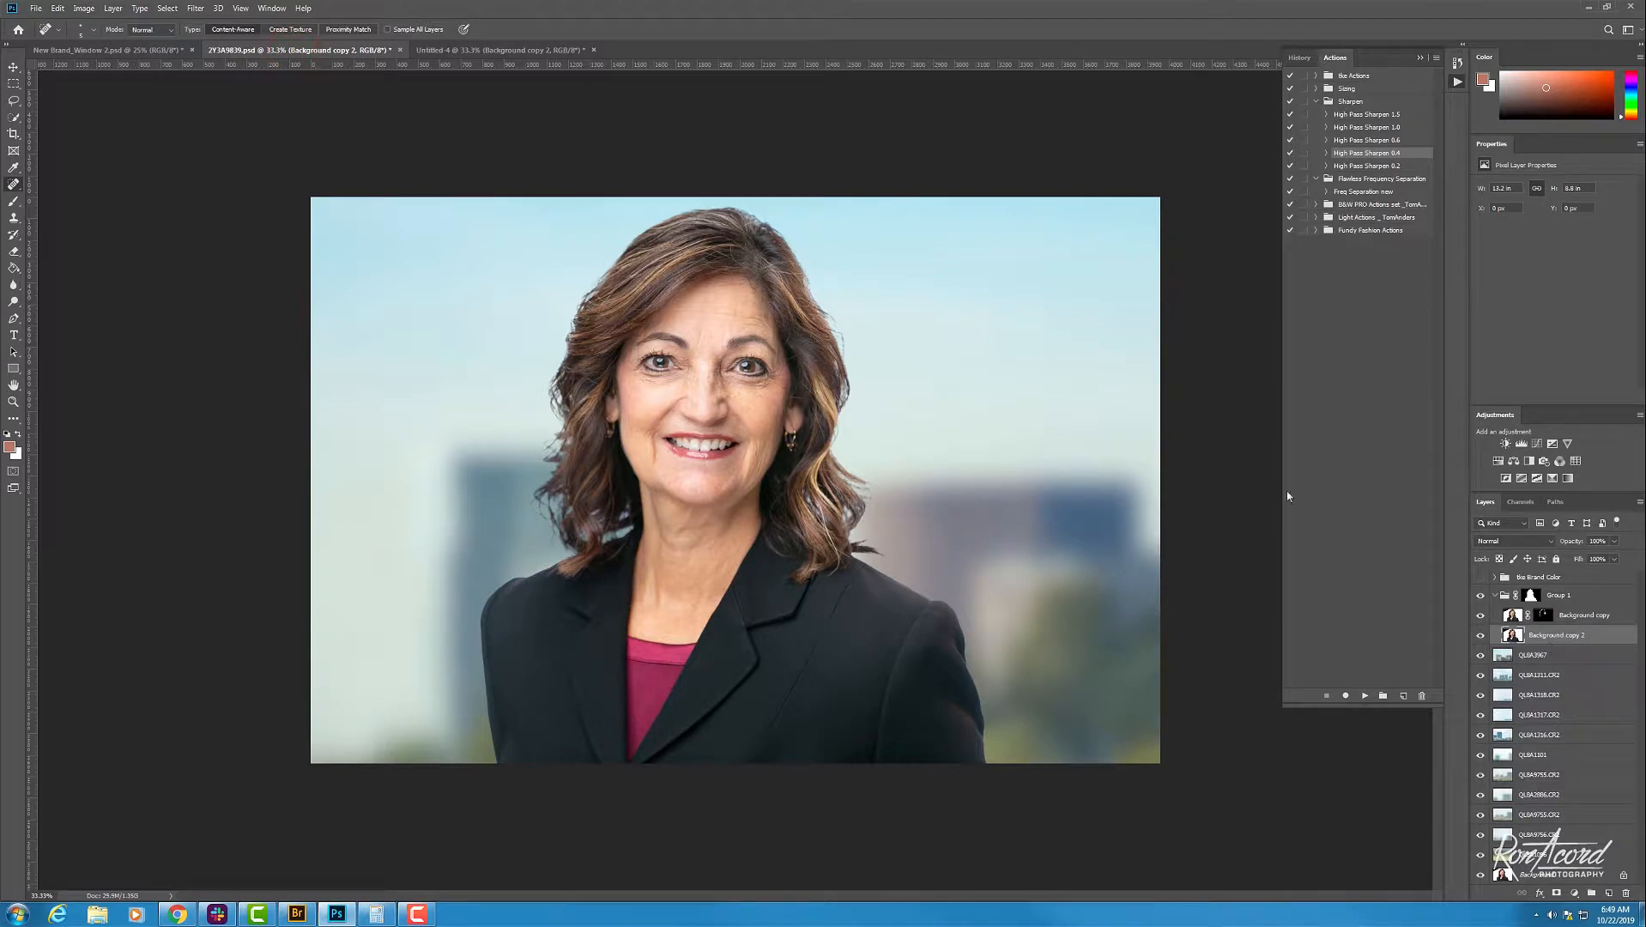
Step: Flatten the duplicated portrait in the Untitled-4 document into a single background layer
click(507, 48)
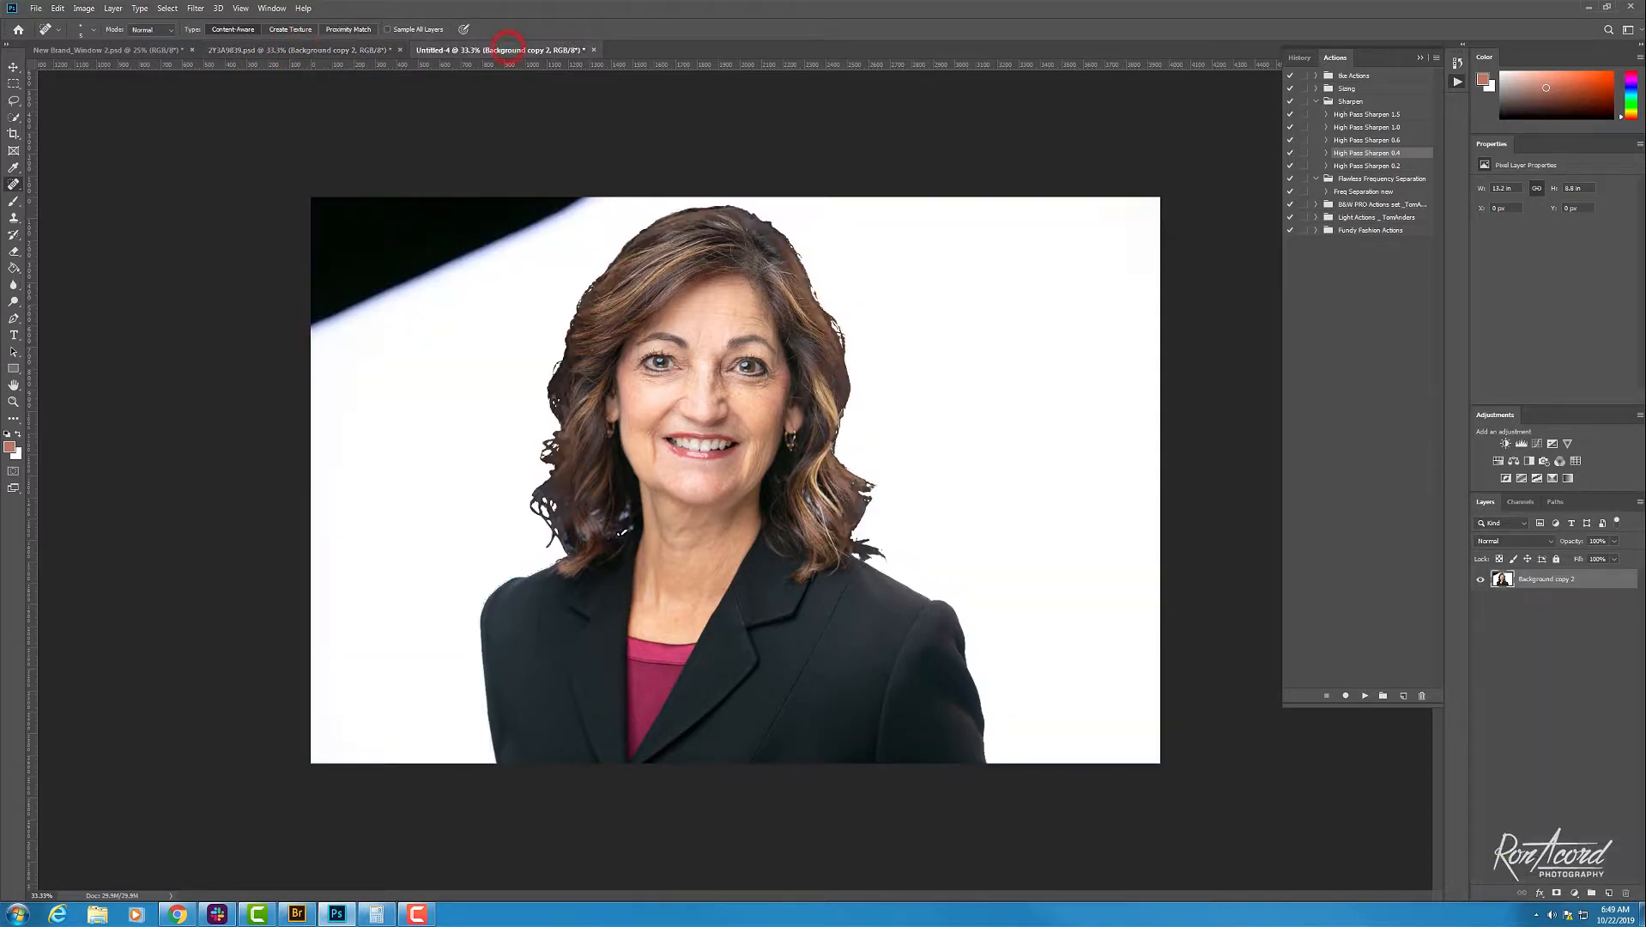
right_click(1536, 582)
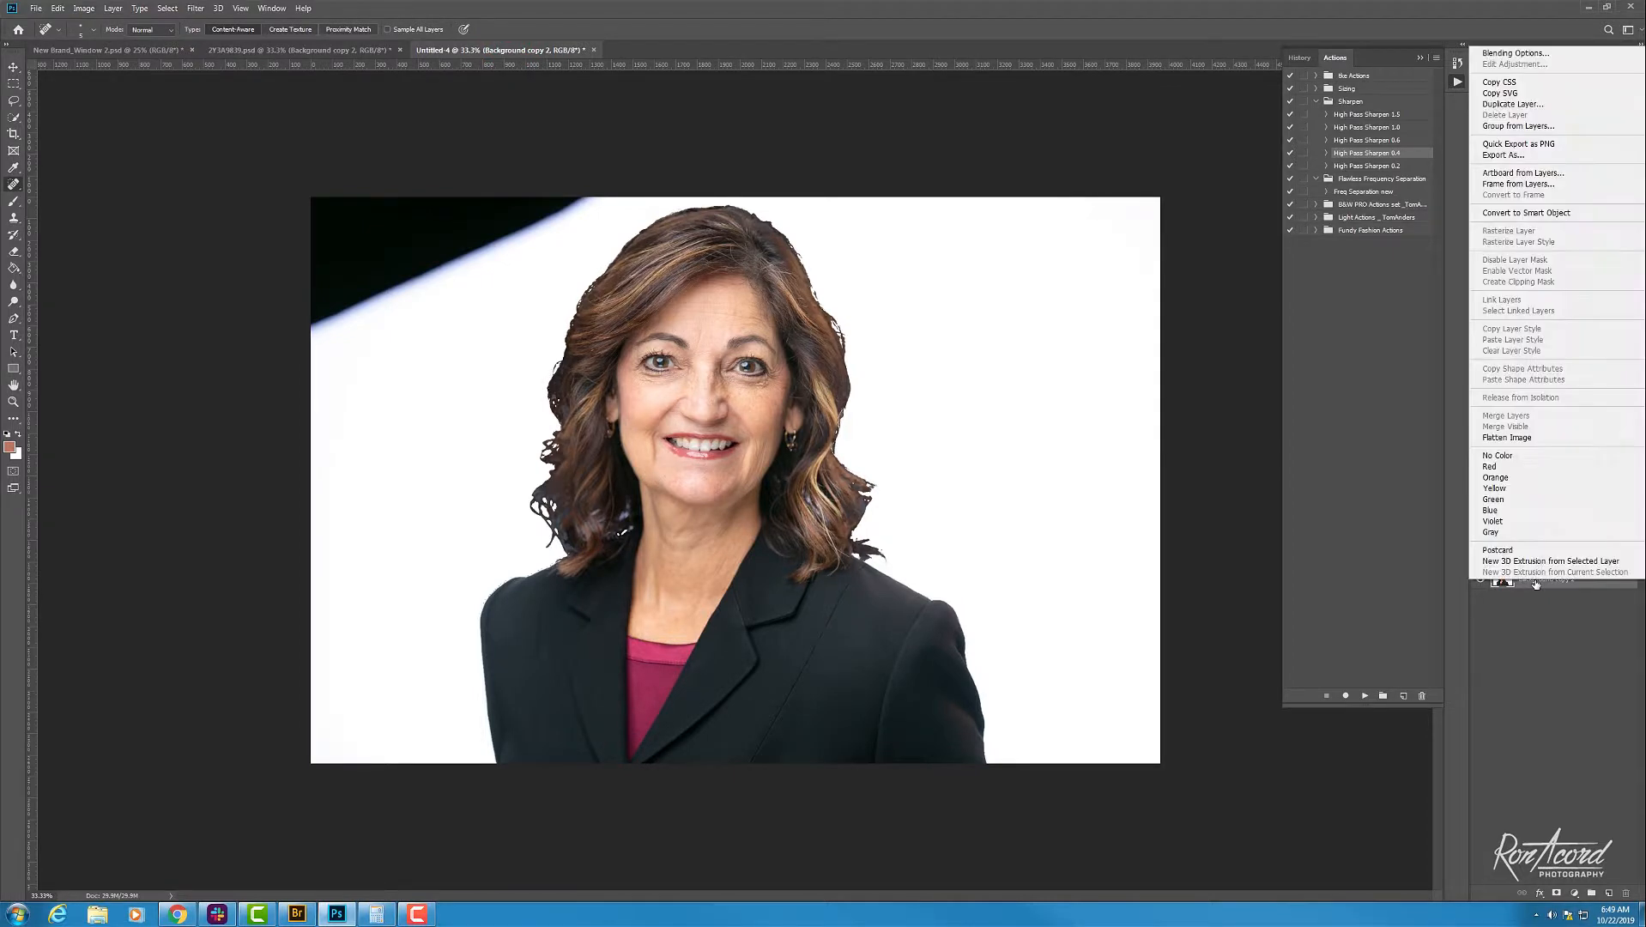
click(1527, 440)
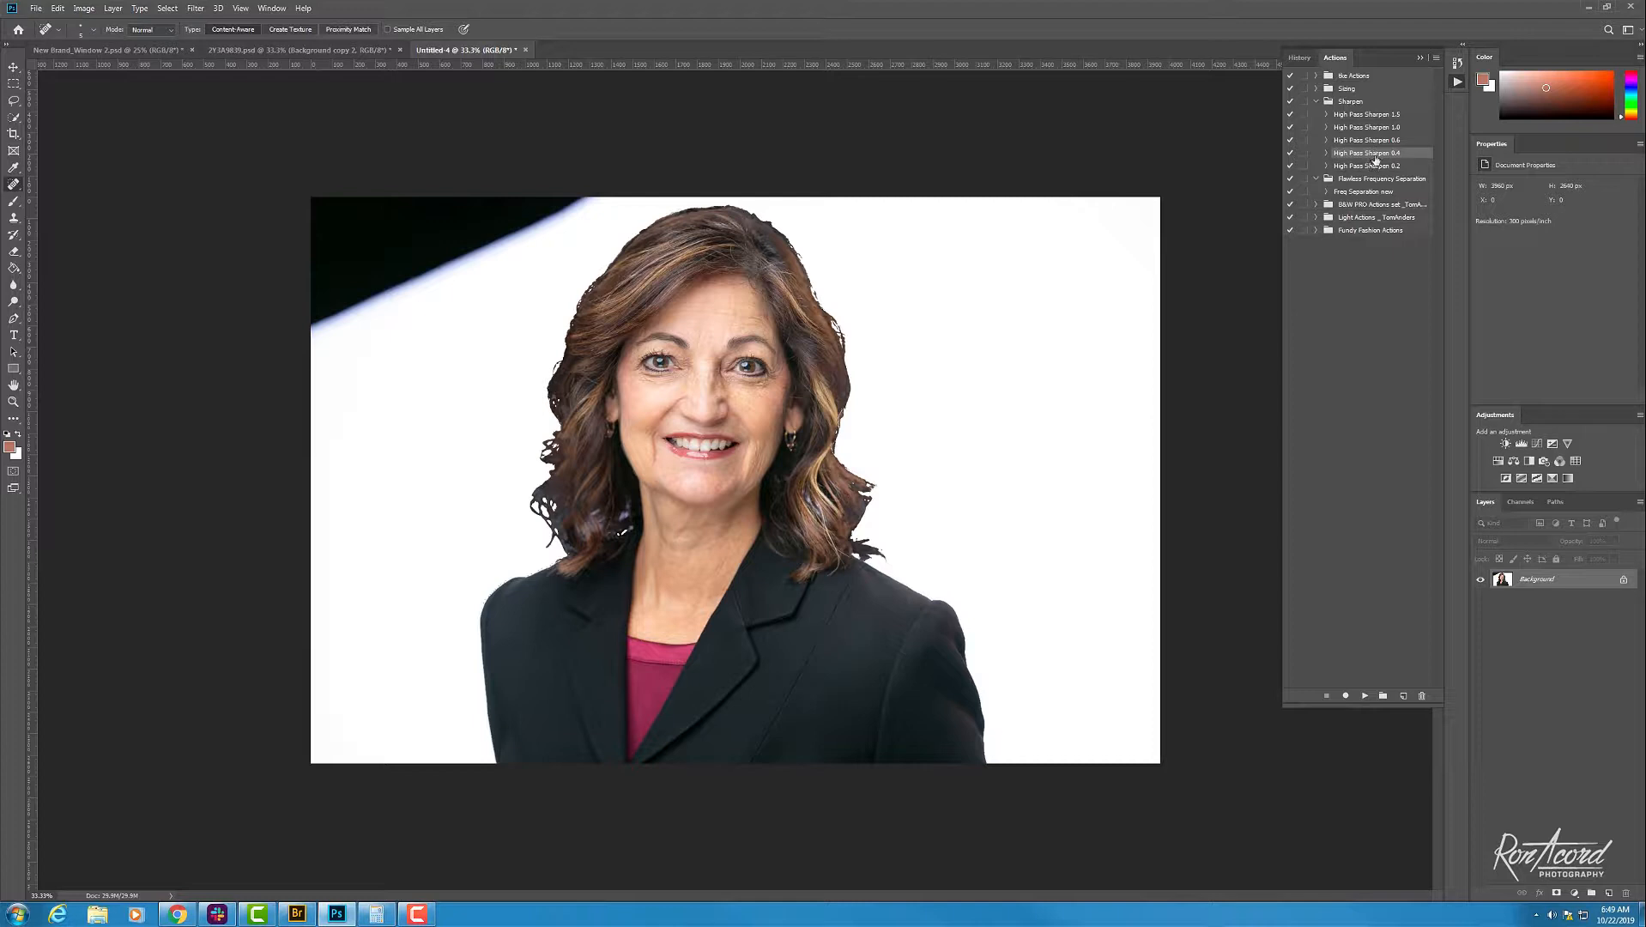
Step: Look through the Flawless Frequency Separation action set and the action files available to load, without loading any
click(1362, 191)
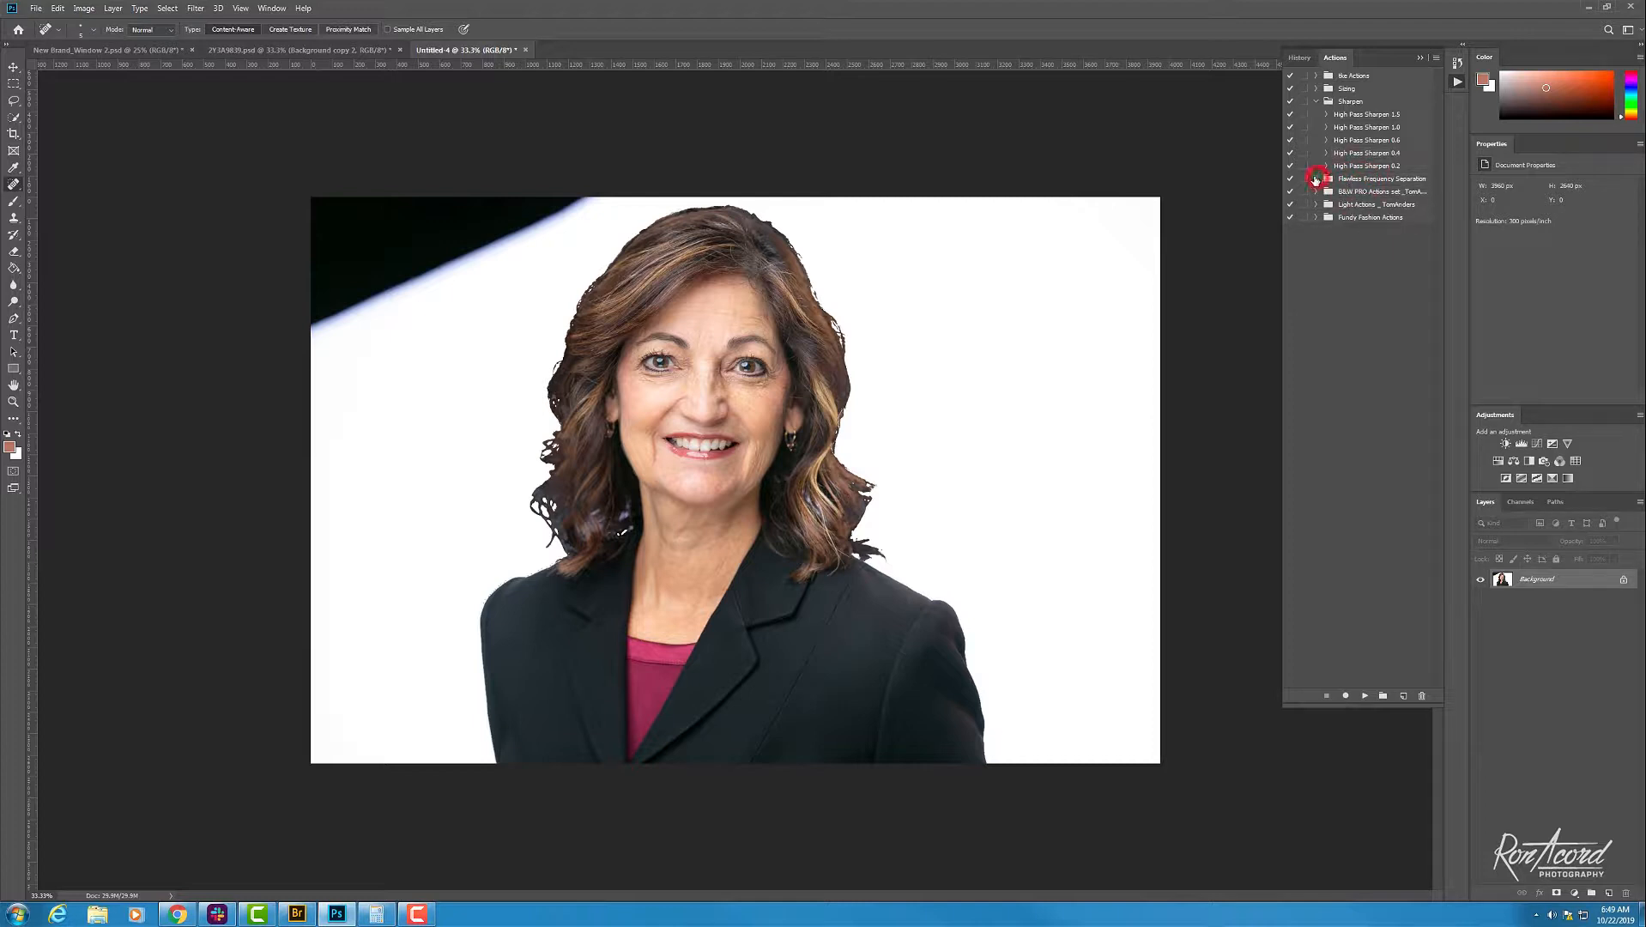
click(1347, 178)
click(1436, 57)
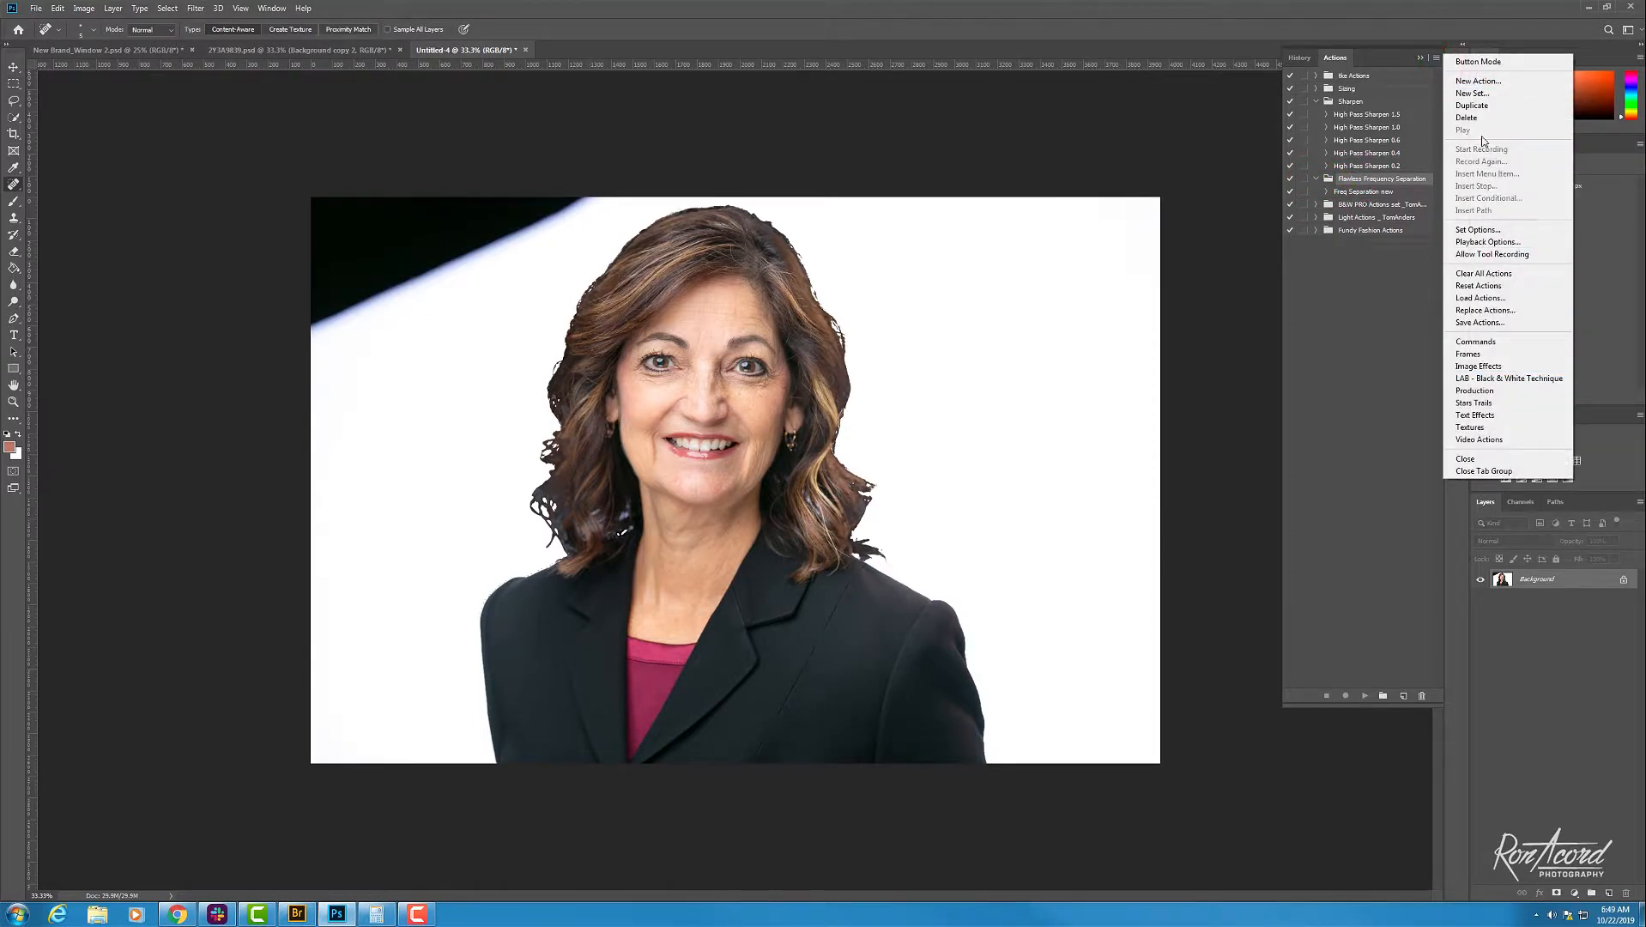
click(1437, 60)
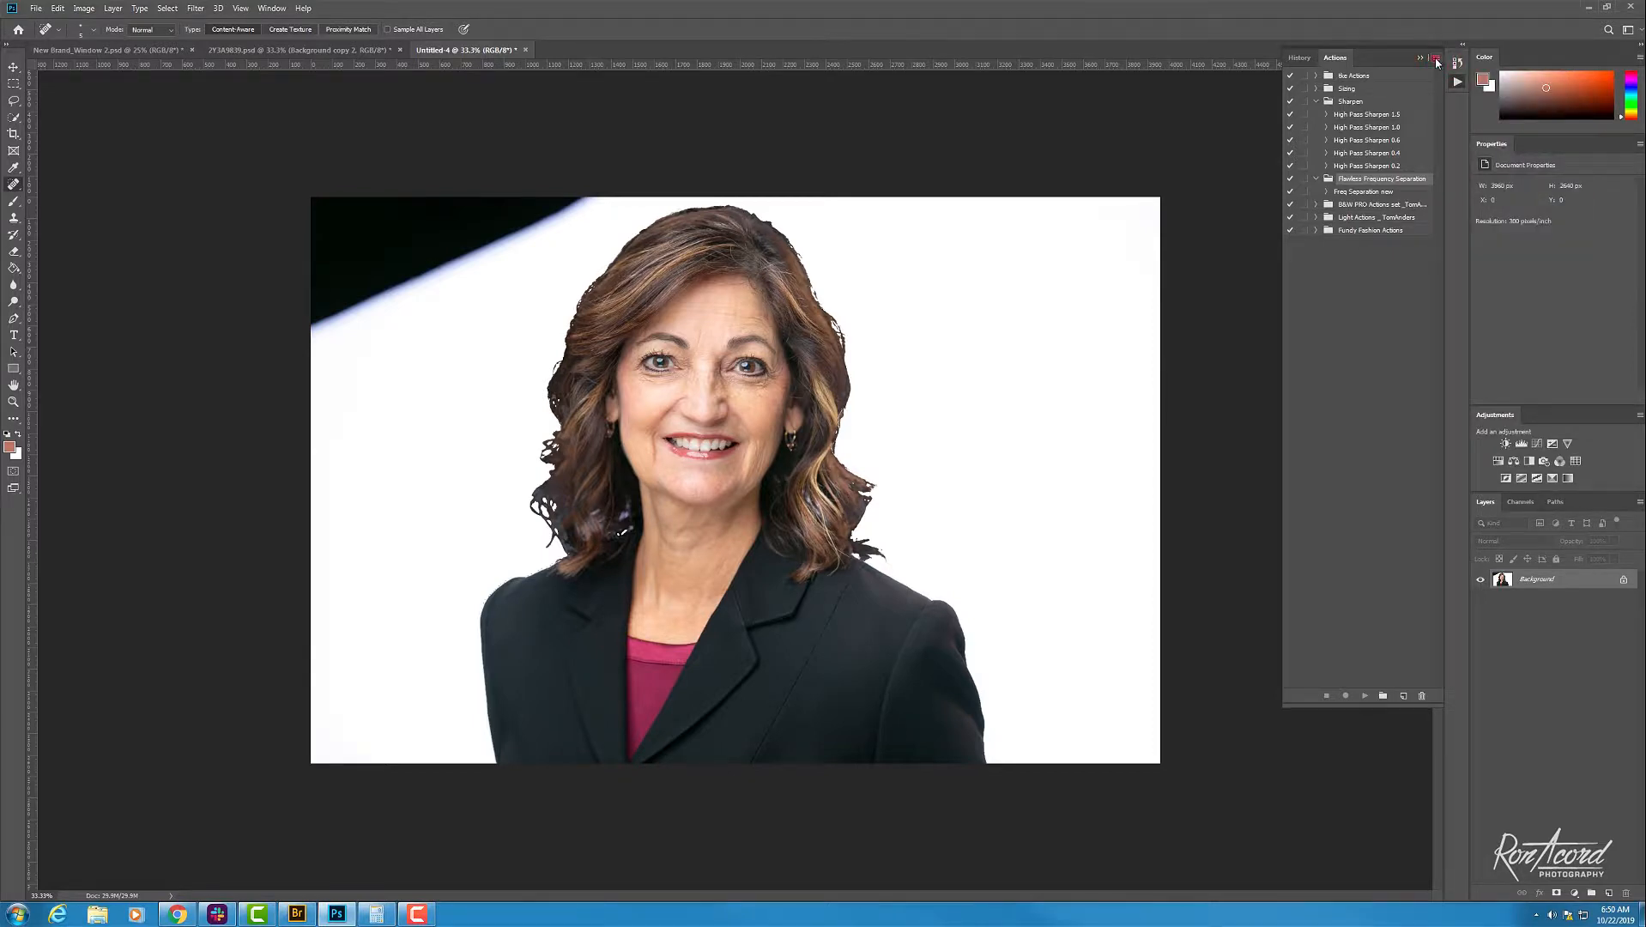
click(1436, 60)
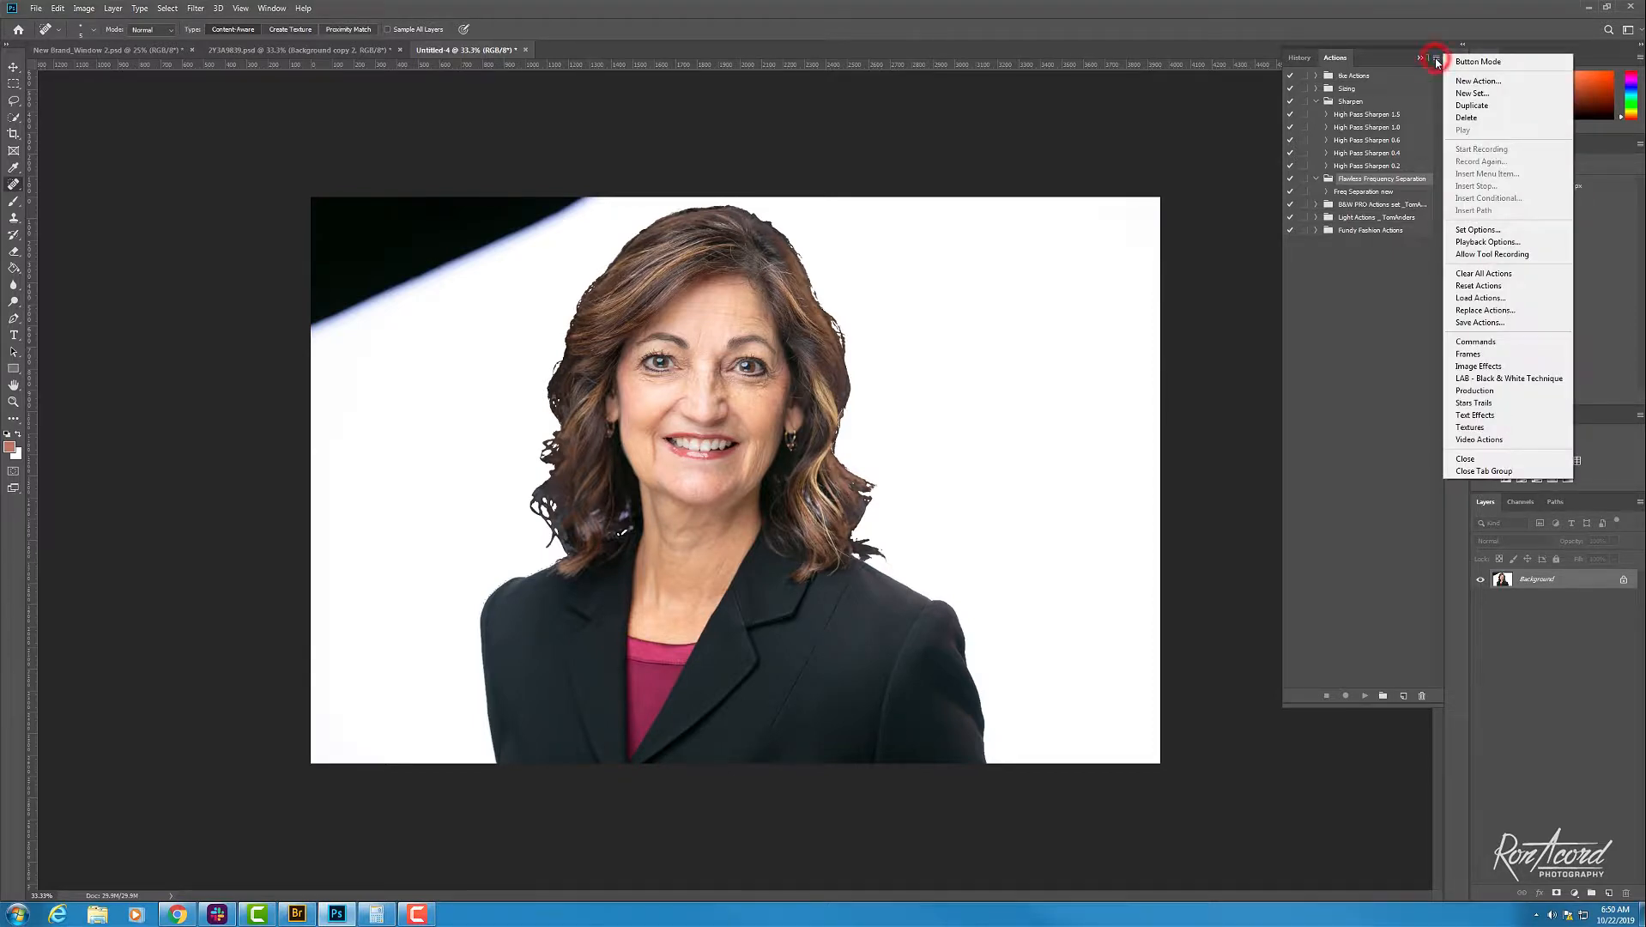
click(1488, 298)
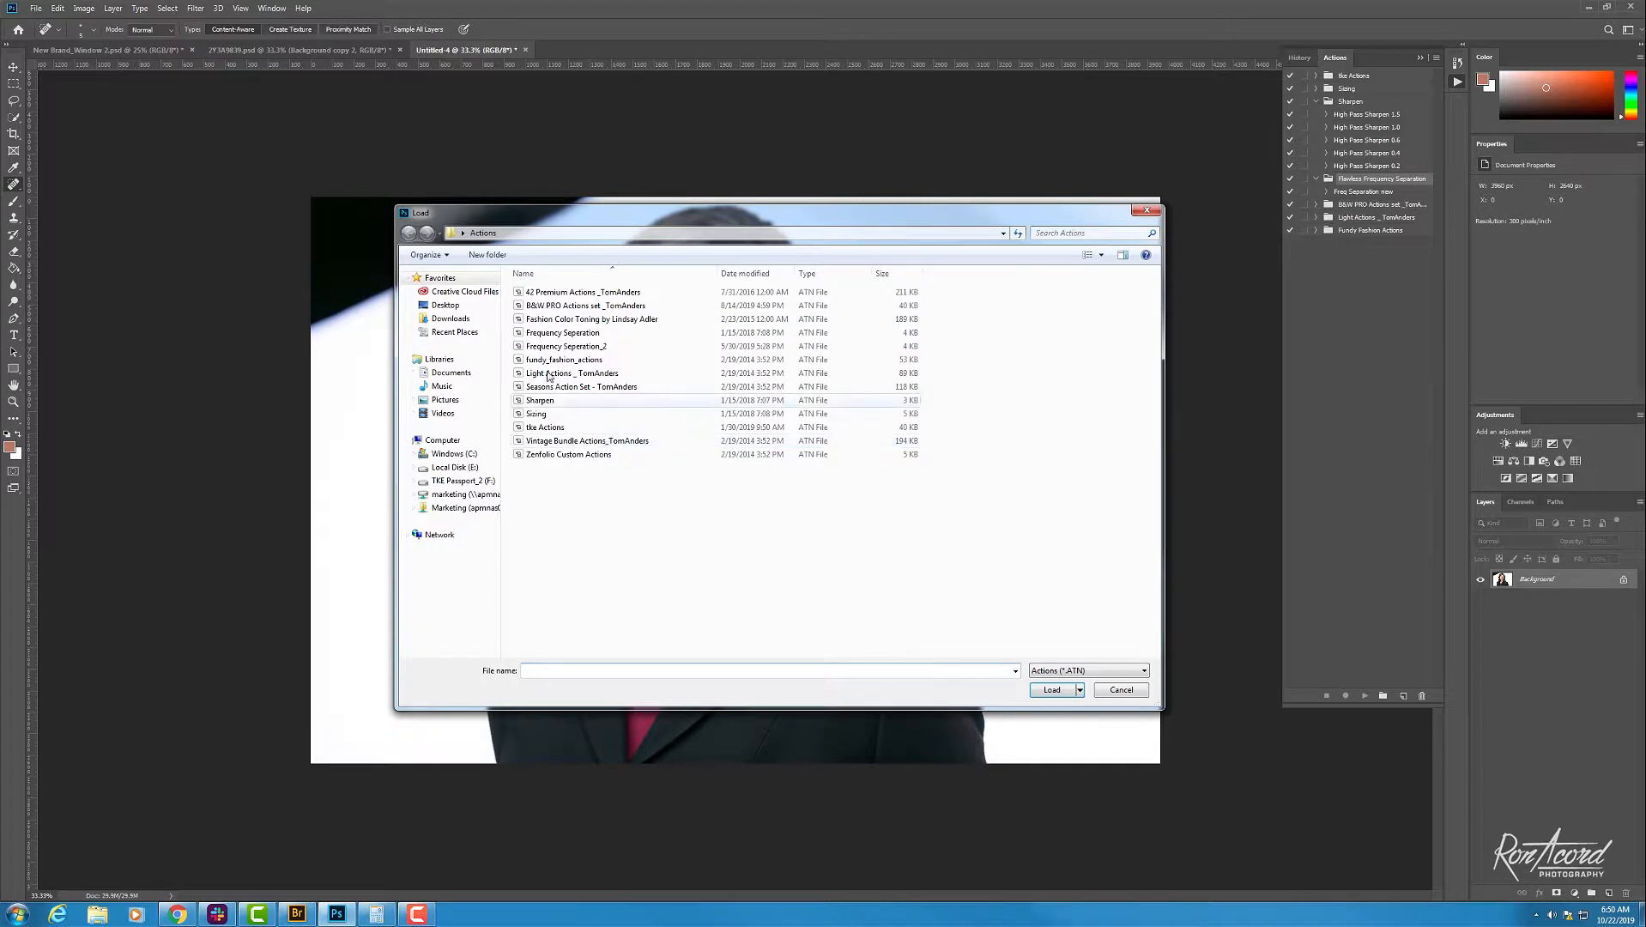
click(564, 347)
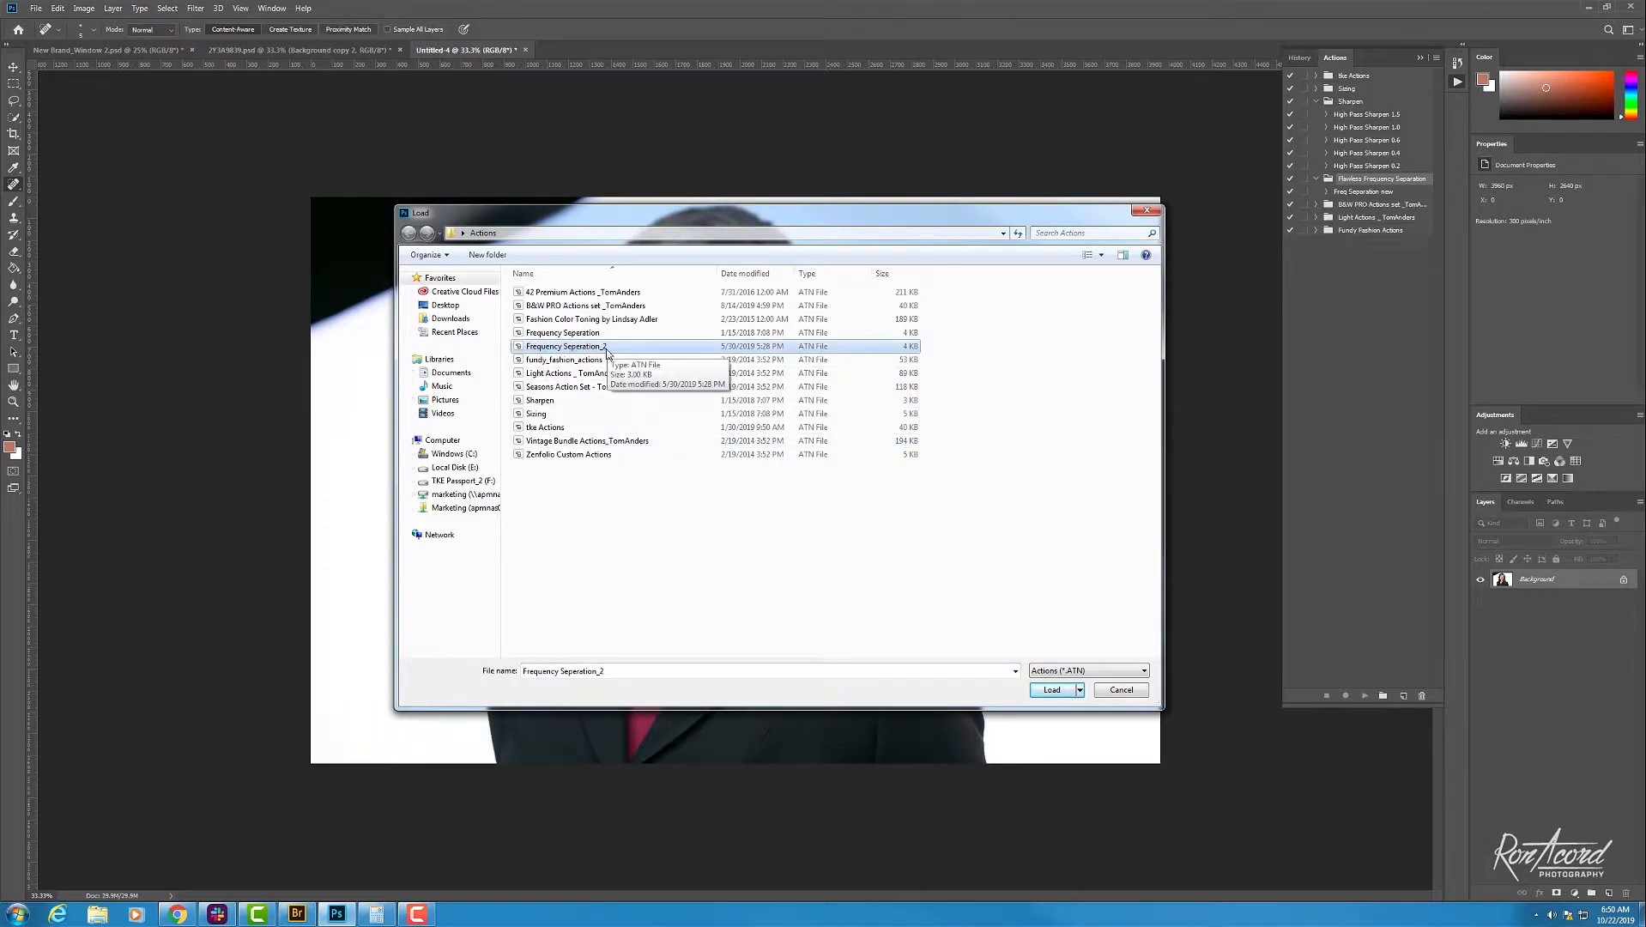
click(549, 401)
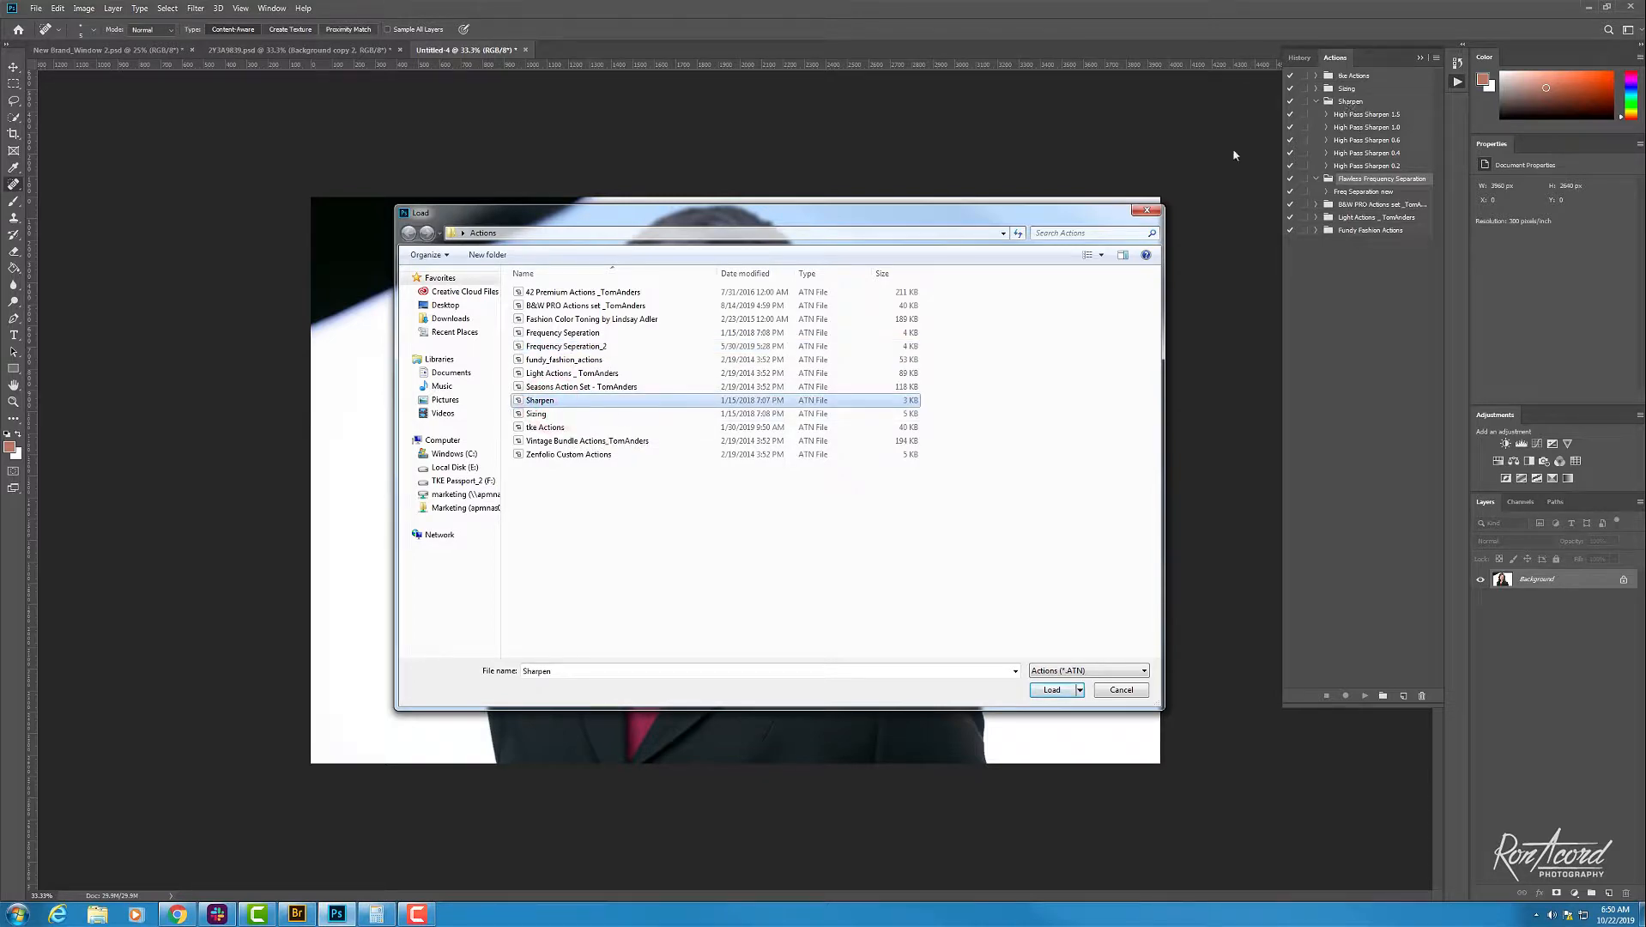
click(1147, 214)
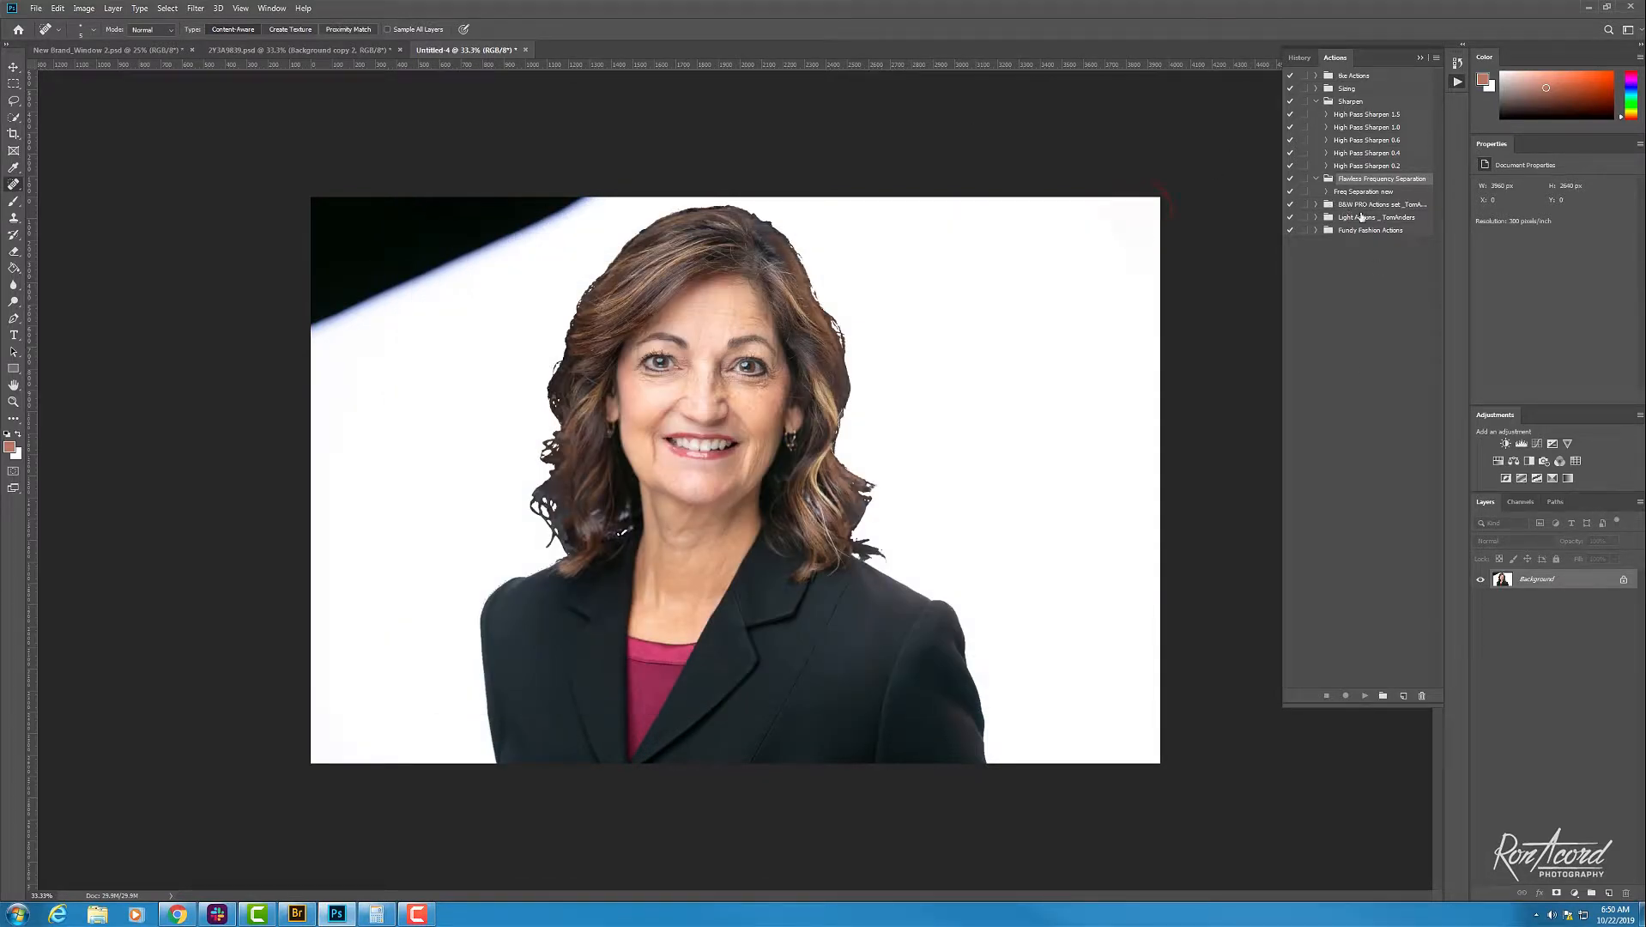
Step: Run the Freq Separation new action on the flattened portrait and check the layers inside the resulting group
click(1365, 192)
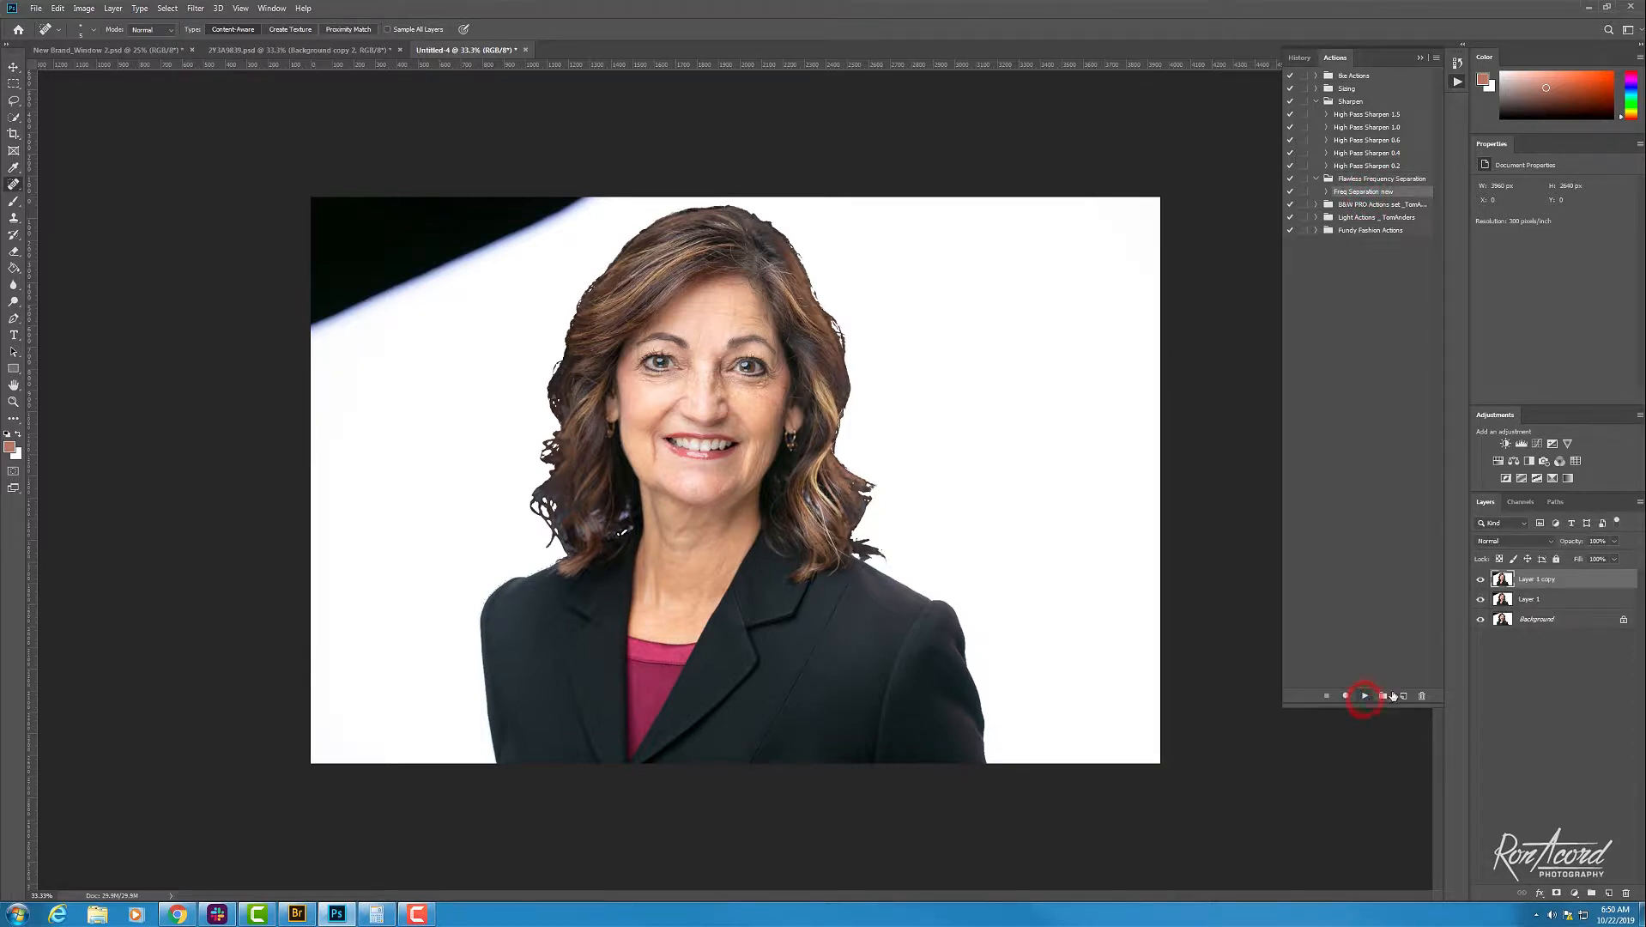
click(1534, 582)
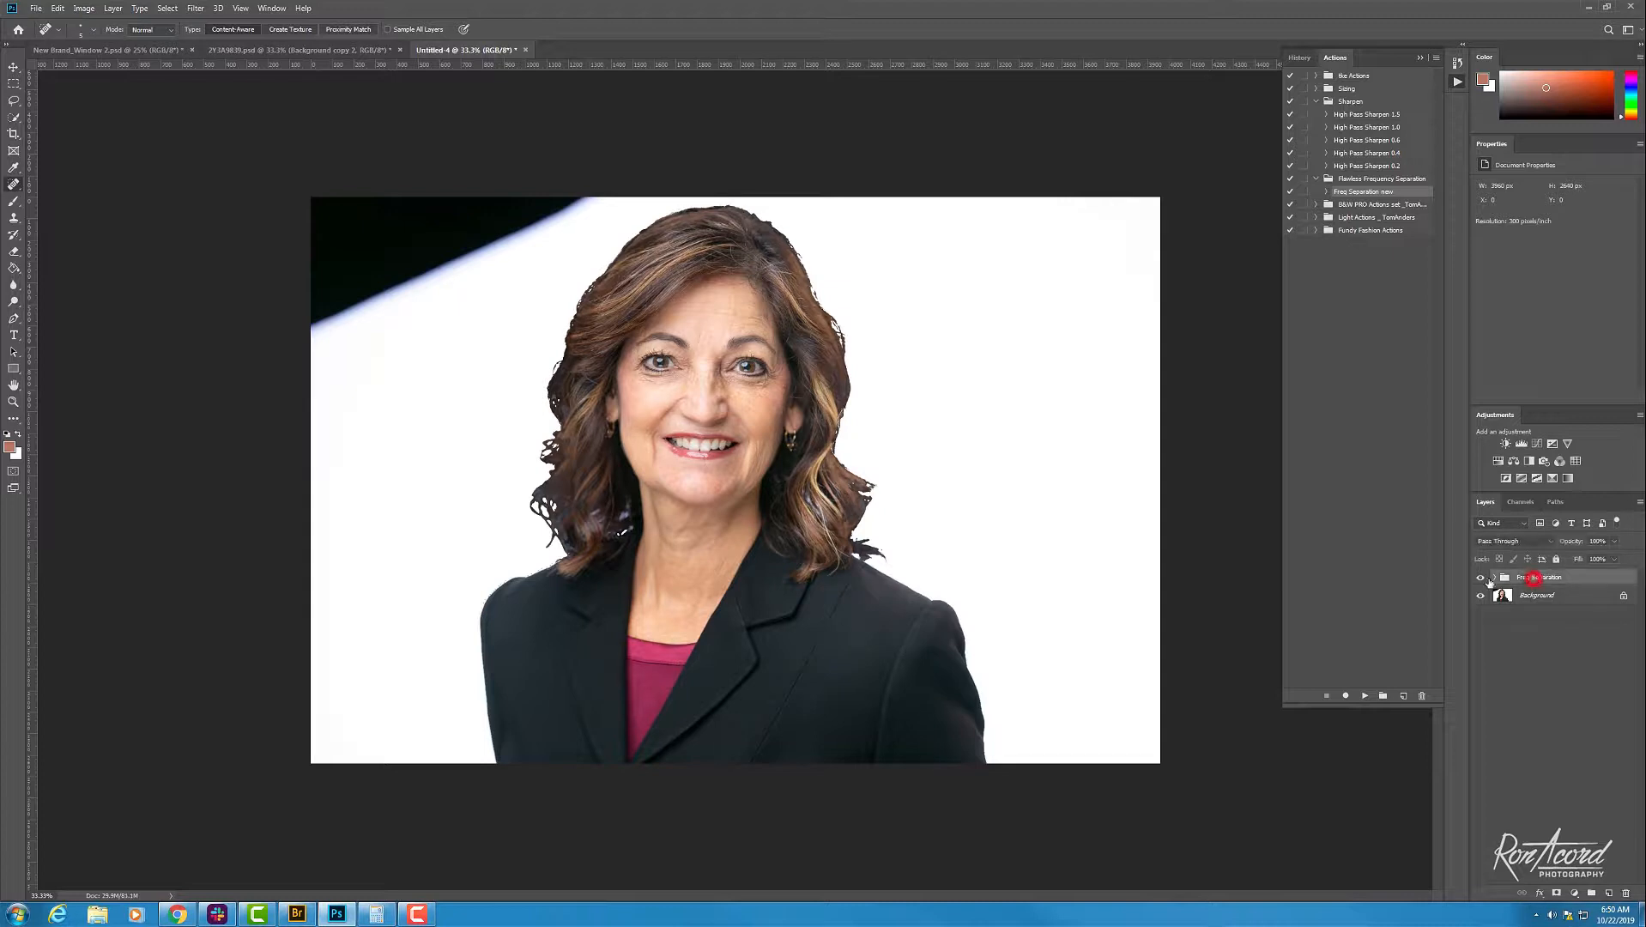
click(1494, 579)
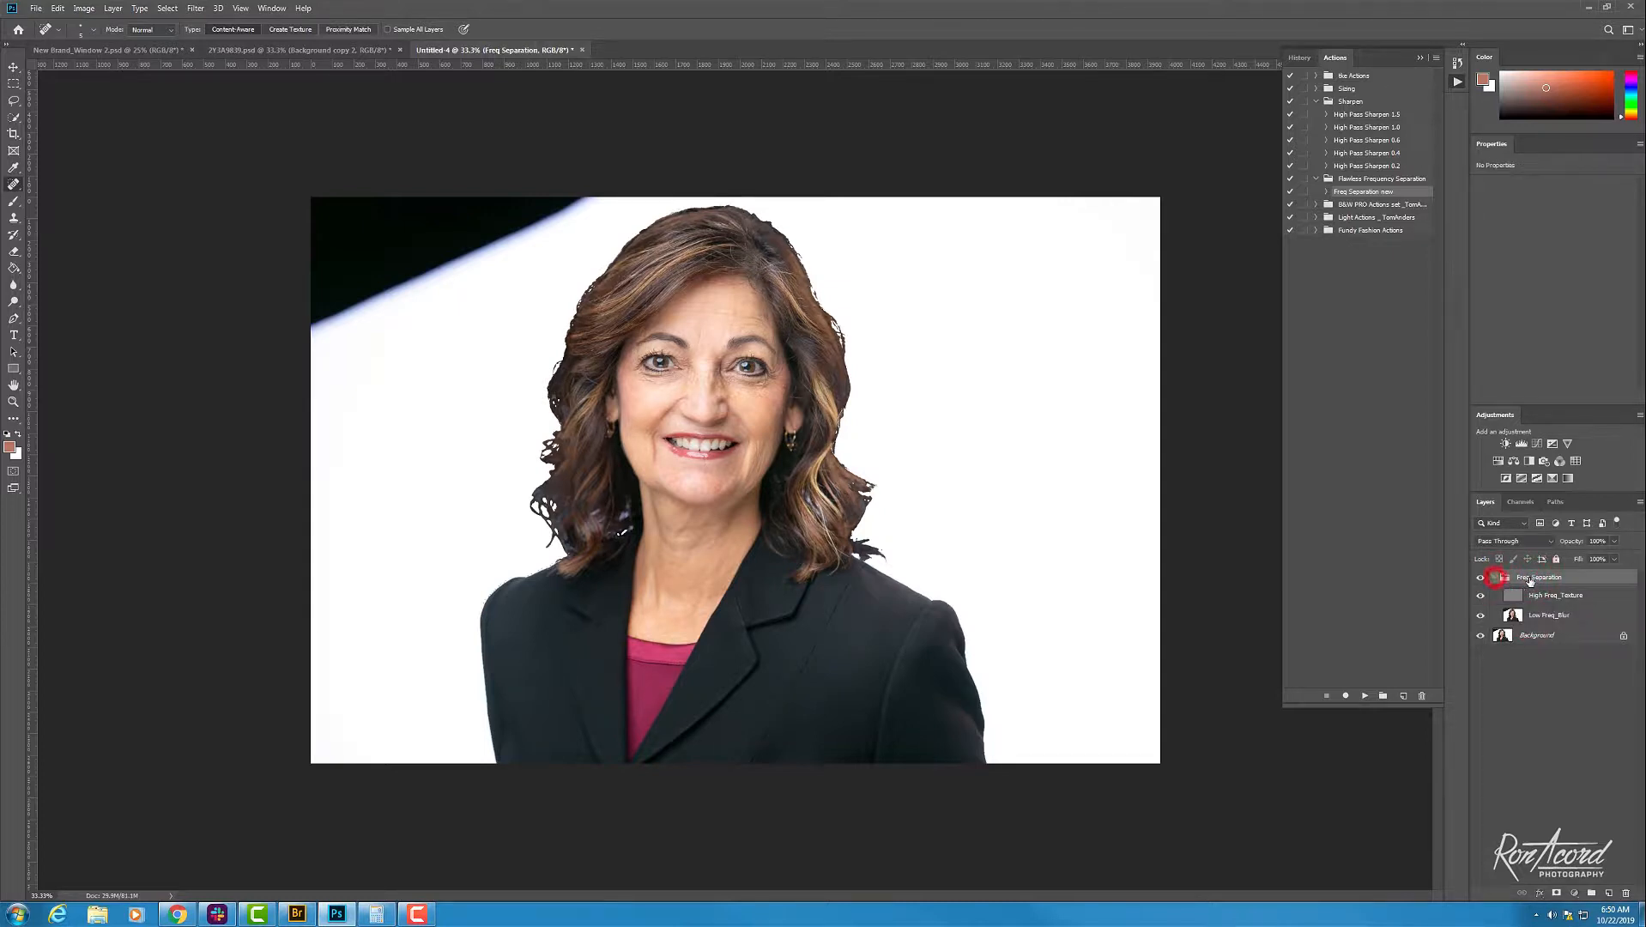
click(1494, 578)
Step: Duplicate the Freq Separation group into the 2Y3A9839.psd document
right_click(1523, 581)
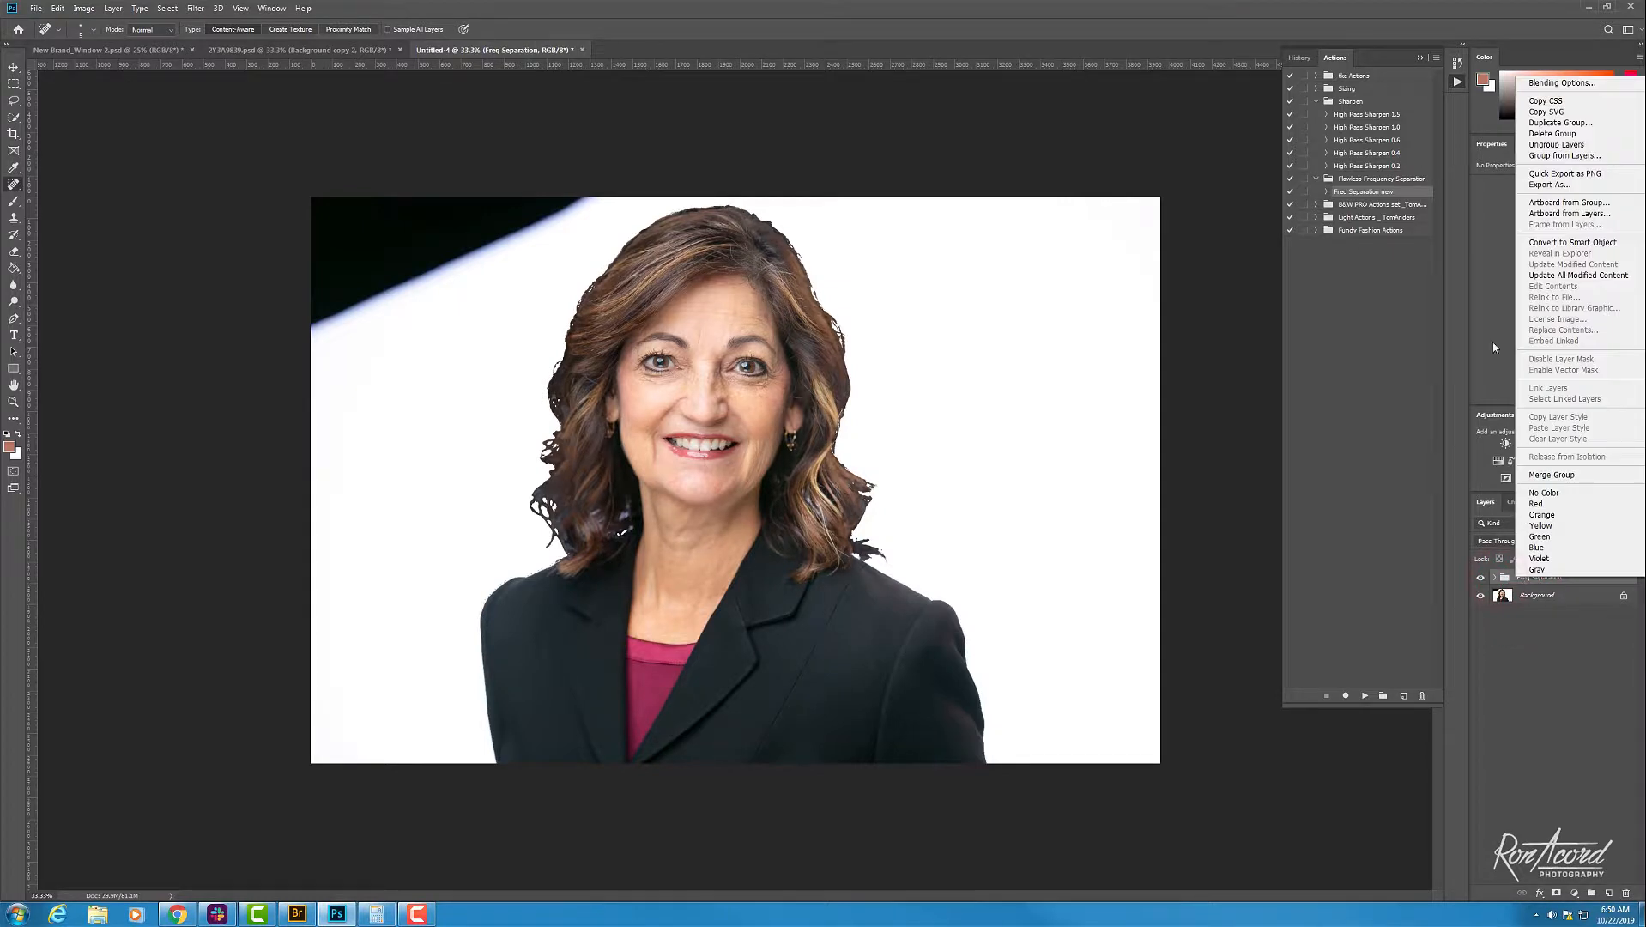
click(1552, 122)
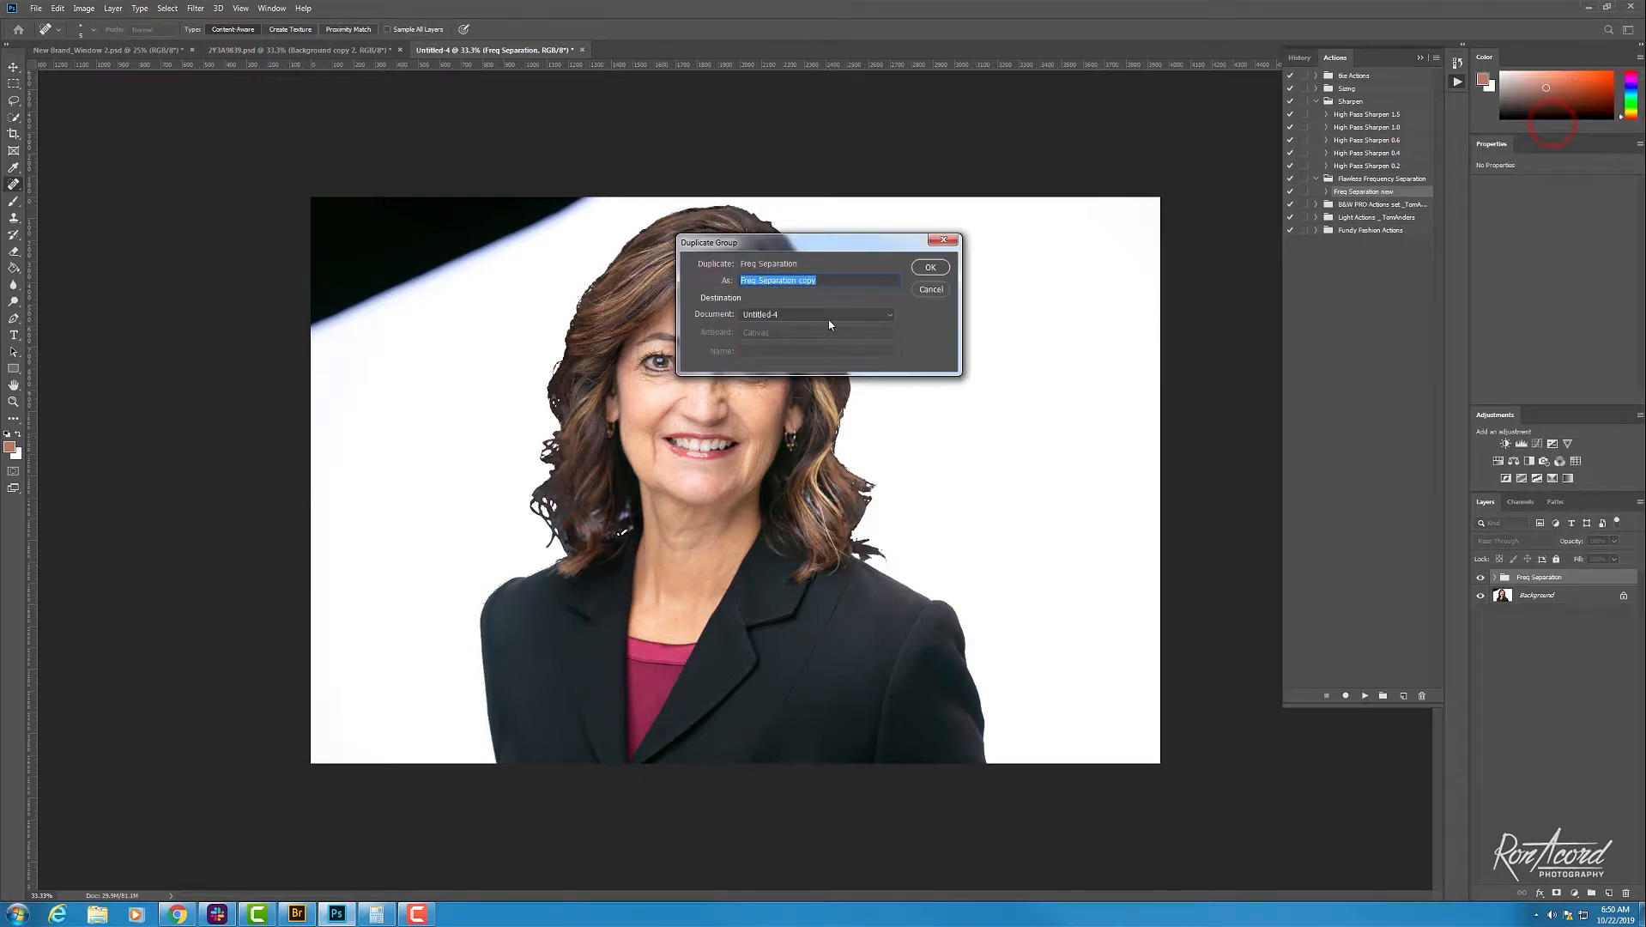
click(829, 314)
click(766, 340)
click(930, 266)
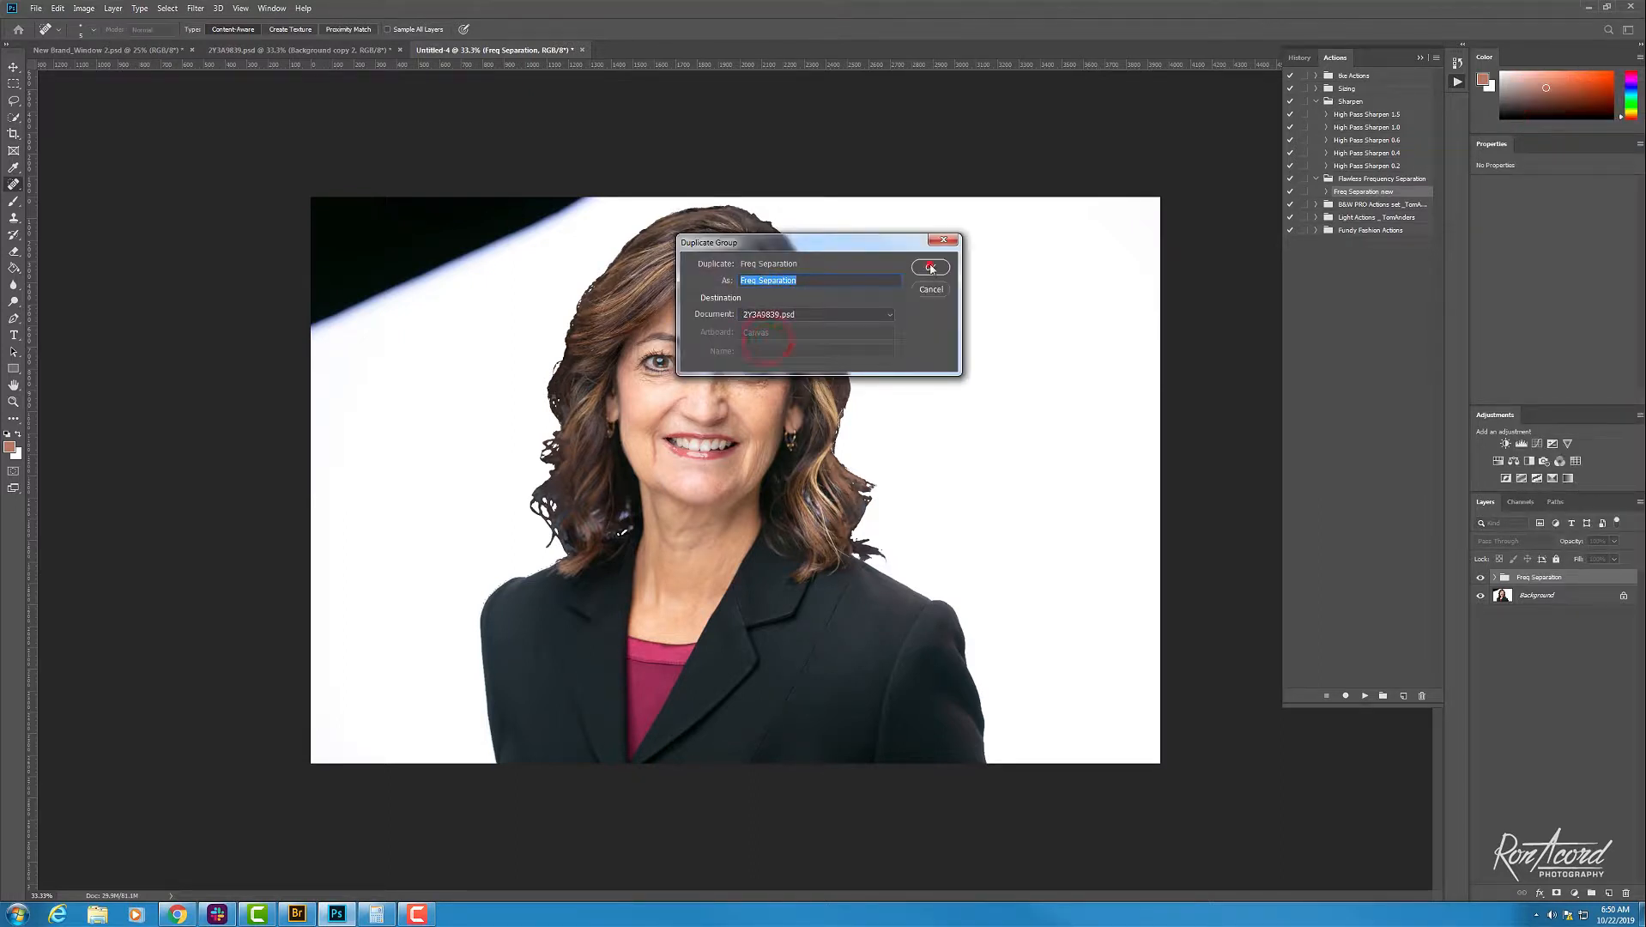
Step: Check the copied group in 2Y3A9839.psd and close Untitled-4 without saving it
click(318, 49)
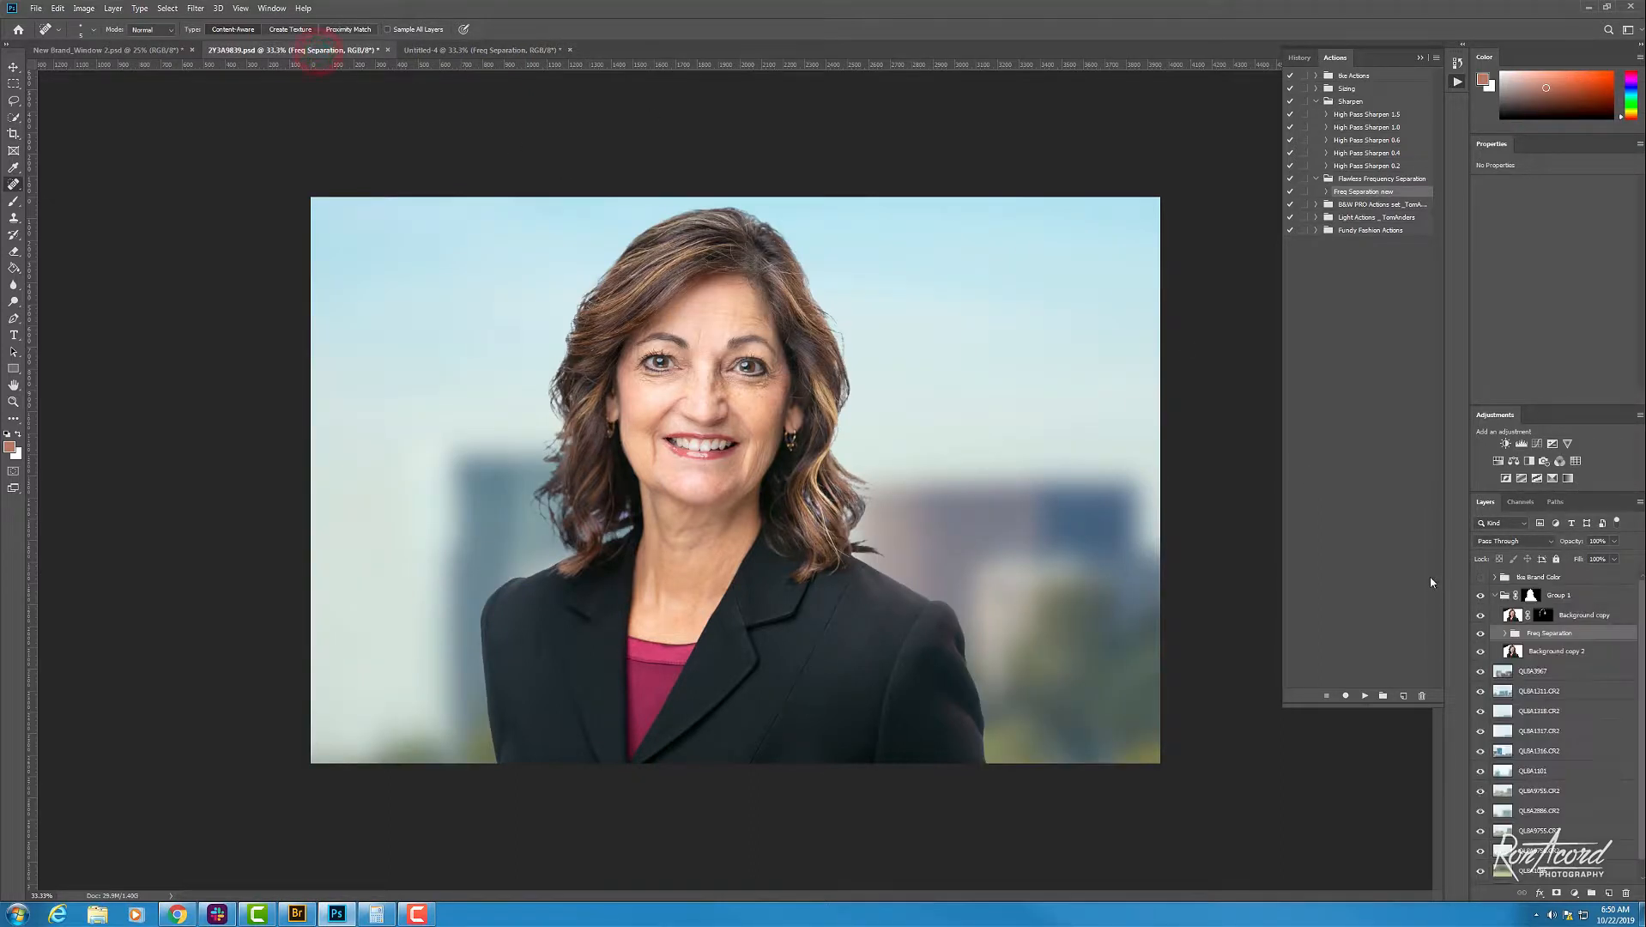
click(570, 52)
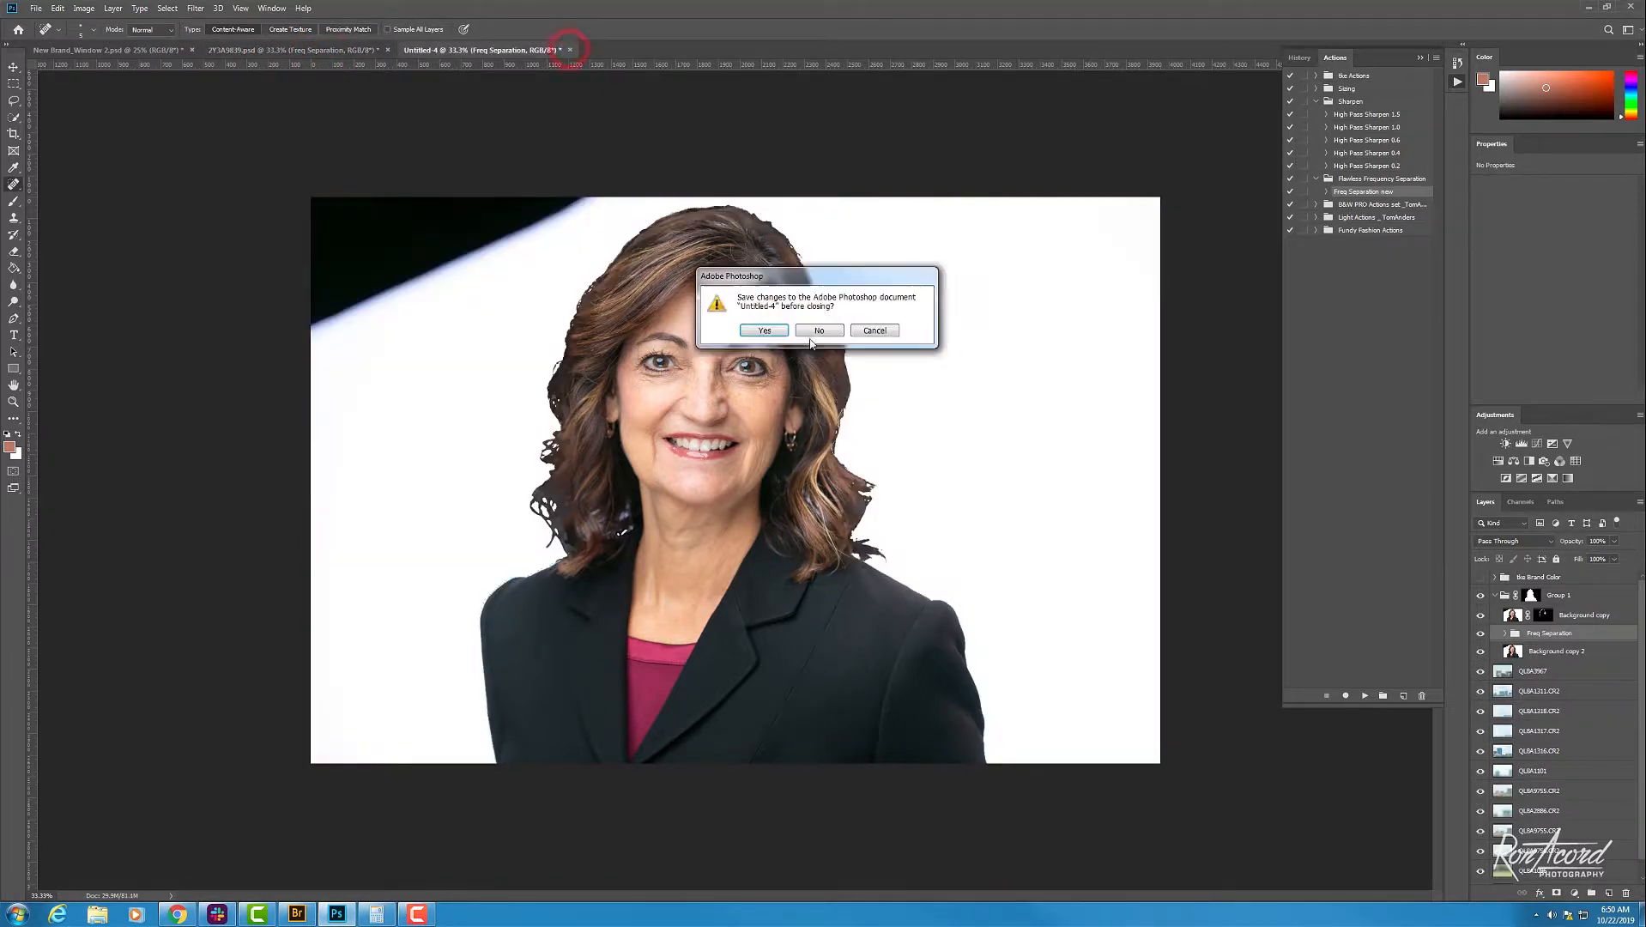
click(828, 327)
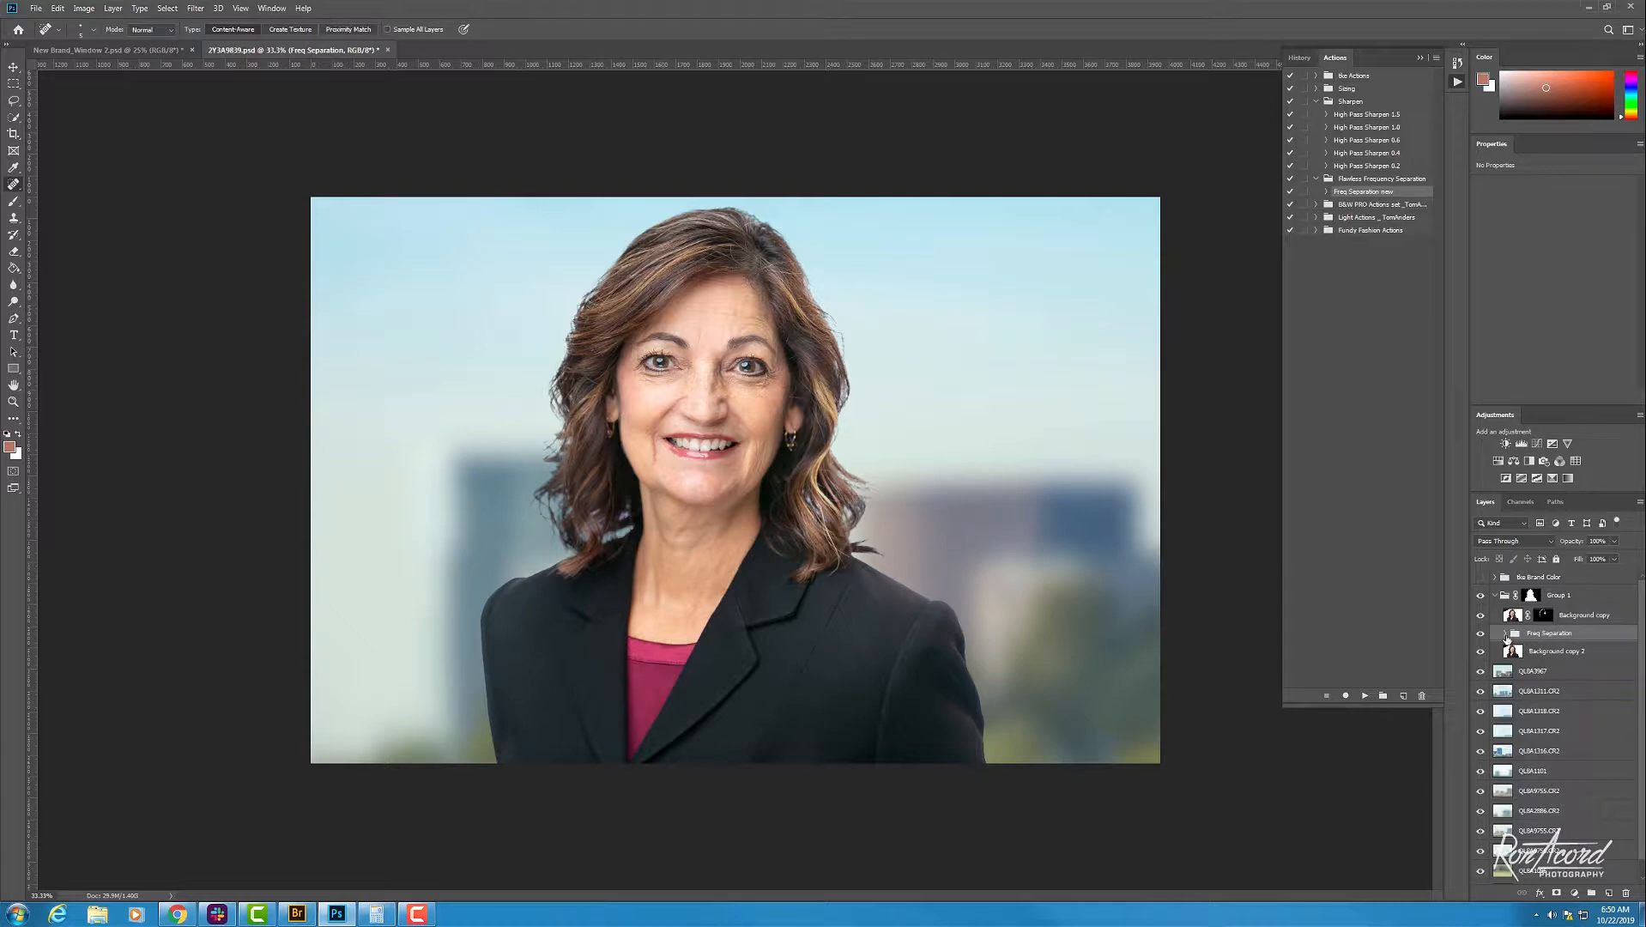
Step: Expand the Freq Separation group and compare the face with the High Freq_Texture layer hidden and shown over Low Freq_Blur
click(1505, 636)
click(1553, 670)
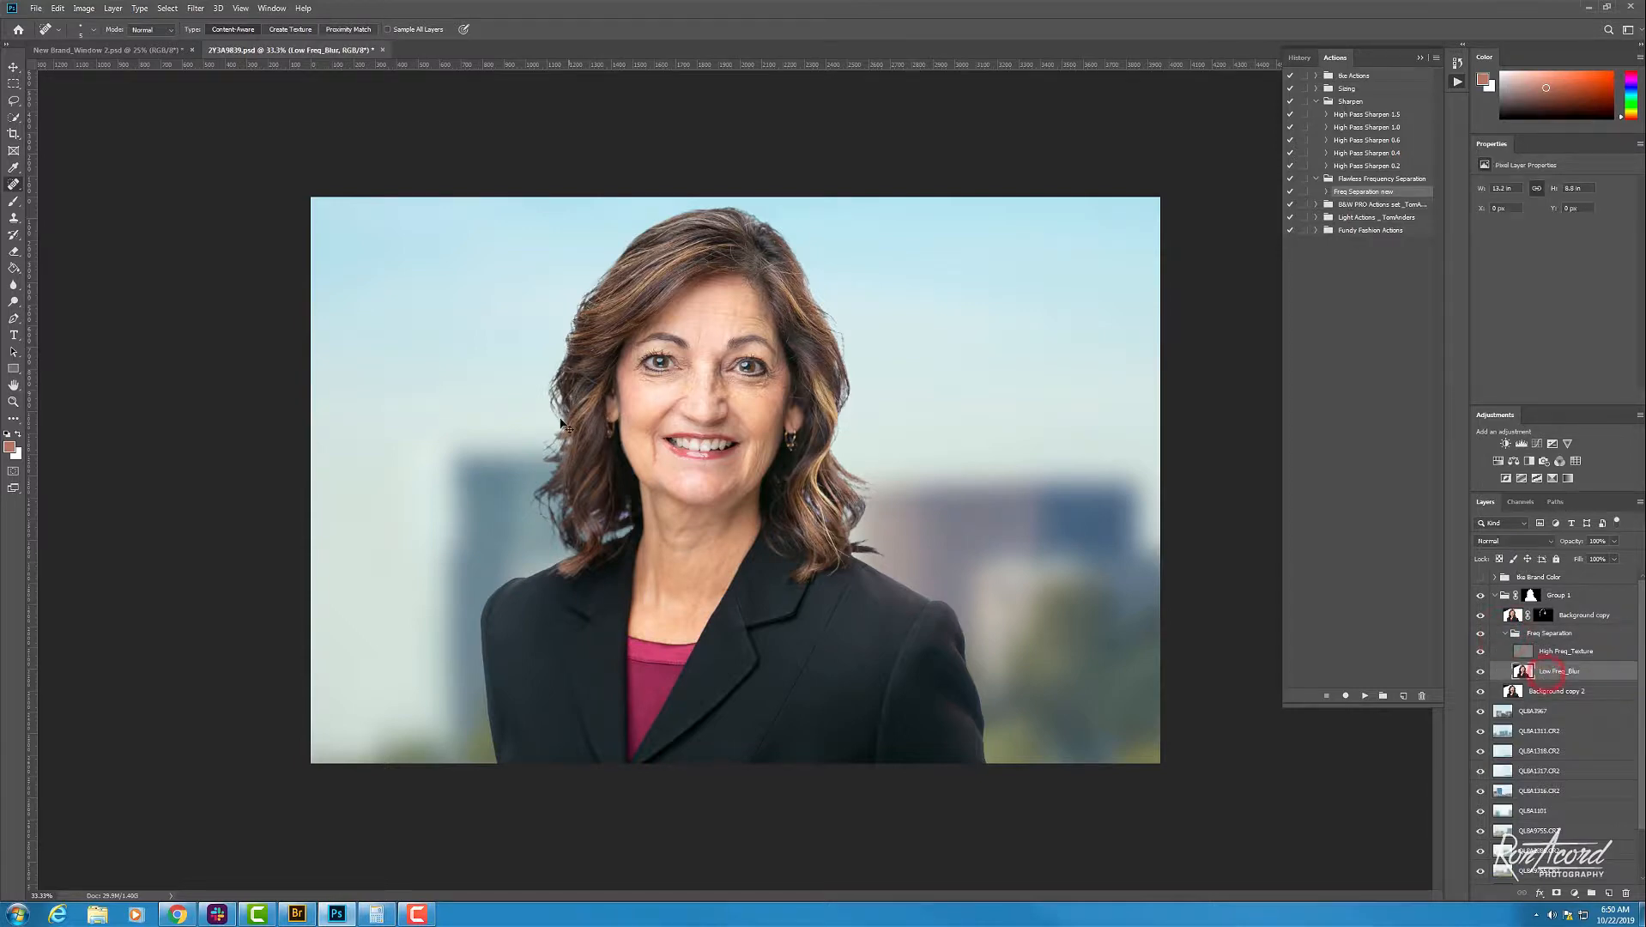
scroll(562, 425, up, 2)
click(703, 390)
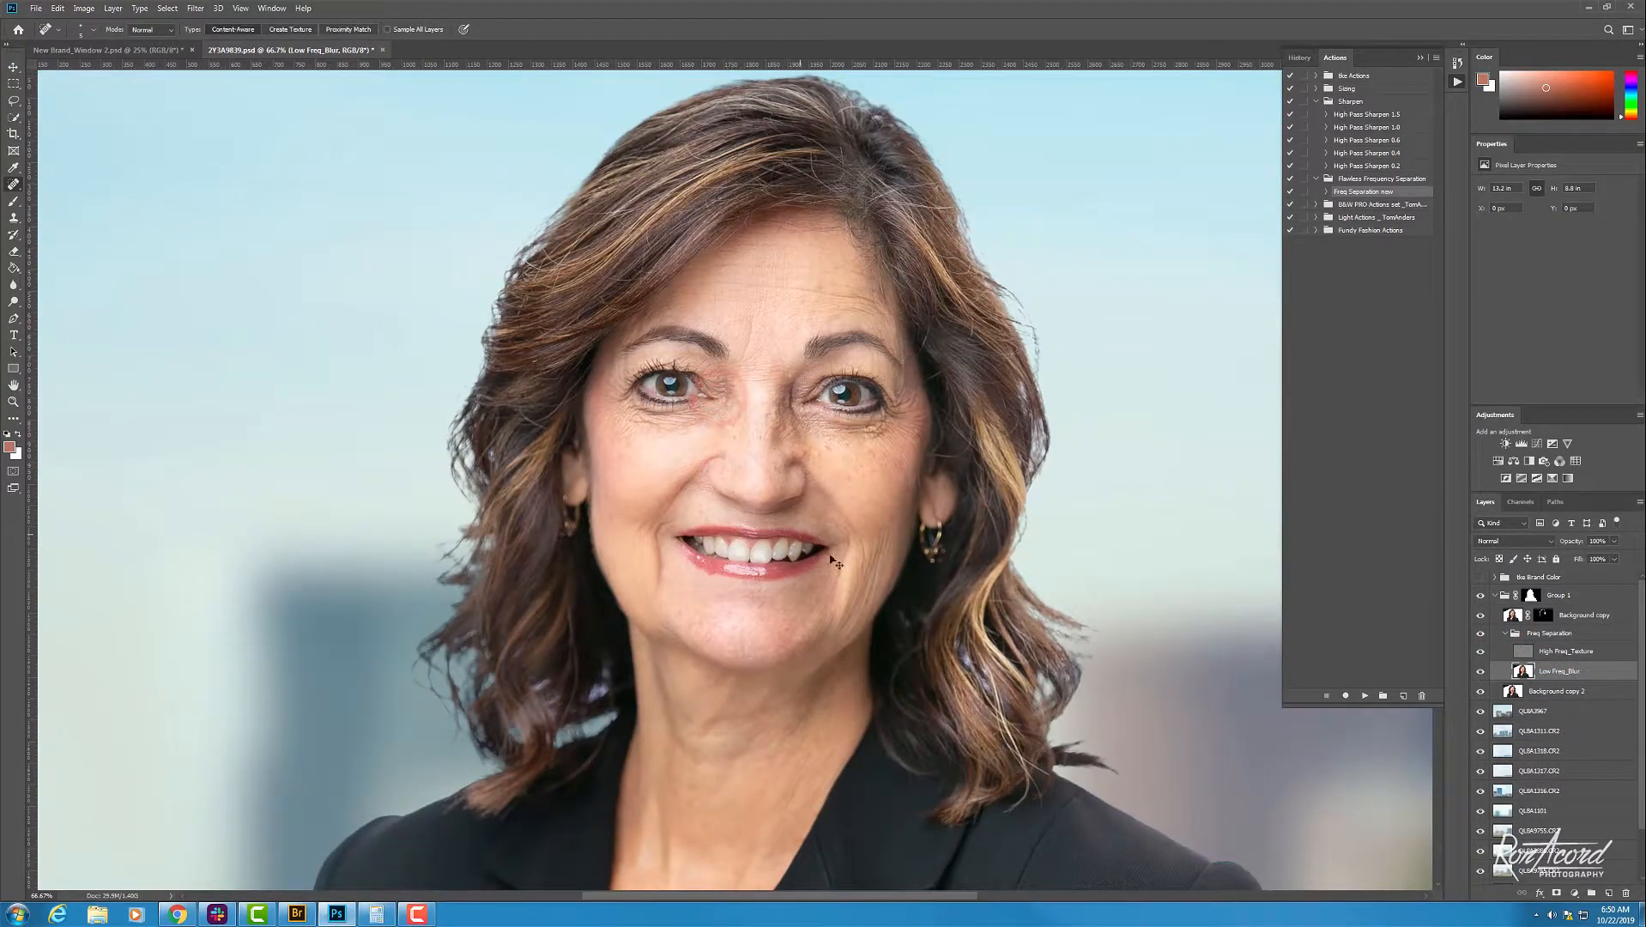
key(ctrl+plus)
click(1560, 655)
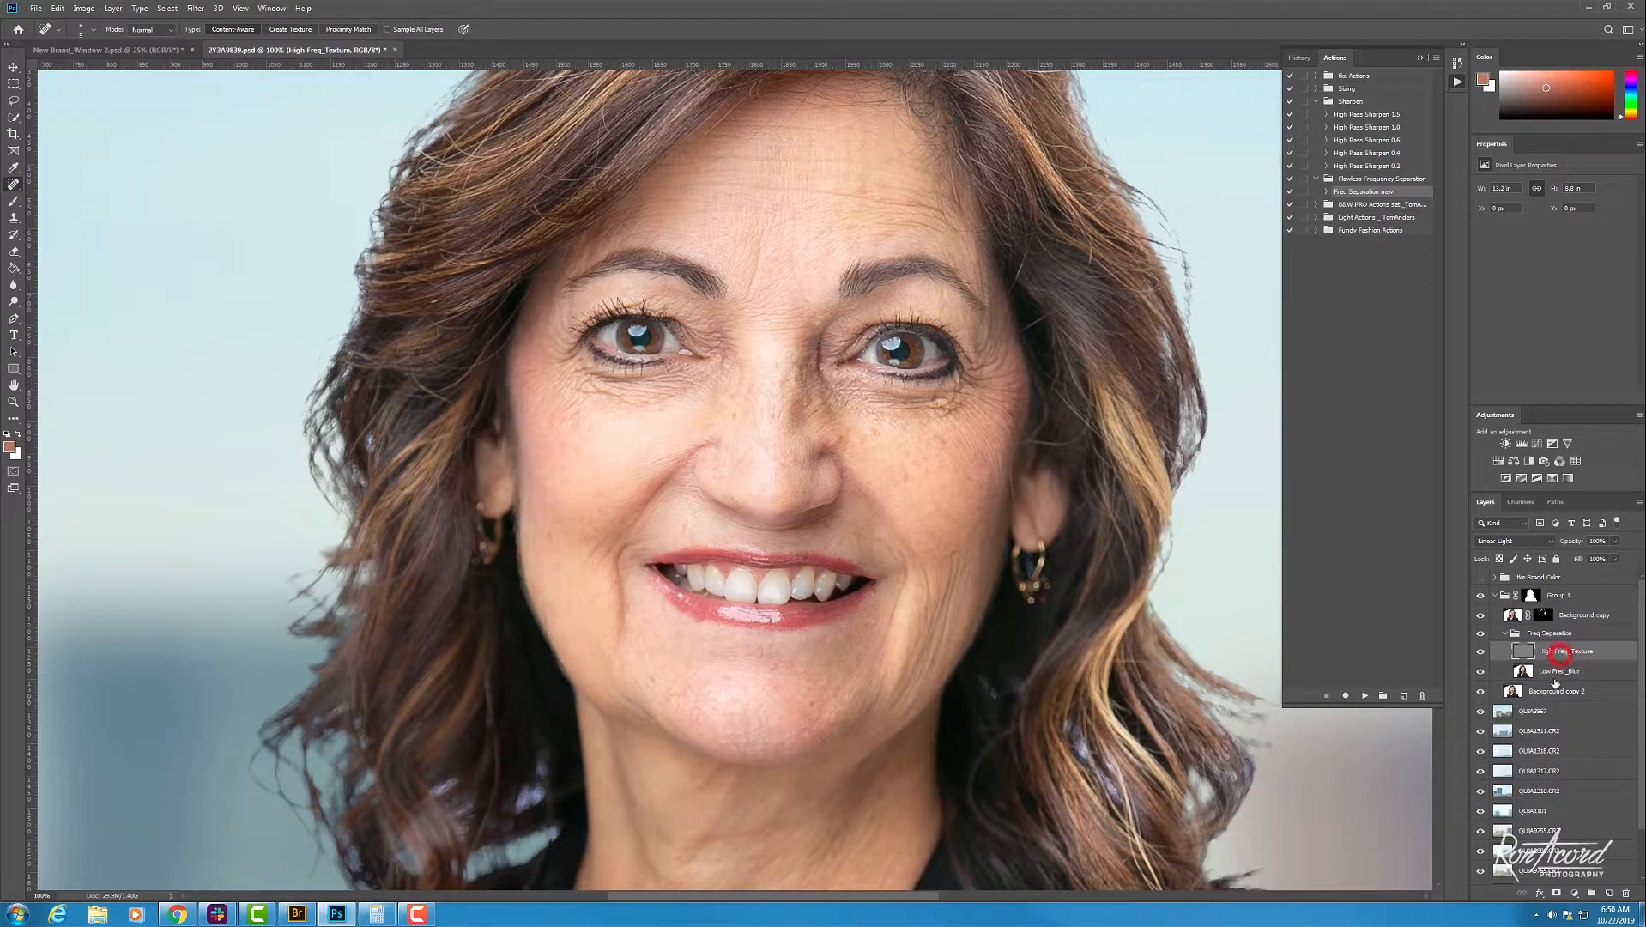
click(1553, 671)
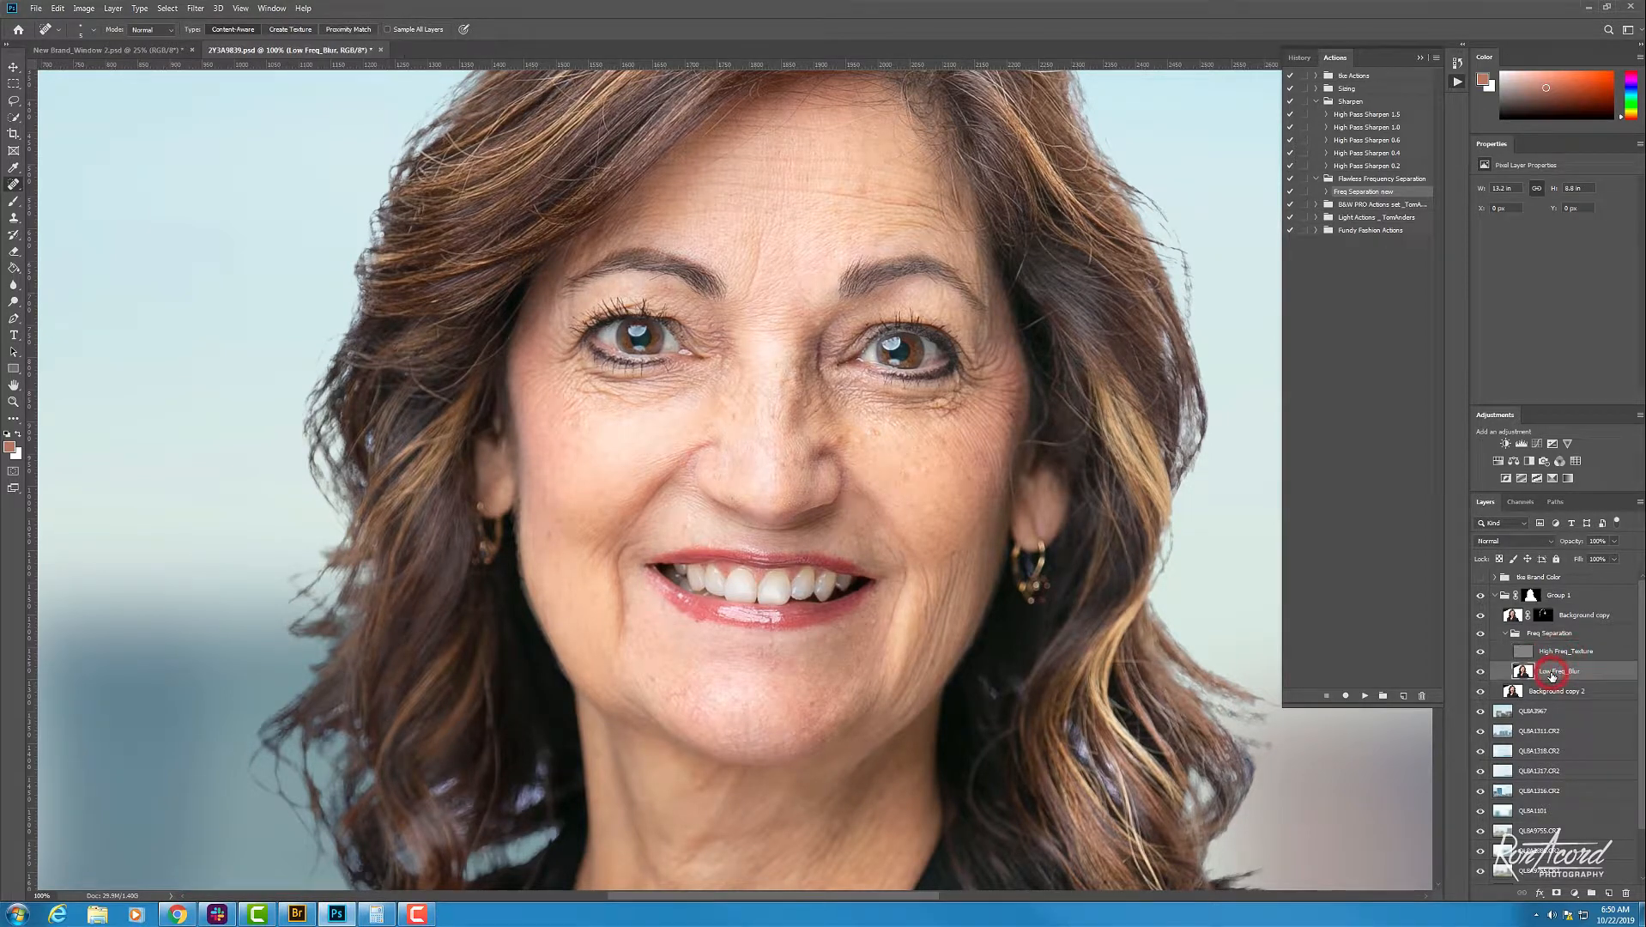
click(1480, 652)
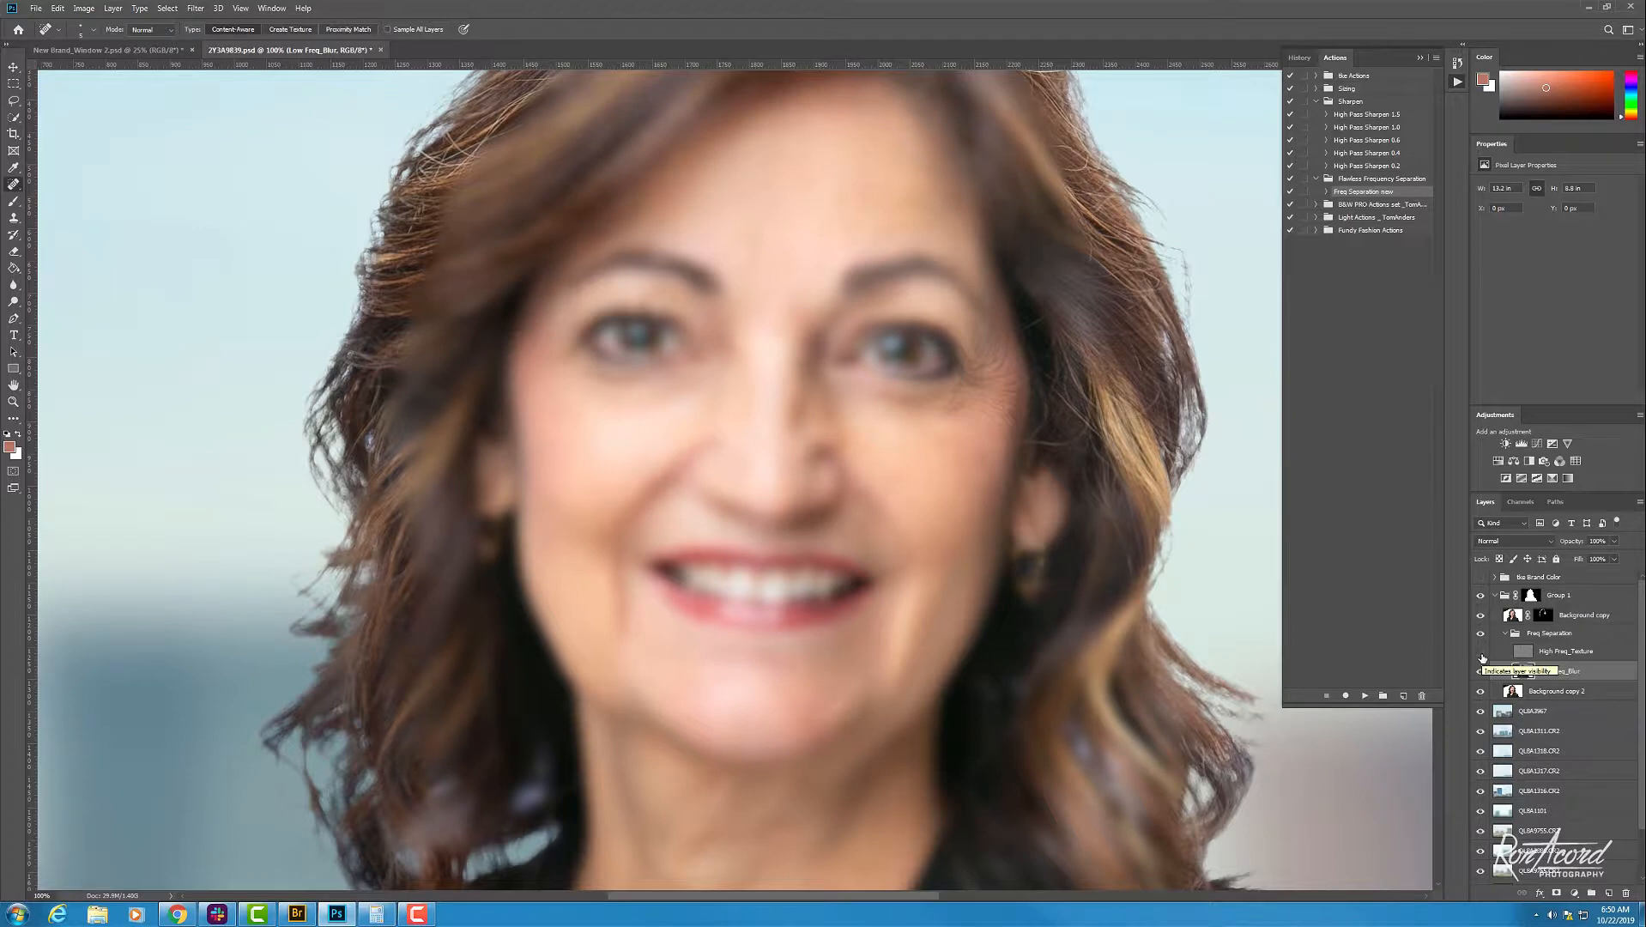
click(1480, 652)
click(1558, 652)
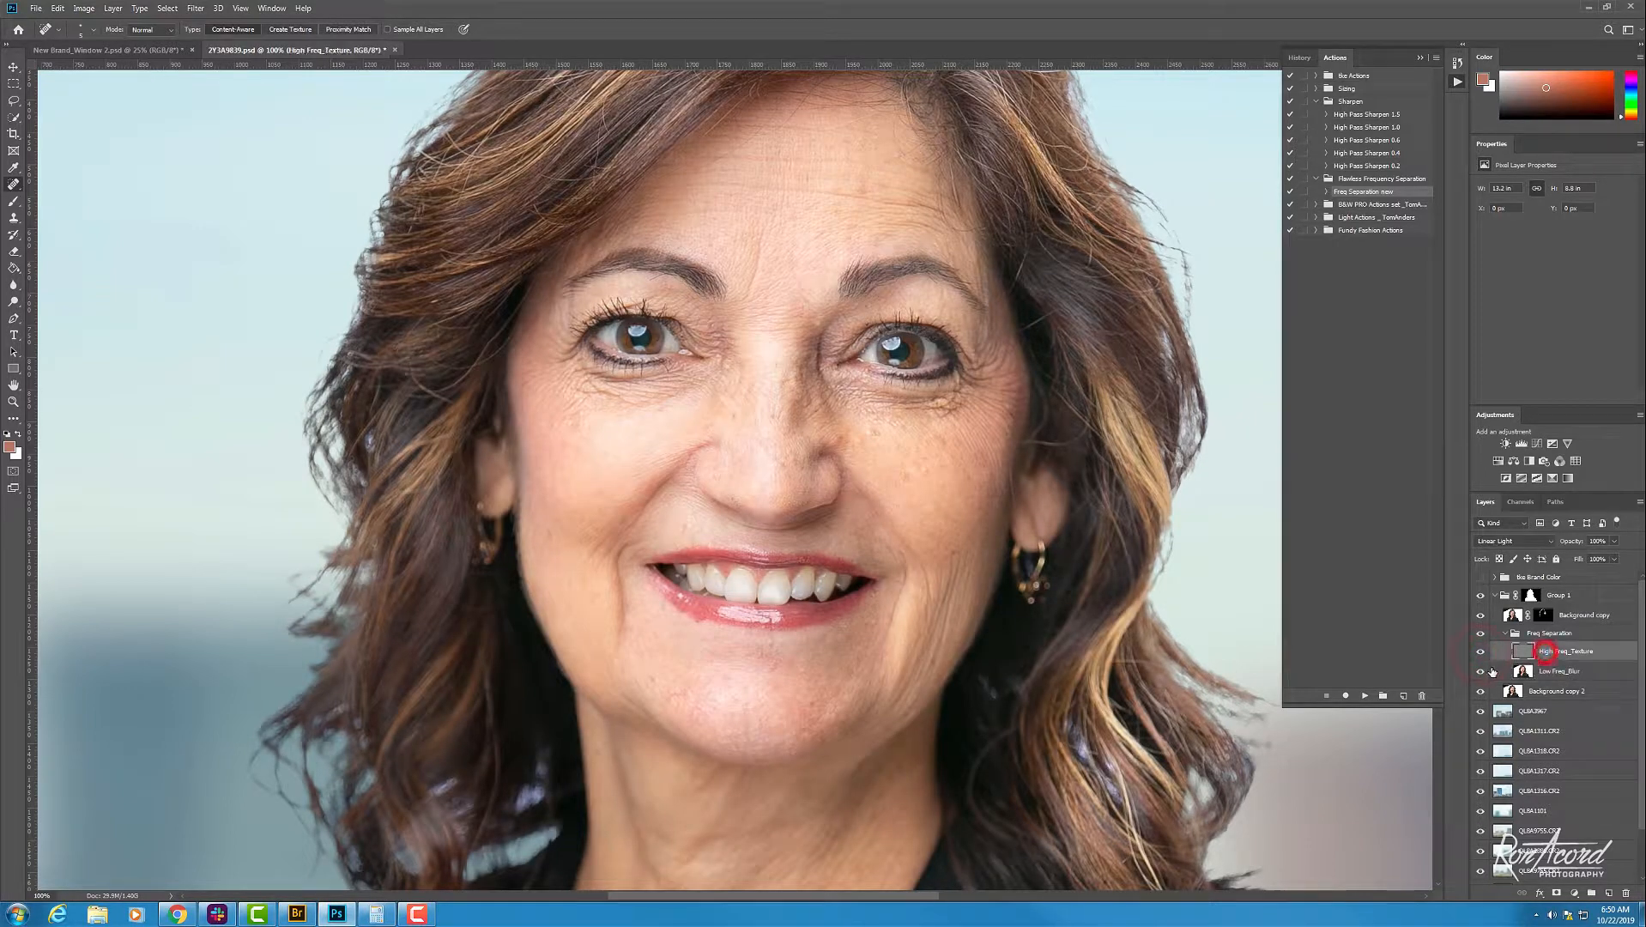
click(1558, 673)
click(1480, 652)
click(1480, 652)
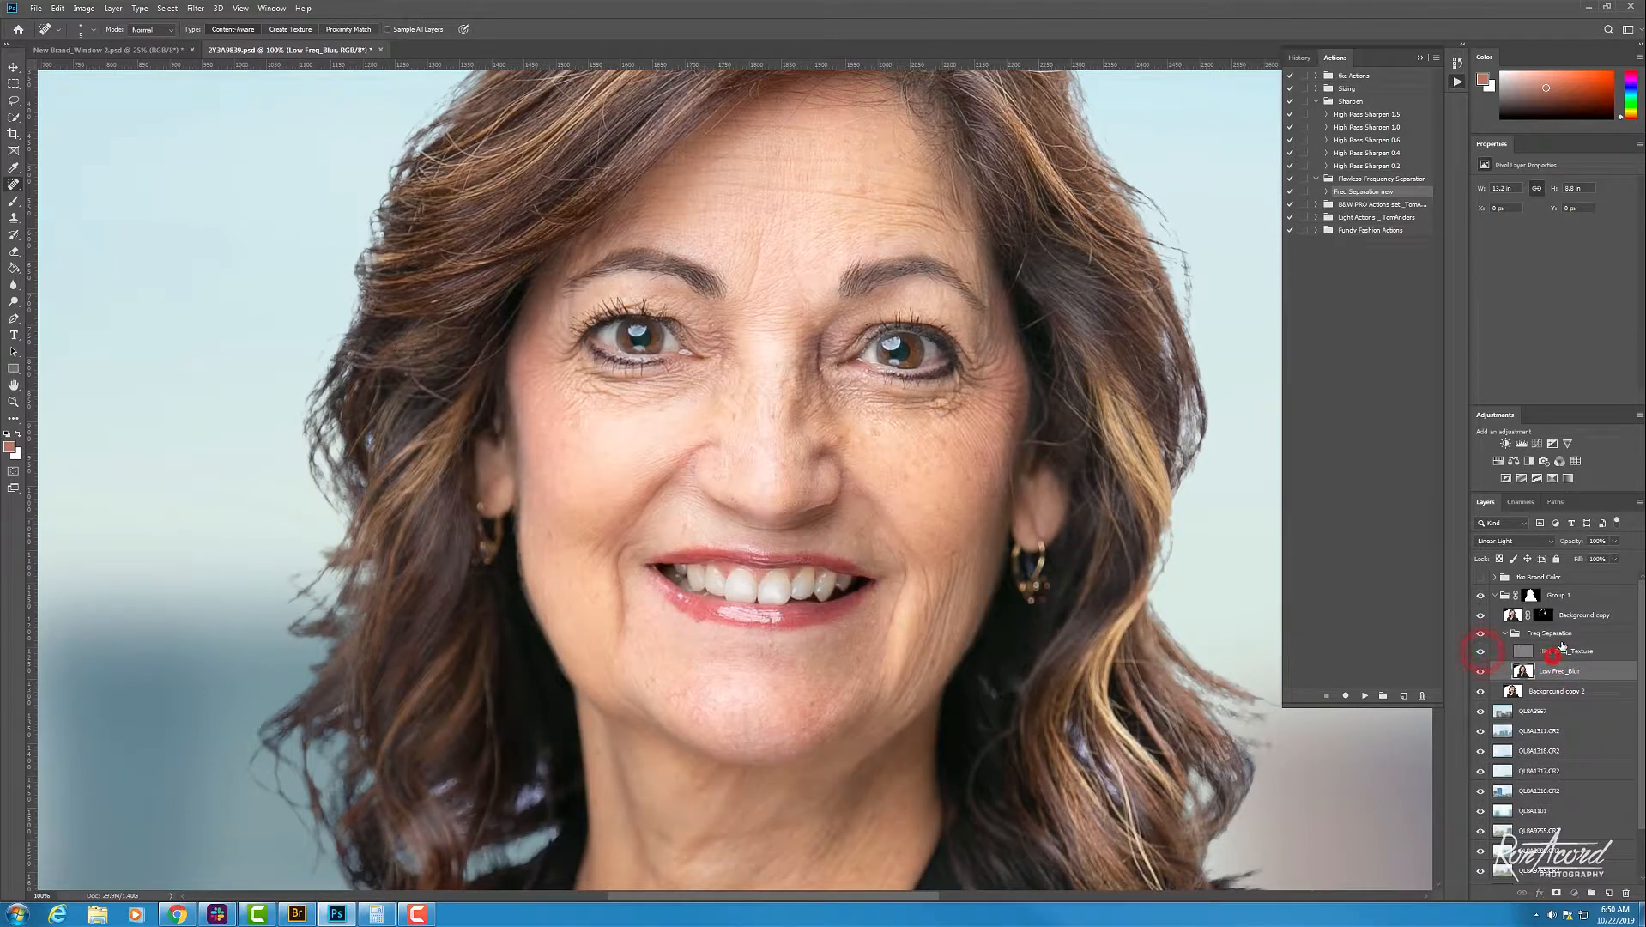
click(1560, 649)
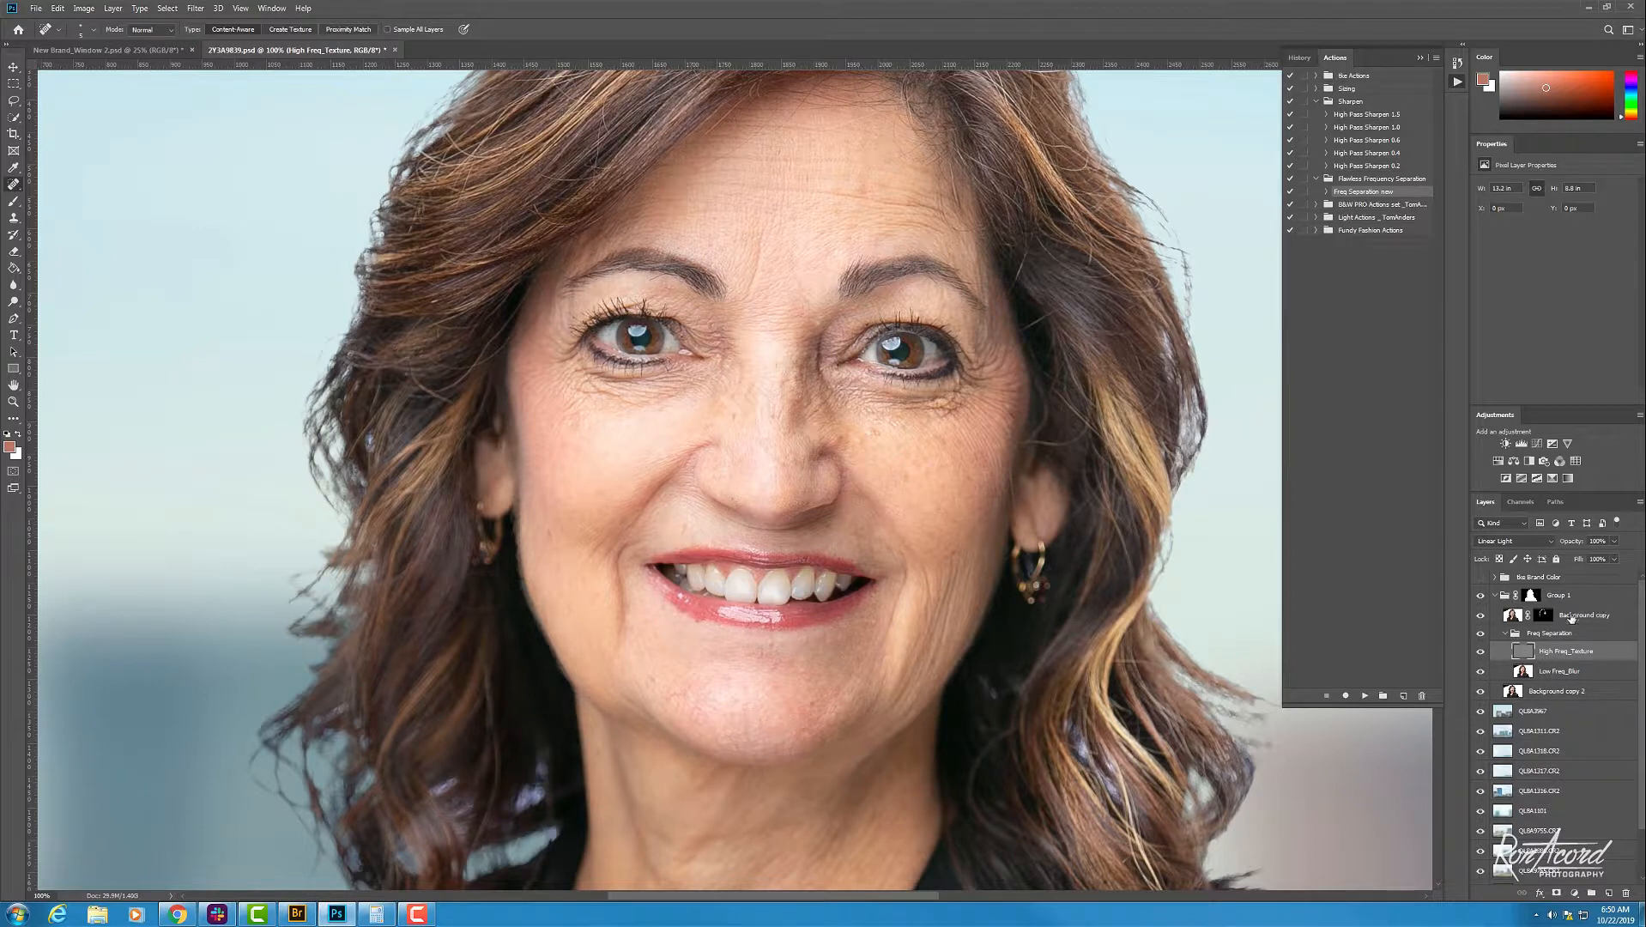
Step: Select the forehead between the hairline and eyebrows, down to the bridge of the nose, with a feathered Lasso on the Low Freq_Blur layer
click(14, 100)
key(ctrl+minus)
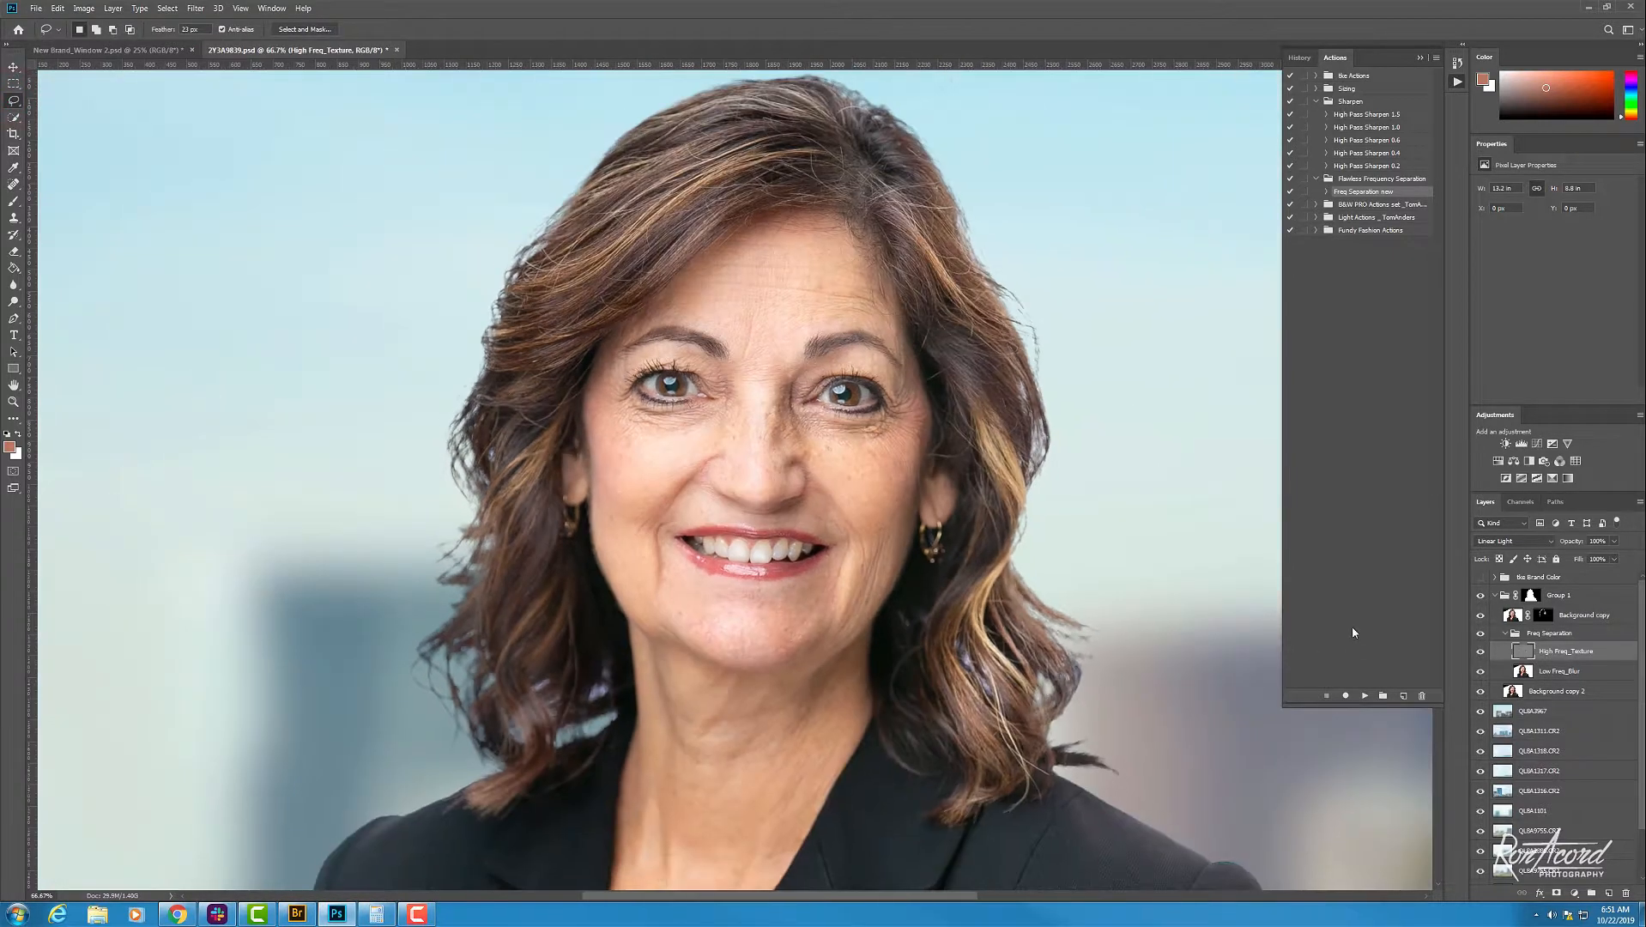
click(1559, 671)
key(ctrl+plus)
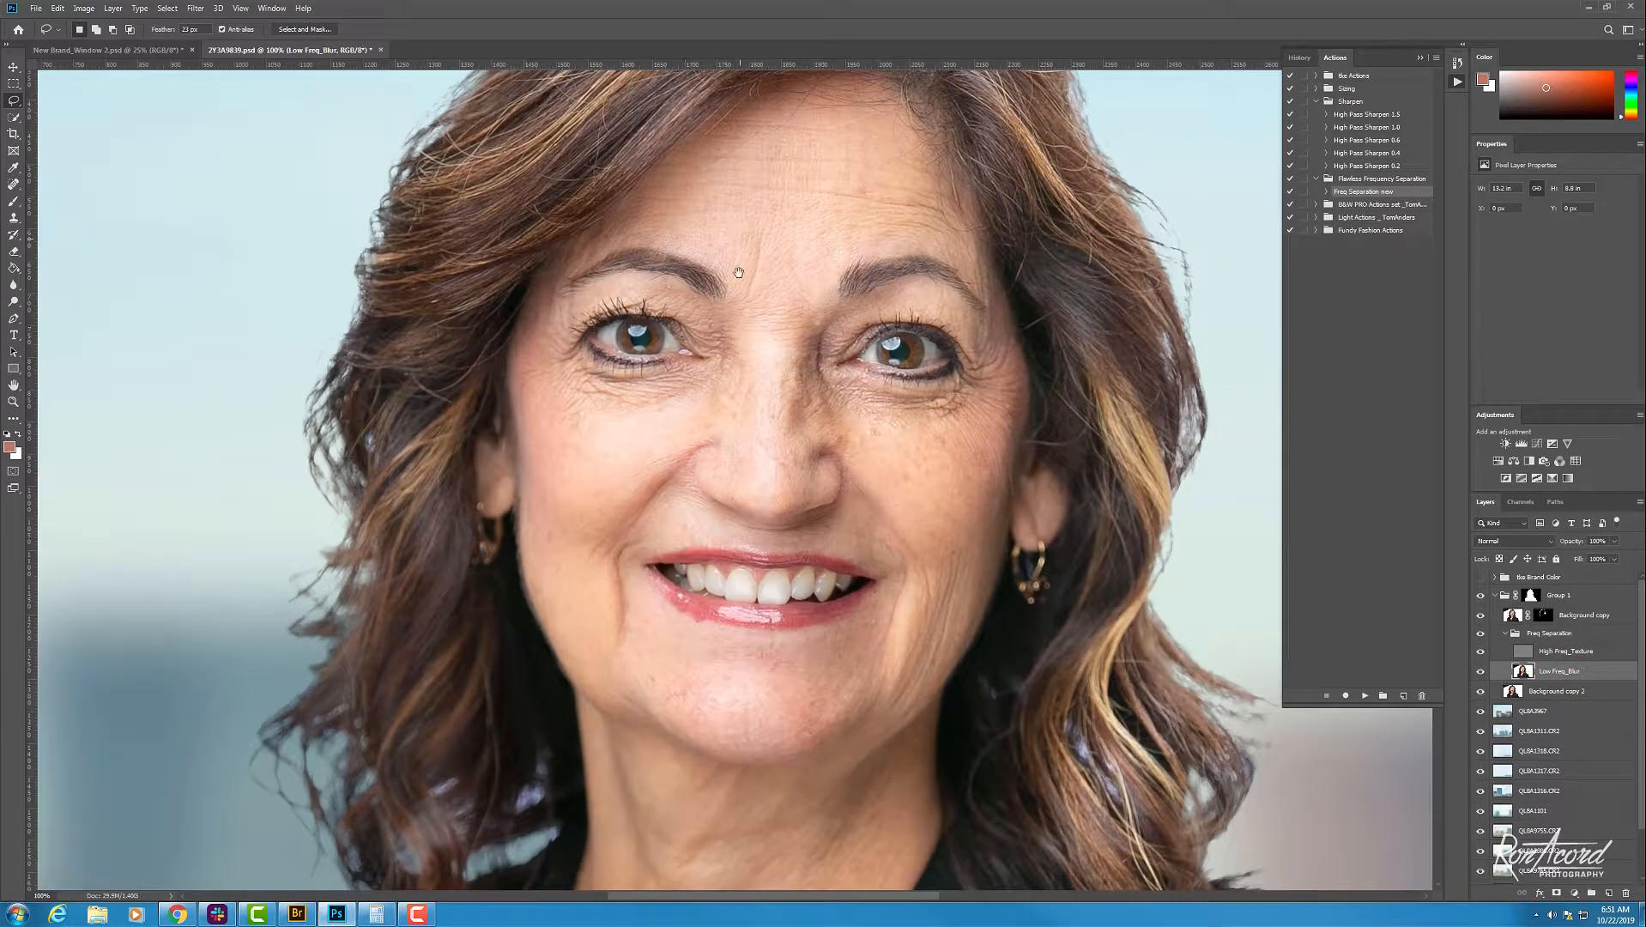
drag(737, 272, 722, 366)
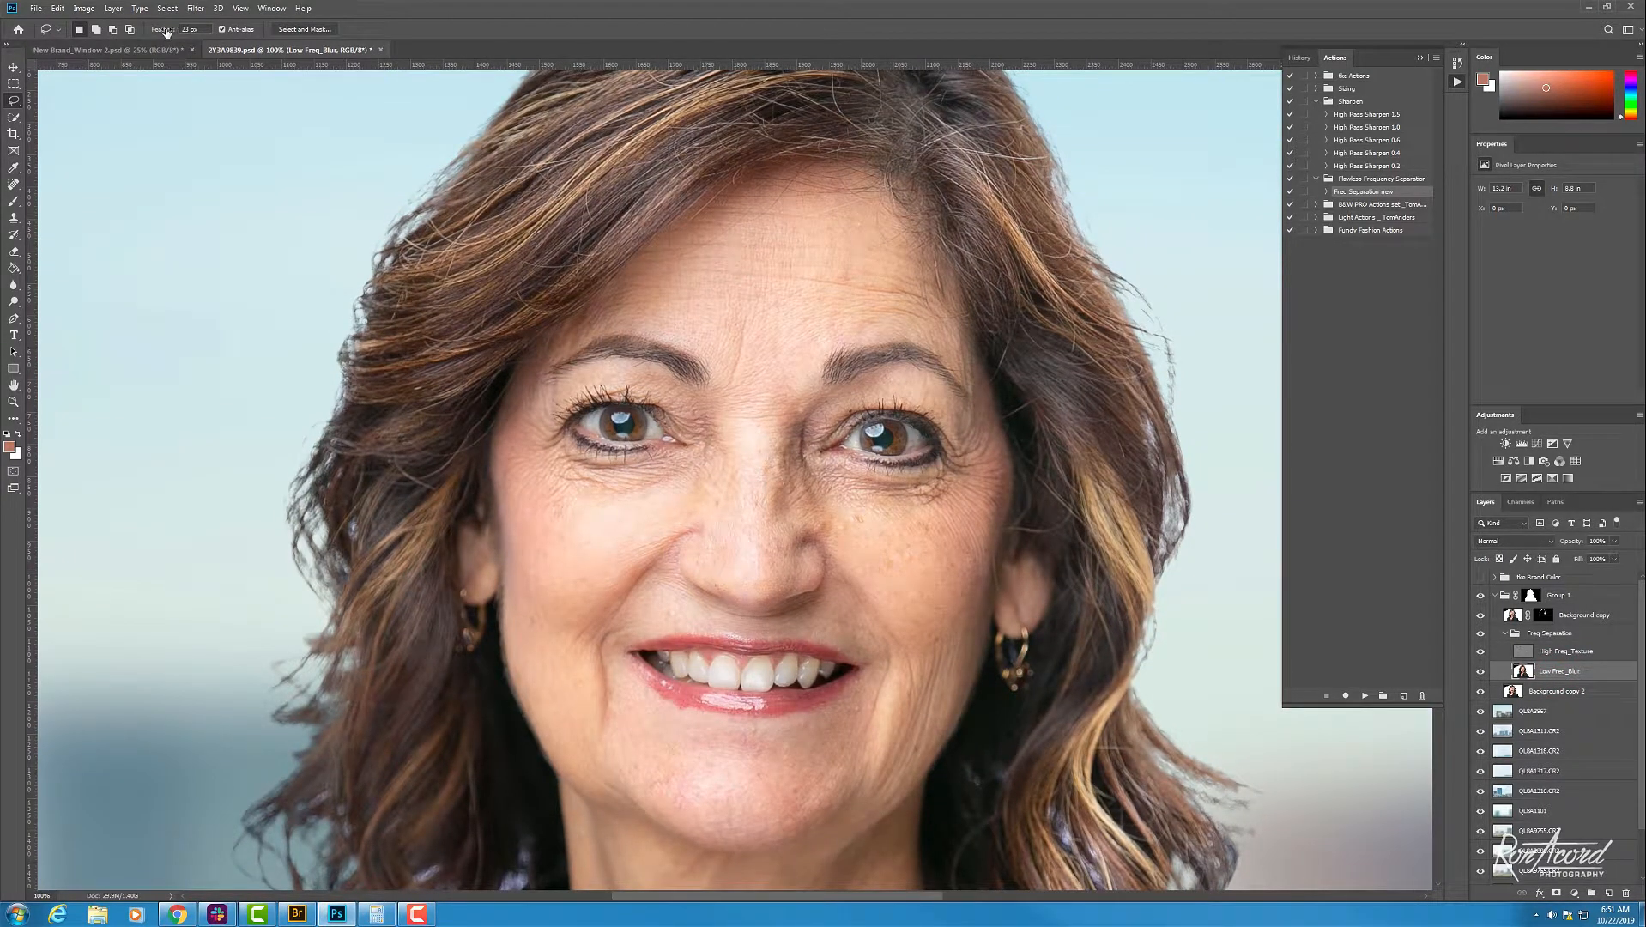
click(165, 30)
key(Return)
mouse_move(967, 336)
mouse_down()
mouse_move(917, 211)
mouse_move(853, 190)
mouse_move(712, 210)
mouse_move(650, 267)
mouse_up()
mouse_move(642, 326)
mouse_down()
mouse_move(716, 367)
mouse_move(757, 422)
mouse_move(811, 369)
mouse_move(908, 339)
mouse_move(964, 362)
mouse_move(962, 345)
mouse_up()
Step: Apply a Gaussian Blur with a 23.5 pixel radius to the selected forehead on the Low Freq_Blur layer
click(196, 9)
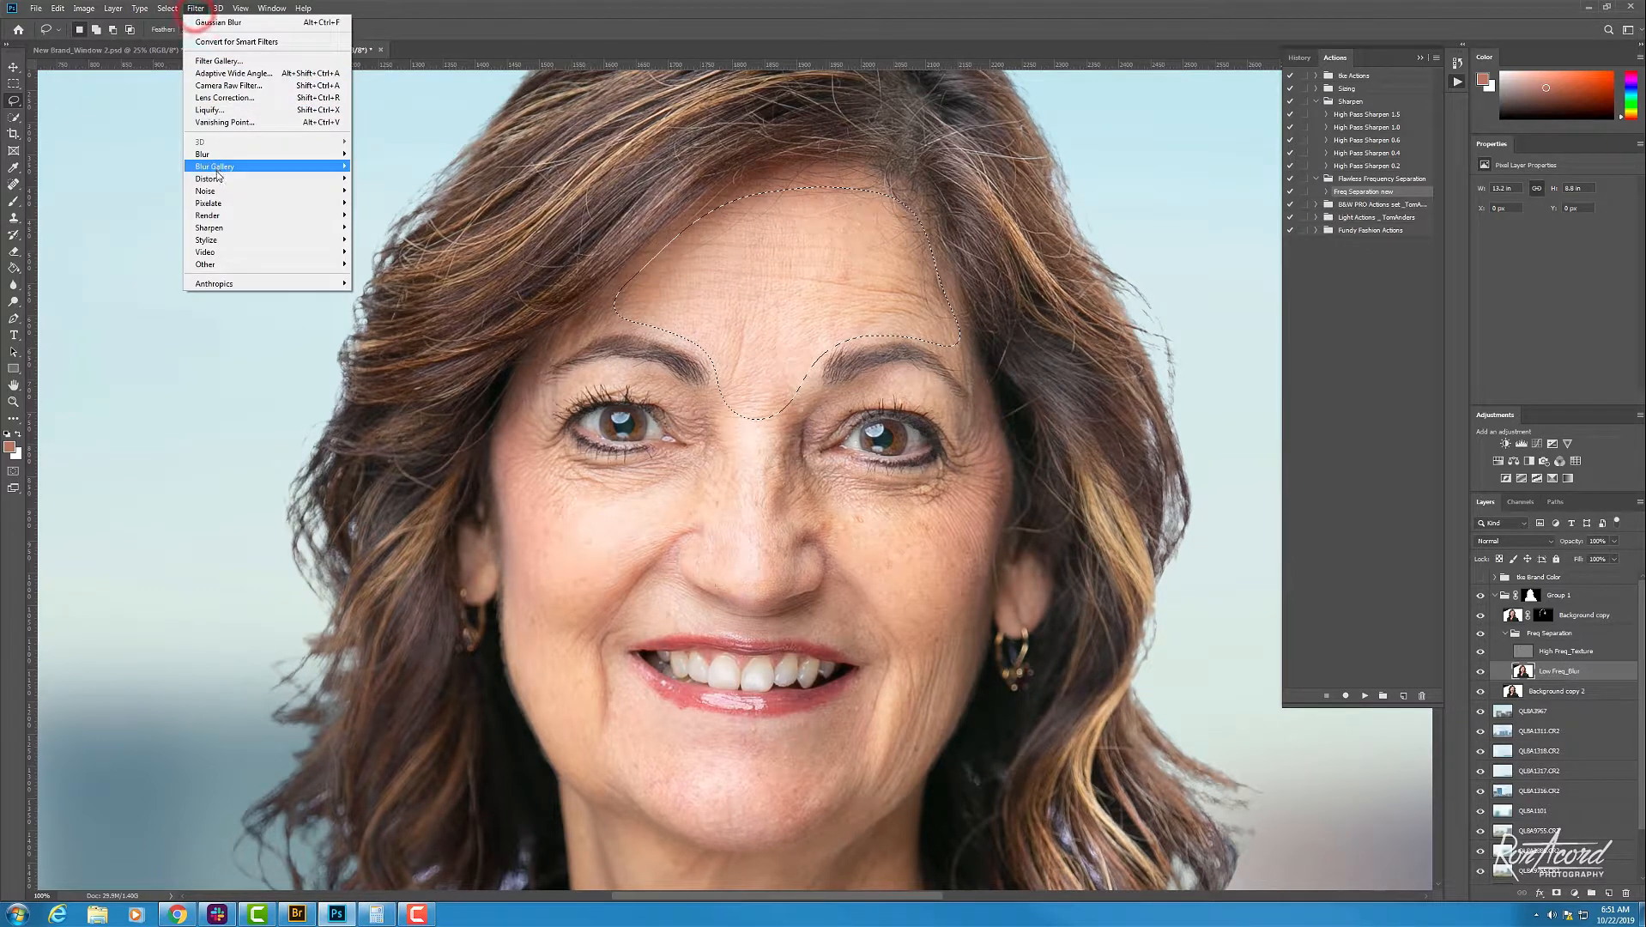
mouse_move(215, 155)
click(374, 203)
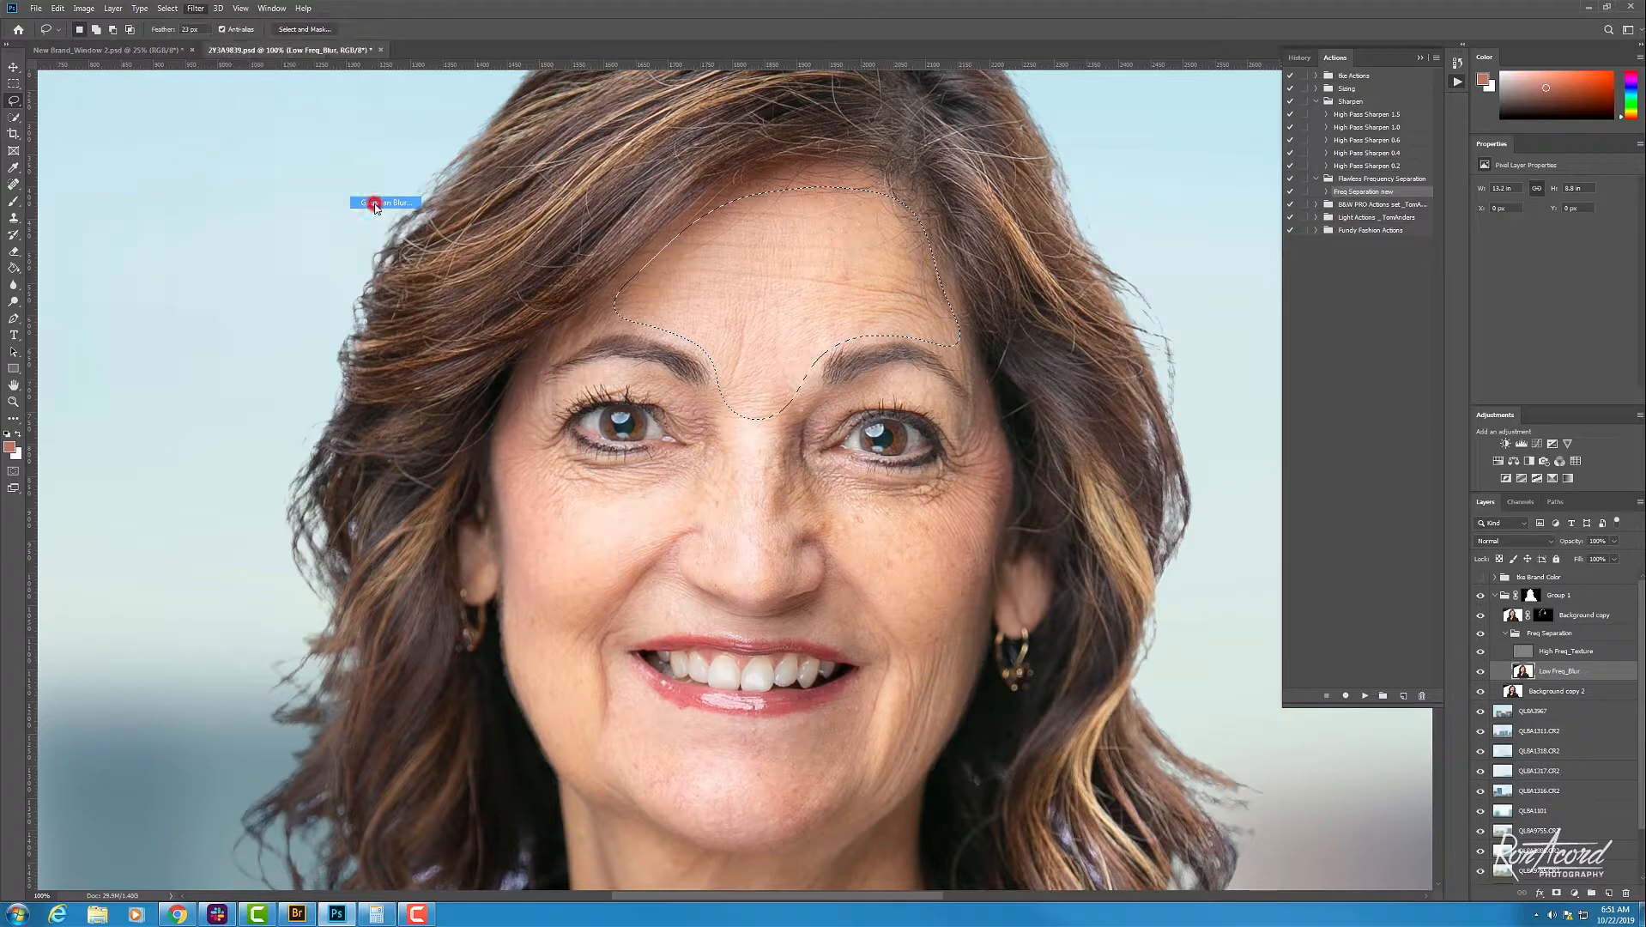
drag(1057, 419, 1058, 421)
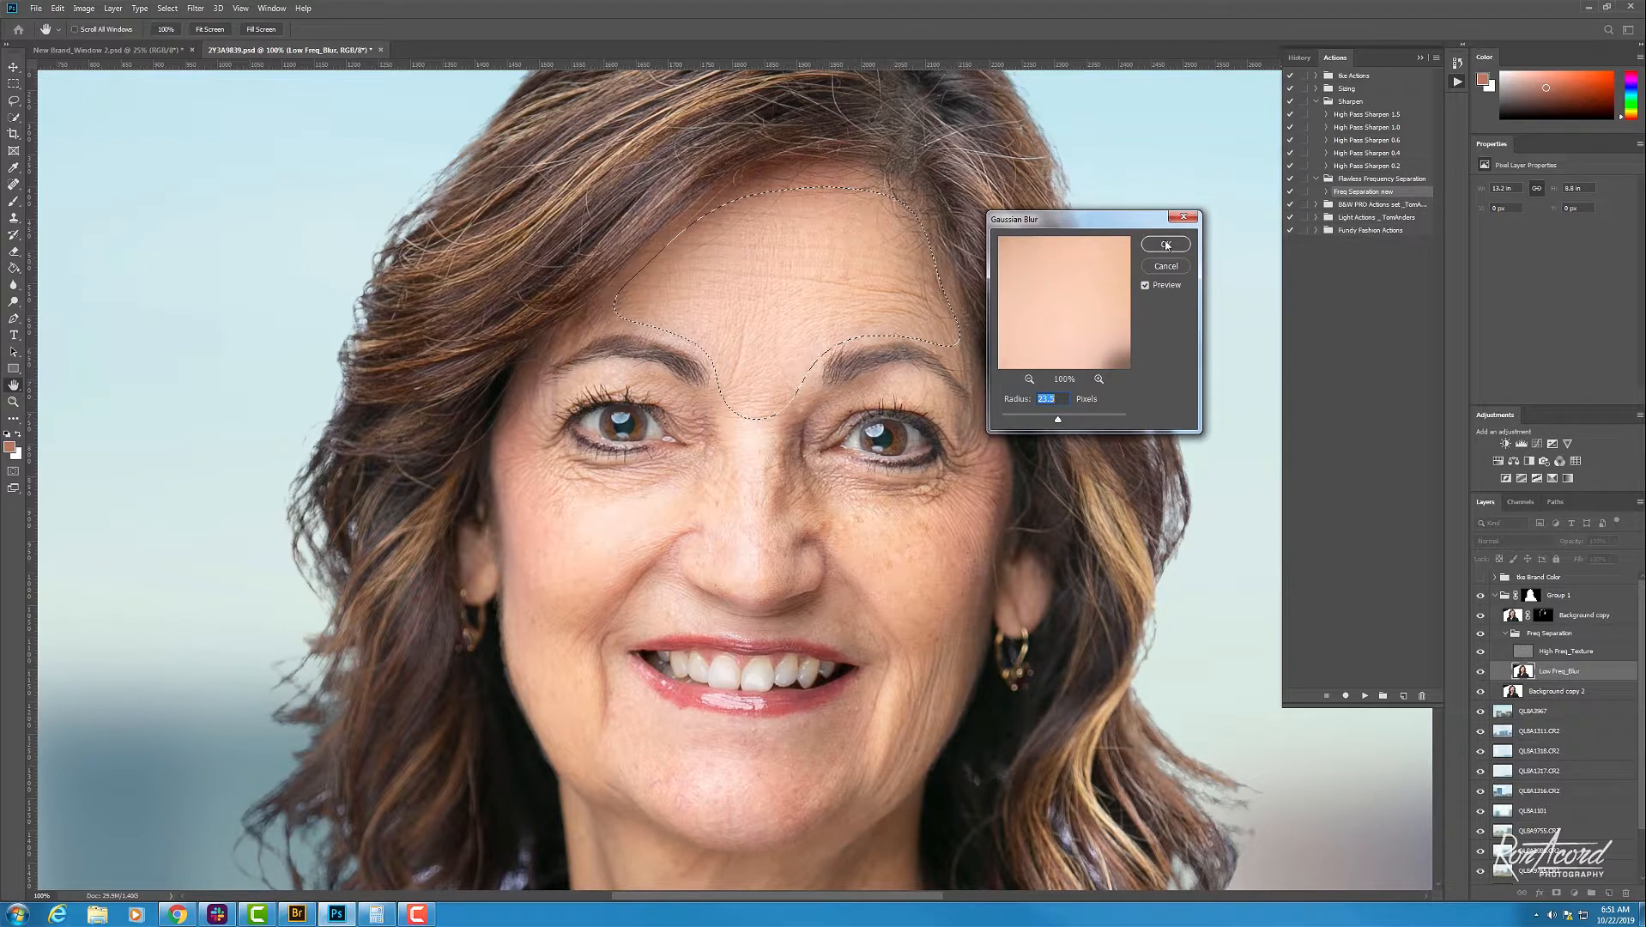
mouse_move(1057, 419)
mouse_down()
mouse_move(1104, 427)
mouse_move(1068, 423)
mouse_up()
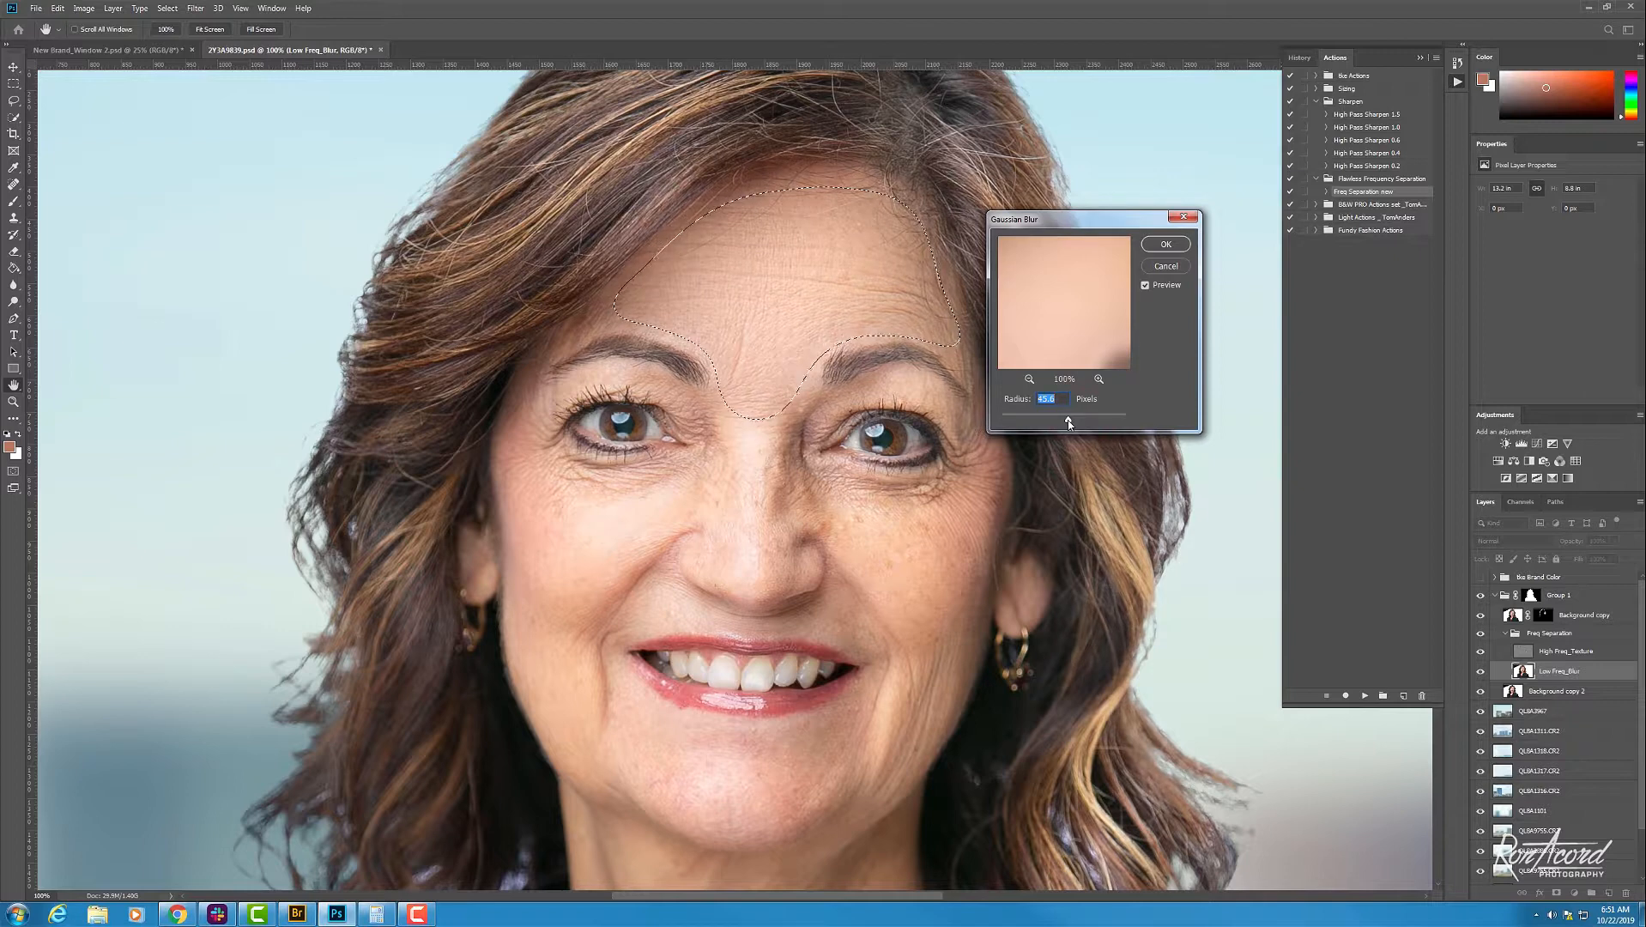
click(1087, 421)
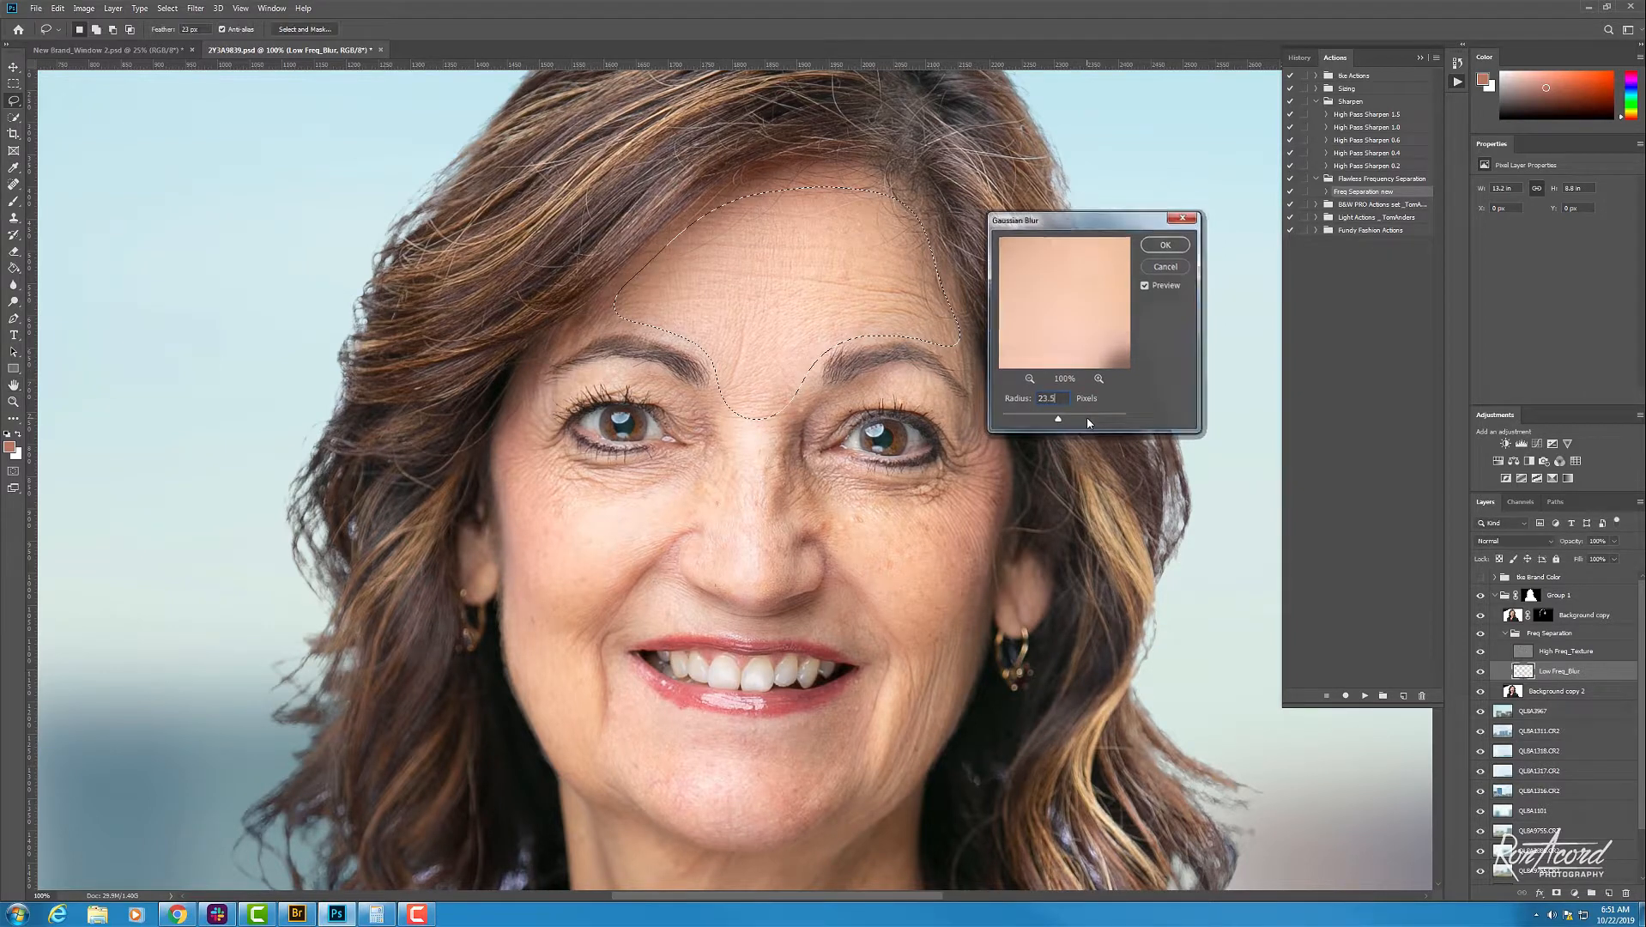
key(Return)
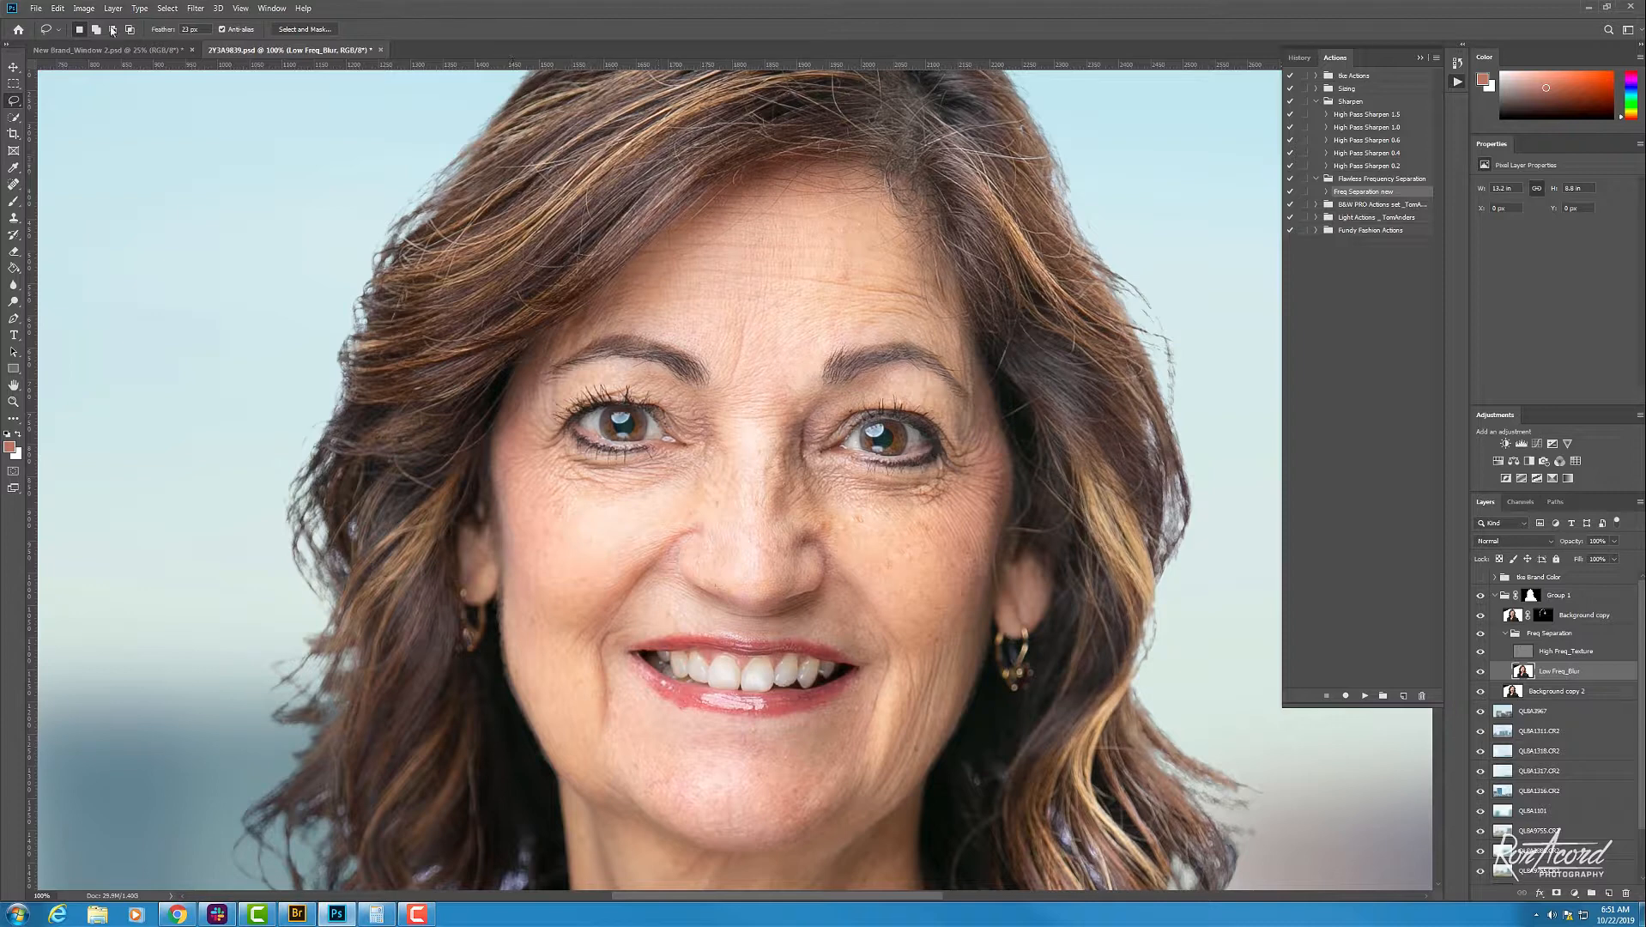
Step: Redo the forehead Lasso selection and its Gaussian Blur, and deselect the area
click(54, 9)
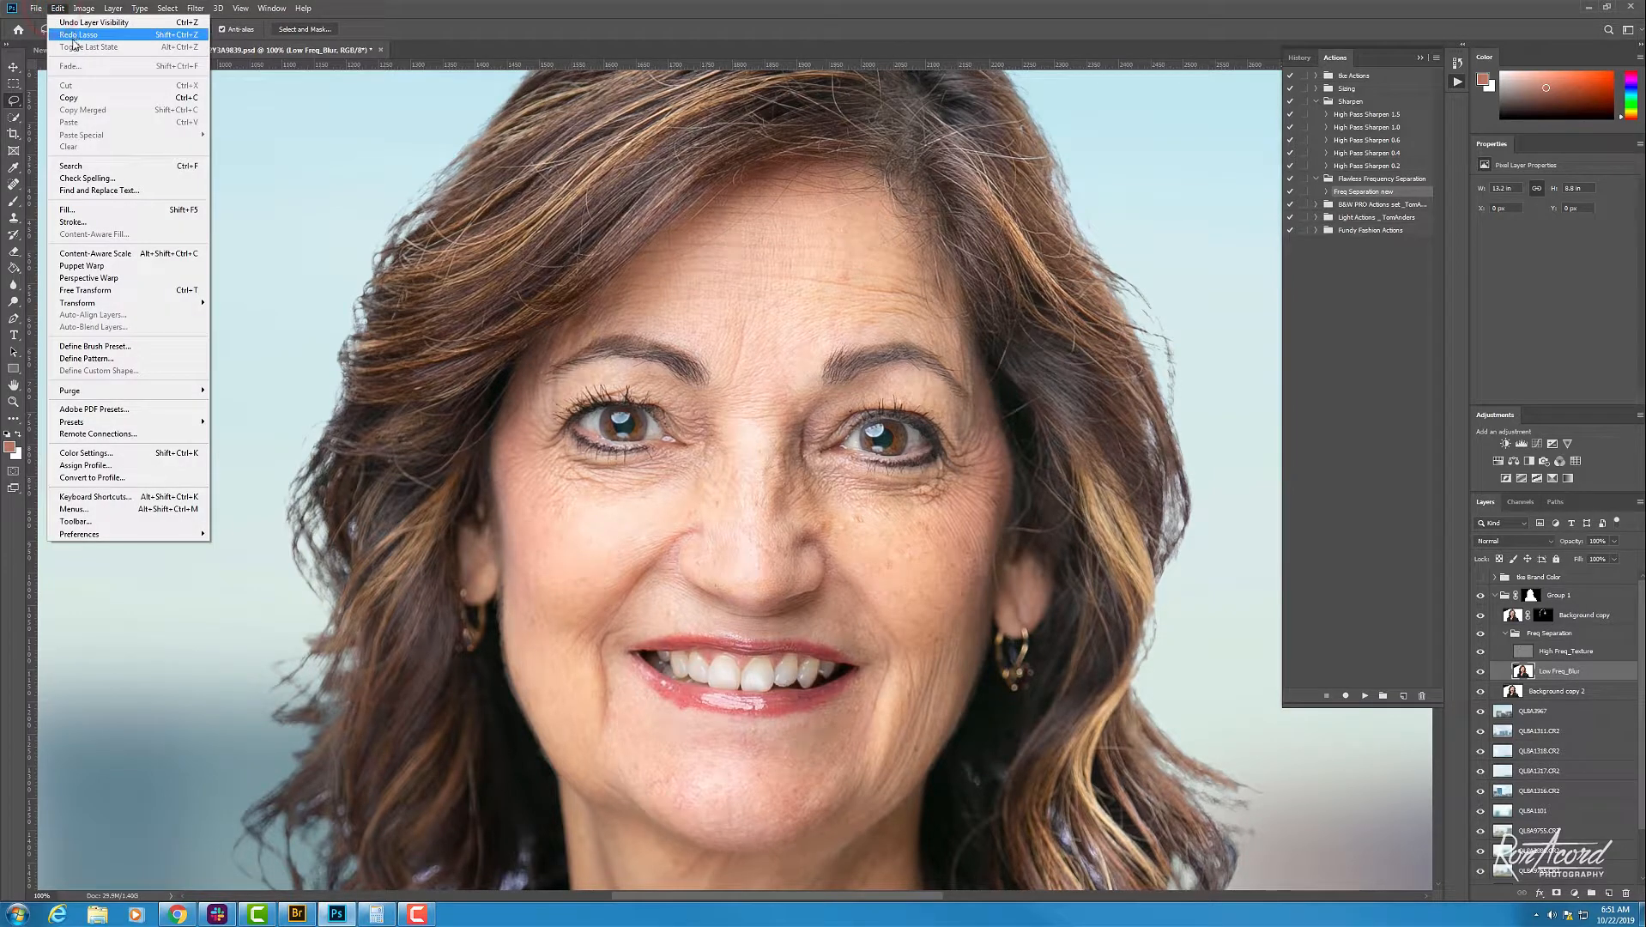
click(72, 35)
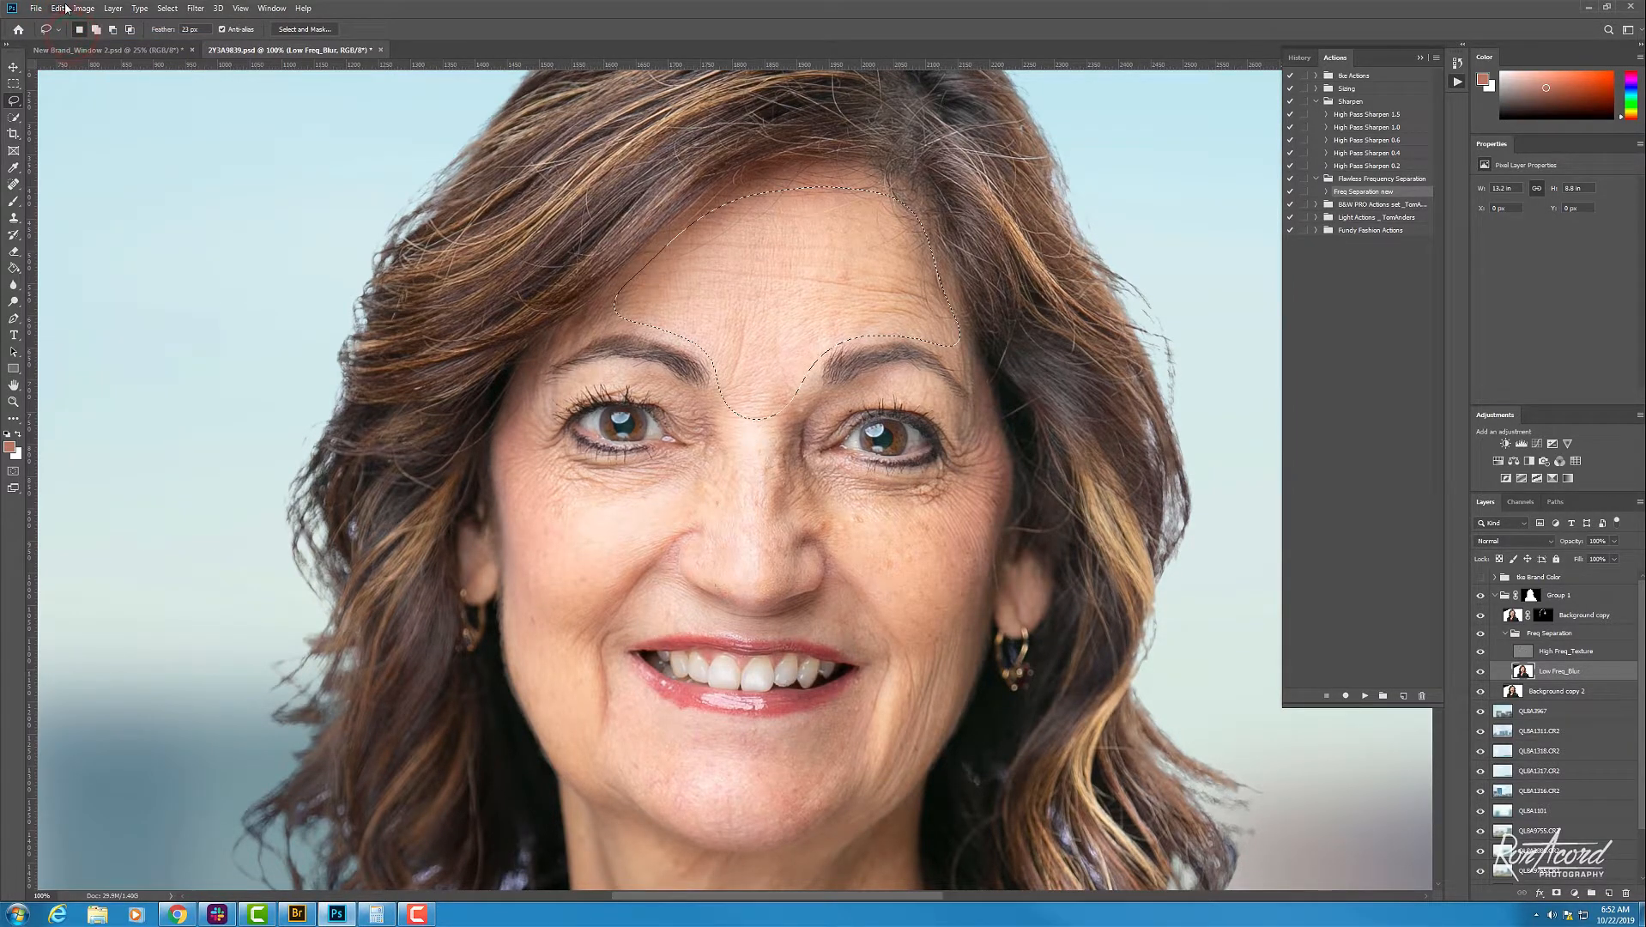
click(58, 9)
click(69, 35)
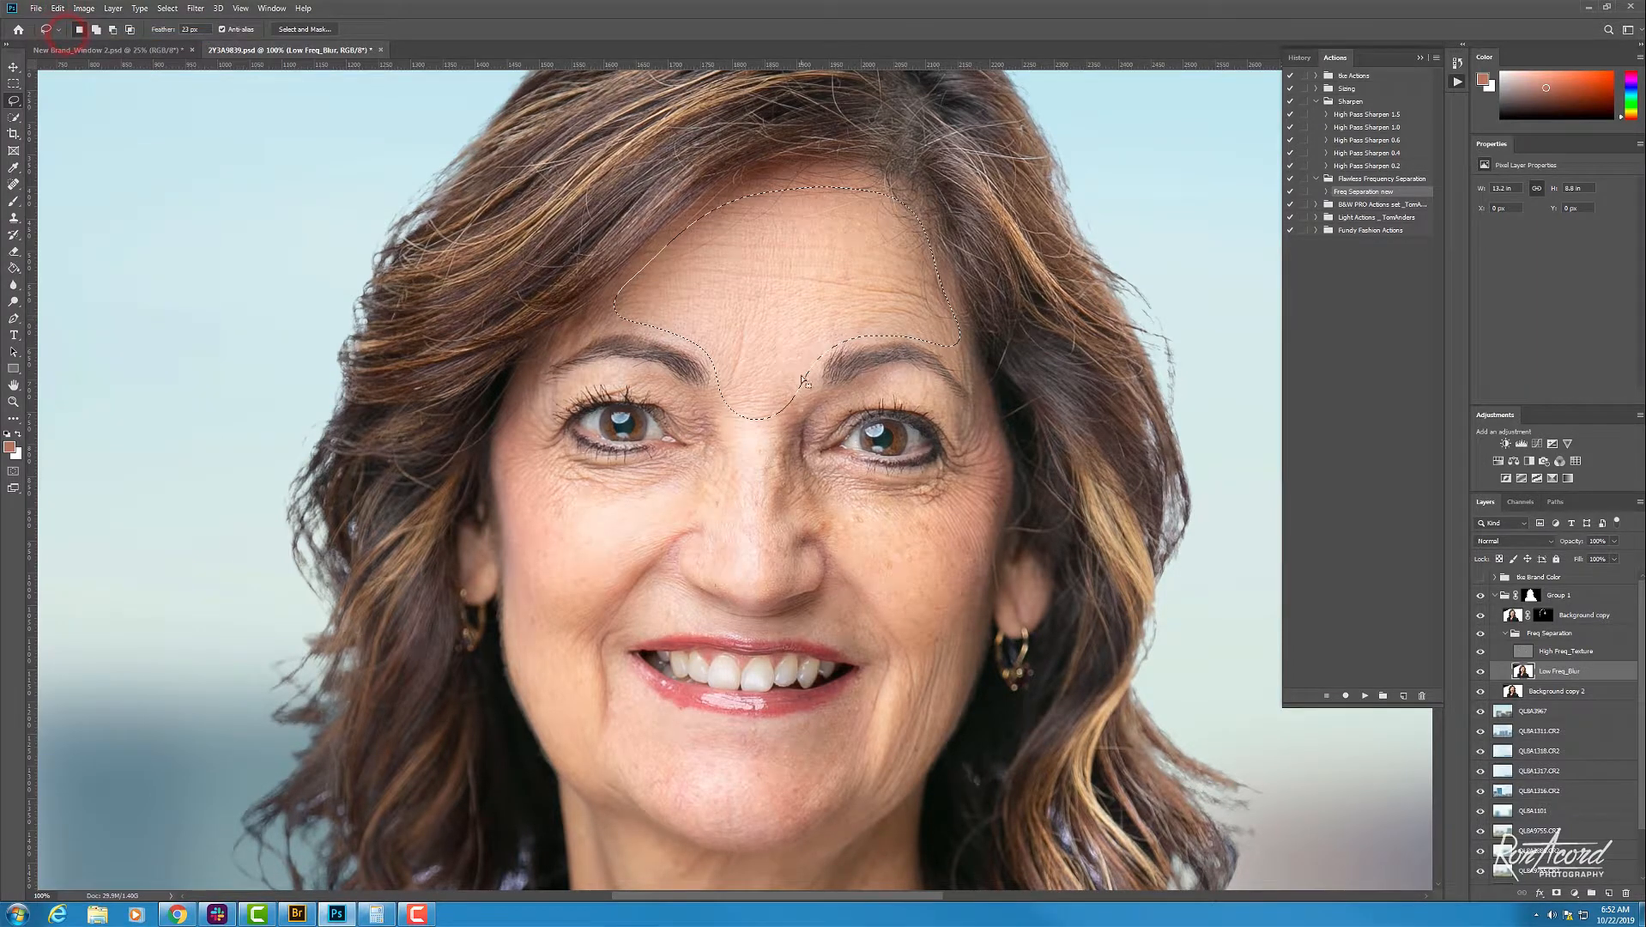
click(881, 376)
Step: Lasso the cheek on the image's right side from under the eye to the jaw, adding the missed area beside the chin
mouse_move(955, 446)
mouse_down()
mouse_move(994, 443)
mouse_move(1005, 531)
mouse_up()
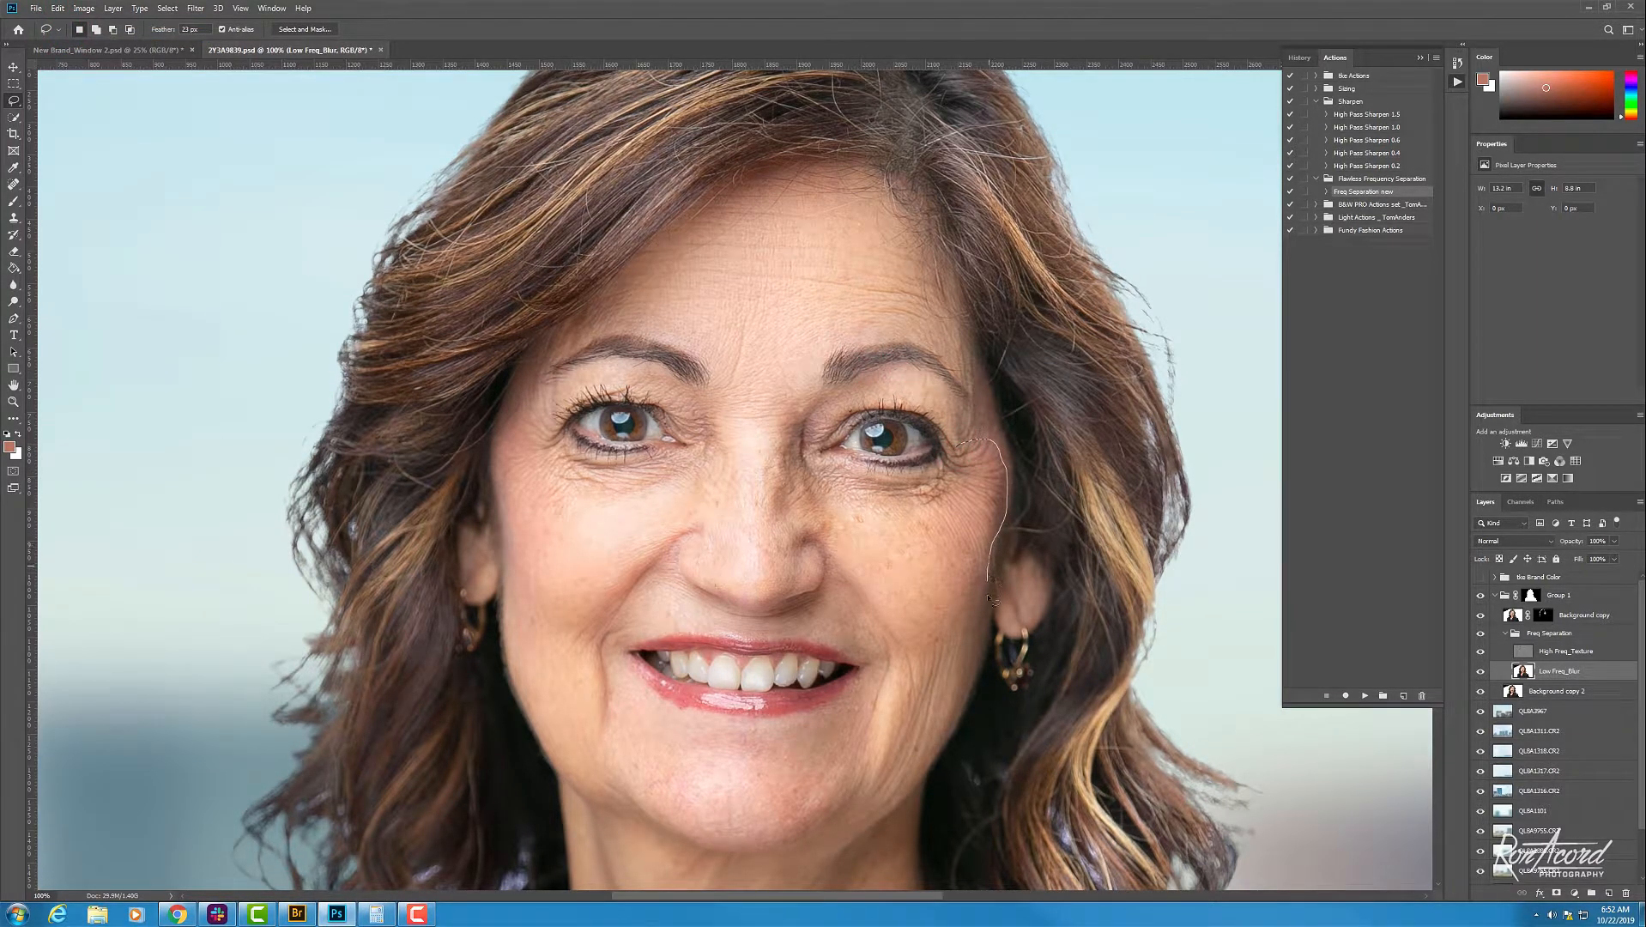
drag(992, 598, 985, 665)
mouse_move(871, 800)
mouse_down()
mouse_move(894, 669)
mouse_move(793, 511)
mouse_move(844, 464)
mouse_up()
drag(987, 442, 988, 444)
mouse_move(856, 807)
shift+mouse_down()
mouse_move(893, 777)
mouse_move(845, 819)
mouse_move(892, 777)
shift+mouse_up()
shift+drag(894, 654, 866, 800)
Step: Reapply the last Gaussian Blur to the selected cheek and jaw area, and deselect it
click(192, 9)
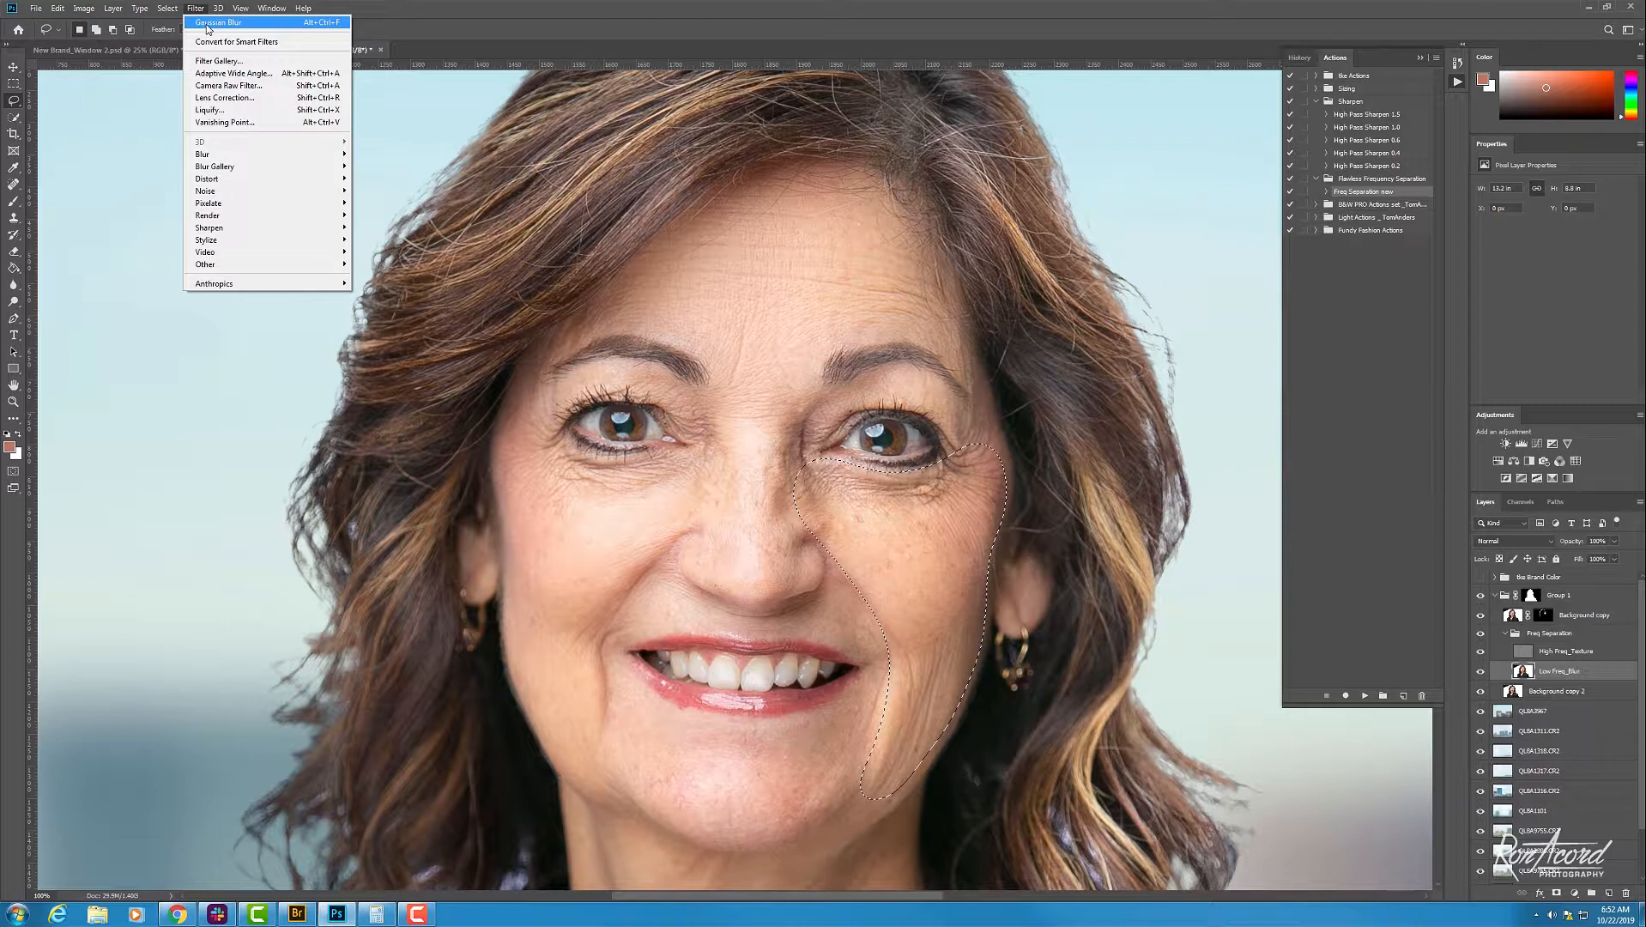
click(207, 22)
click(689, 593)
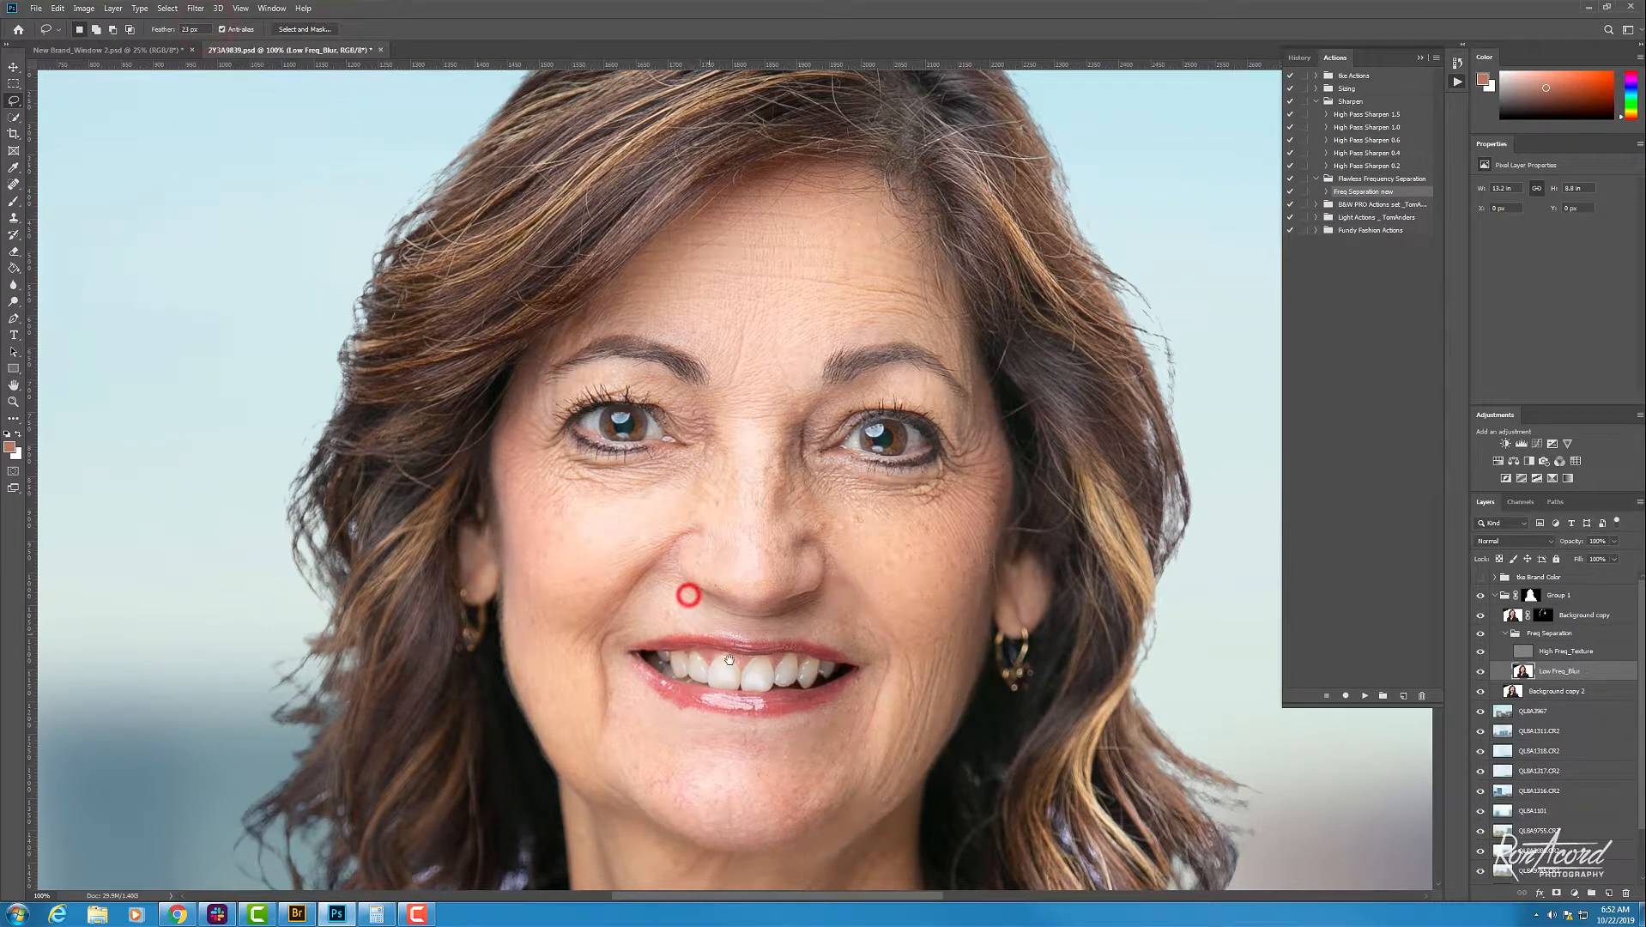
Step: Lasso the chin below the lower lip, reapply the last Gaussian Blur to it, and deselect
click(805, 553)
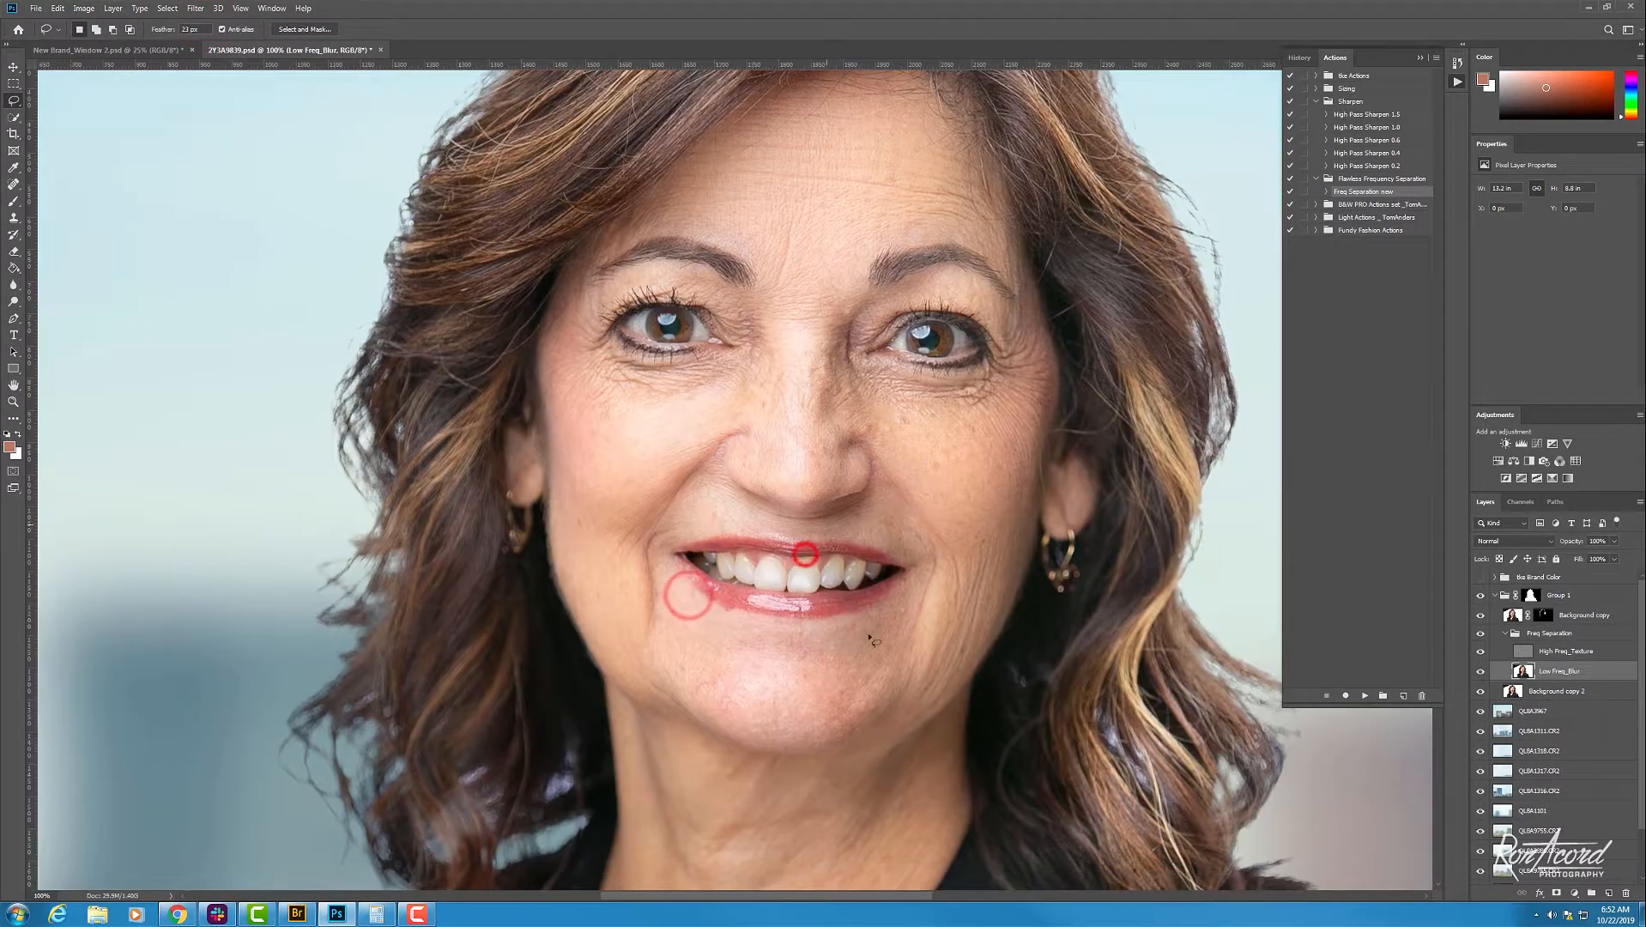
mouse_move(921, 618)
mouse_down()
mouse_move(760, 622)
mouse_move(665, 592)
mouse_move(640, 656)
mouse_move(658, 691)
mouse_move(733, 743)
mouse_up()
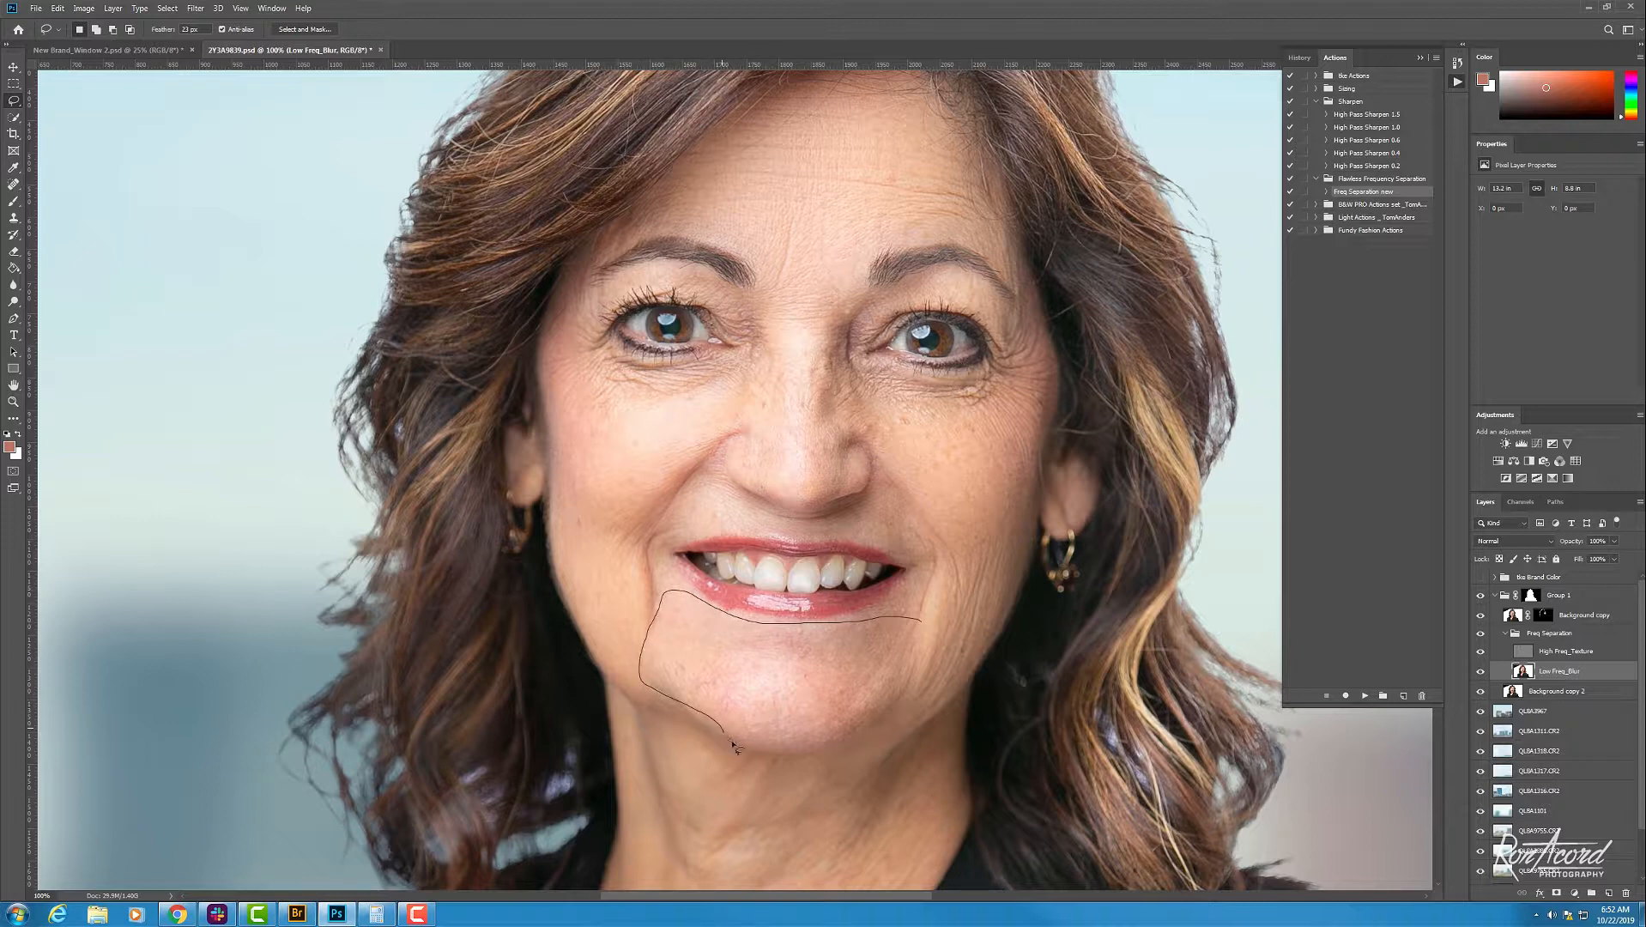
mouse_move(905, 702)
mouse_down()
mouse_move(932, 648)
mouse_move(921, 619)
mouse_up()
click(195, 9)
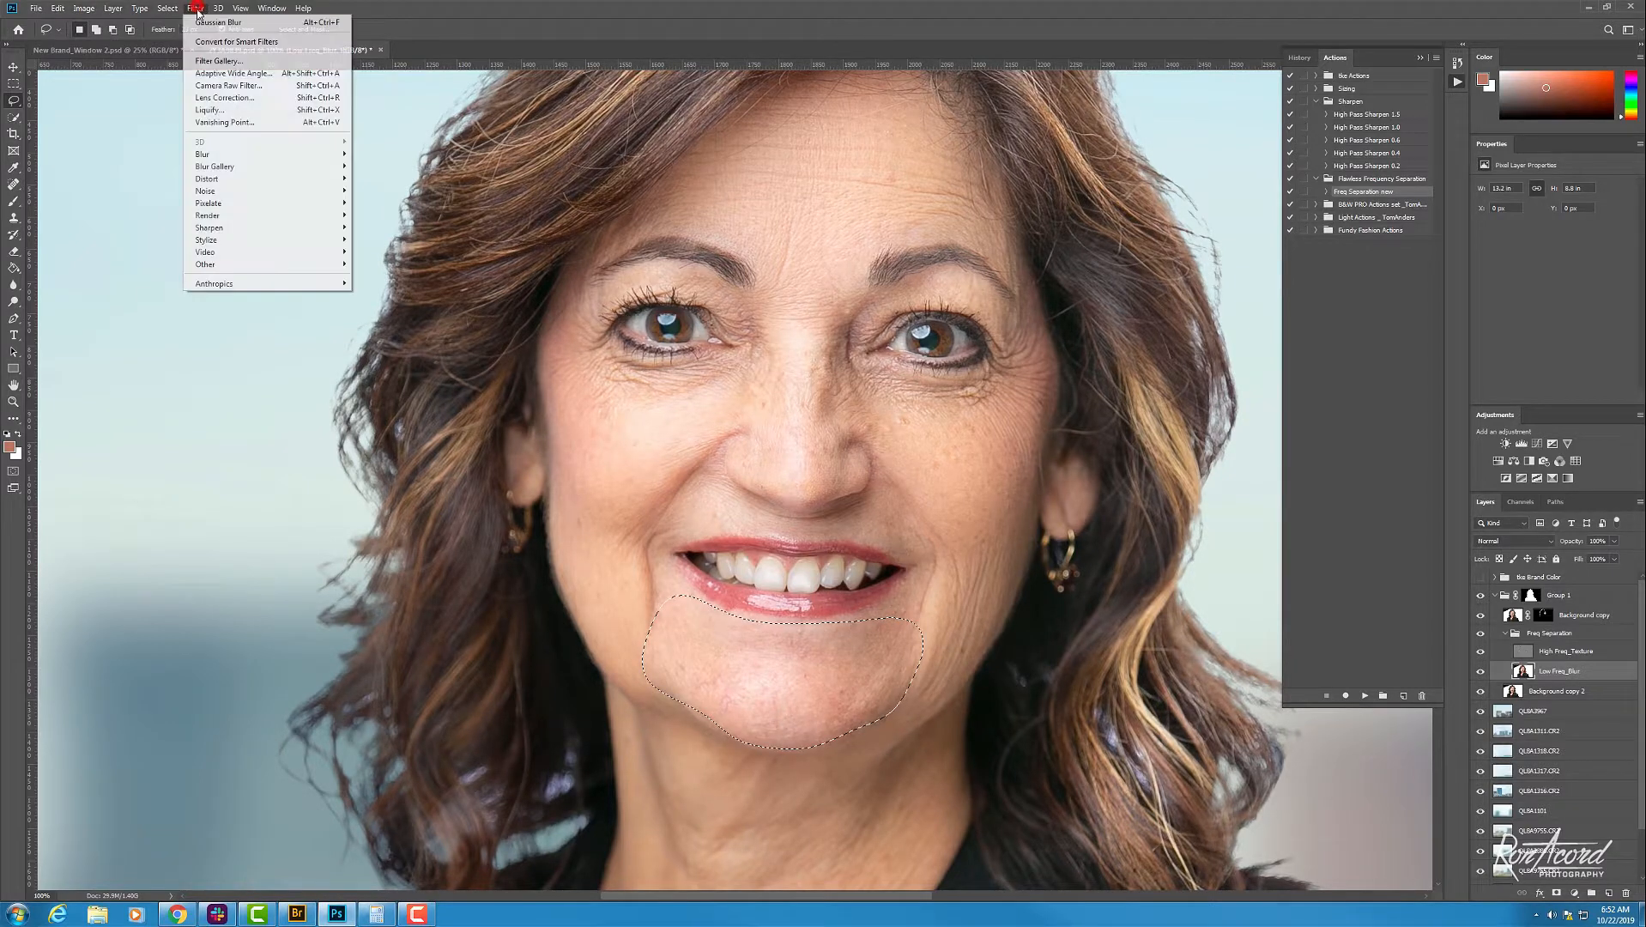
click(210, 25)
click(762, 647)
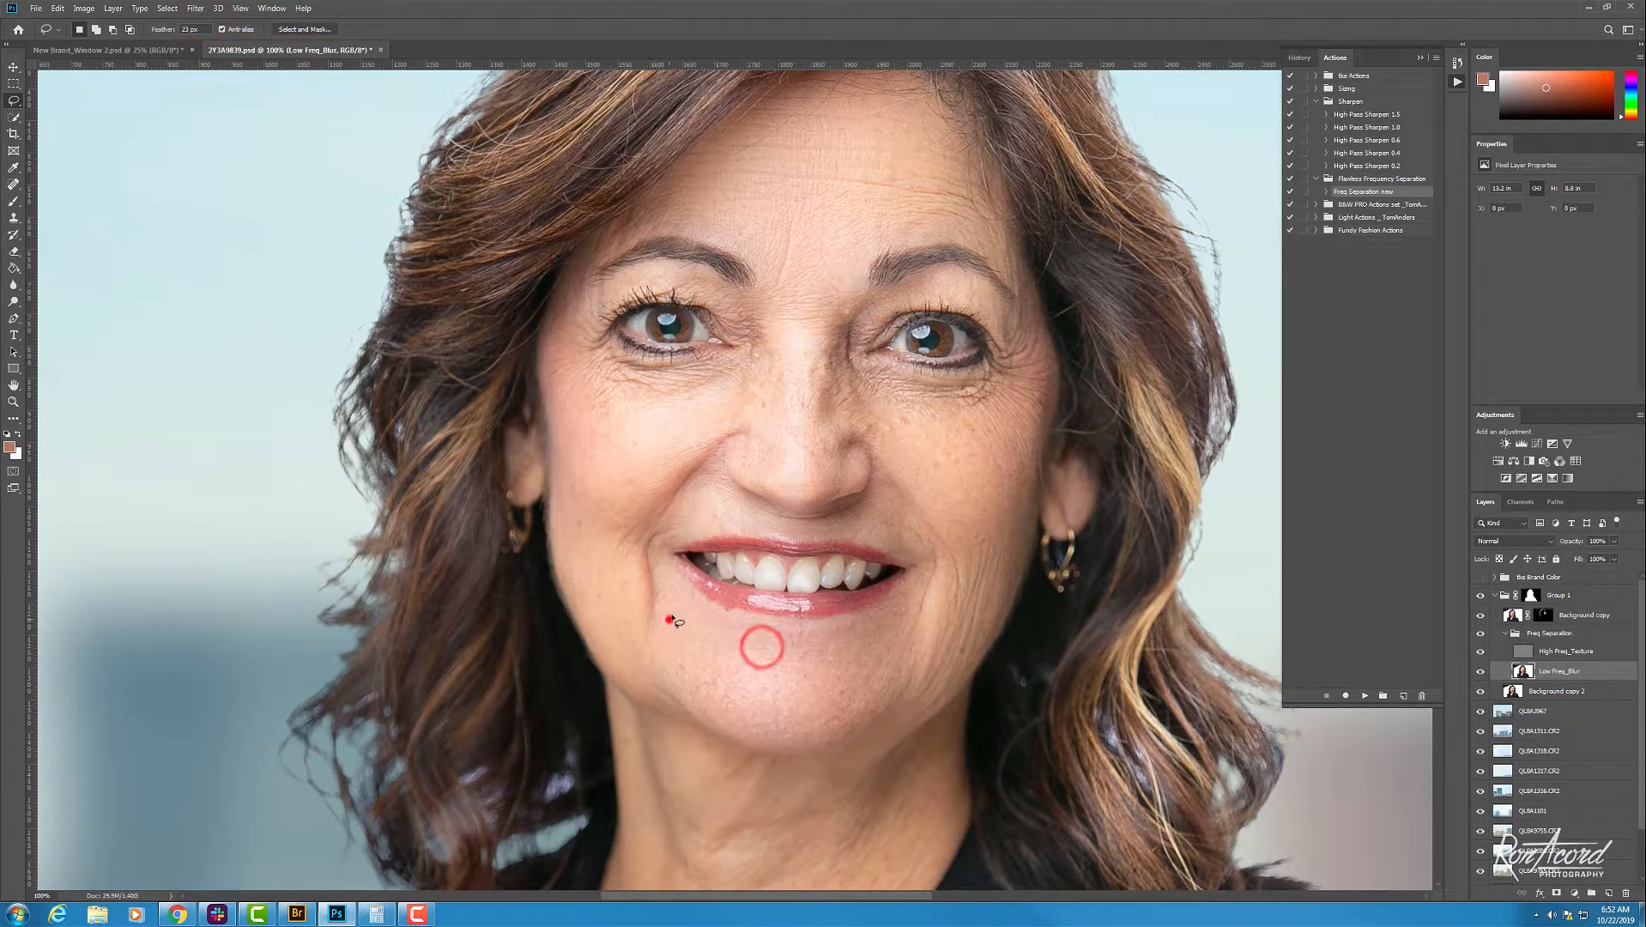
Step: Lasso the cheek on the image's left side from under the eye to the jaw, reapply the last Gaussian Blur, and deselect
mouse_move(669, 616)
mouse_down()
mouse_move(667, 530)
mouse_move(740, 436)
mouse_move(756, 362)
mouse_move(579, 354)
mouse_move(554, 414)
mouse_move(567, 581)
mouse_move(637, 694)
mouse_move(679, 665)
mouse_move(672, 632)
mouse_up()
click(195, 8)
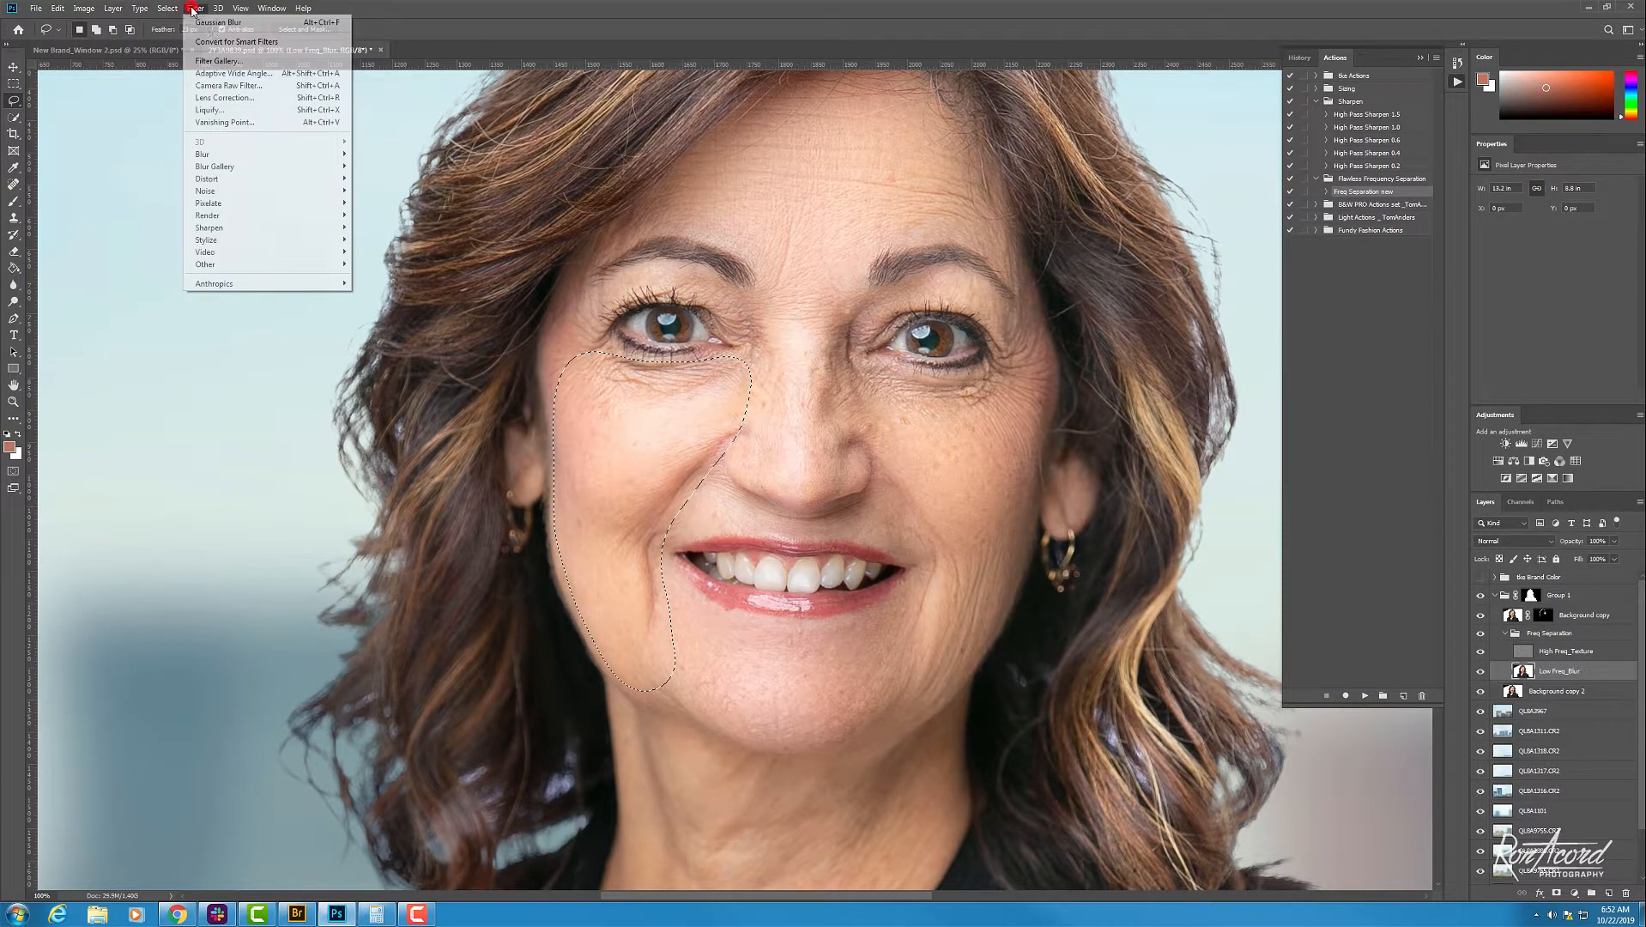
click(212, 23)
click(810, 586)
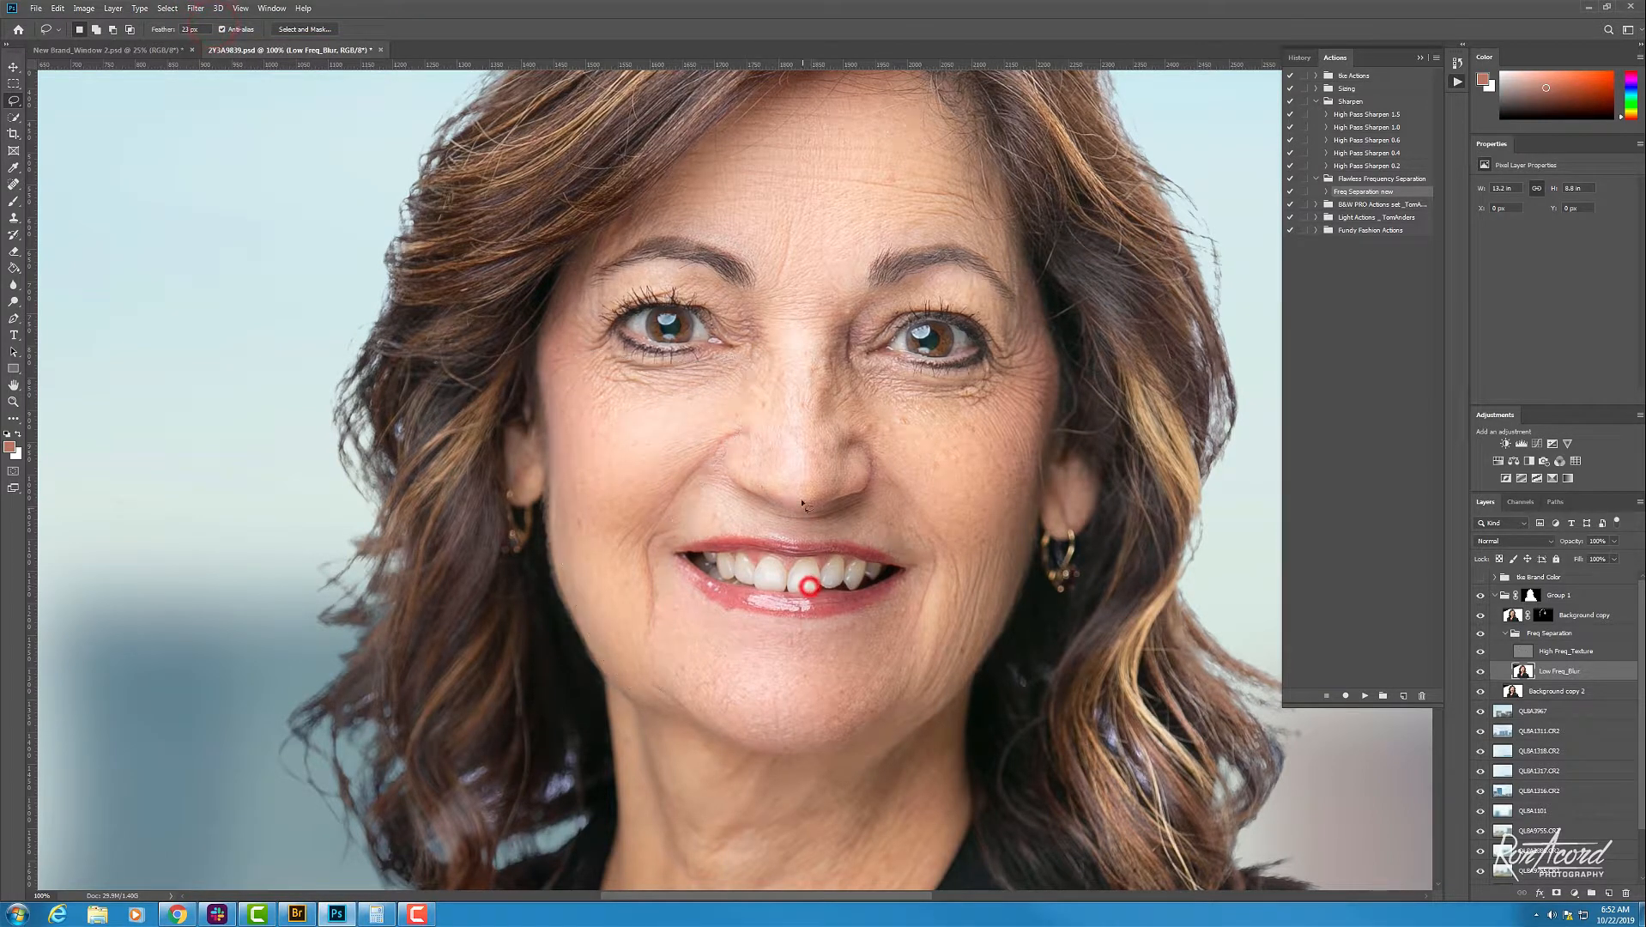
Step: Lasso the nose from between the eyebrows to its tip and reapply the last Gaussian Blur
scroll(815, 444, up, 2)
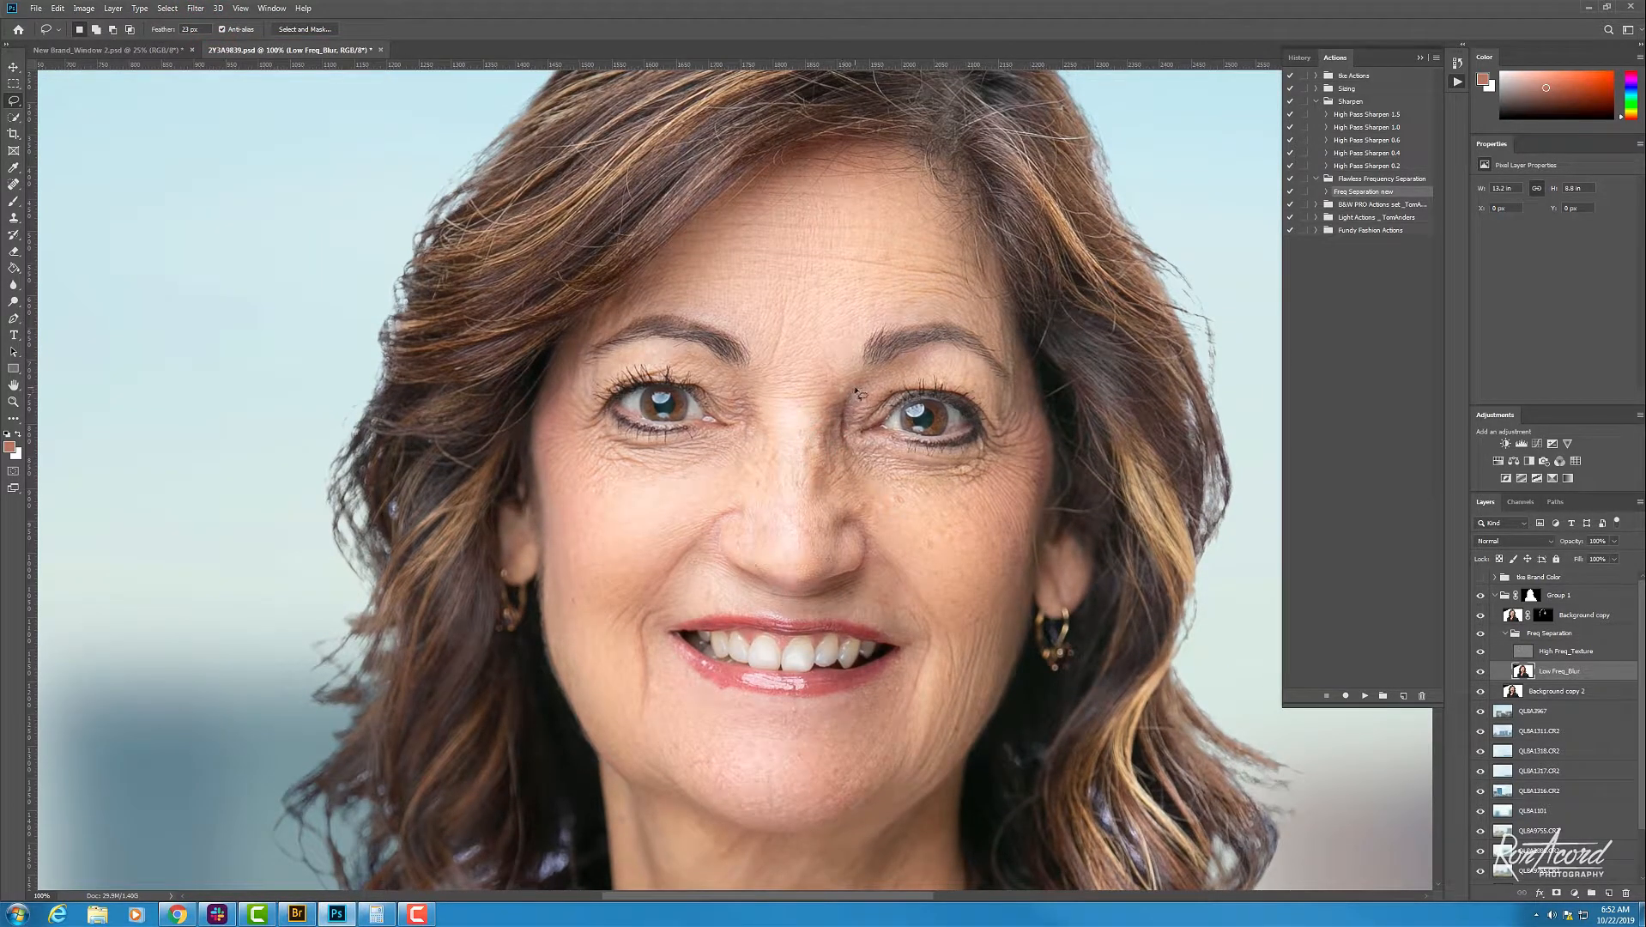
mouse_move(861, 385)
mouse_down()
mouse_move(802, 344)
mouse_move(756, 358)
mouse_move(737, 550)
mouse_move(800, 585)
mouse_up()
drag(861, 385, 862, 382)
click(195, 9)
click(200, 24)
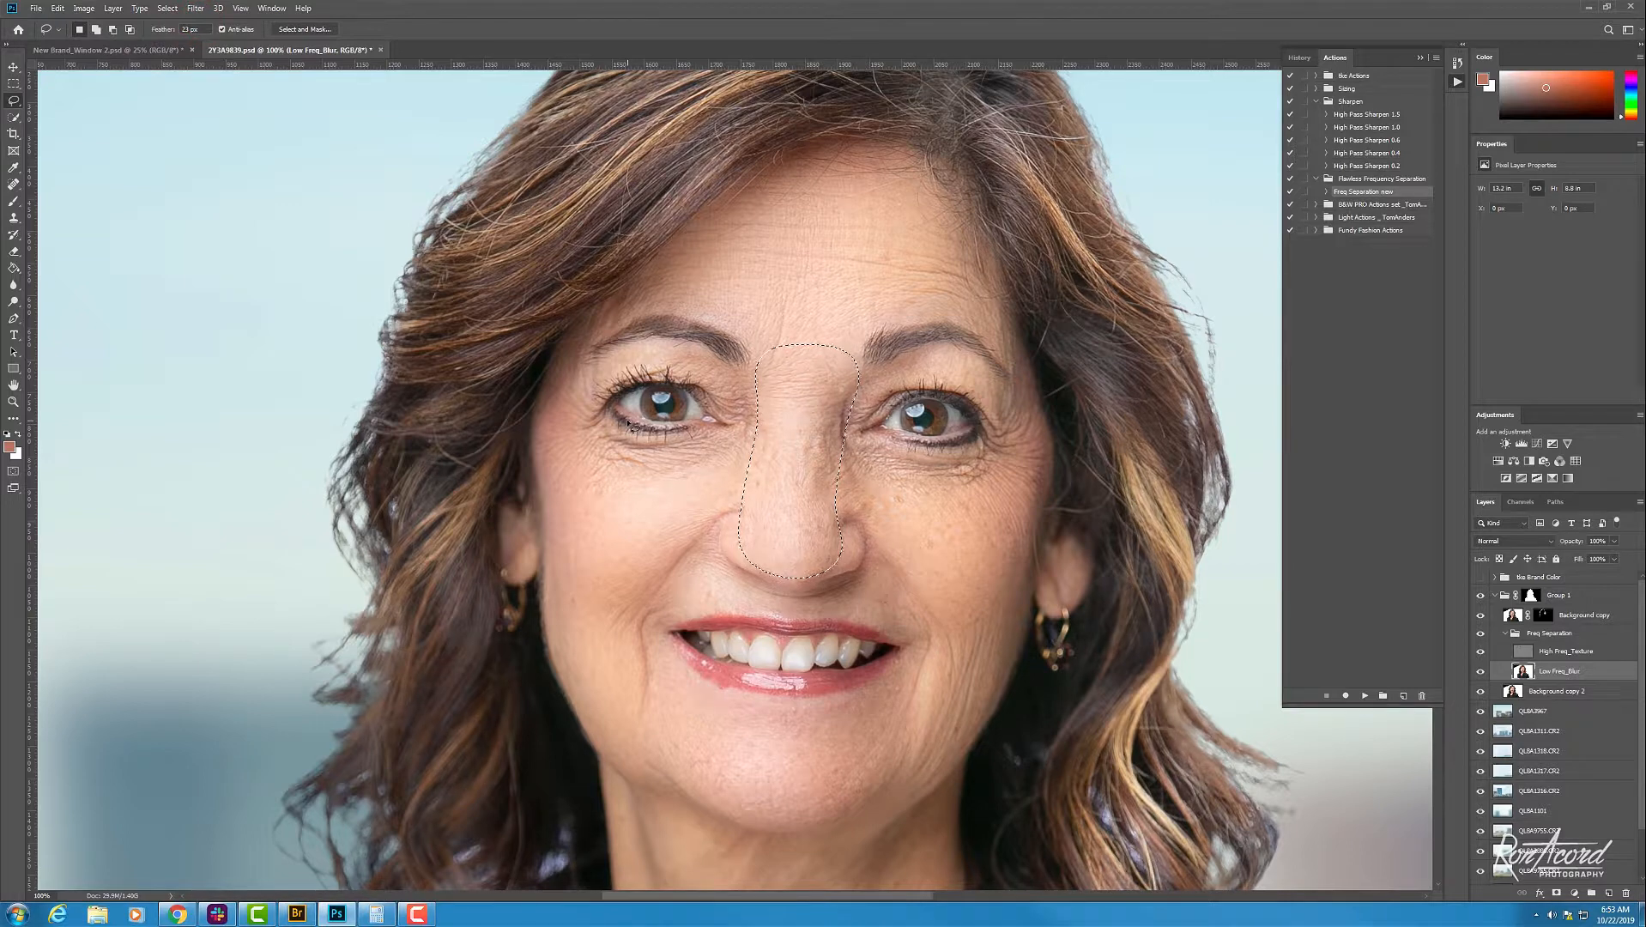
Step: Fade the nose blur to a lower opacity in Normal mode and deselect the nose
key(ctrl+shift+f)
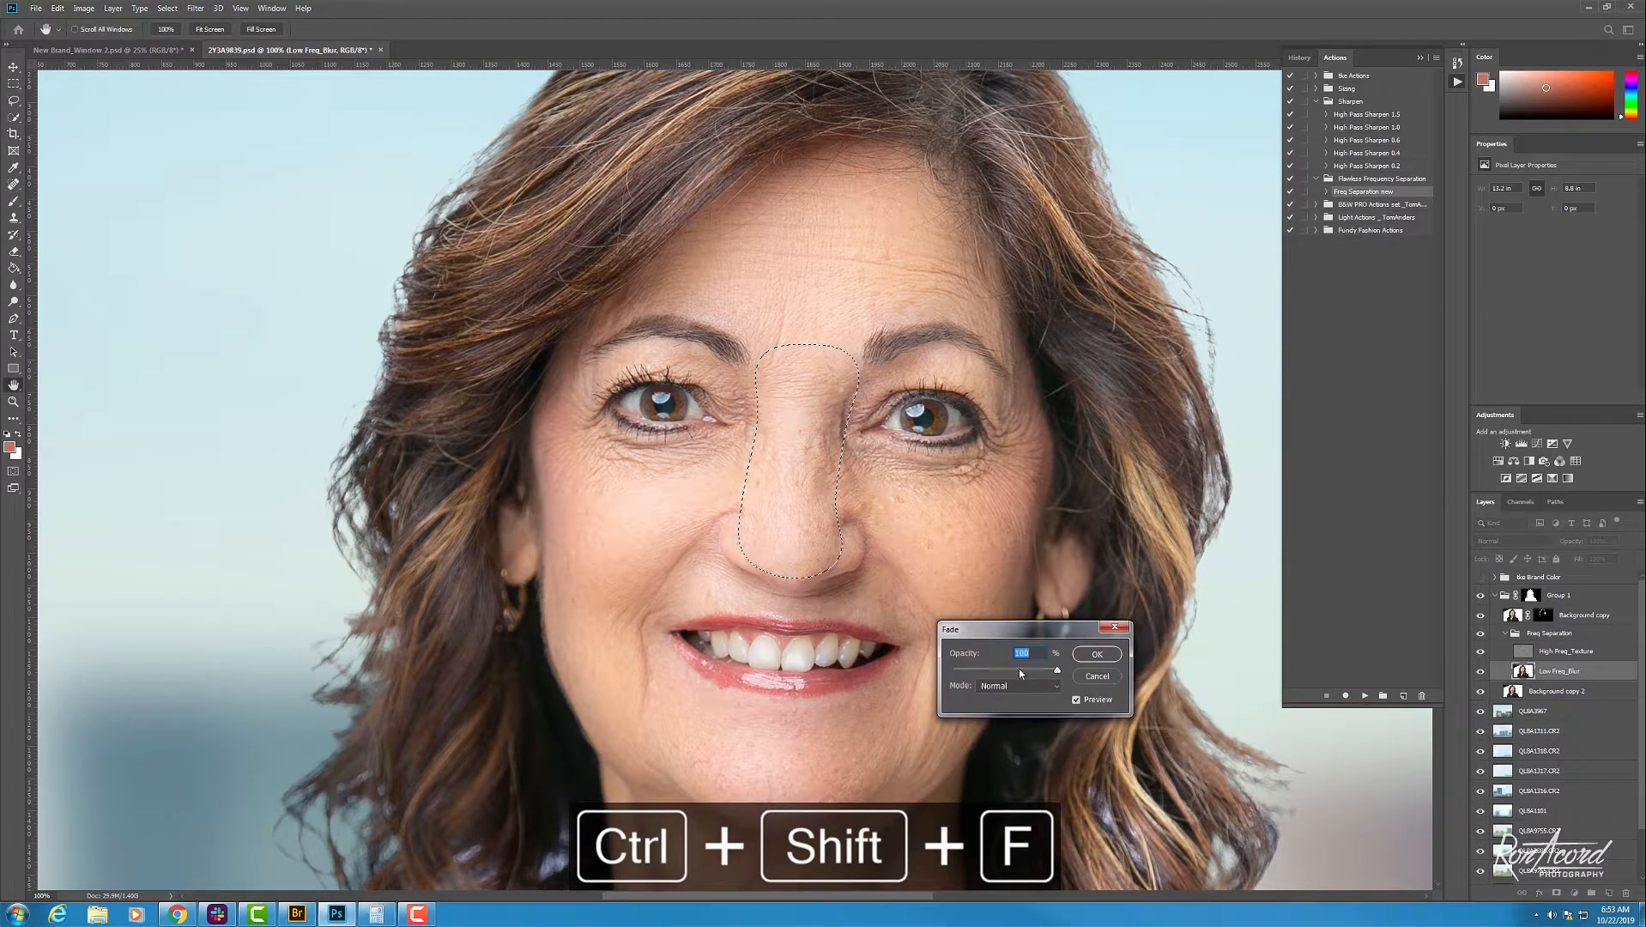
drag(1010, 670, 979, 671)
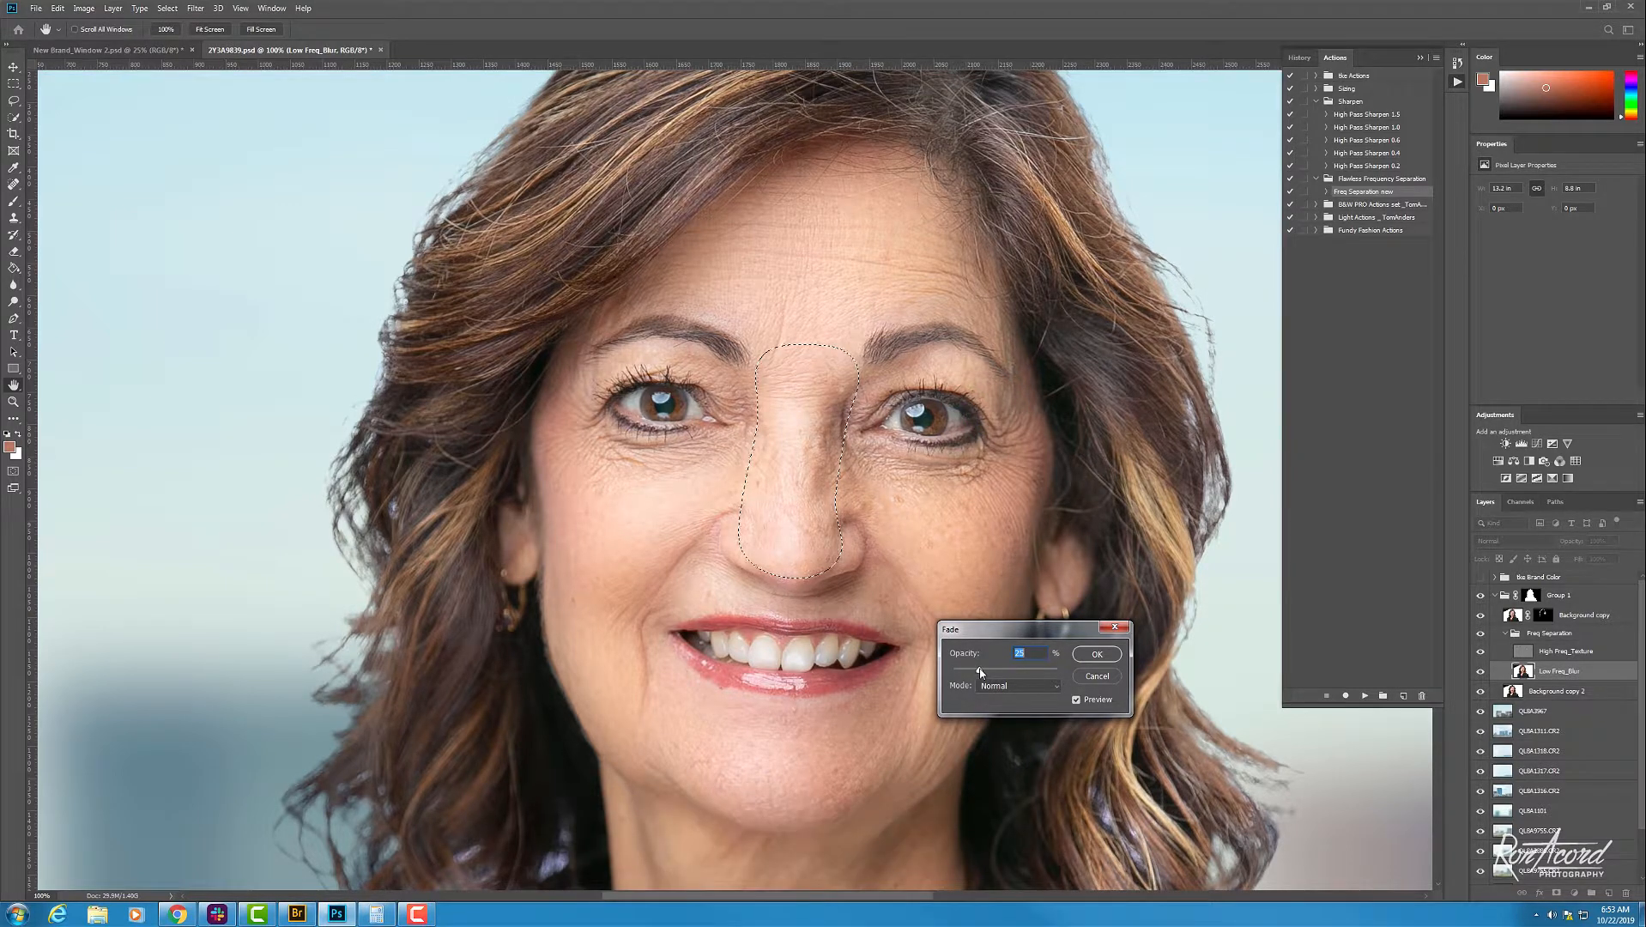
drag(981, 671, 994, 672)
click(1095, 653)
key(l)
click(951, 551)
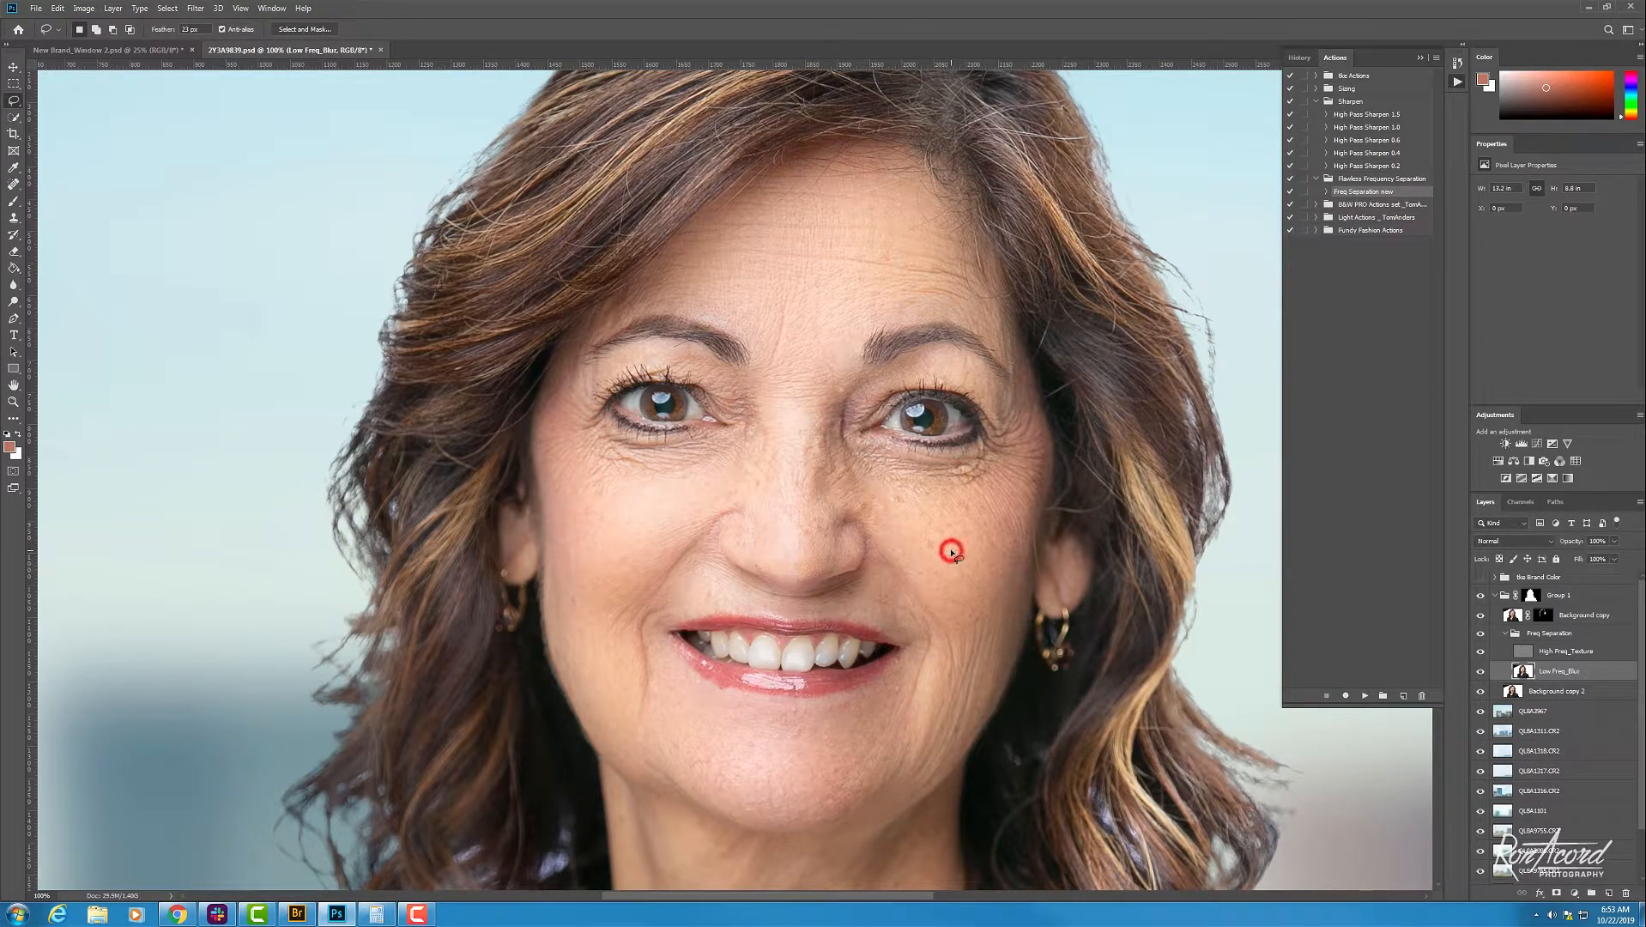
Step: Lasso the whole neck from the jawline down to the pink top, following the inner edges of the jacket lapels
key(ctrl+minus)
key(ctrl+minus)
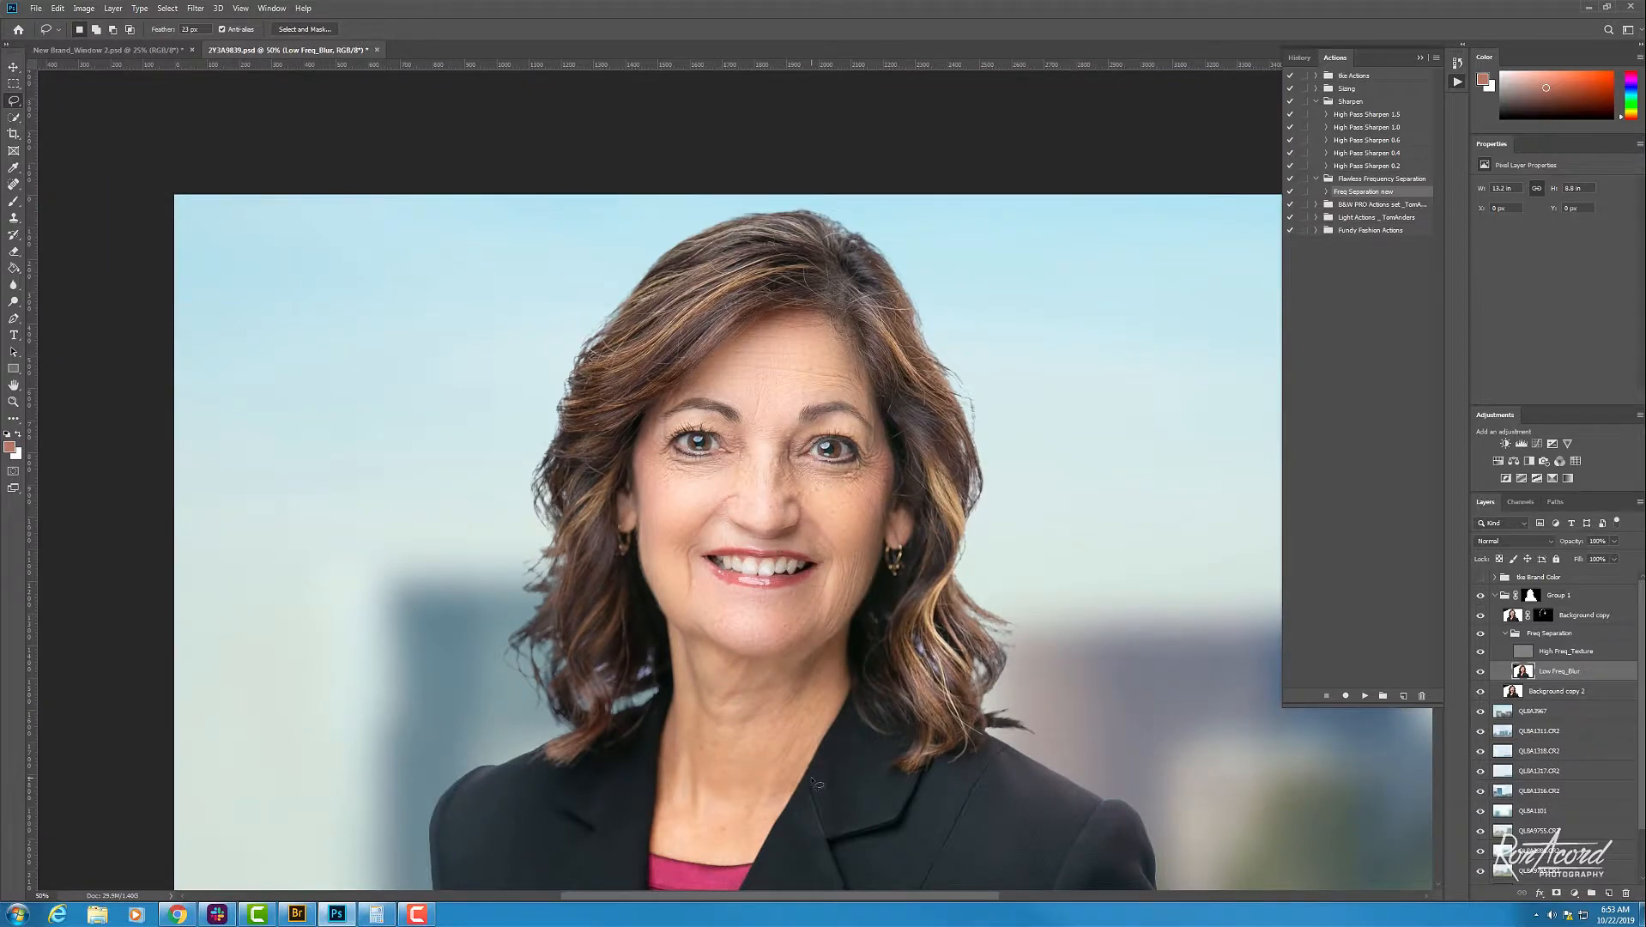
key(ctrl+plus)
key(ctrl+plus)
drag(811, 758, 830, 396)
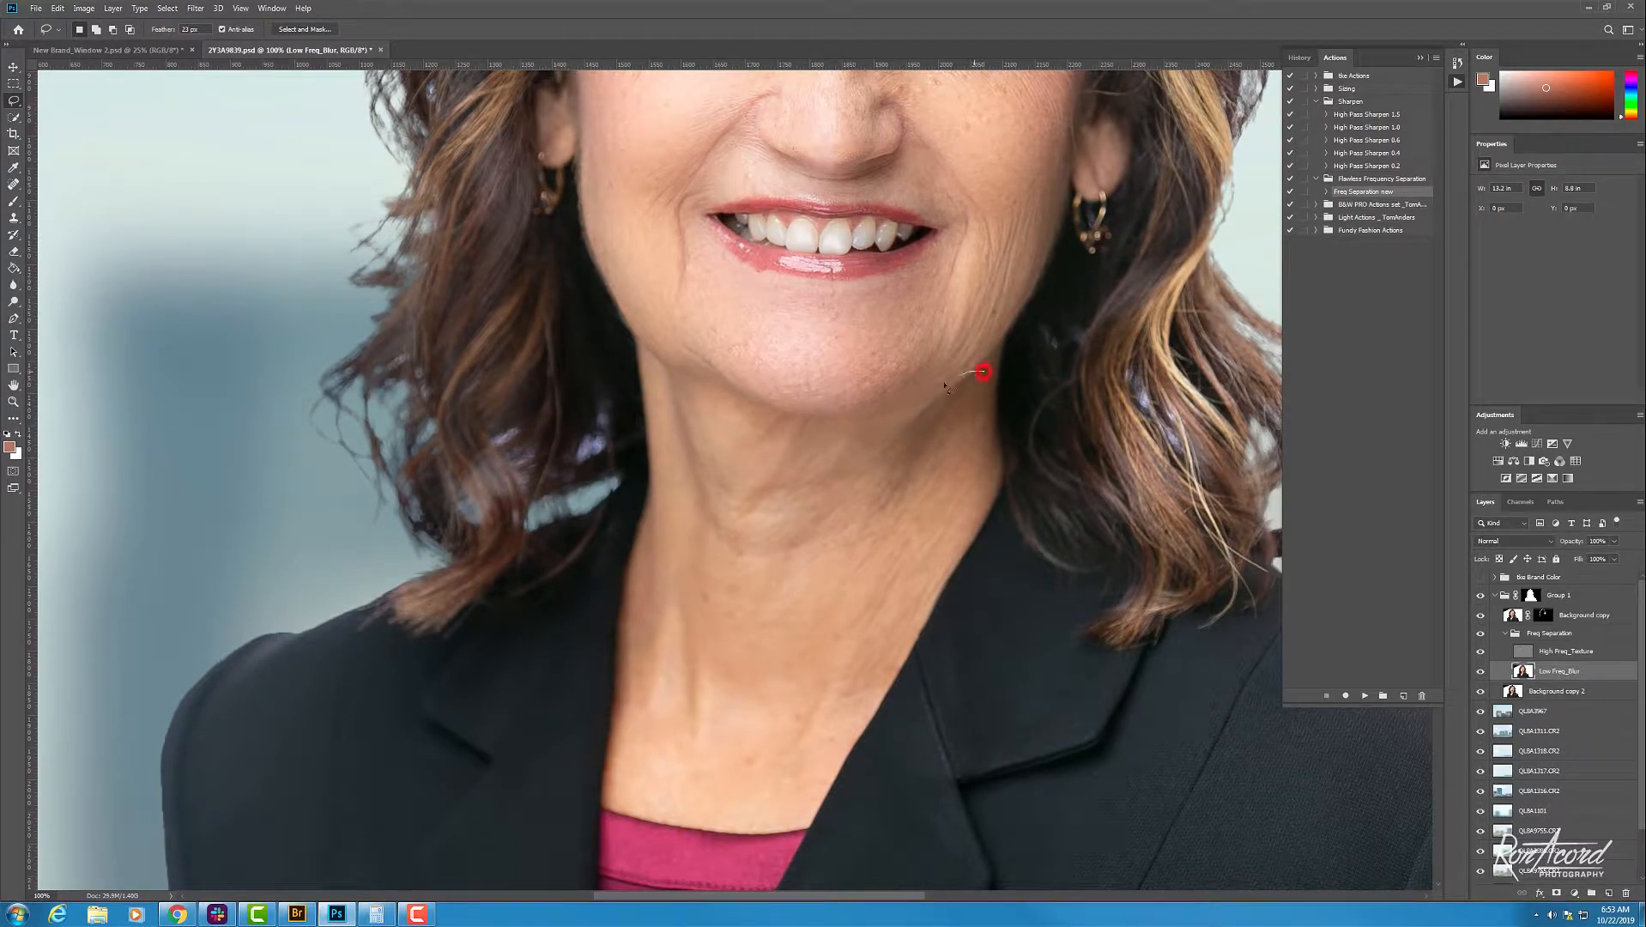
drag(944, 383, 917, 394)
drag(807, 420, 664, 389)
mouse_move(653, 487)
mouse_down()
mouse_move(615, 771)
mouse_move(629, 811)
mouse_move(809, 815)
mouse_move(928, 604)
mouse_up()
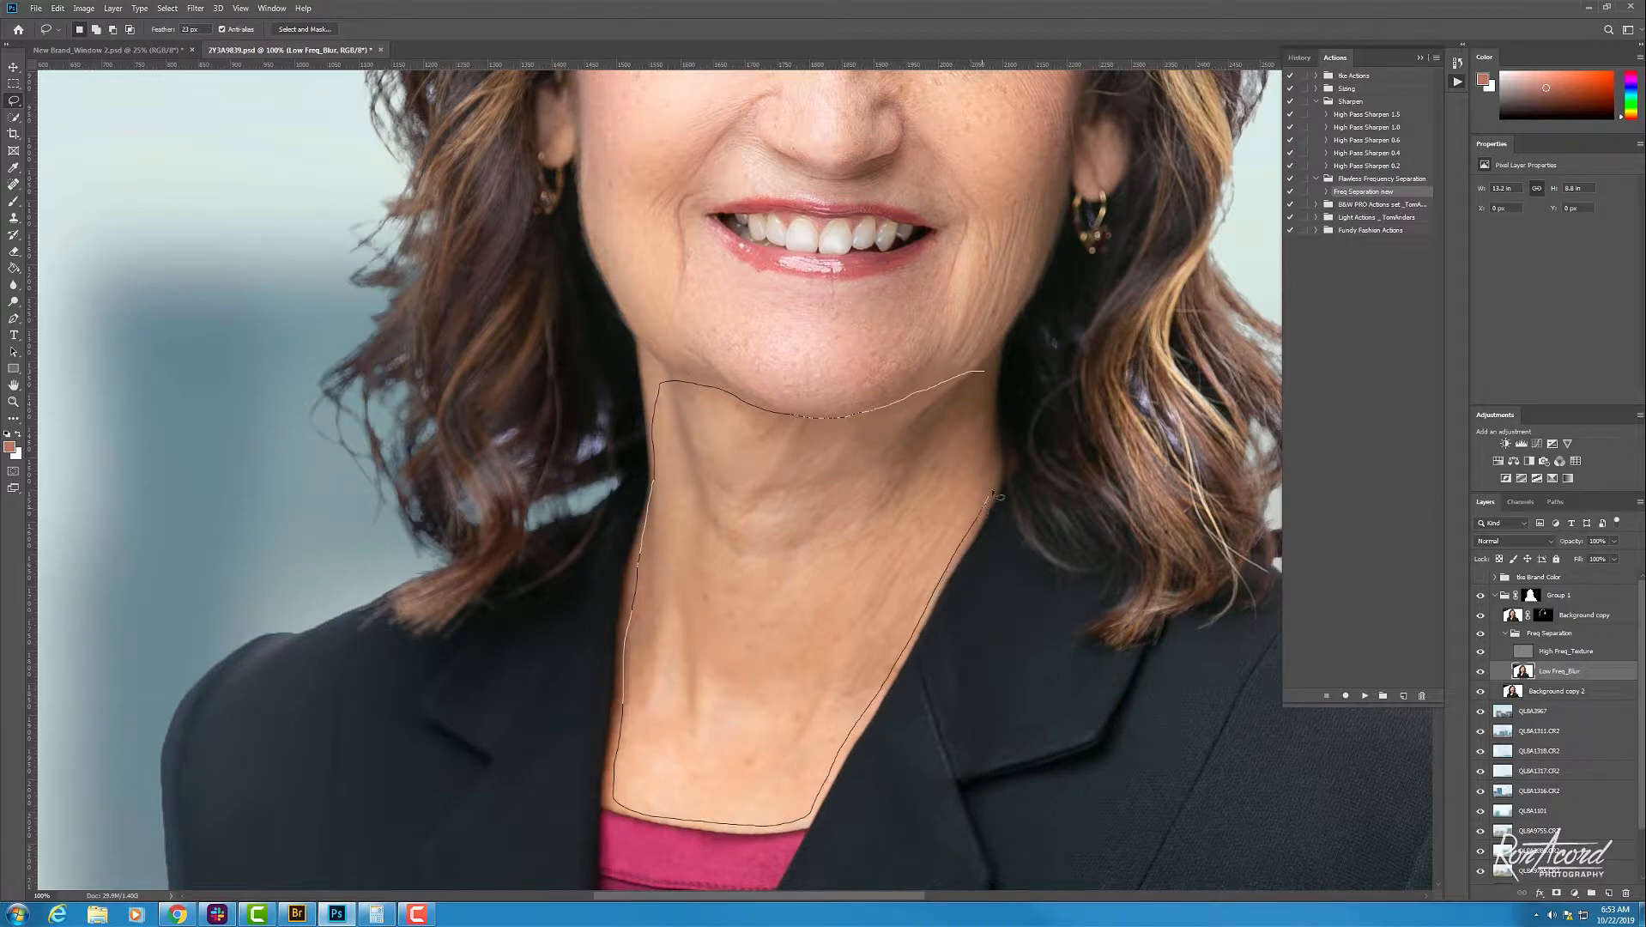
drag(999, 450, 995, 361)
drag(899, 402, 888, 407)
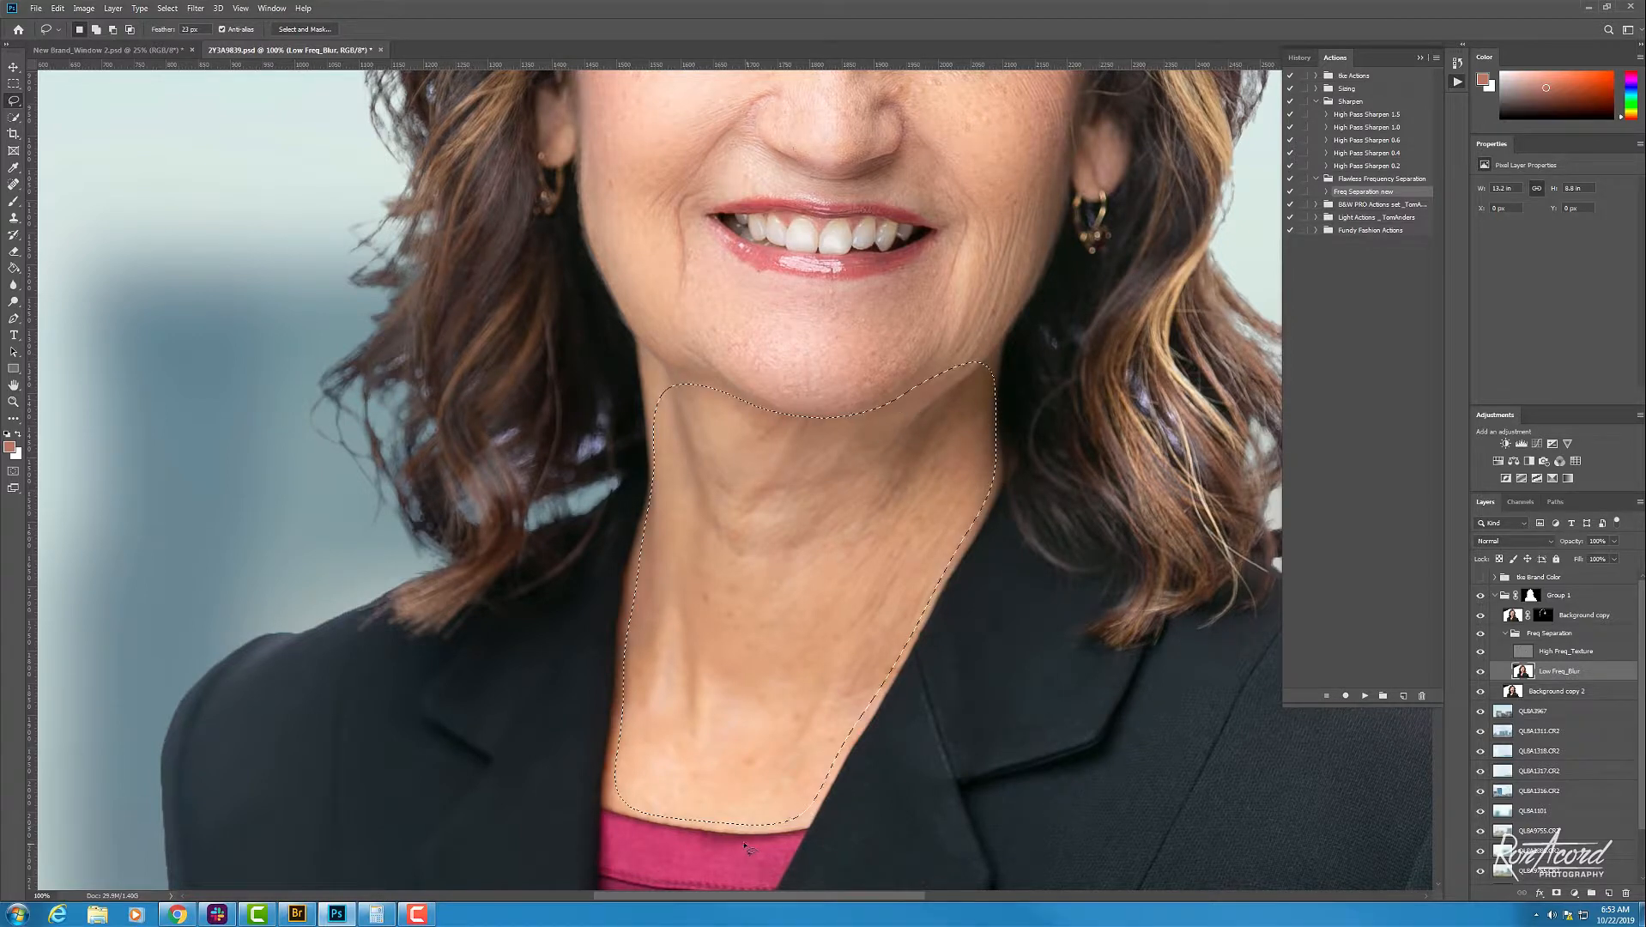
Step: Refine the neck selection by adding skin along the neckline and subtracting the overlap on the jacket lapel
mouse_move(610, 803)
mouse_down()
mouse_move(620, 746)
mouse_move(635, 762)
mouse_move(611, 805)
mouse_up()
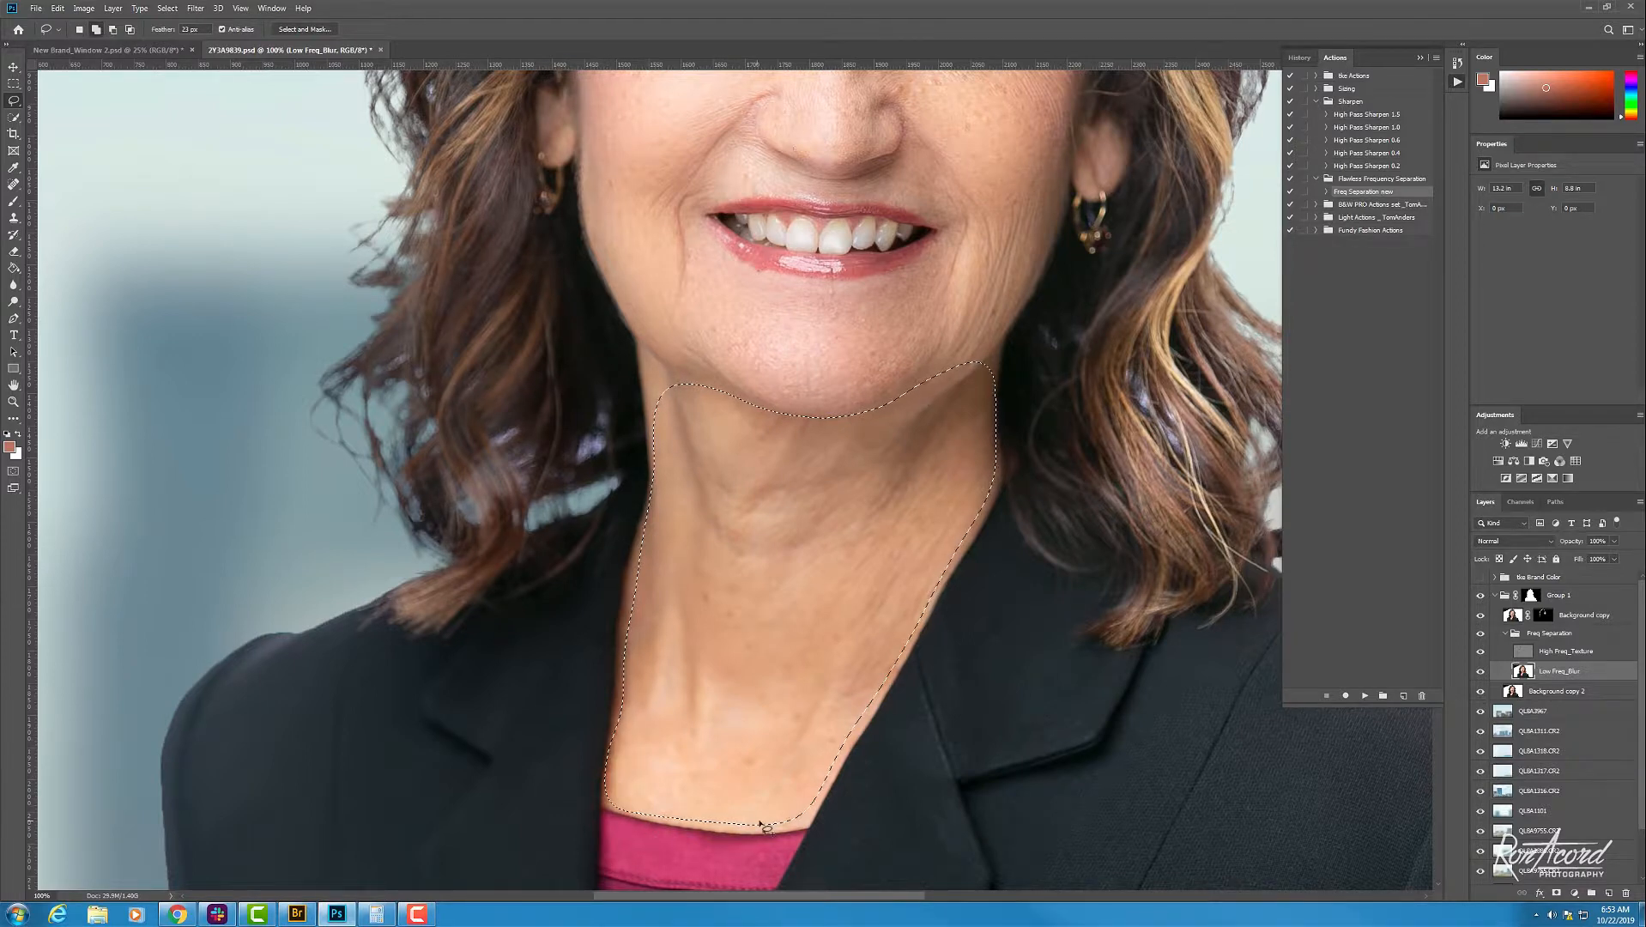
mouse_move(755, 819)
mouse_down()
mouse_move(804, 820)
mouse_move(886, 706)
mouse_up()
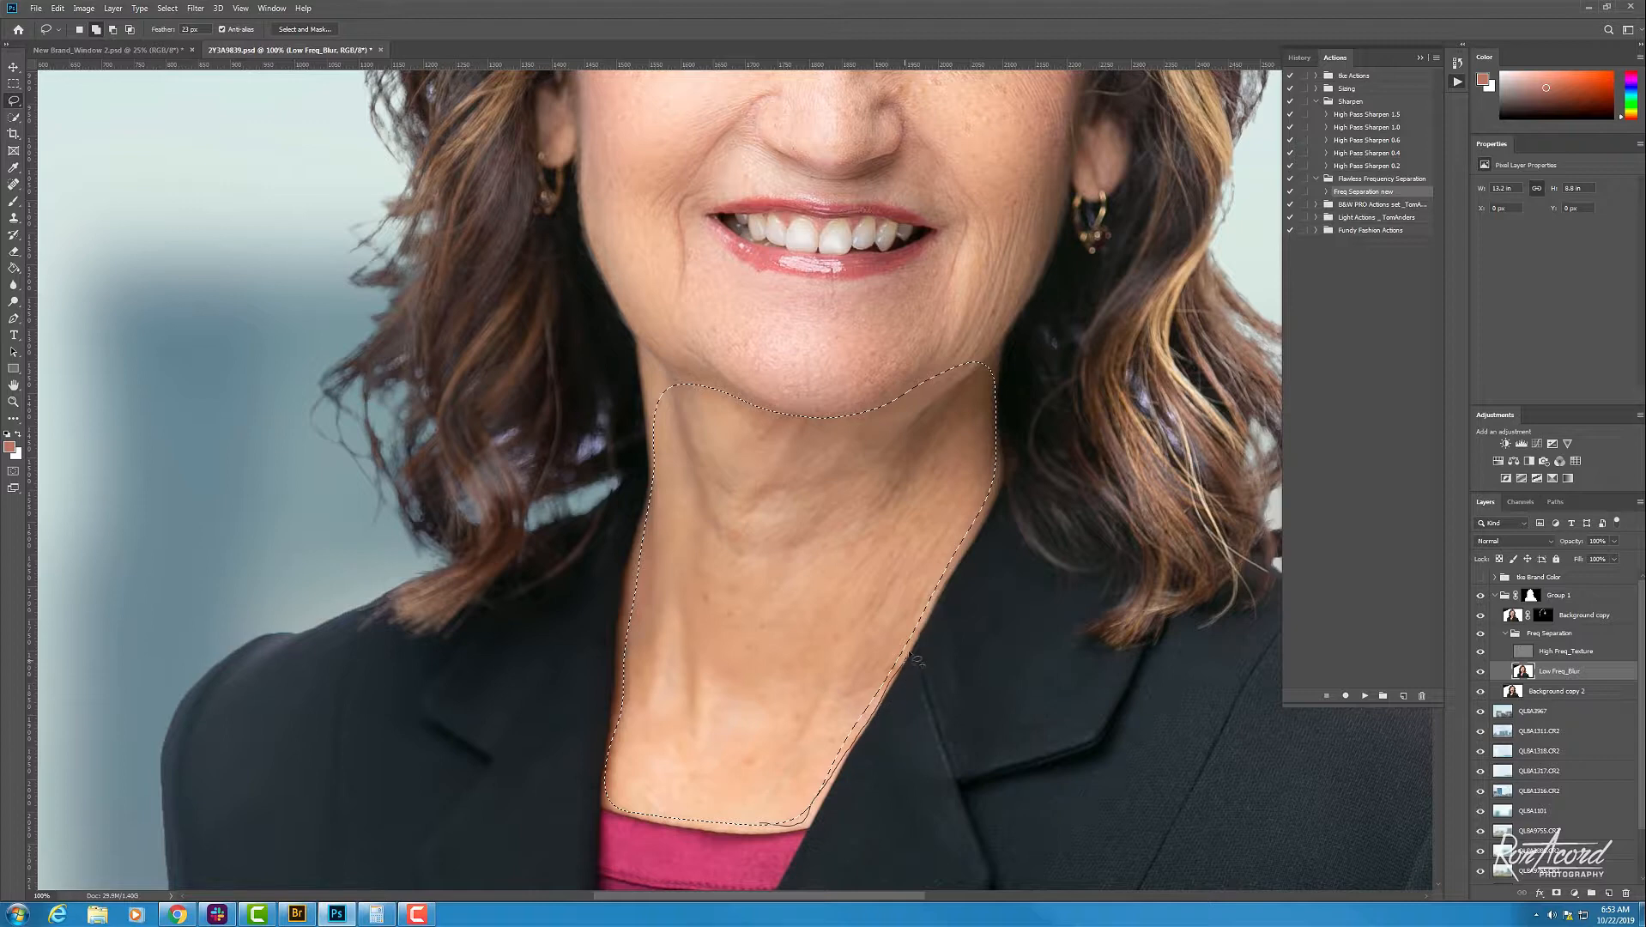
mouse_move(892, 633)
mouse_down()
mouse_move(926, 641)
mouse_move(861, 748)
mouse_up()
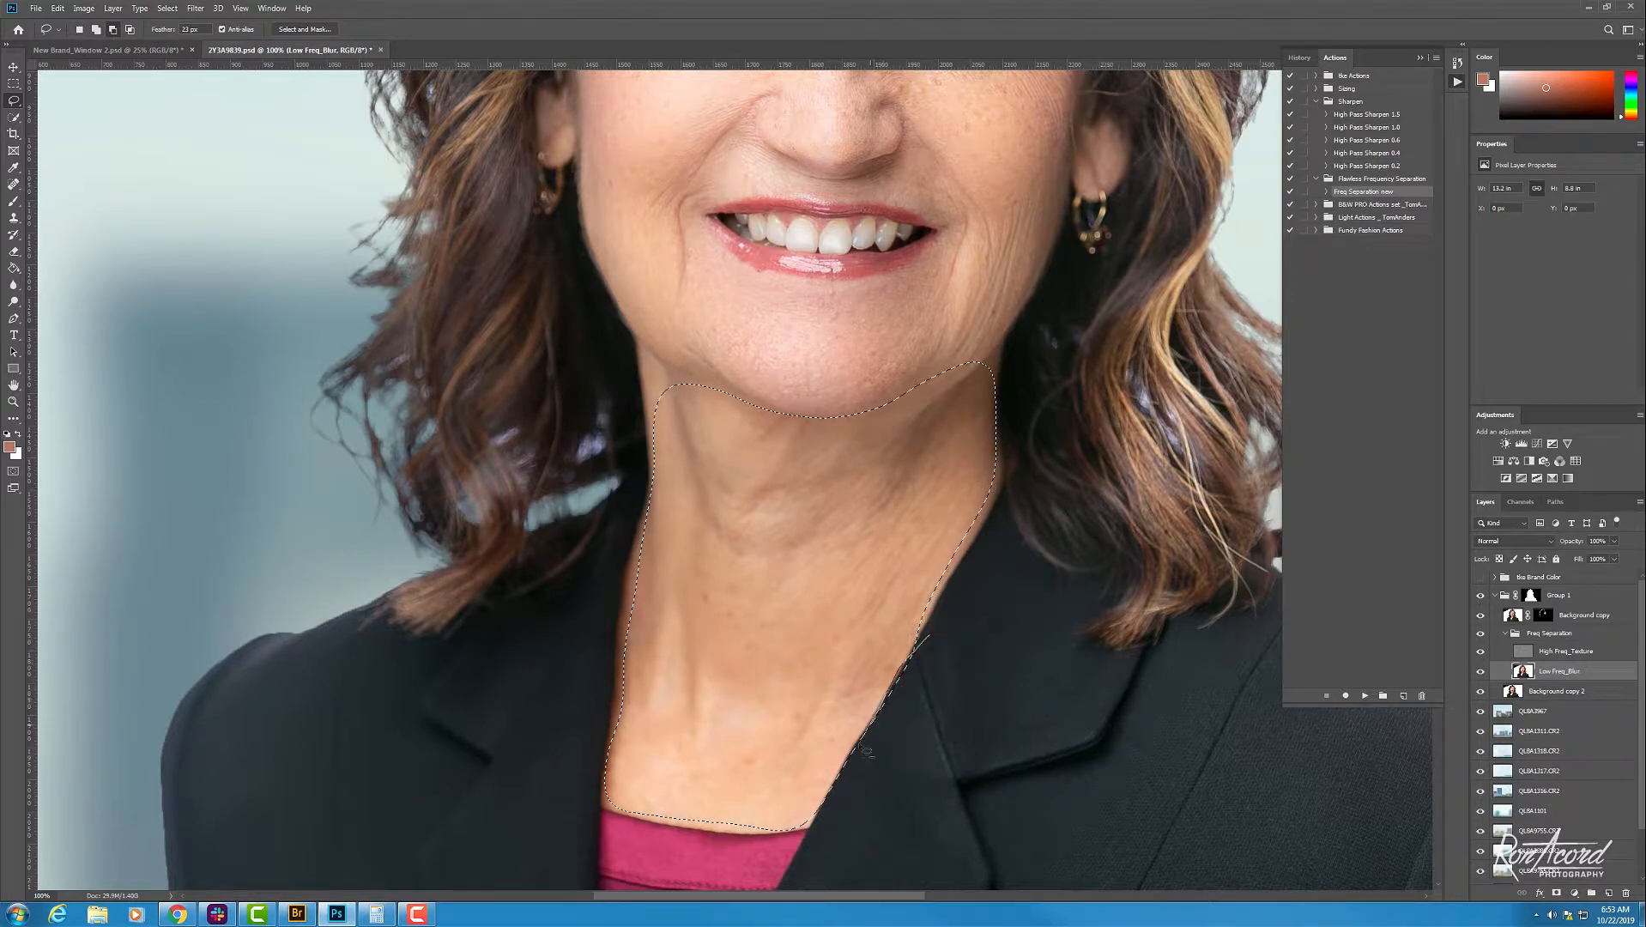
drag(883, 804, 914, 699)
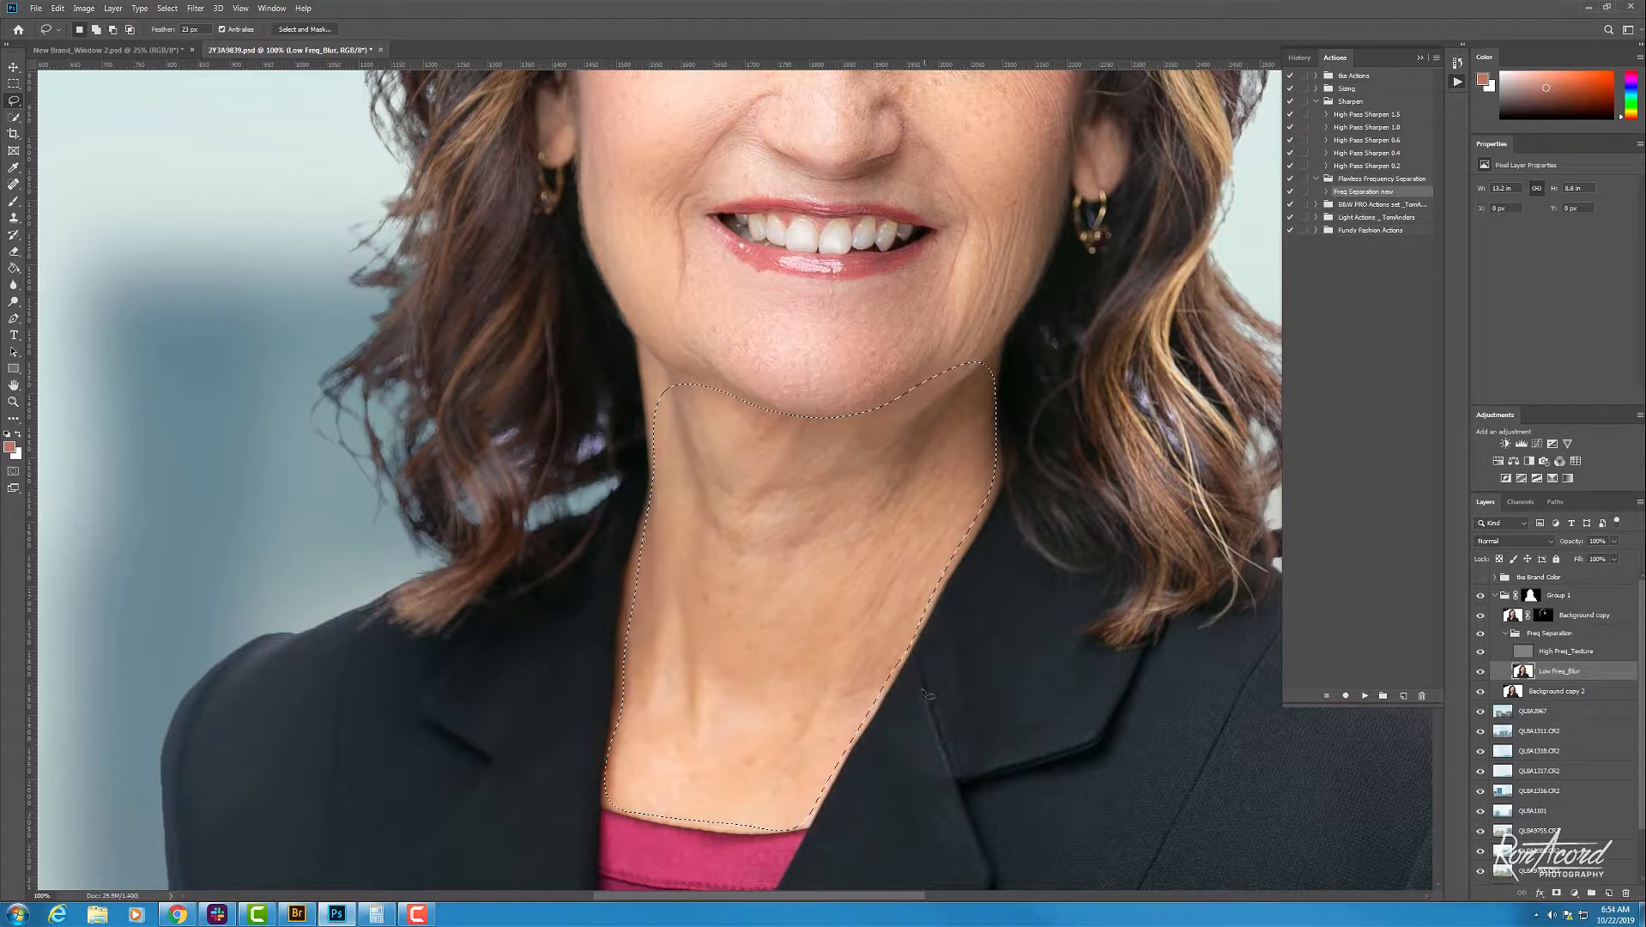
Step: Reapply the last Gaussian Blur to the selected neck, fade it to about 50% opacity in Normal mode, and deselect
click(196, 14)
click(198, 15)
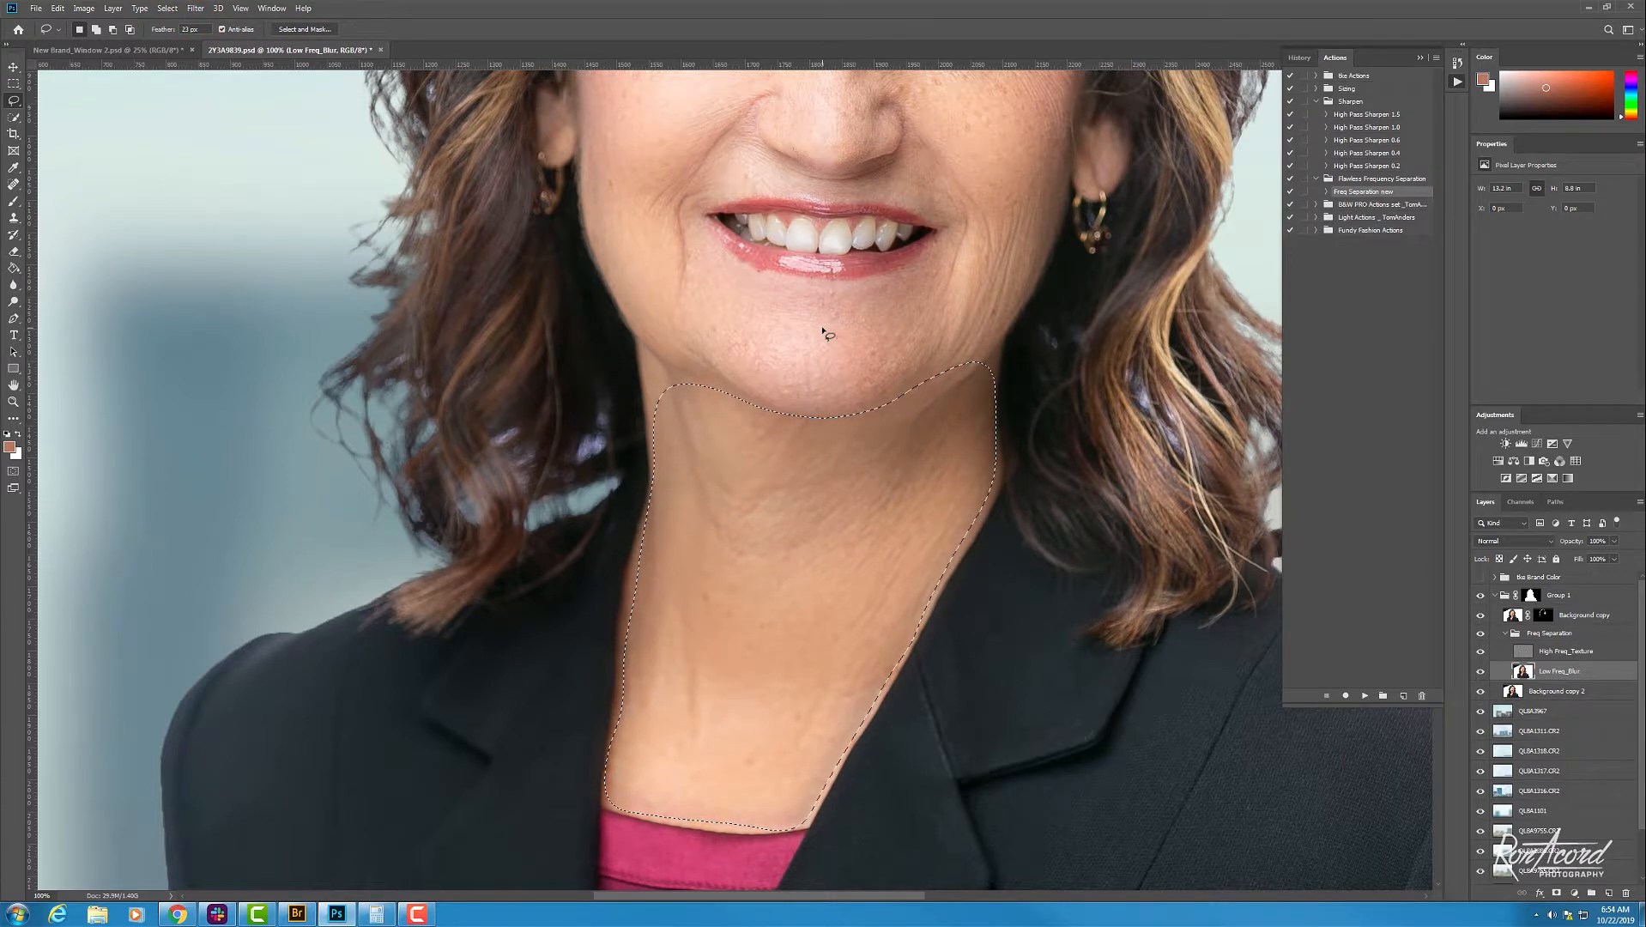
key(ctrl+shift+f)
drag(1015, 668, 1006, 671)
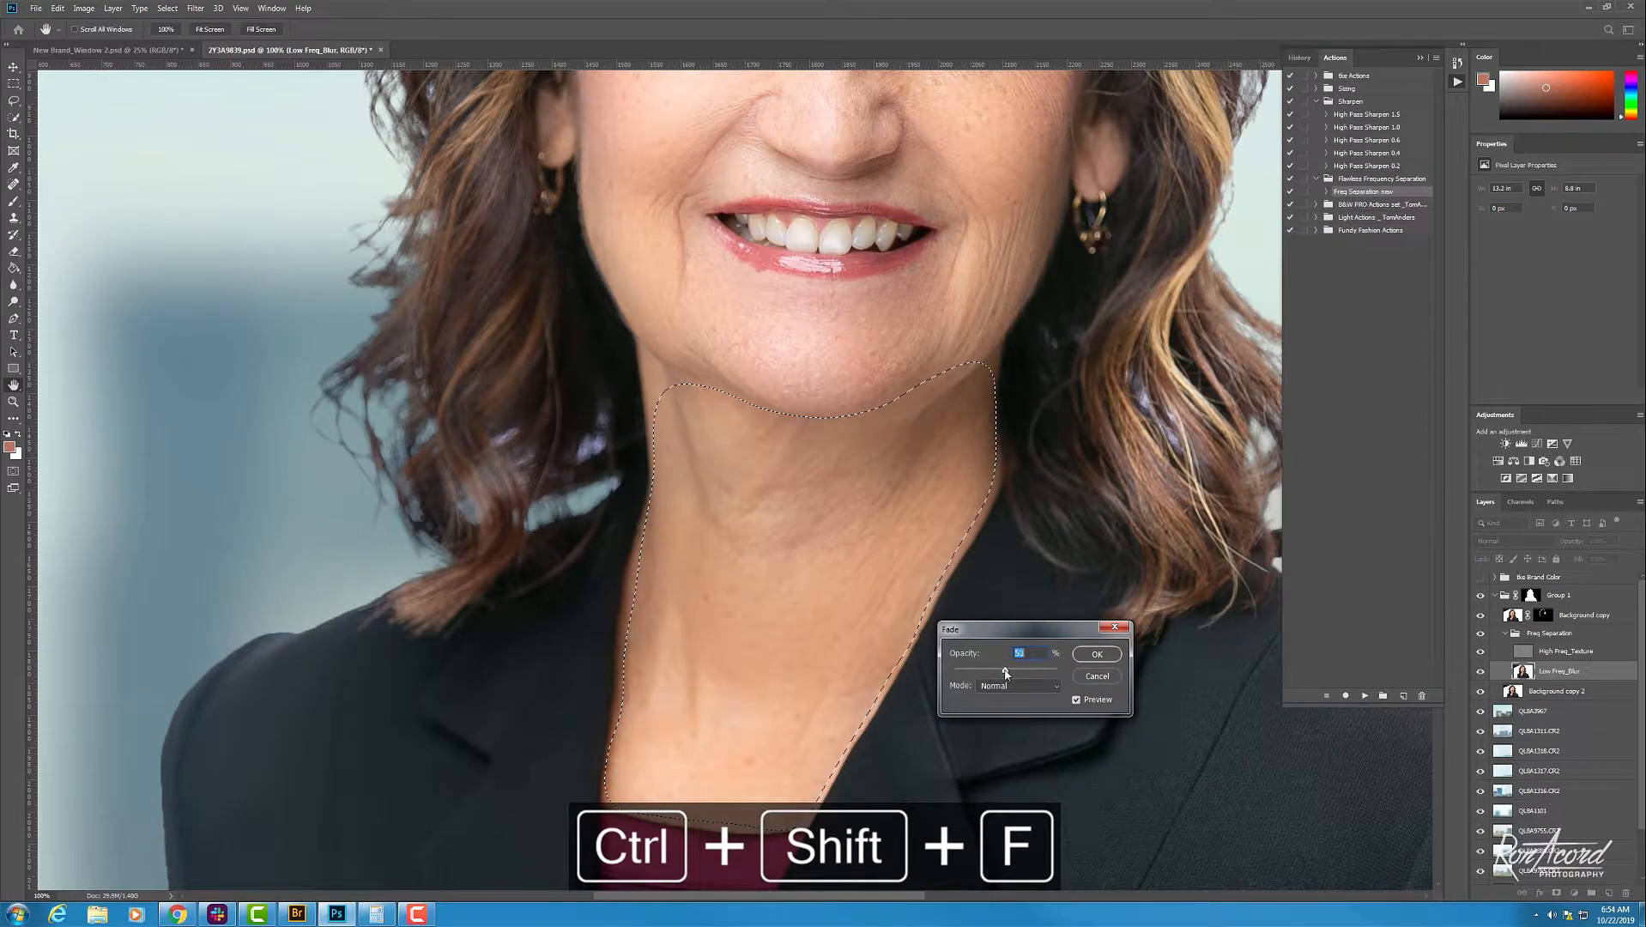
text(50)
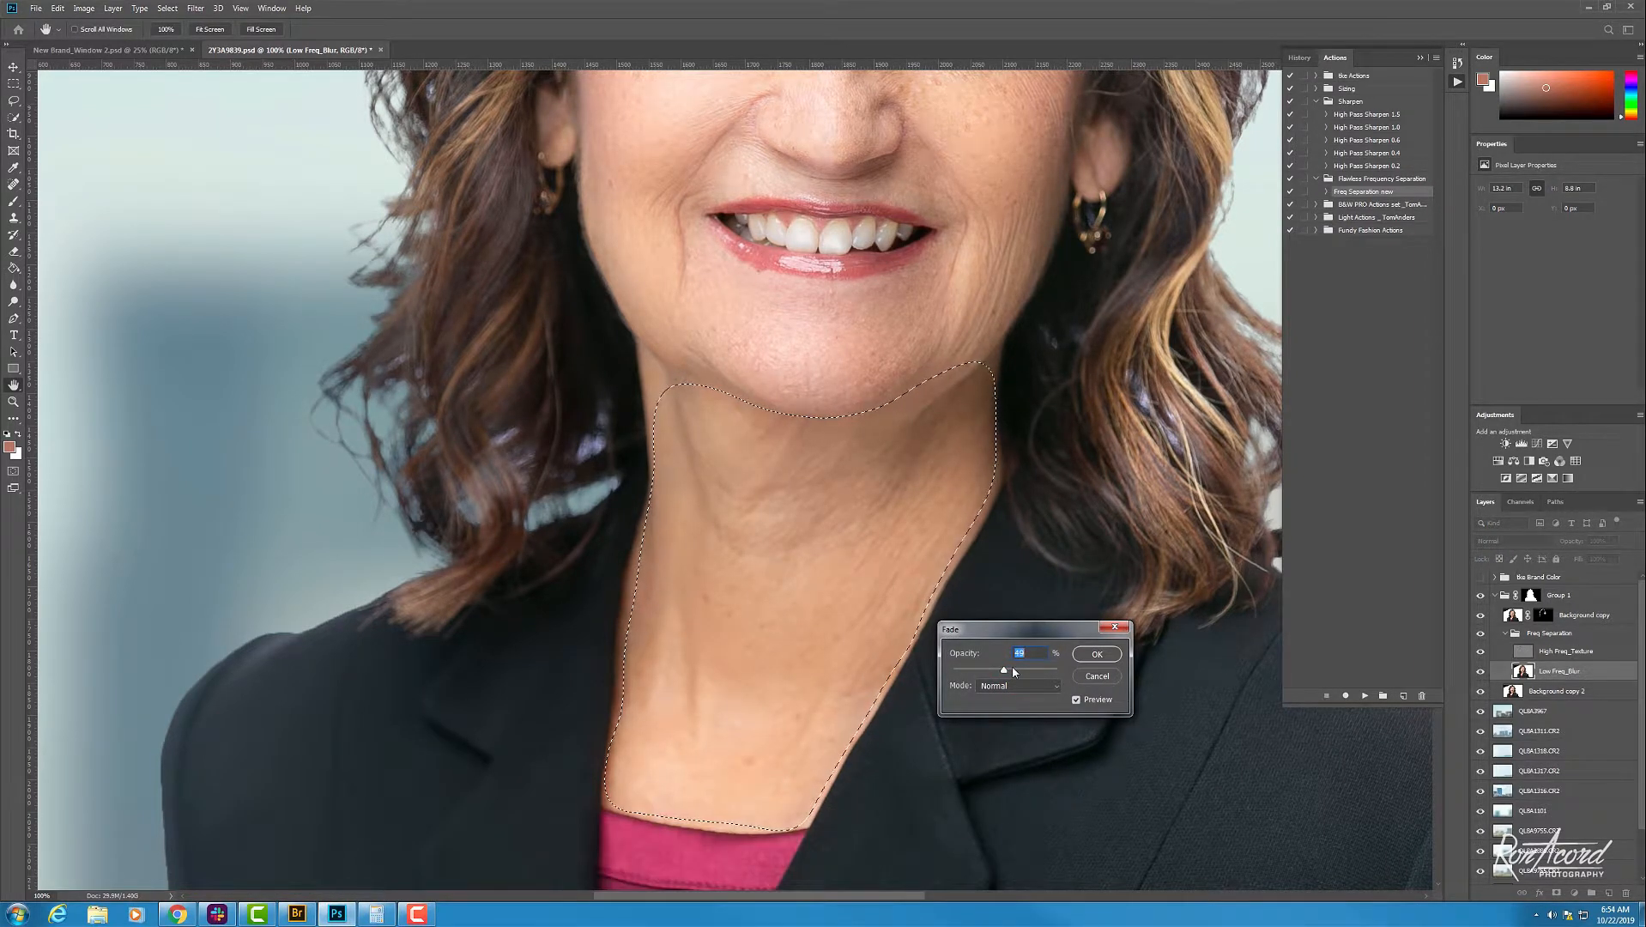
drag(1064, 628, 1054, 631)
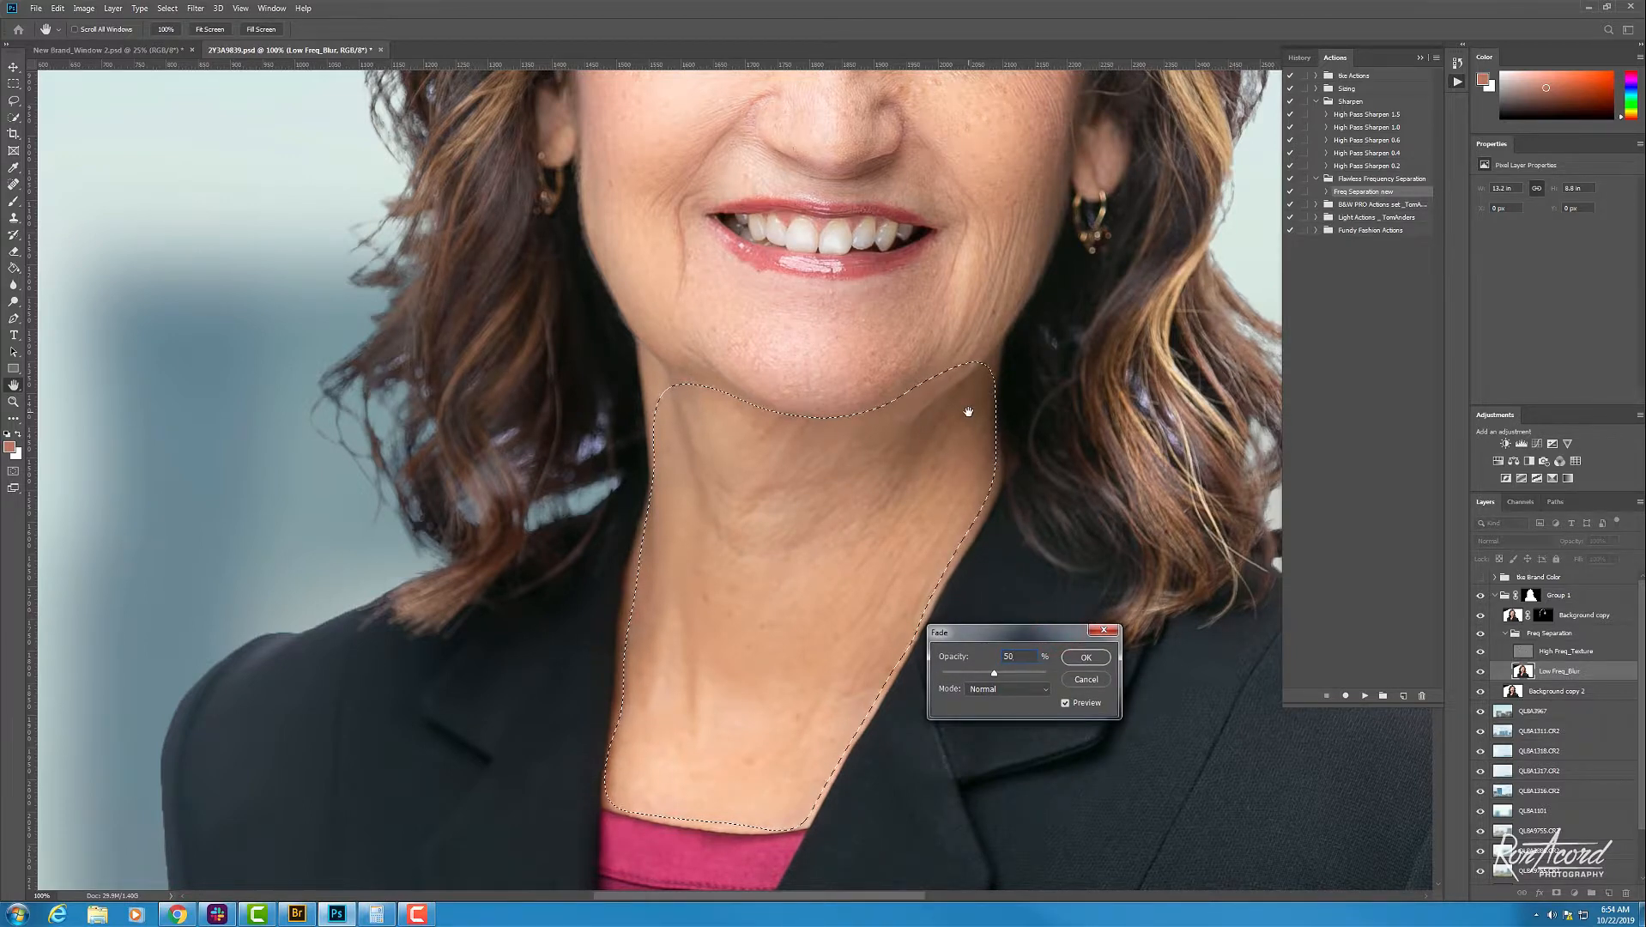
key(ctrl+minus)
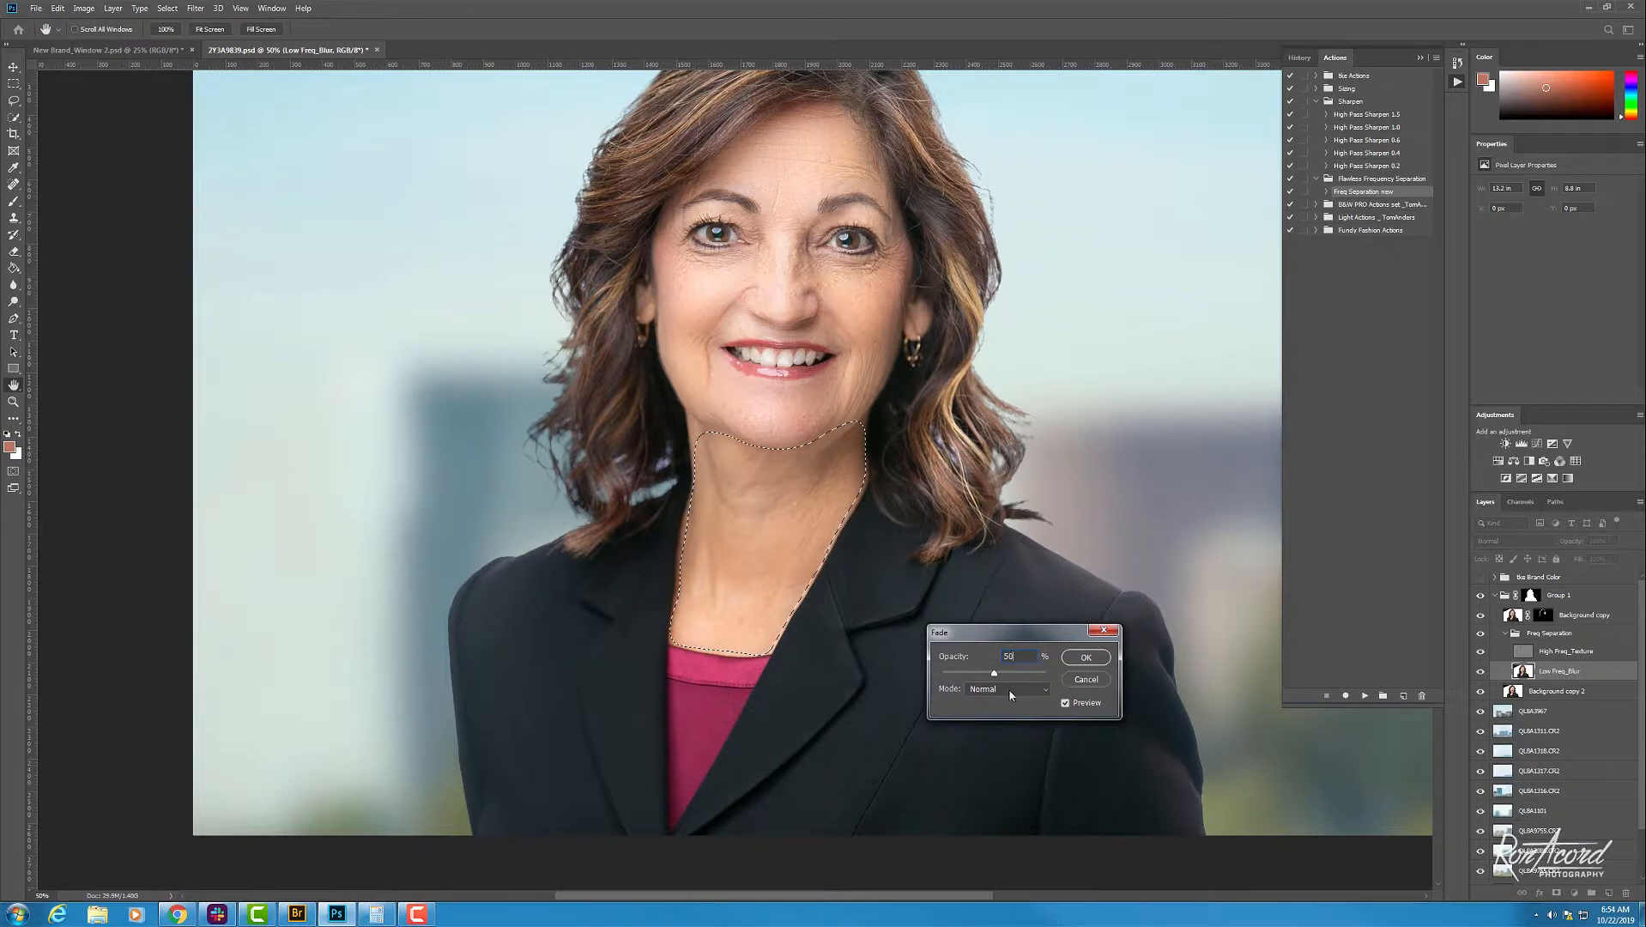
drag(994, 673, 992, 676)
click(991, 677)
click(1097, 662)
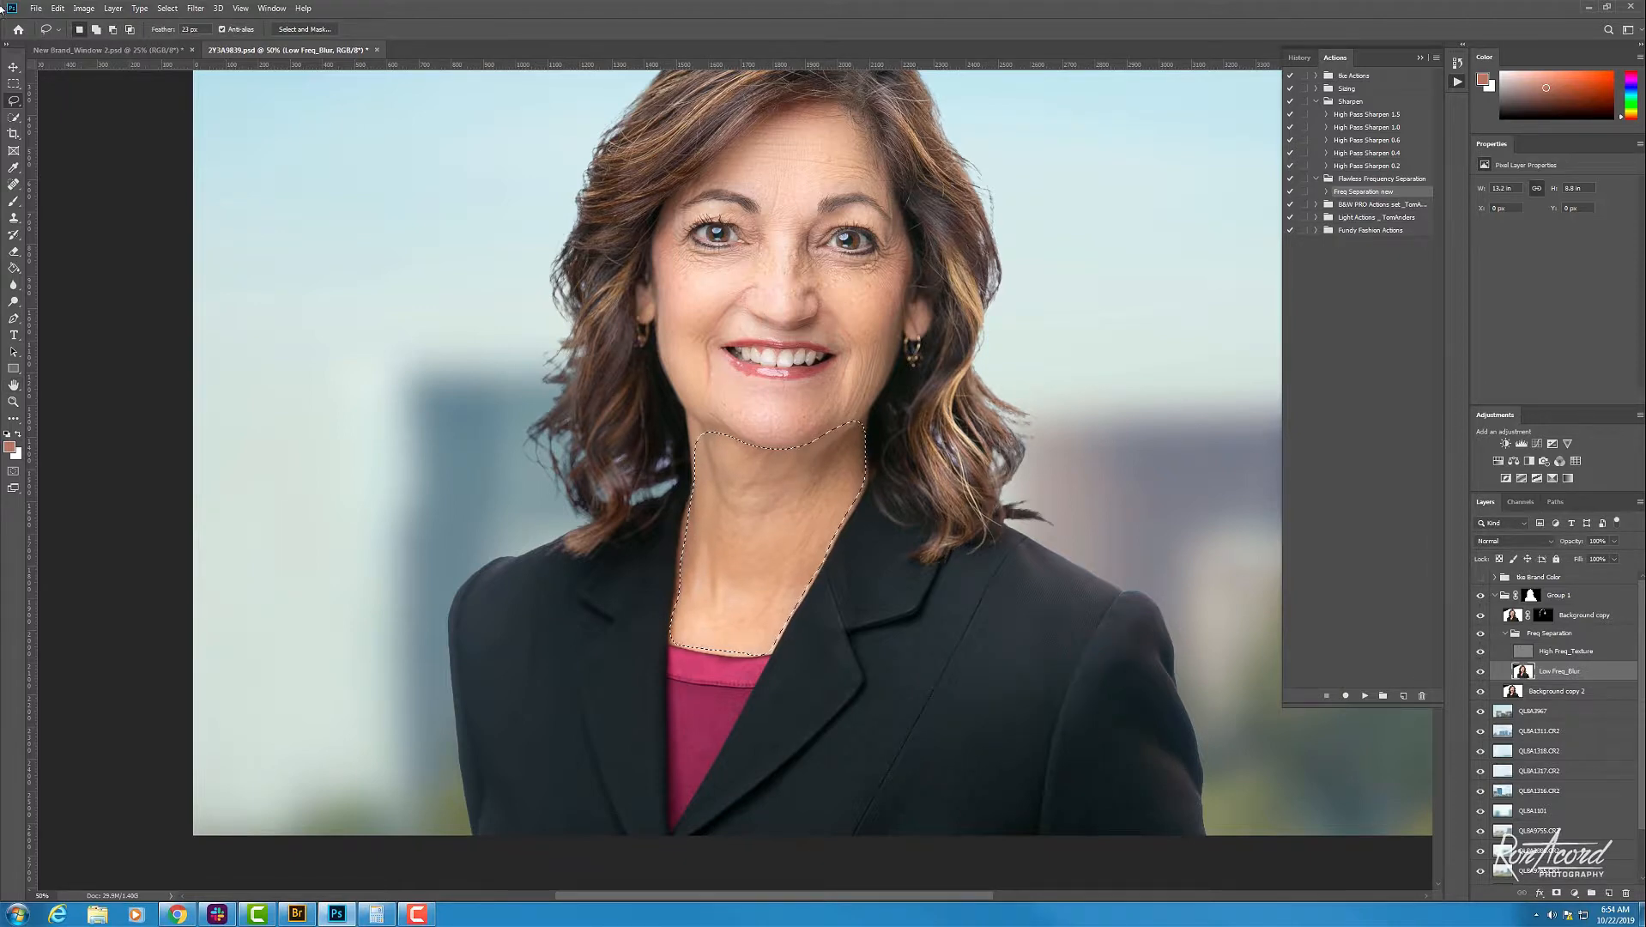
click(13, 83)
key(ctrl+minus)
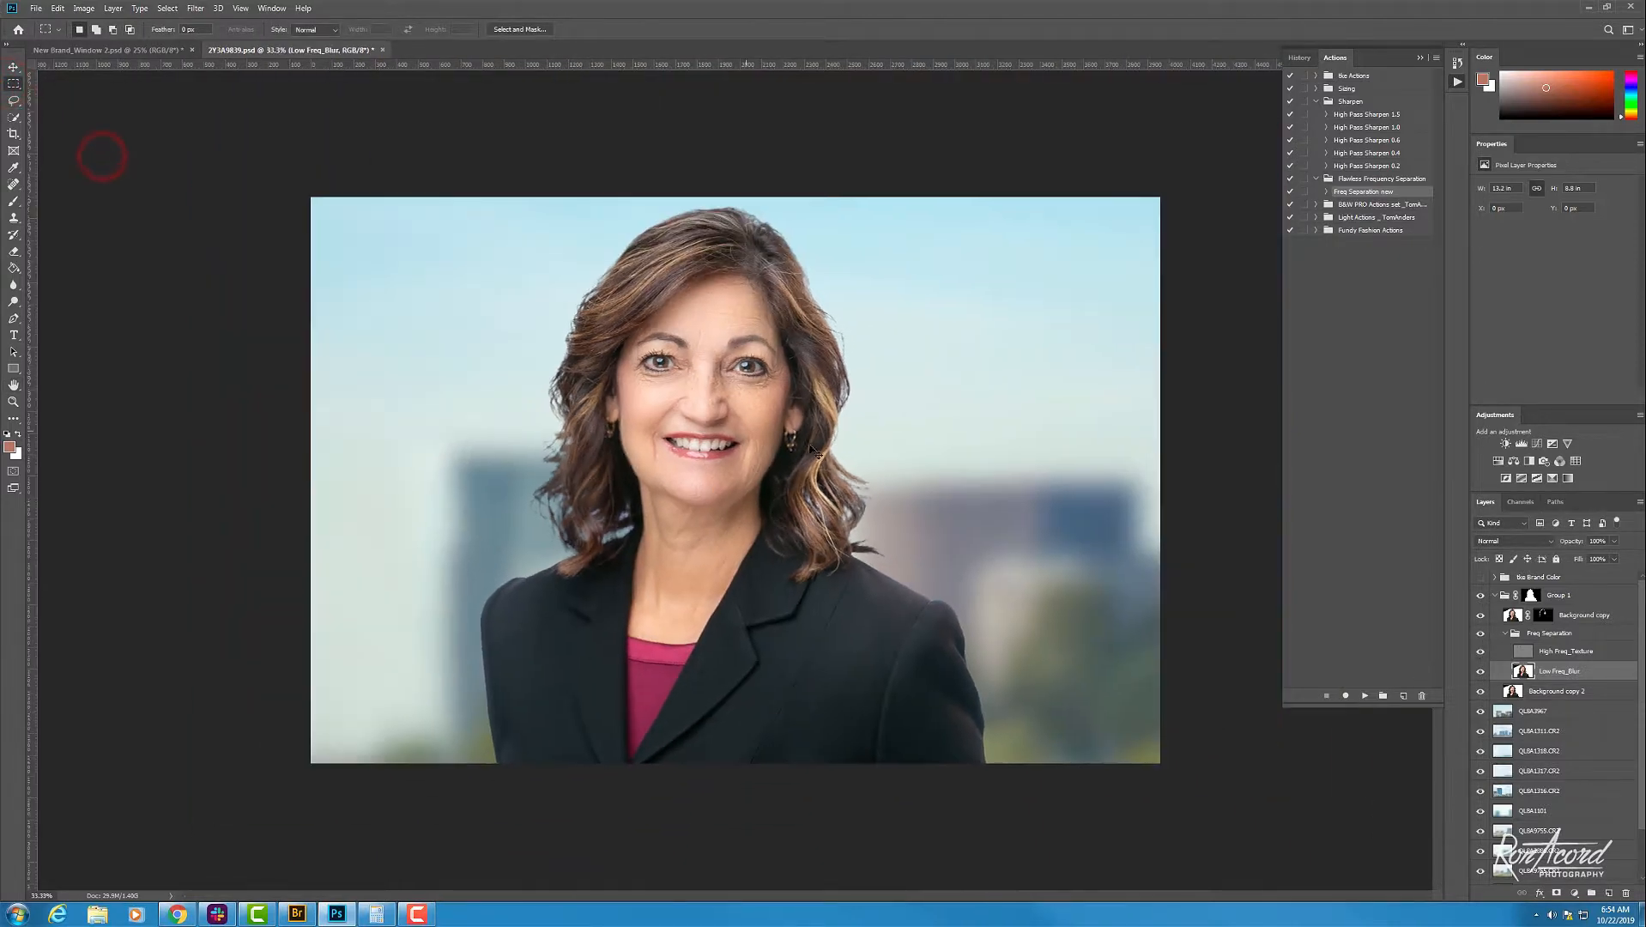
Step: Collapse the Freq Separation group and toggle its visibility off and on to compare the portrait before and after retouching
key(ctrl+plus)
alt+click(794, 426)
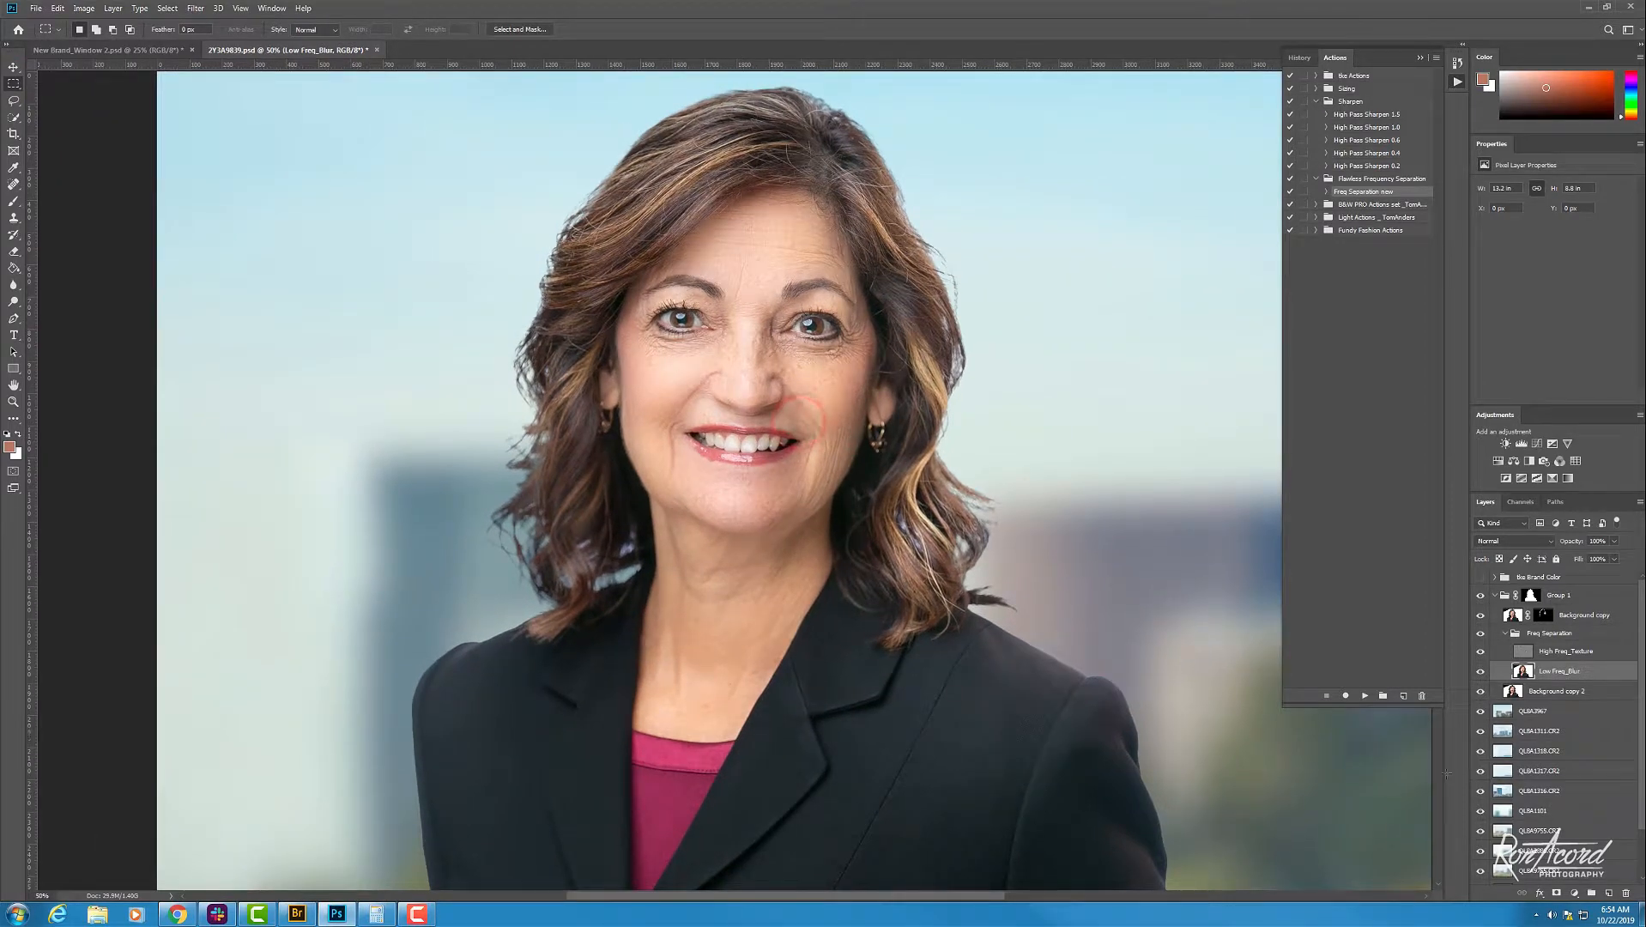
click(1505, 633)
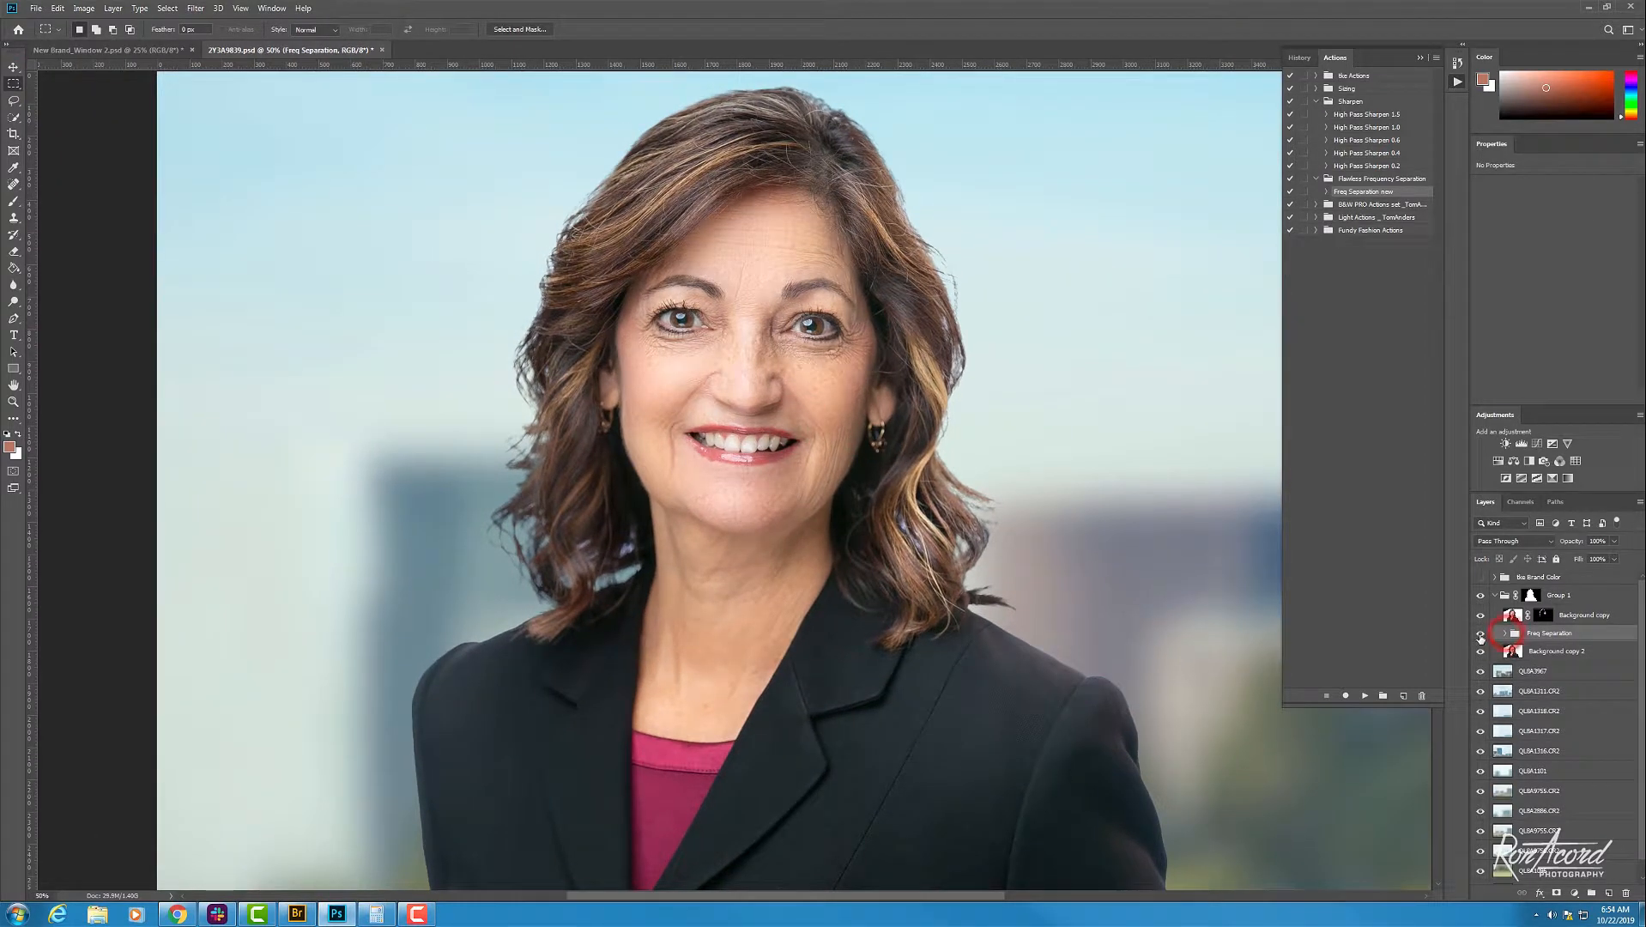
click(1479, 635)
click(1480, 636)
click(1479, 637)
click(1480, 638)
Step: Expand the Freq Separation group, make its High Freq_Texture layer active, and switch to the Healing Brush
key(ctrl+1)
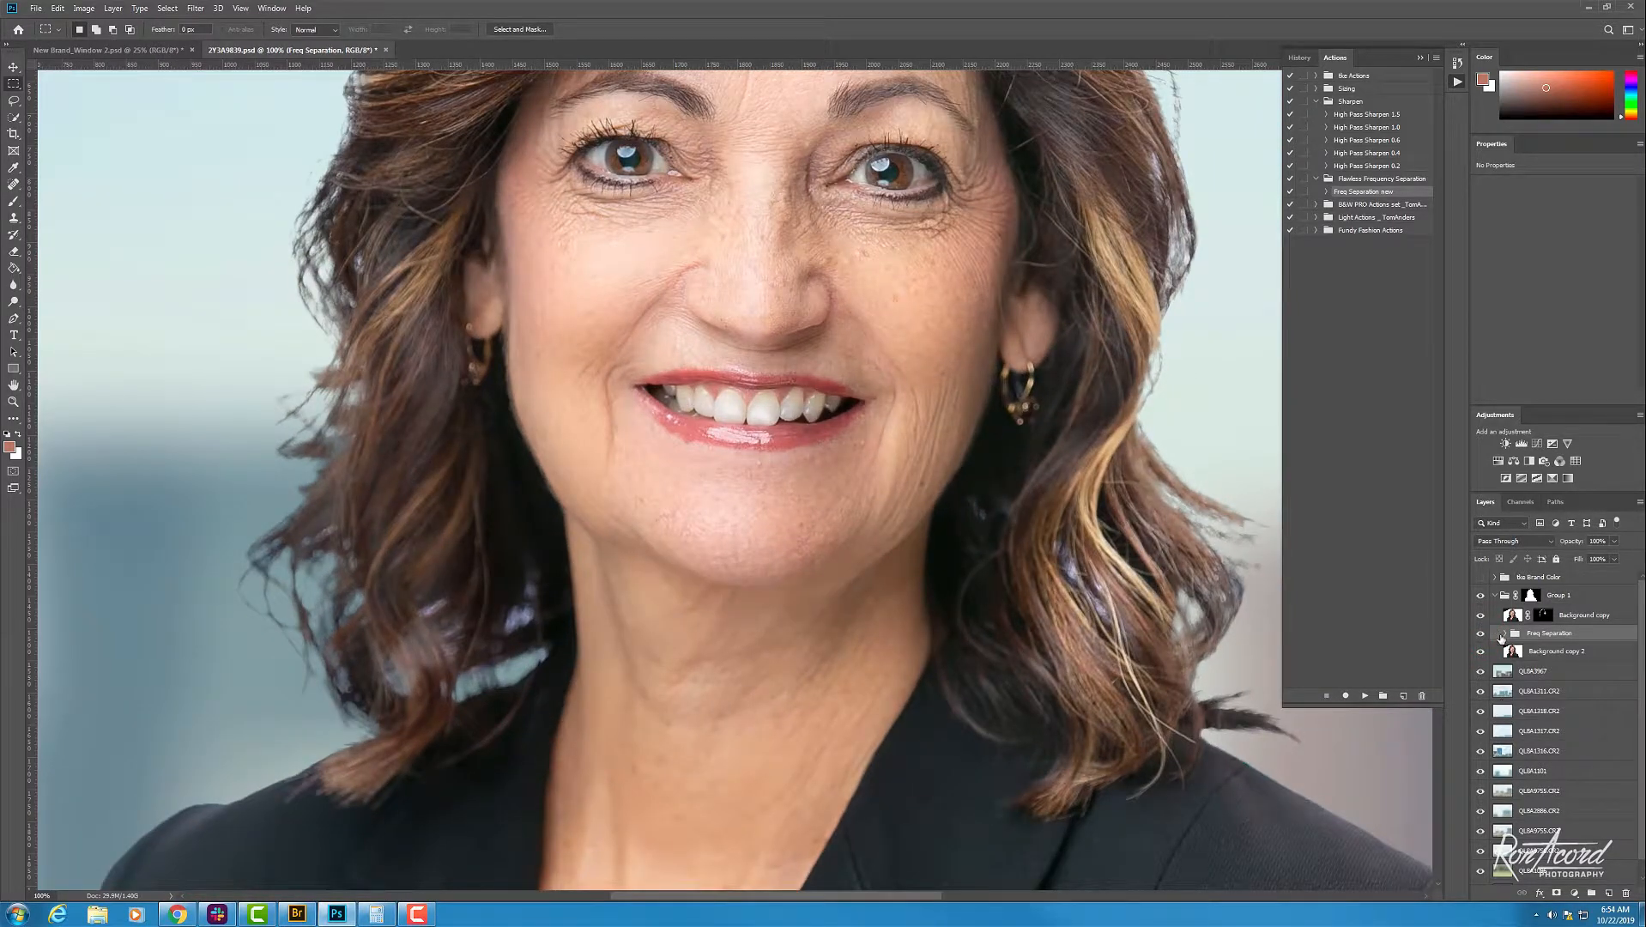
click(1504, 634)
click(1544, 654)
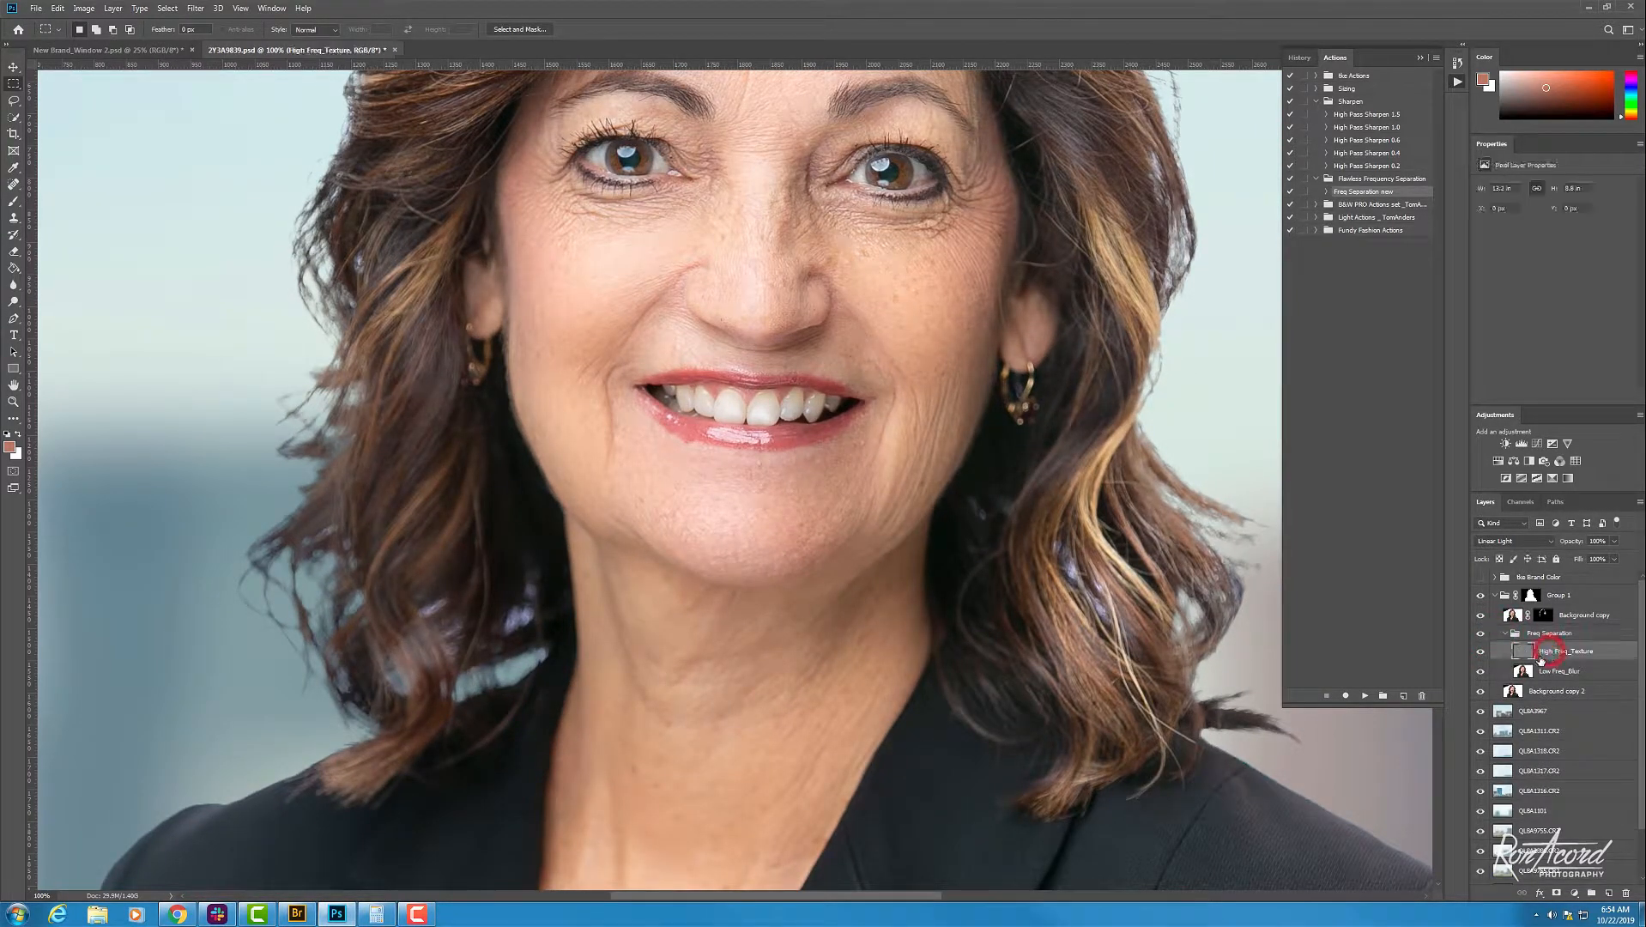
right_click(14, 185)
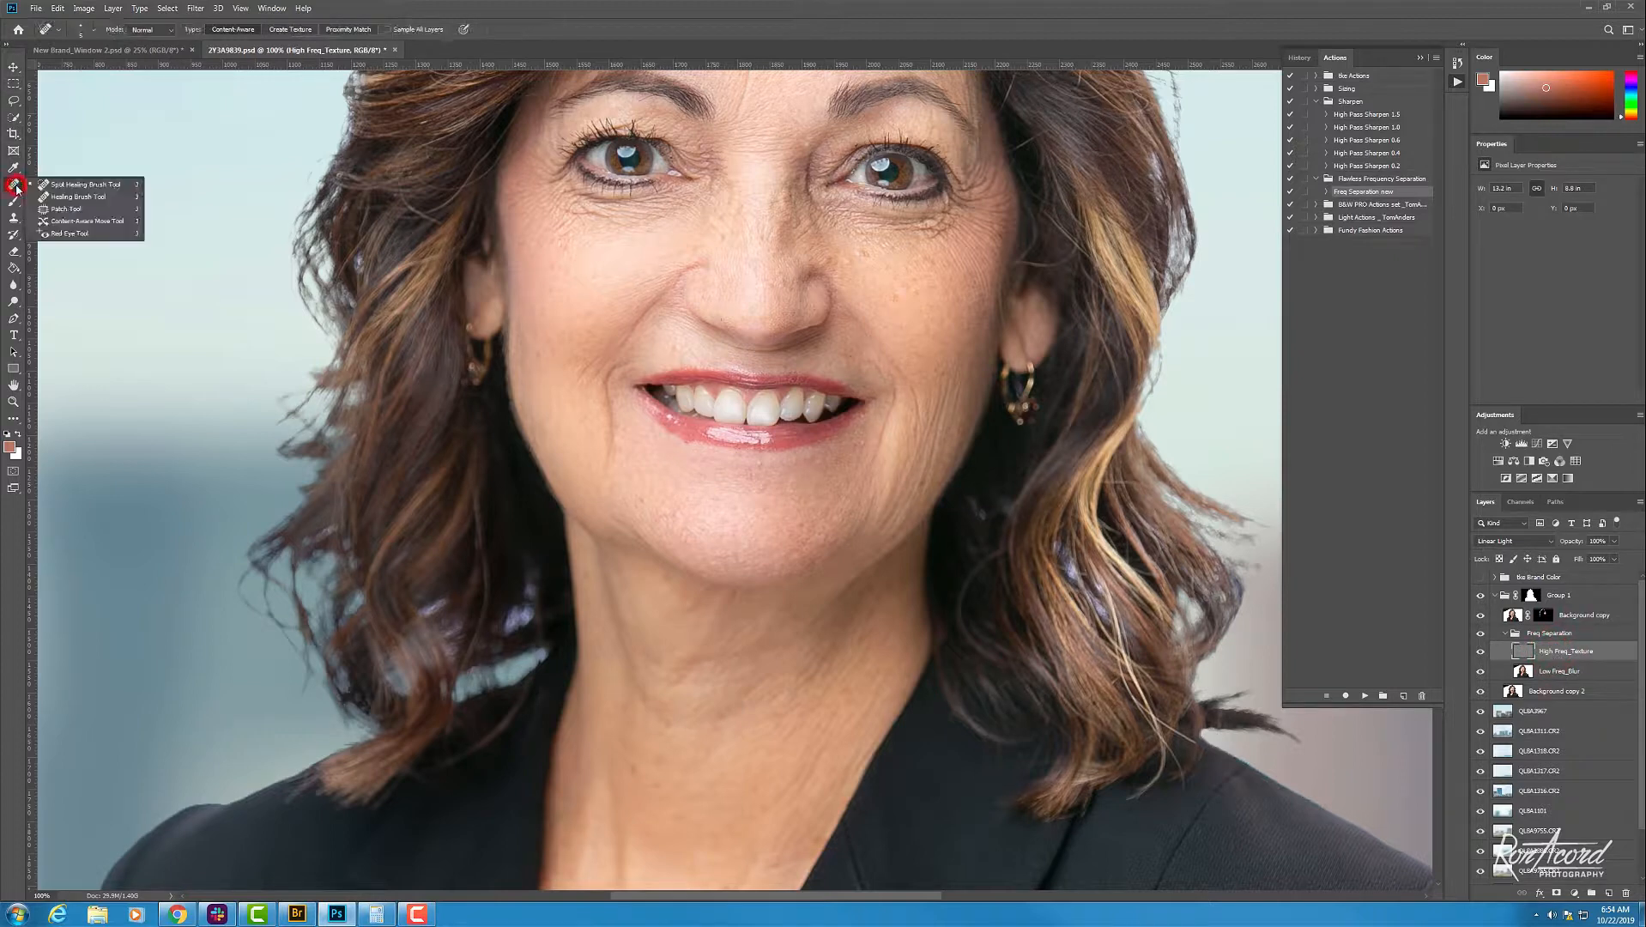
click(60, 198)
Step: Heal the rough texture and fine lines on the upper nose bridge between the eyes, using a smaller brush
scroll(880, 237, up, 3)
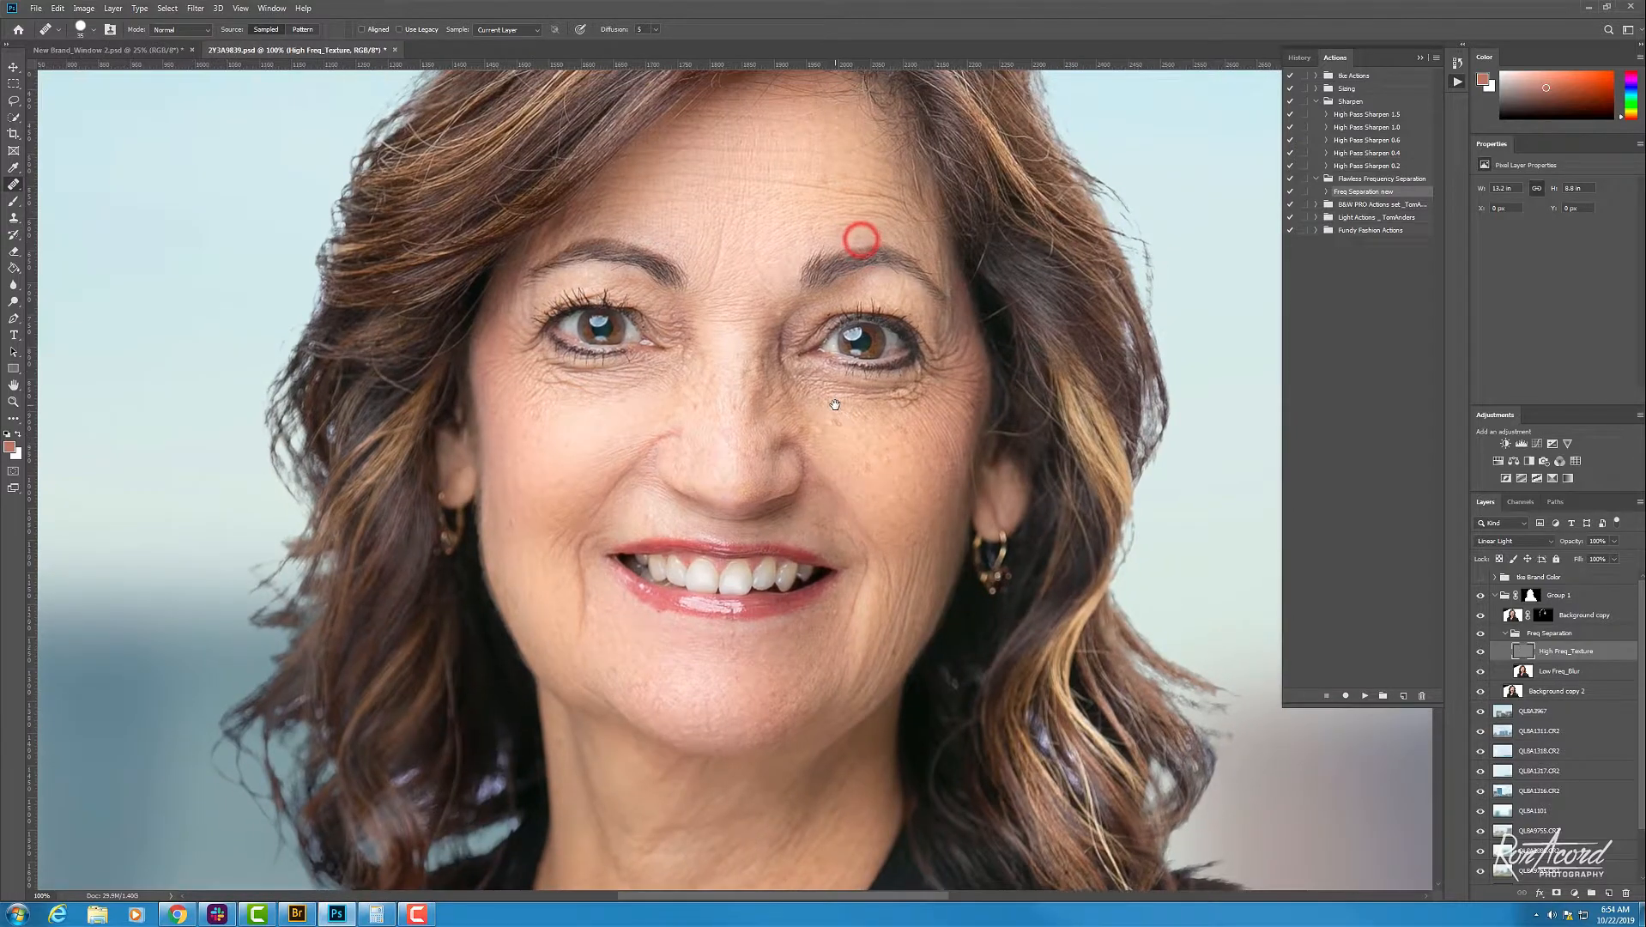
scroll(836, 415, up, 3)
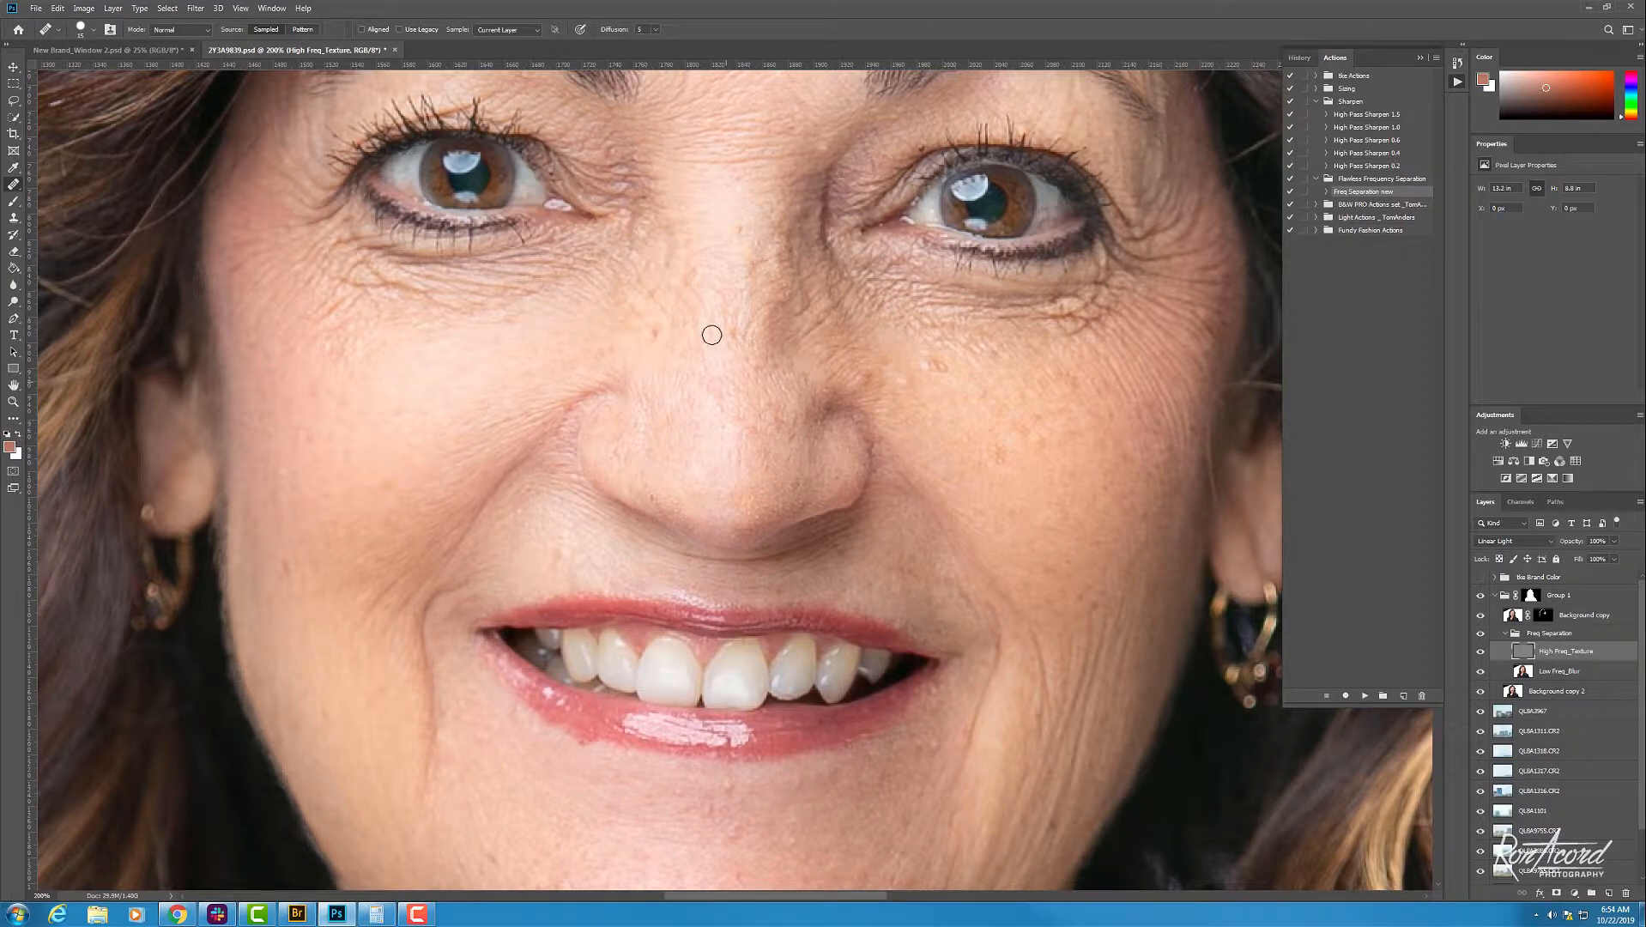
scroll(711, 334, up, 3)
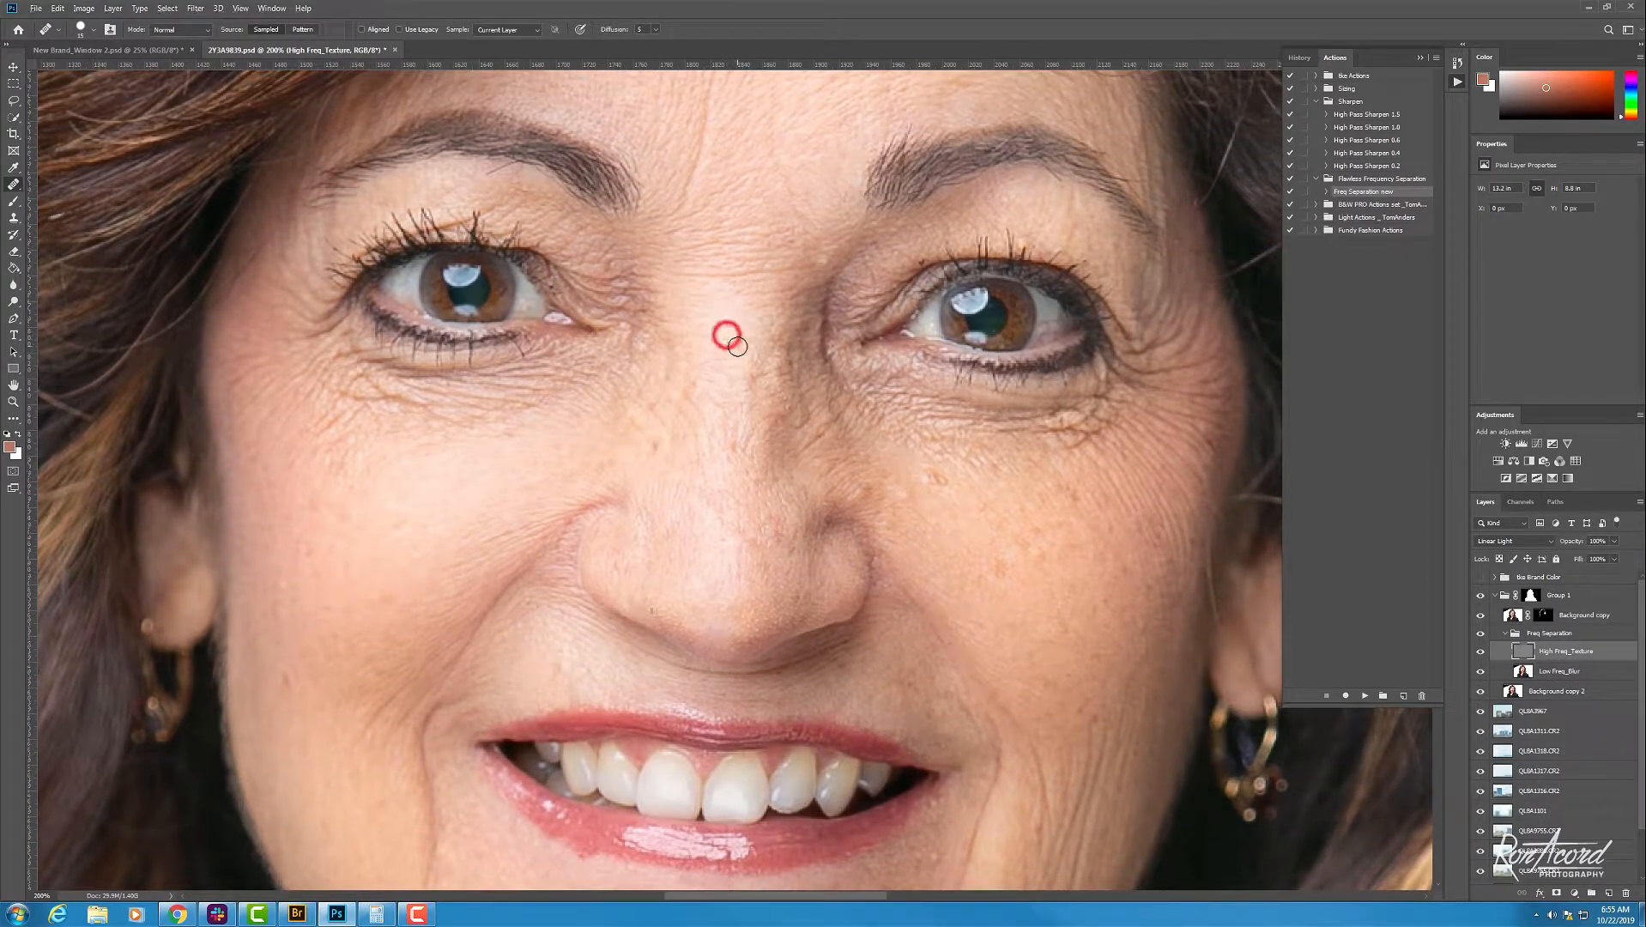
key(bracketleft)
key(bracketleft)
key(bracketleft)
click(746, 338)
click(764, 374)
click(762, 341)
click(762, 368)
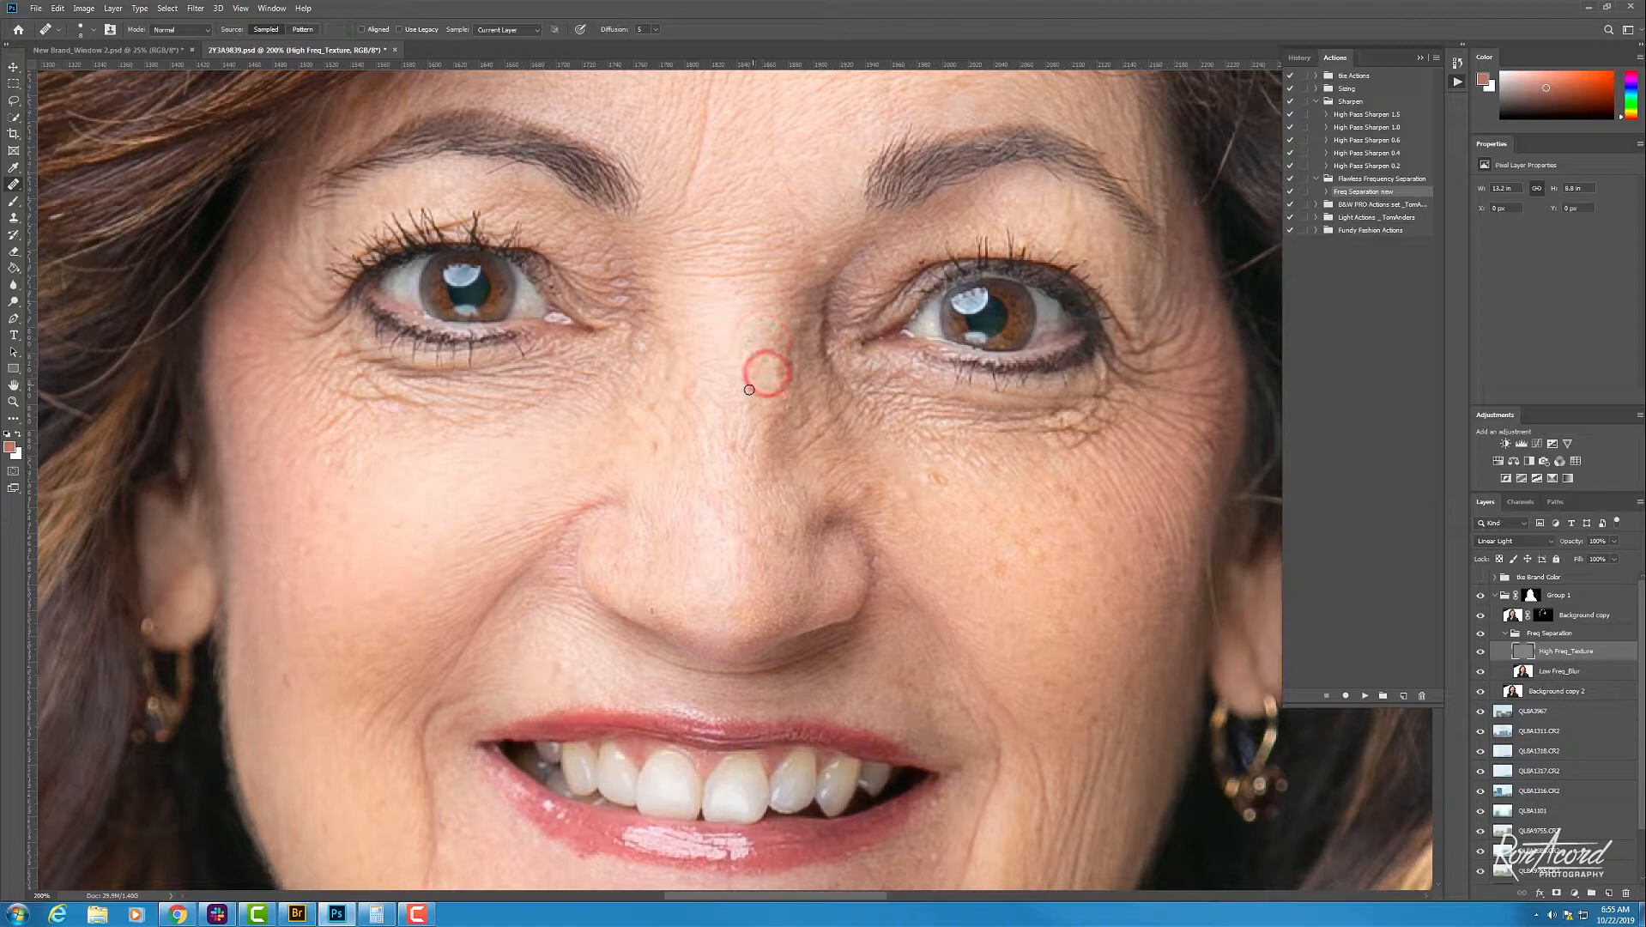
click(736, 350)
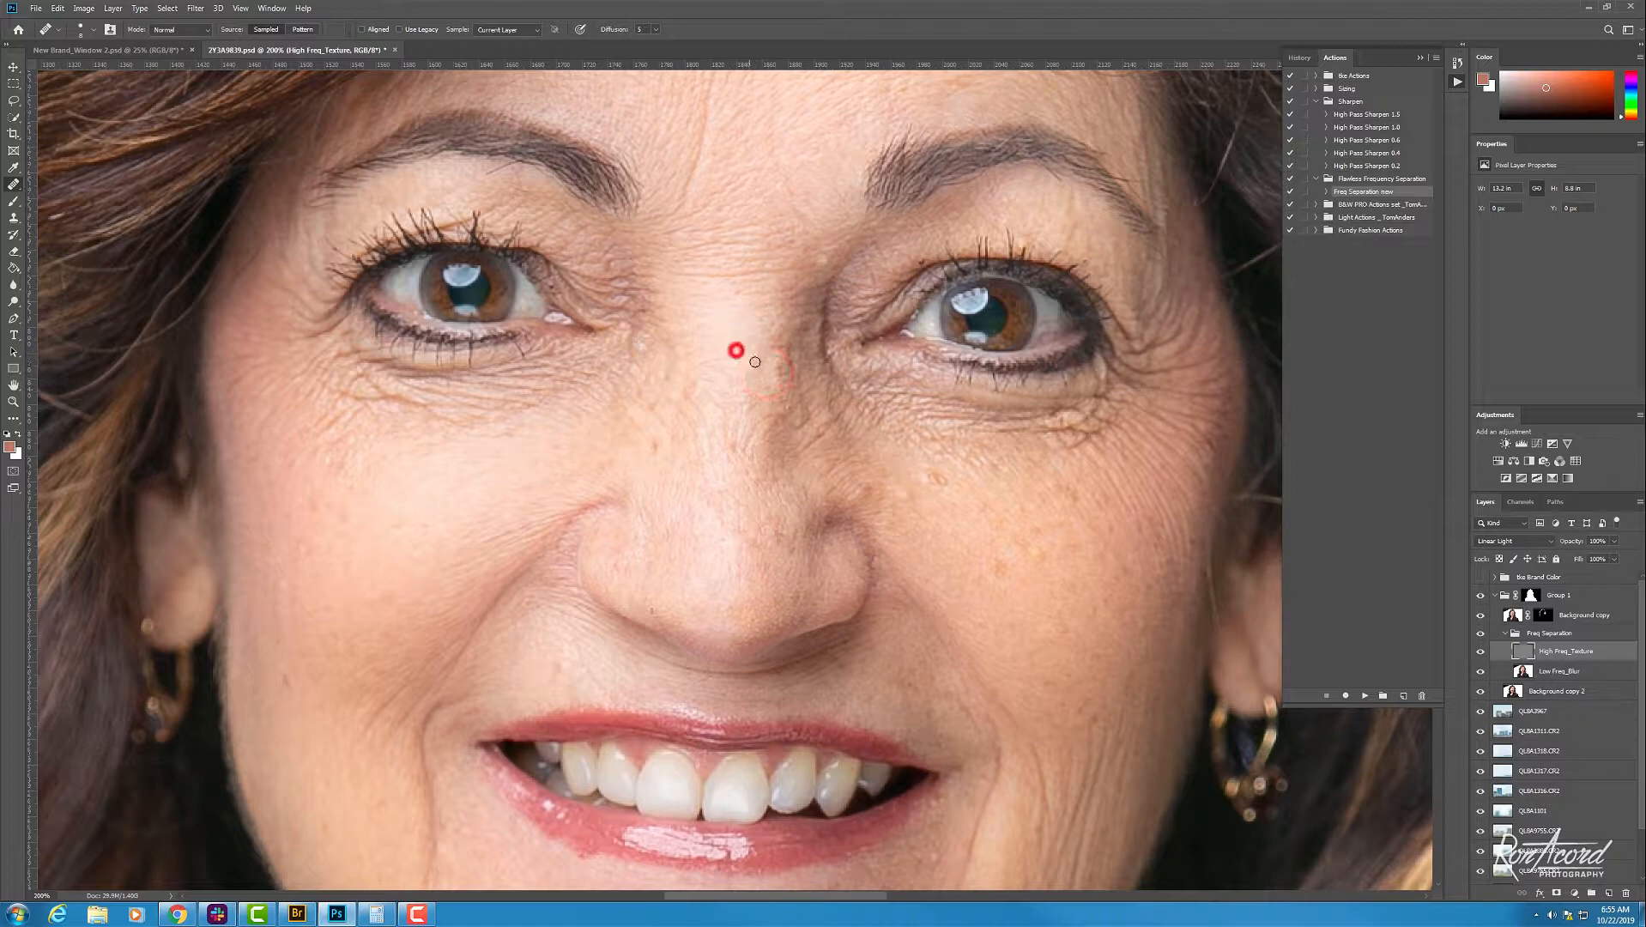
Step: Heal the small spots and bumps along the portrait-left side of the nose, below the inner eye corner
click(714, 462)
click(653, 452)
click(676, 425)
click(664, 411)
click(684, 401)
click(665, 382)
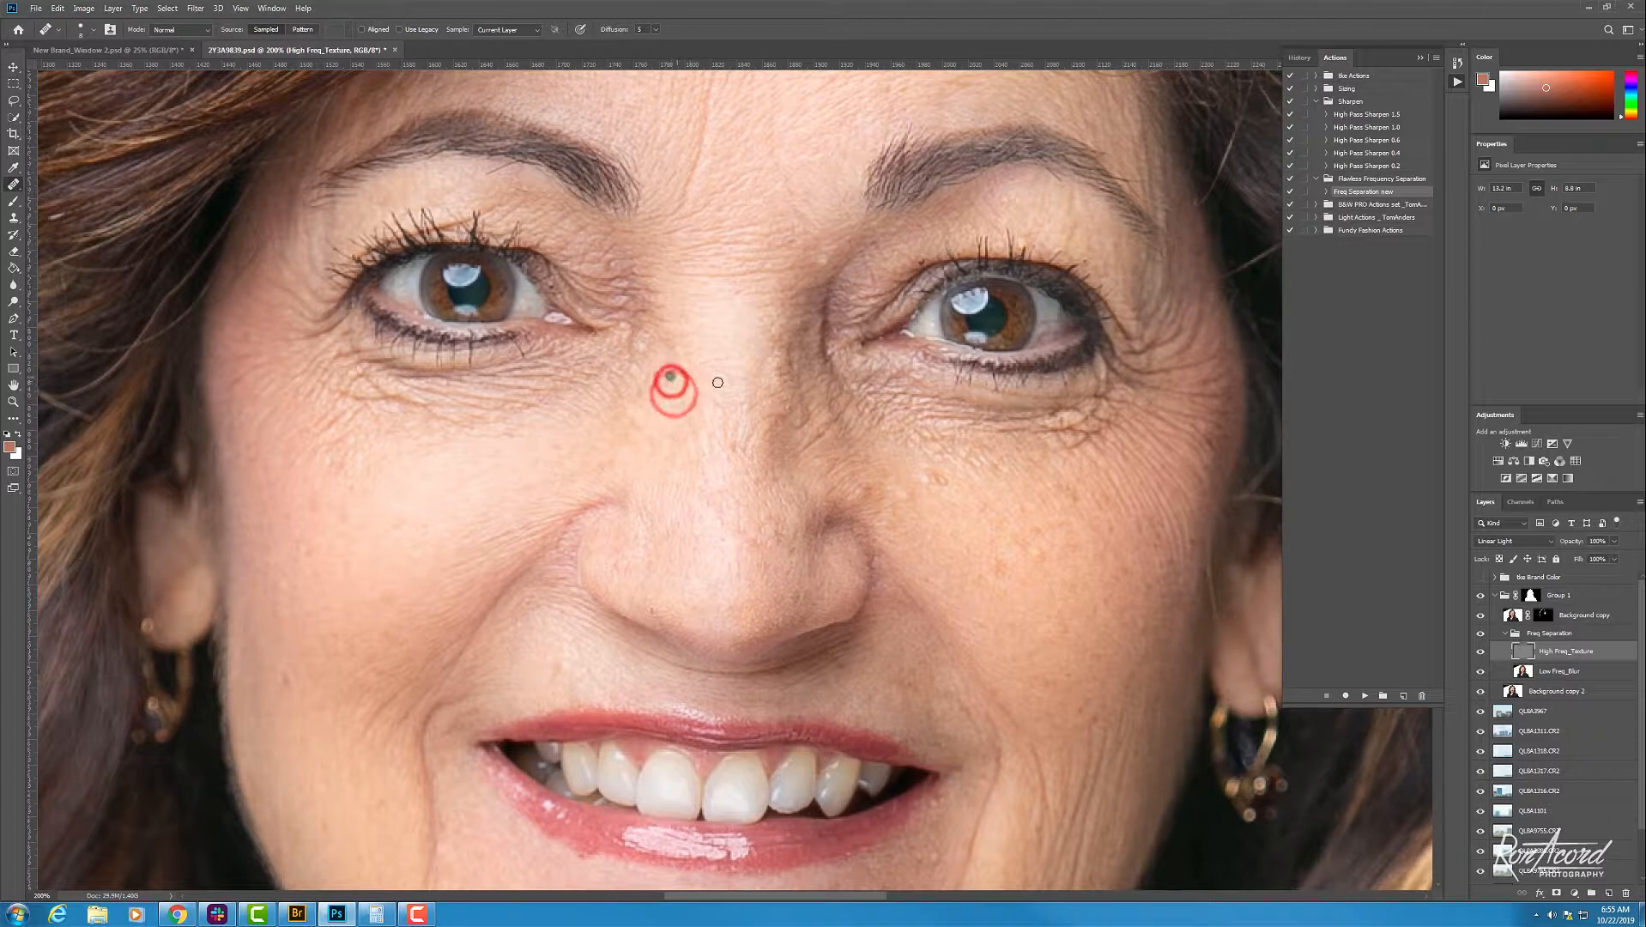
Step: Heal the raised bumps and creases beneath the outer part of the eye on the portrait's right side
scroll(721, 403, up, 2)
click(1064, 539)
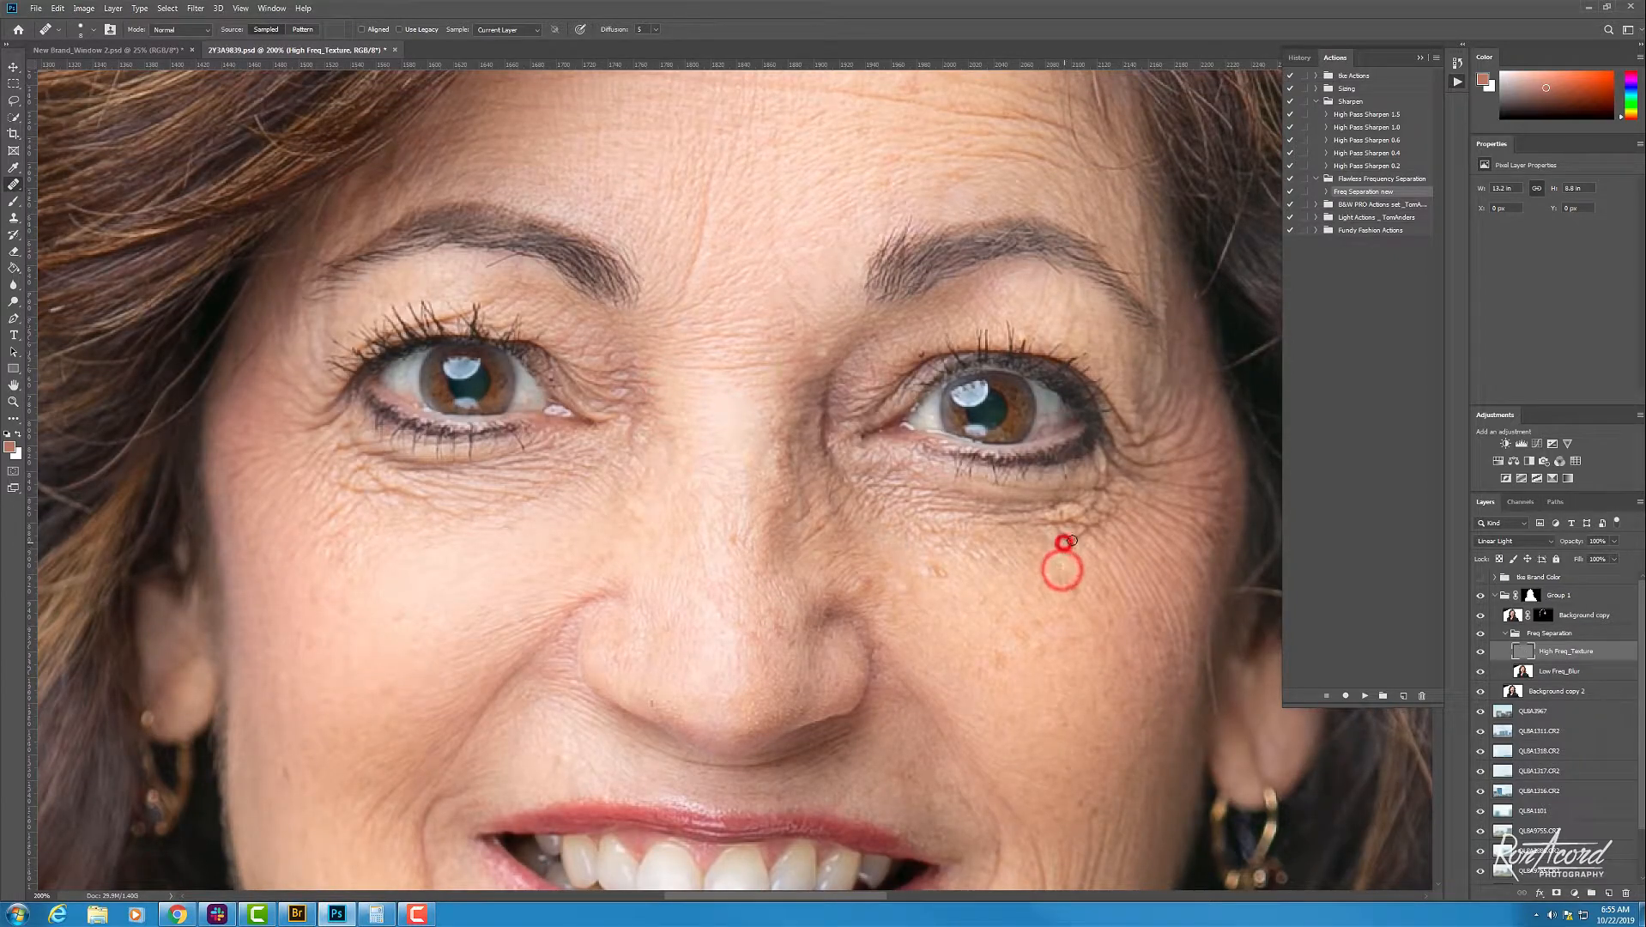
click(1088, 562)
click(1098, 524)
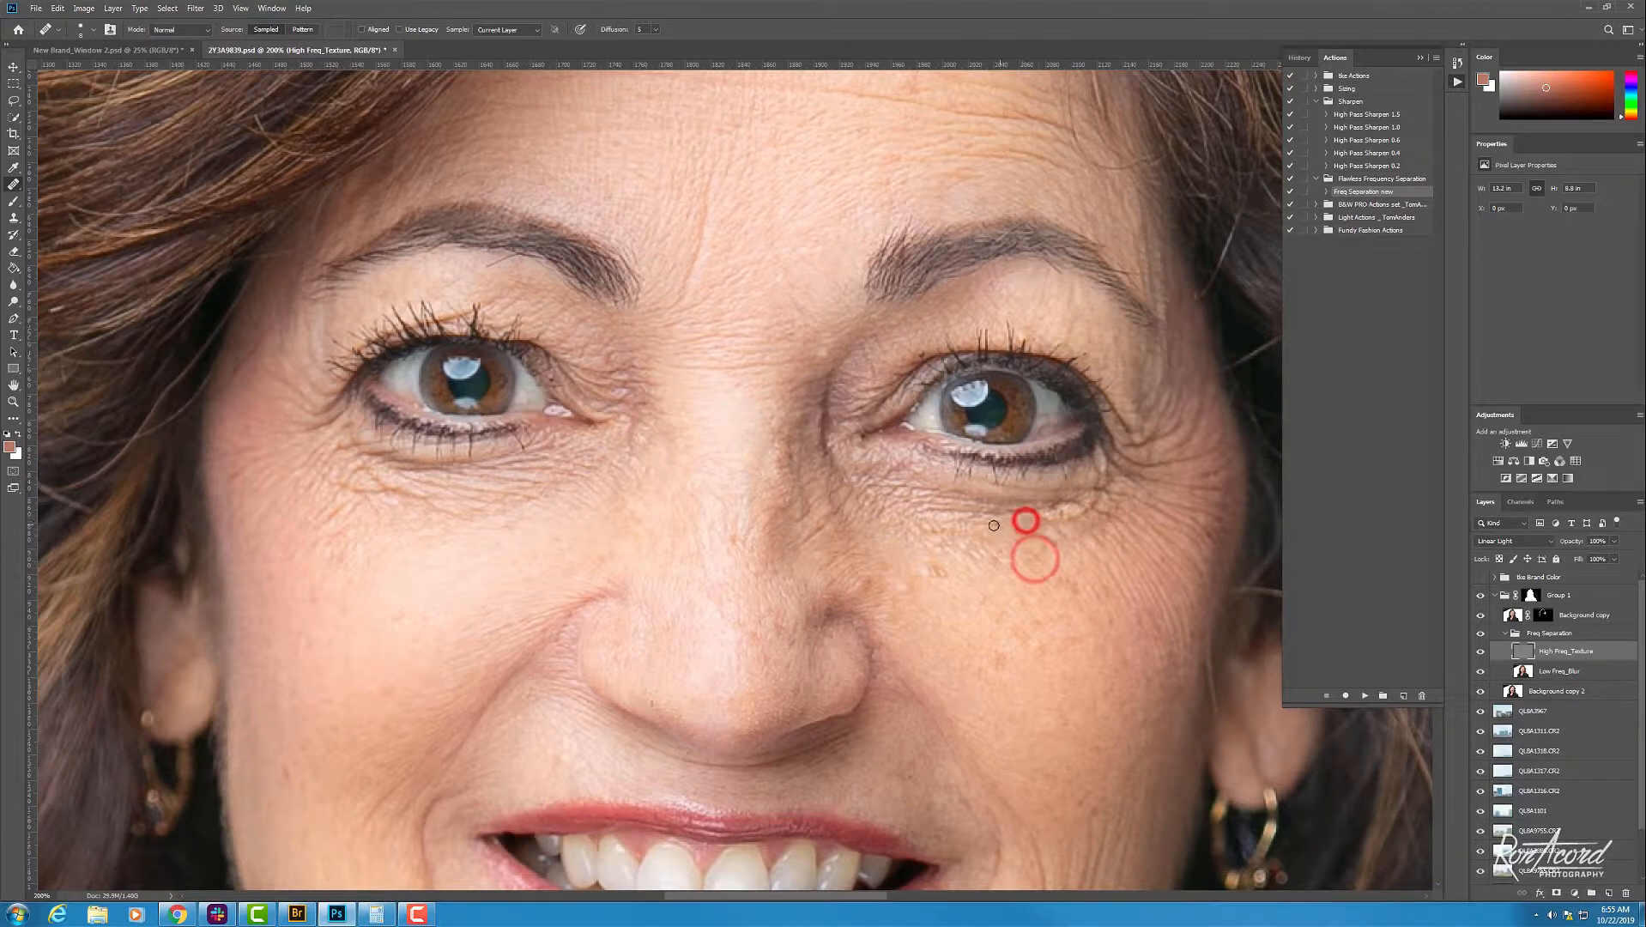
Step: Heal the creases between the nose and the portrait-right inner eye corner, plus the rough texture on the mid nose bridge
click(802, 544)
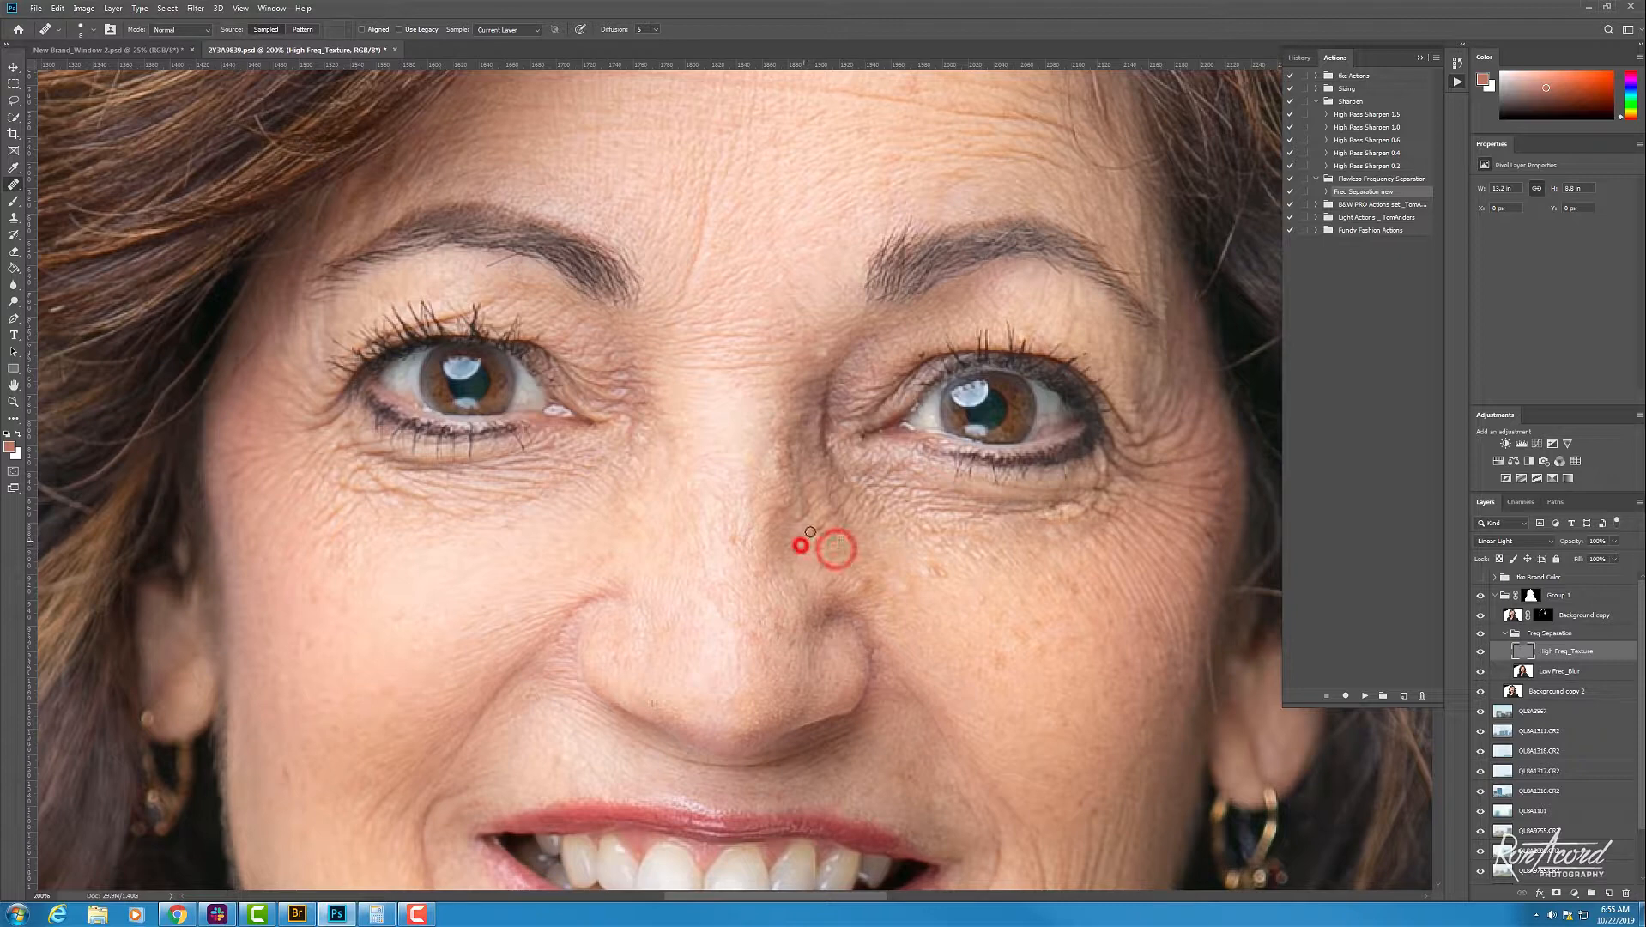
click(837, 559)
click(827, 523)
alt+click(841, 527)
click(836, 512)
click(802, 540)
click(796, 521)
click(775, 513)
click(783, 495)
click(804, 520)
click(743, 467)
click(746, 488)
click(754, 464)
key(ctrl+minus)
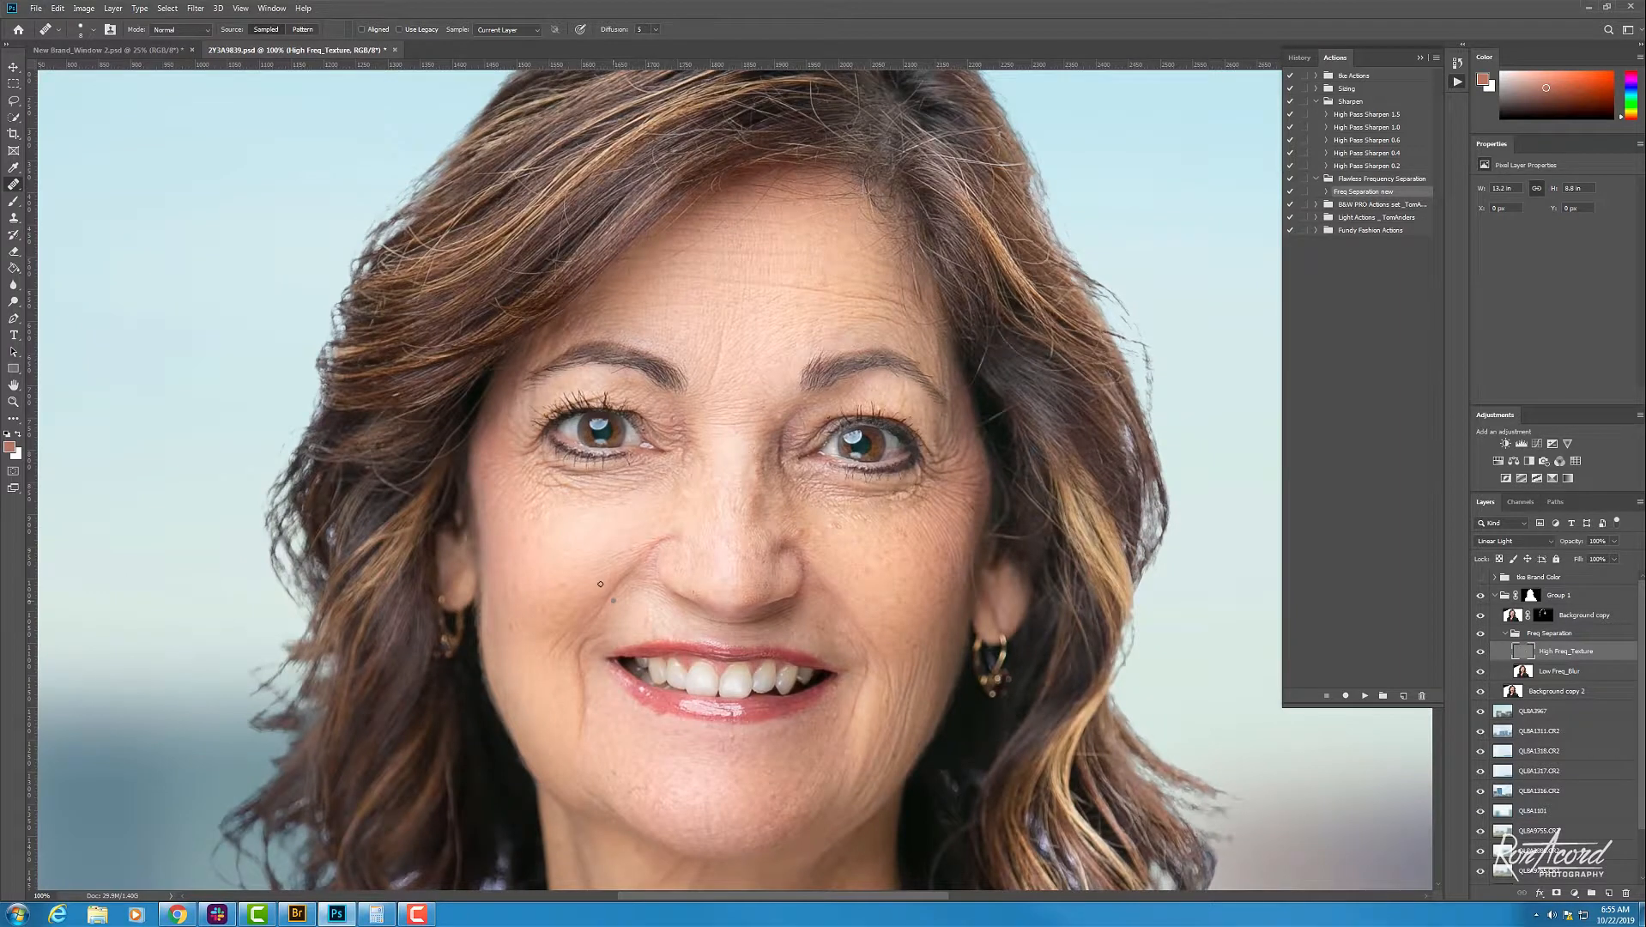
Step: Heal the fine lines and spots on the upper cheek beneath the eye on the portrait's left side
key(ctrl+plus)
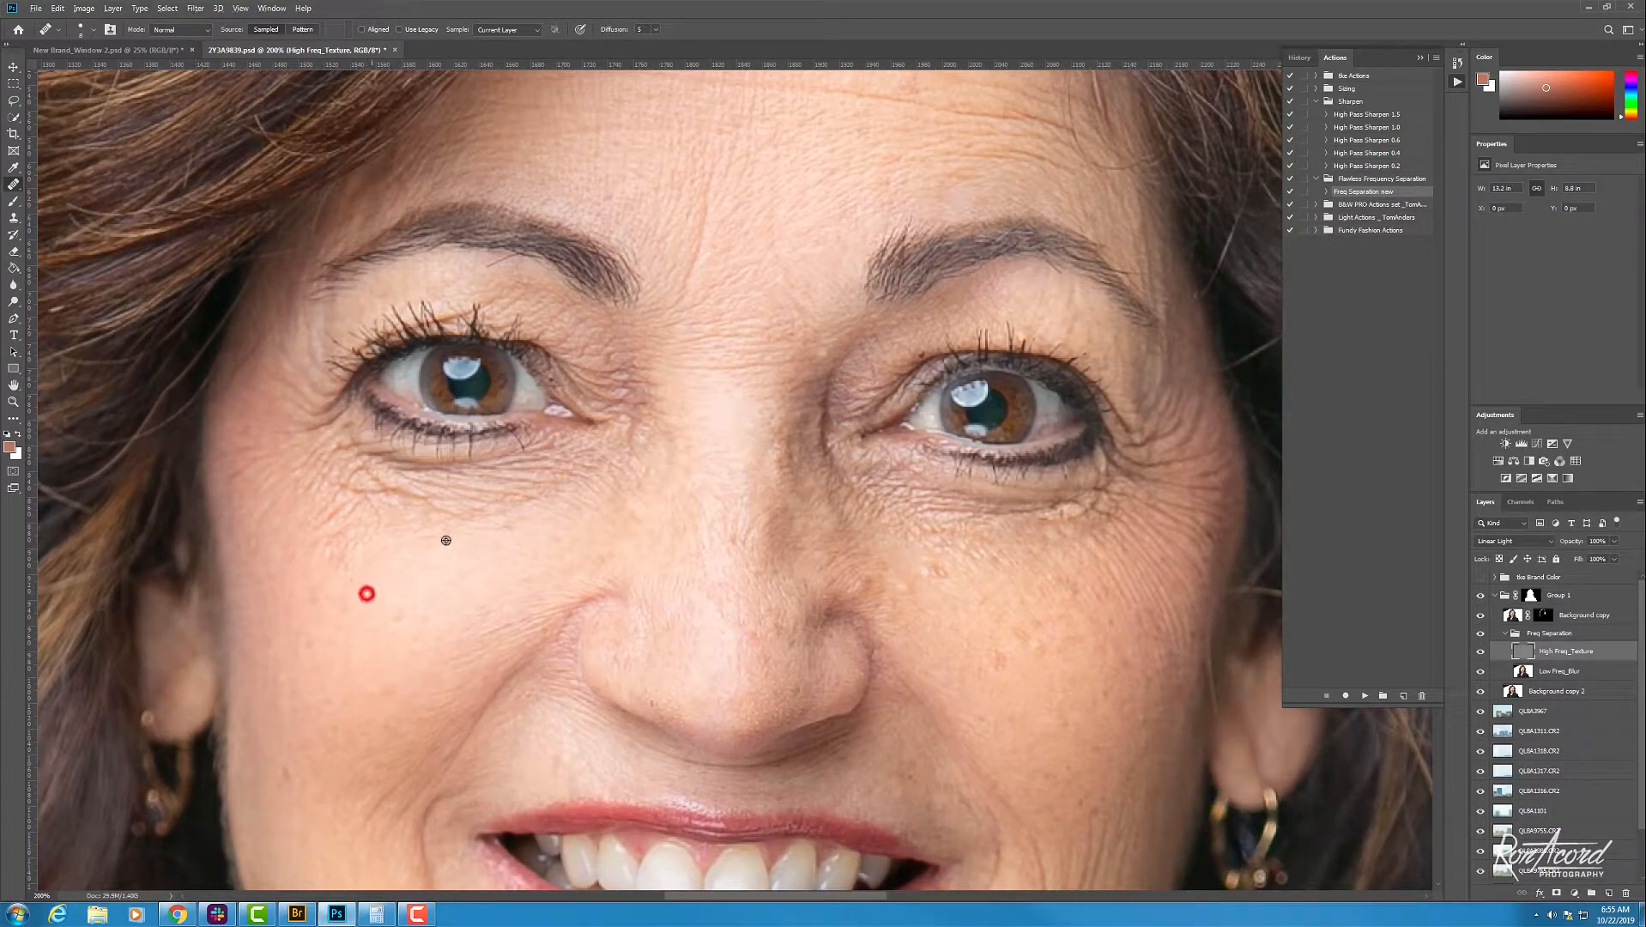
click(473, 551)
click(508, 525)
click(459, 560)
click(470, 519)
click(378, 481)
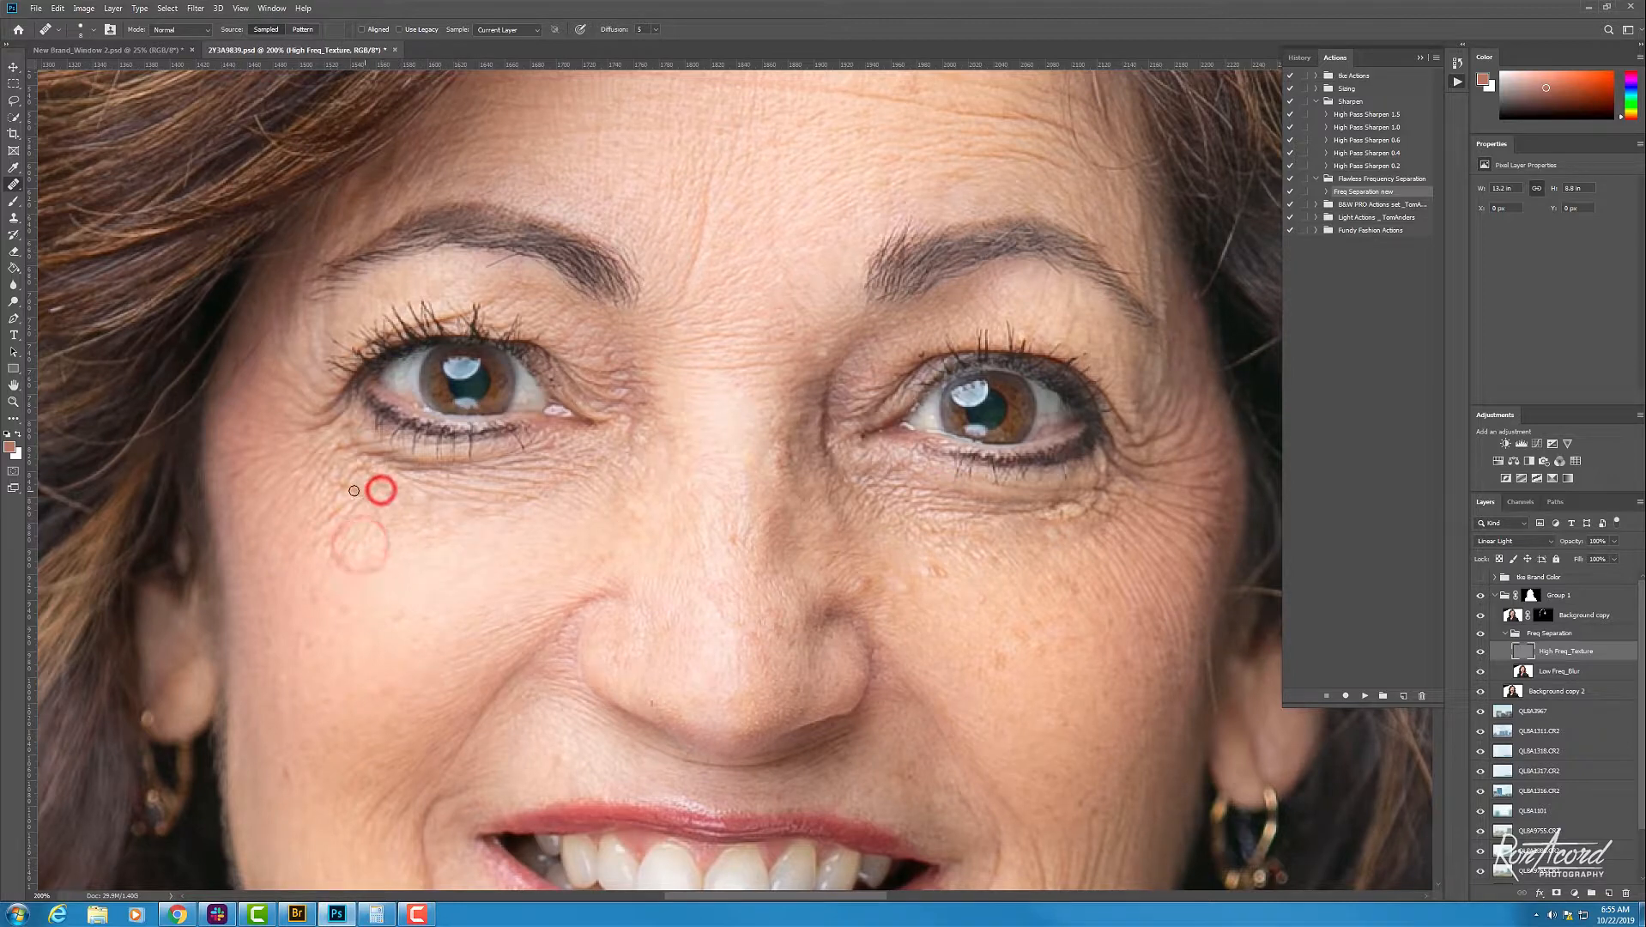
Step: Heal the fine wrinkles beneath the subject's right eye on the High Freq_Texture layer
click(347, 544)
click(358, 502)
click(342, 551)
click(347, 503)
click(316, 542)
click(328, 505)
click(302, 520)
click(341, 508)
click(345, 521)
Step: Heal the blemish on the subject's left cheek beside the nose and the creases around the mouth
drag(938, 608, 926, 562)
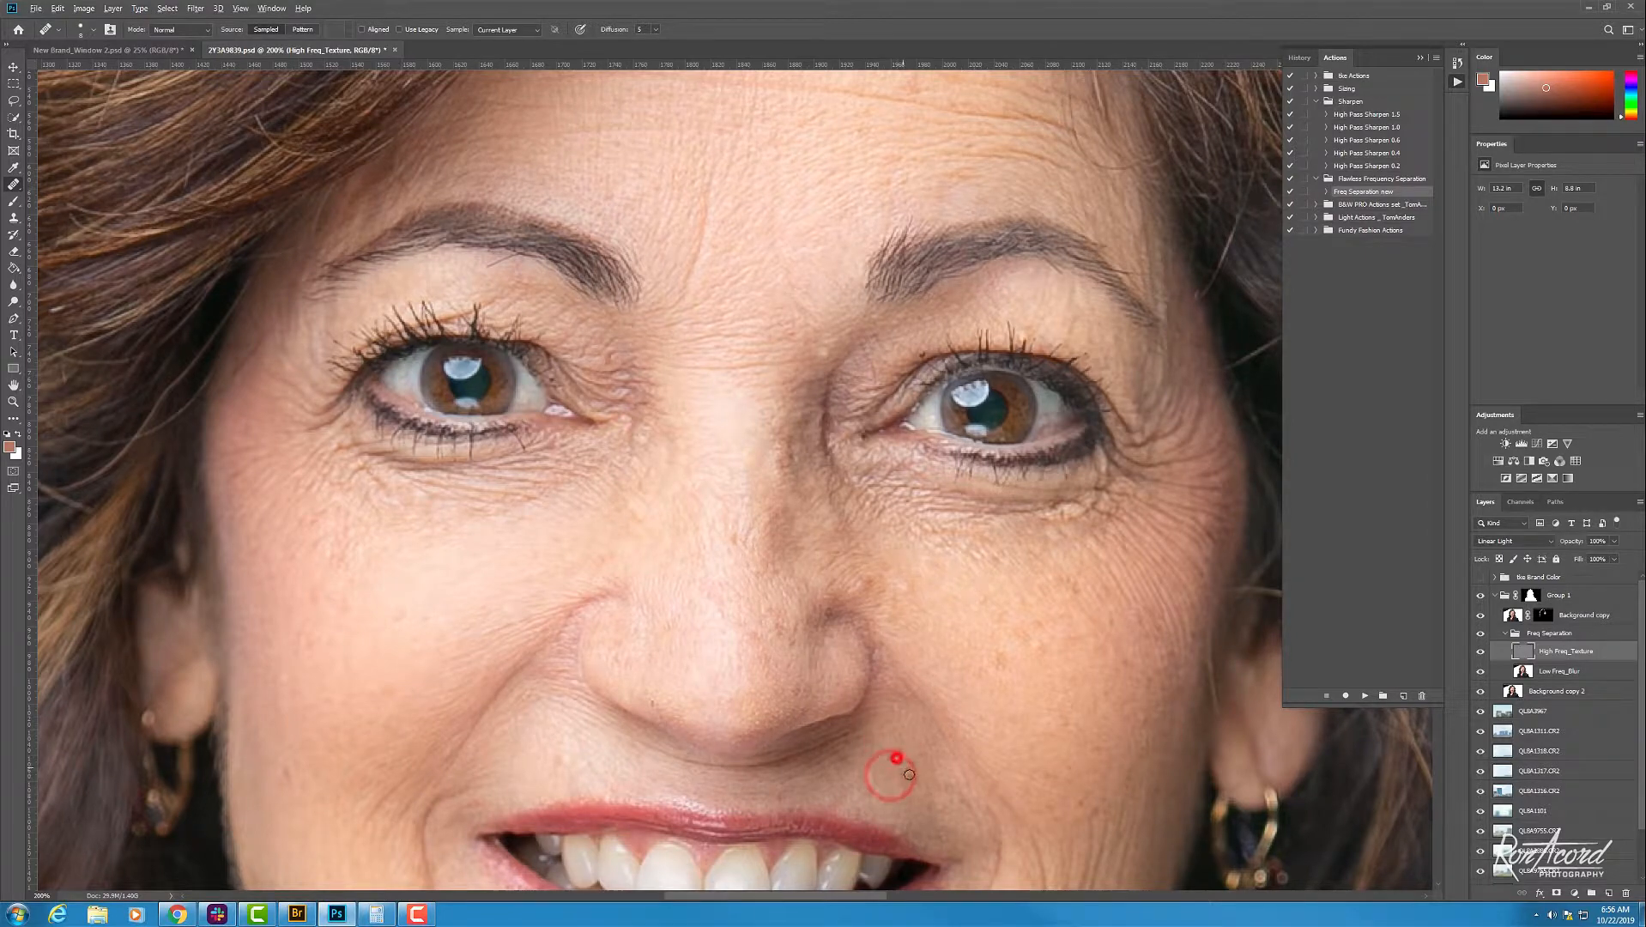
drag(899, 772, 863, 666)
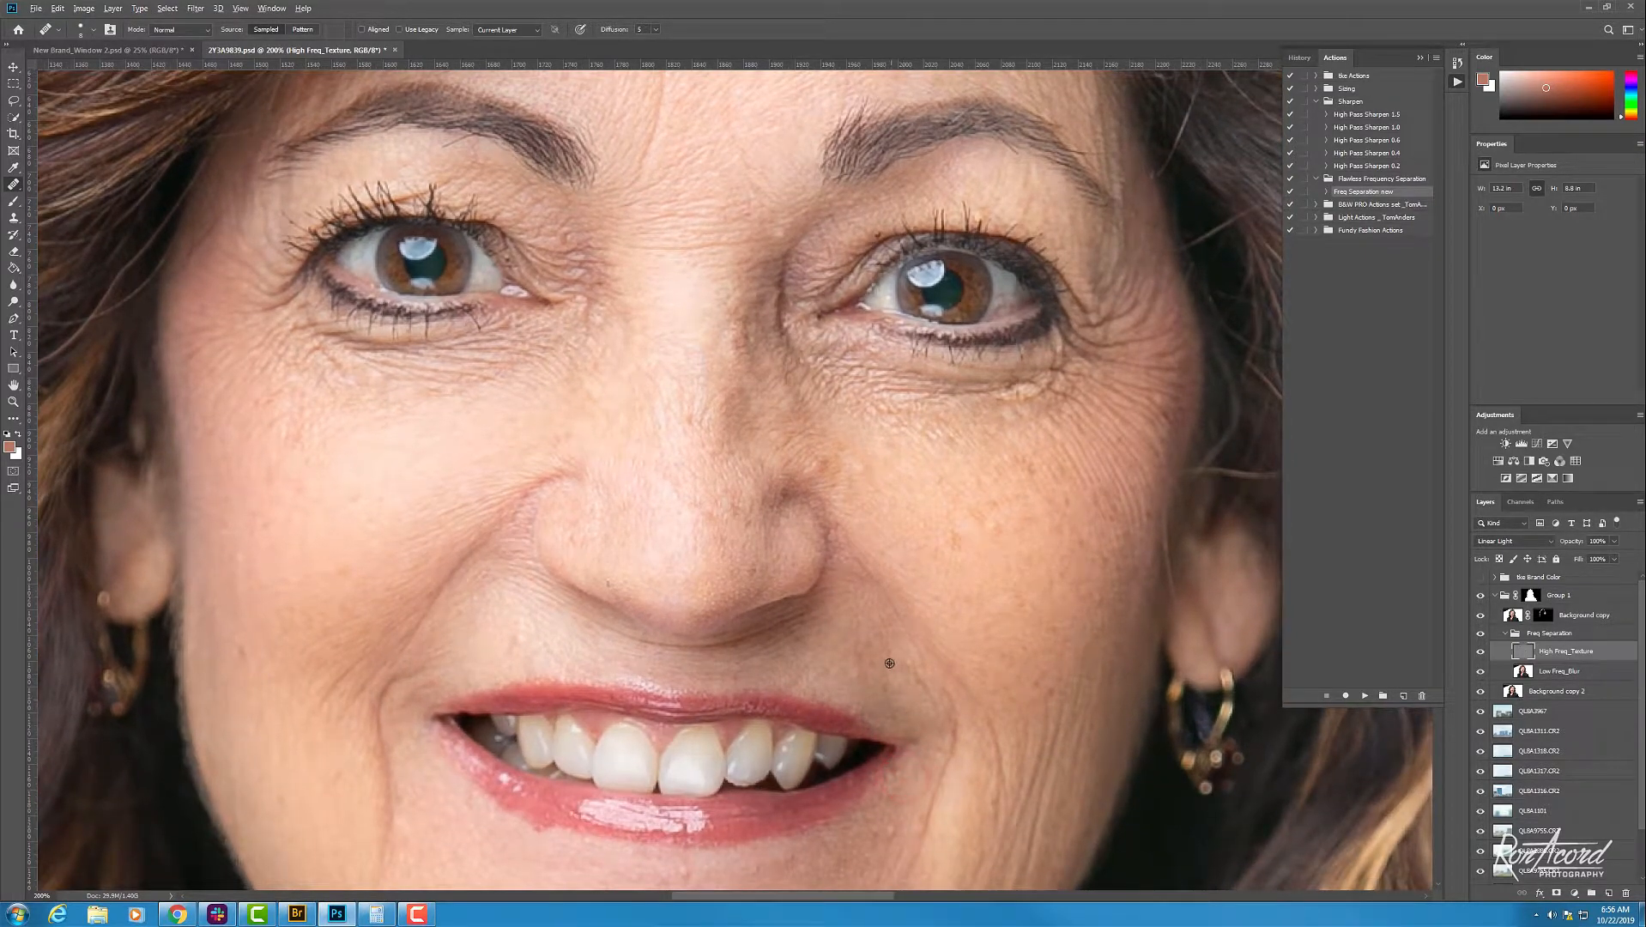
mouse_move(887, 696)
mouse_down()
mouse_move(882, 674)
mouse_move(895, 684)
mouse_move(900, 669)
mouse_move(899, 684)
mouse_up()
alt+click(525, 645)
alt+click(513, 613)
Step: Heal the uneven texture along the lower lip and the blemish just beneath it
scroll(687, 712, down, 3)
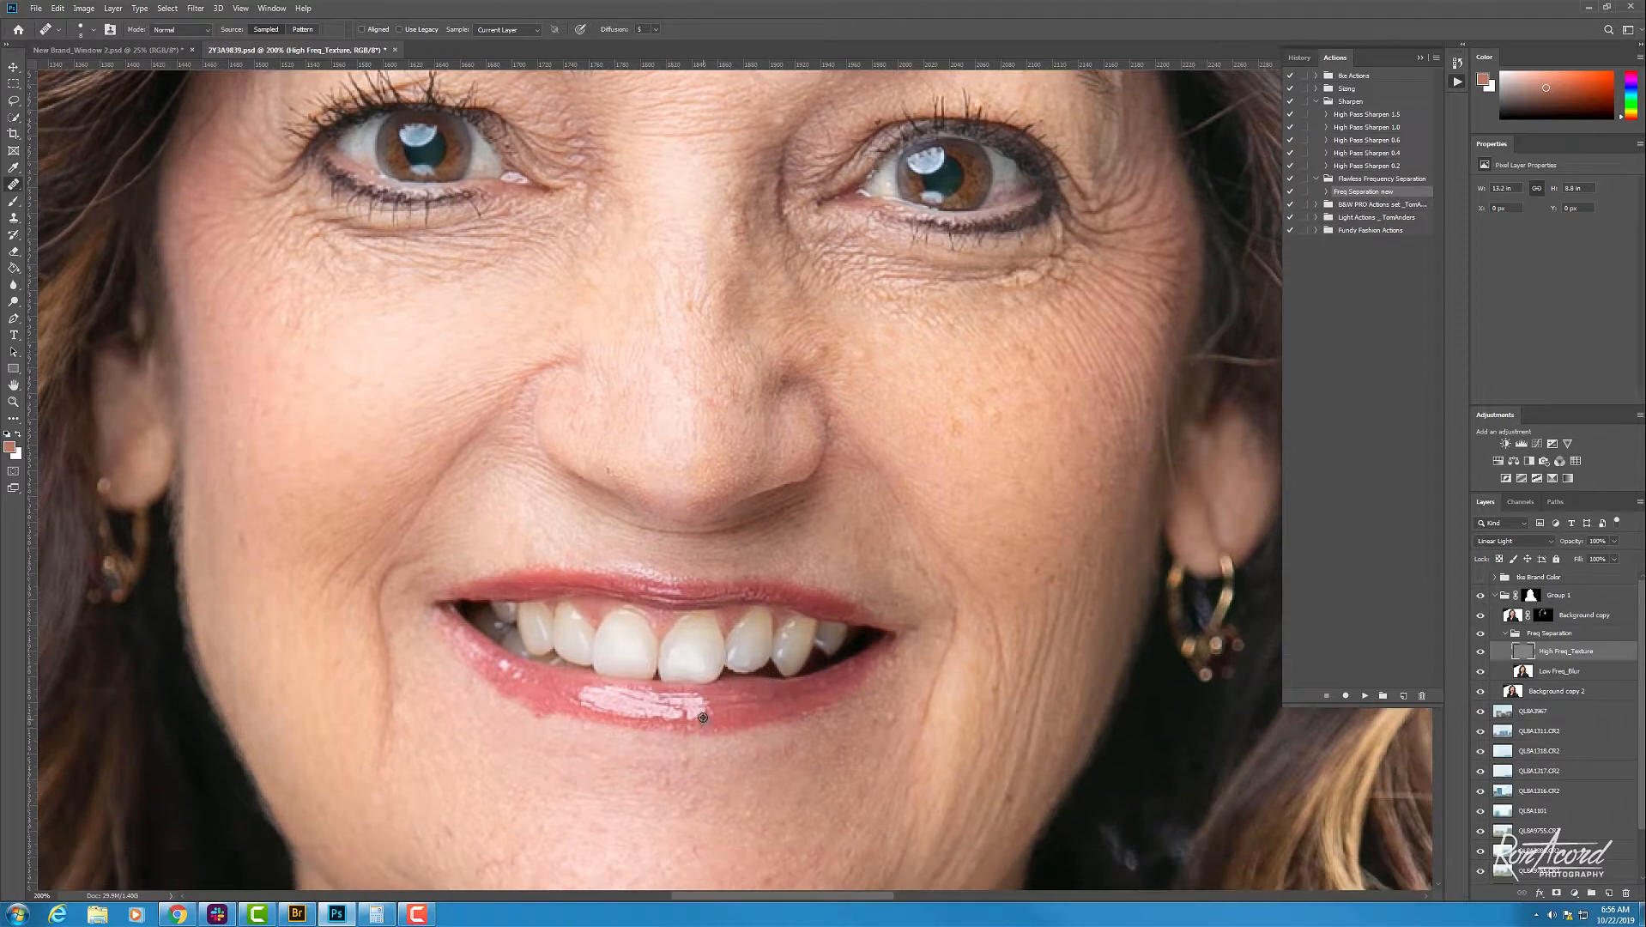
mouse_move(686, 714)
mouse_down()
mouse_move(631, 696)
mouse_move(678, 702)
mouse_move(659, 698)
mouse_move(666, 718)
mouse_move(654, 706)
mouse_up()
alt+click(672, 703)
click(648, 713)
click(683, 762)
Step: Heal the small mark on the outer part of the subject's left cheek
key(ctrl+minus)
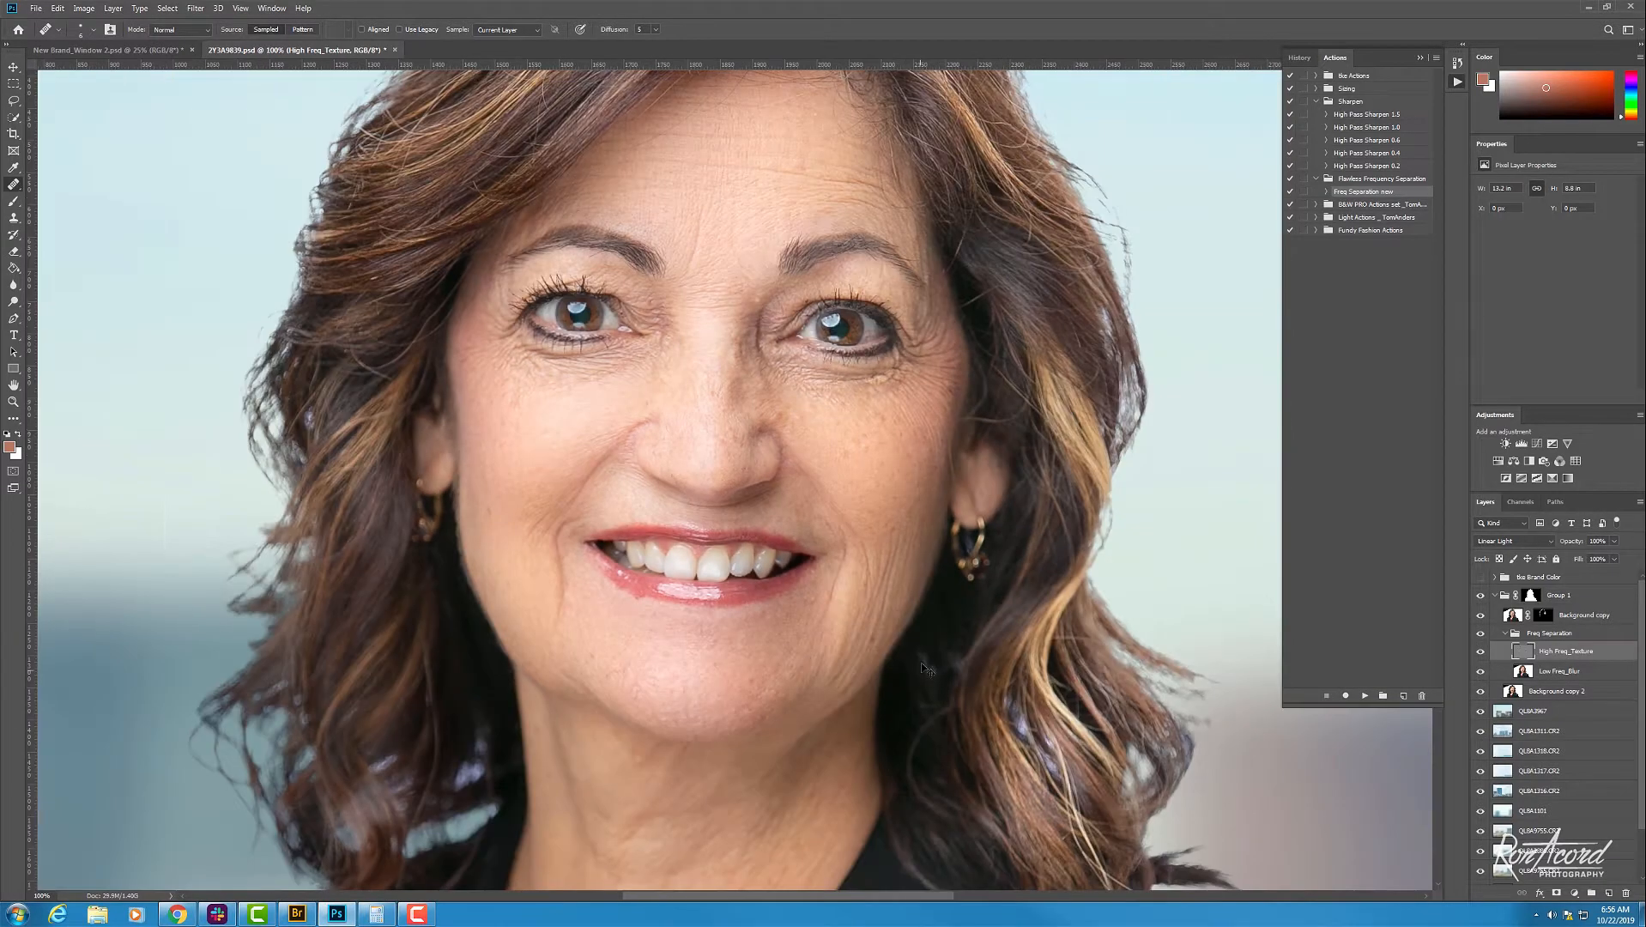
key(ctrl+plus)
key(ctrl+plus)
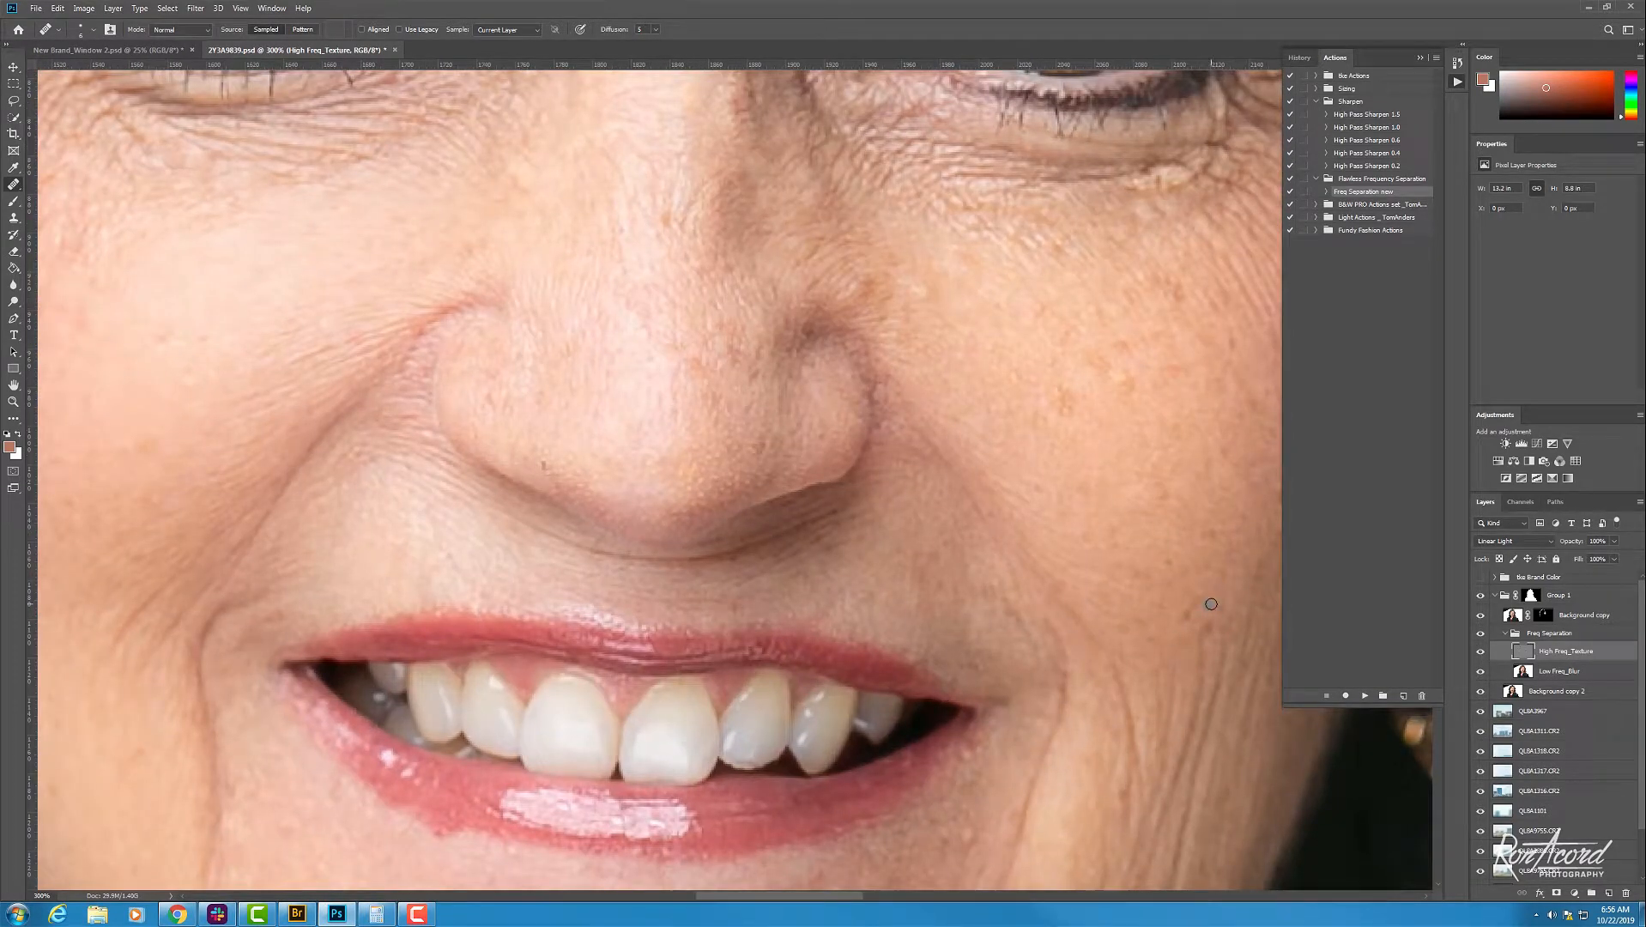
click(1181, 621)
key(ctrl+minus)
key(ctrl+minus)
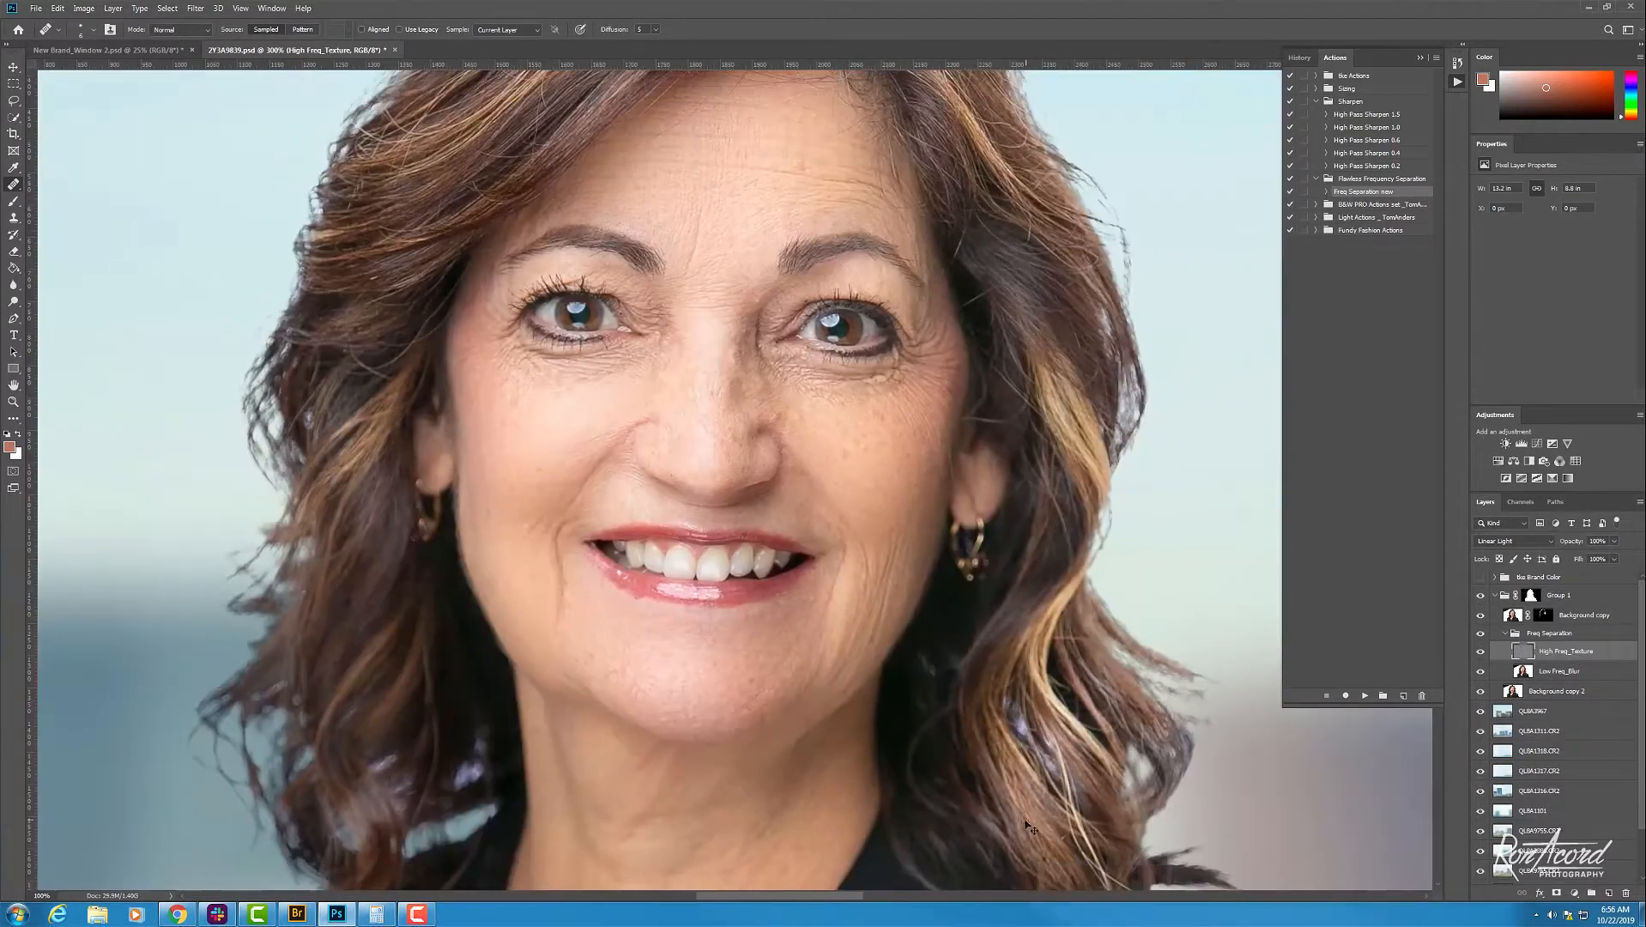
Step: Heal the skin in front of the subject's left ear
key(ctrl+minus)
key(ctrl+minus)
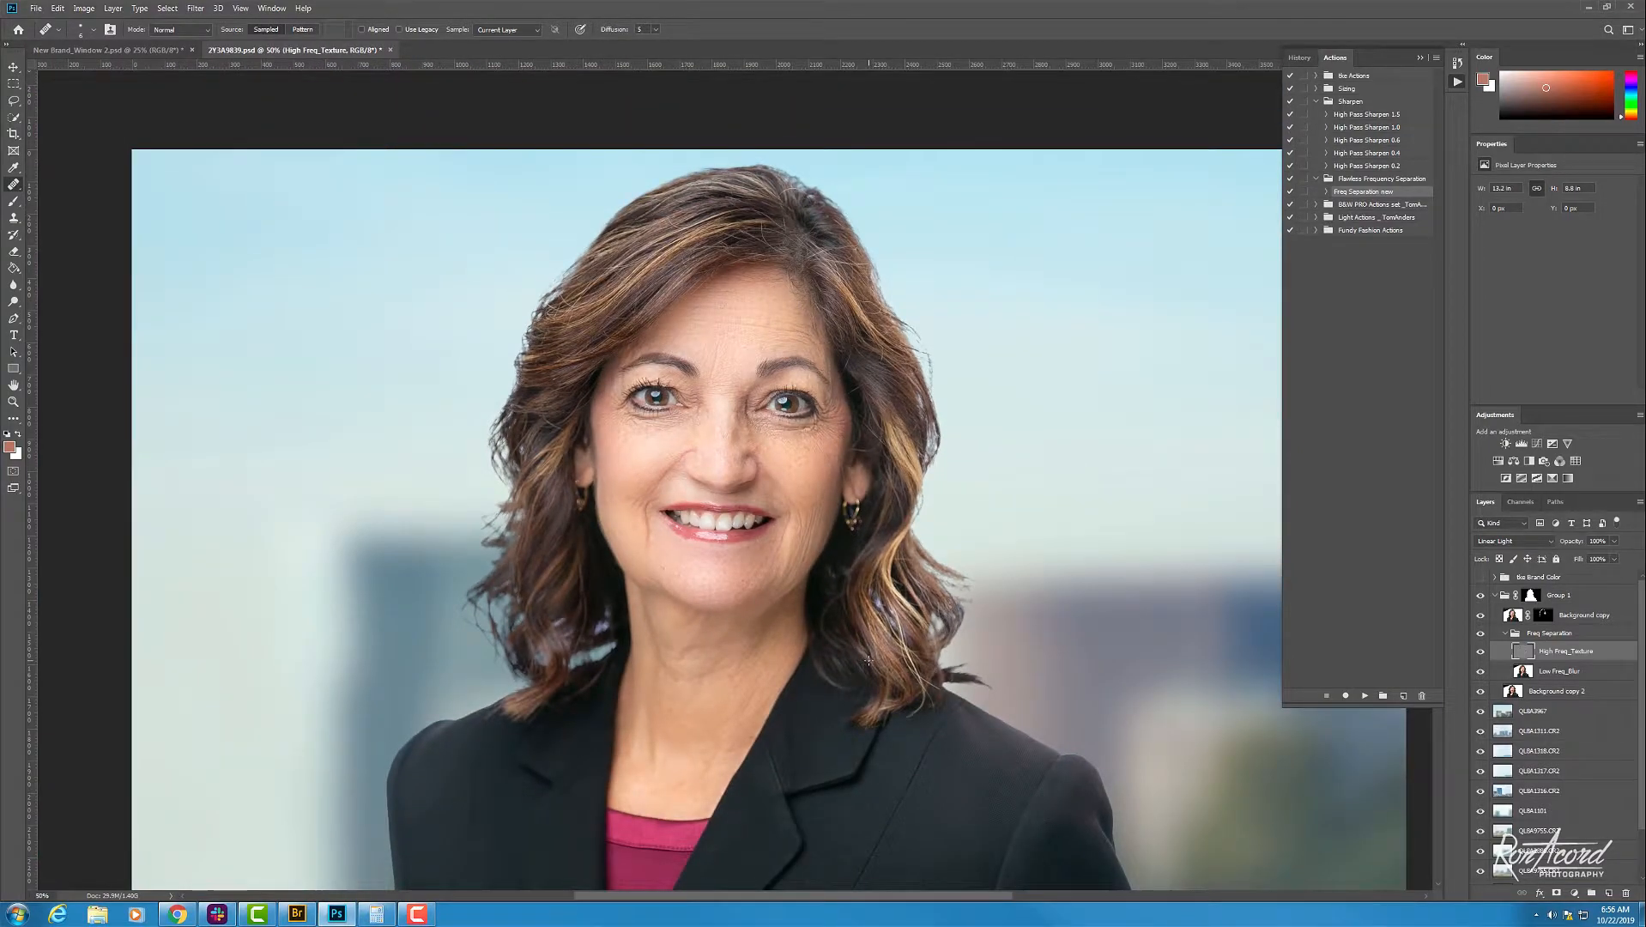
key(ctrl+plus)
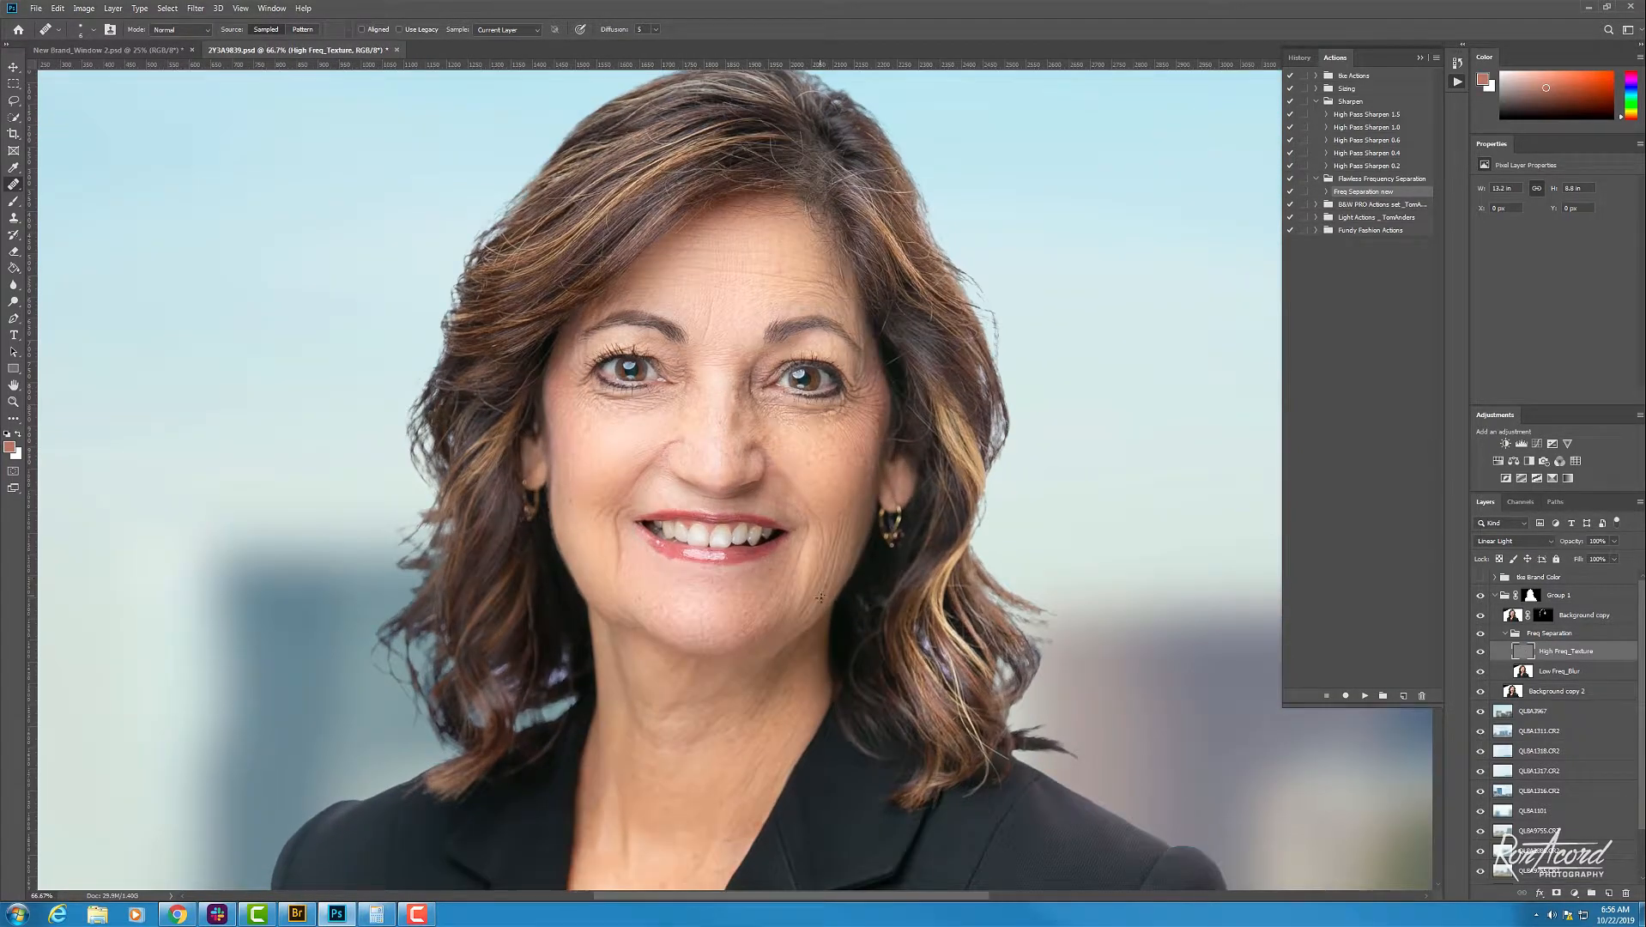
key(ctrl+plus)
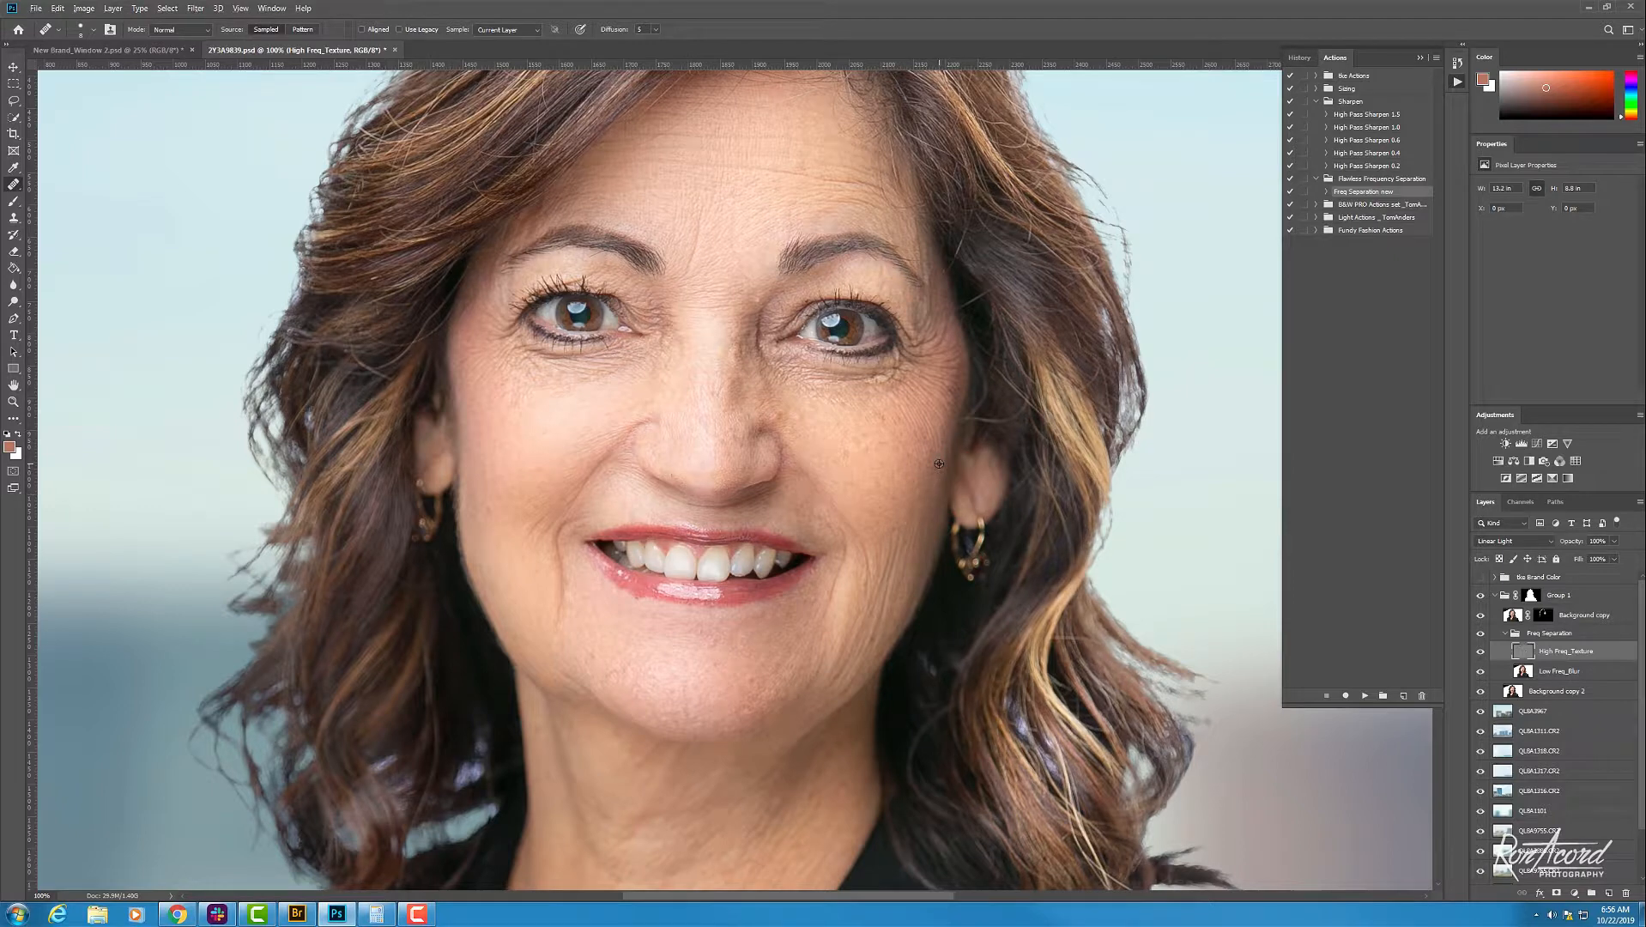
drag(939, 463, 950, 463)
Step: Collapse the Freq Separation group, then show, expand and select the Brand Color group
key(ctrl+minus)
key(ctrl+minus)
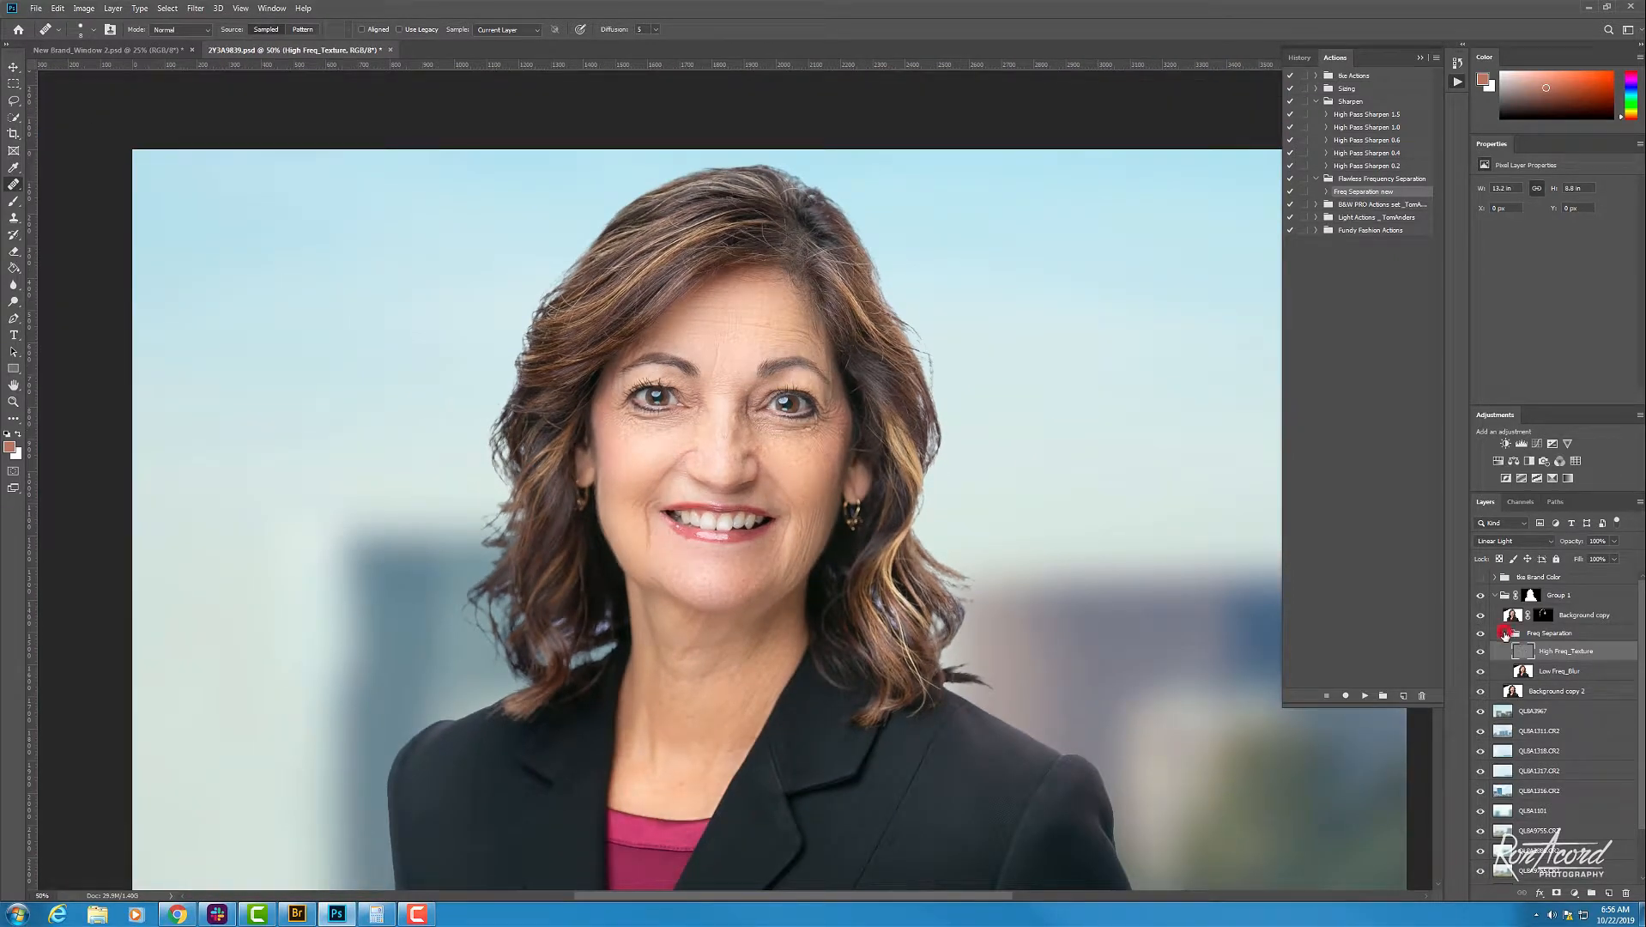
click(1504, 632)
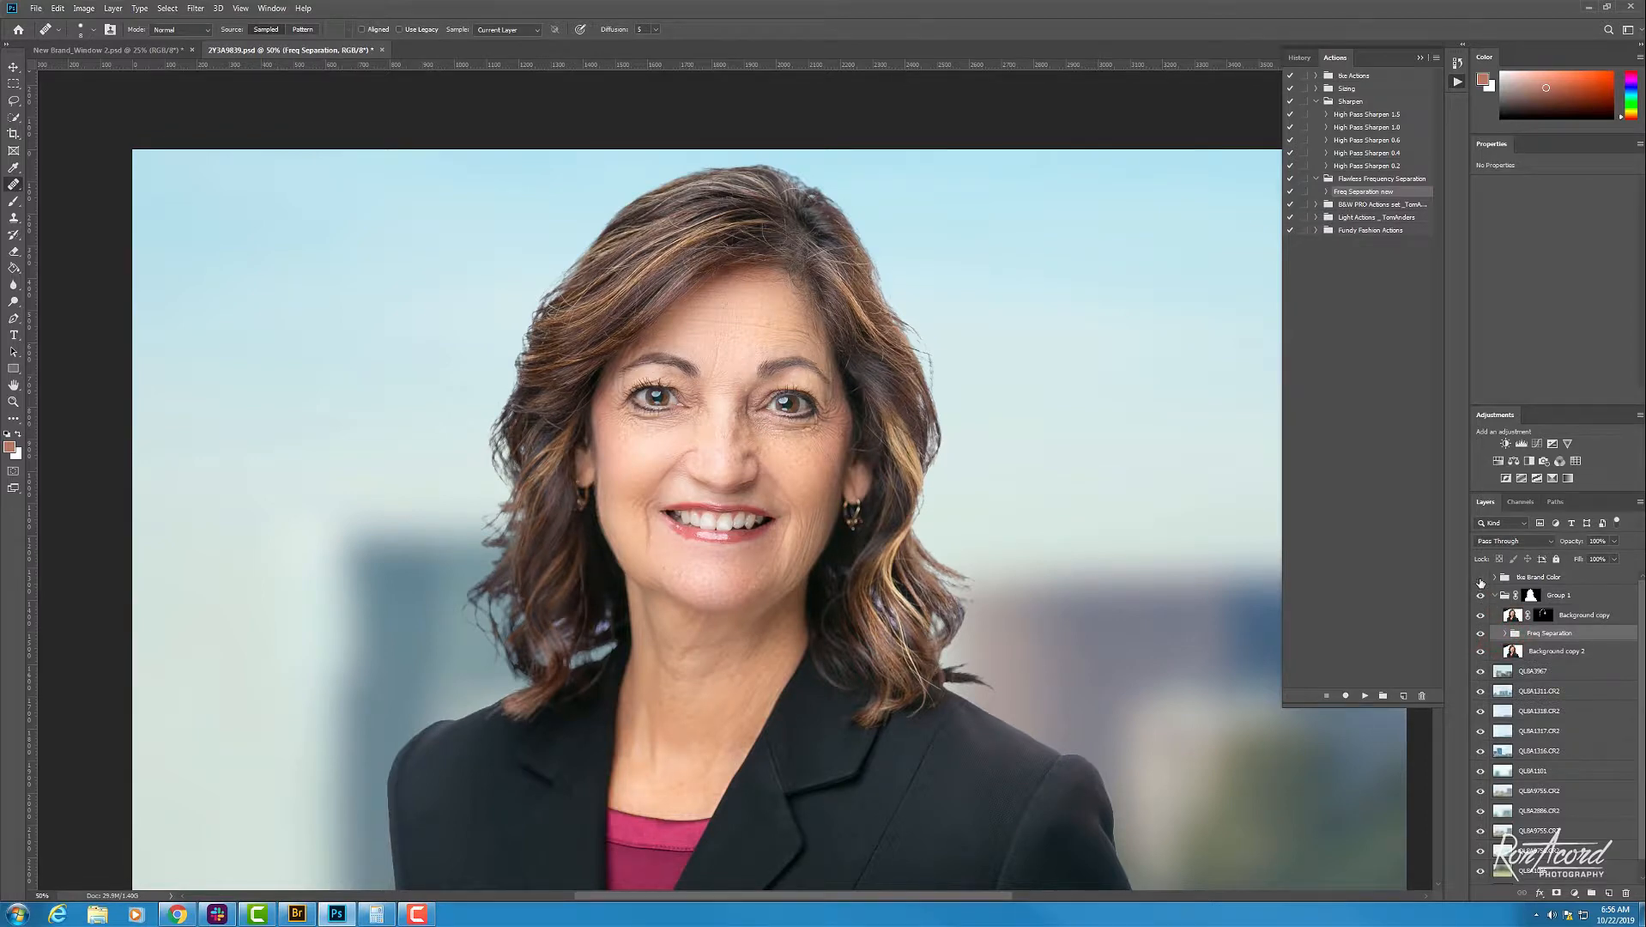
click(1480, 578)
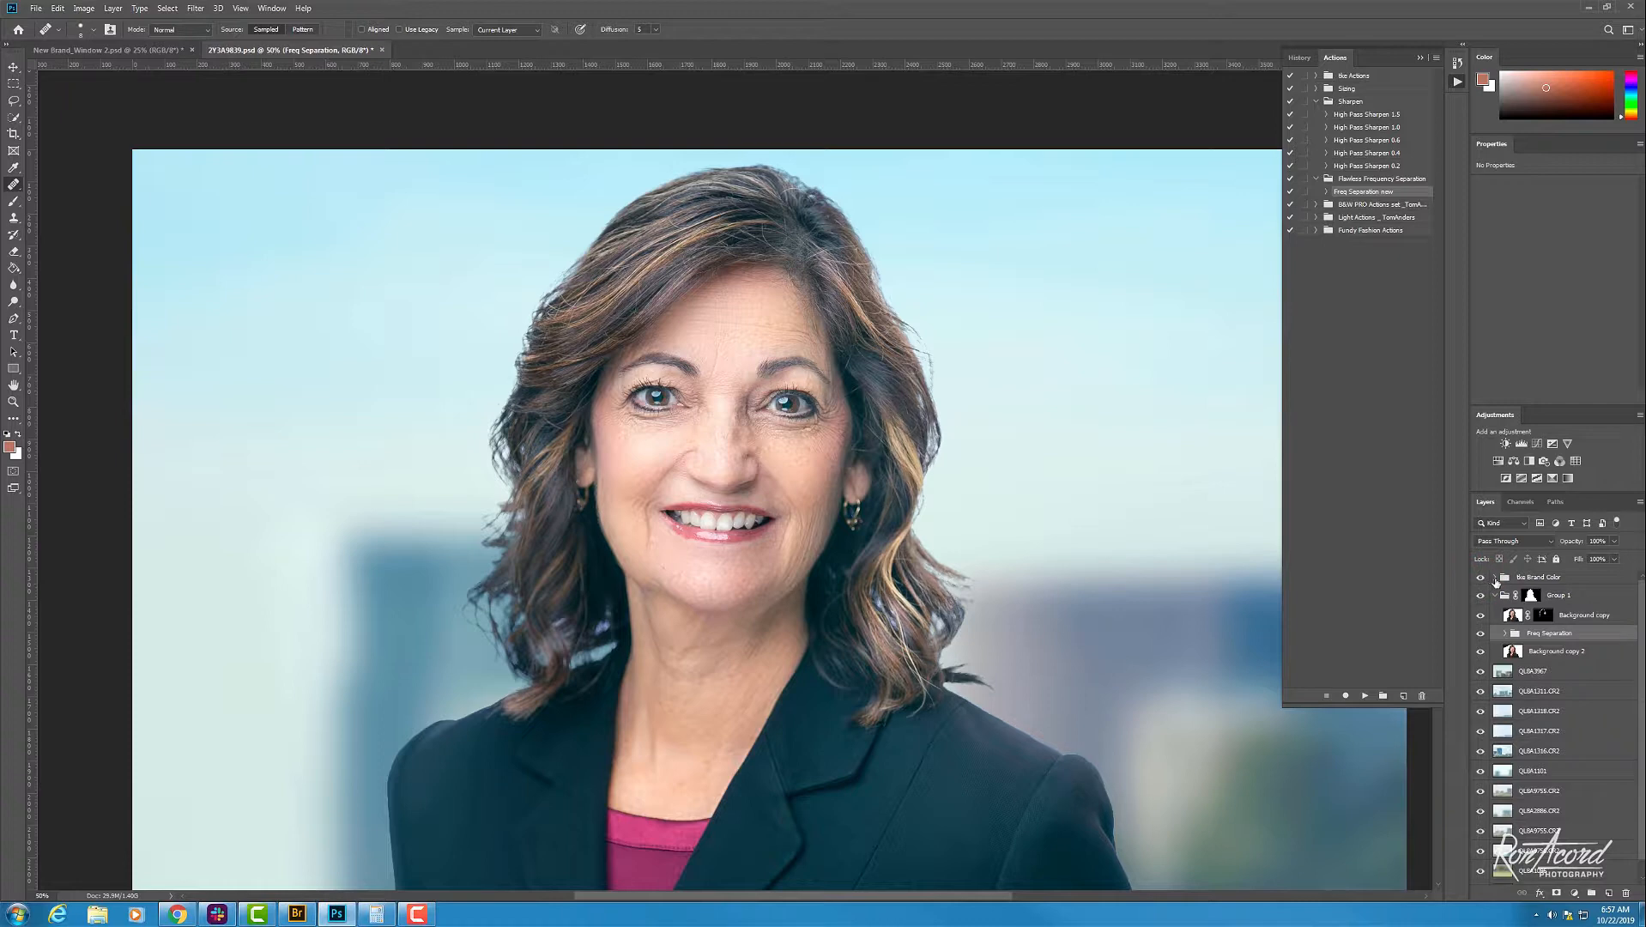
click(1495, 577)
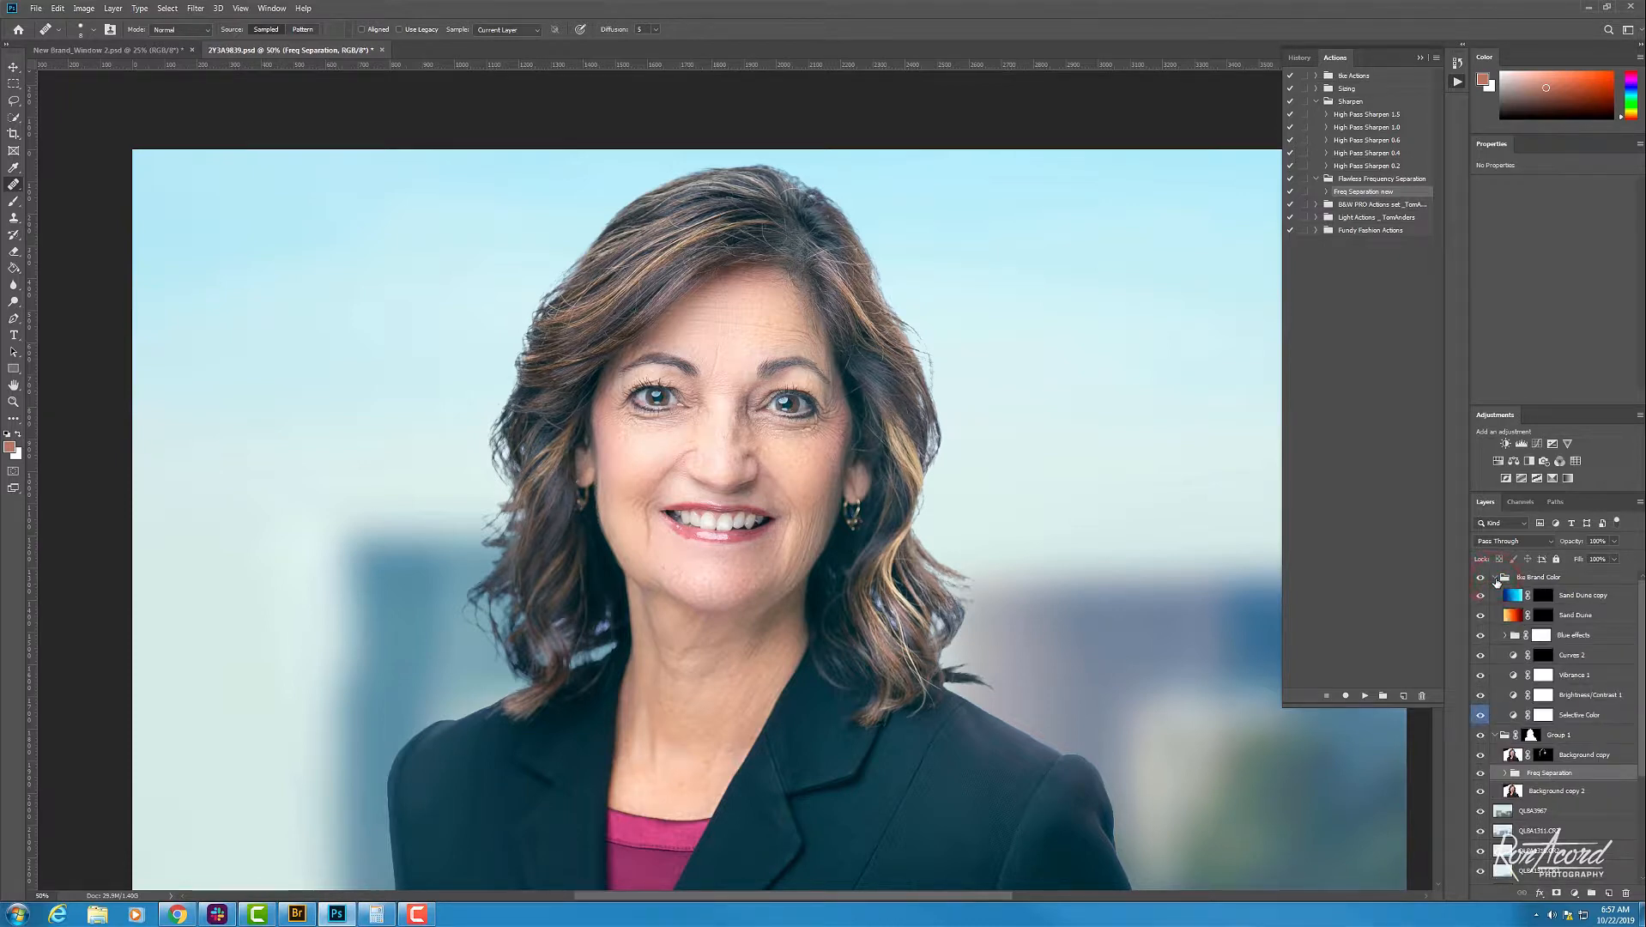
click(1520, 577)
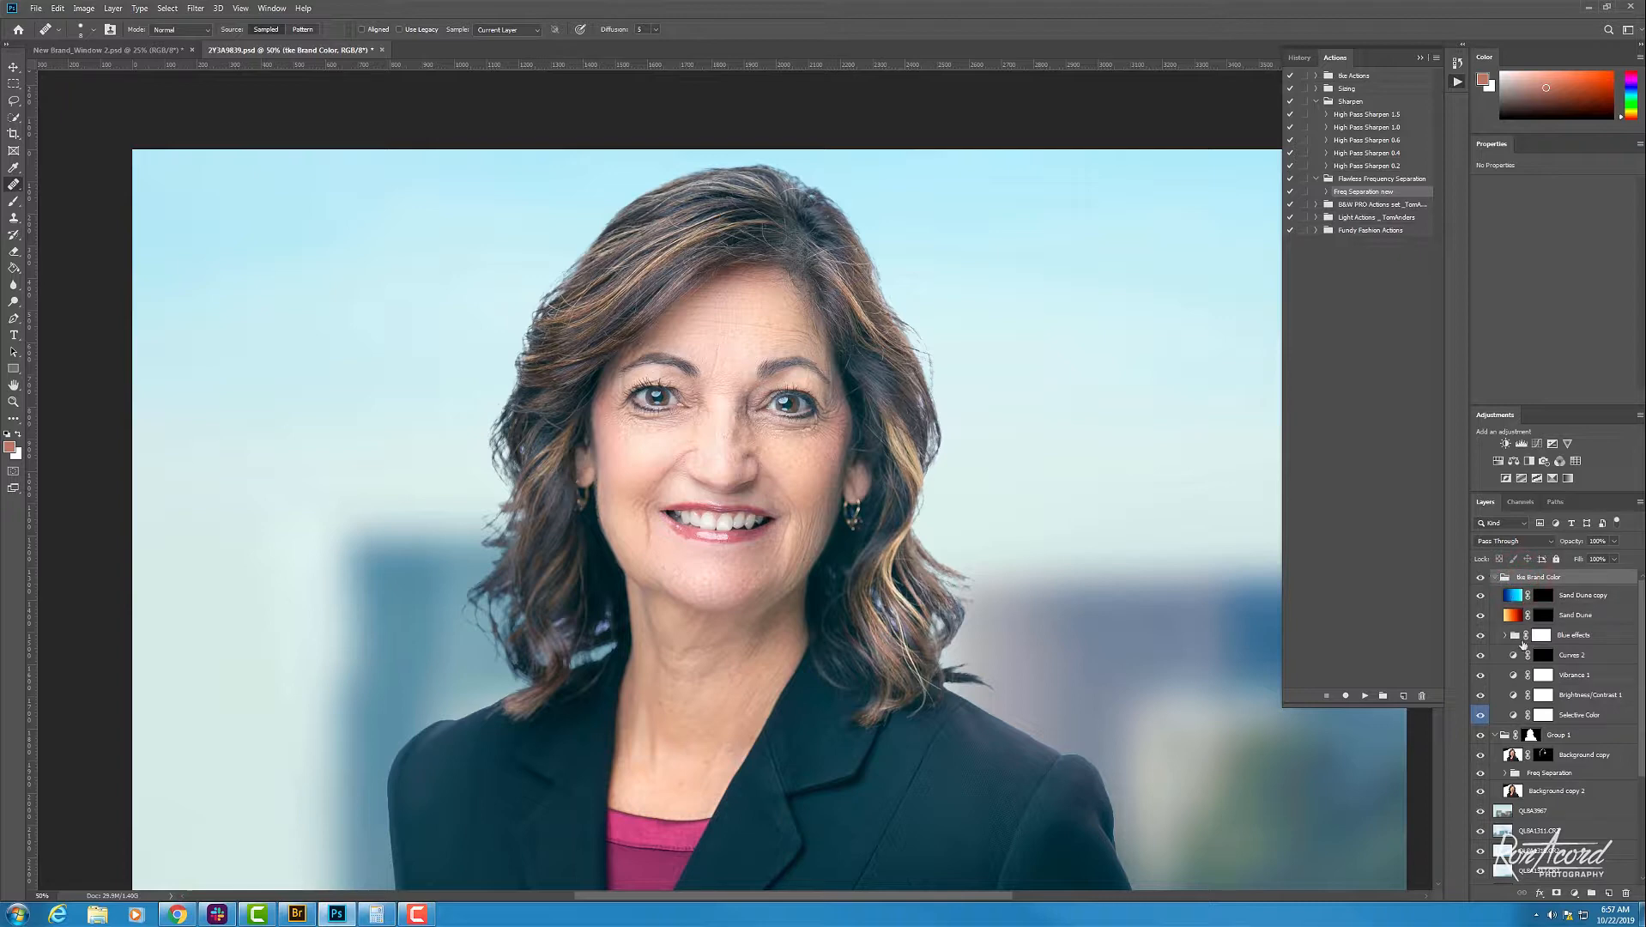
Step: Paint black with an enlarged brush on the Blue effects group mask to remove the blue tint from the face
click(1542, 637)
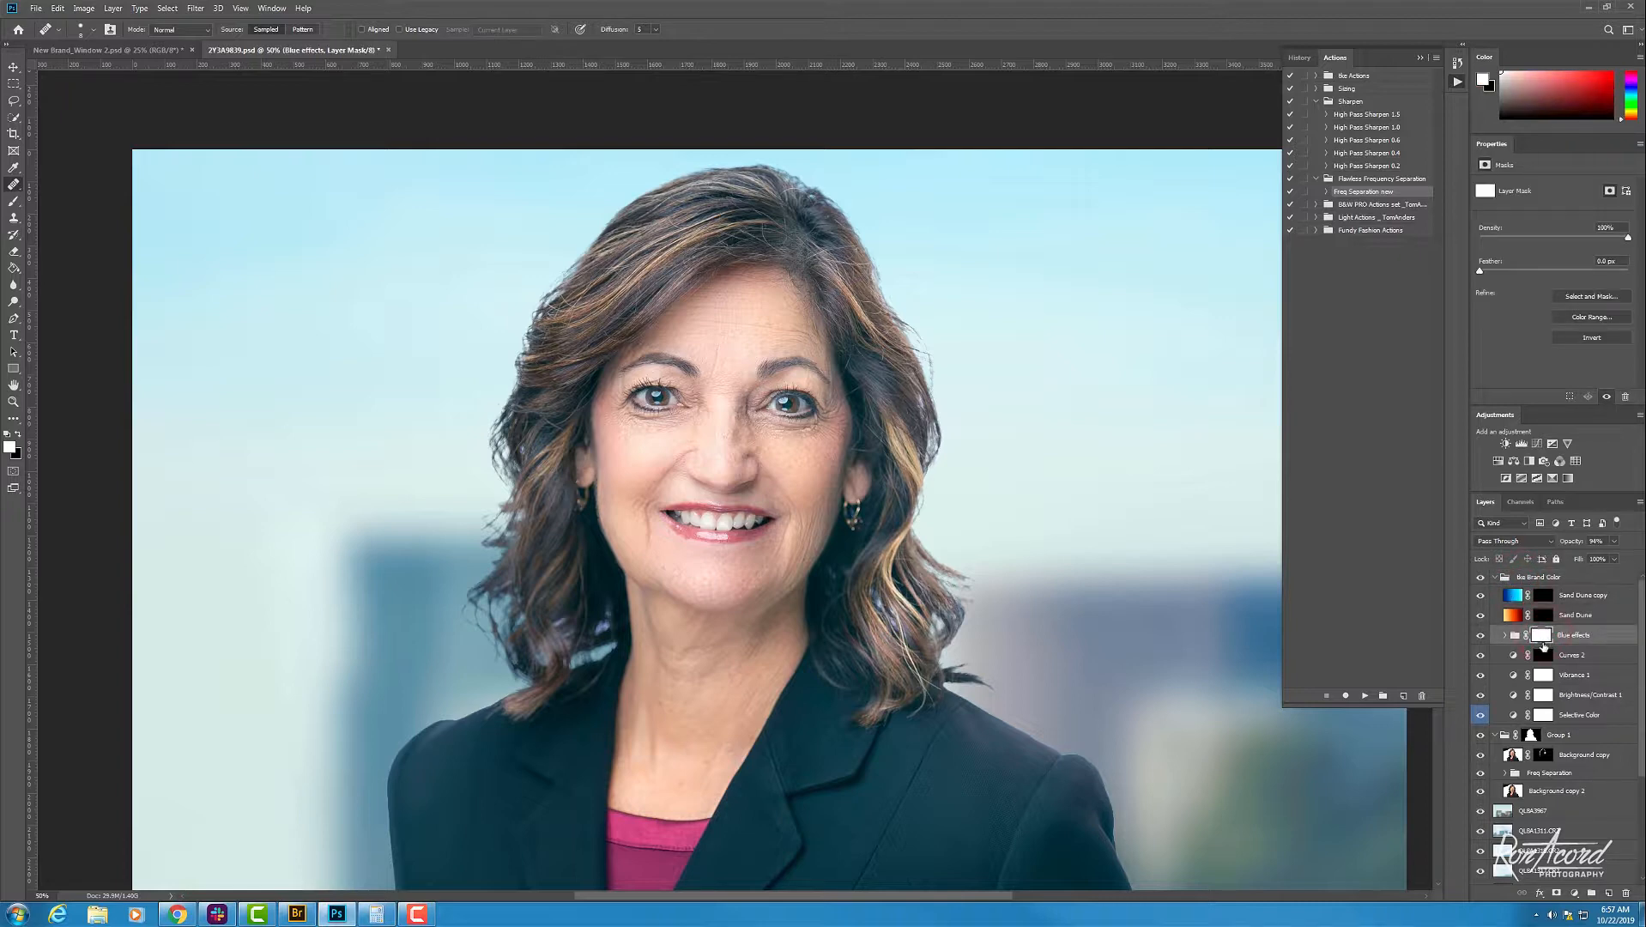
key(b)
scroll(700, 432, down, 2)
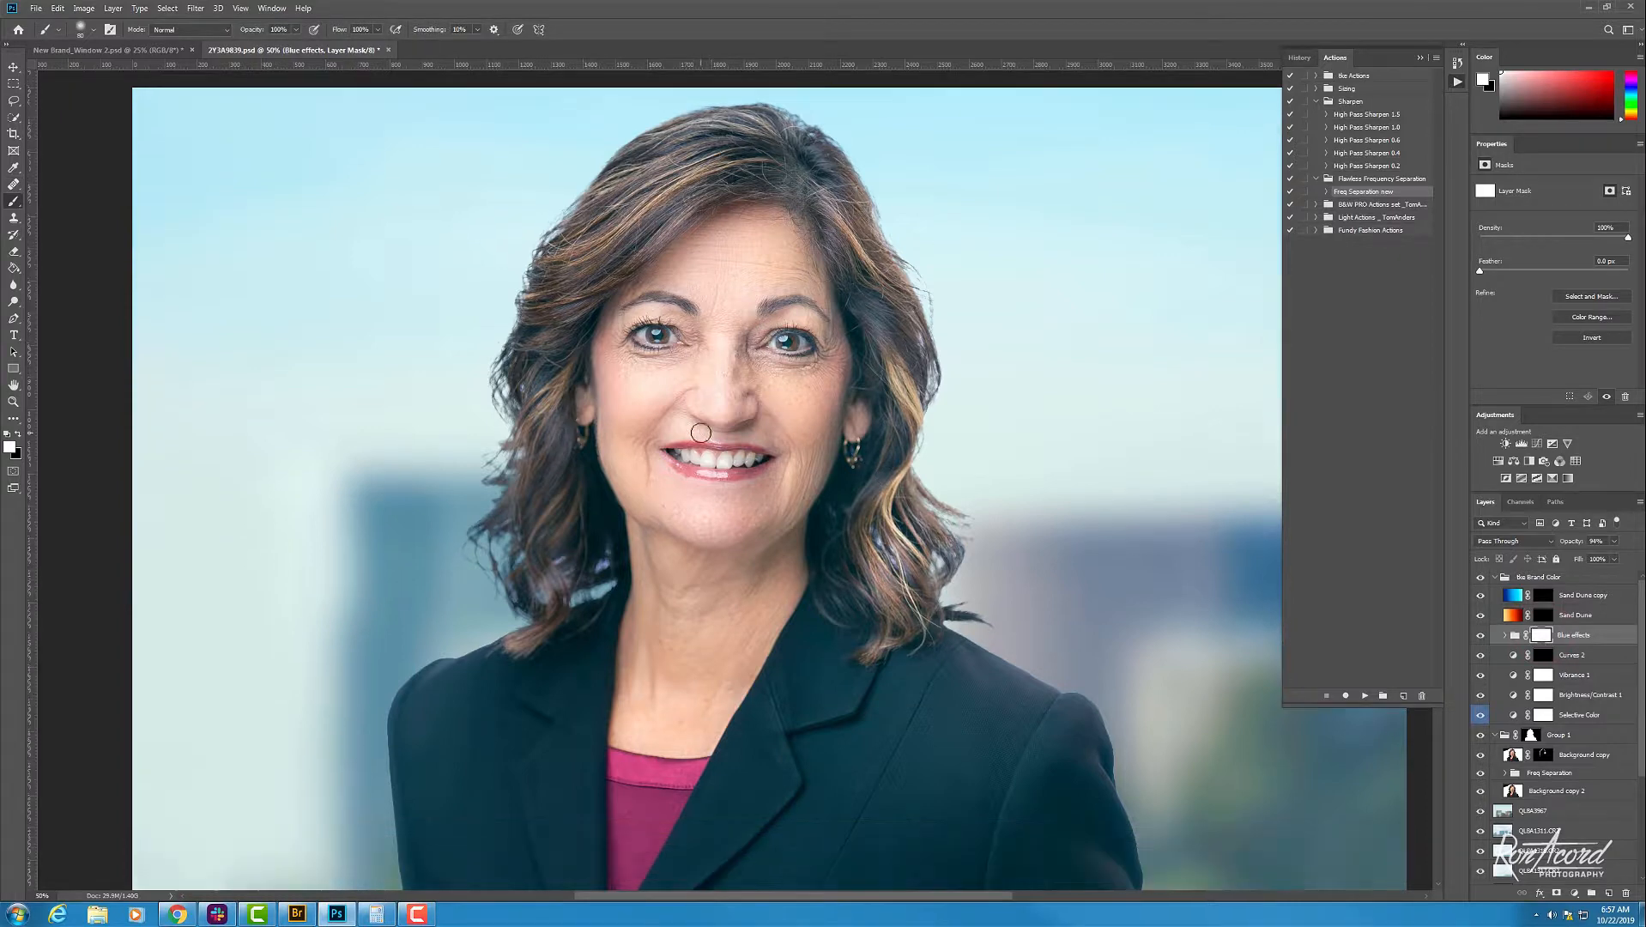
key(ctrl+minus)
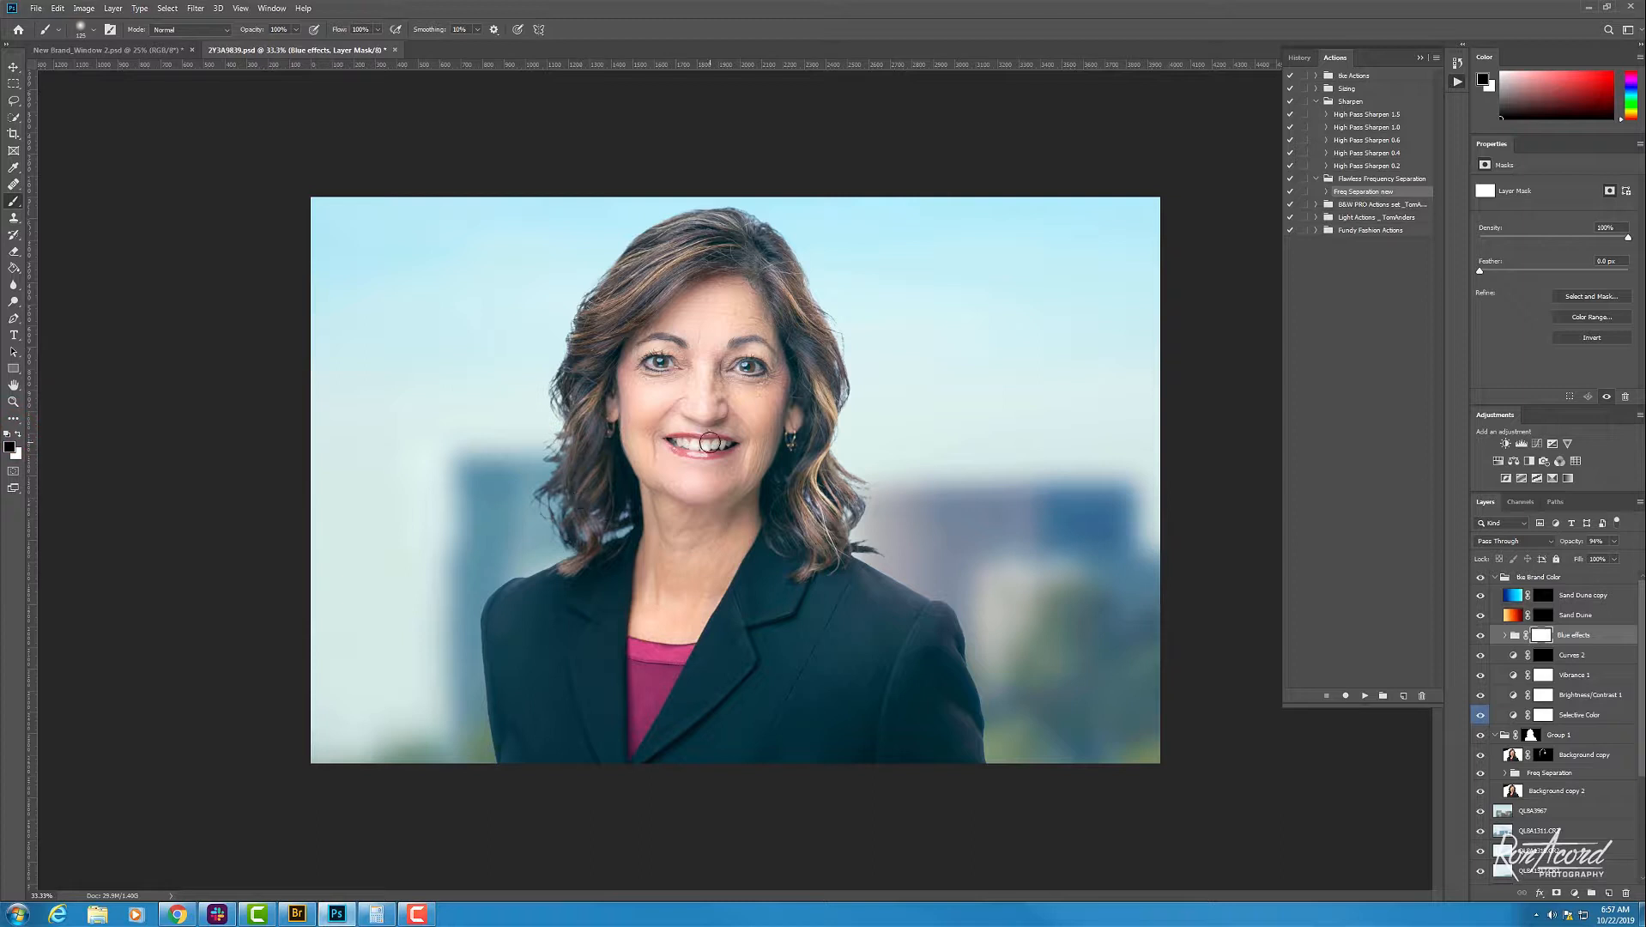
key(bracketright)
key(bracketright)
key(bracketright)
key(bracketright)
key(bracketright)
click(736, 447)
mouse_move(740, 400)
mouse_down()
mouse_move(736, 292)
mouse_move(717, 299)
mouse_move(701, 465)
mouse_move(728, 522)
mouse_move(687, 577)
mouse_move(724, 522)
mouse_up()
key(ctrl+plus)
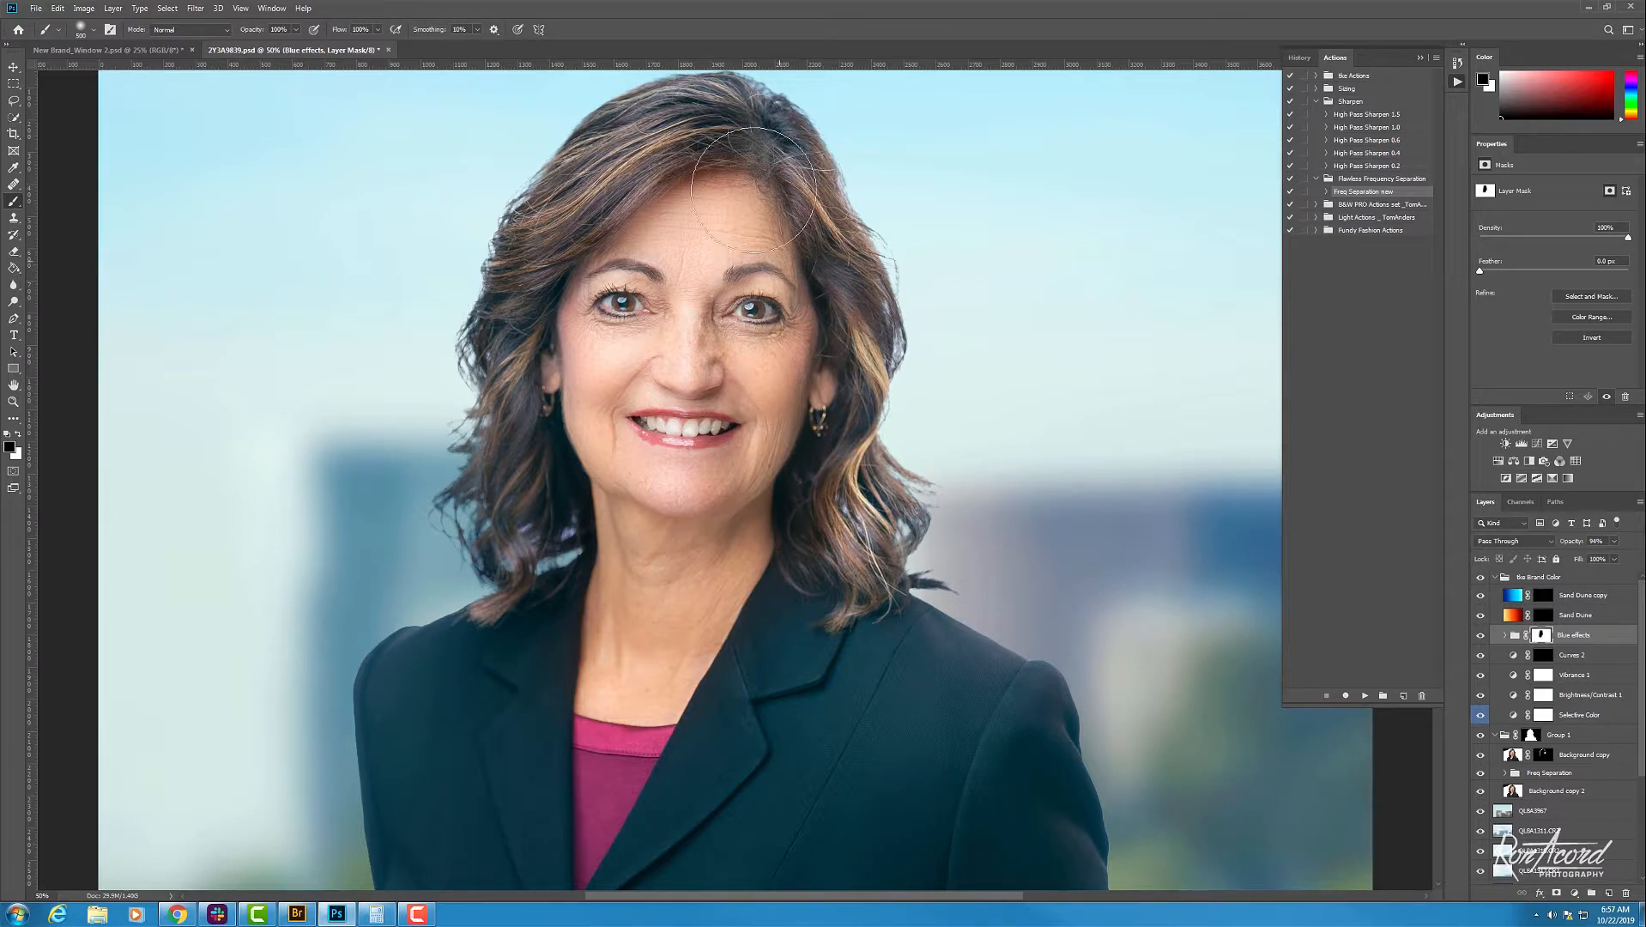
Step: Continue painting black on the Blue effects mask over the hair on both sides of the face and the neck
key(bracketleft)
click(791, 182)
scroll(707, 177, up, 1)
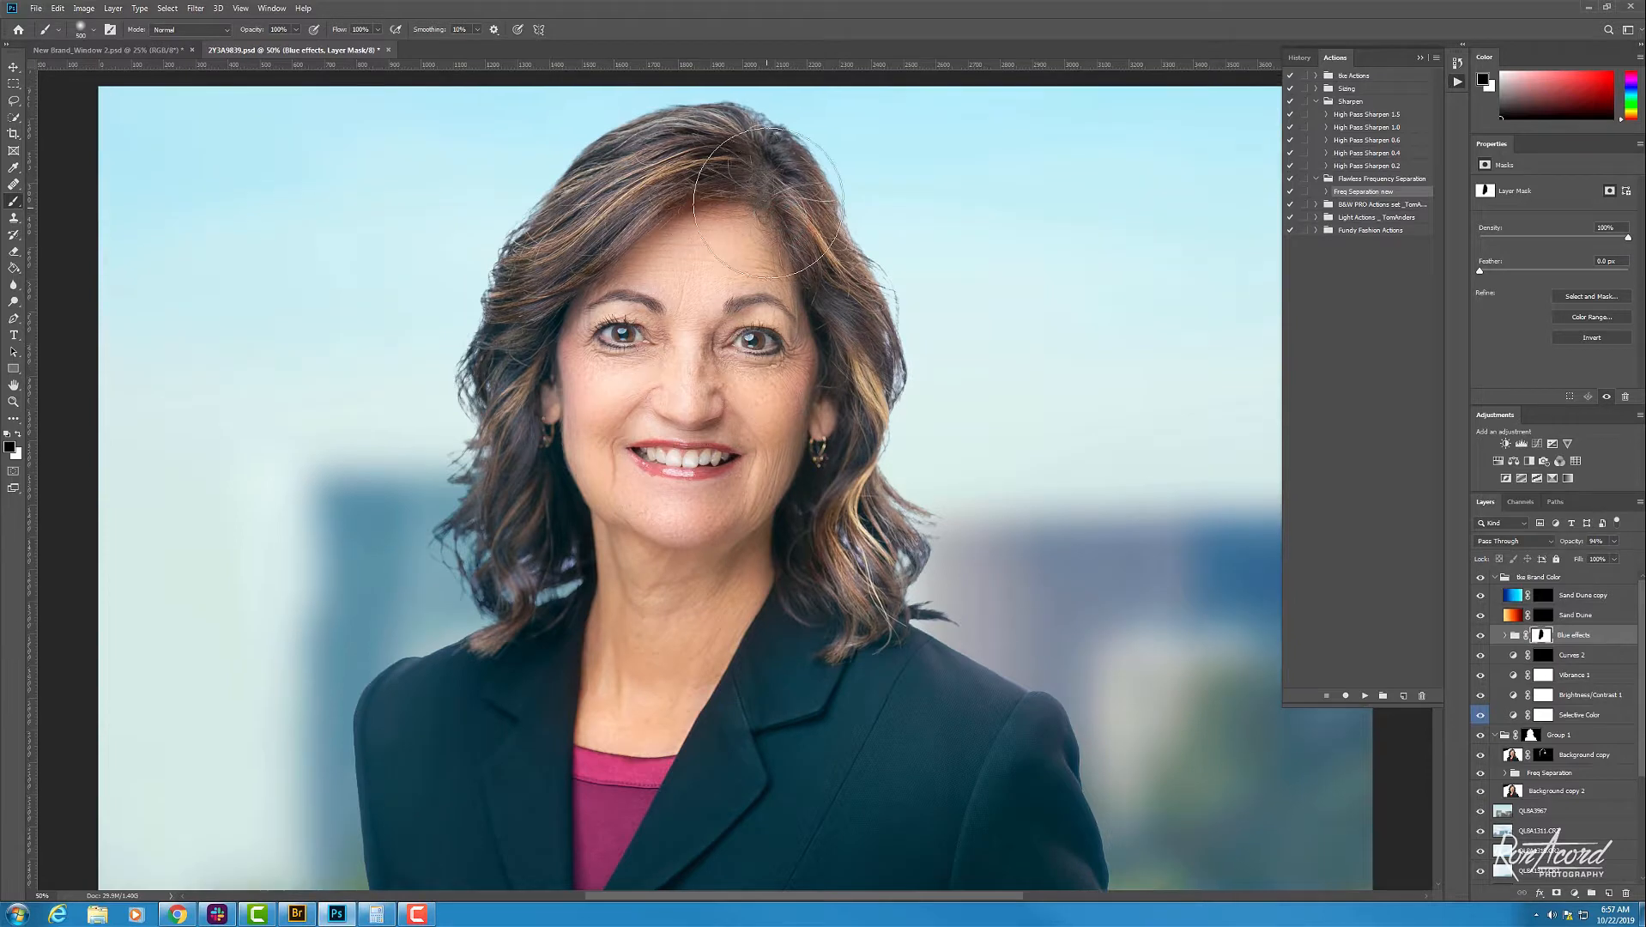
key(bracketright)
key(bracketright)
click(550, 553)
key(bracketleft)
key(bracketleft)
click(838, 558)
mouse_move(826, 538)
mouse_down()
mouse_move(847, 586)
mouse_move(865, 543)
mouse_move(785, 487)
mouse_move(809, 503)
mouse_move(844, 382)
mouse_up()
scroll(545, 574, down, 2)
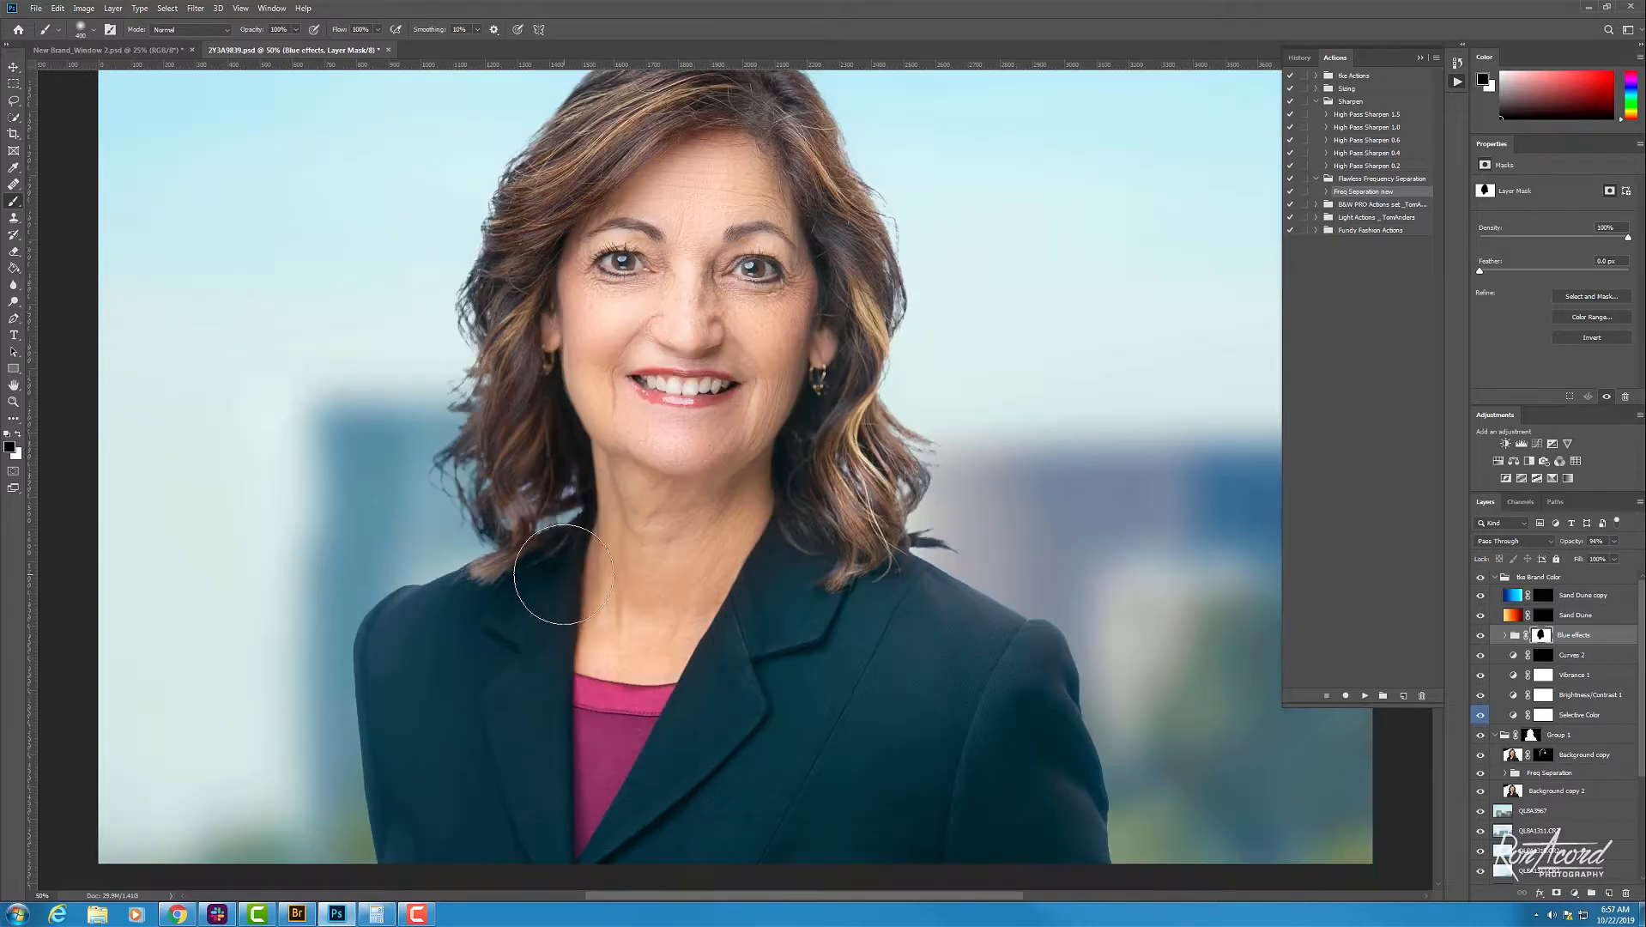
click(647, 624)
Step: Paint white with a smaller brush on the Blue effects mask to restore the tint on the blouse and jacket lapels
click(18, 434)
click(680, 732)
key(bracketleft)
key(bracketleft)
click(760, 603)
click(543, 740)
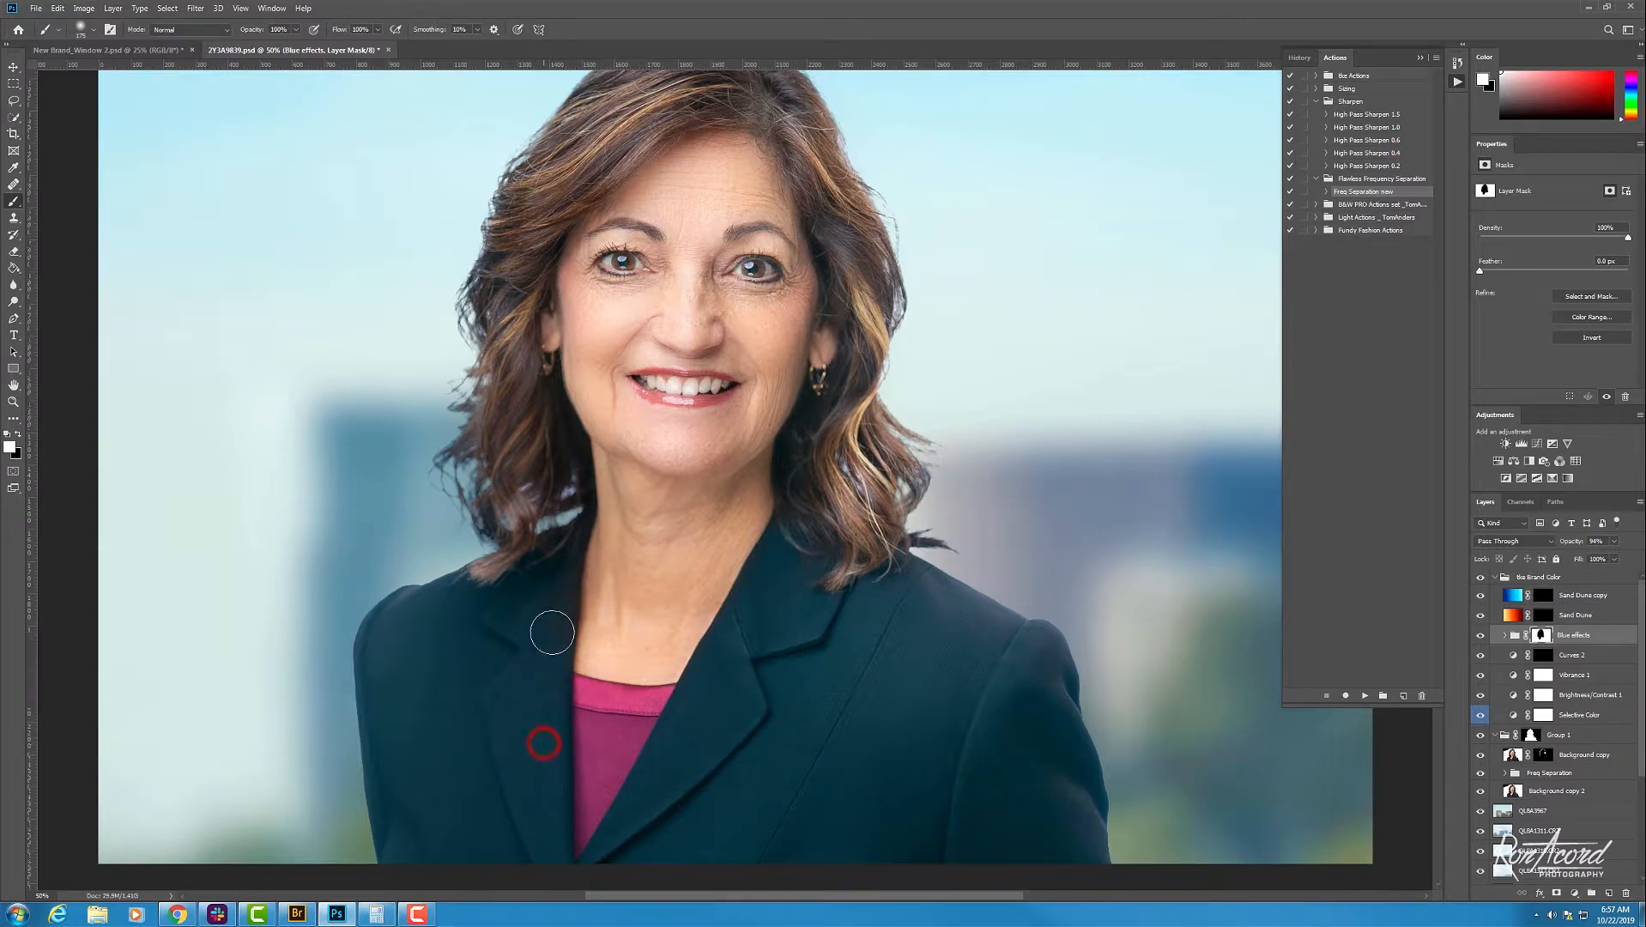
key(bracketleft)
click(563, 538)
click(550, 738)
click(553, 664)
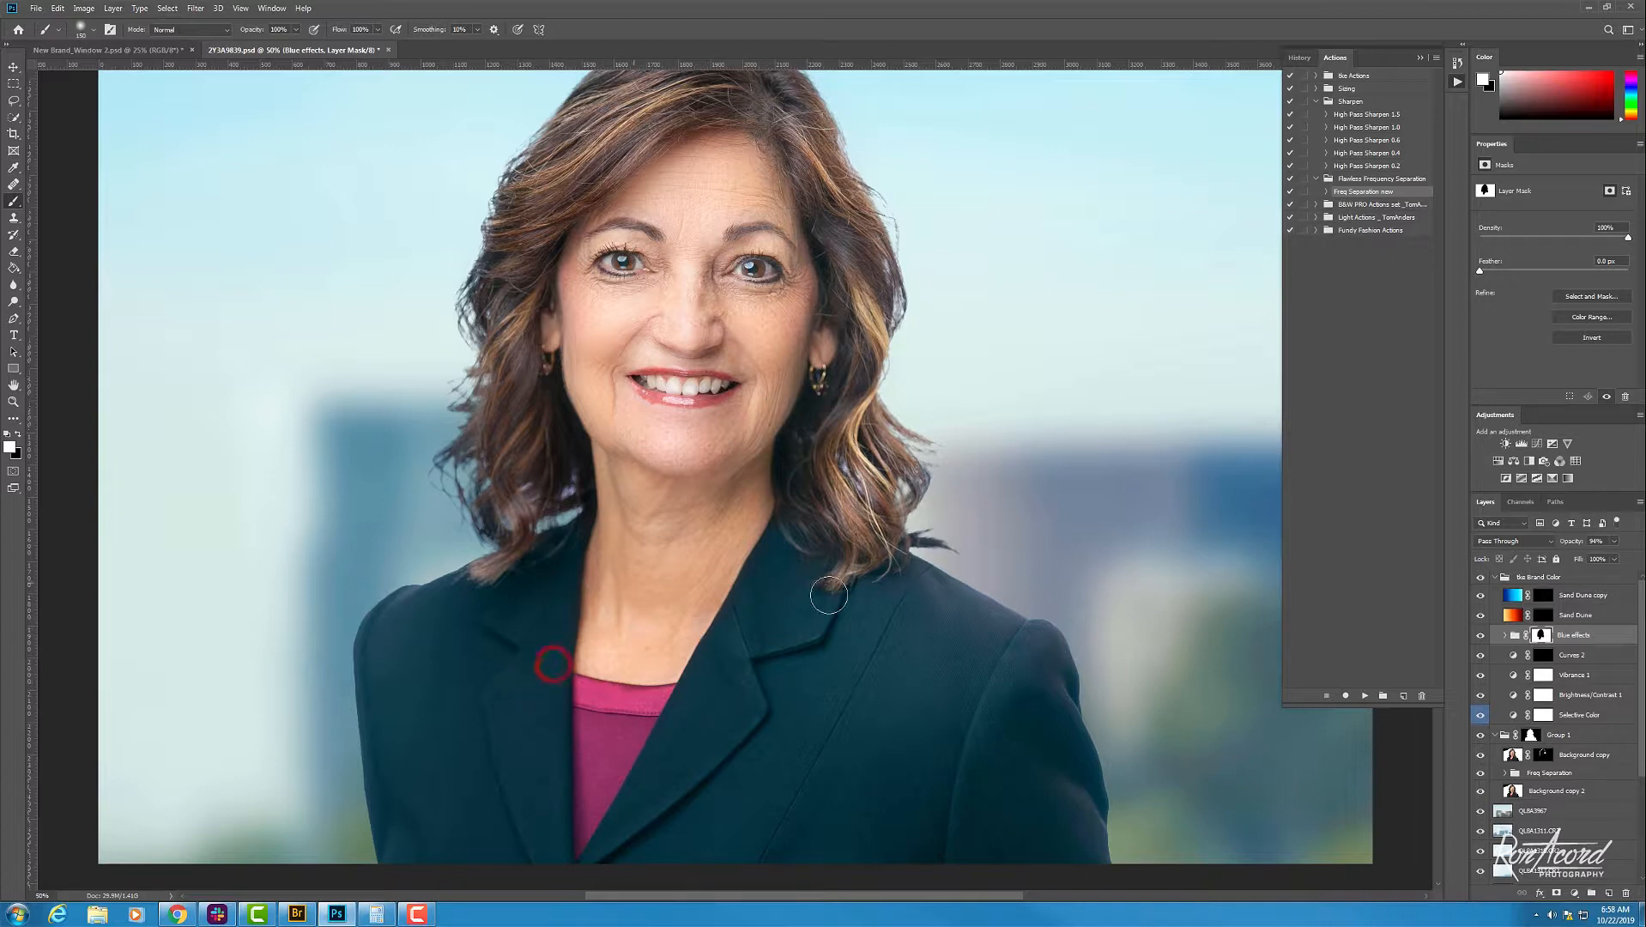
Step: Paint white on the Curves 2 layer mask over both eyes and the face to reveal the adjustment there
key(bracketright)
key(bracketright)
key(bracketright)
scroll(810, 464, up, 3)
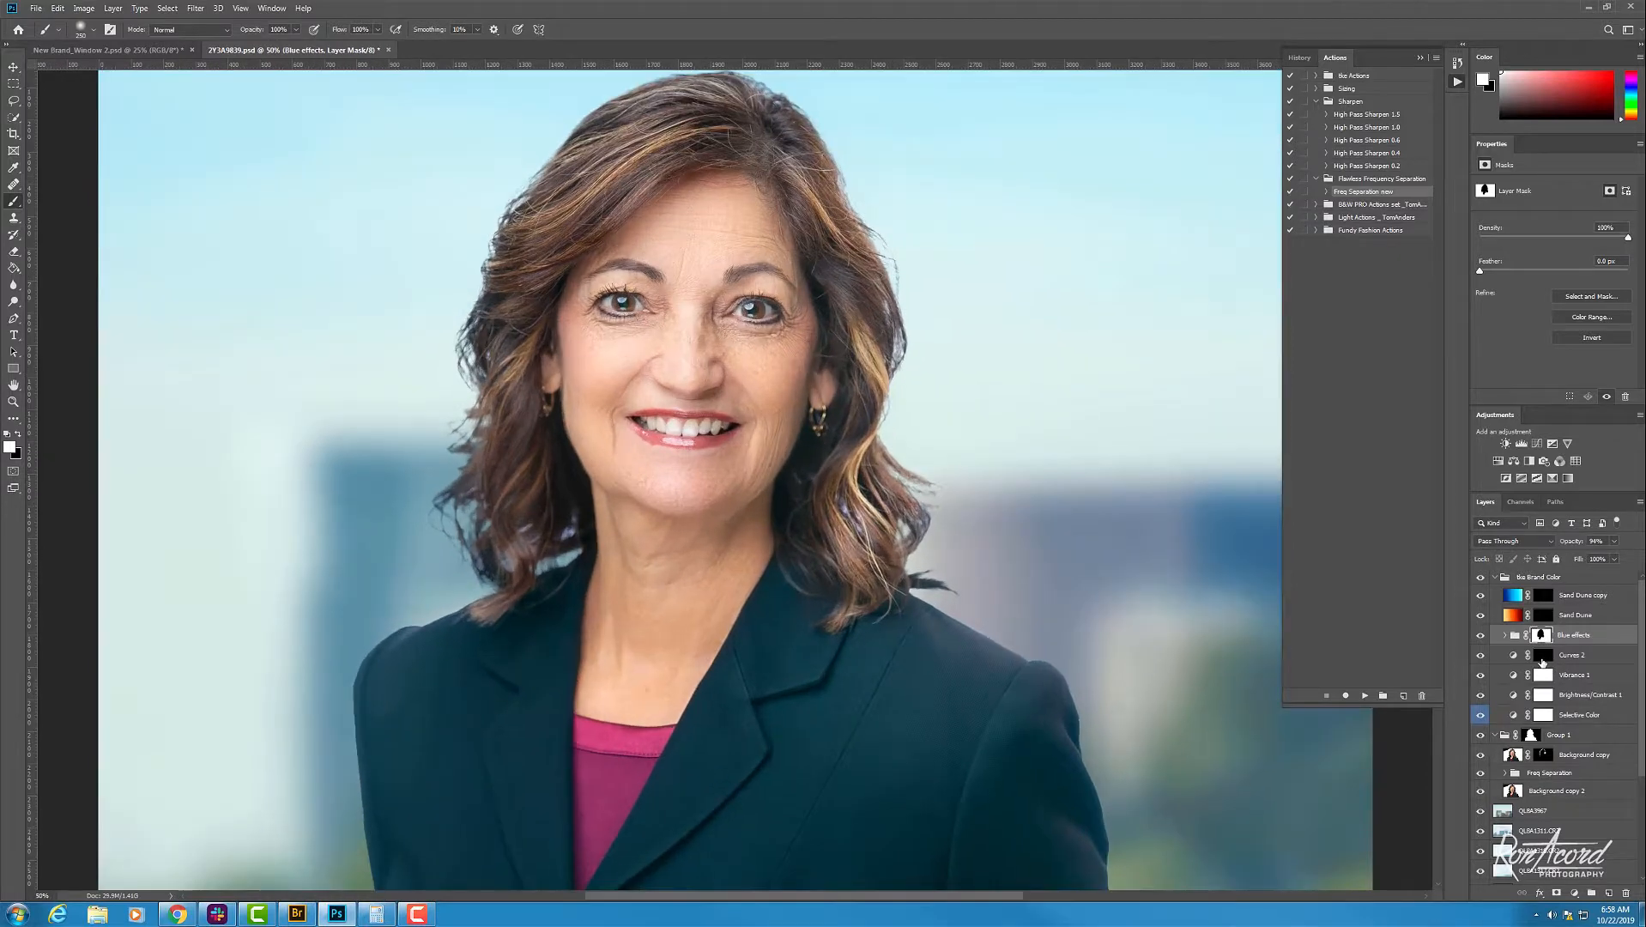
click(1577, 657)
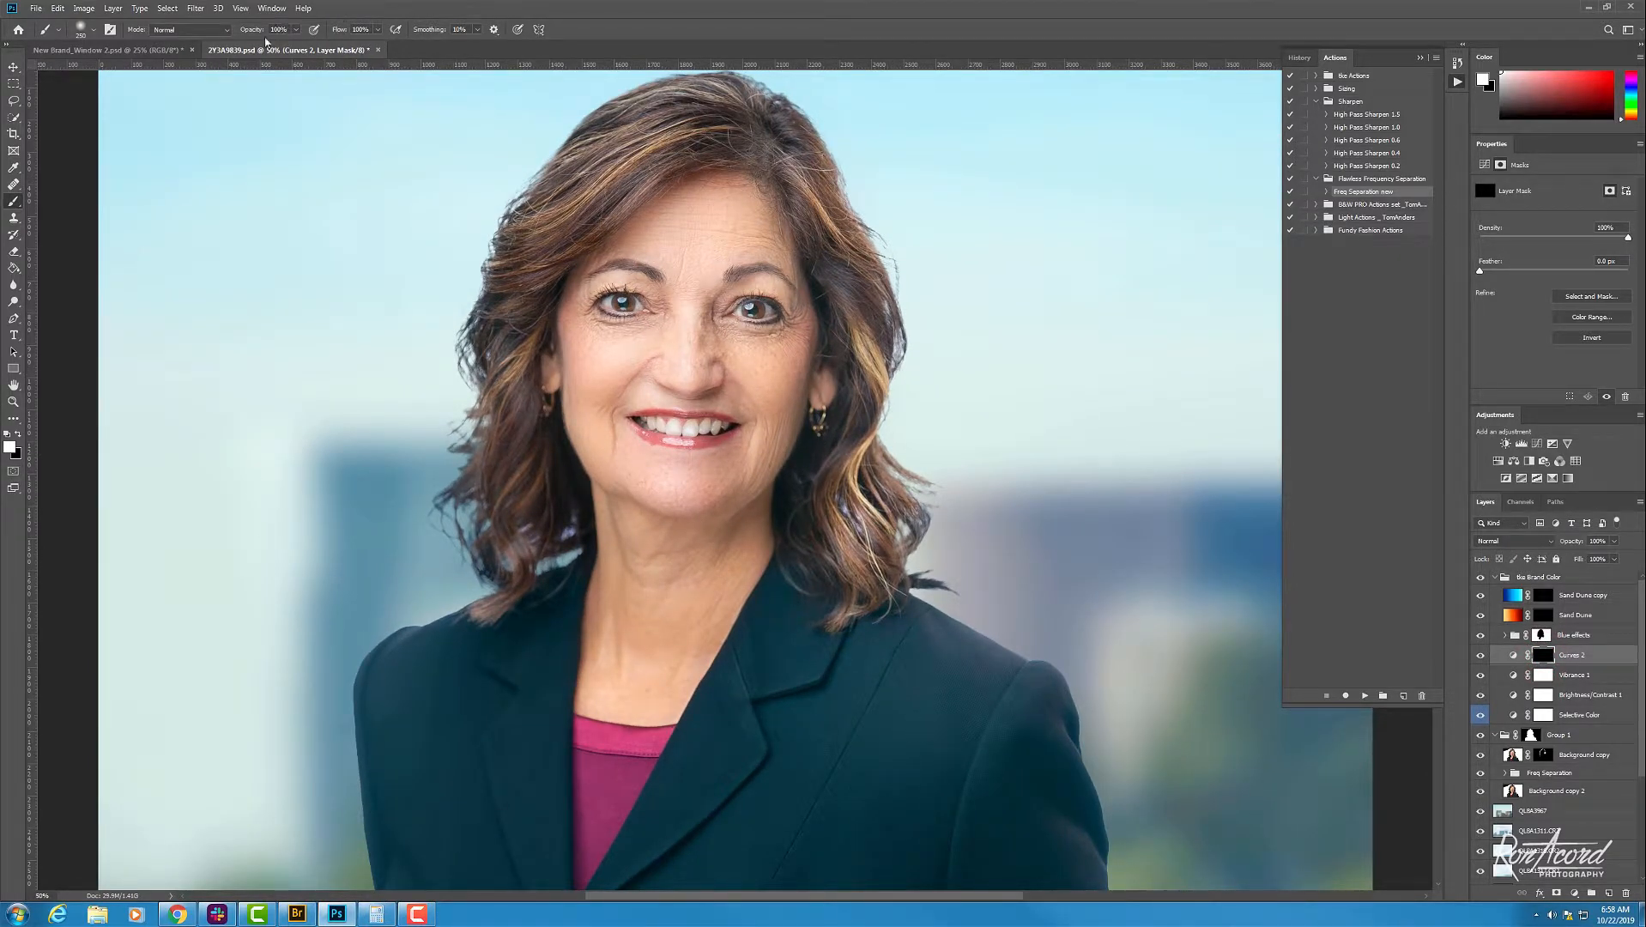
key(bracketright)
click(750, 314)
click(749, 314)
key(bracketright)
click(632, 309)
key(bracketleft)
click(751, 309)
click(723, 398)
click(751, 311)
click(623, 302)
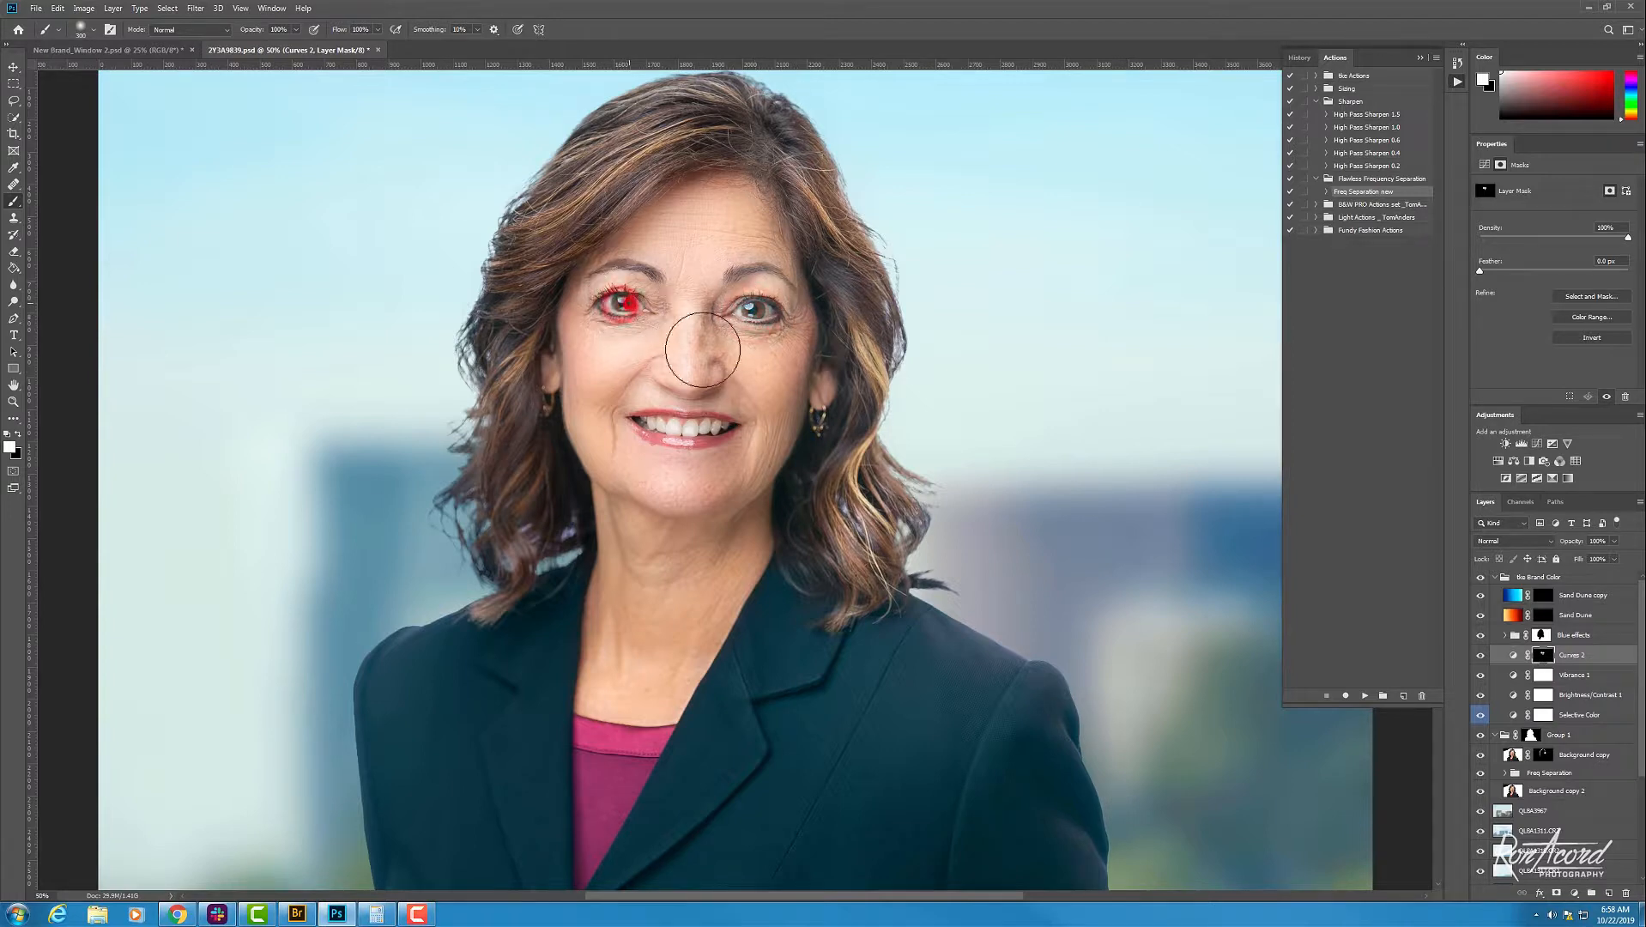
click(1479, 656)
Step: Paint white at 2% brush opacity on the Sand Dune layer mask over the hair and shoulder on the subject's left side
click(1542, 615)
key(ctrl+minus)
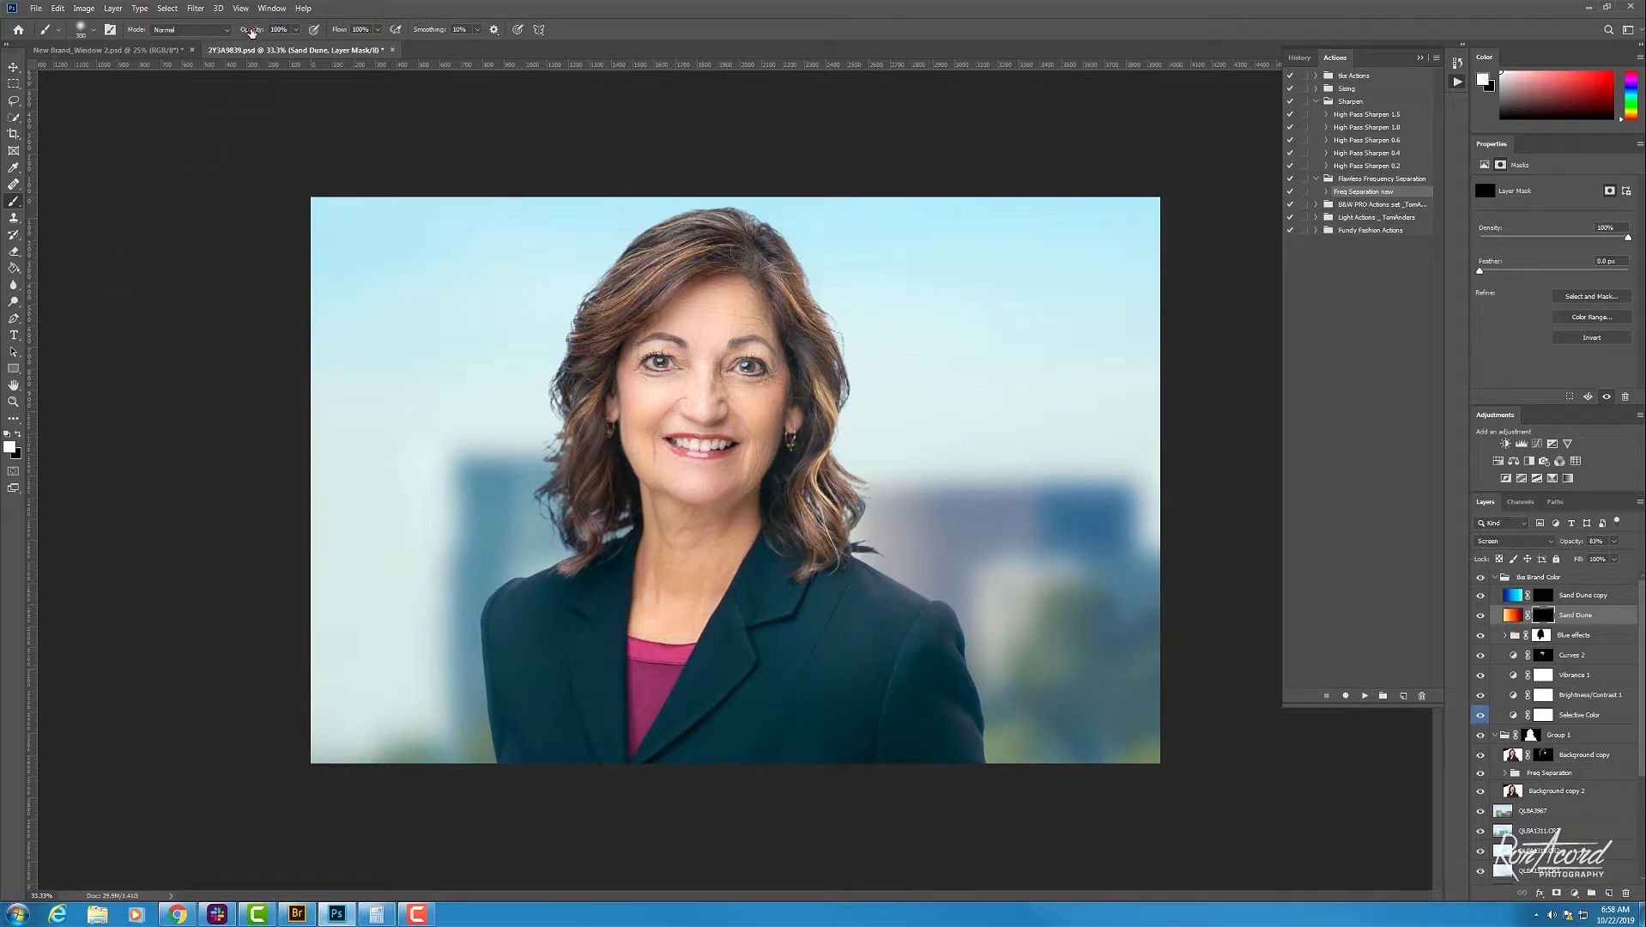
text(2)
text(3)
key(Return)
click(922, 582)
click(806, 297)
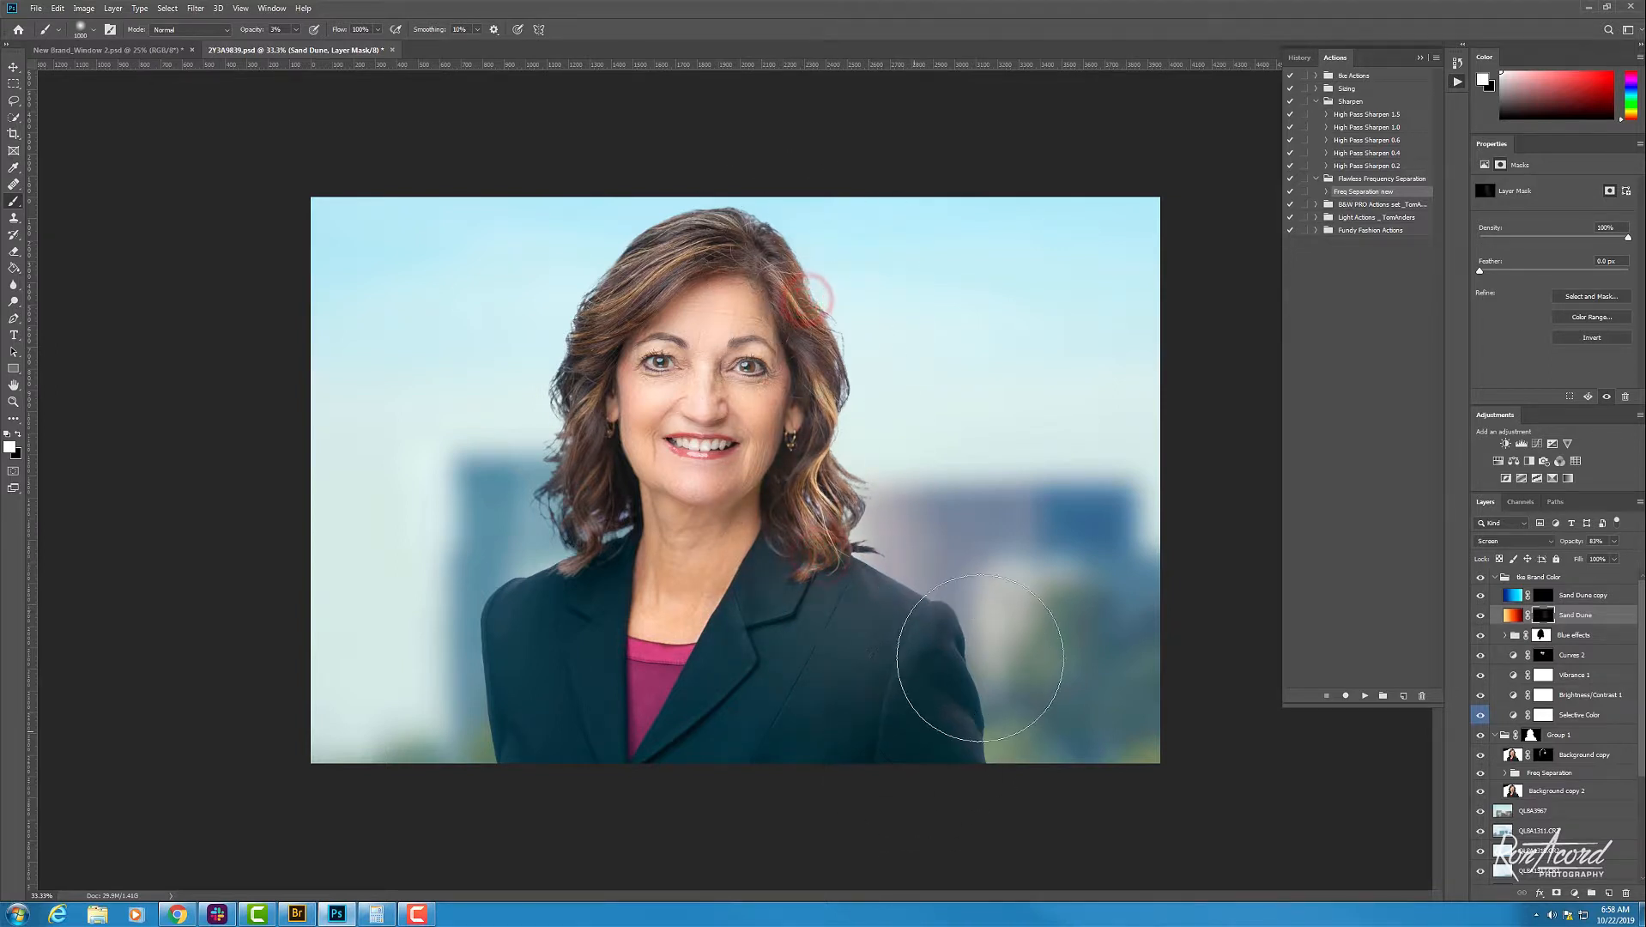
click(981, 621)
click(1480, 614)
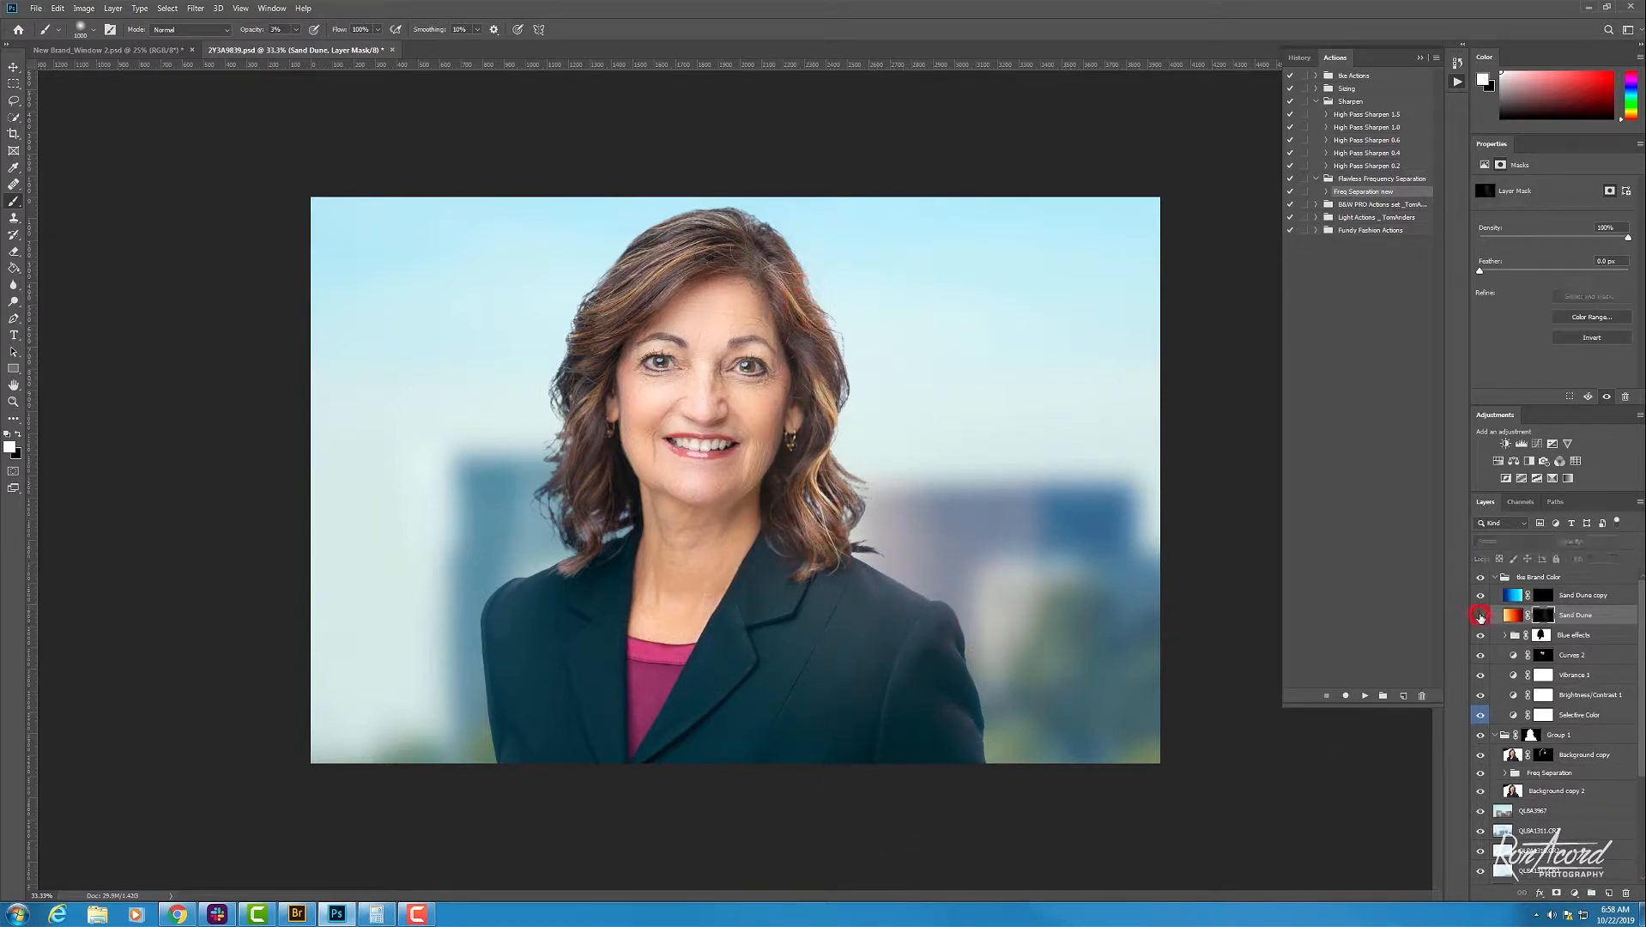
click(1479, 615)
click(950, 644)
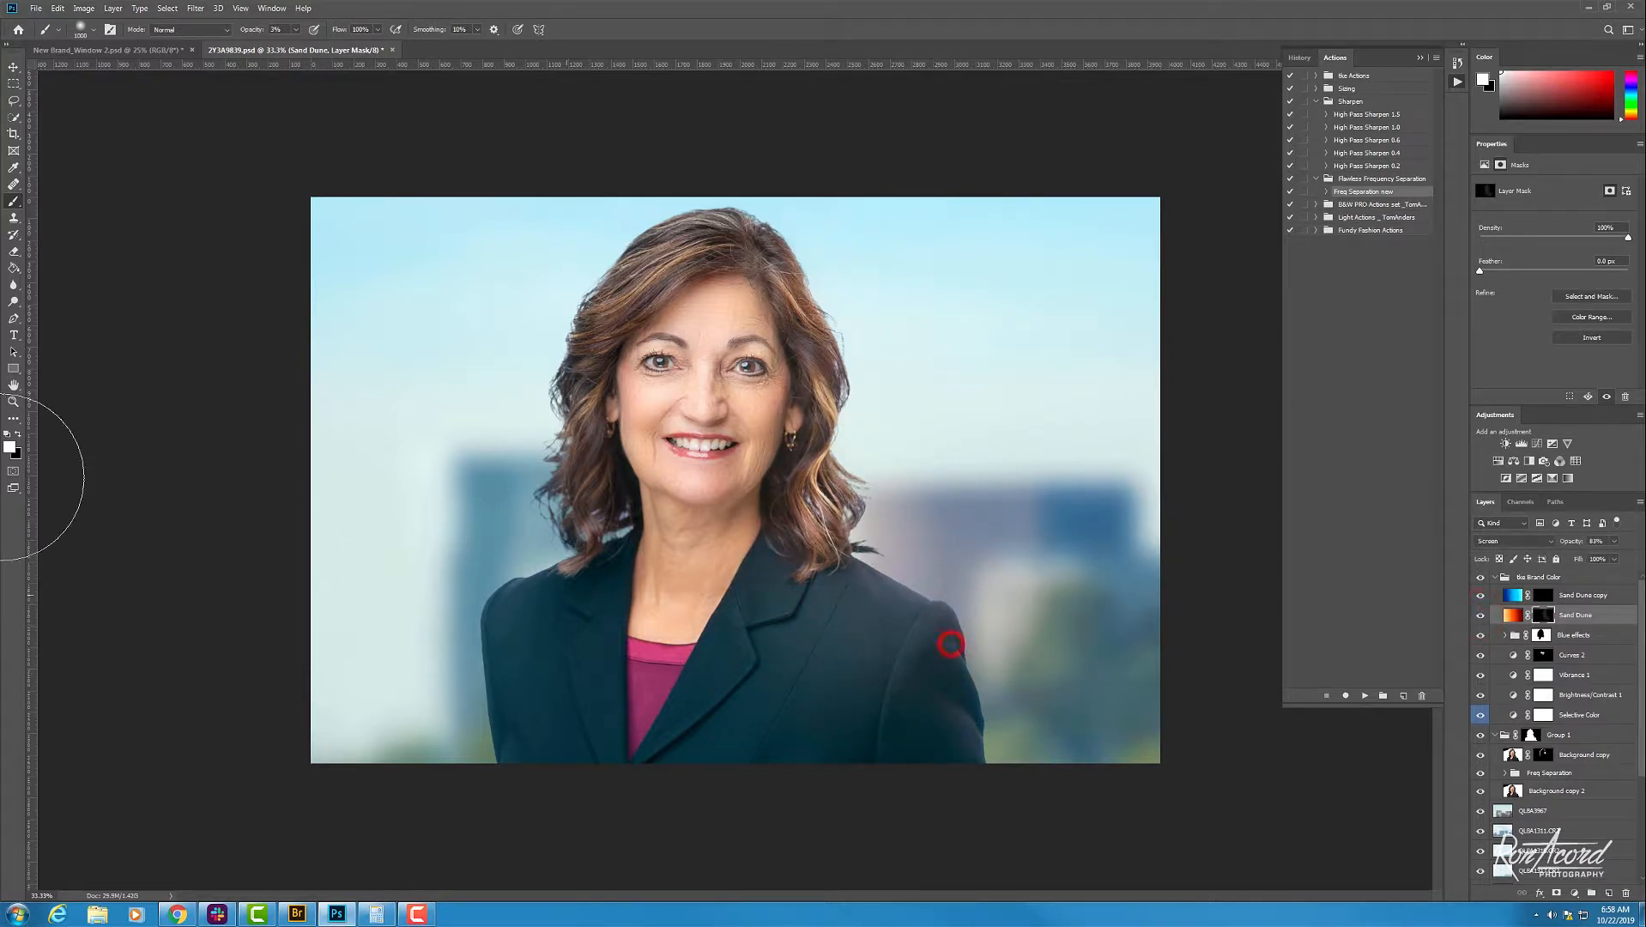
Step: Paint black at 100% brush opacity on the Sand Dune mask to clear the warm glow from the face
click(19, 435)
key(bracketleft)
key(bracketleft)
click(750, 453)
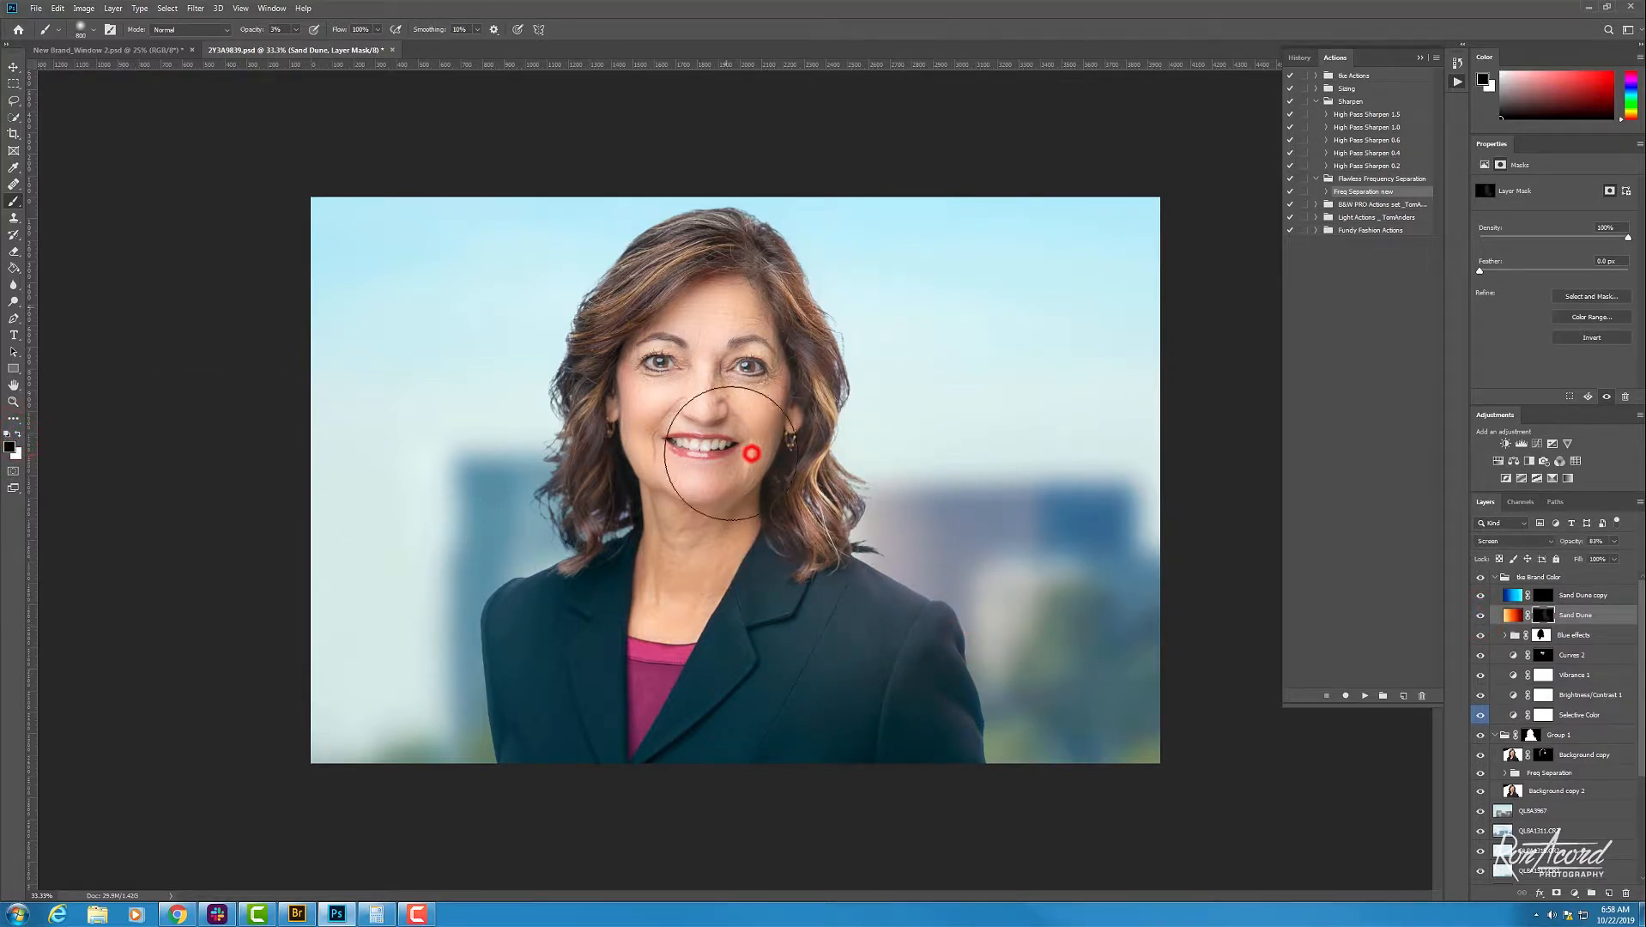
drag(247, 33, 322, 38)
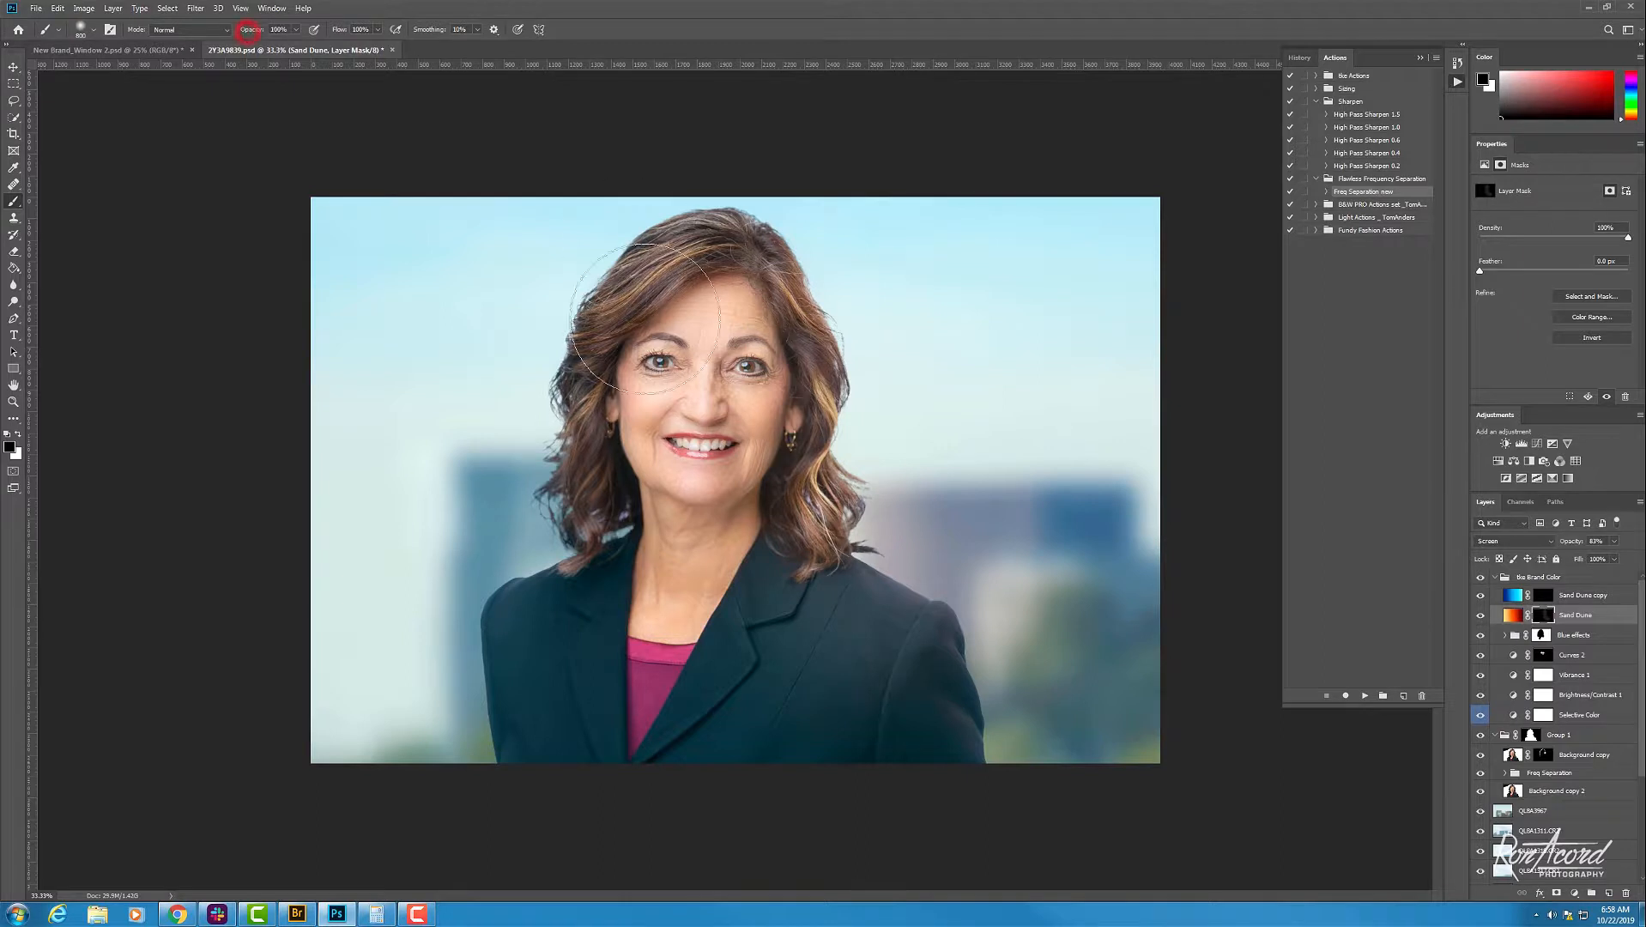
click(721, 384)
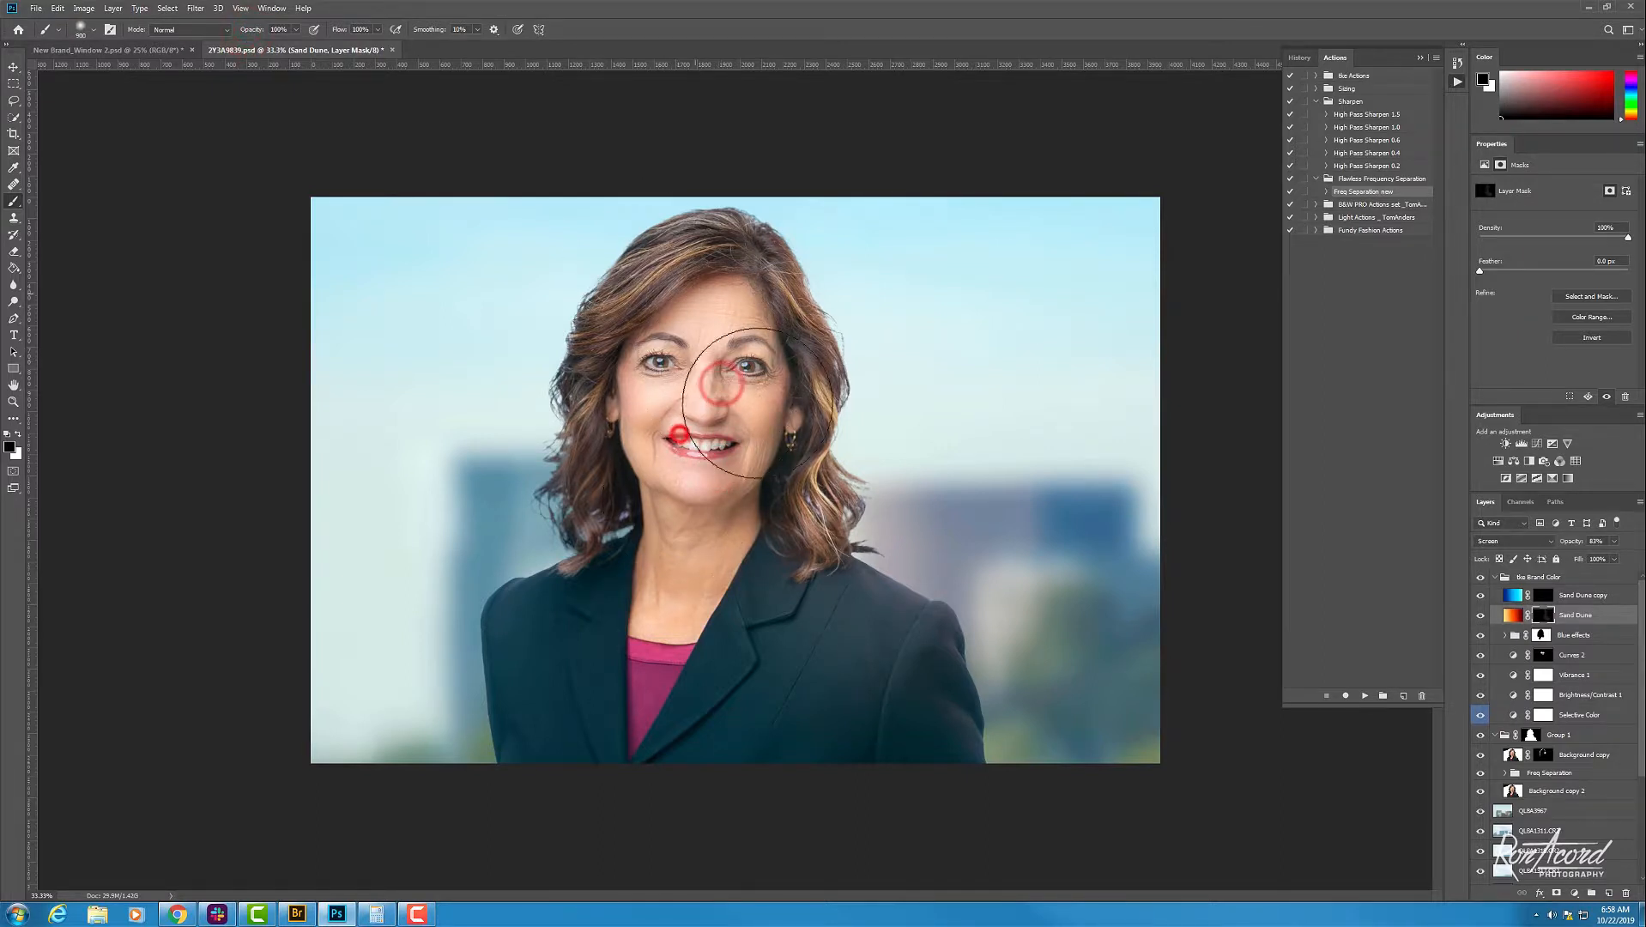
click(1479, 615)
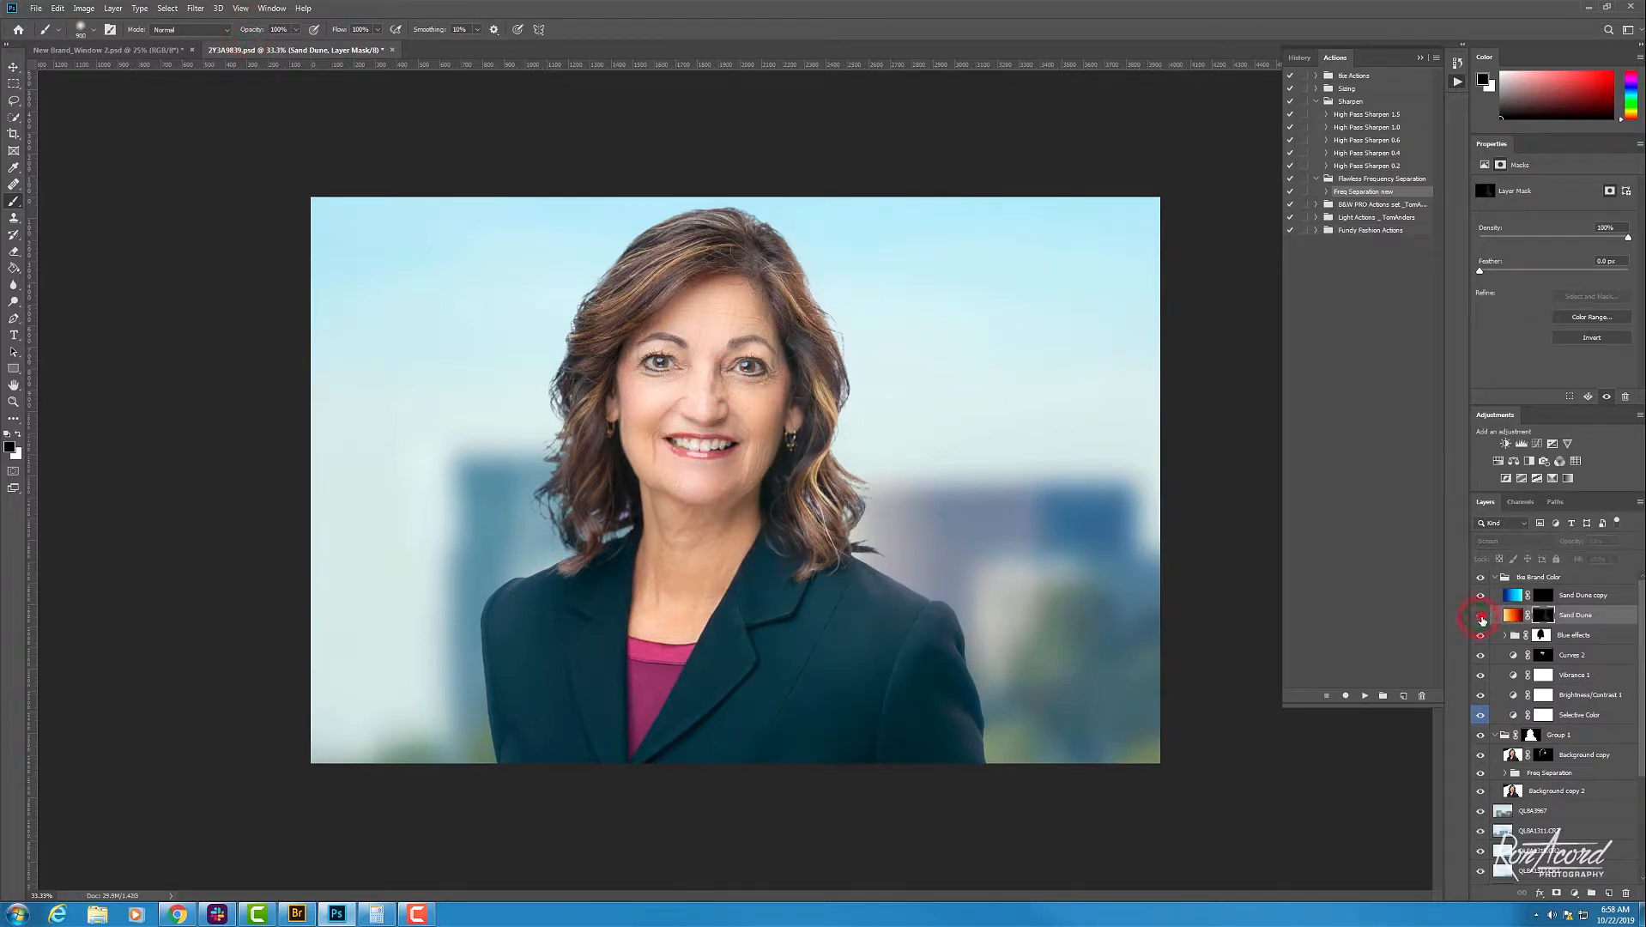
click(1480, 617)
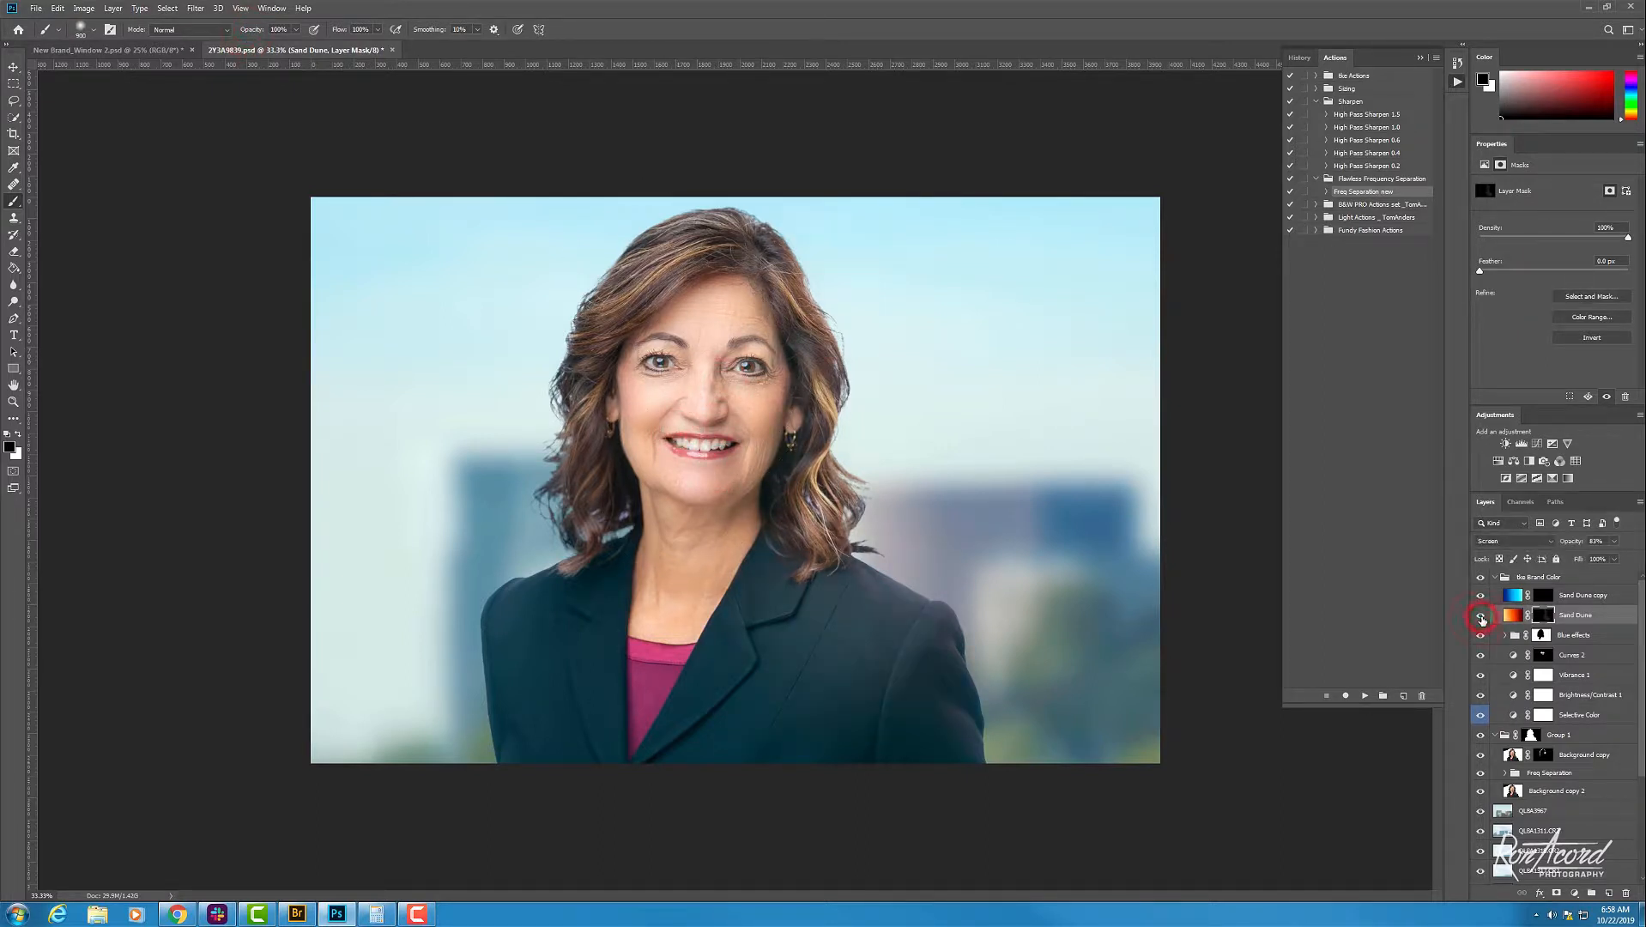
Step: Paint white at 1% brush opacity on the Sand Dune copy layer mask over the jacket on the image's left side
click(1542, 595)
click(19, 433)
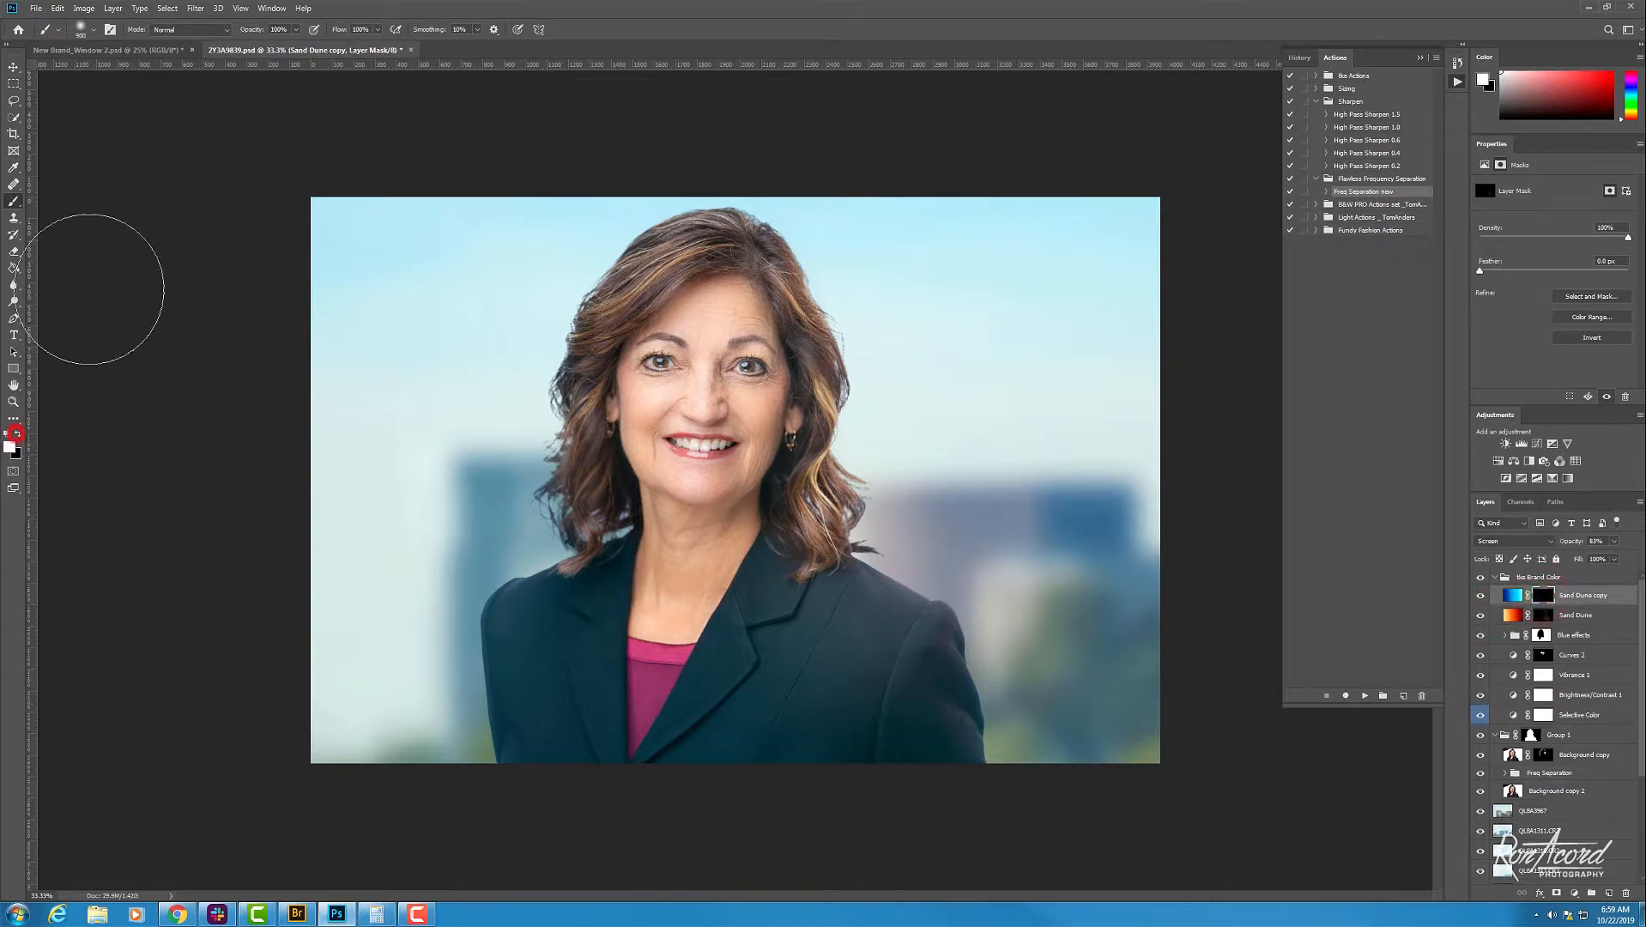
key(bracketright)
mouse_move(591, 698)
mouse_down()
mouse_move(566, 570)
mouse_move(551, 606)
mouse_move(572, 622)
mouse_up()
click(569, 596)
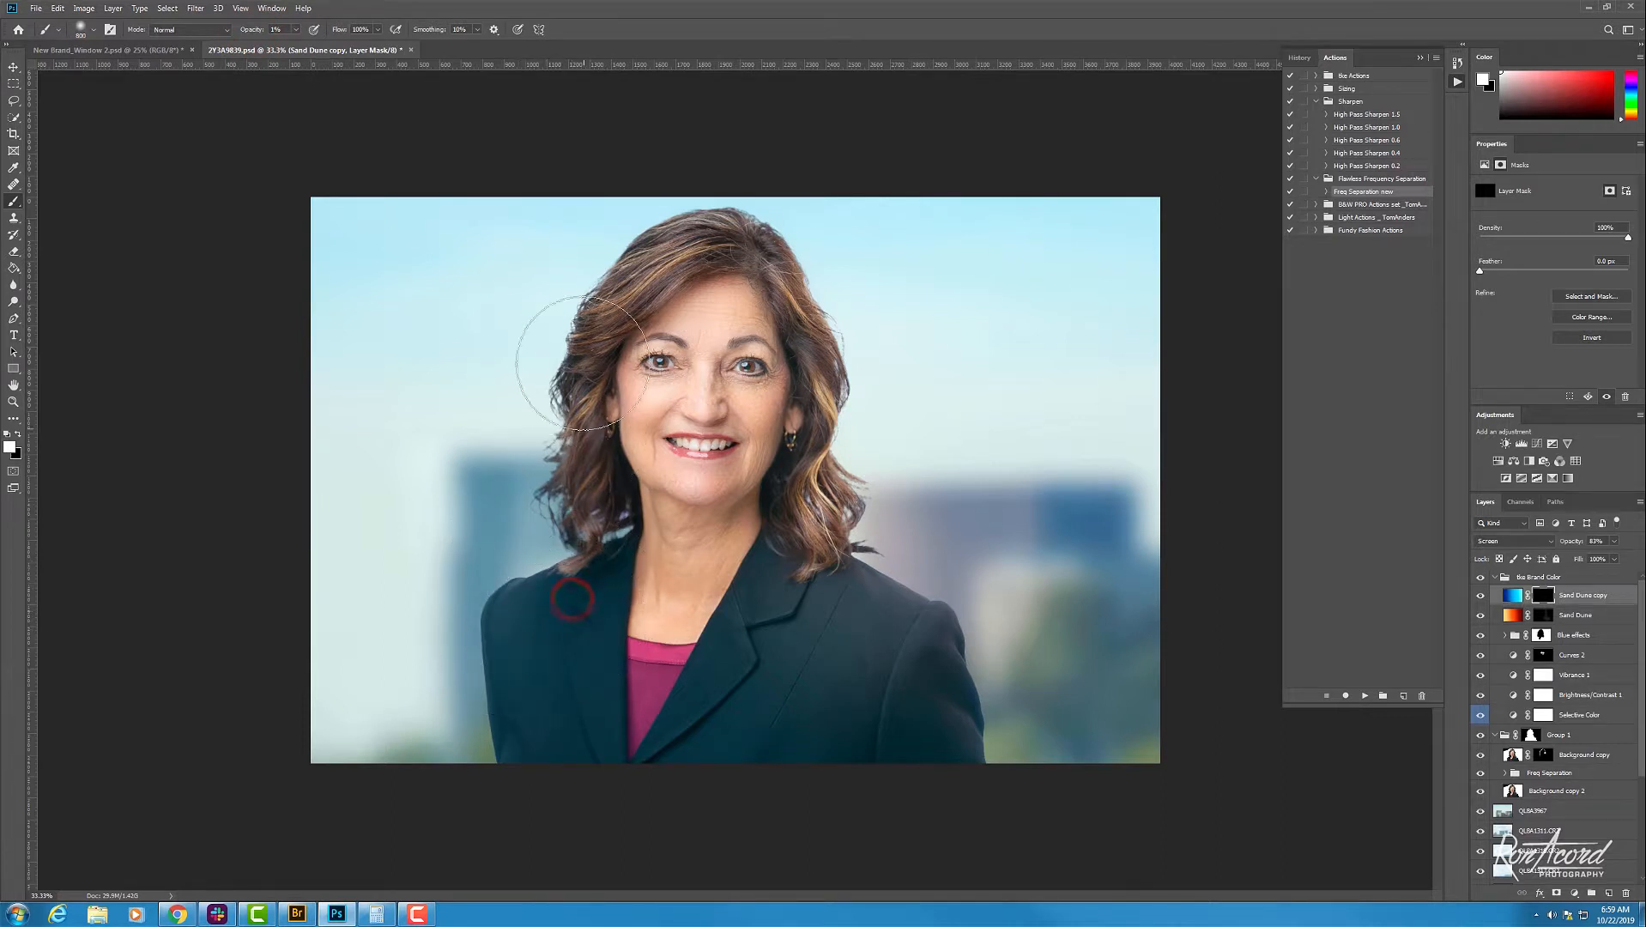
key(bracketleft)
key(bracketleft)
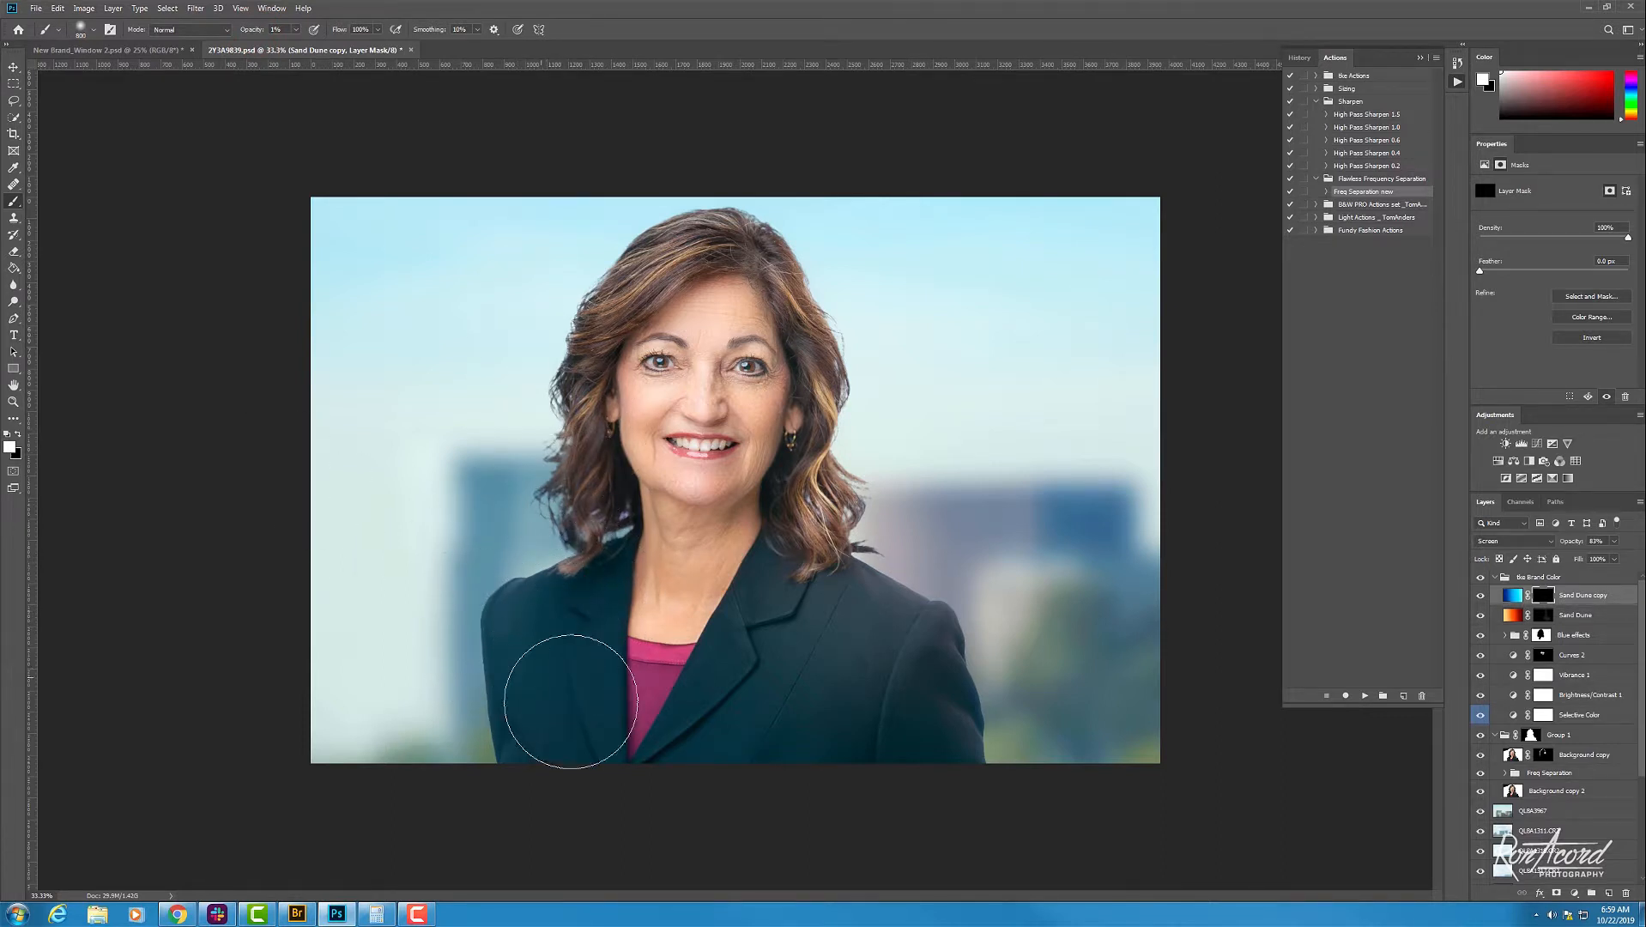
click(579, 684)
Step: Dab white at 1% brush opacity on the Sand Dune layer mask over the sleeve on the image's right side and compare the layer off and on
click(1562, 614)
key(bracketleft)
click(958, 673)
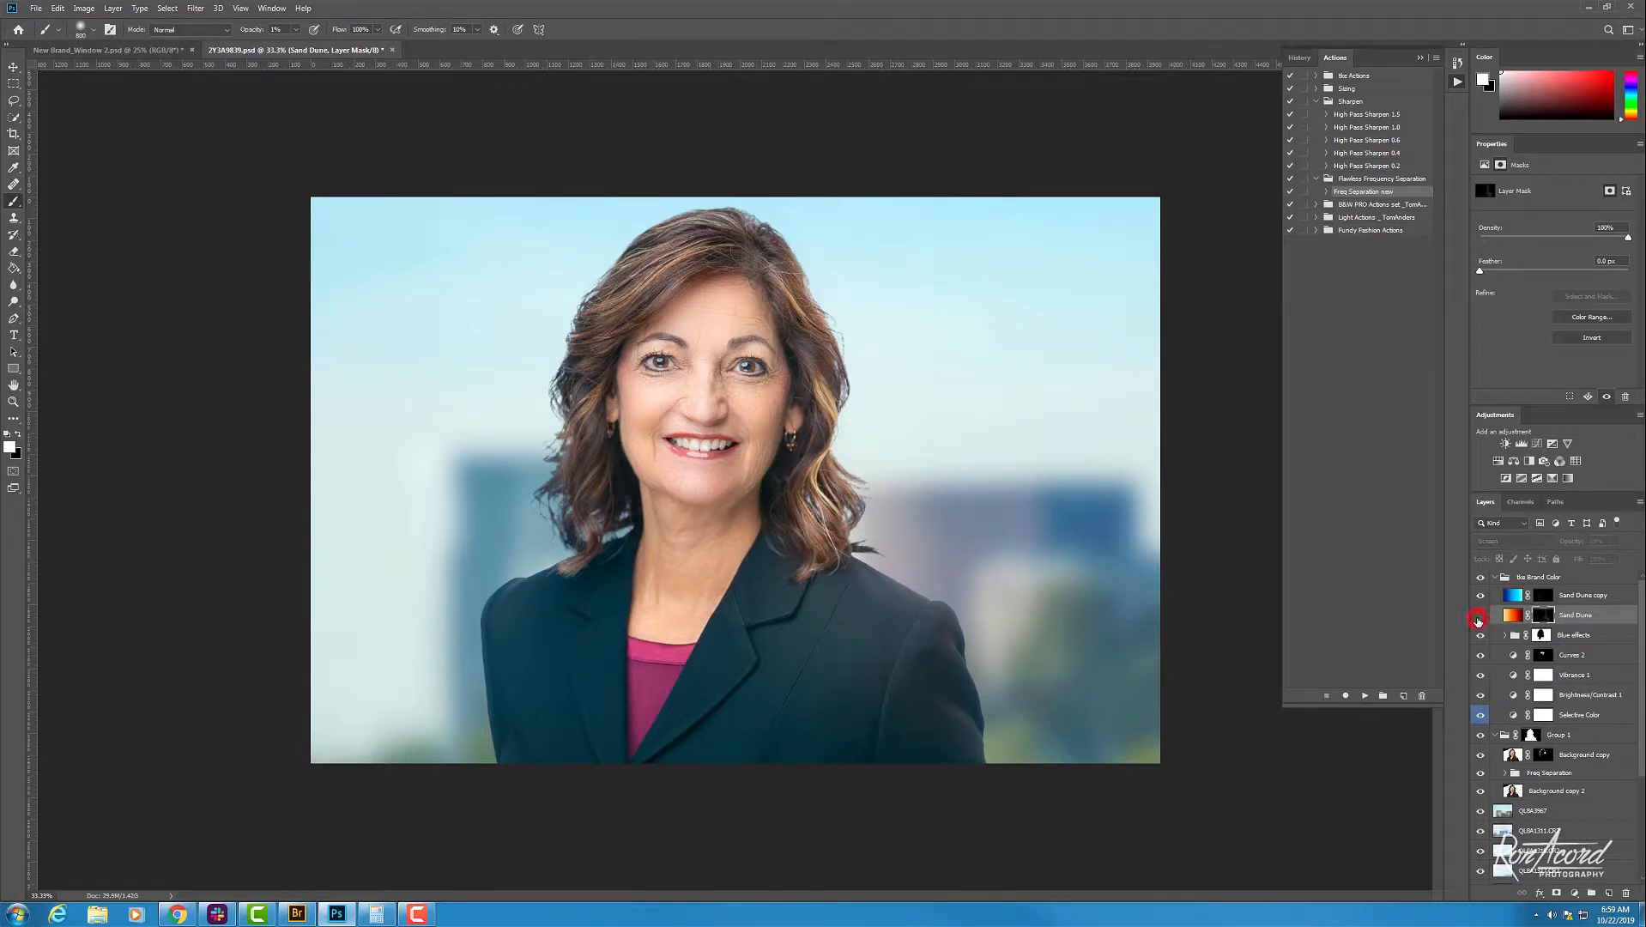
click(1480, 614)
click(1479, 614)
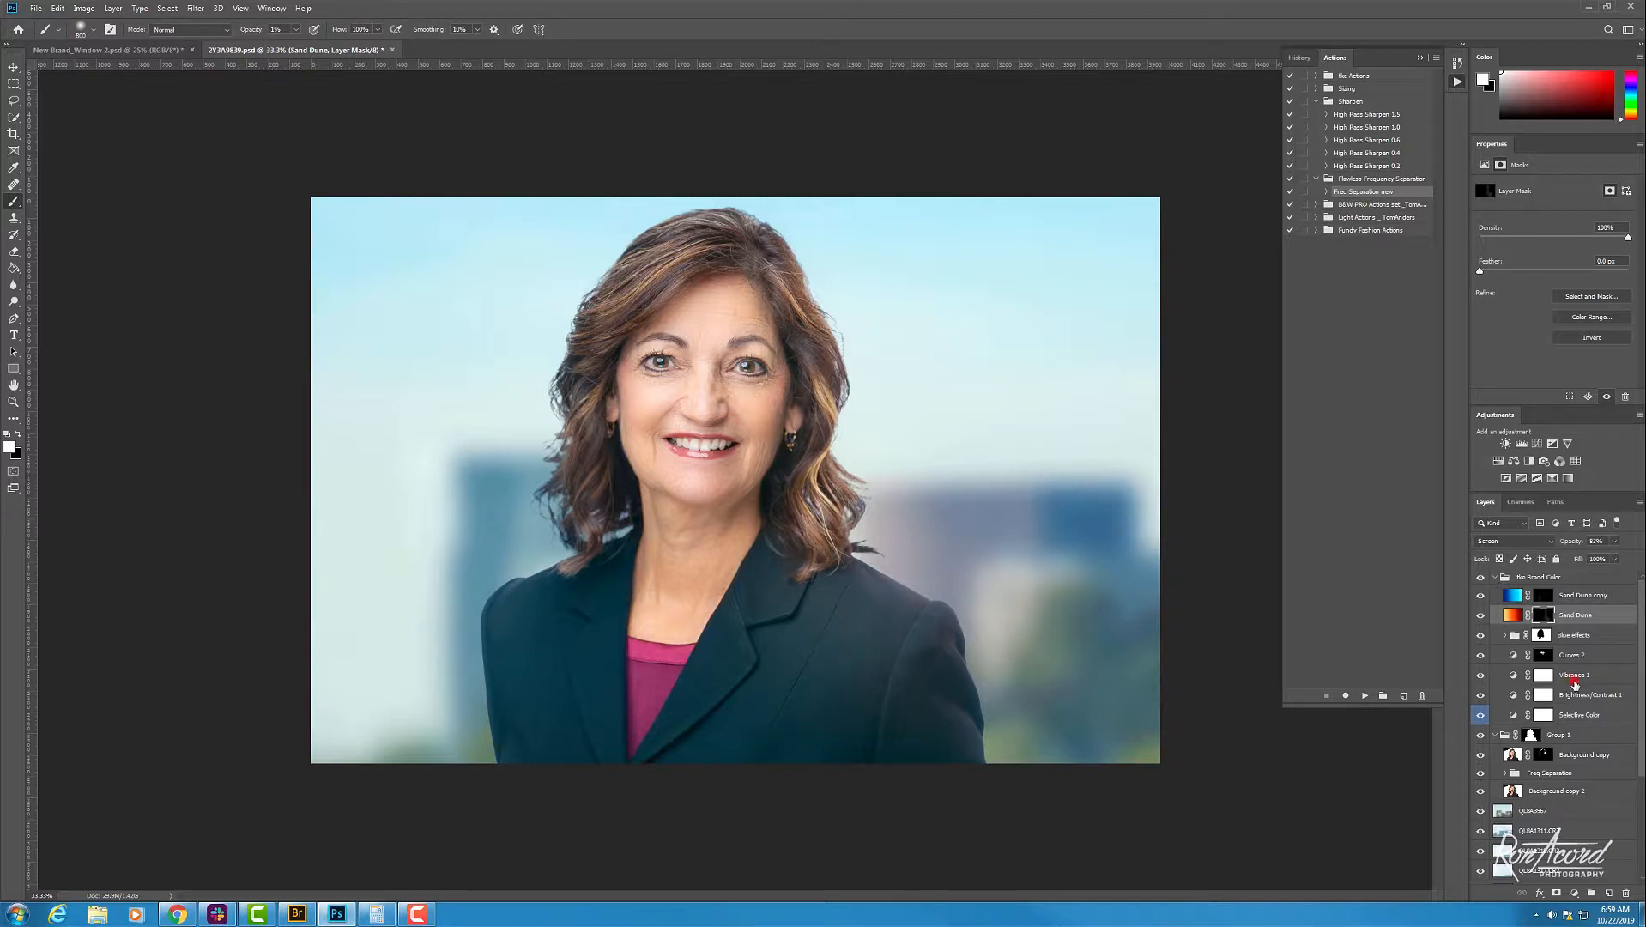
Step: Review the Vibrance 1, Brightness/Contrast 1 and Selective Color adjustments, compare Selective Color off and on, and collapse the brand color group
click(1575, 681)
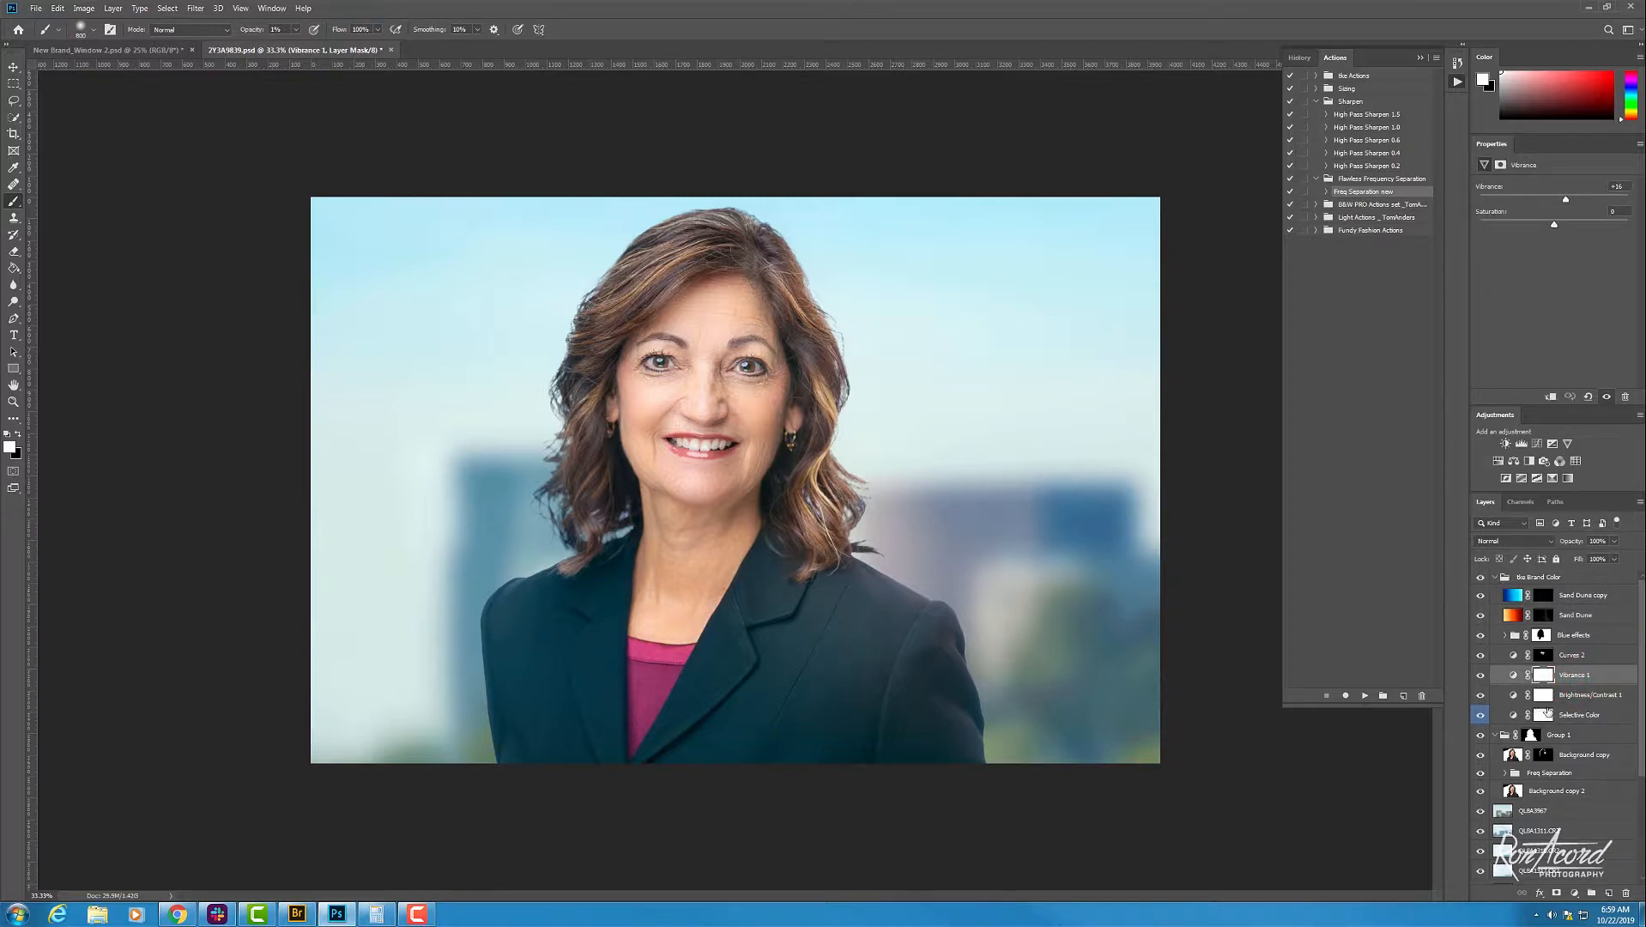
click(1582, 696)
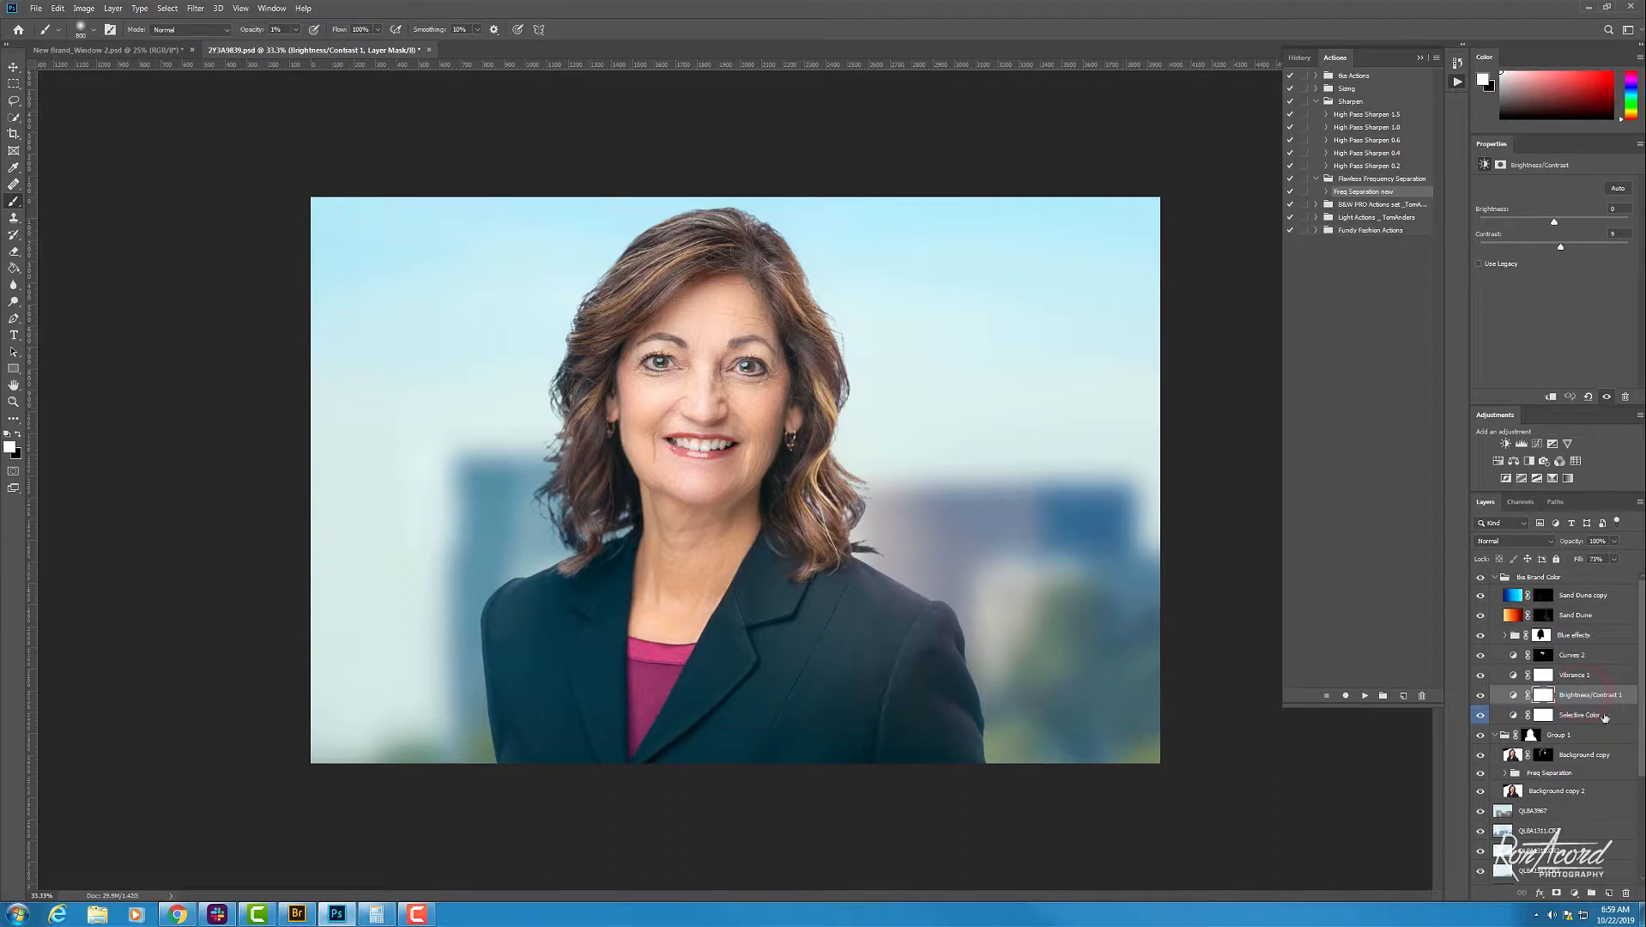
click(1583, 716)
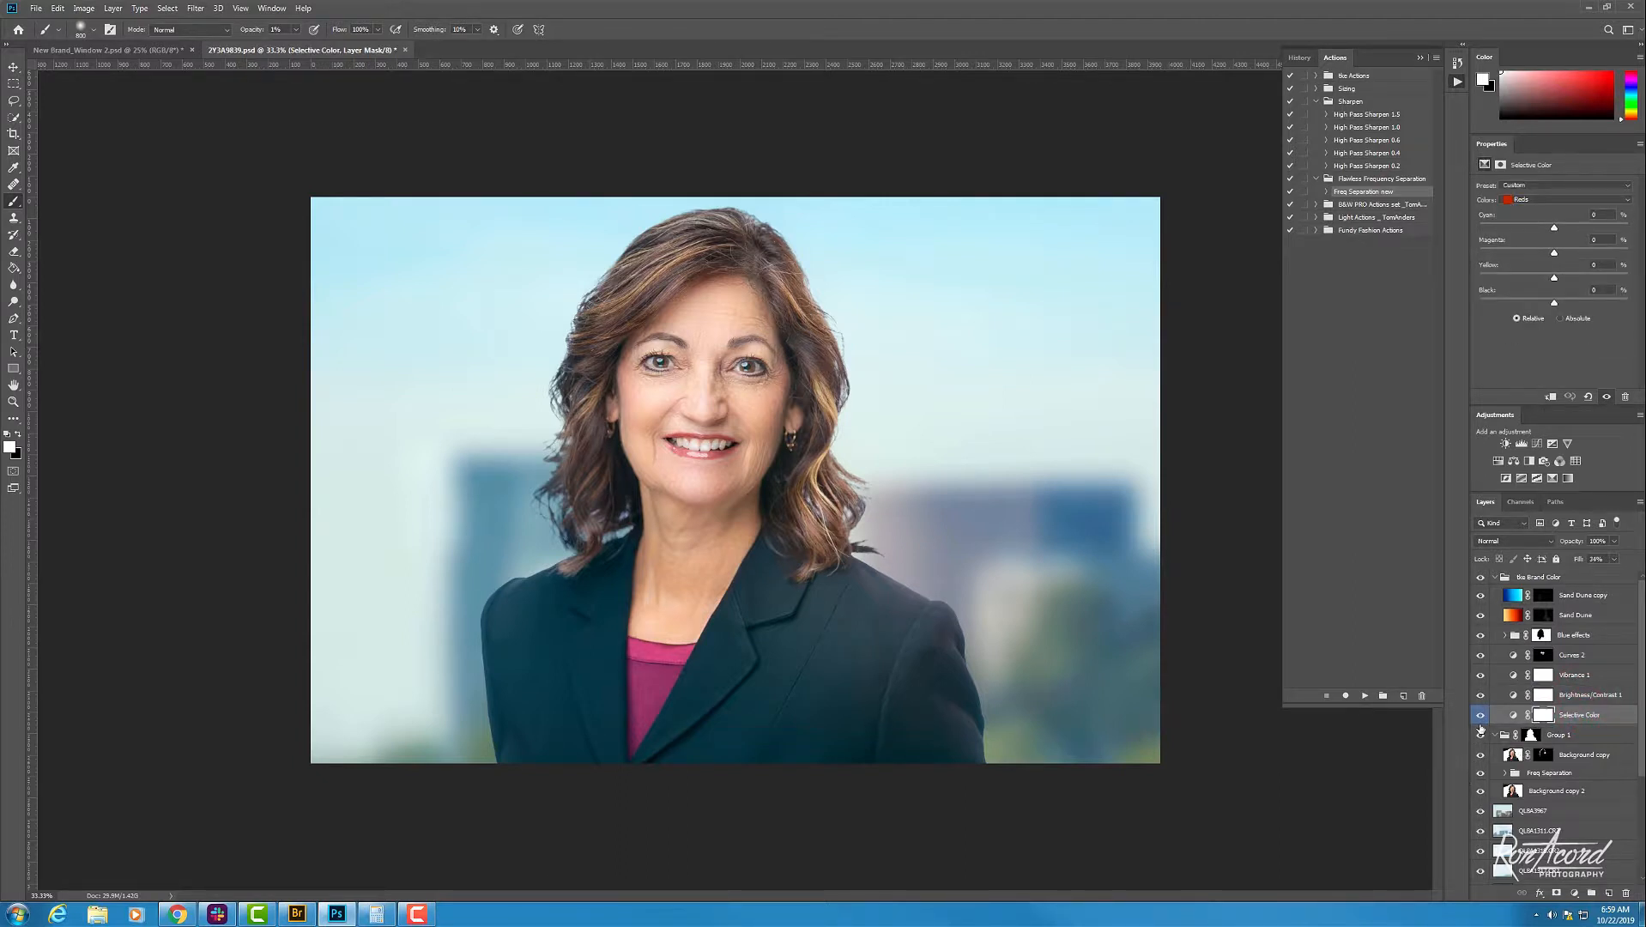
click(1480, 716)
click(1481, 716)
click(1480, 716)
click(1495, 578)
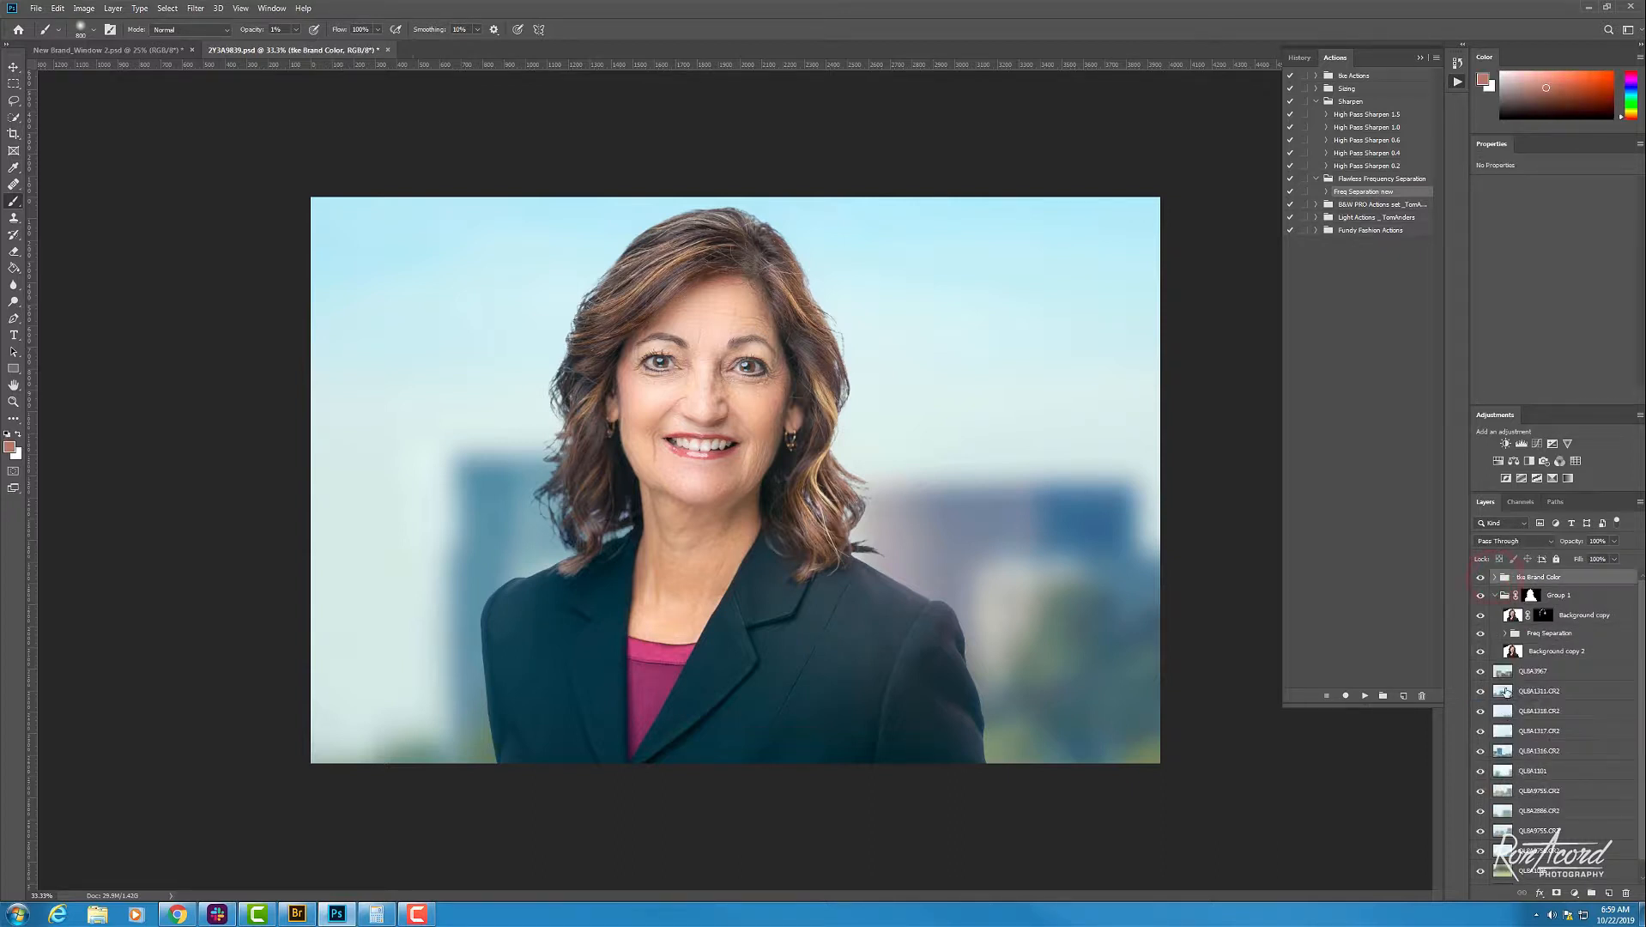
Step: Examine the facial skin texture up close with the Healing Brush active on the High Freq_Texture layer of the Freq Separation group
key(ctrl+plus)
key(ctrl+plus)
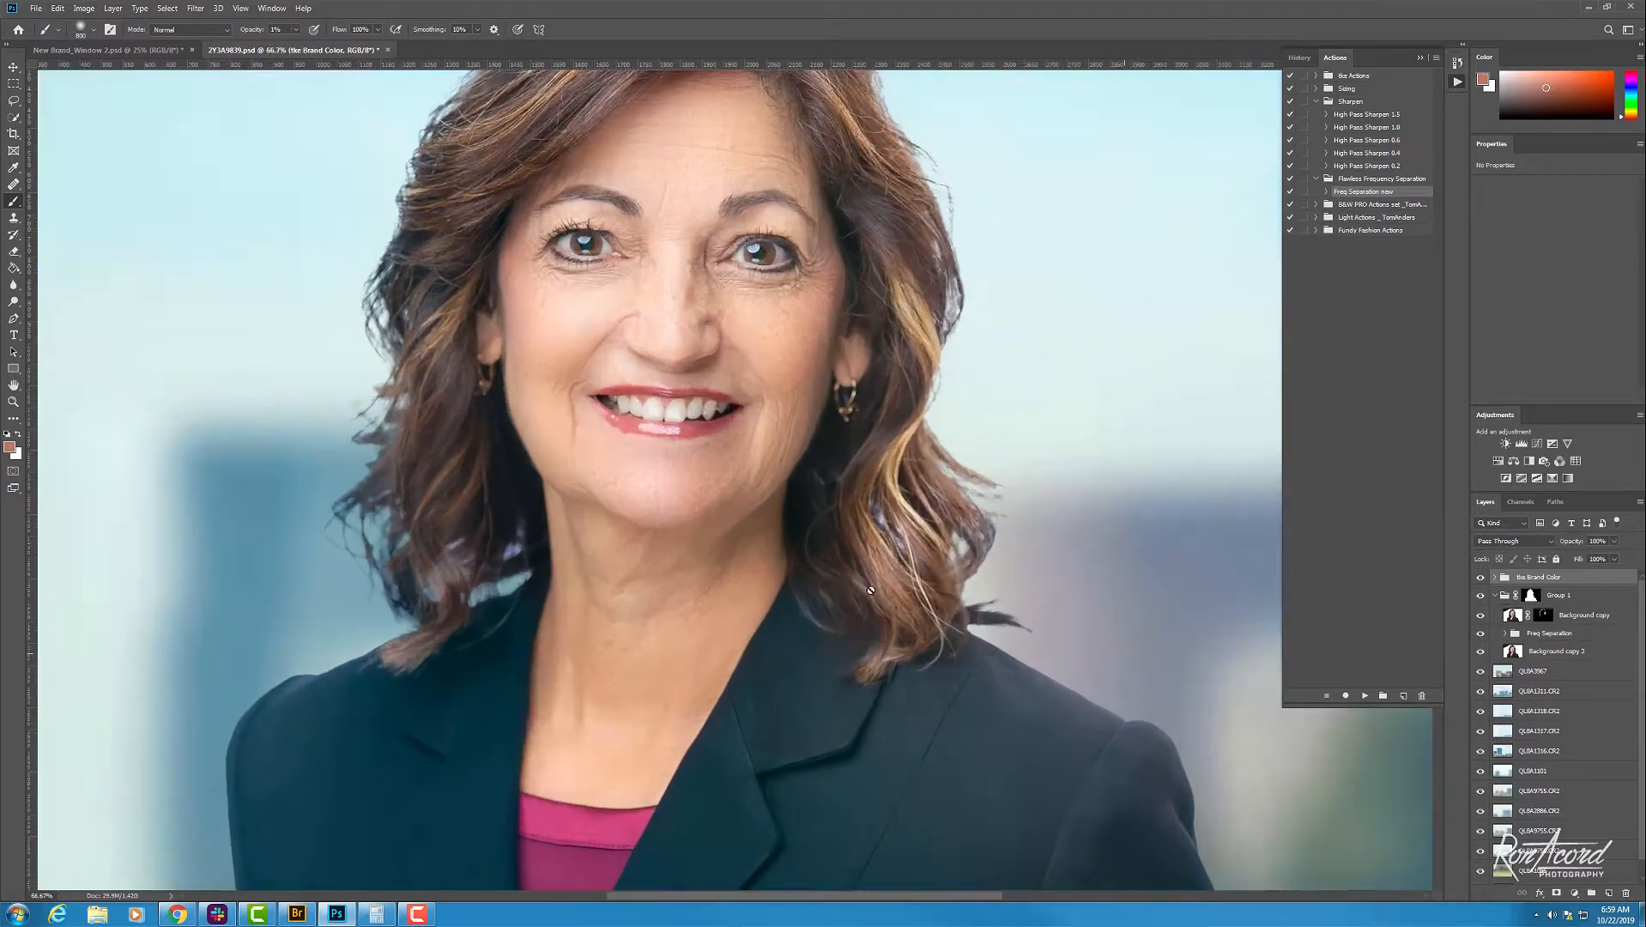
drag(799, 461, 870, 577)
key(ctrl+plus)
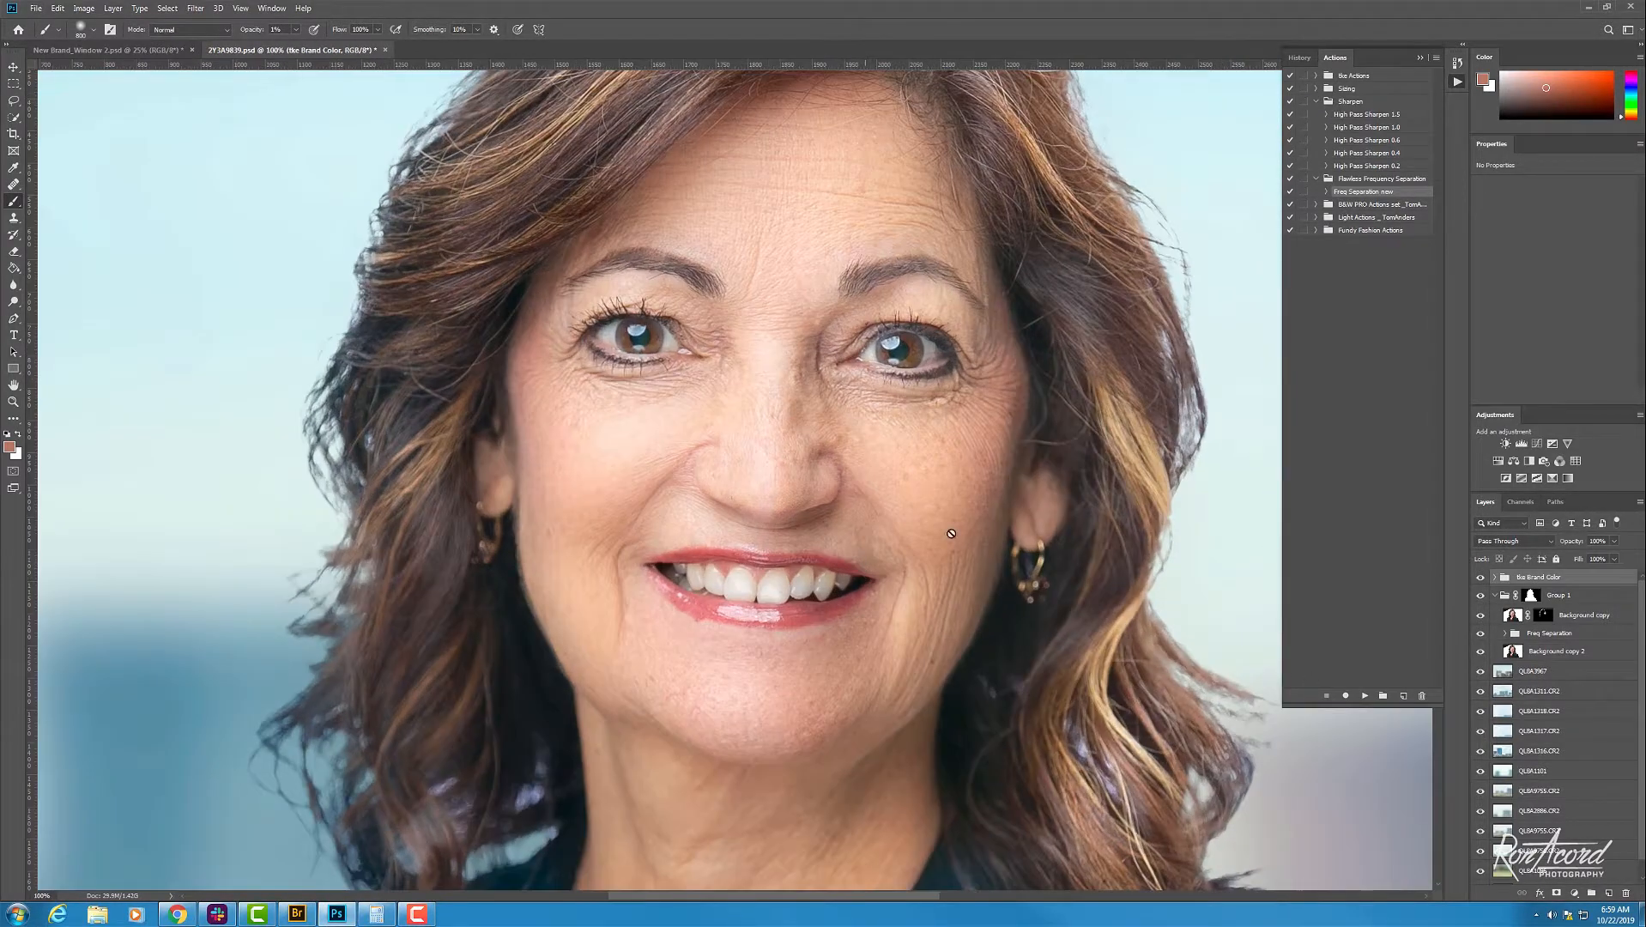
click(1544, 635)
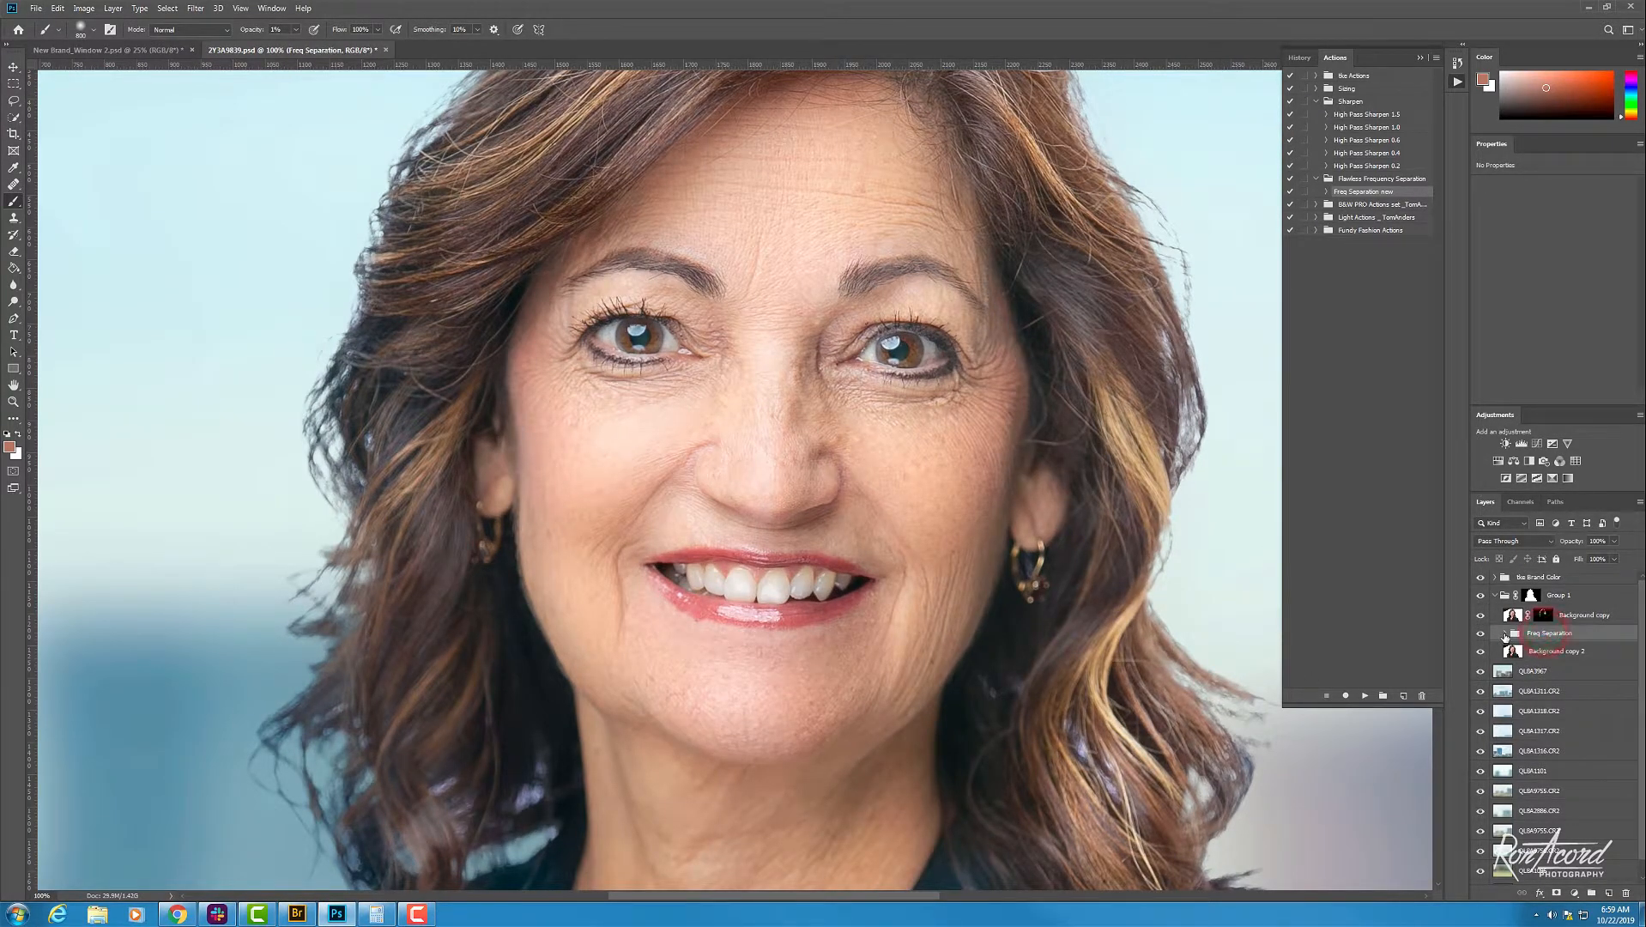
click(1504, 634)
click(1546, 654)
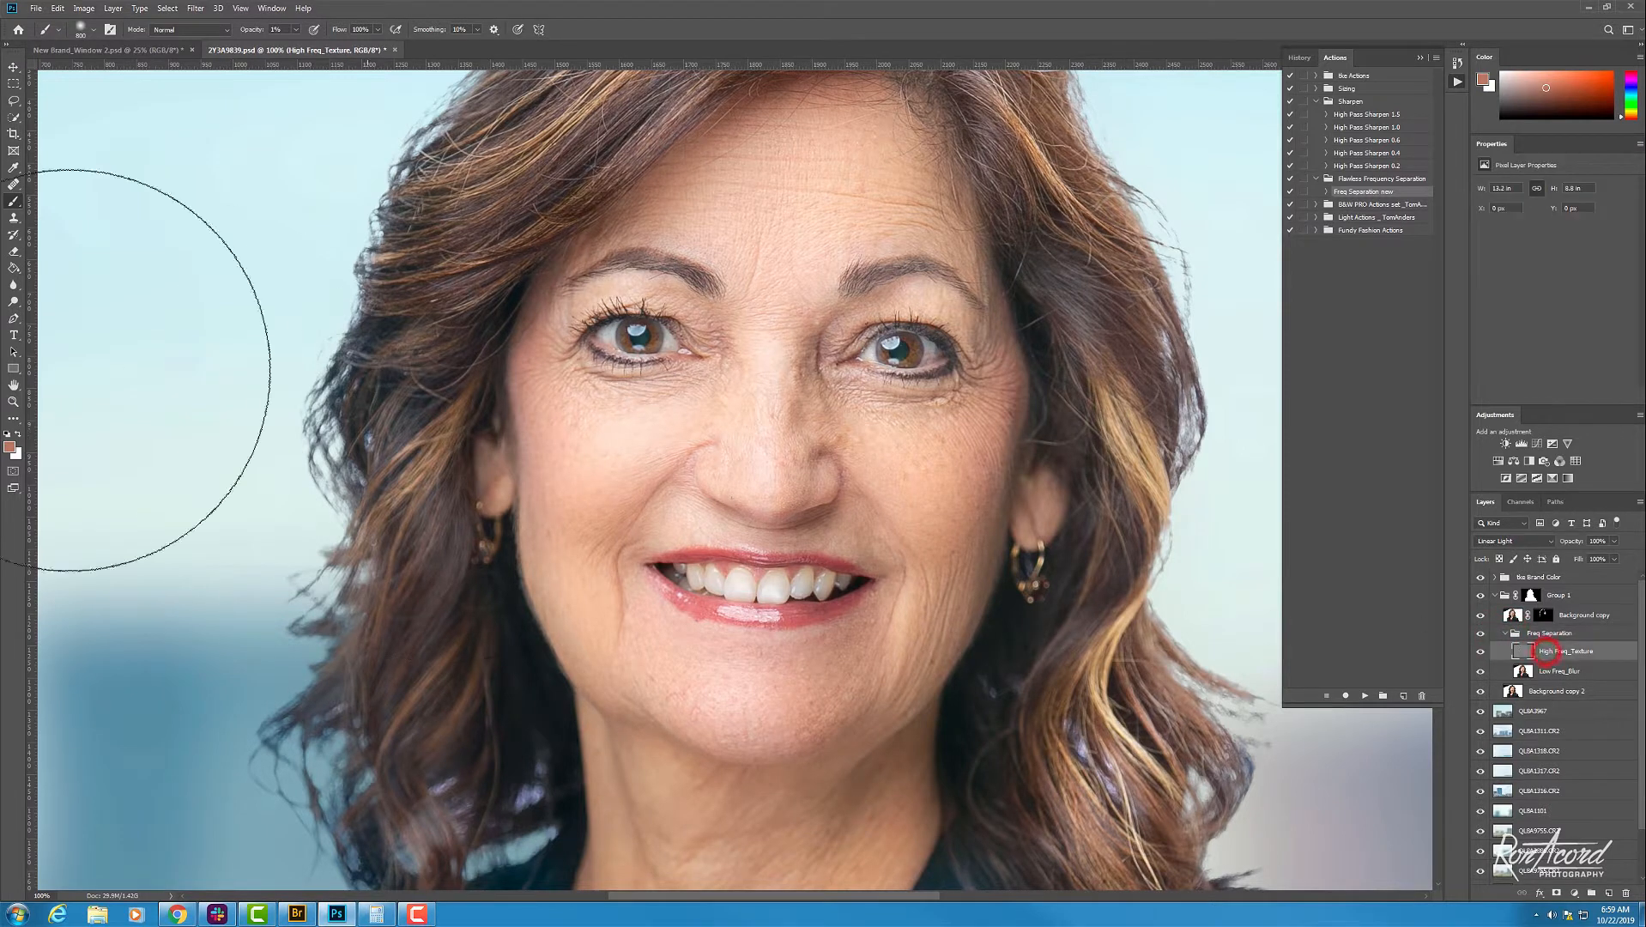
click(13, 186)
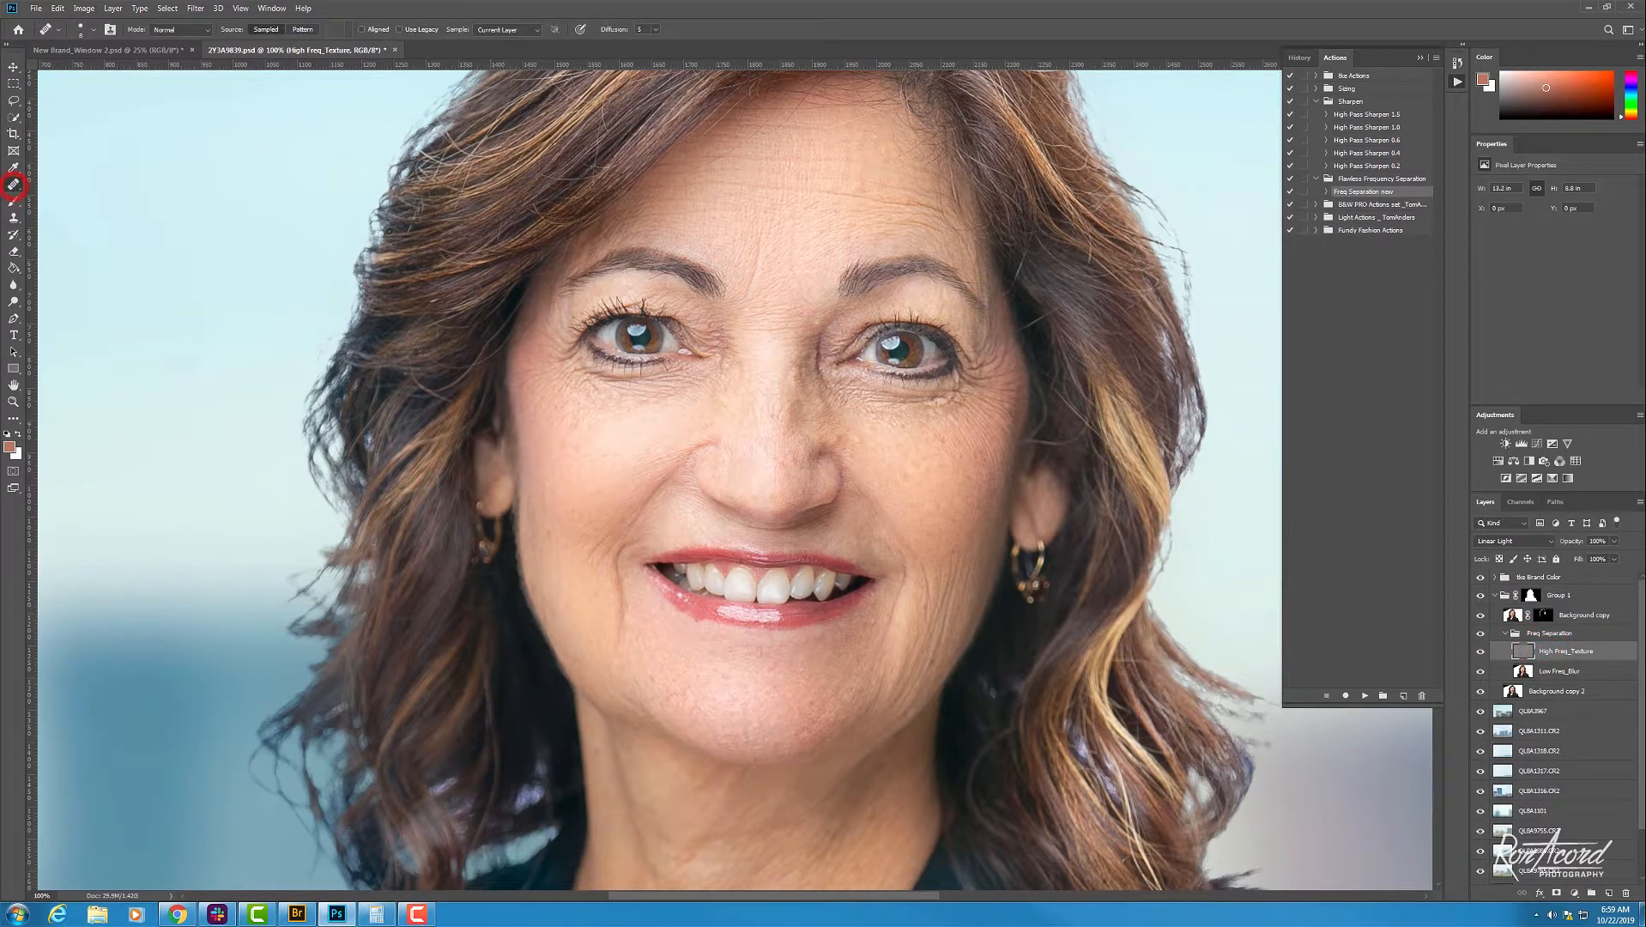
click(17, 187)
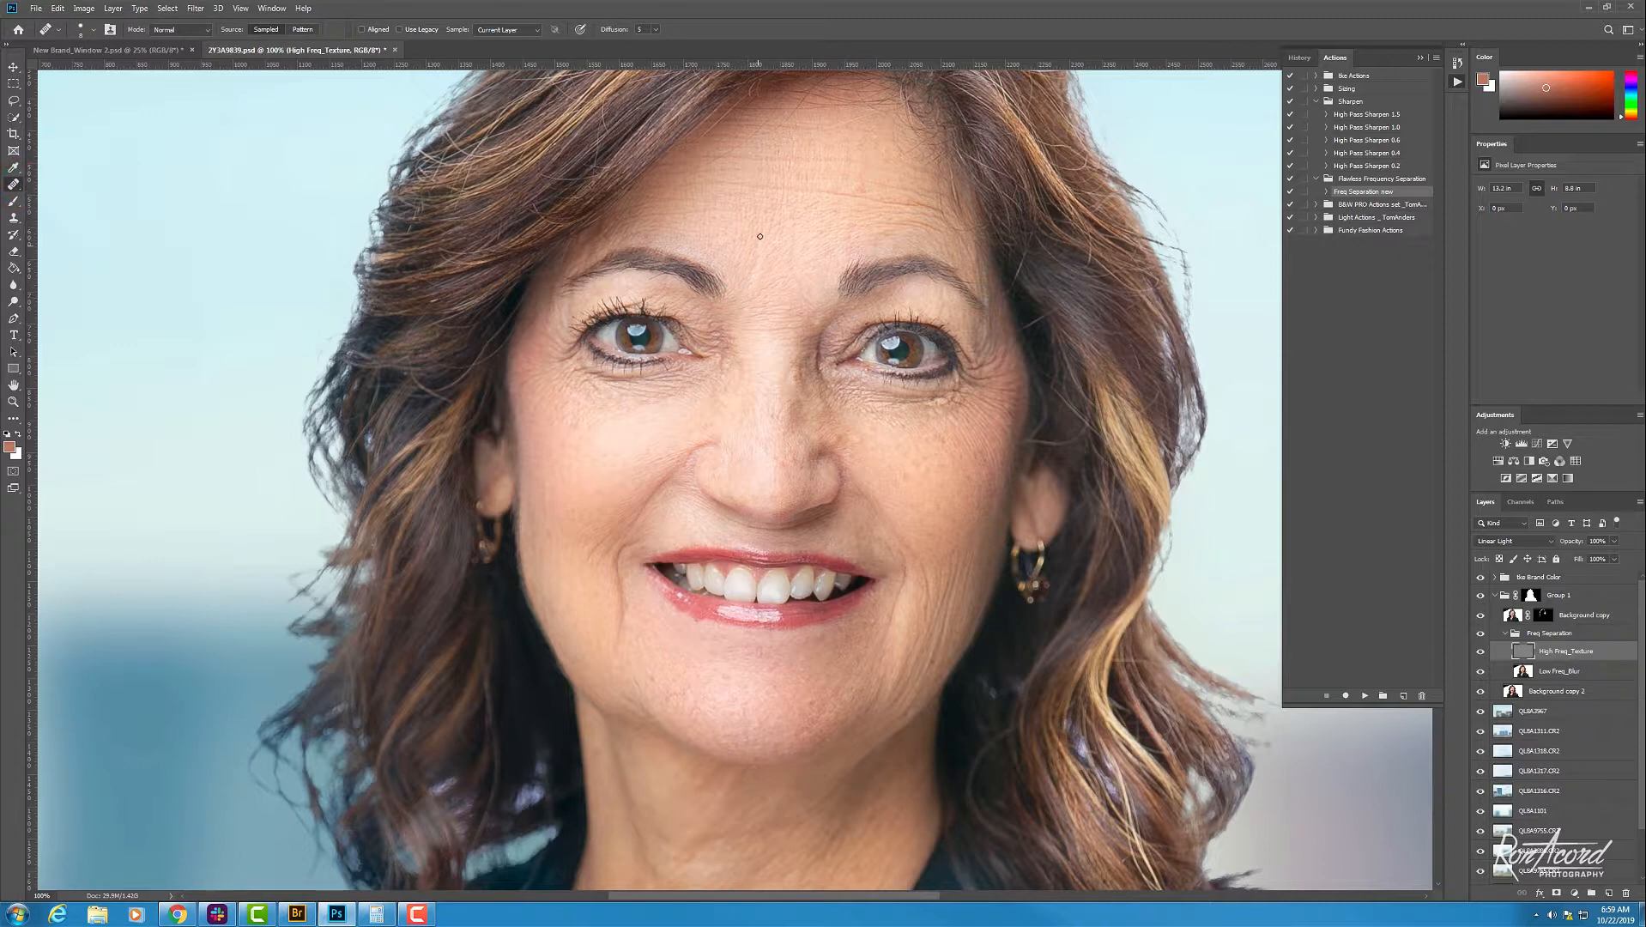
drag(669, 172, 708, 162)
mouse_move(772, 173)
mouse_down()
mouse_move(757, 203)
mouse_move(727, 178)
mouse_up()
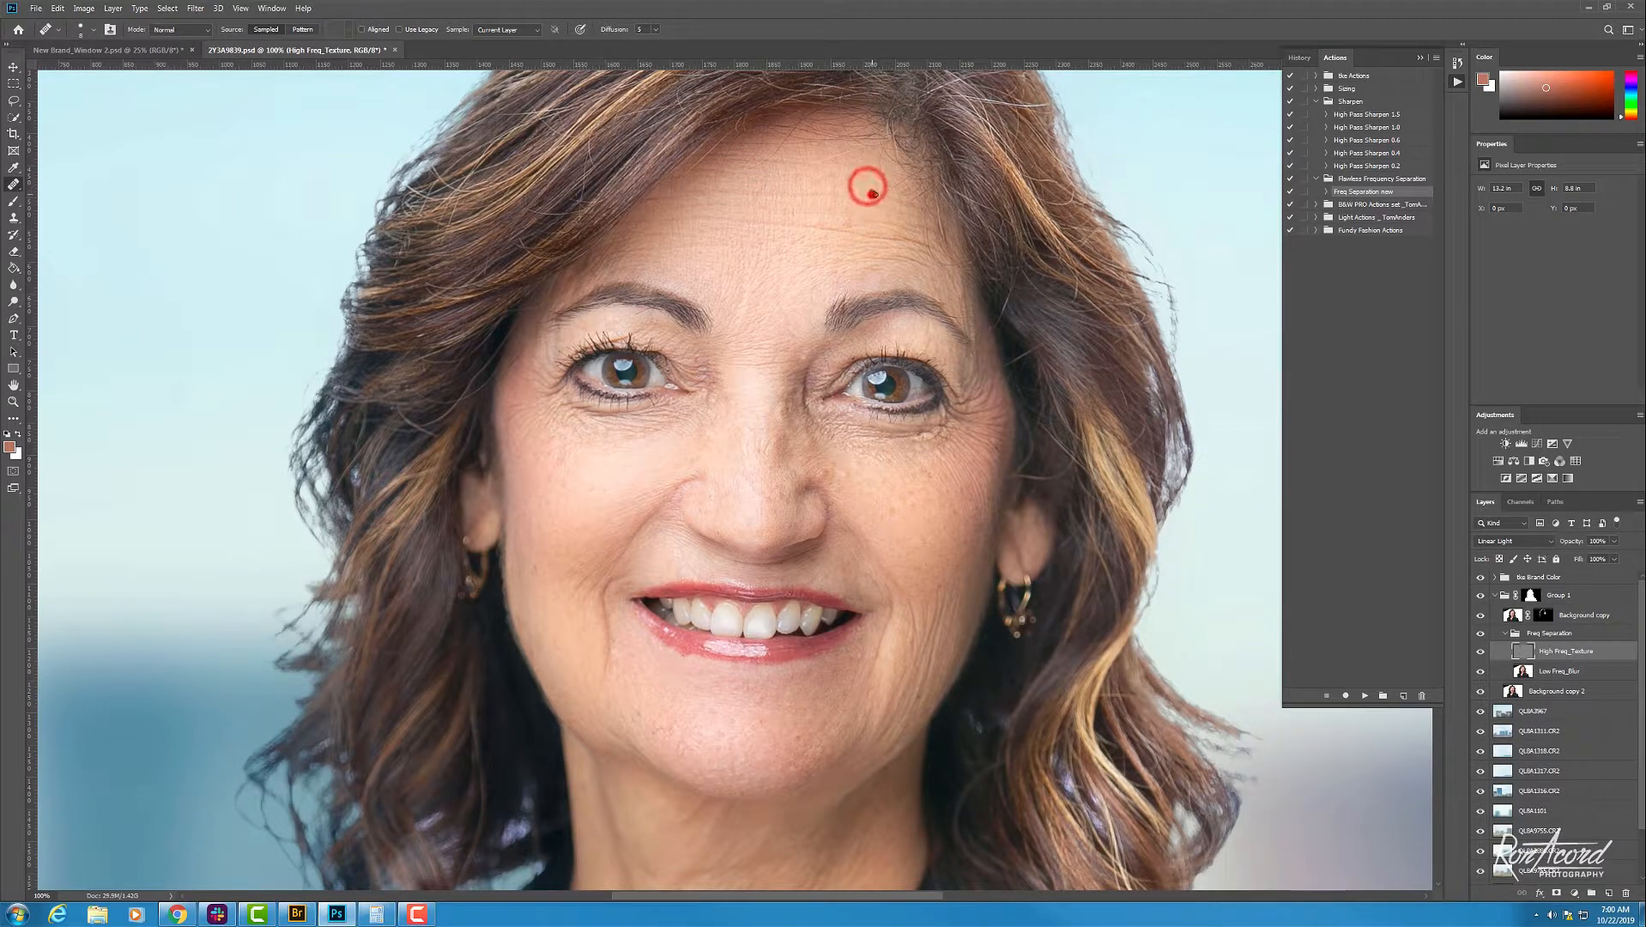
drag(892, 394, 919, 370)
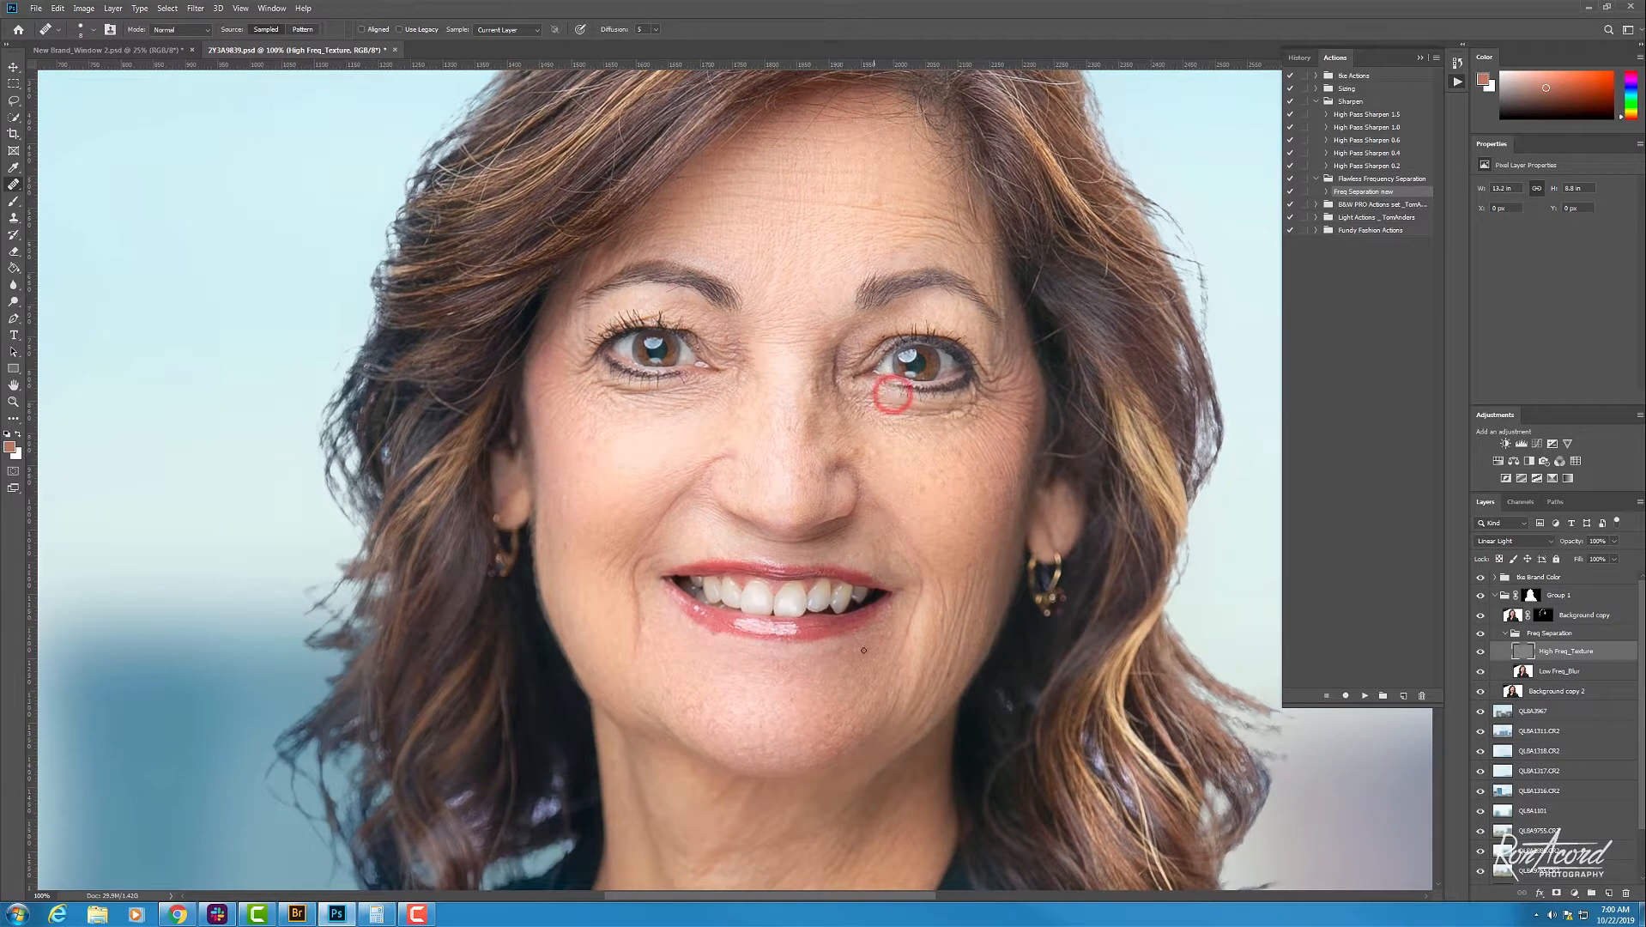
Step: Duplicate the Freq Separation group and merge the copy into a single layer
key(ctrl+minus)
key(ctrl+minus)
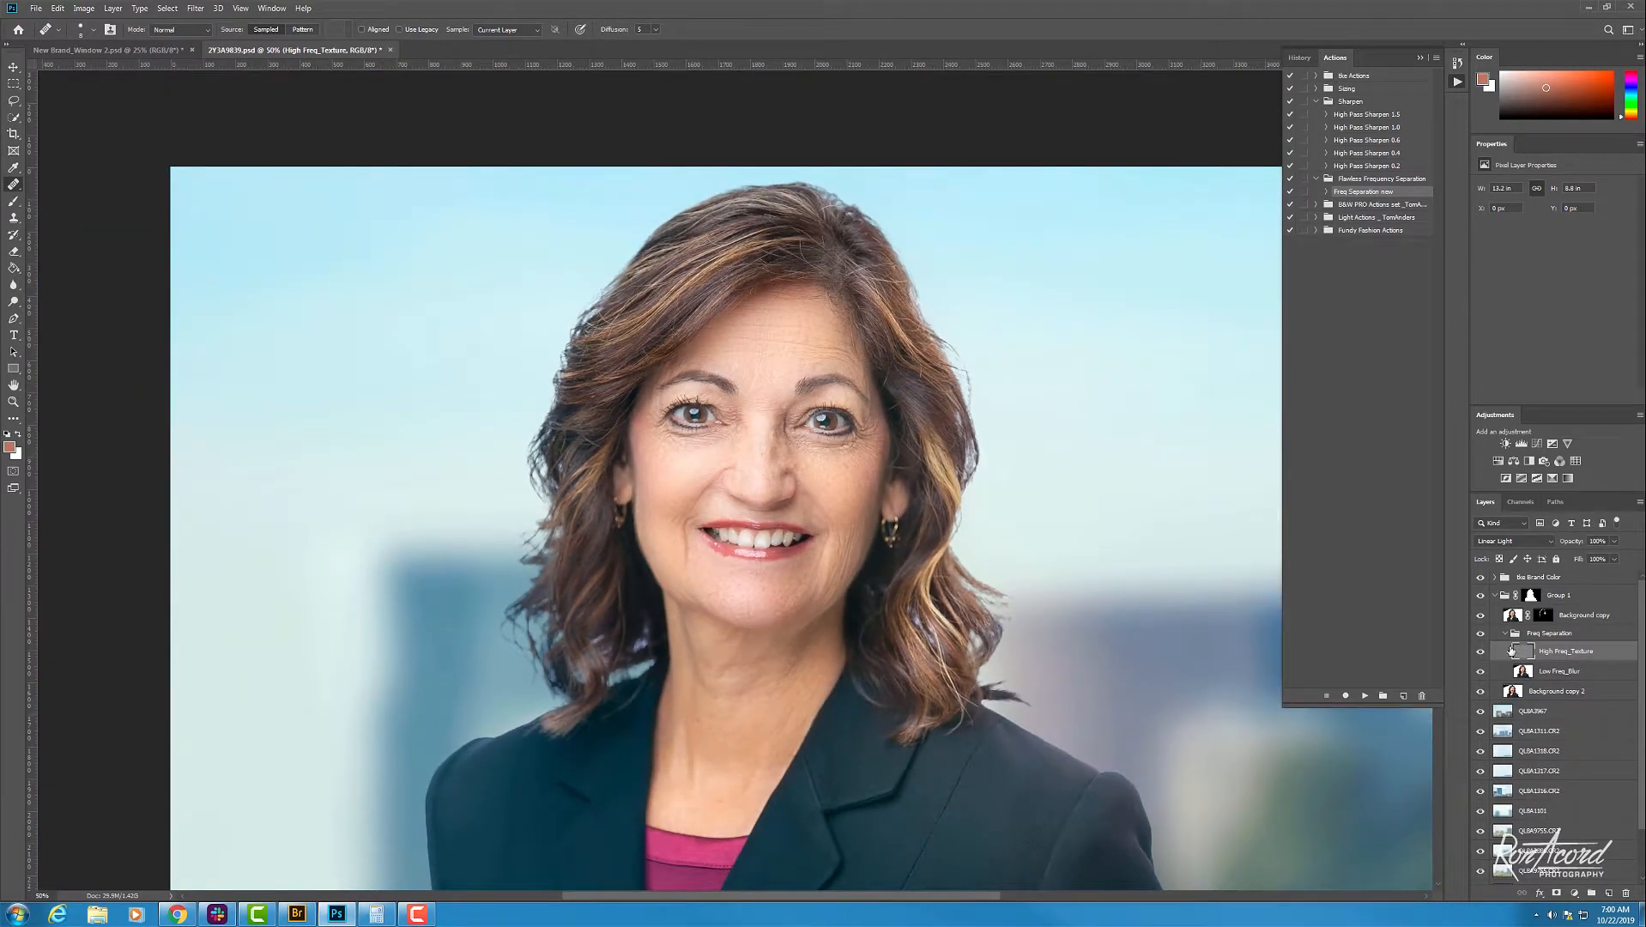
click(1504, 633)
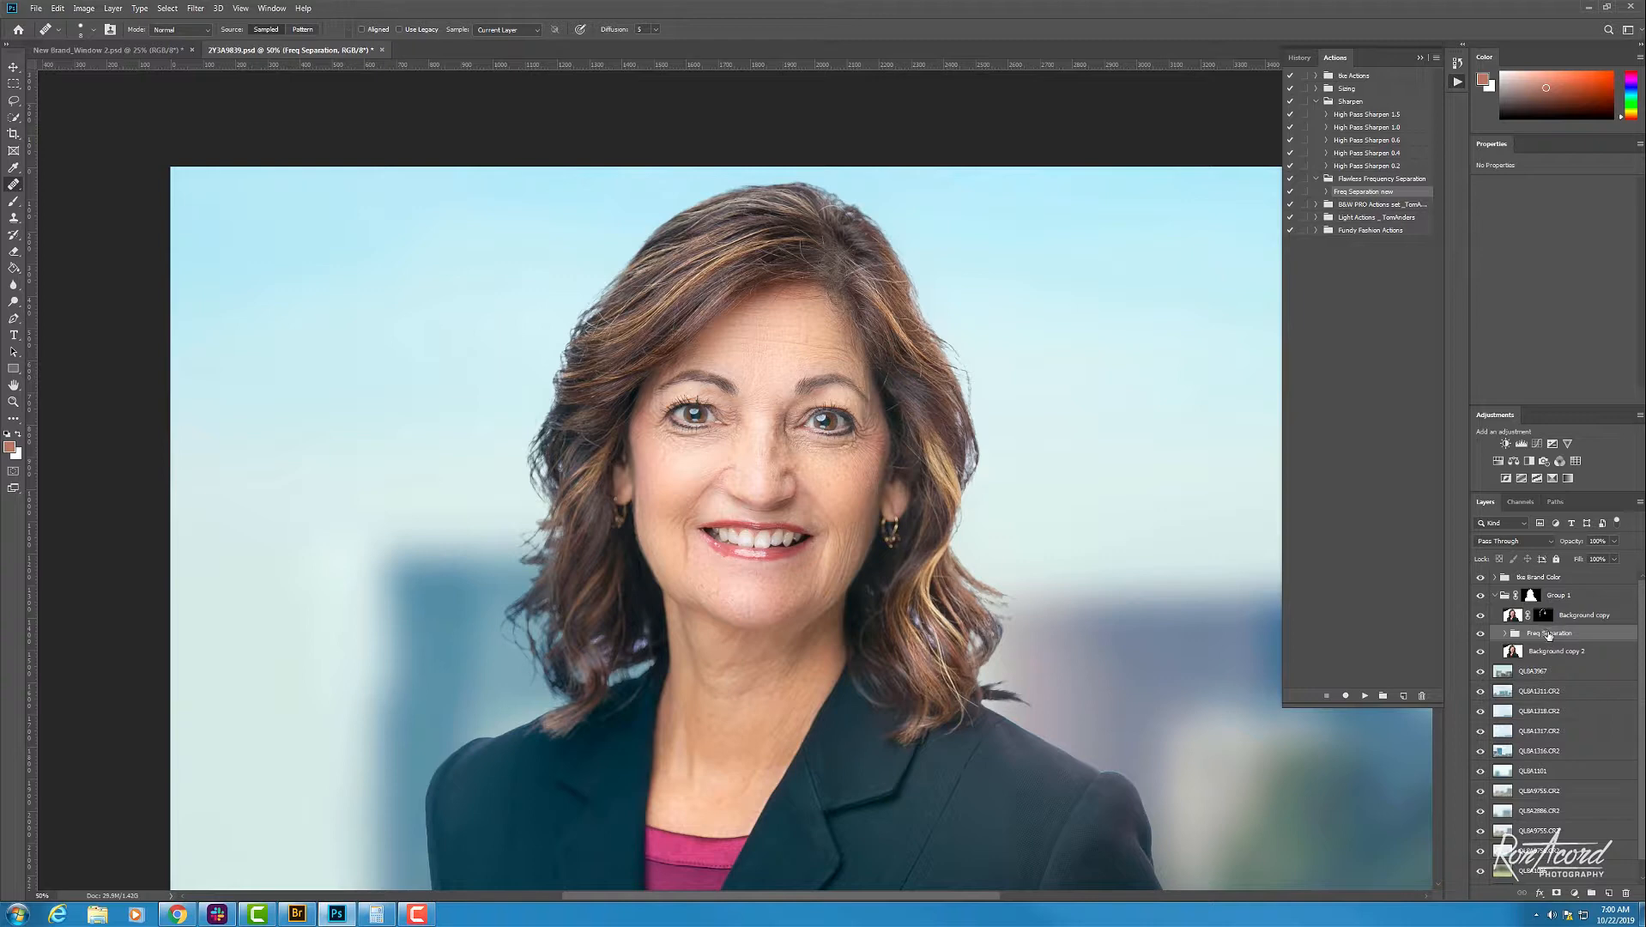
right_click(1548, 635)
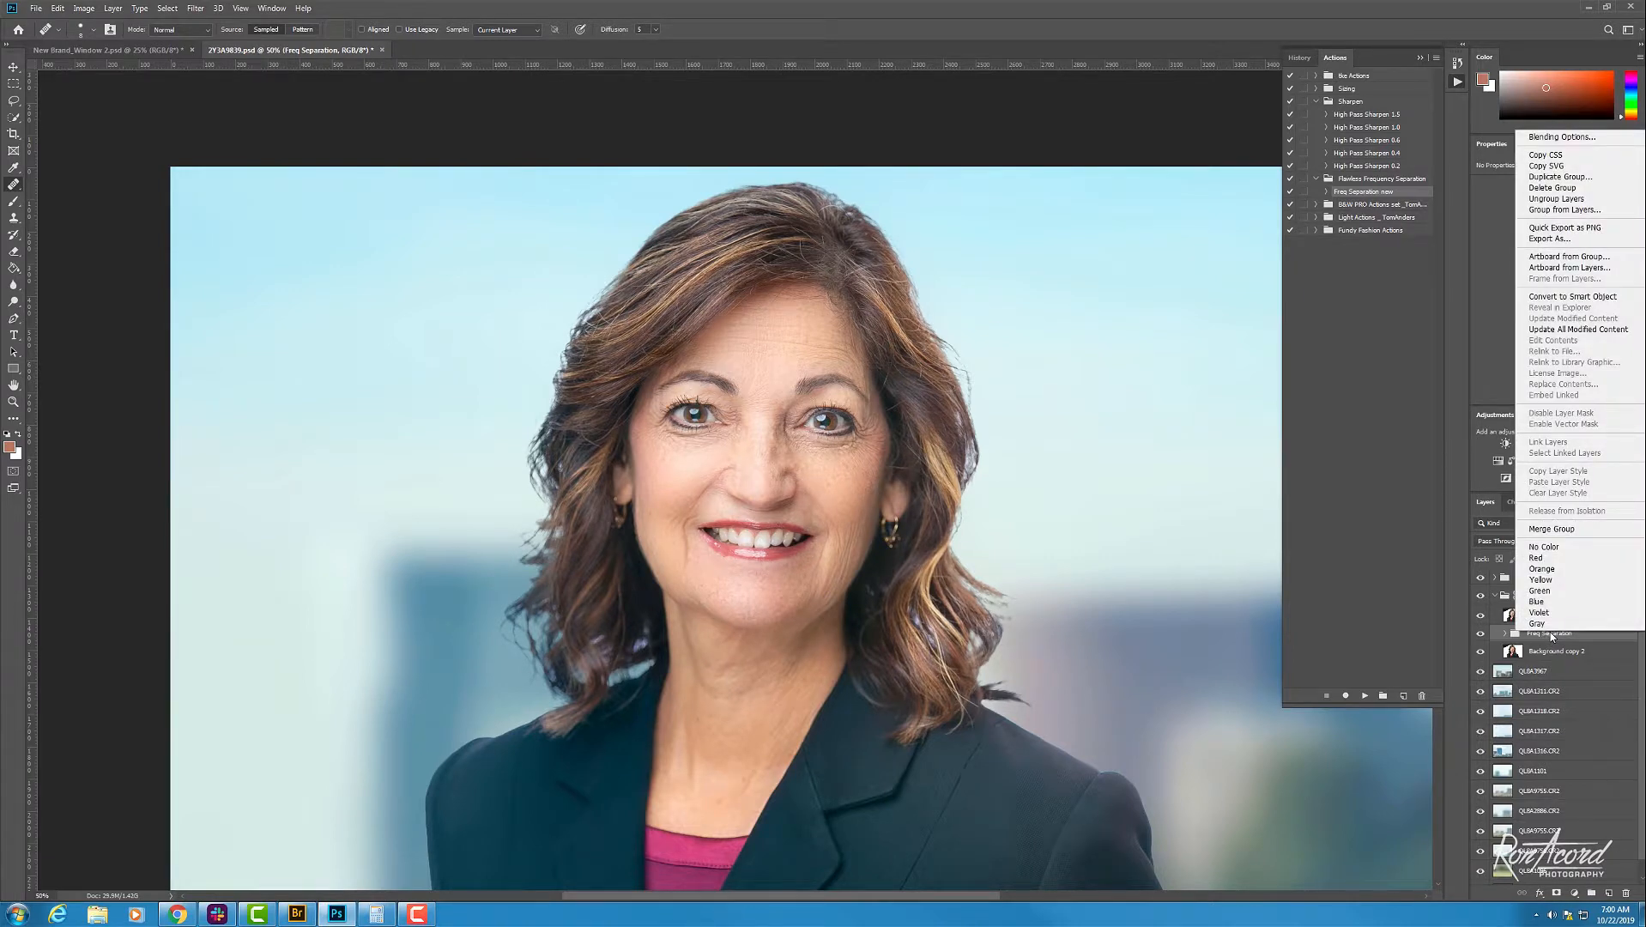
click(1565, 178)
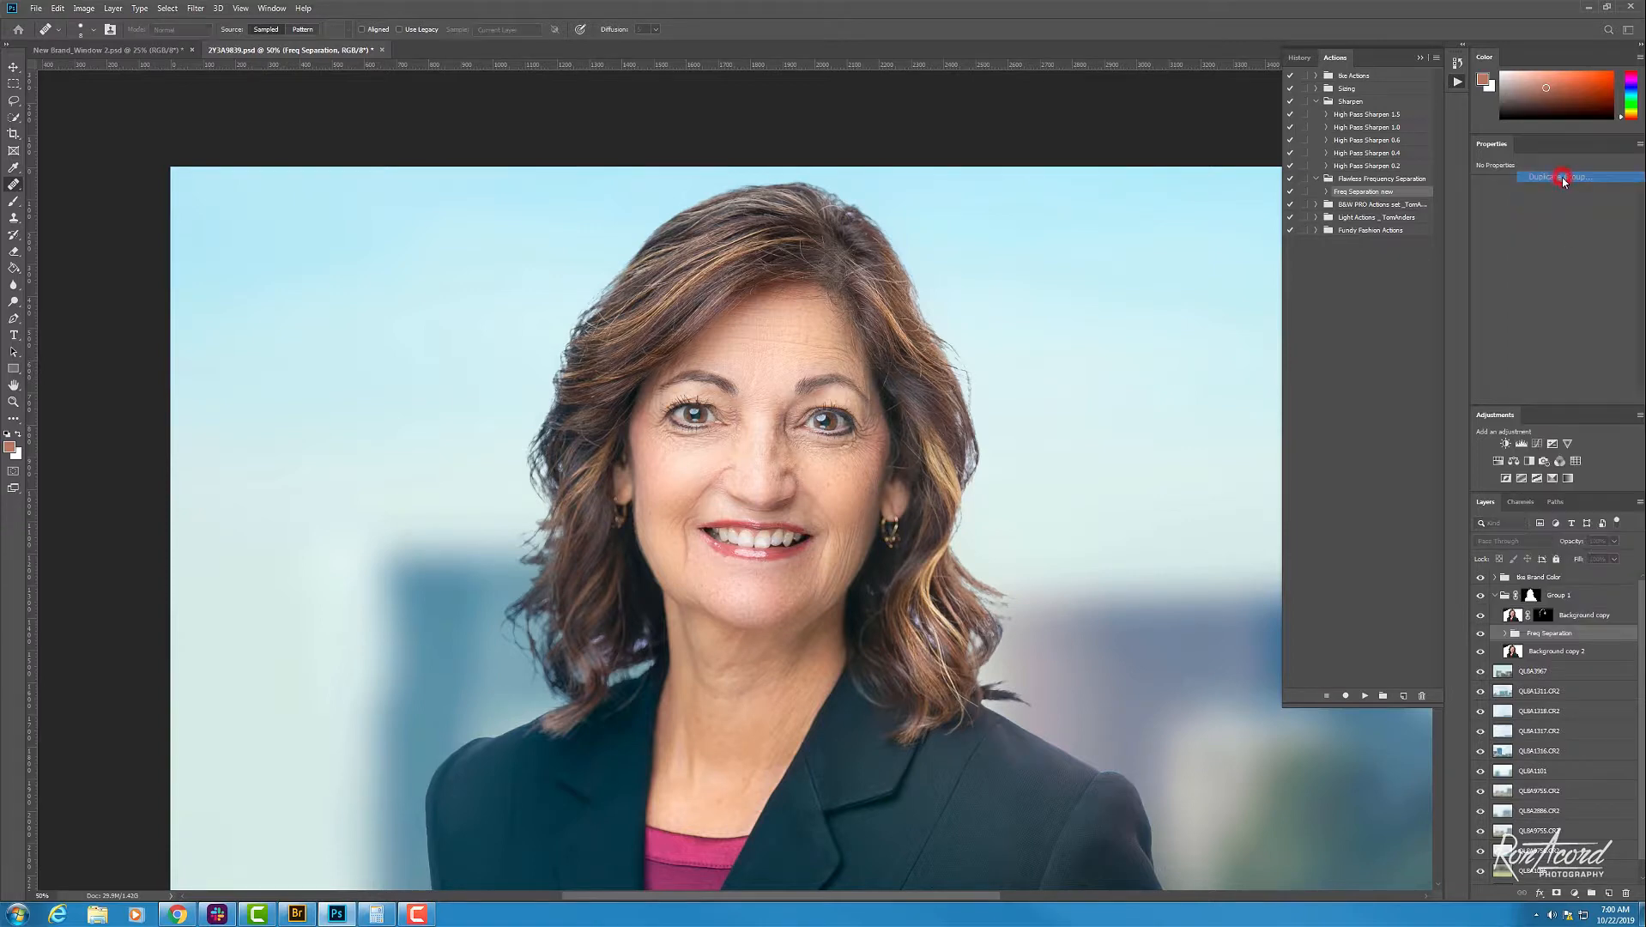
click(930, 267)
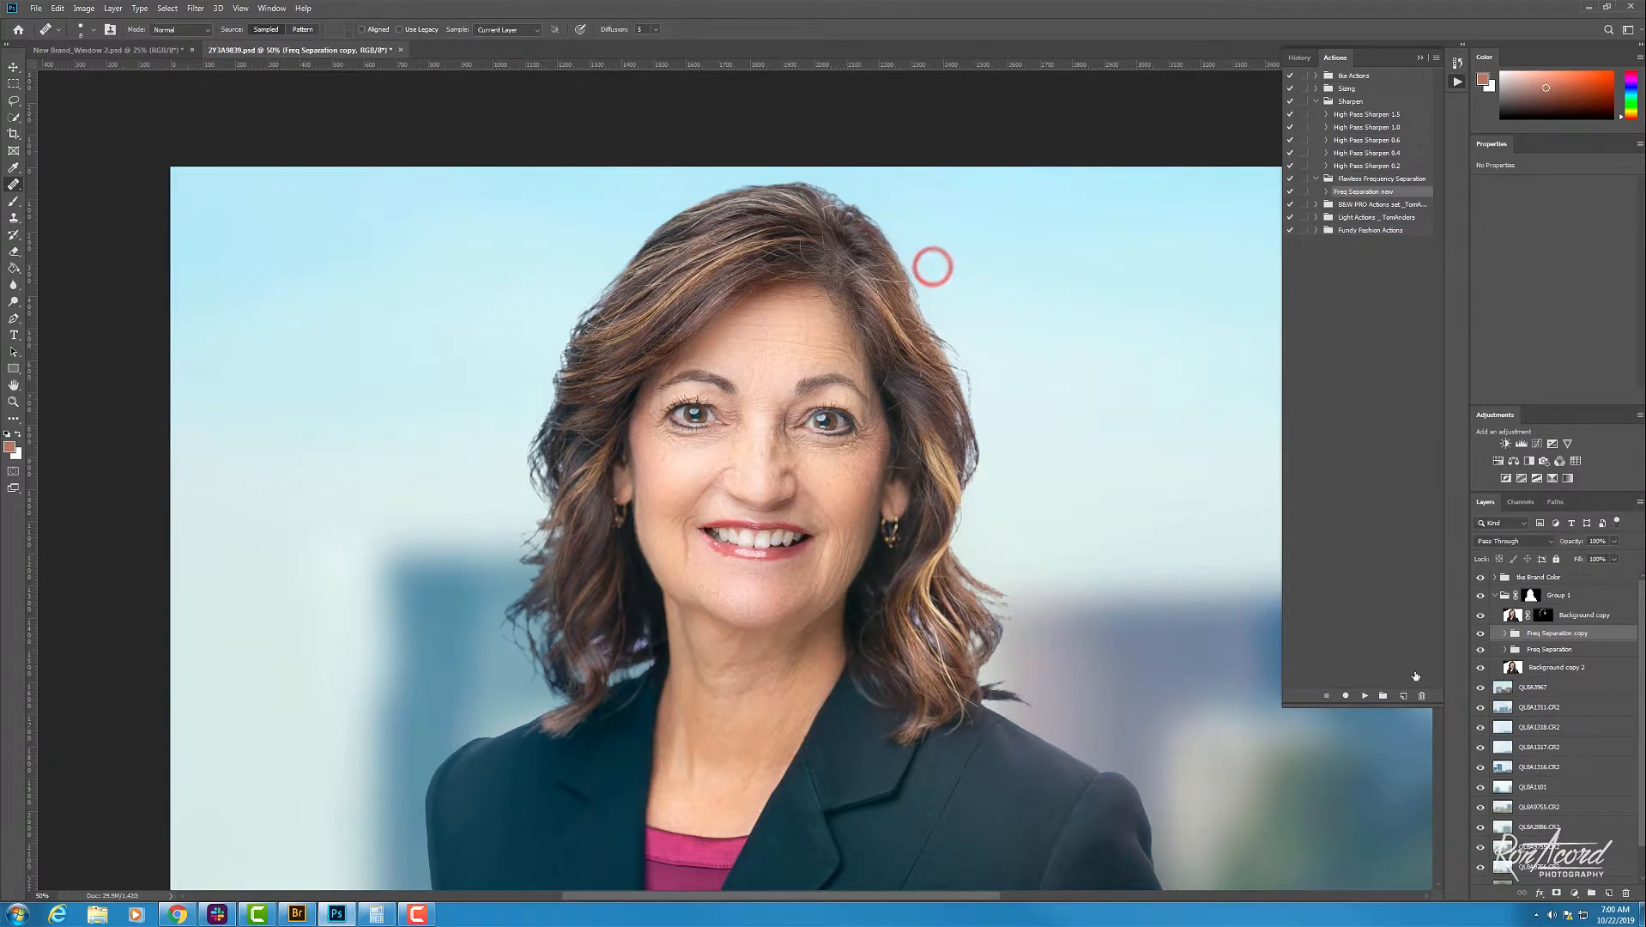
right_click(1540, 636)
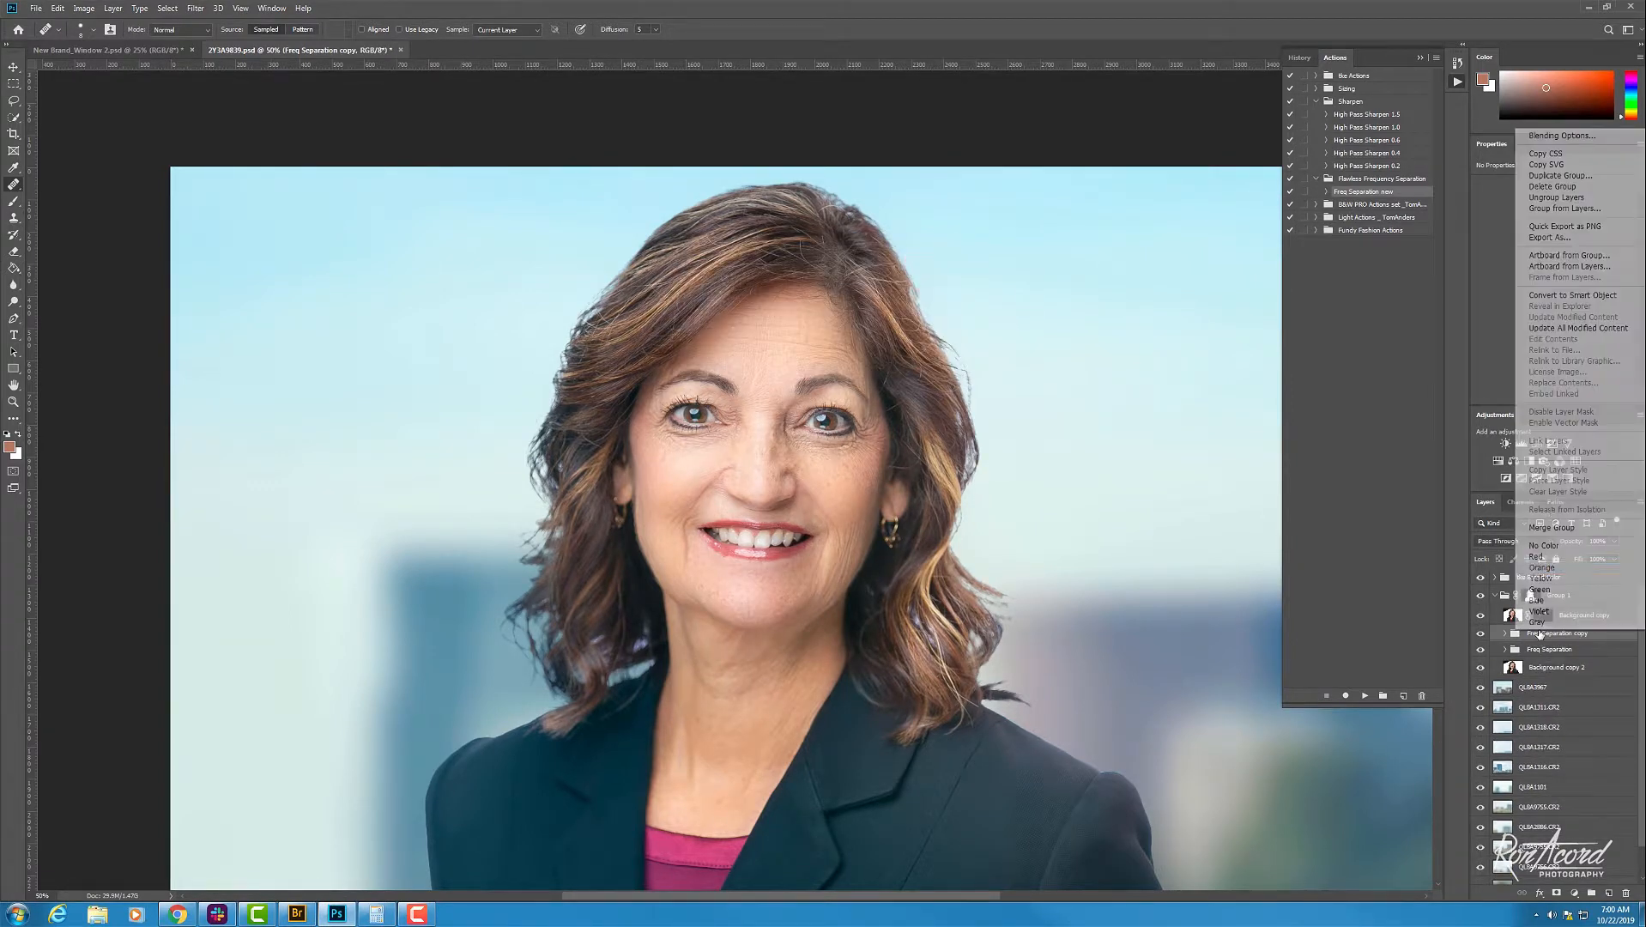
click(1561, 528)
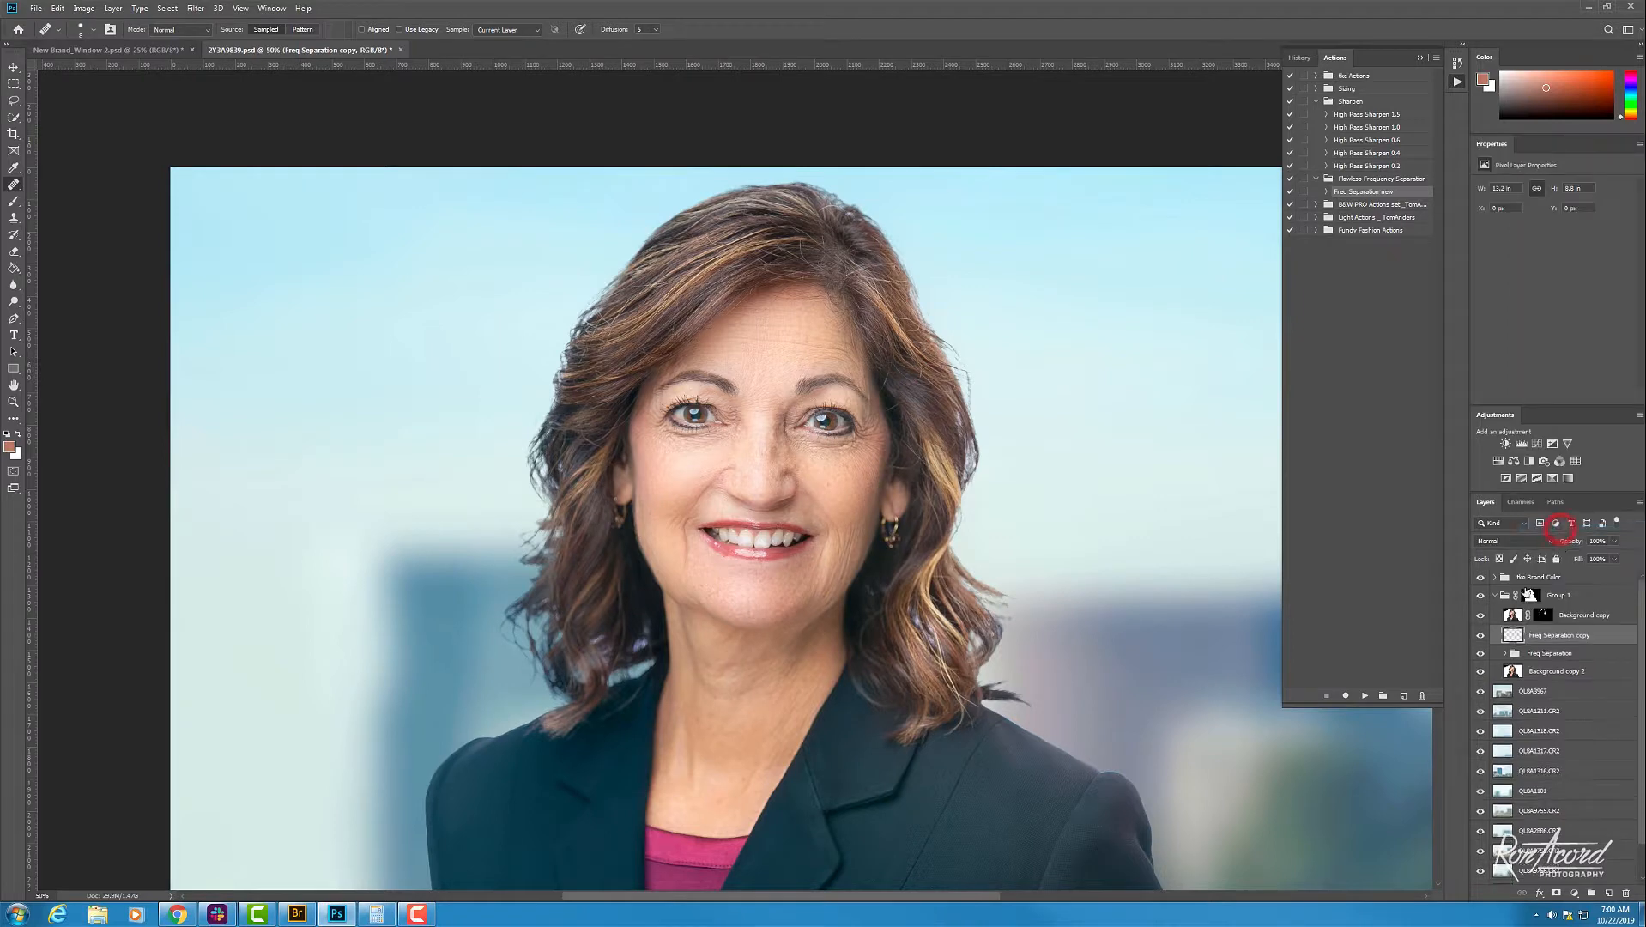
Step: Run the High Pass Sharpen 0.4 action on the merged Freq Separation copy and compare the sharpening off and on
click(1349, 102)
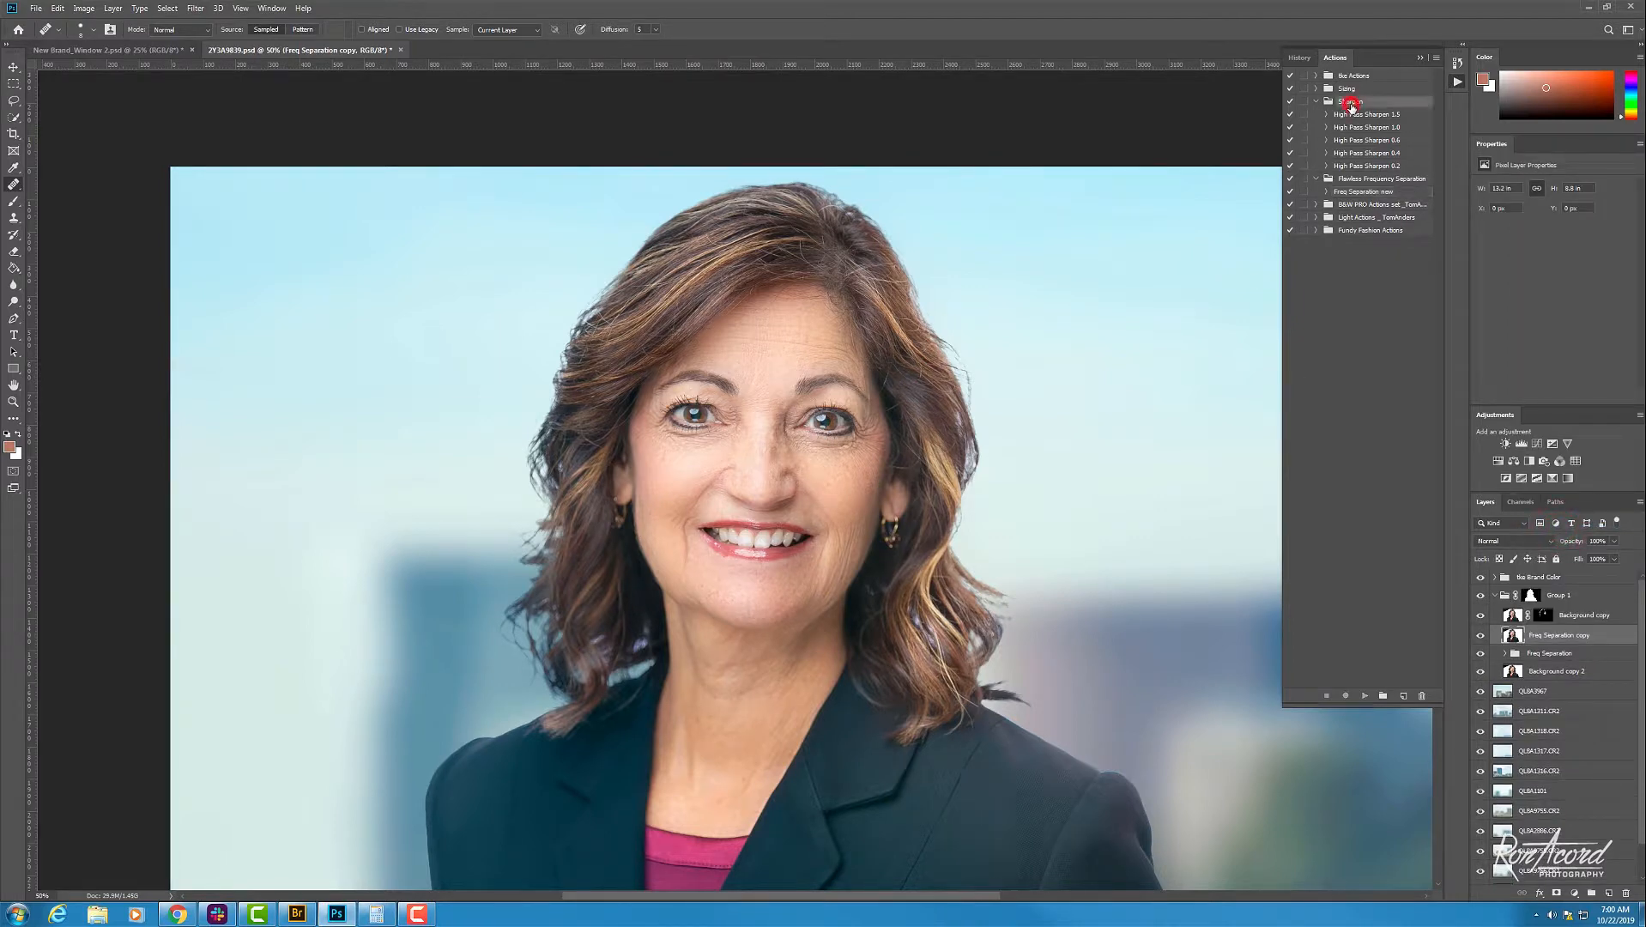
click(1363, 154)
key(ctrl+plus)
key(ctrl+plus)
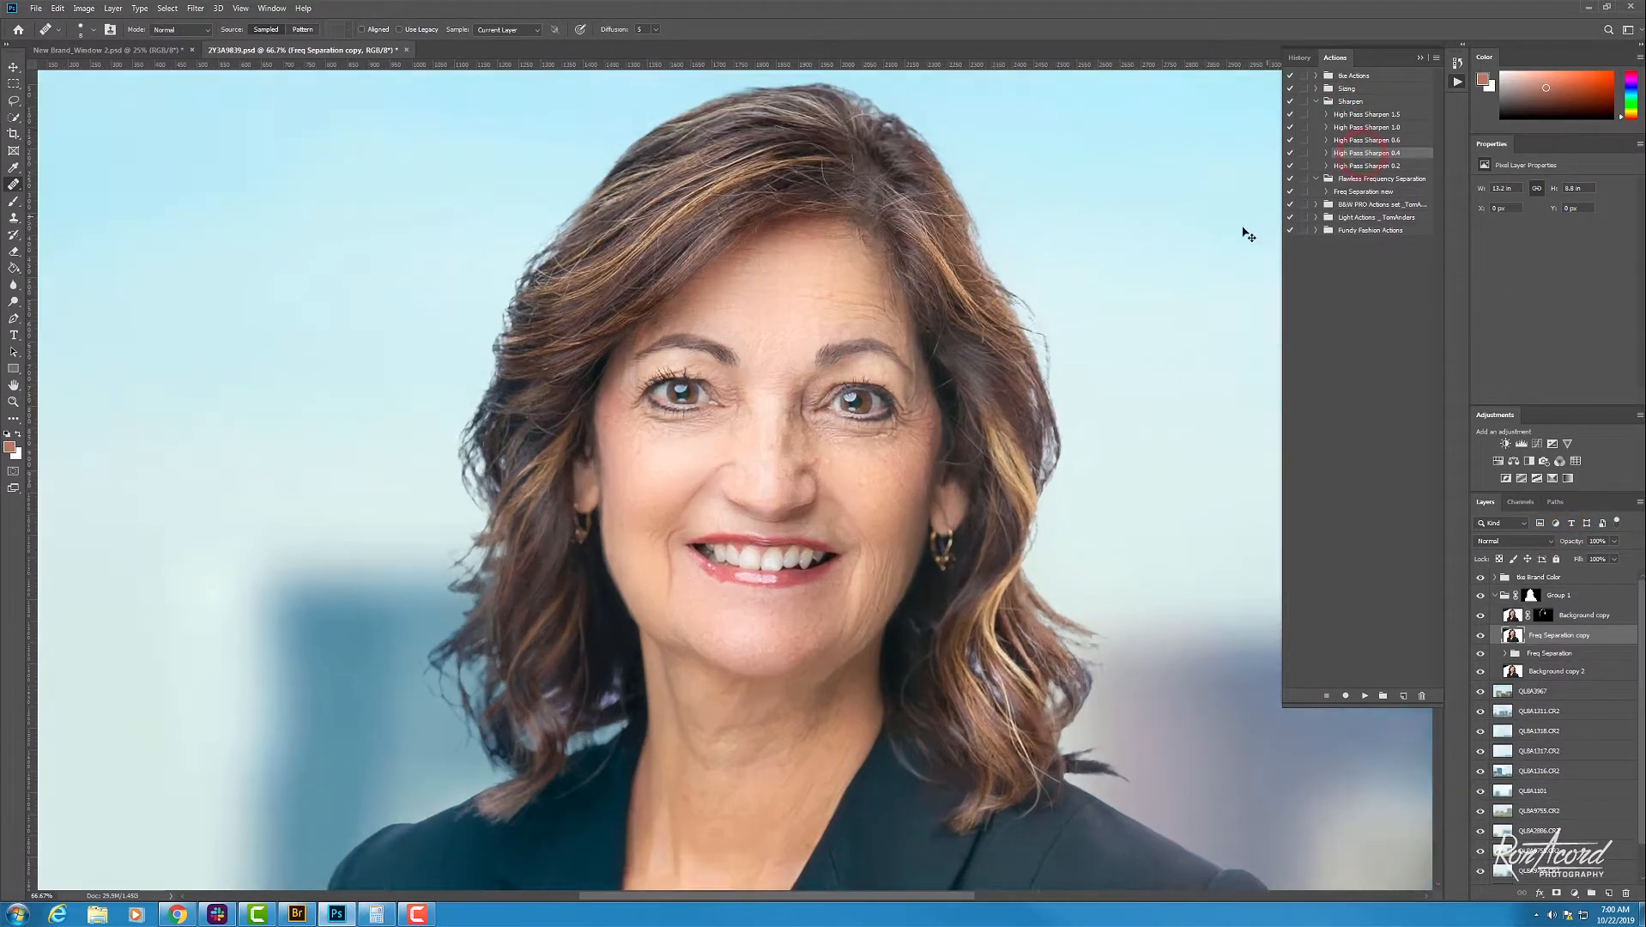
key(ctrl+minus)
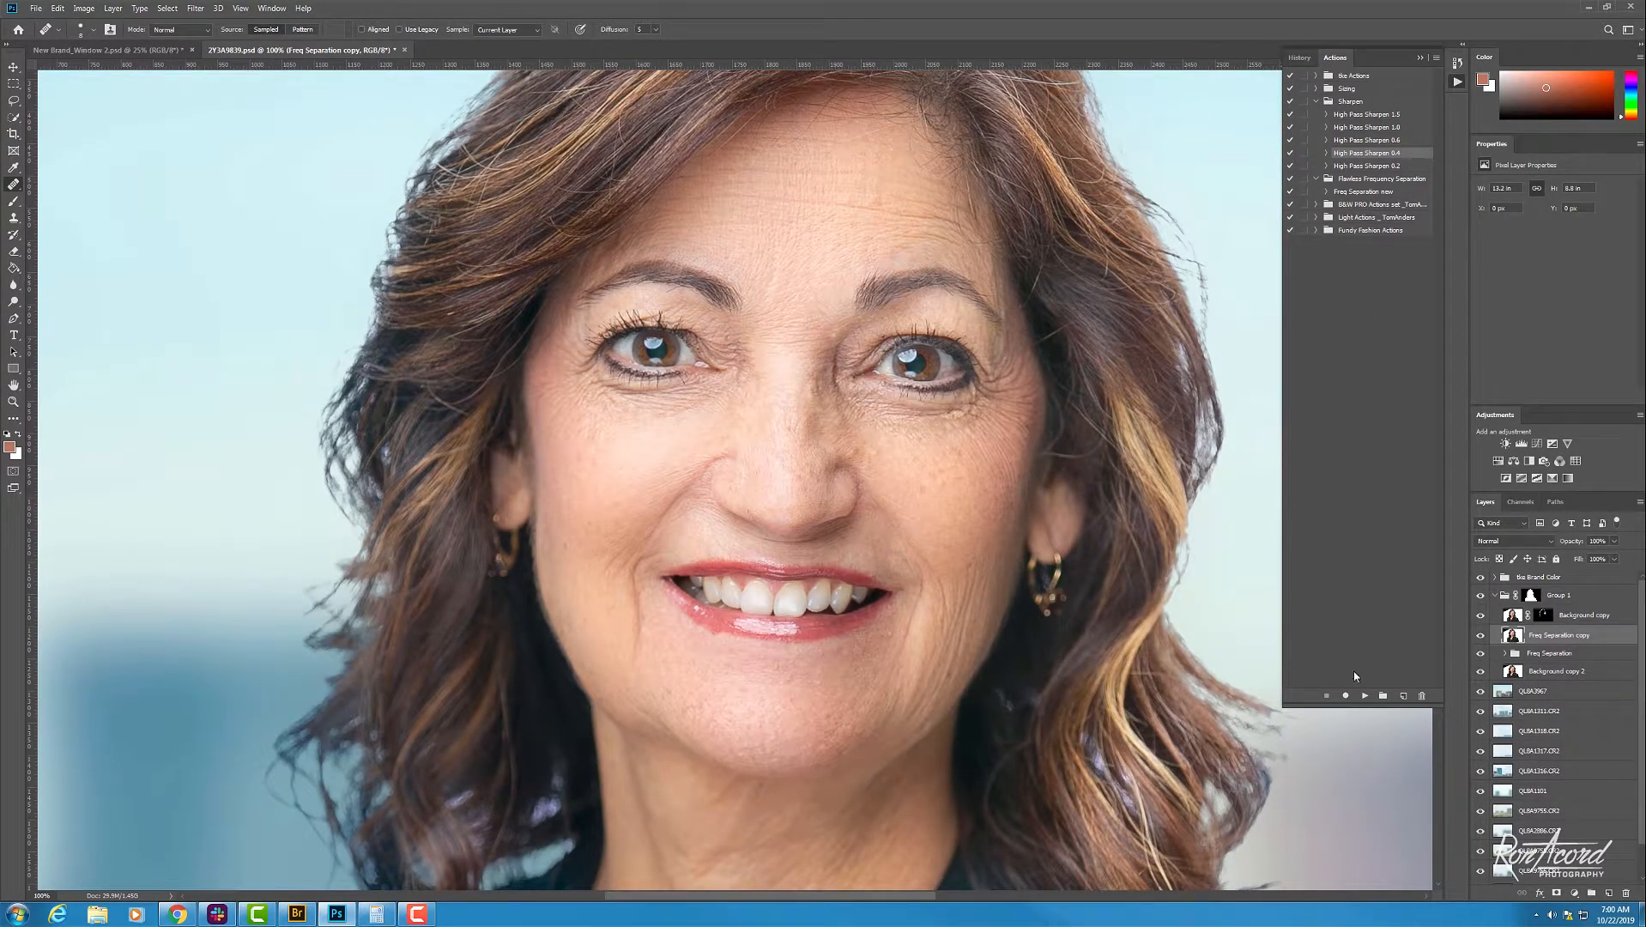
click(1364, 697)
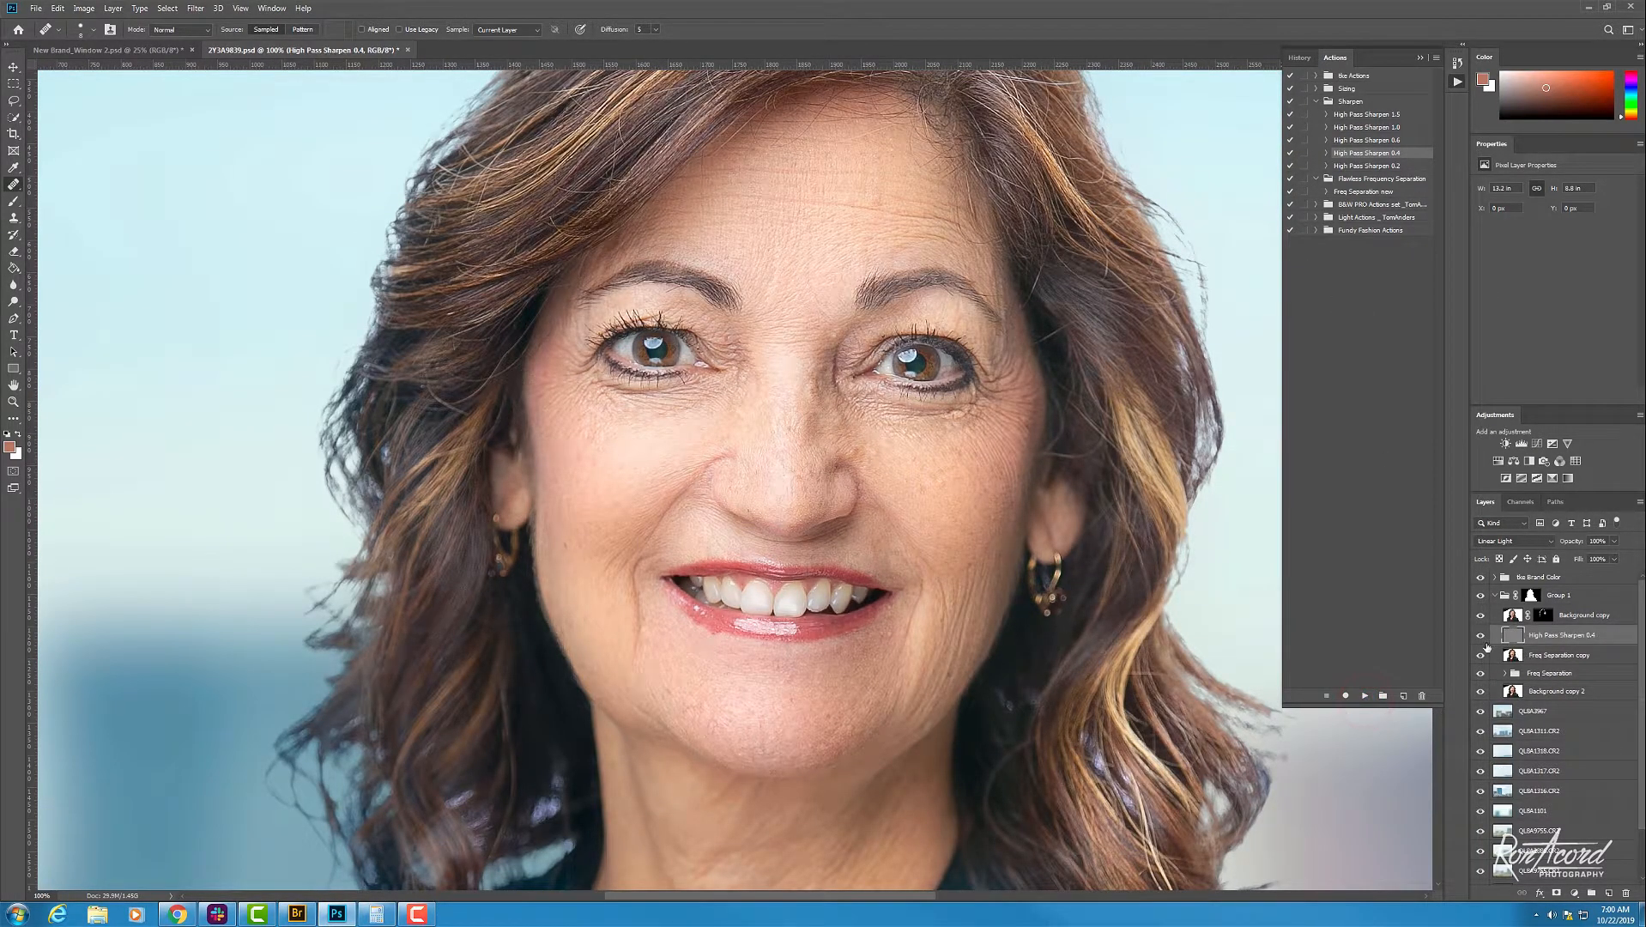
click(1479, 639)
click(1479, 640)
Step: Delete the merged Freq Separation copy layer and reselect the High Pass Sharpen 0.4 layer
click(1538, 660)
key(Delete)
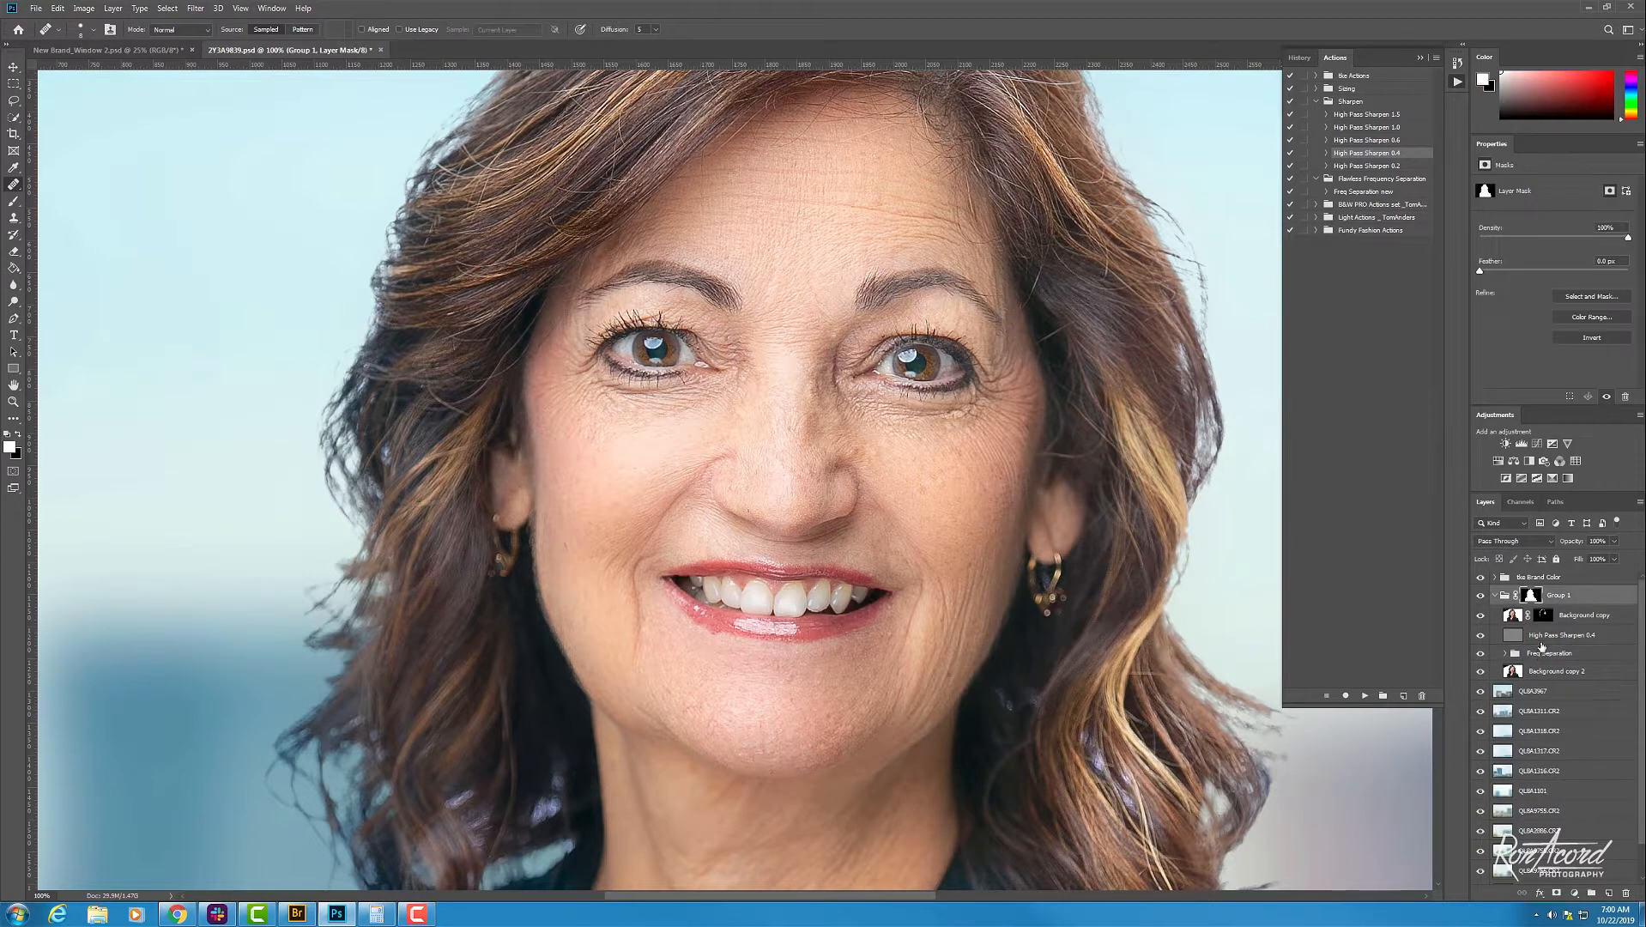
click(1540, 635)
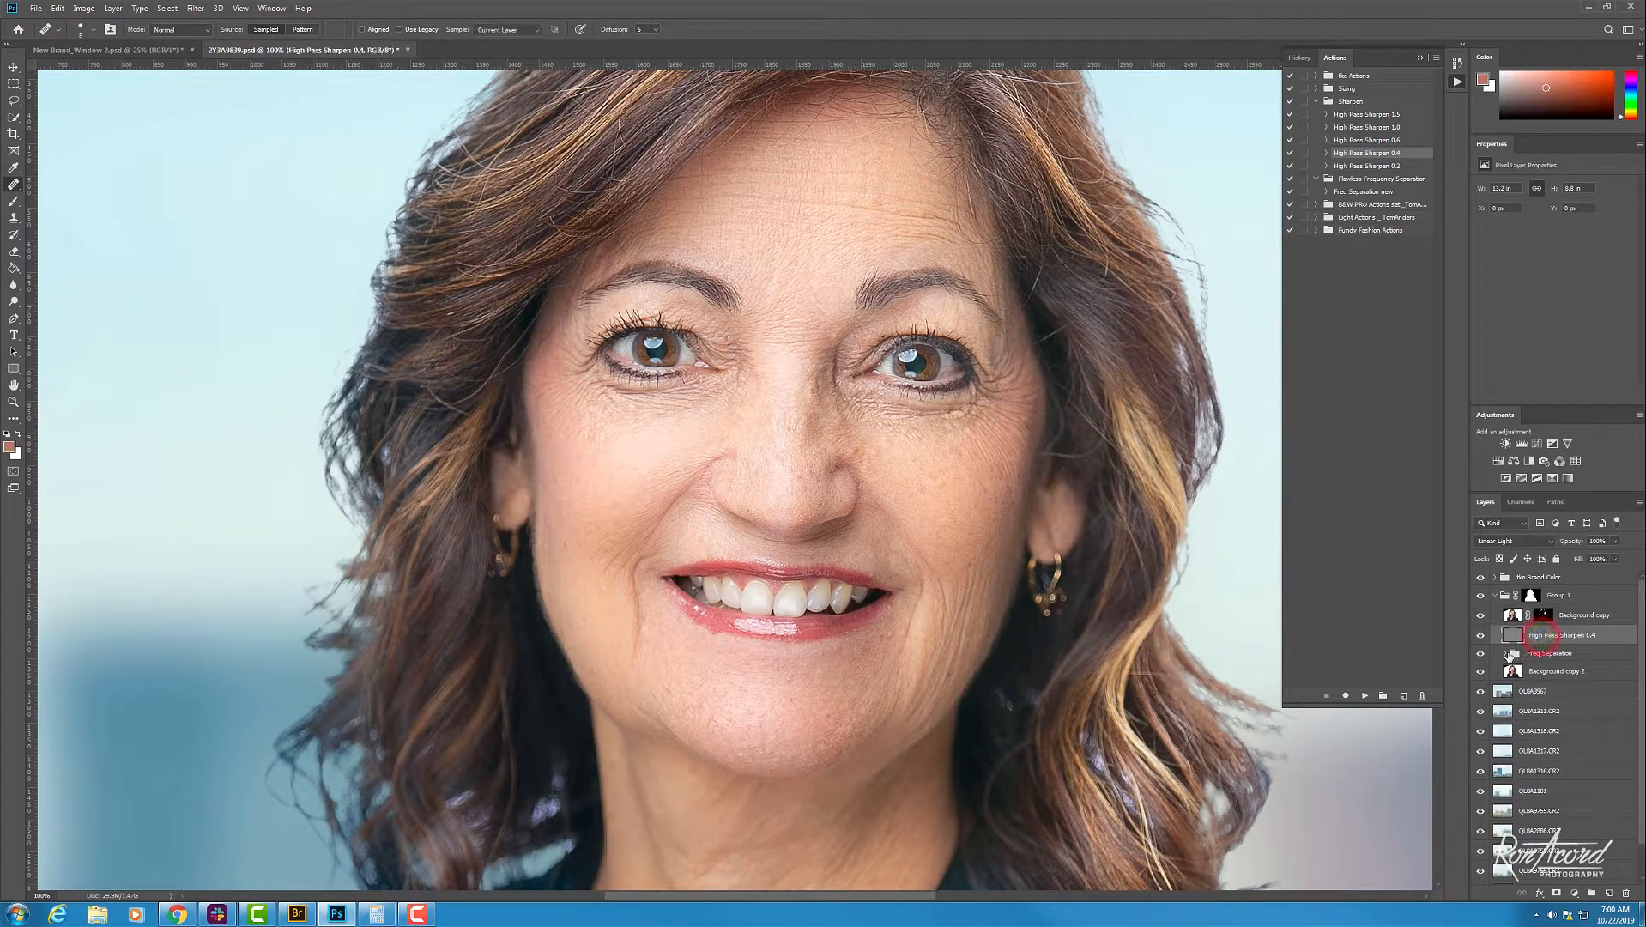
Step: Compare the face with the High Pass Sharpen 0.4 layer off and on, and check the whole portrait
click(1478, 638)
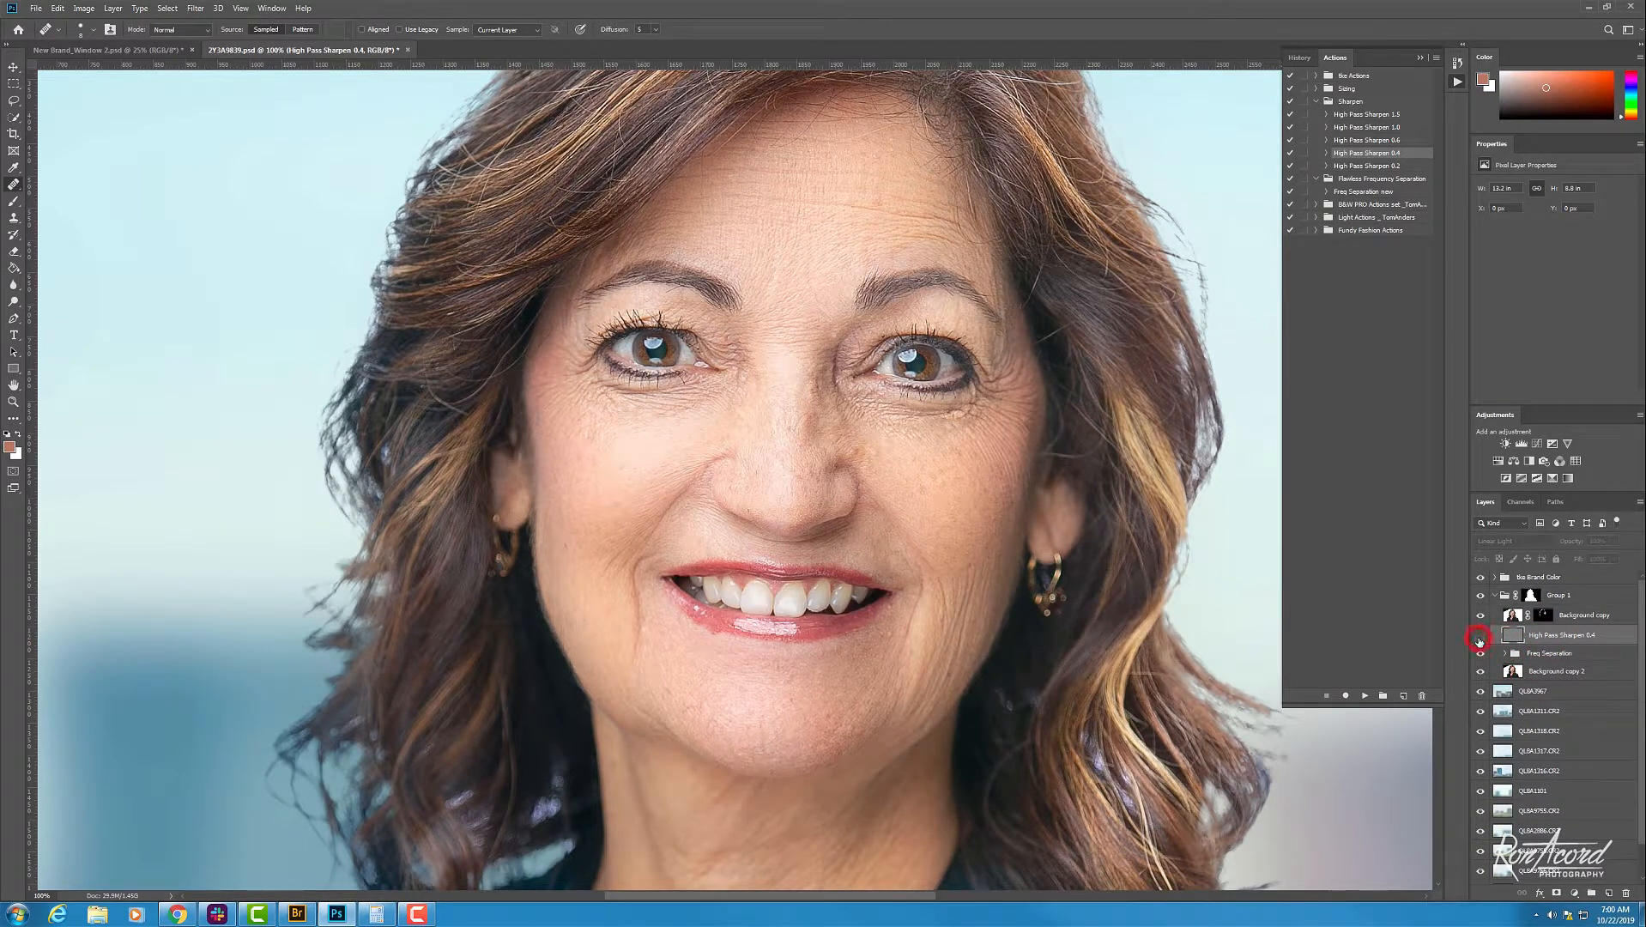
click(1478, 637)
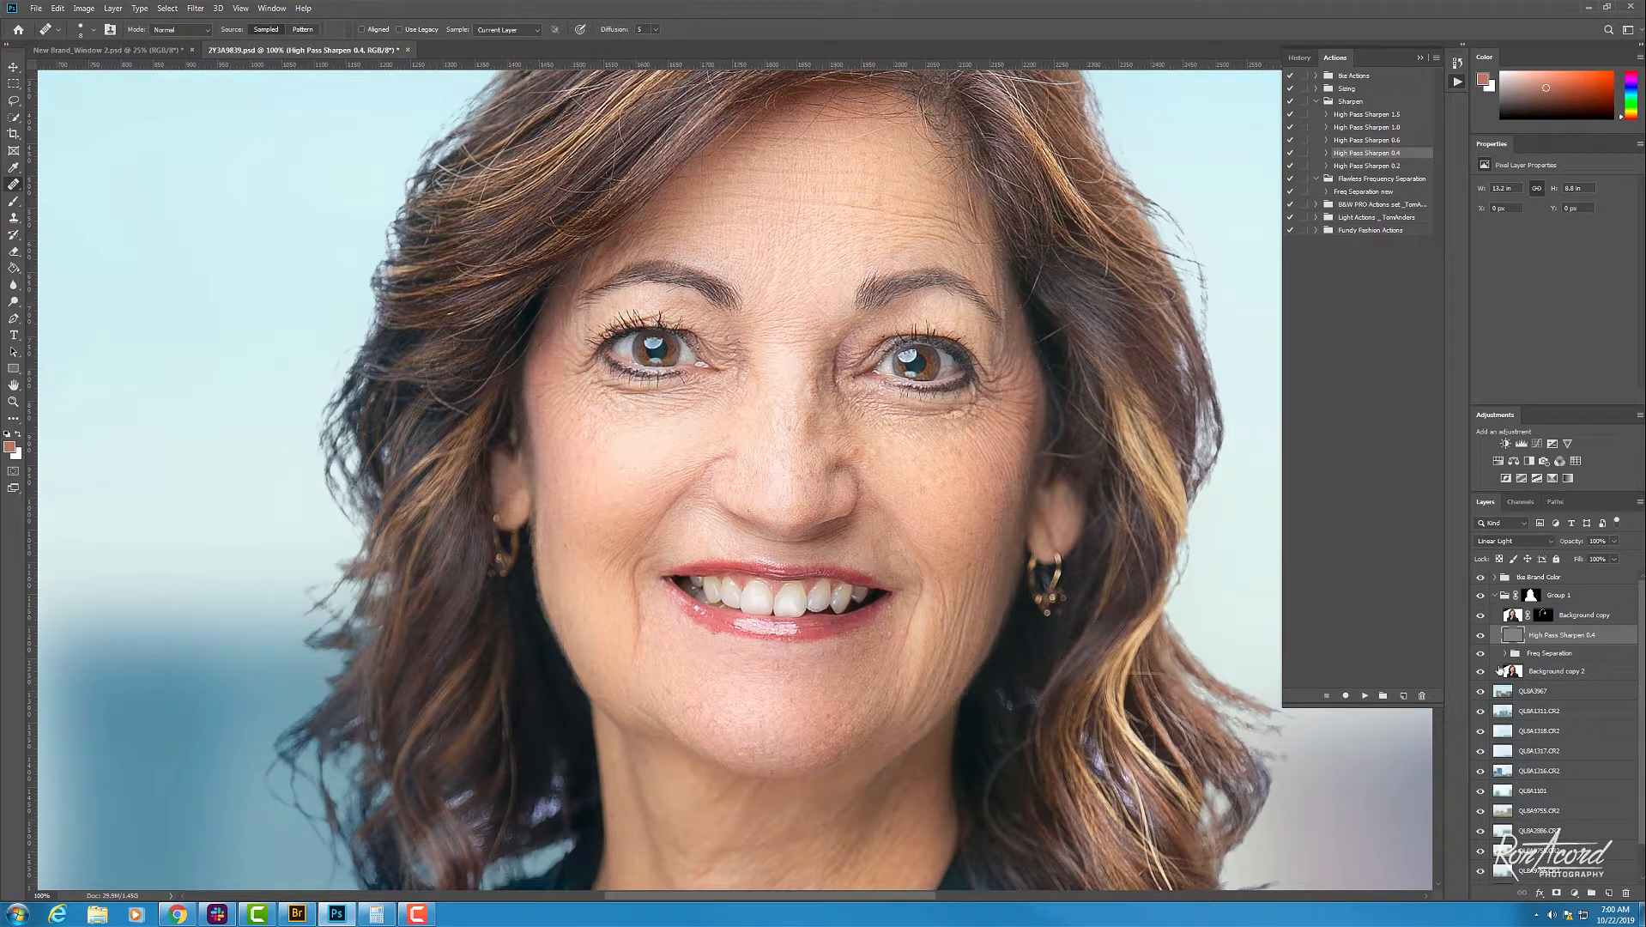
key(ctrl+minus)
key(ctrl+minus)
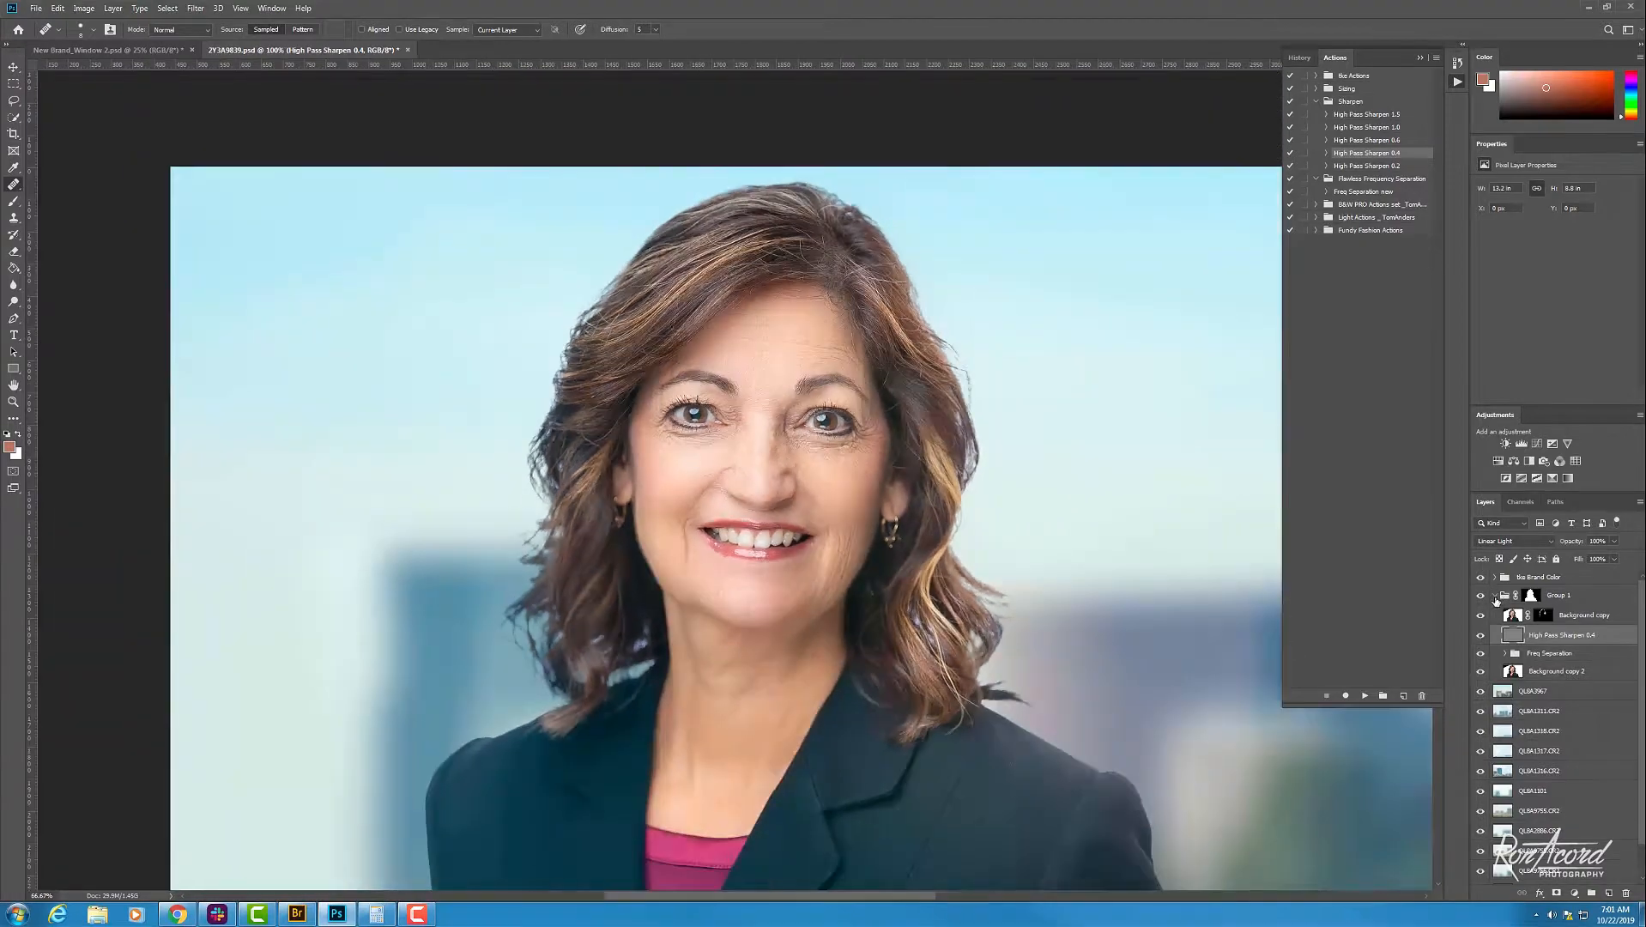
key(ctrl+minus)
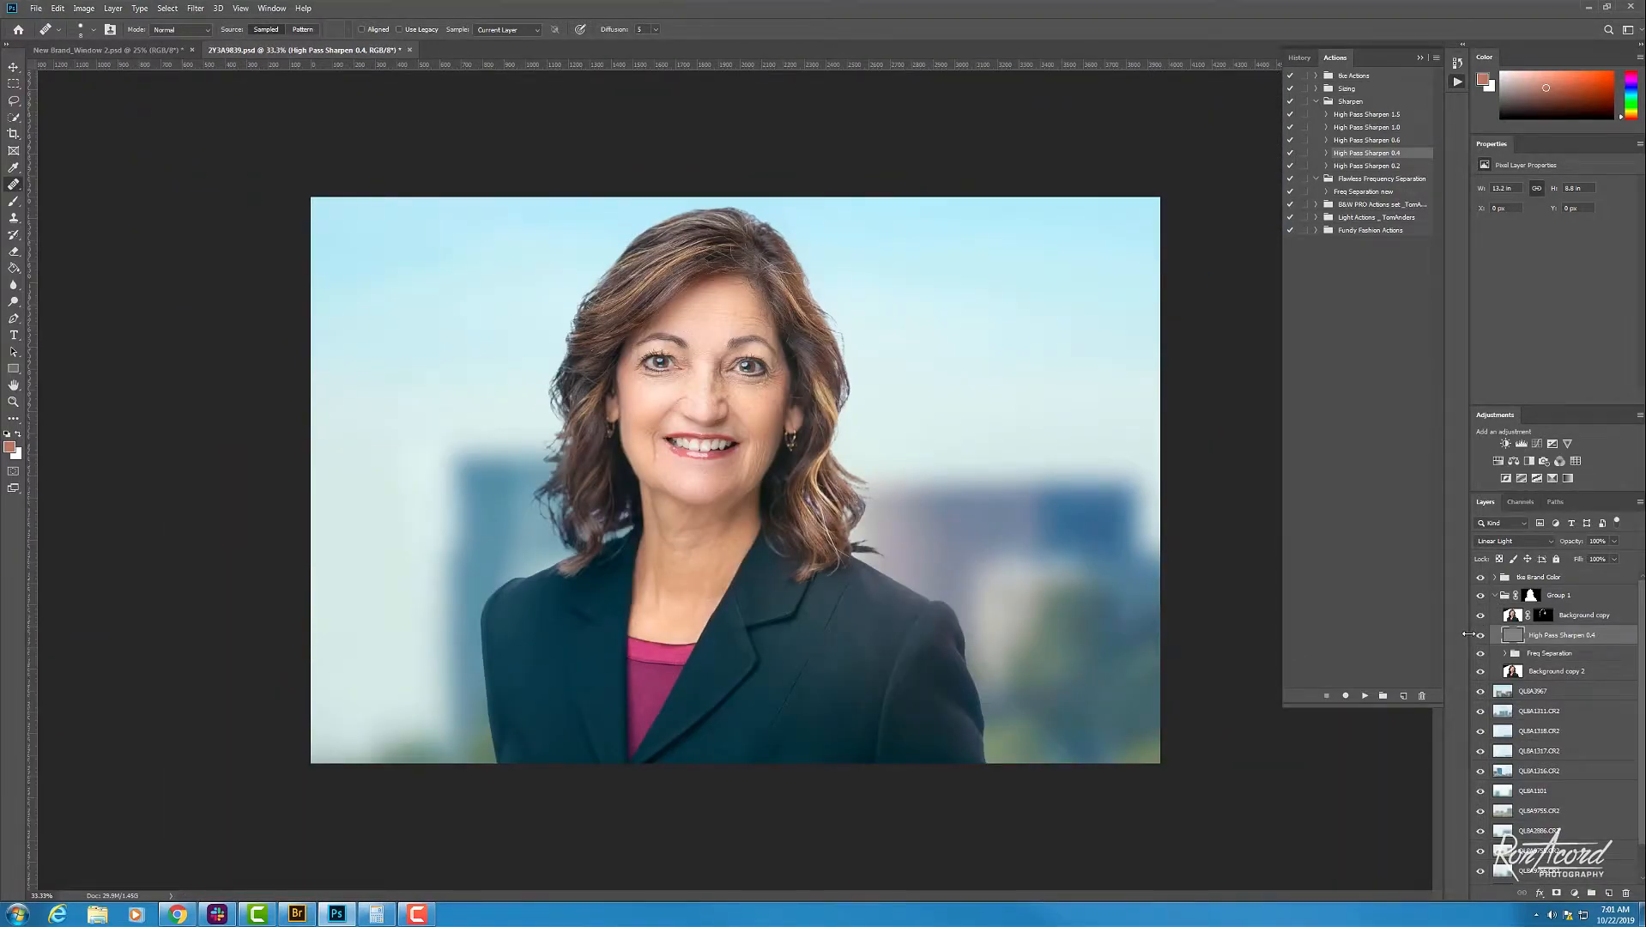
key(ctrl+plus)
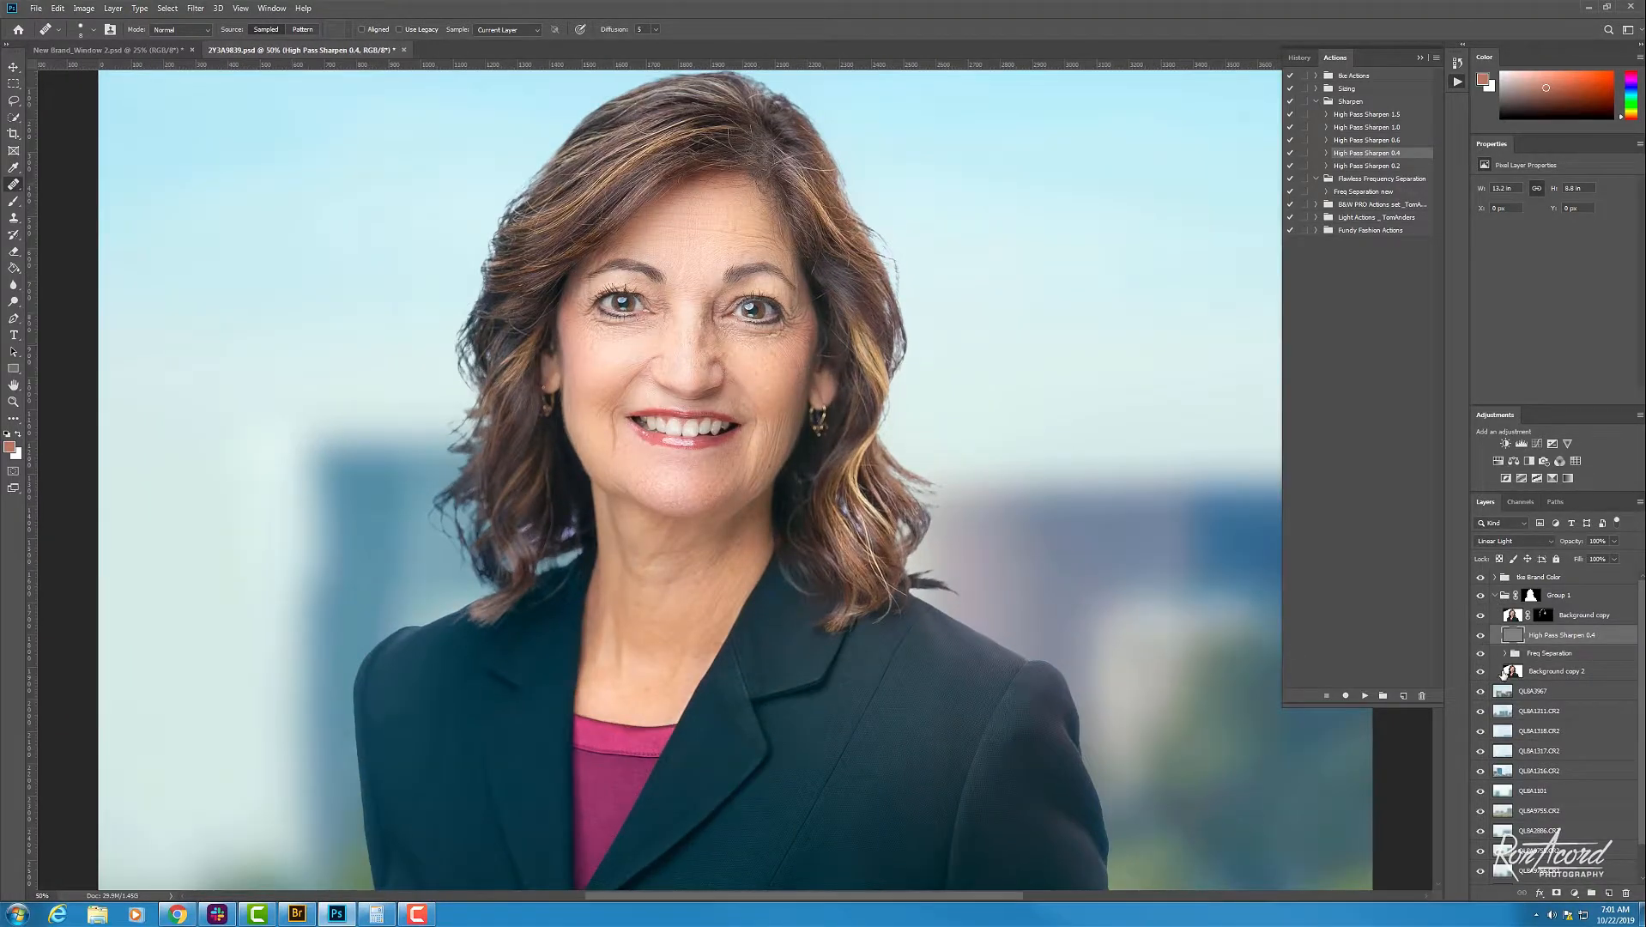
Step: Collapse Group 1 and hide the QL8A3967 and QL8A1311.CR2 background layers to preview the portrait against the backgrounds beneath
click(1495, 594)
key(ctrl+minus)
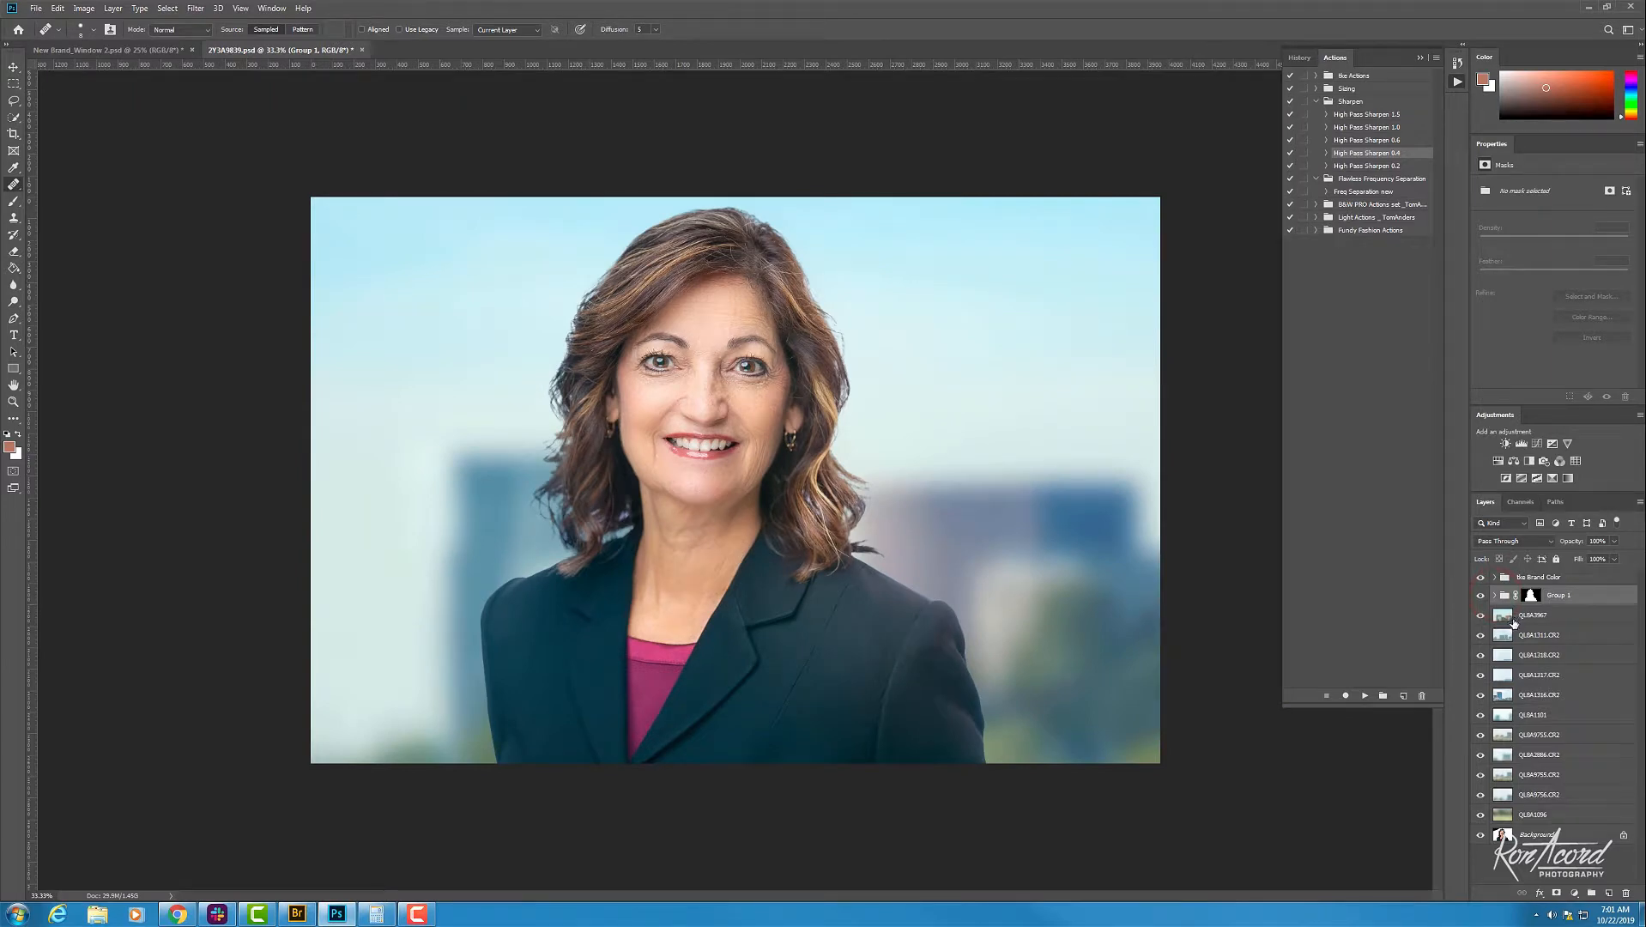
click(1510, 616)
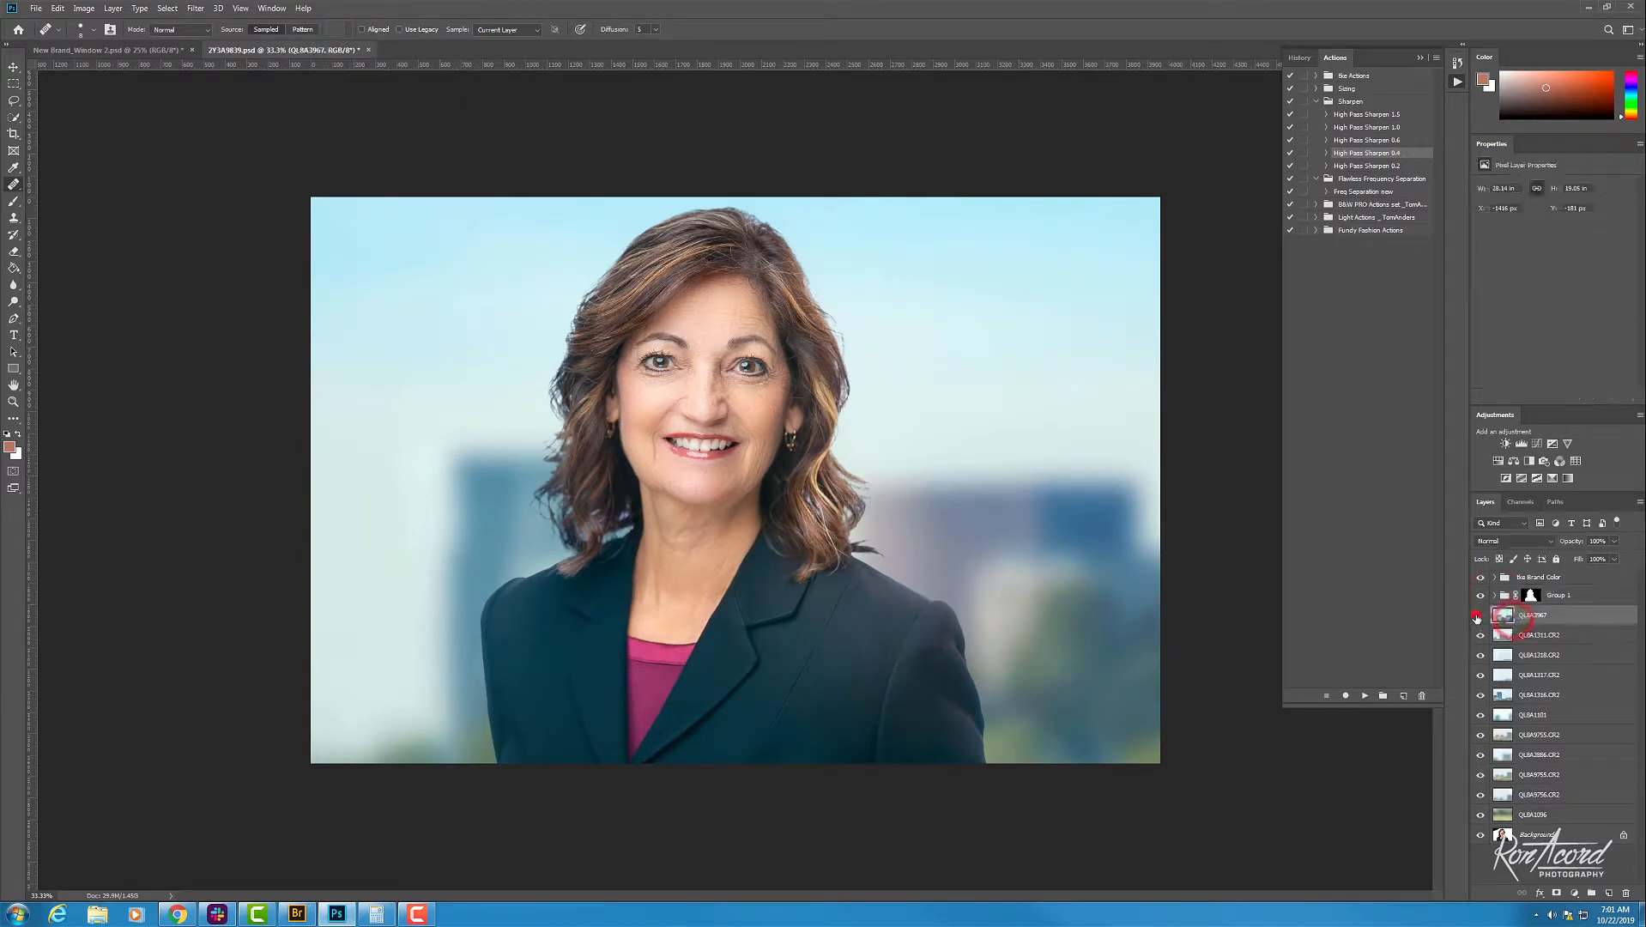
click(1477, 614)
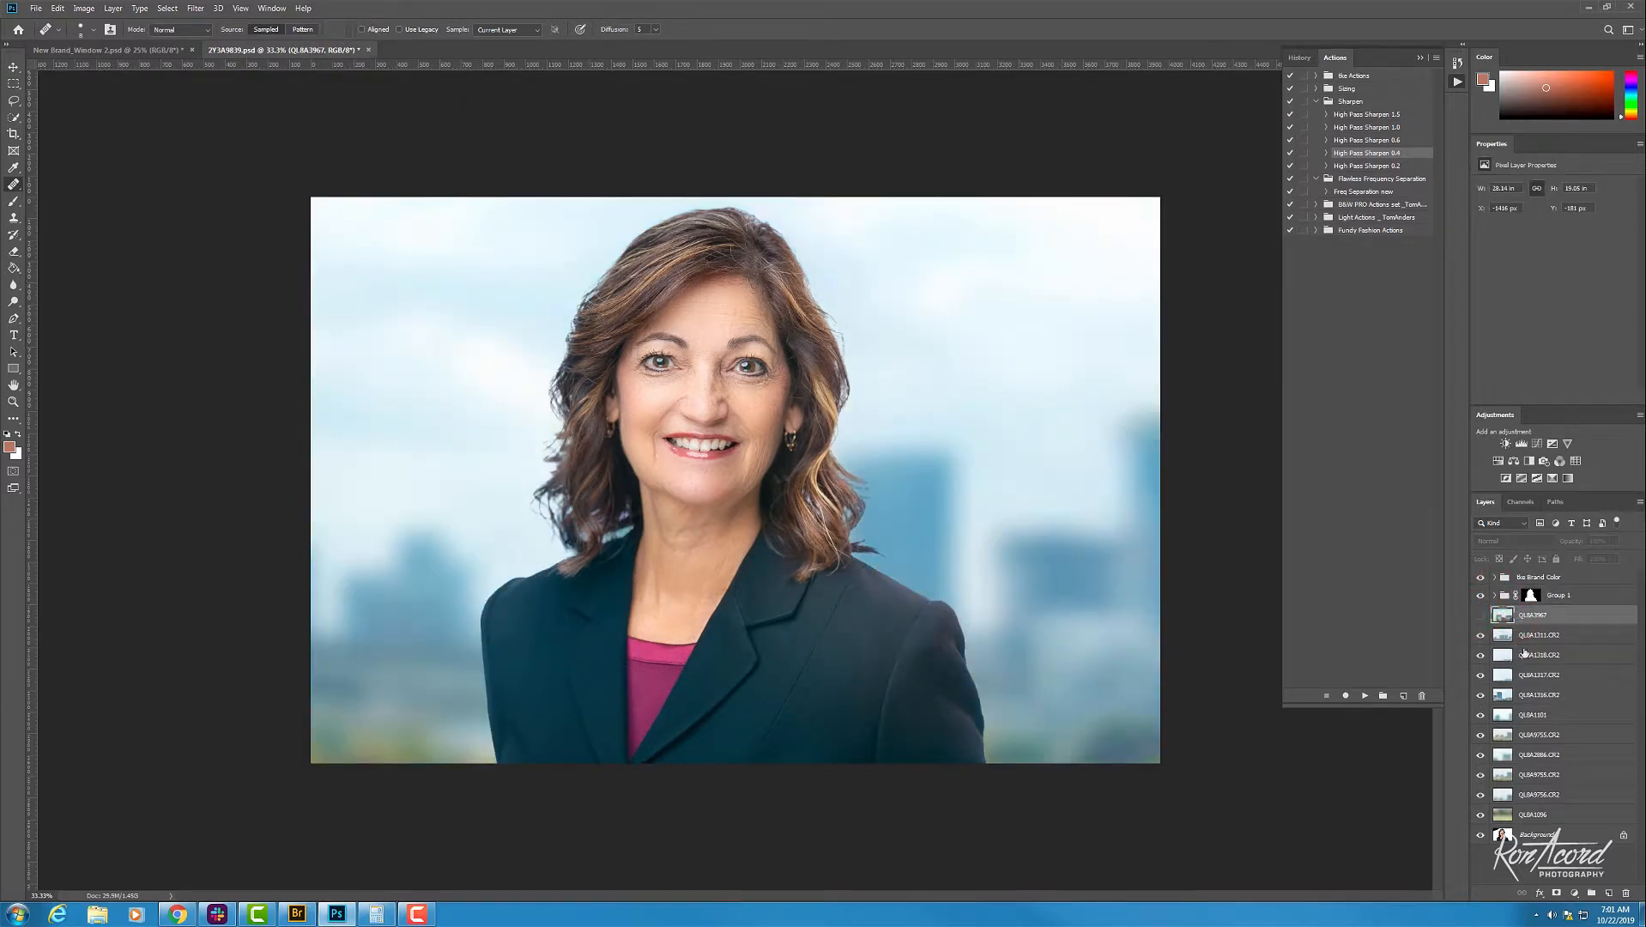
click(1525, 639)
click(1480, 636)
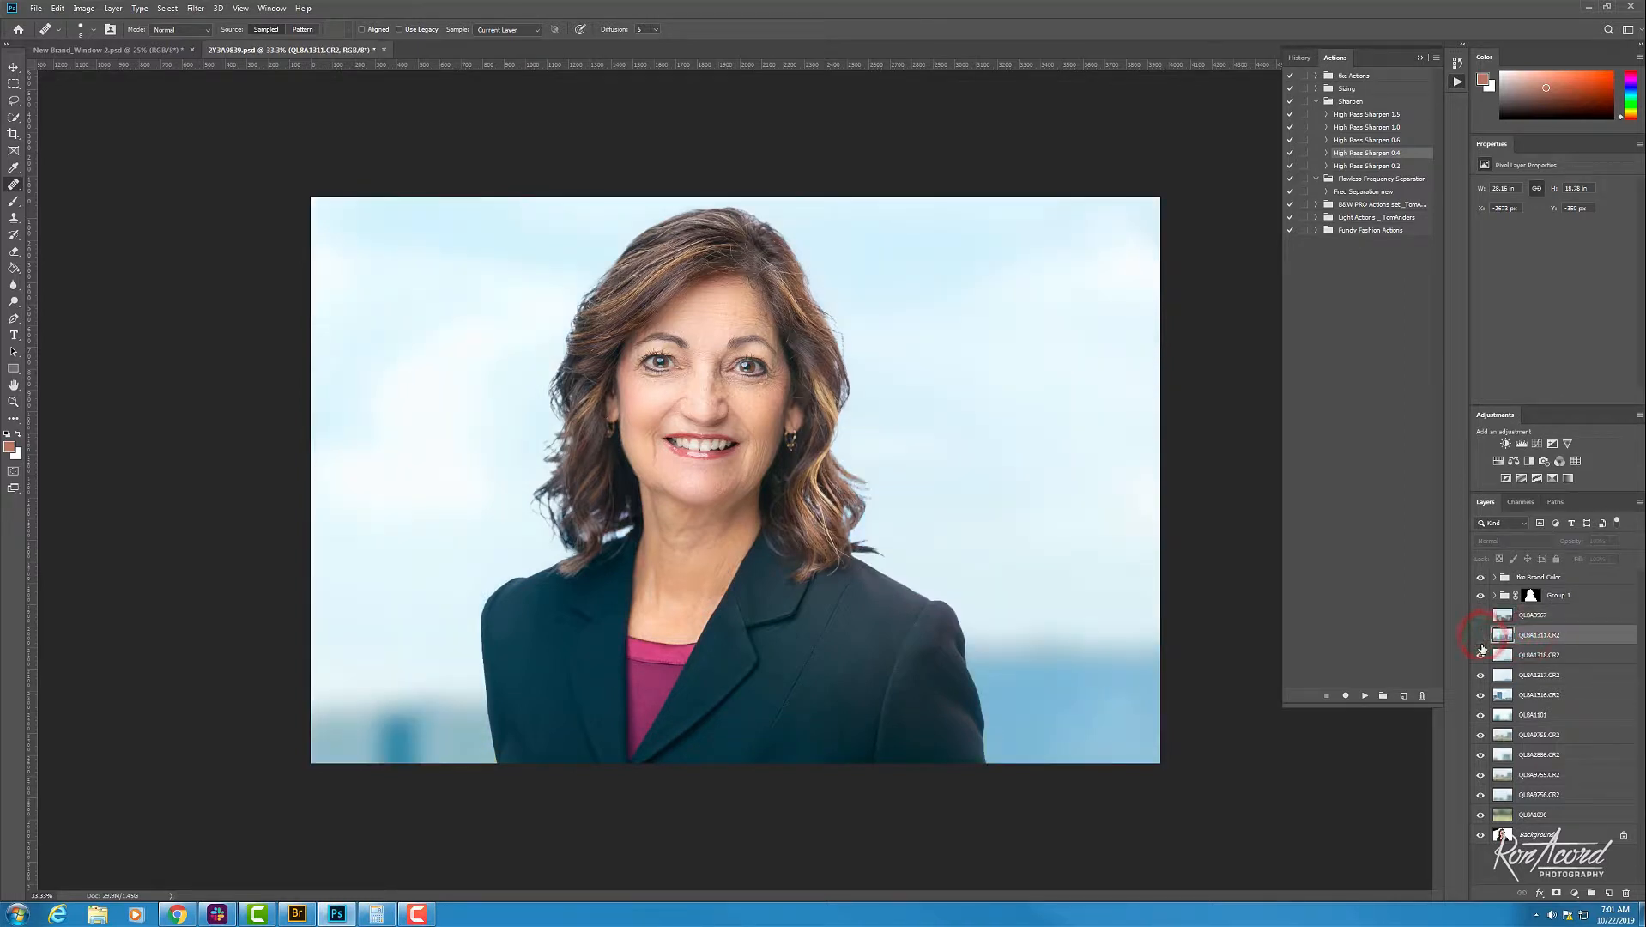
Step: Check the full extent of the QL8A1318.CR2 sky background with Free Transform, leaving its size and position as they are
click(1525, 655)
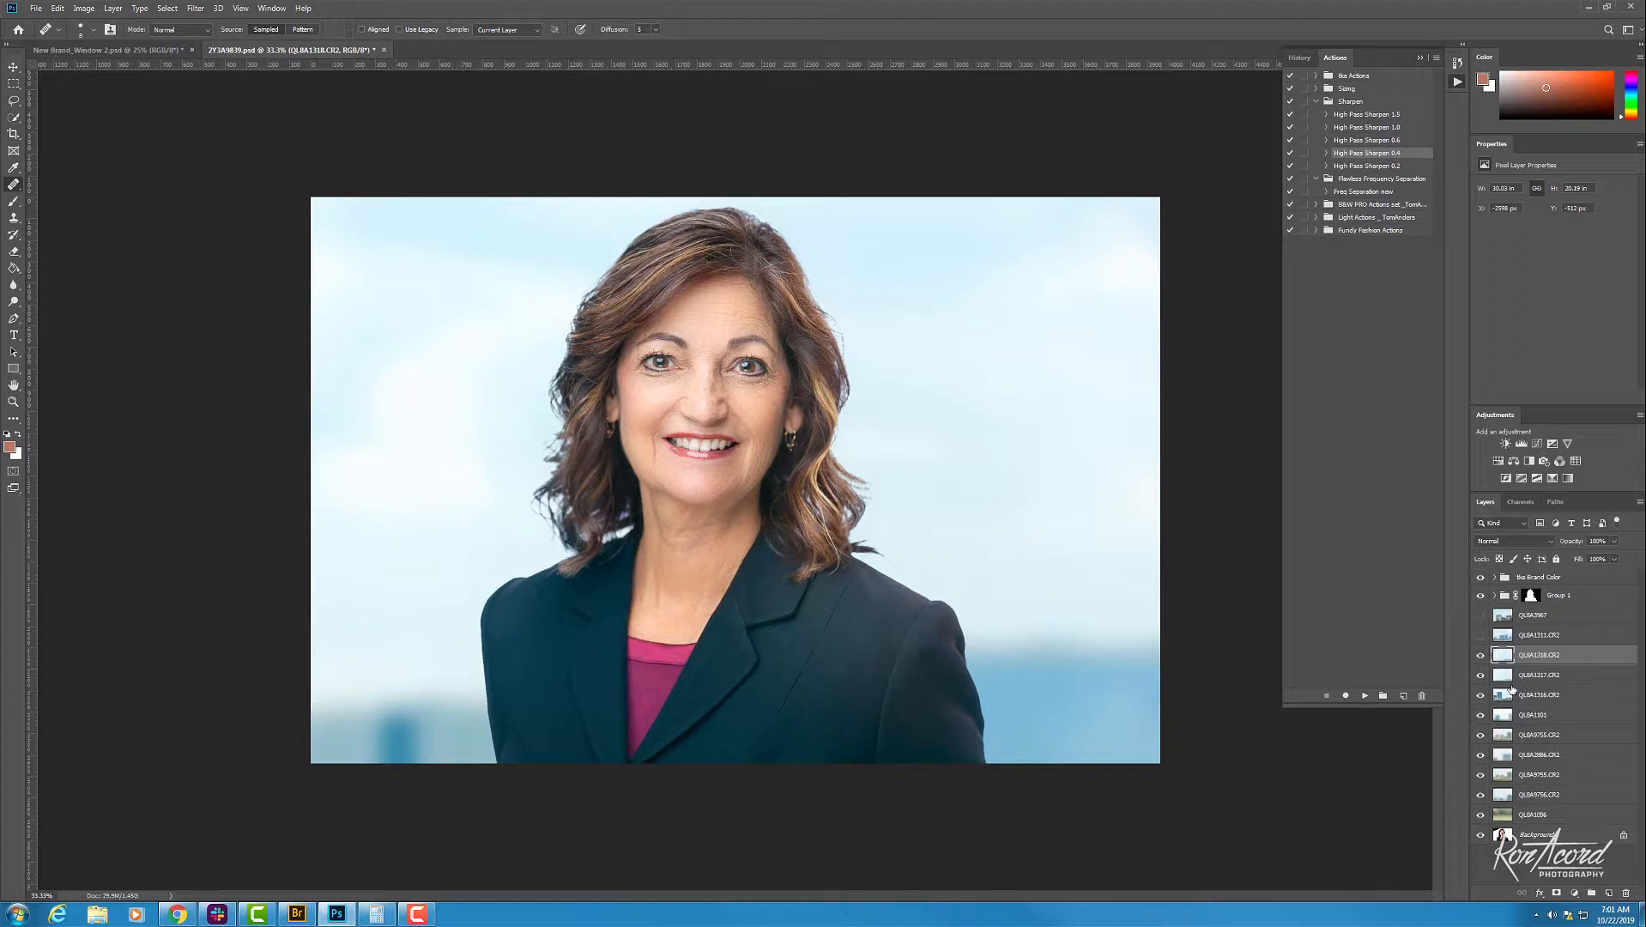
key(ctrl+t)
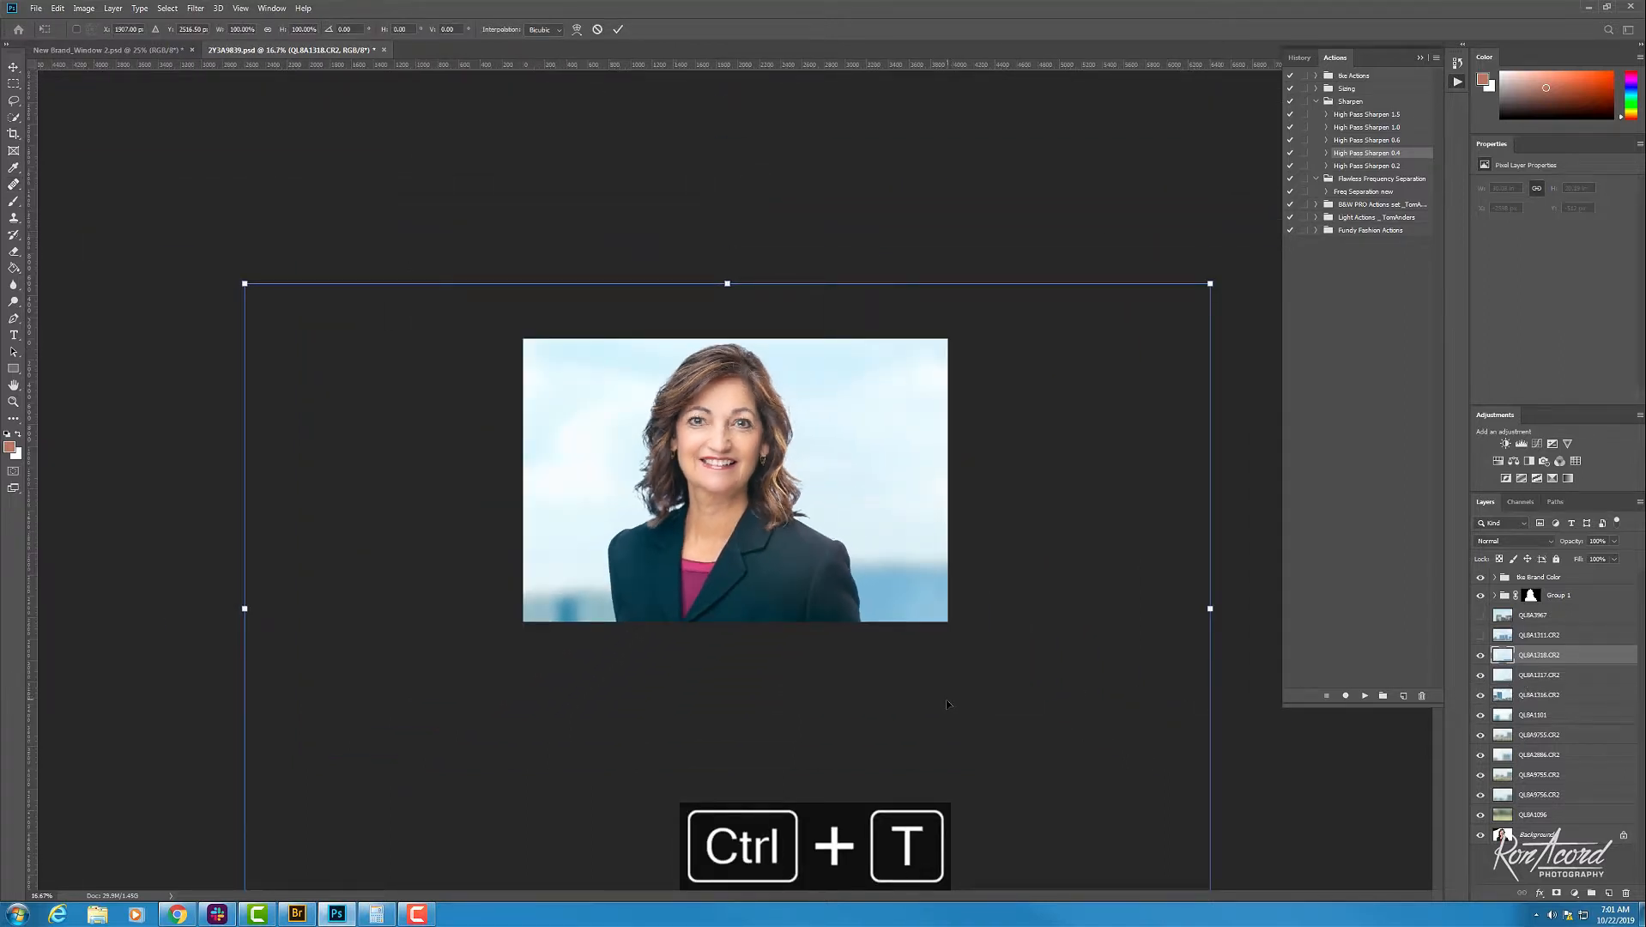
key(ctrl+plus)
key(Return)
key(j)
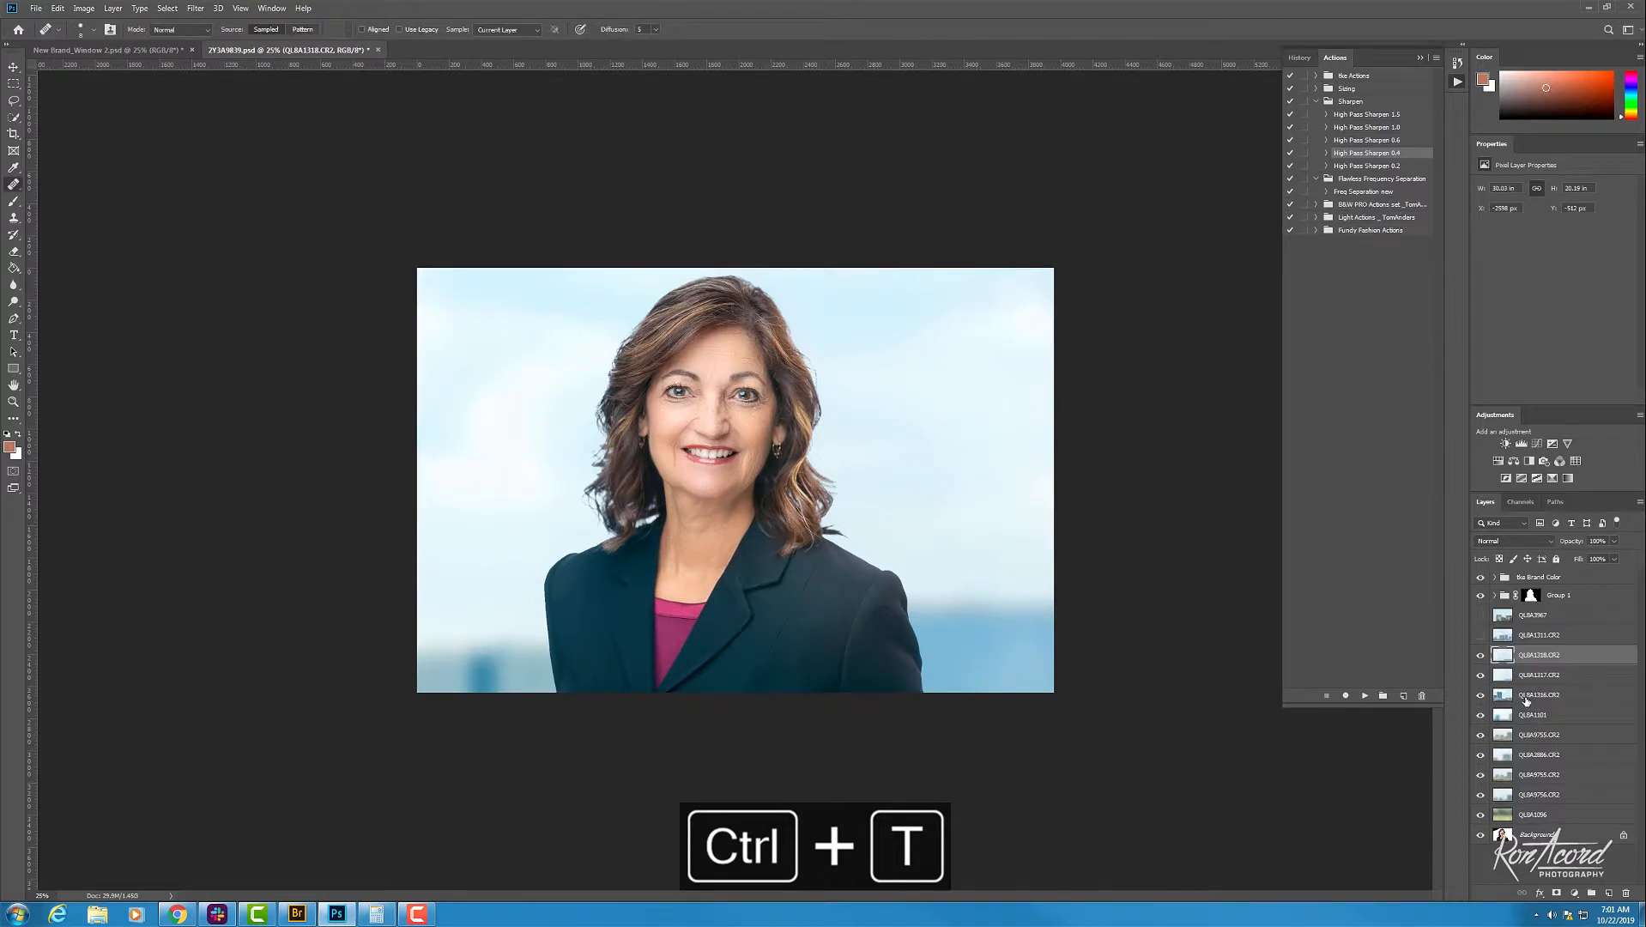
Step: Hide the QL8A1318.CR2 and QL8A1317.CR2 backgrounds and delete the QL8A1316.CR2 layer
click(1480, 656)
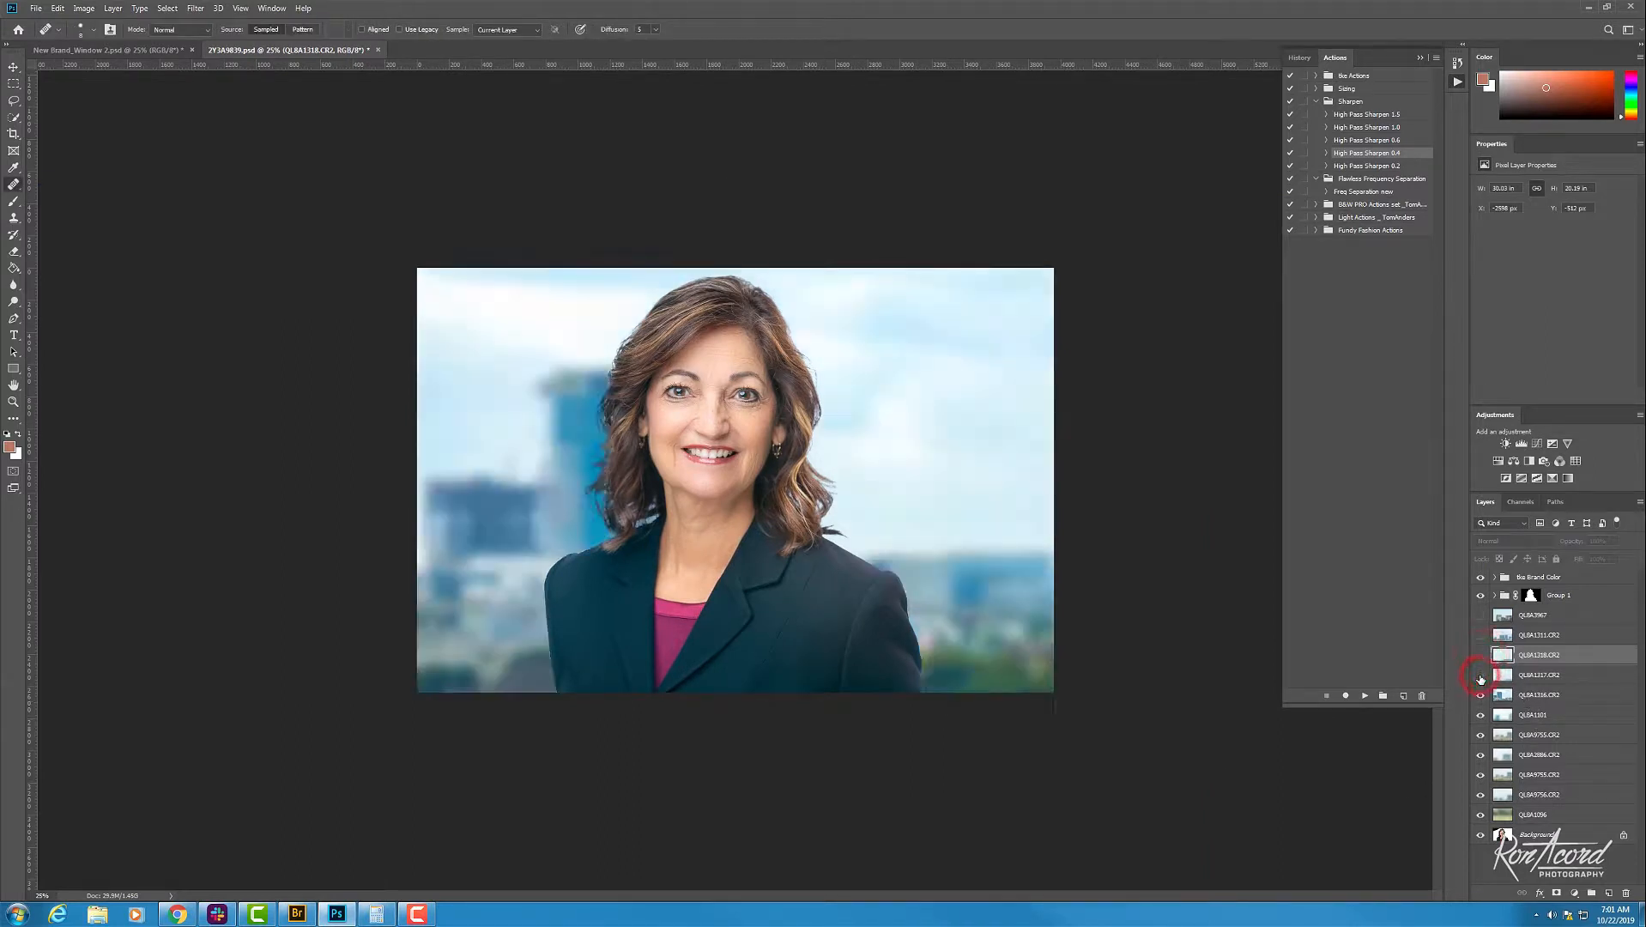
click(1533, 696)
key(Delete)
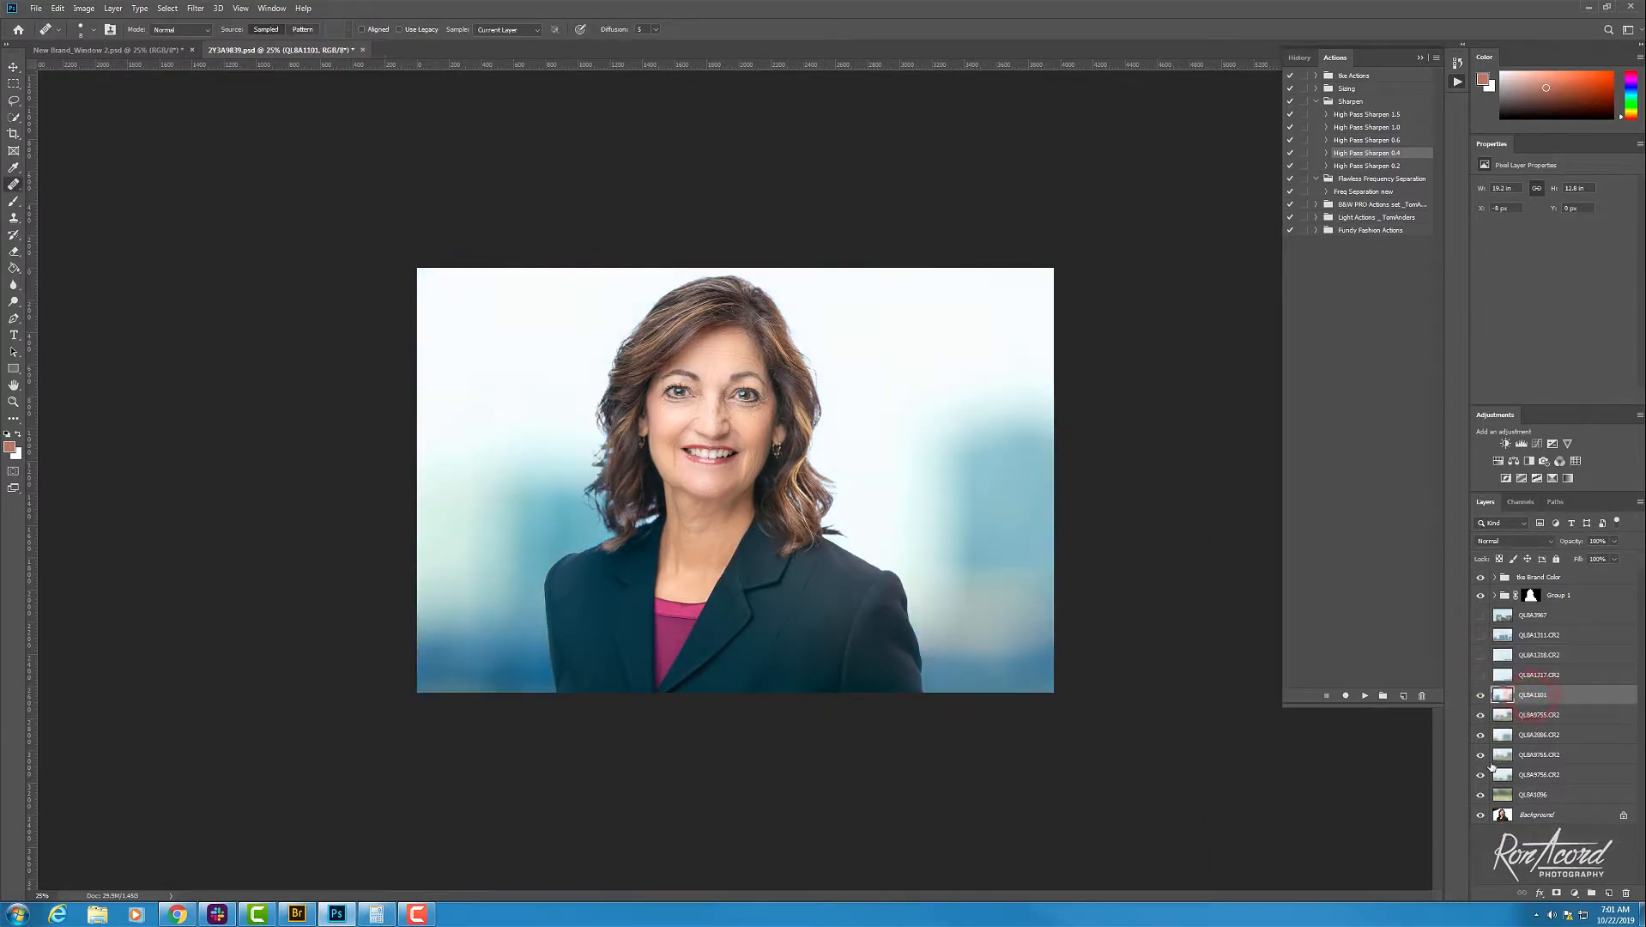
Step: Preview the portrait on the next backgrounds, hiding QL8A1101, the upper QL8A9755.CR2 and QL8A2886.CR2 in turn
key(ctrl+plus)
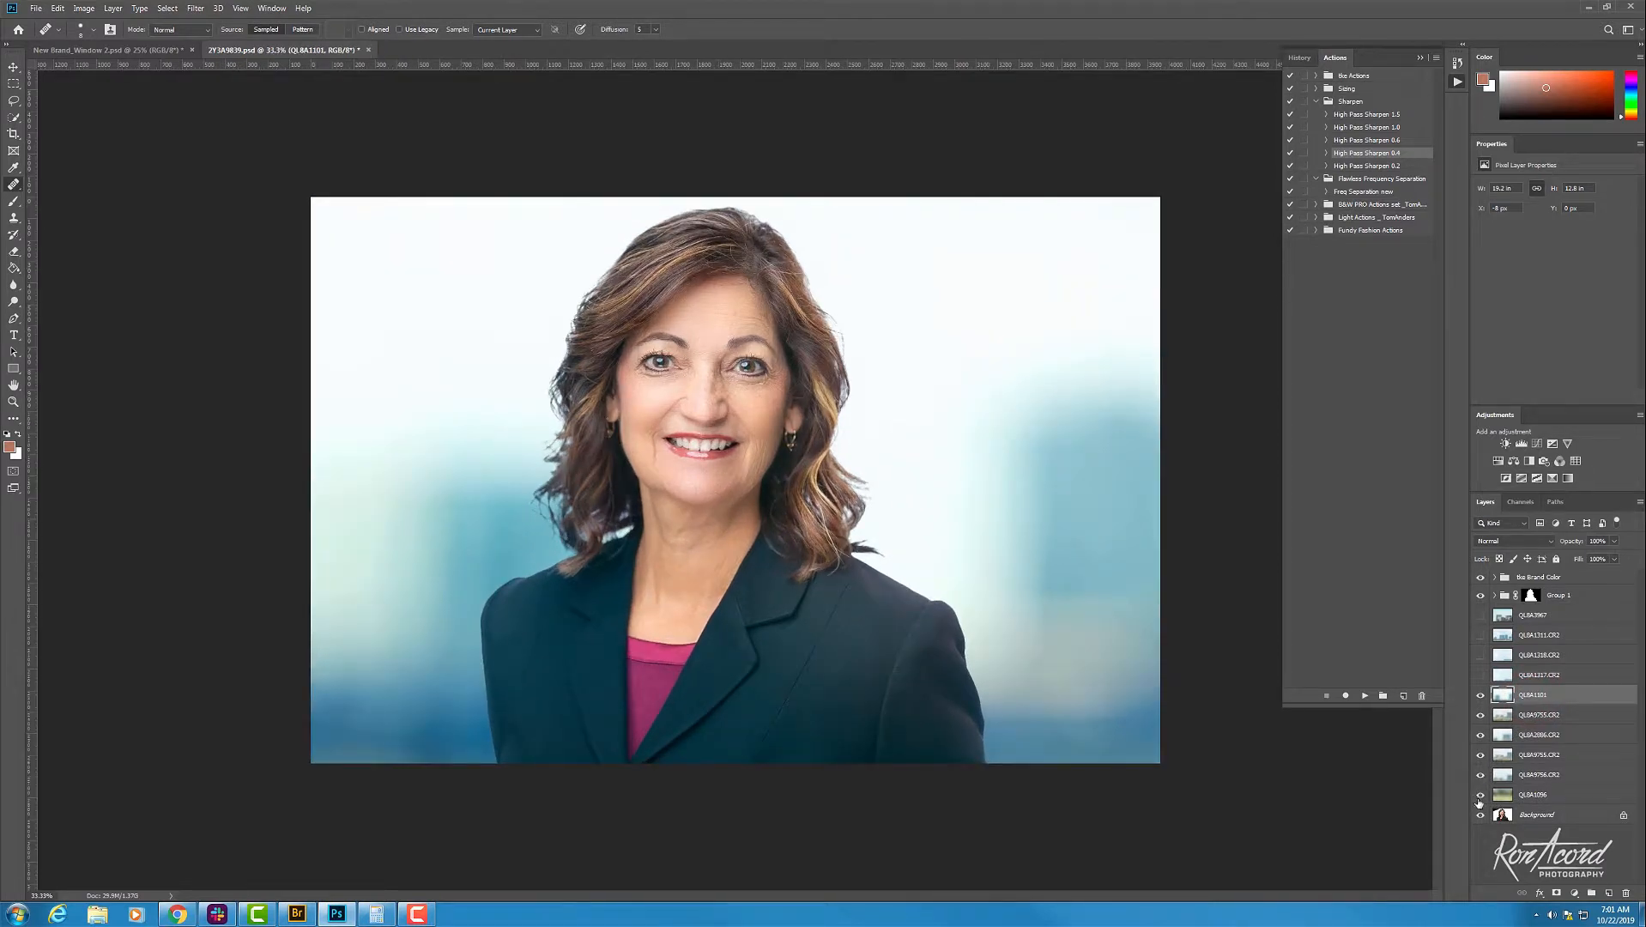
click(1479, 694)
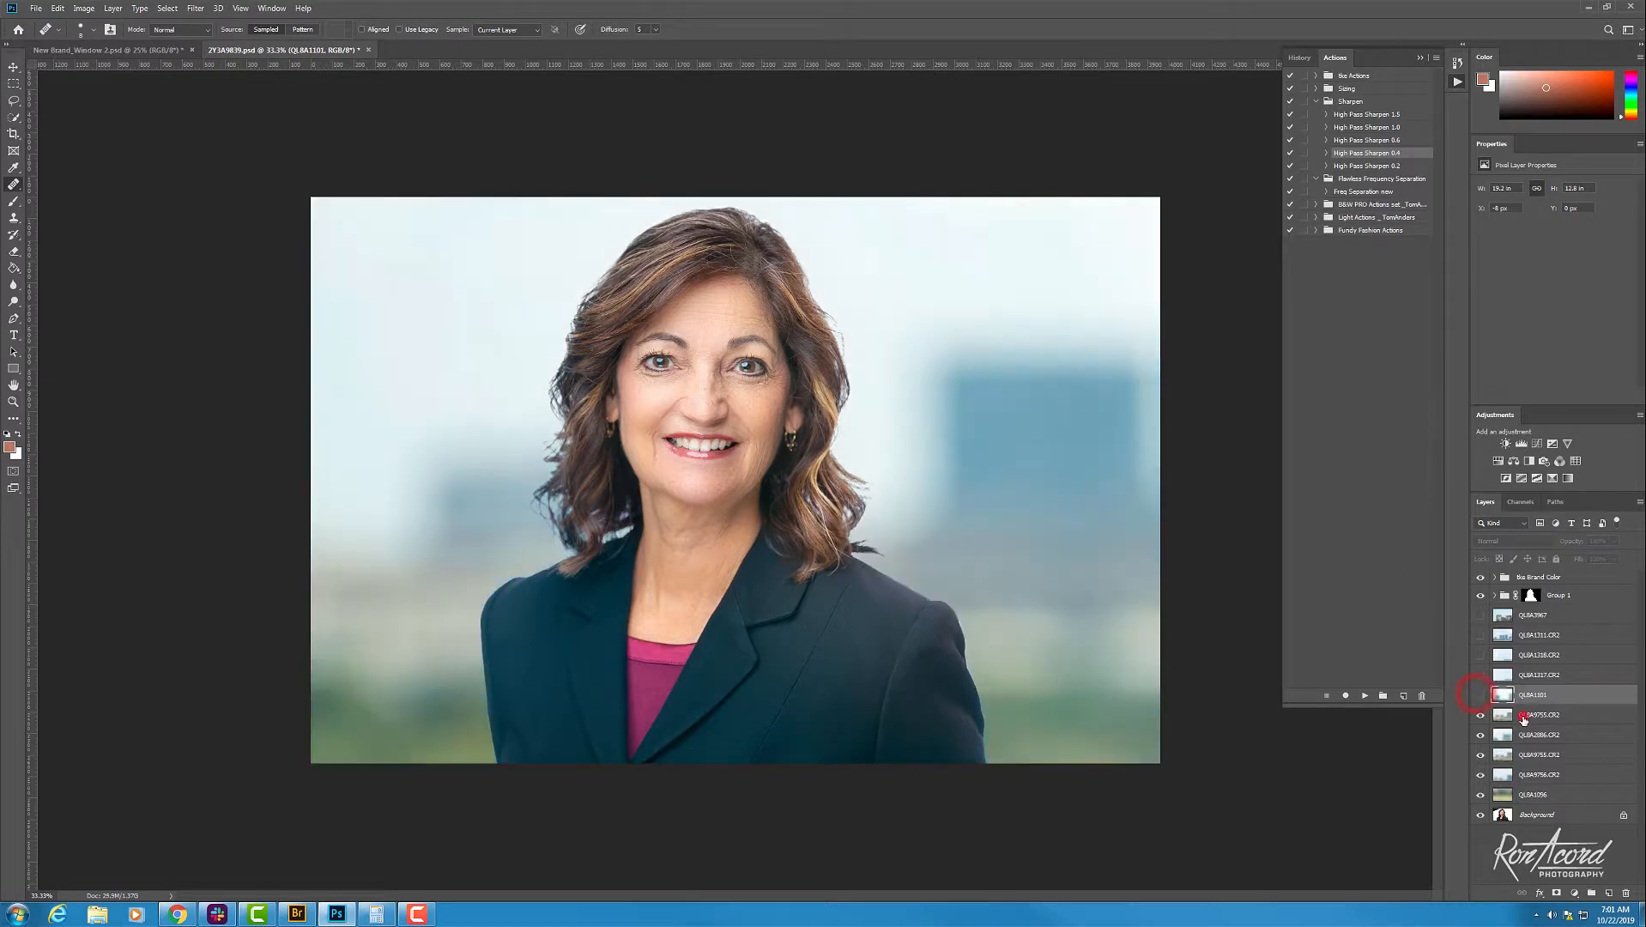
click(1532, 714)
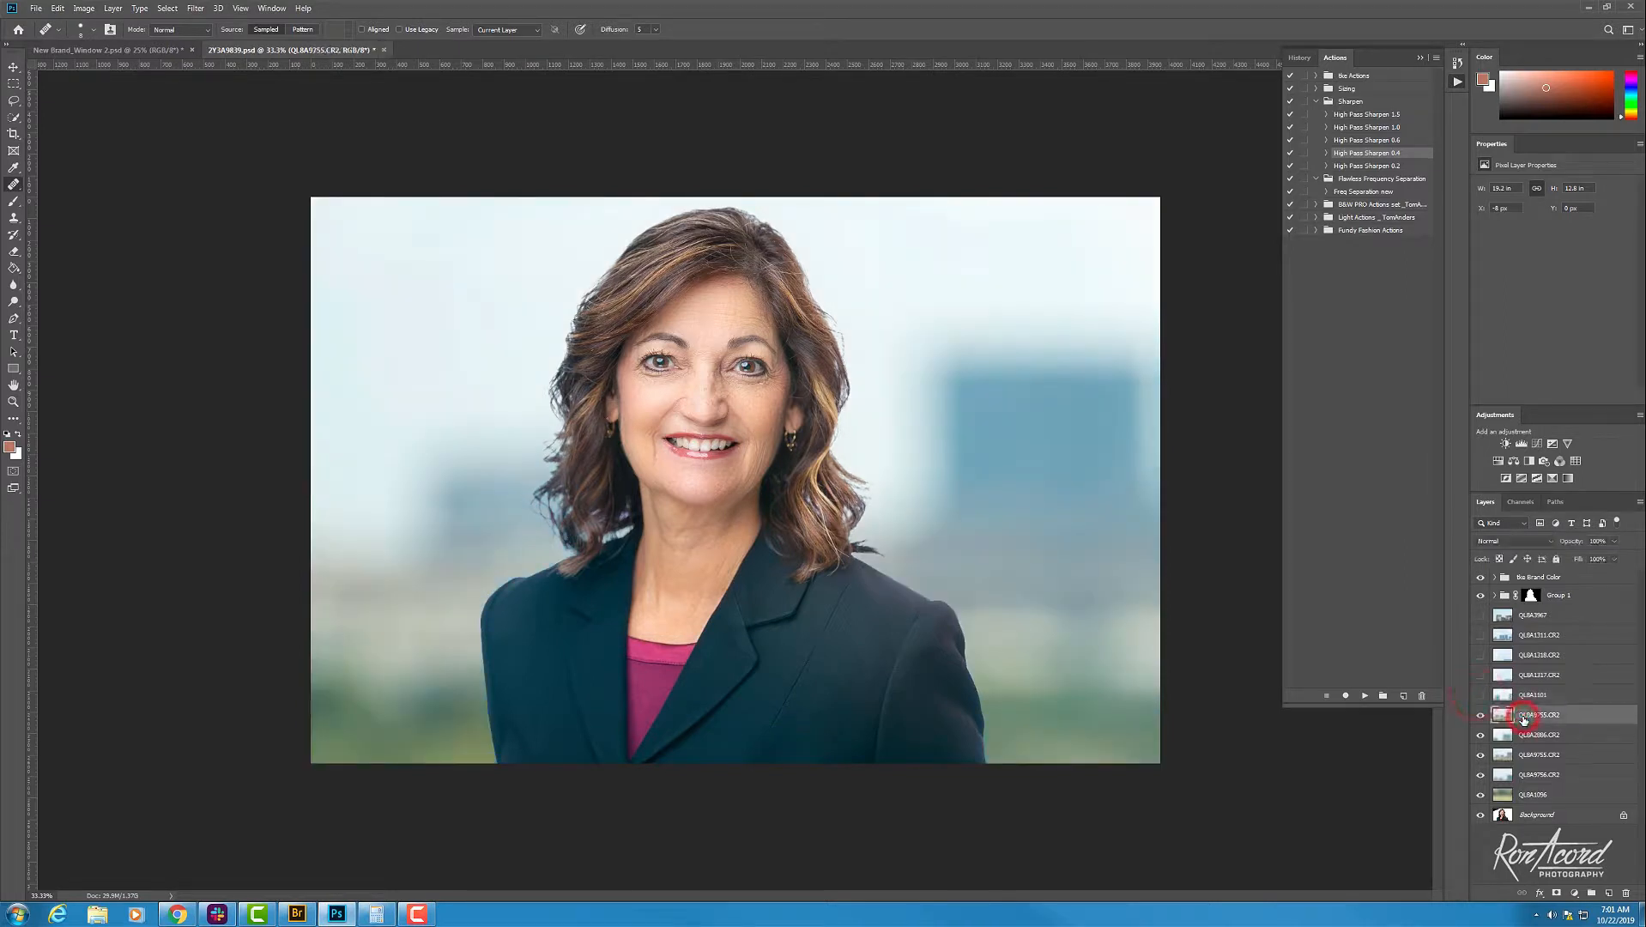
click(1479, 716)
click(1533, 735)
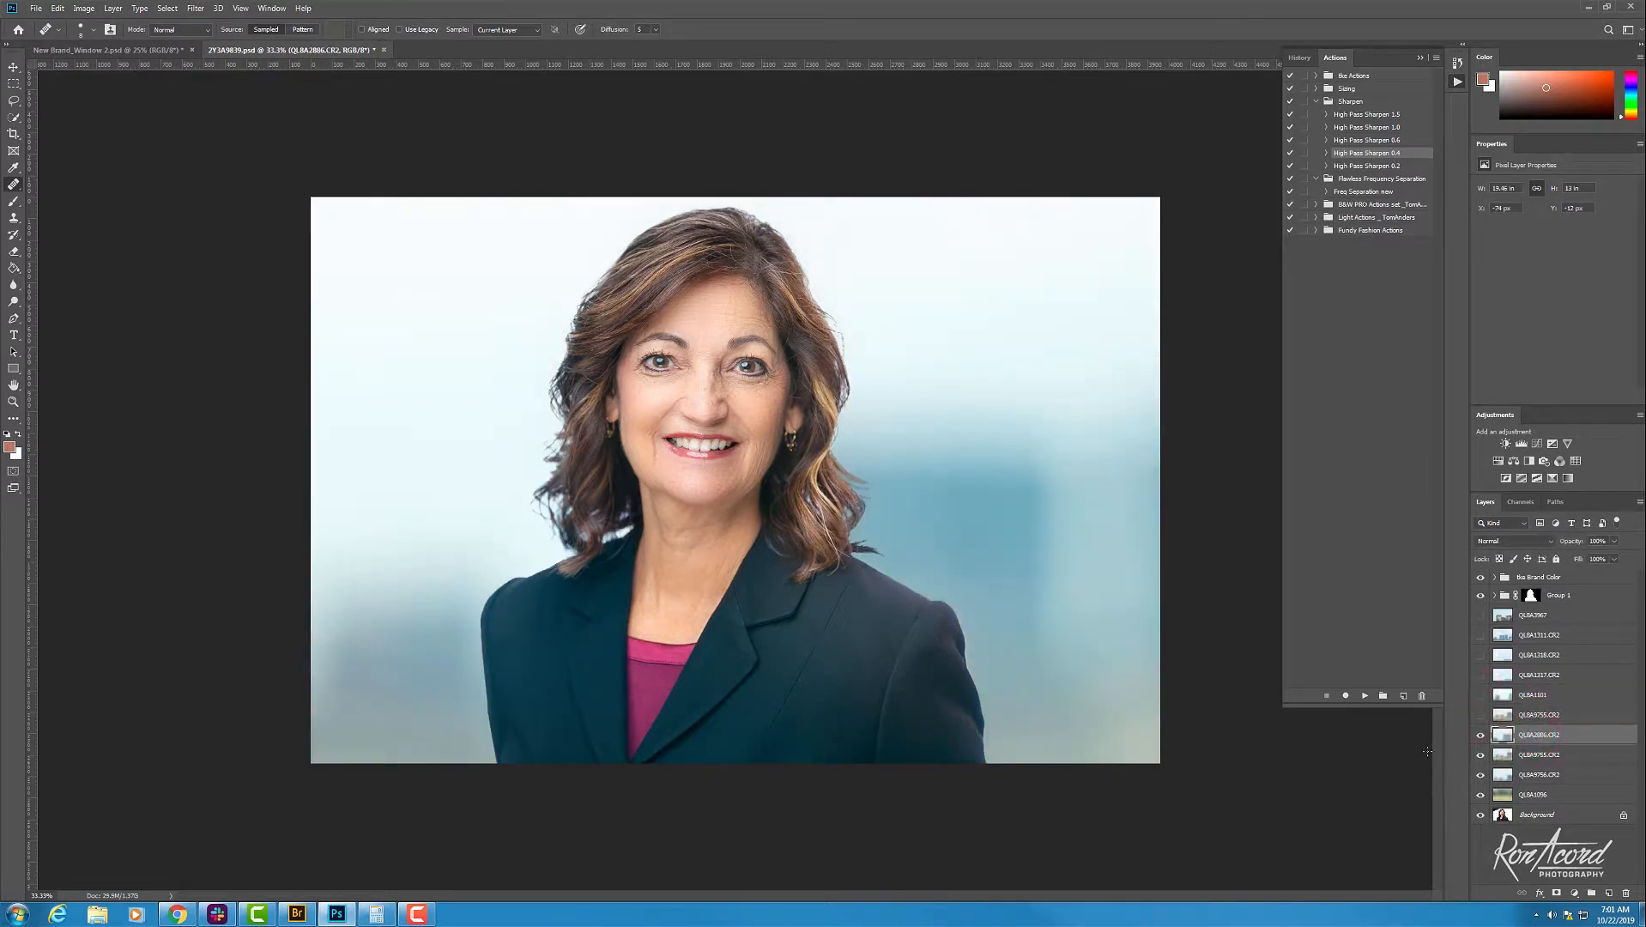
click(1480, 735)
Step: Compare and hide the last two city background layers, and delete the green background layer directly above Background
click(1533, 754)
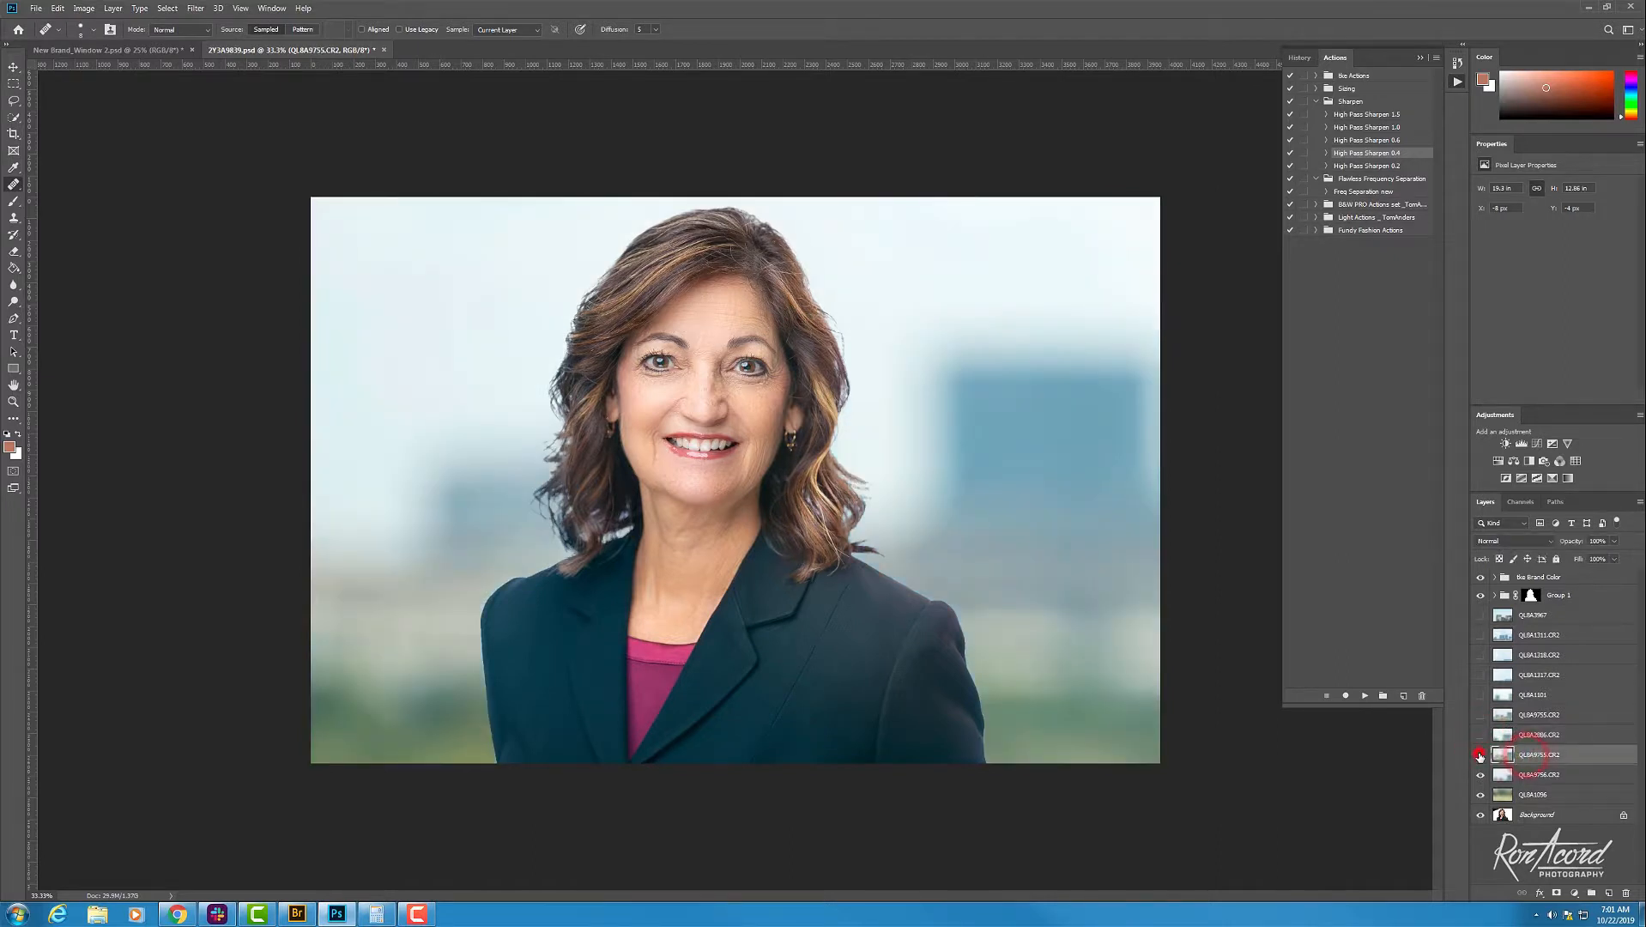
click(1479, 756)
click(1479, 755)
click(1479, 755)
click(1479, 774)
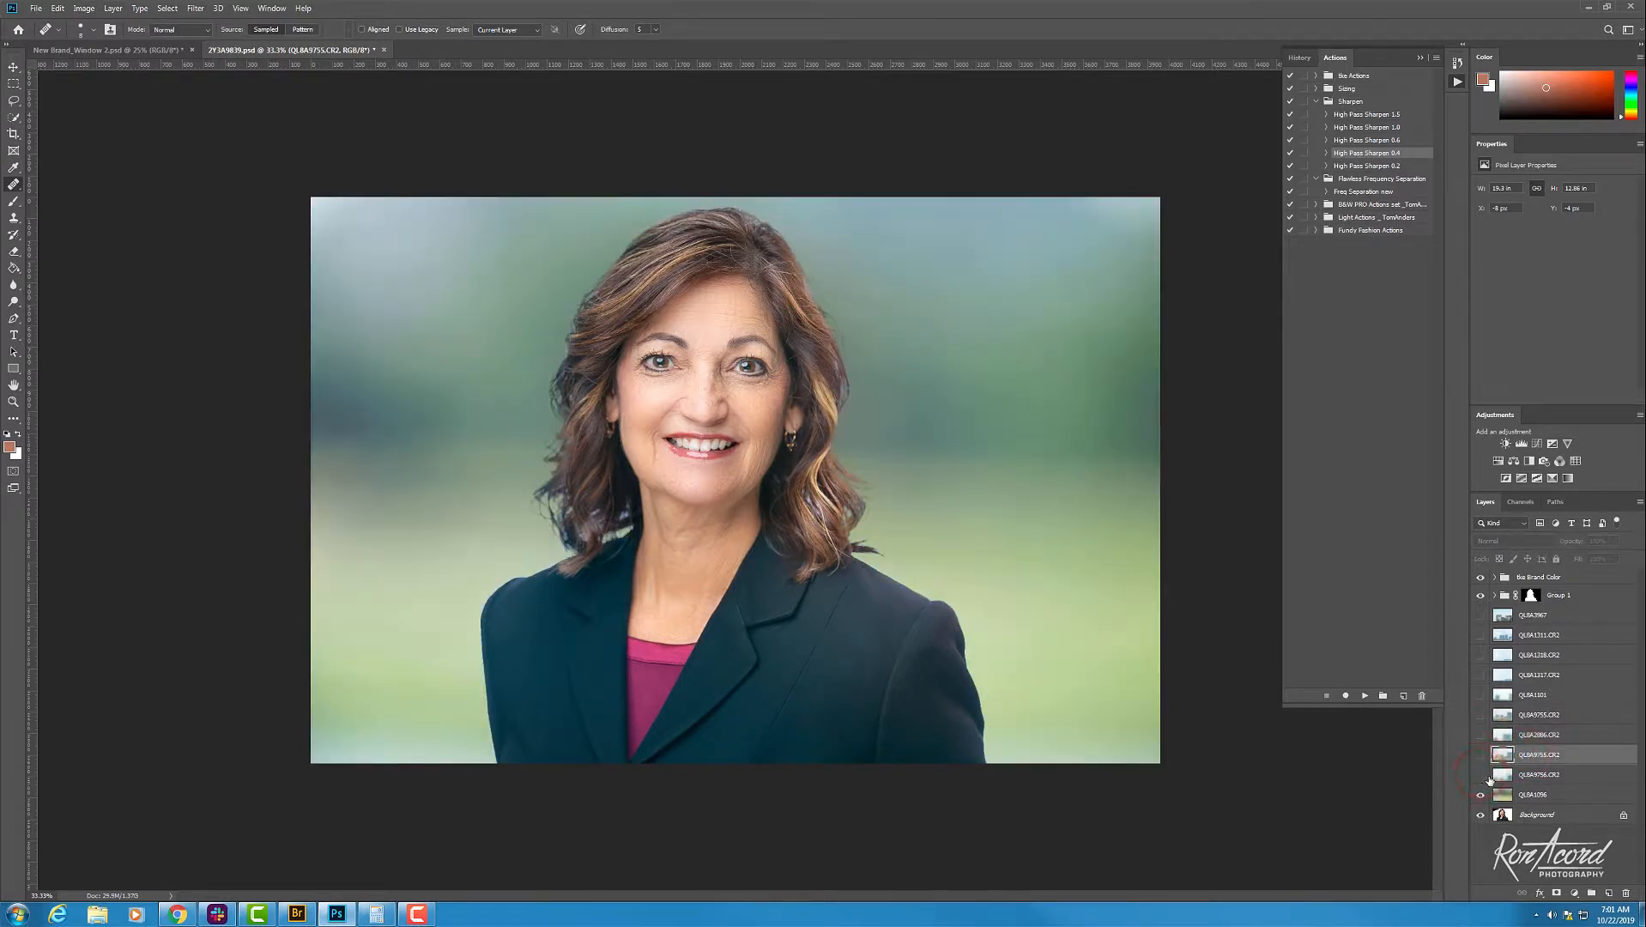
click(1538, 794)
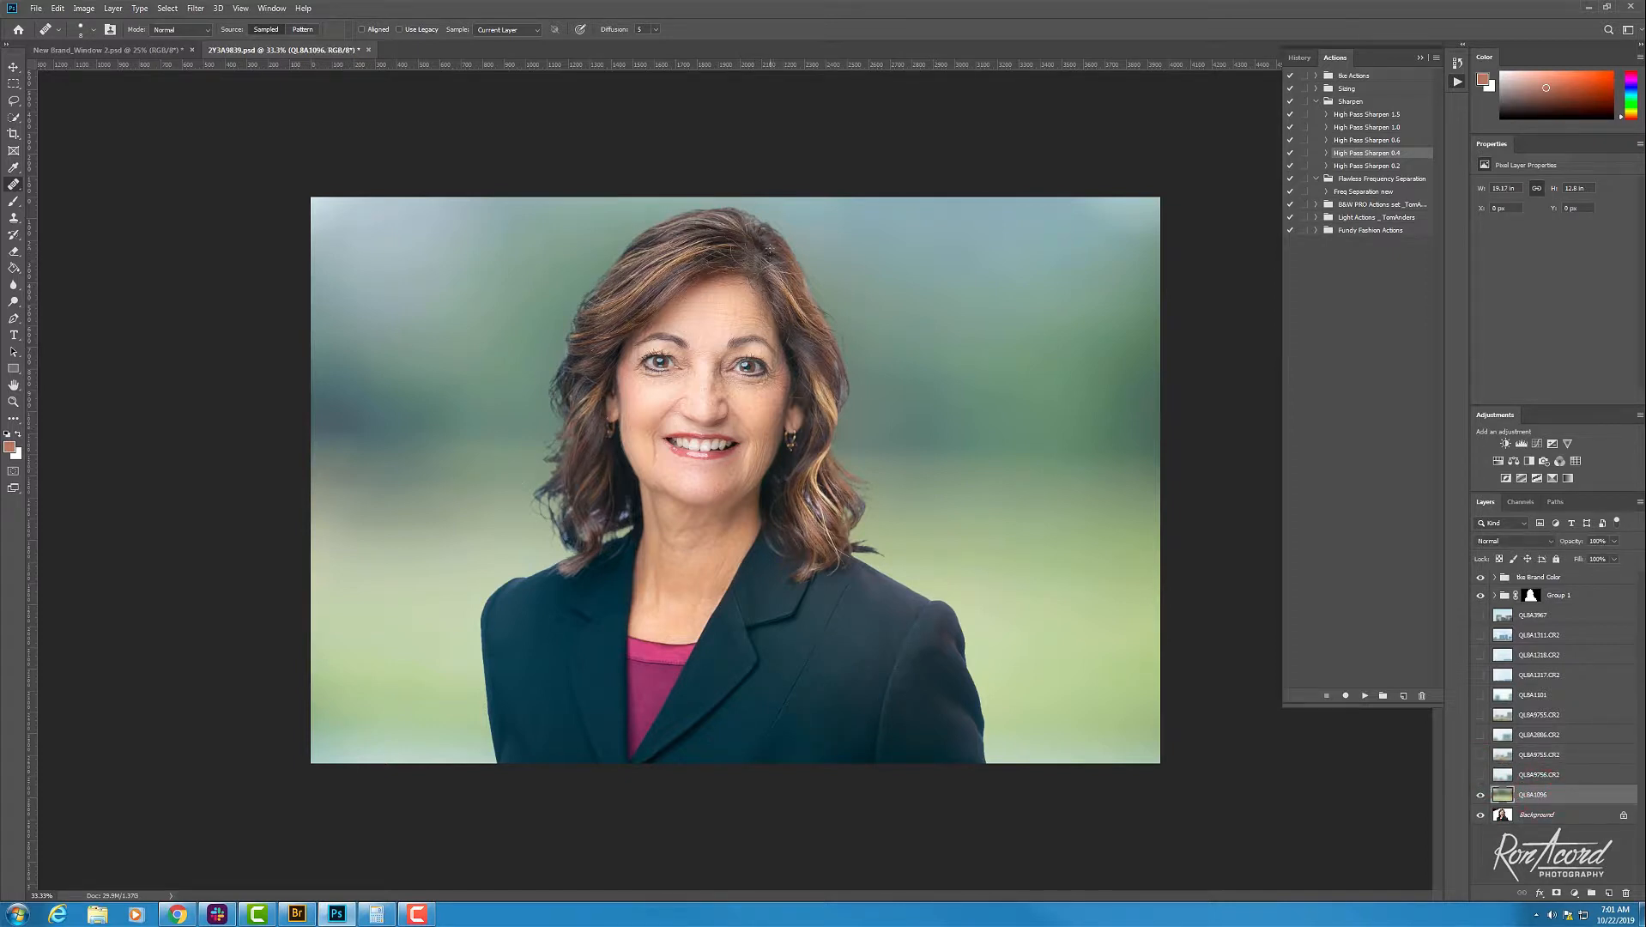
key(Delete)
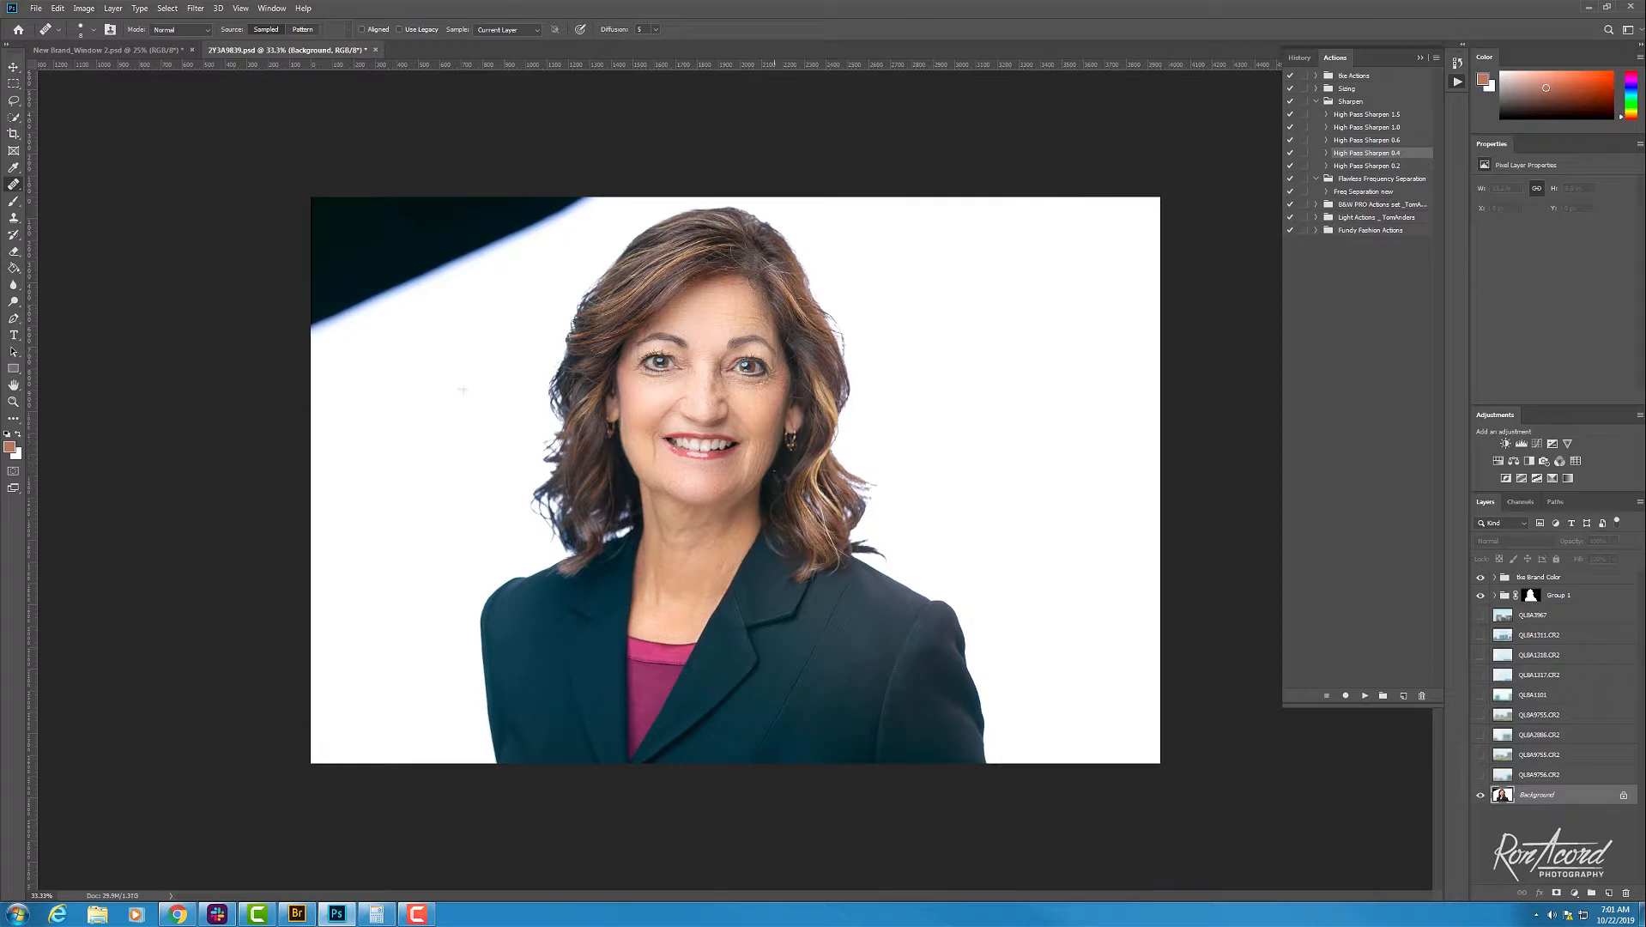
Step: Show the QL8A1311.CR2 skyline background, scale it down to about 24 in wide, and reposition it behind the subject
click(1479, 675)
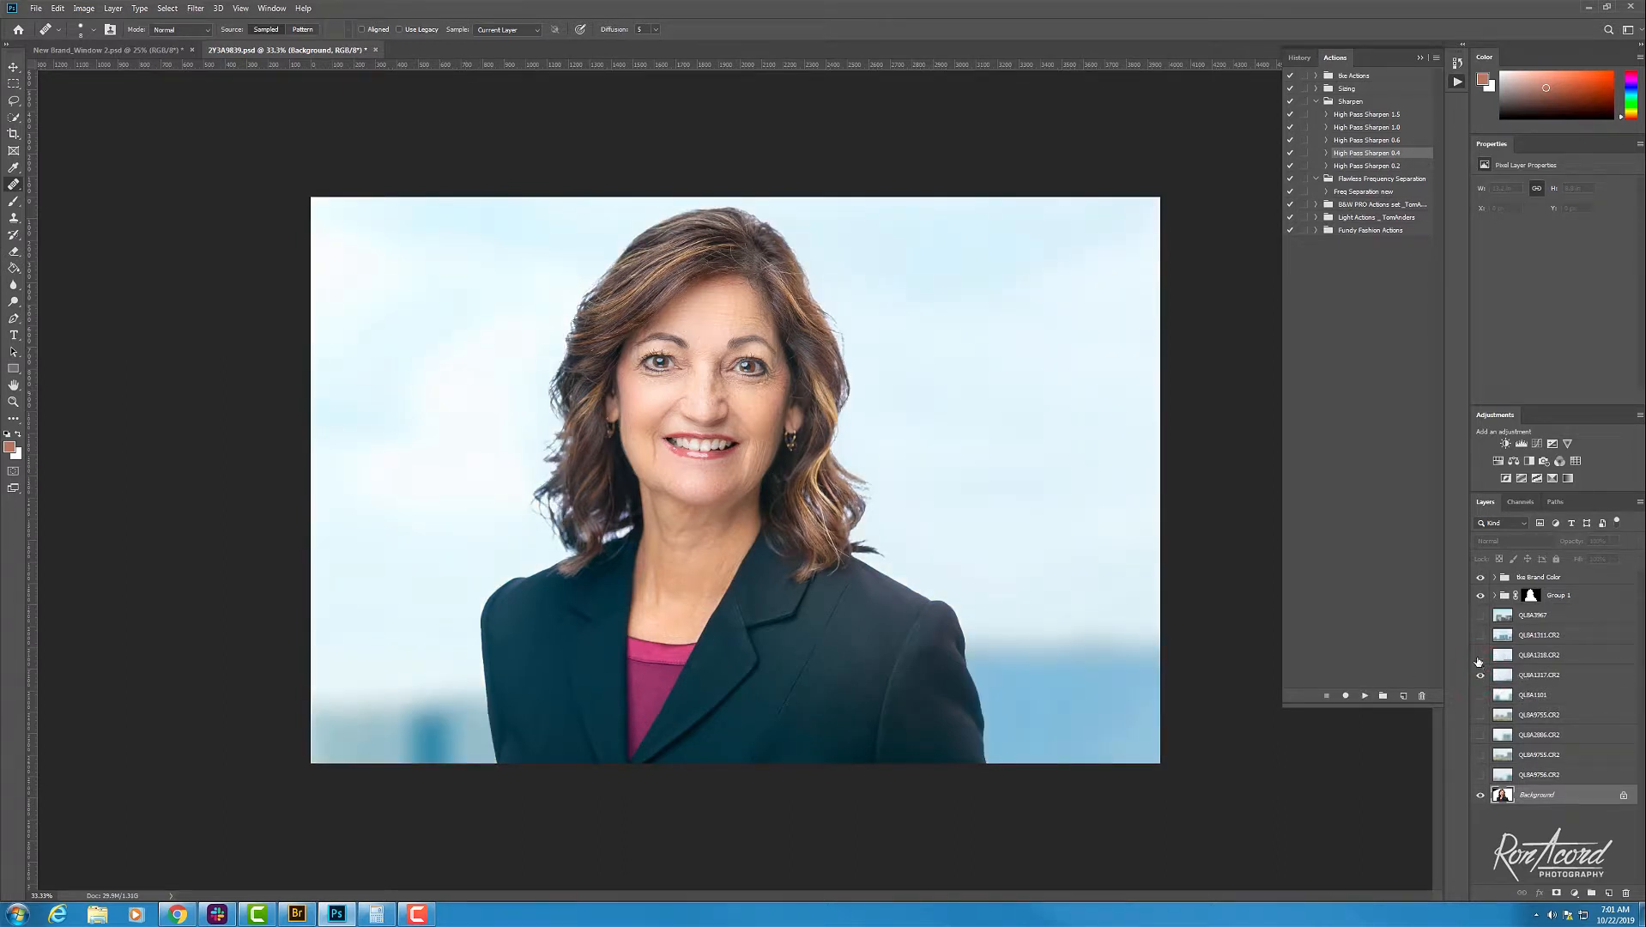
click(1480, 634)
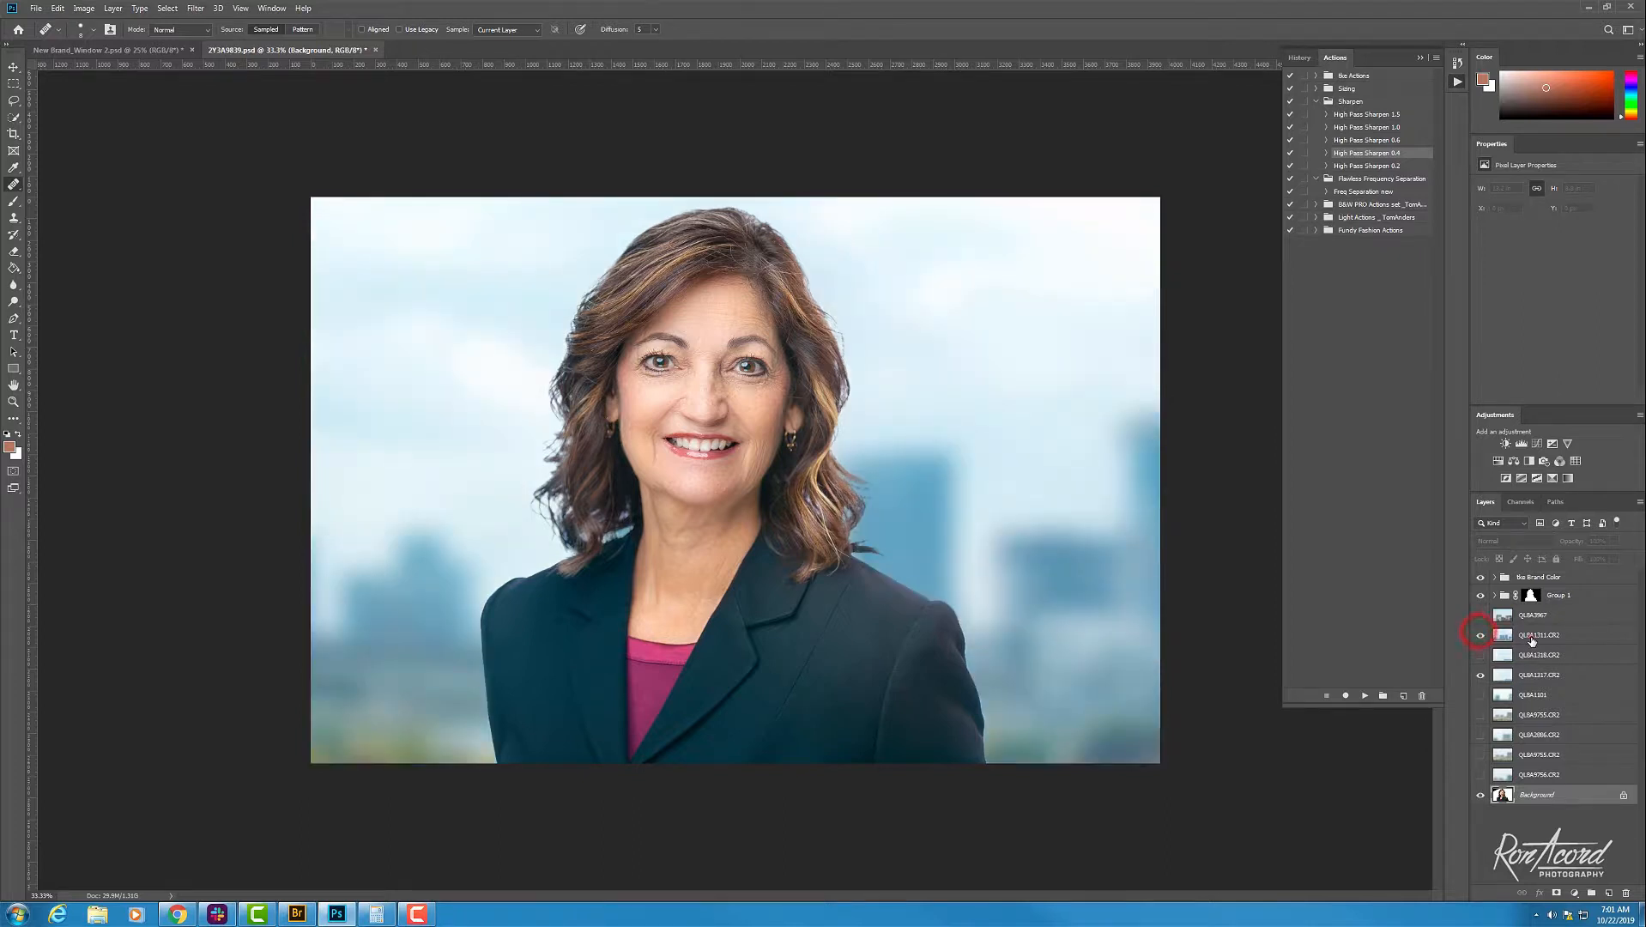
click(1516, 629)
key(ctrl+t)
key(ctrl+minus)
key(ctrl+minus)
key(ctrl+minus)
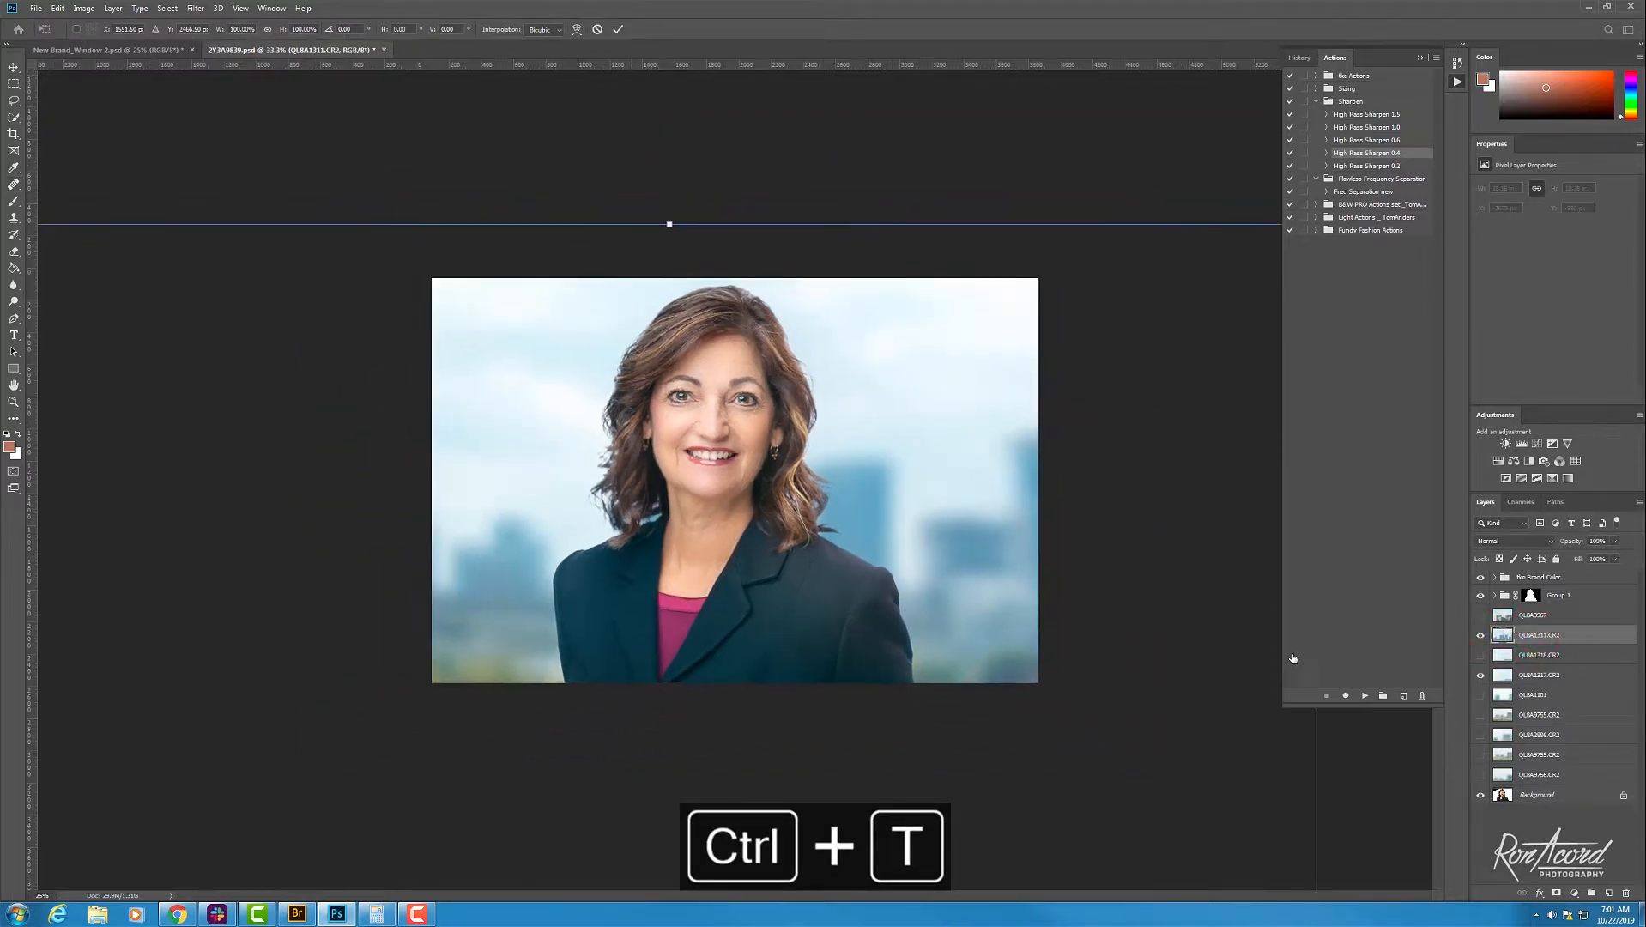
drag(360, 799, 396, 761)
drag(650, 665, 649, 637)
key(ctrl+plus)
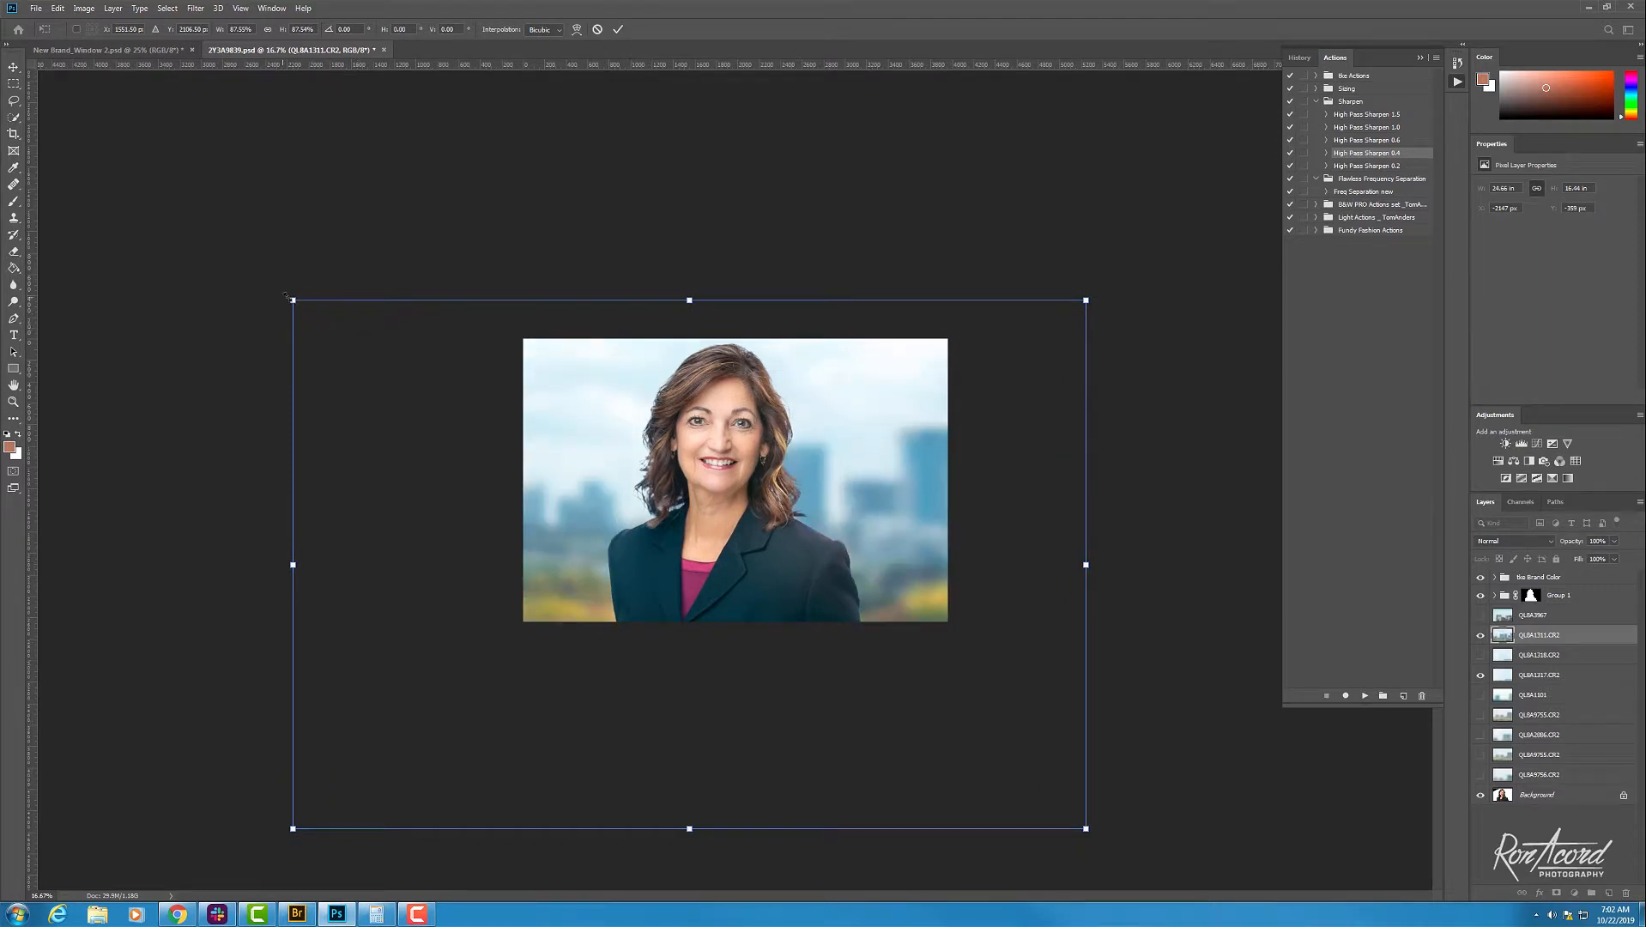
drag(292, 297, 305, 296)
key(Return)
key(j)
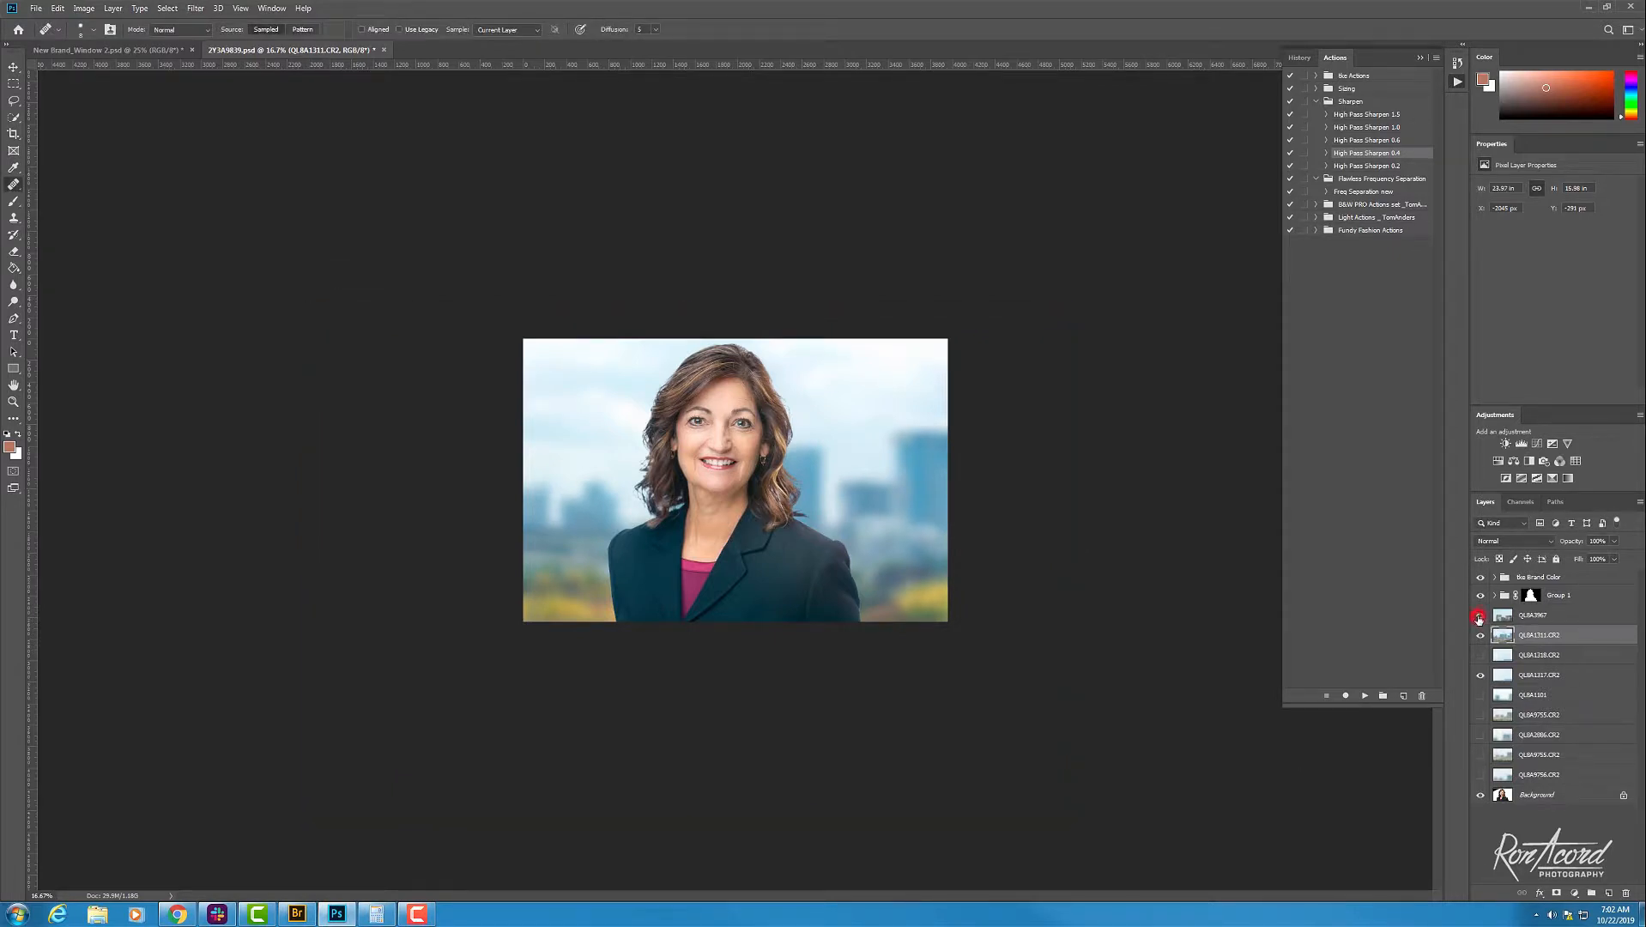
Step: Show the QL8A3967 background layer and enlarge it slightly with Free Transform
click(1477, 617)
key(ctrl+plus)
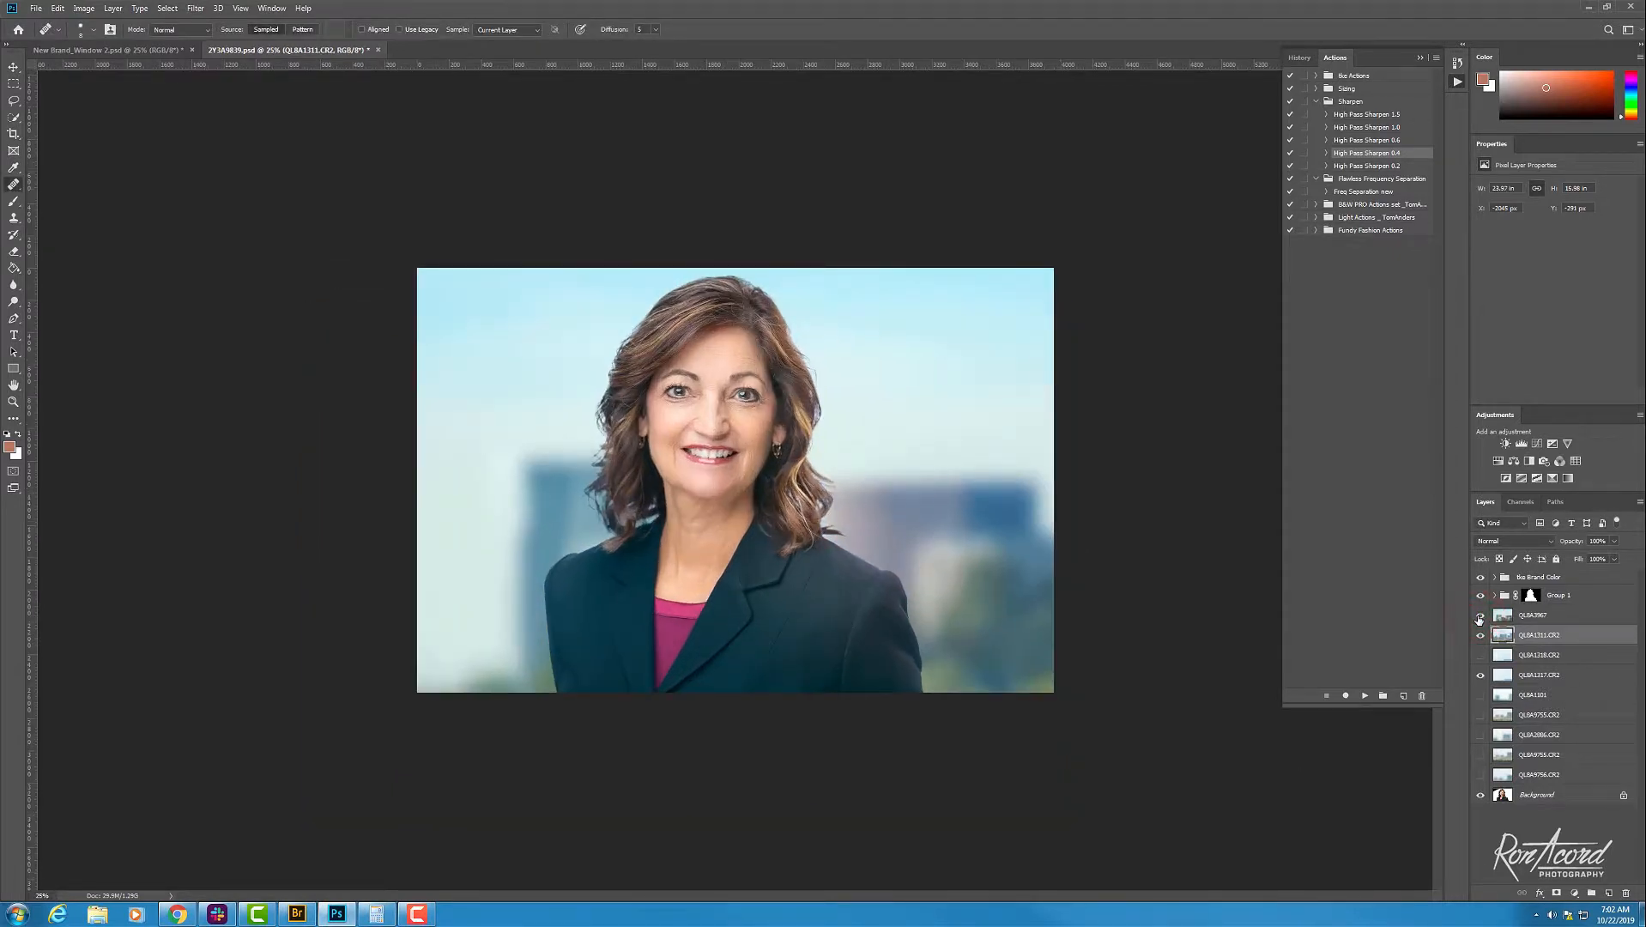
click(1537, 618)
key(ctrl+t)
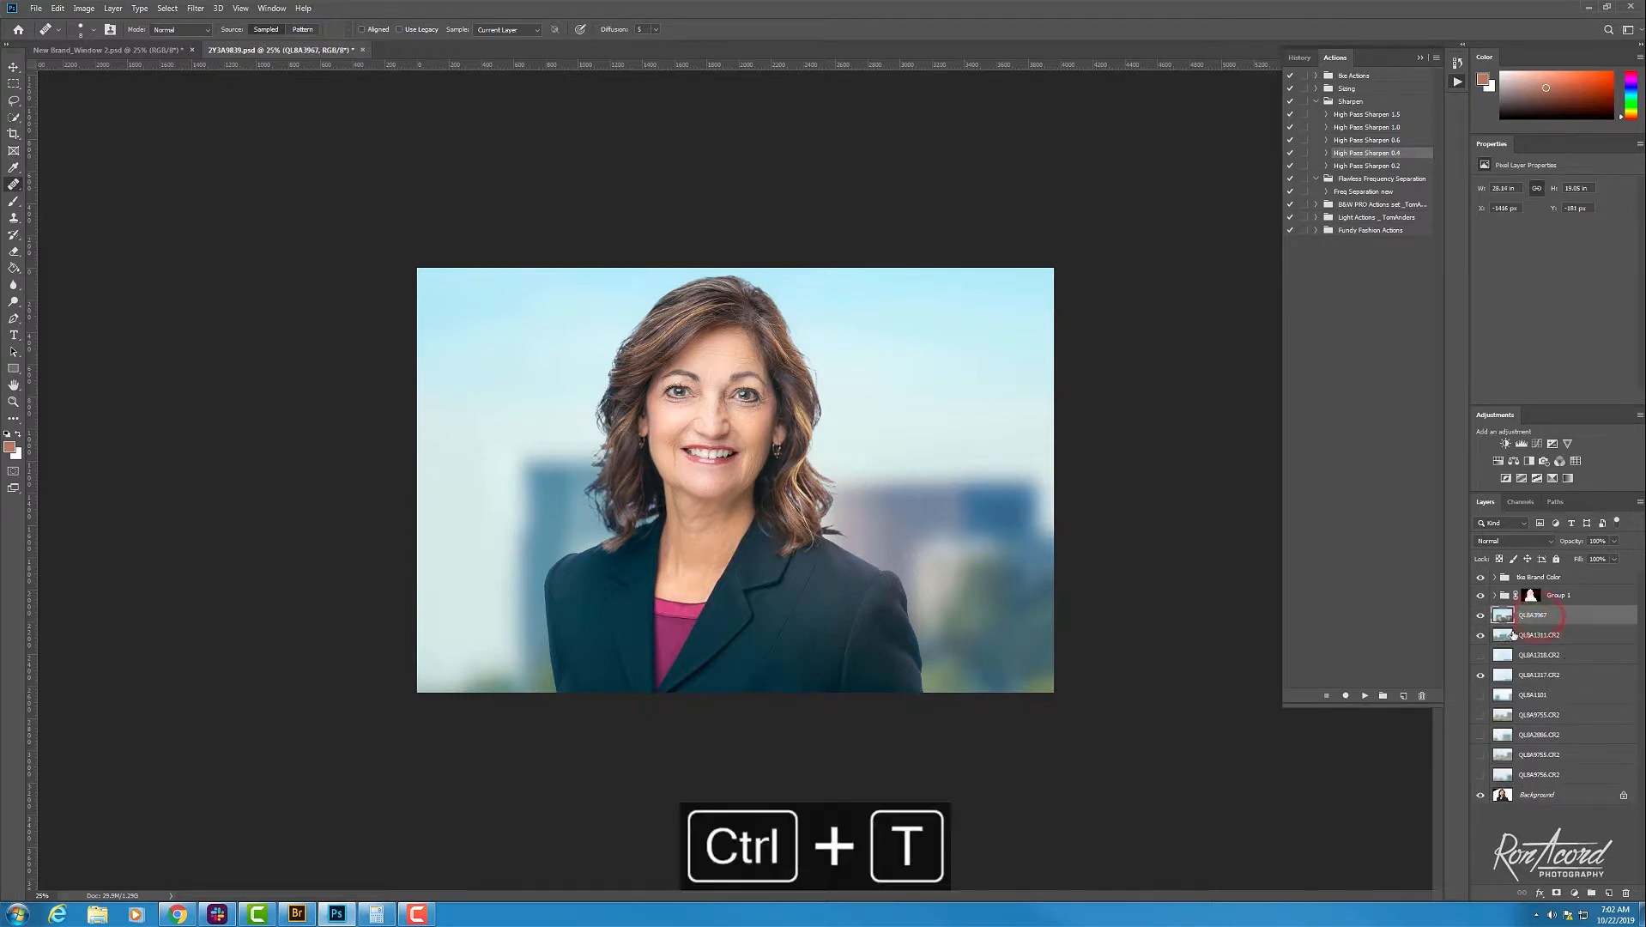
drag(190, 235, 182, 227)
key(Return)
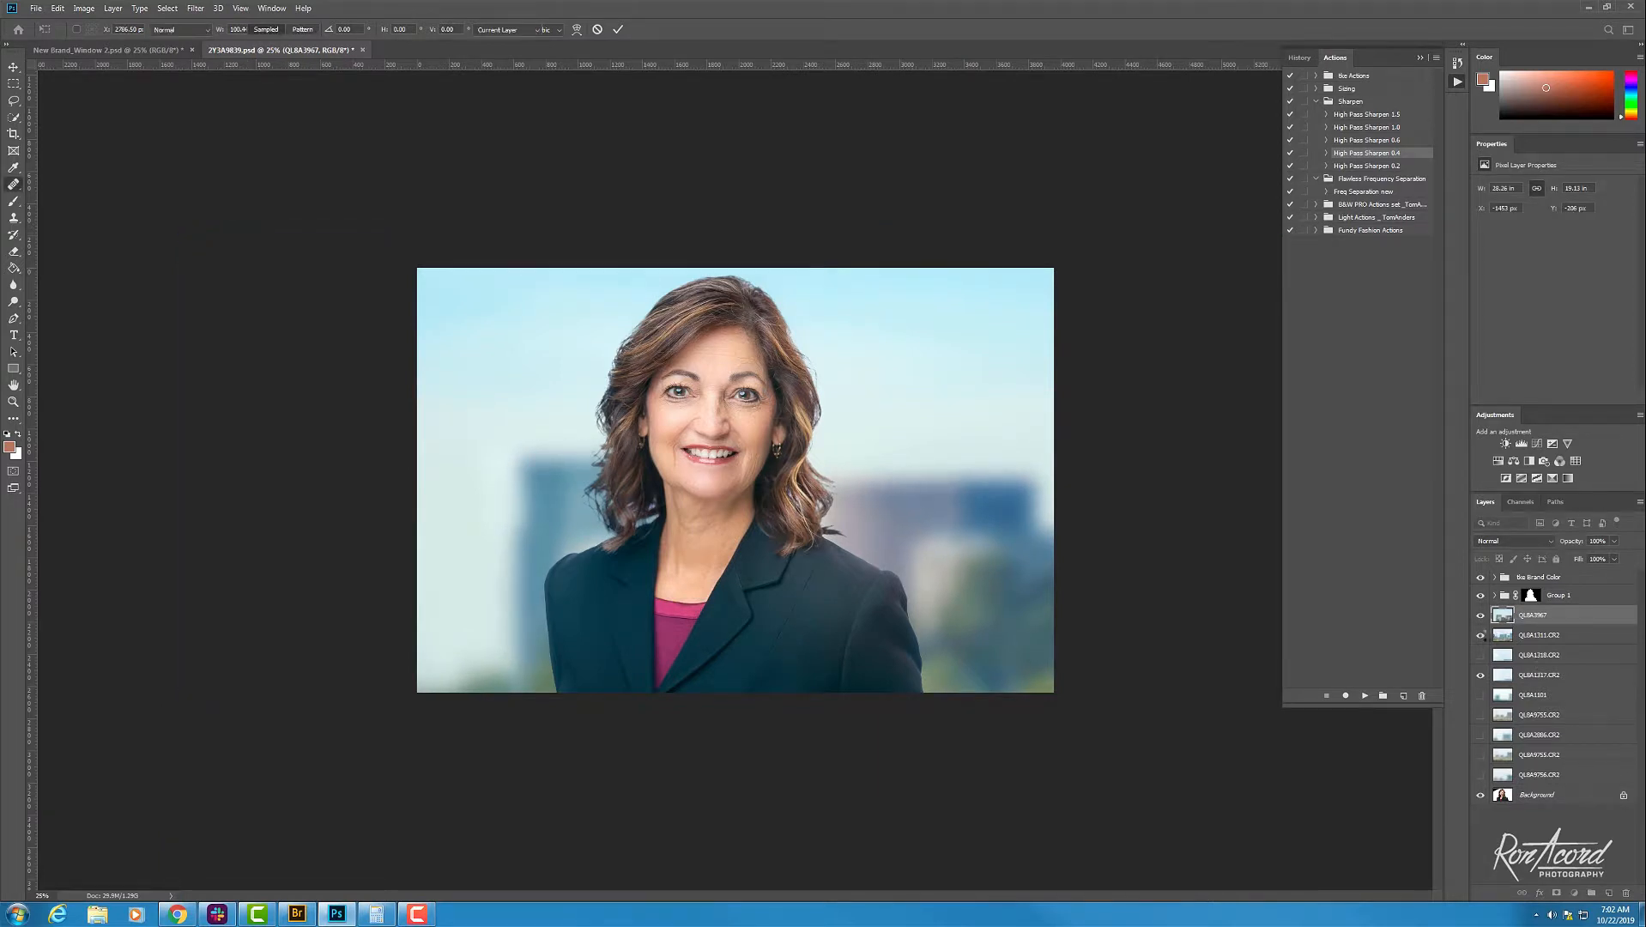
Step: Delete the seven unused background layers from QL8A1318.CR2 down to QL8A9756.CR2
click(1536, 655)
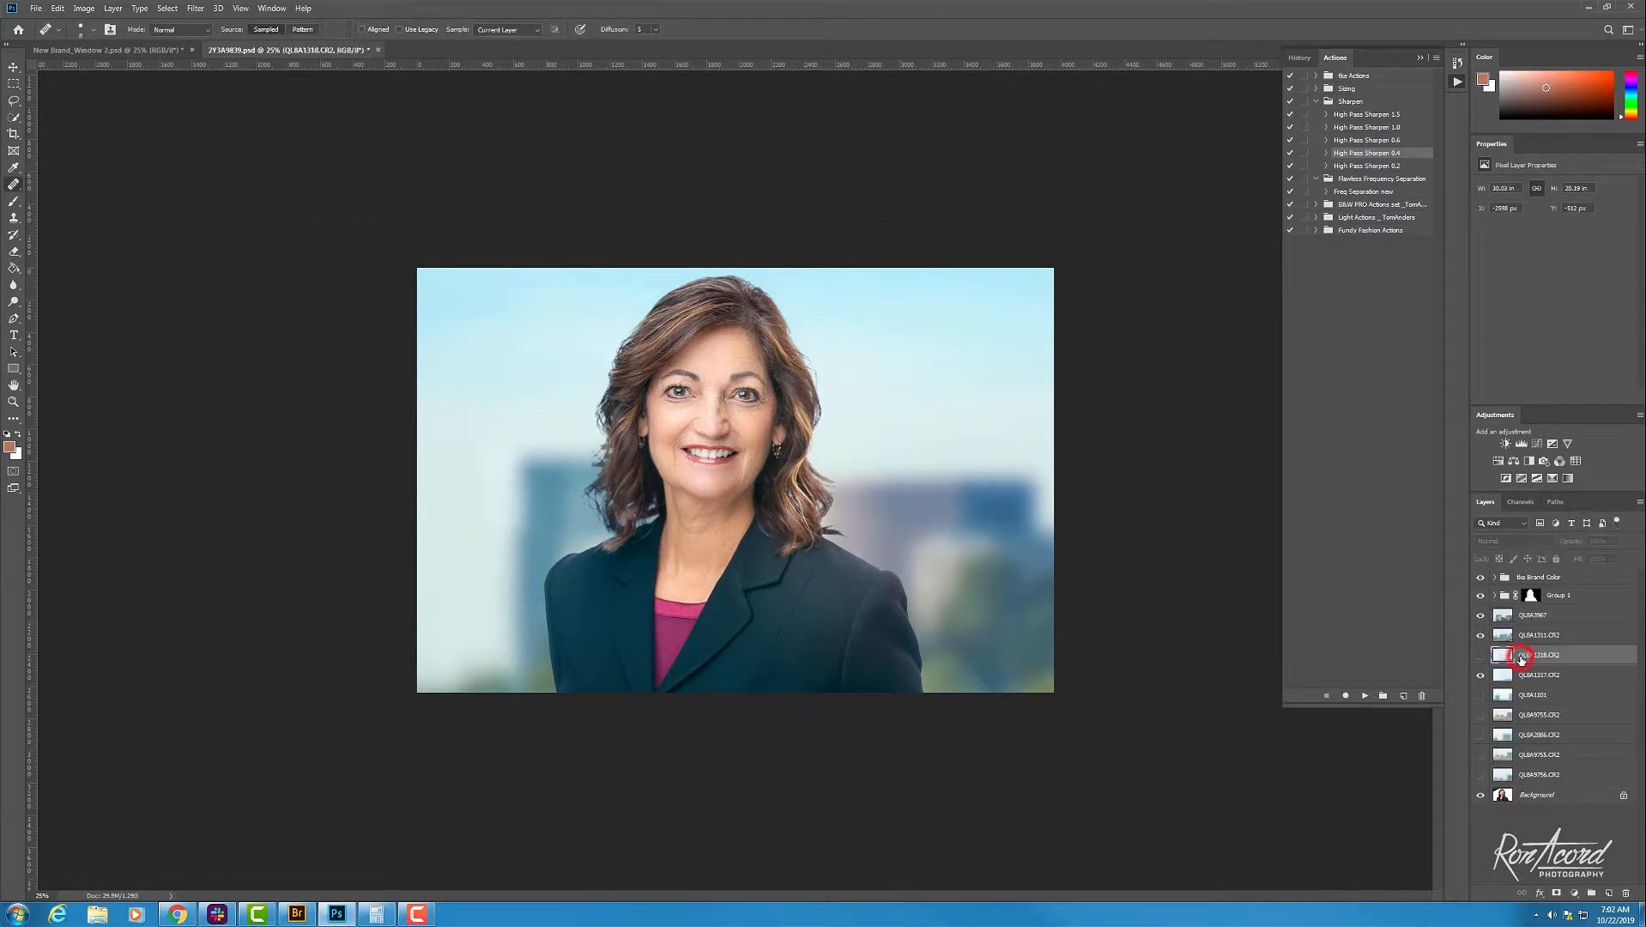
key(Delete)
key(Delete)
key(Delete)
key(Delete)
key(Delete)
key(Delete)
key(Delete)
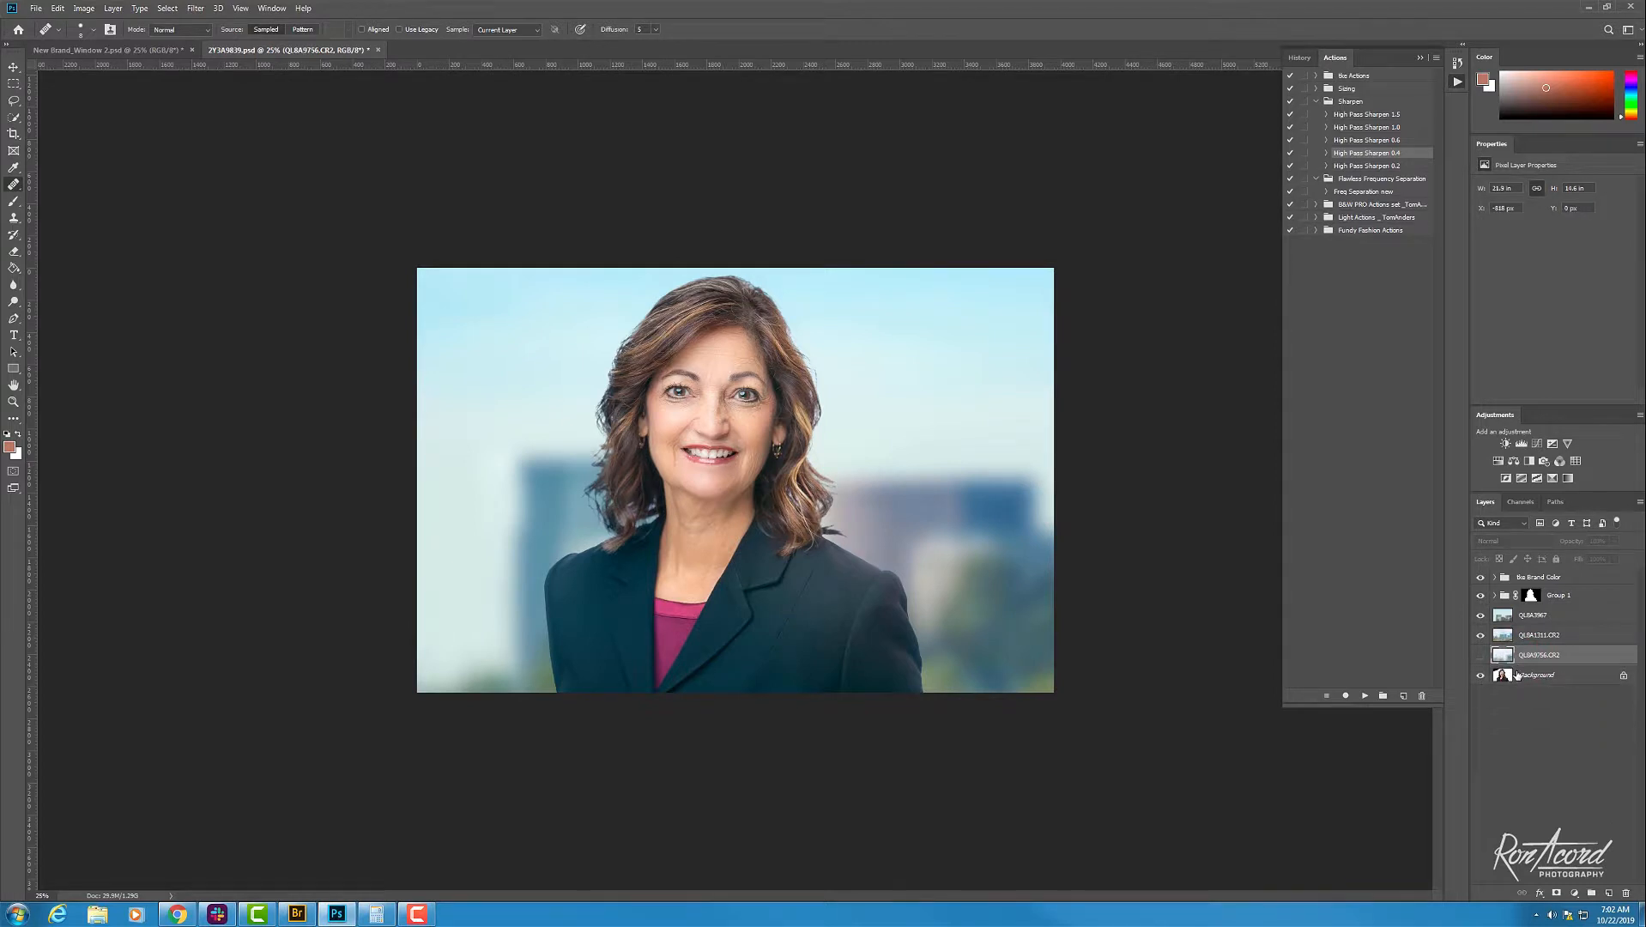
Step: Target the Group 1 layer mask with the Brush tool and make black the foreground color
click(1534, 615)
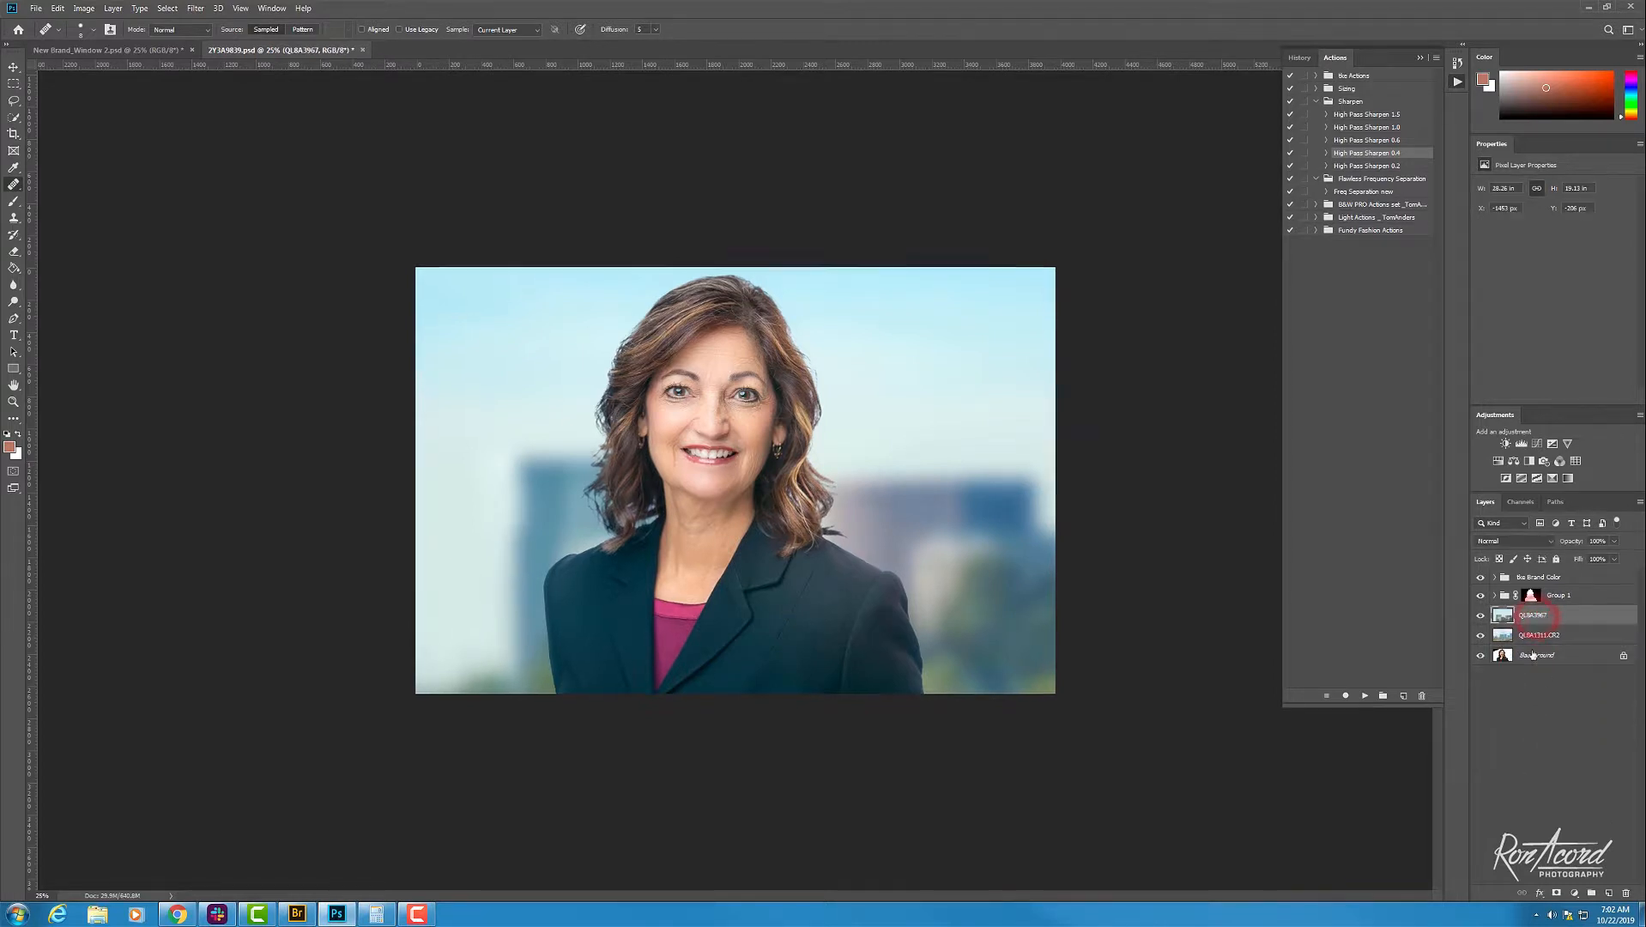
key(ctrl+plus)
key(ctrl+plus)
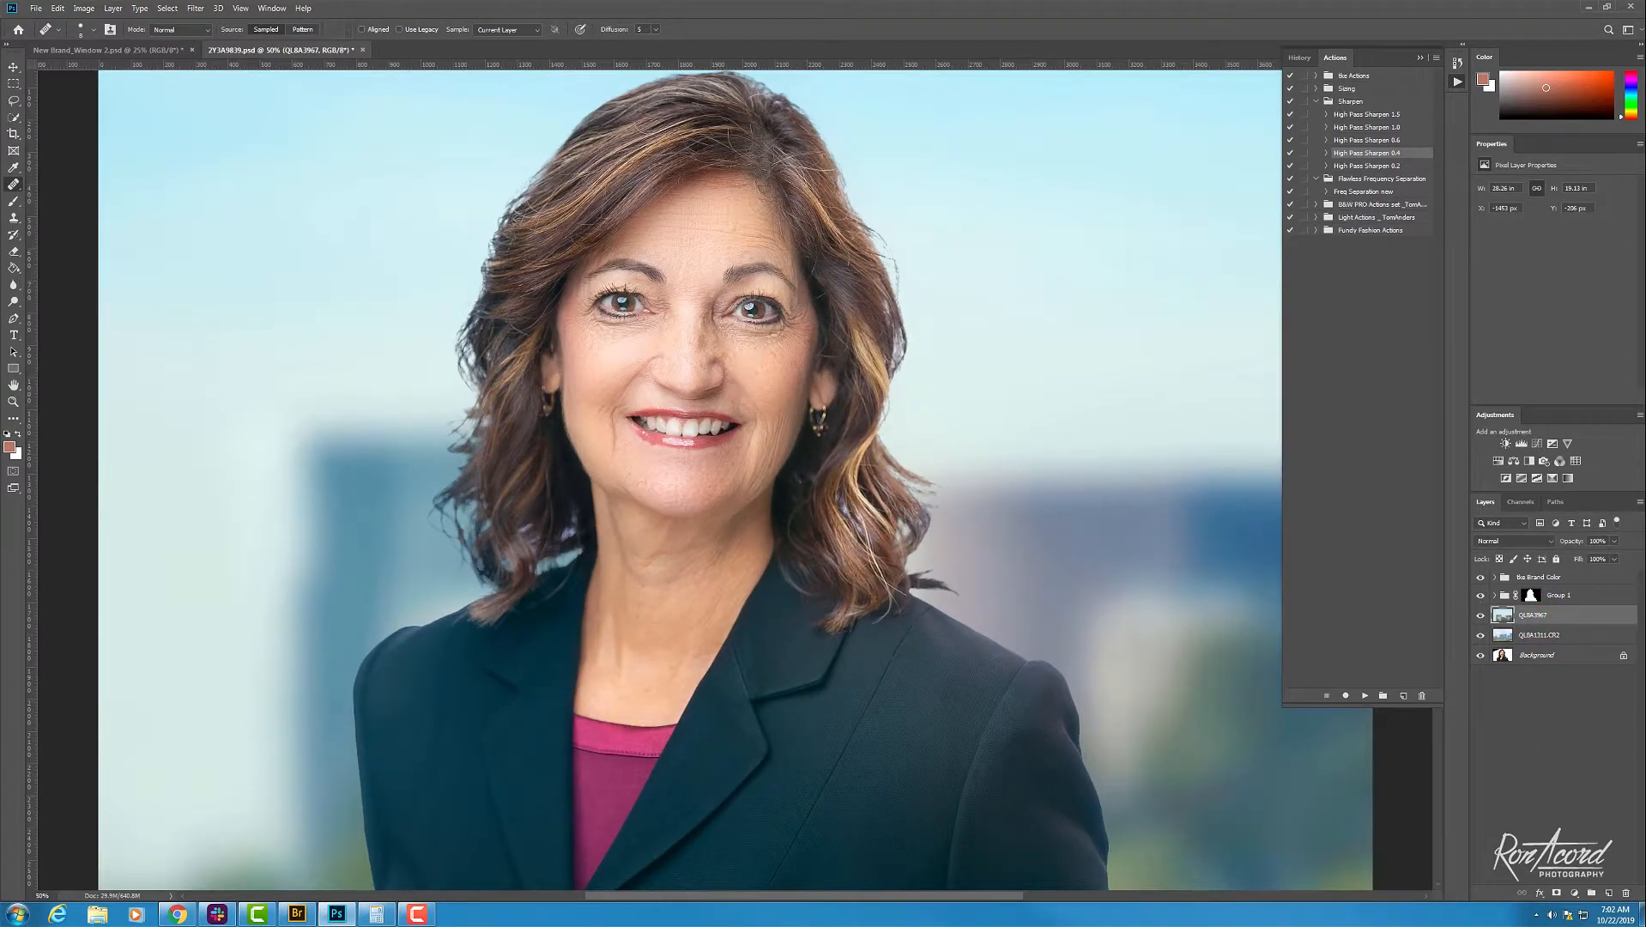
click(1532, 598)
key(d)
key(b)
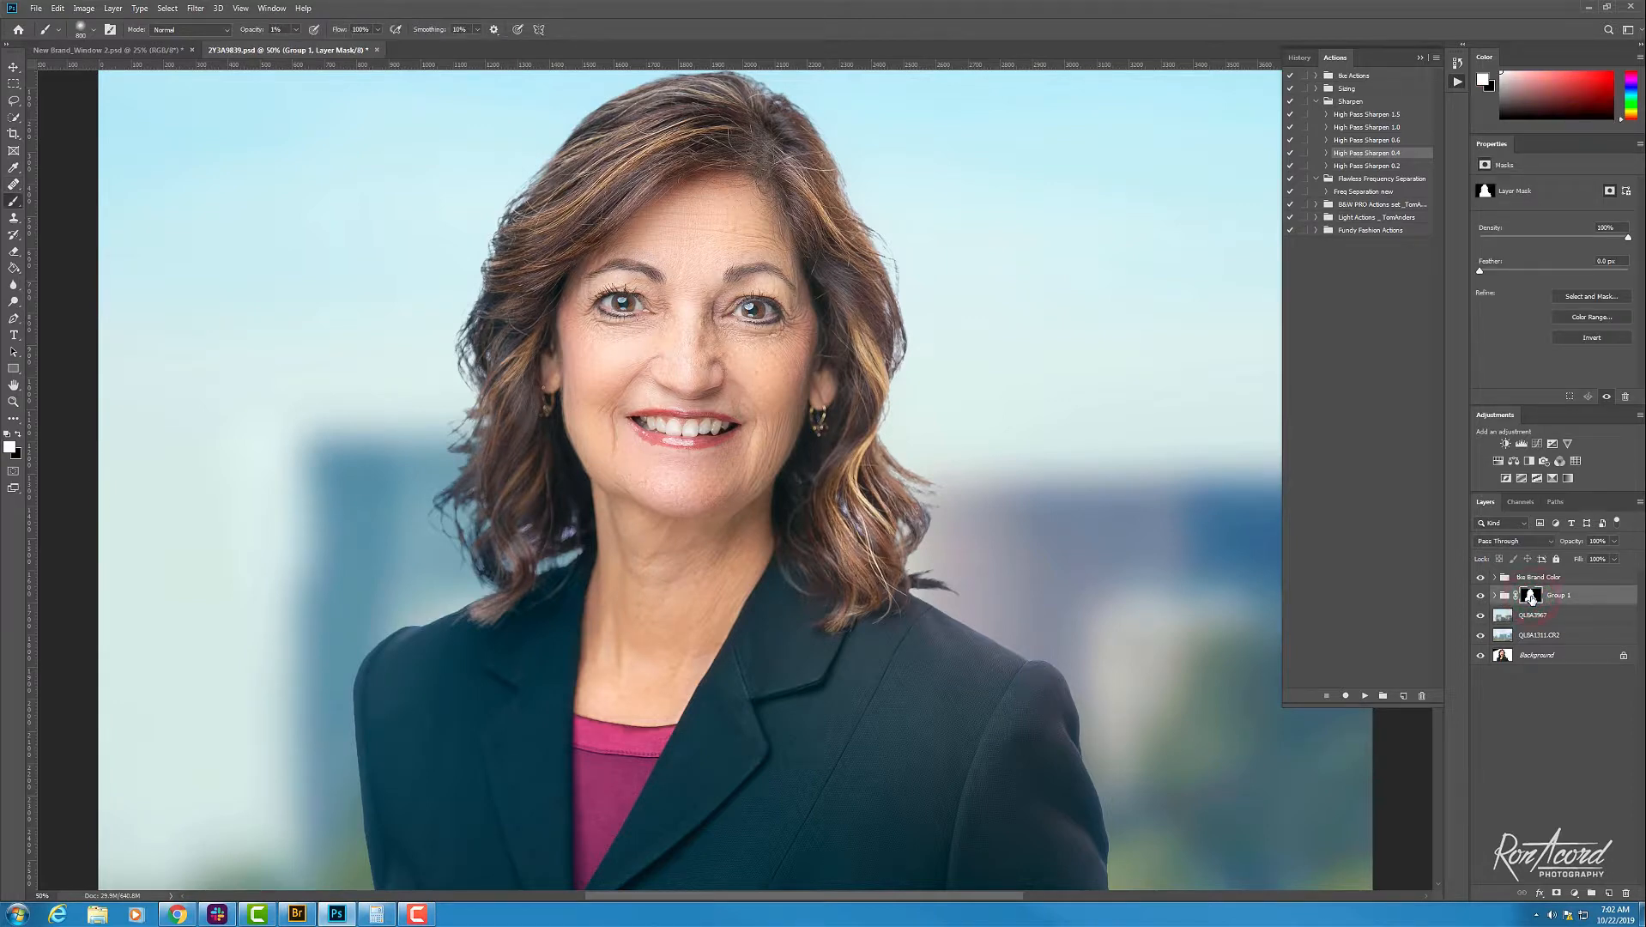
click(18, 435)
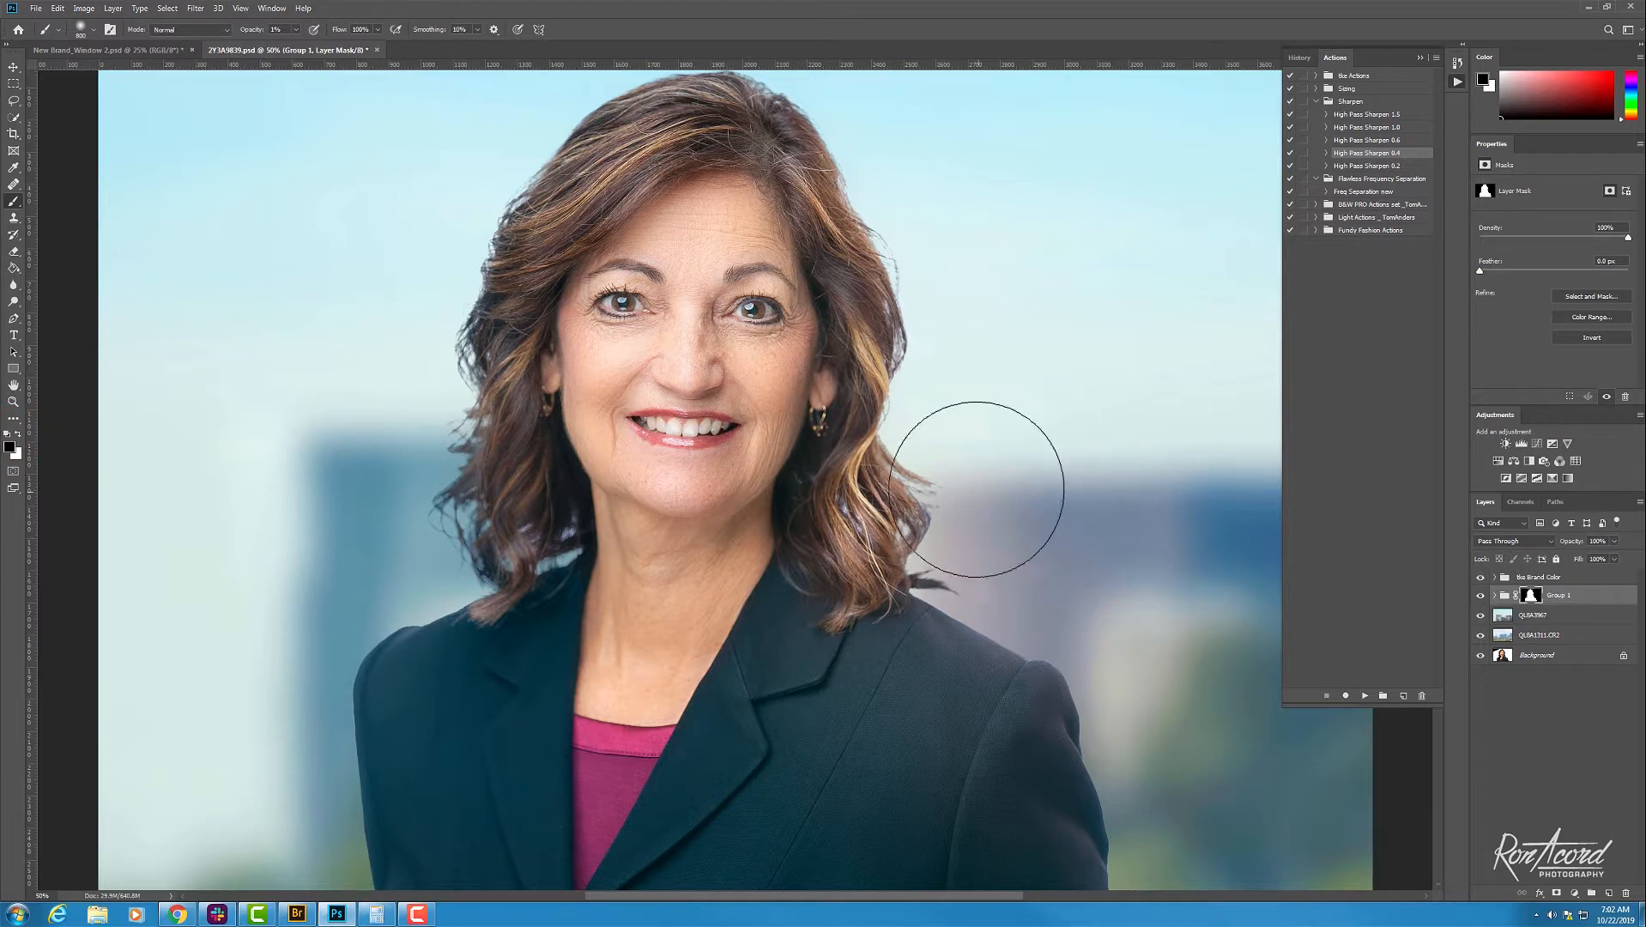
Step: Set the mask brush to 100% opacity and reduce its size to 100 px
key(bracketleft)
key(bracketleft)
key(bracketleft)
key(bracketleft)
key(bracketleft)
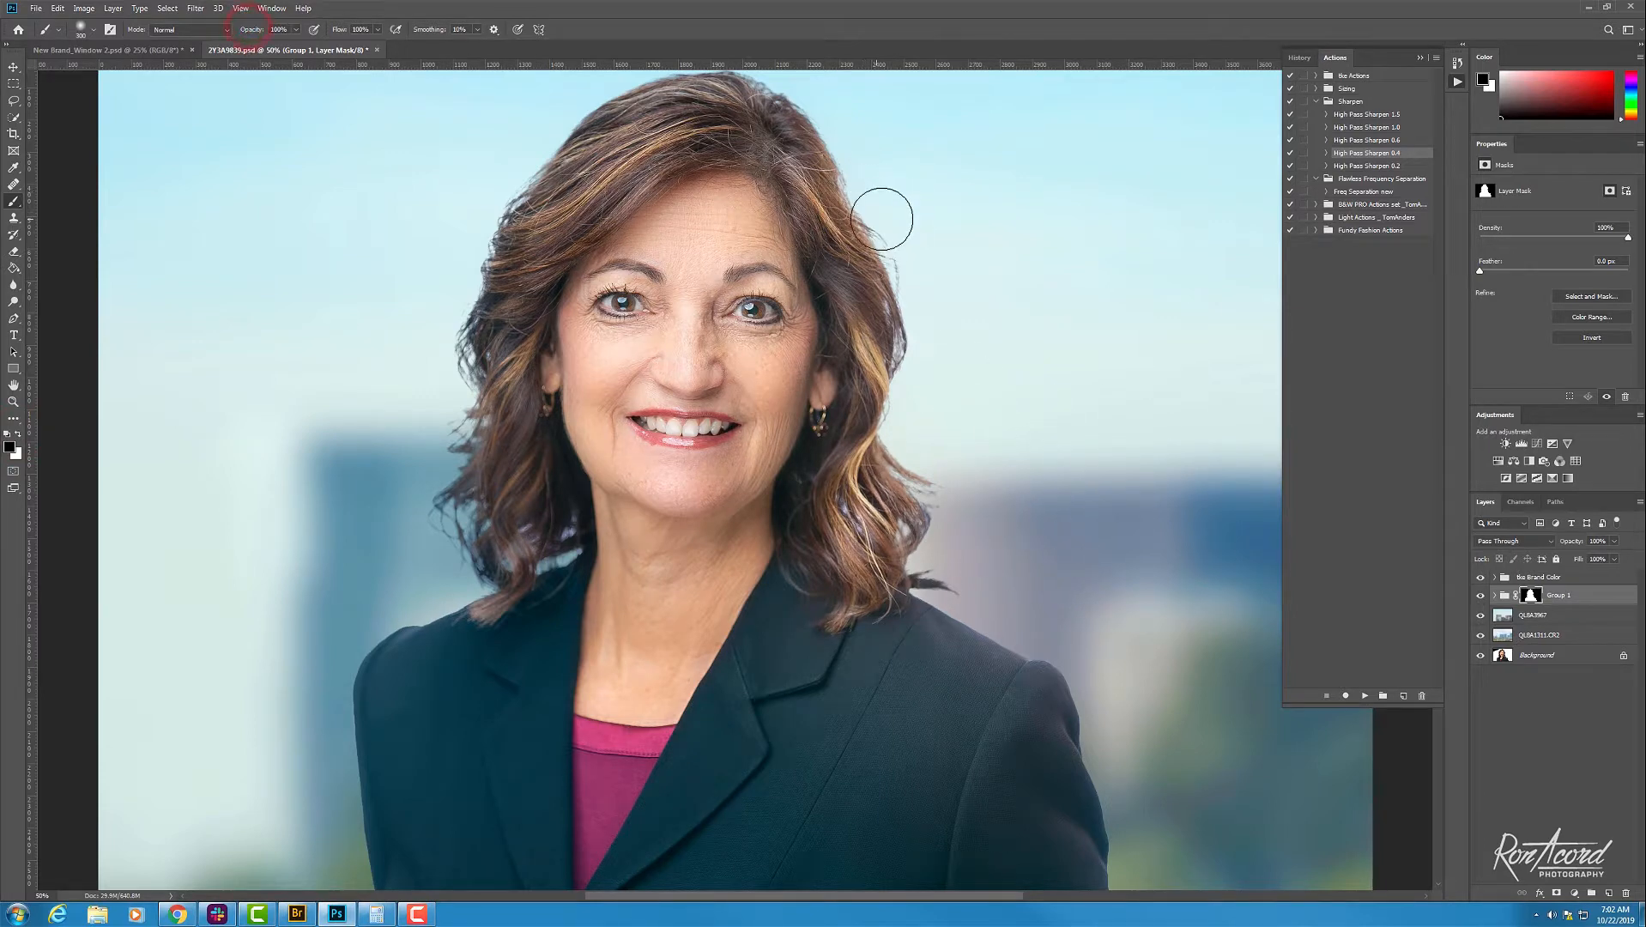
click(248, 29)
key(bracketleft)
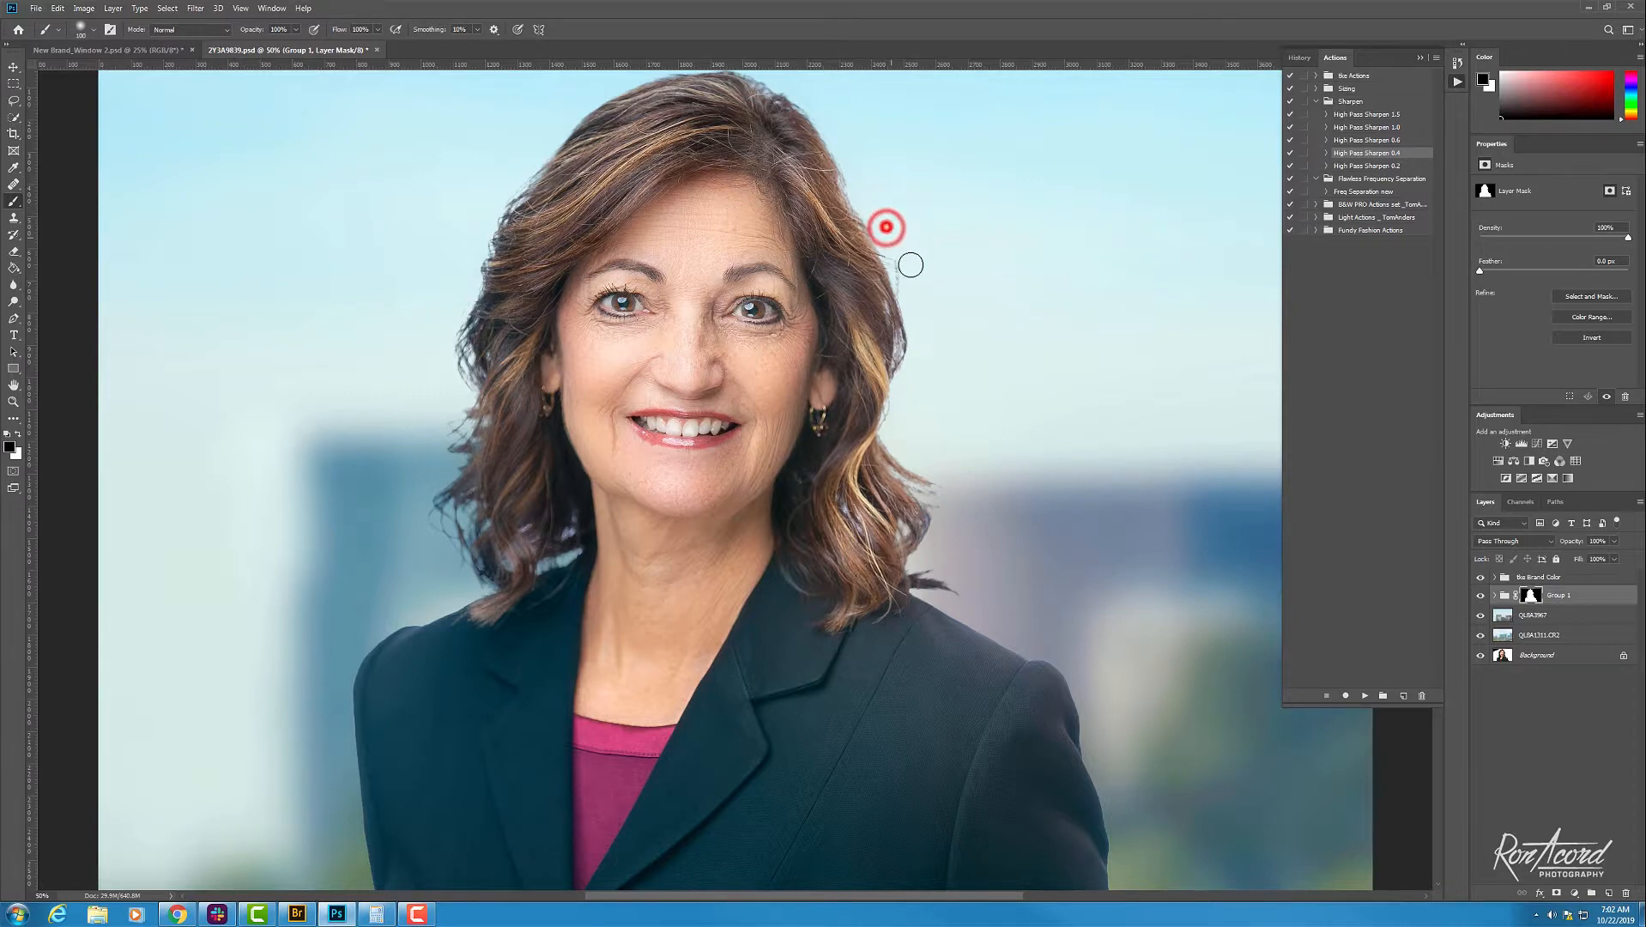
Step: Set the mask brush to 60% opacity, shrink it, and trim the hair fringe beside the eye on the image's right side
key(bracketleft)
key(bracketleft)
key(bracketleft)
key(bracketleft)
key(bracketleft)
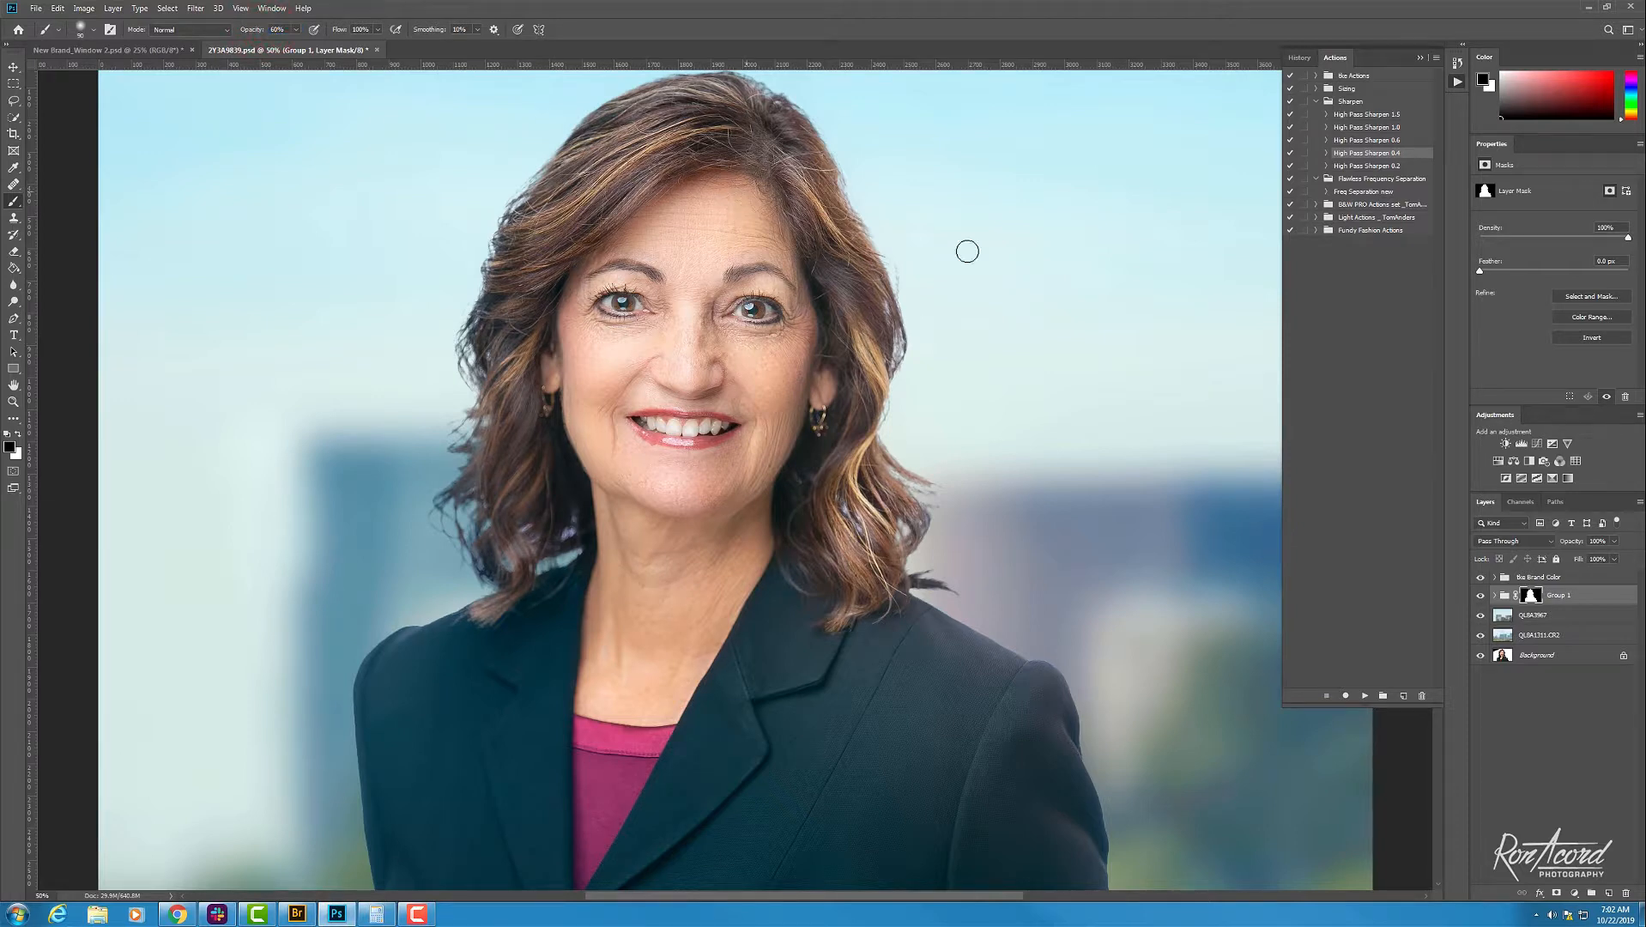
click(917, 302)
click(904, 273)
key(ctrl+plus)
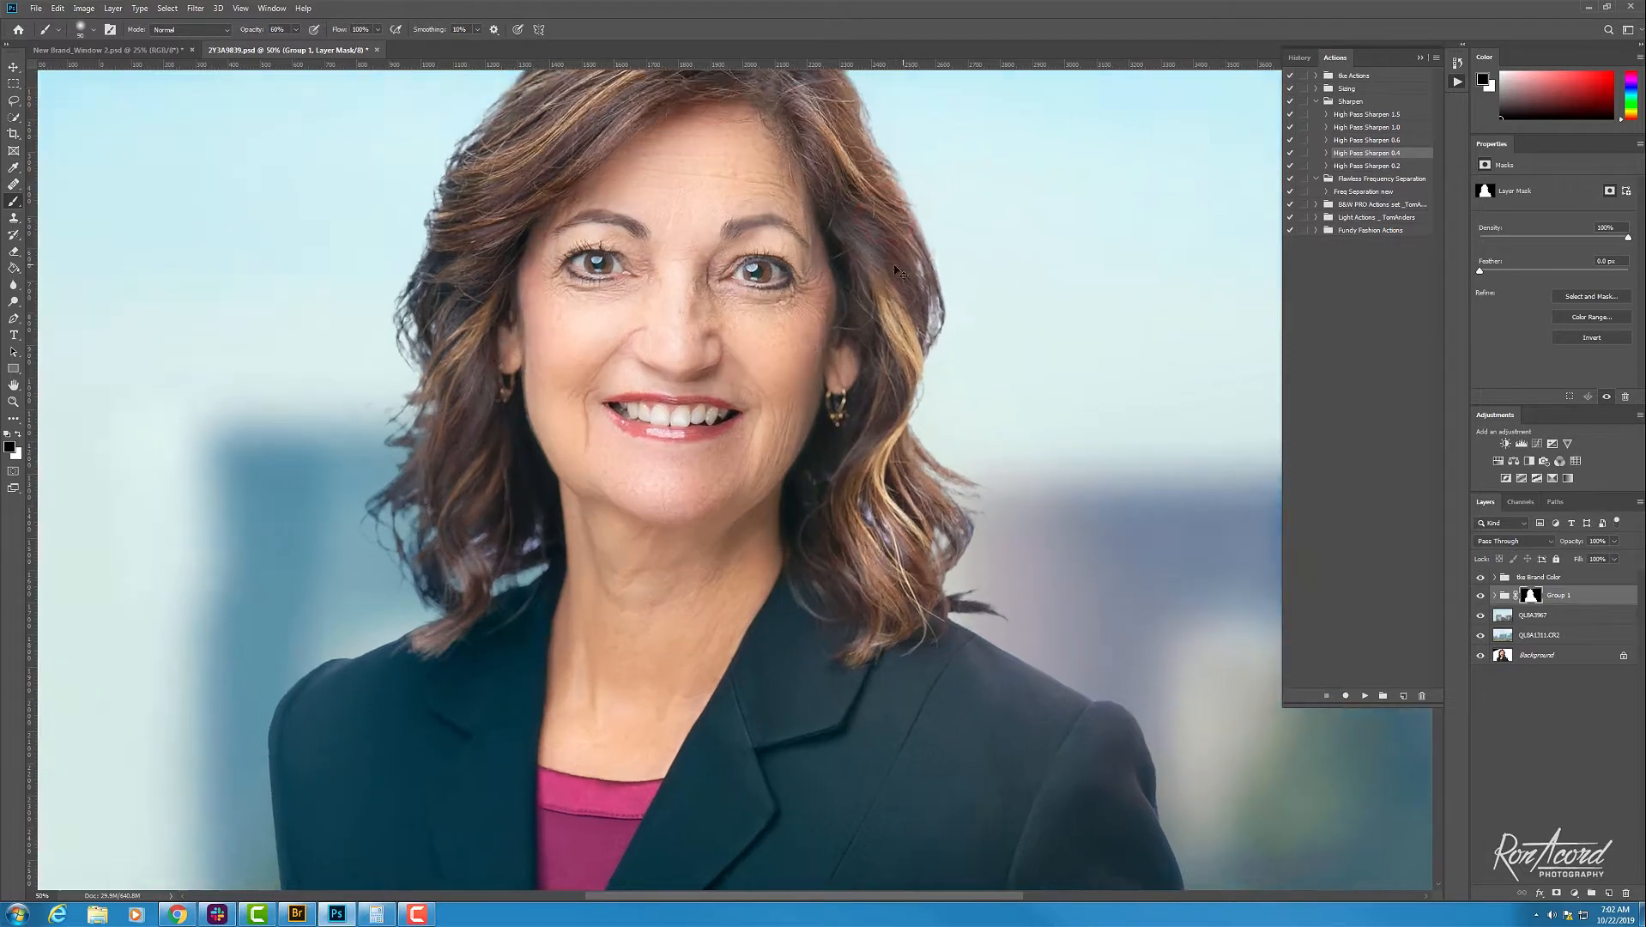
click(959, 294)
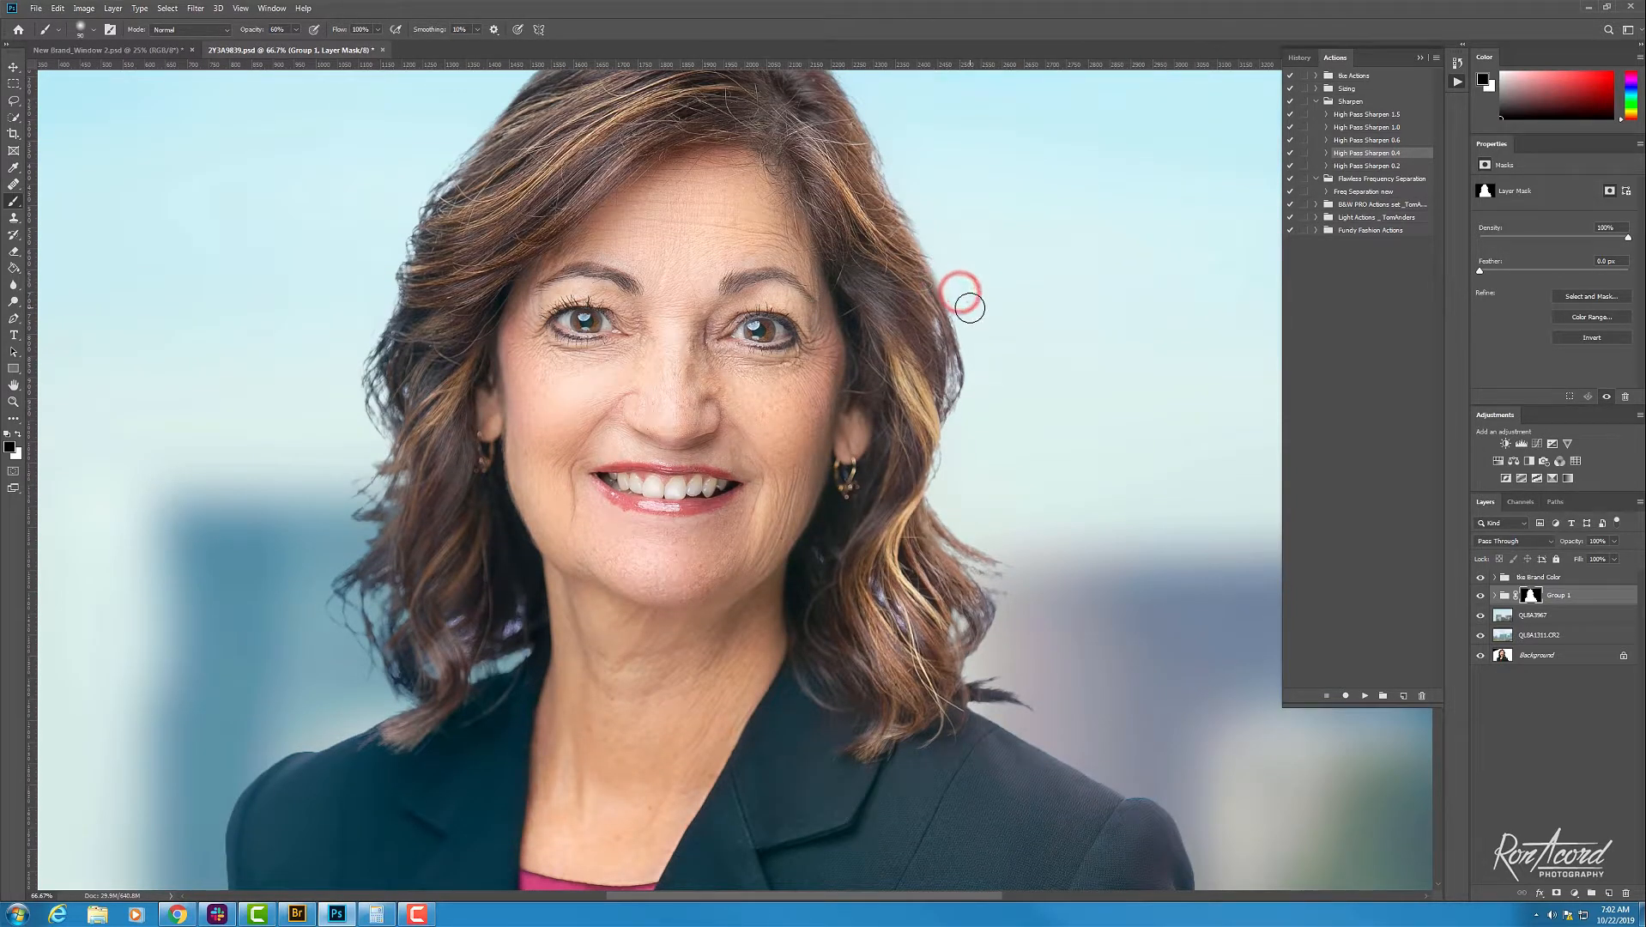
Step: Paint down the outer hair contour at eye level on the image's right side to clean the Group 1 mask edge
scroll(948, 310, up, 2)
mouse_move(948, 315)
mouse_down()
mouse_move(963, 366)
mouse_move(921, 280)
mouse_move(925, 246)
mouse_move(960, 364)
mouse_up()
key(bracketleft)
key(bracketleft)
key(bracketleft)
key(bracketright)
key(bracketright)
key(bracketright)
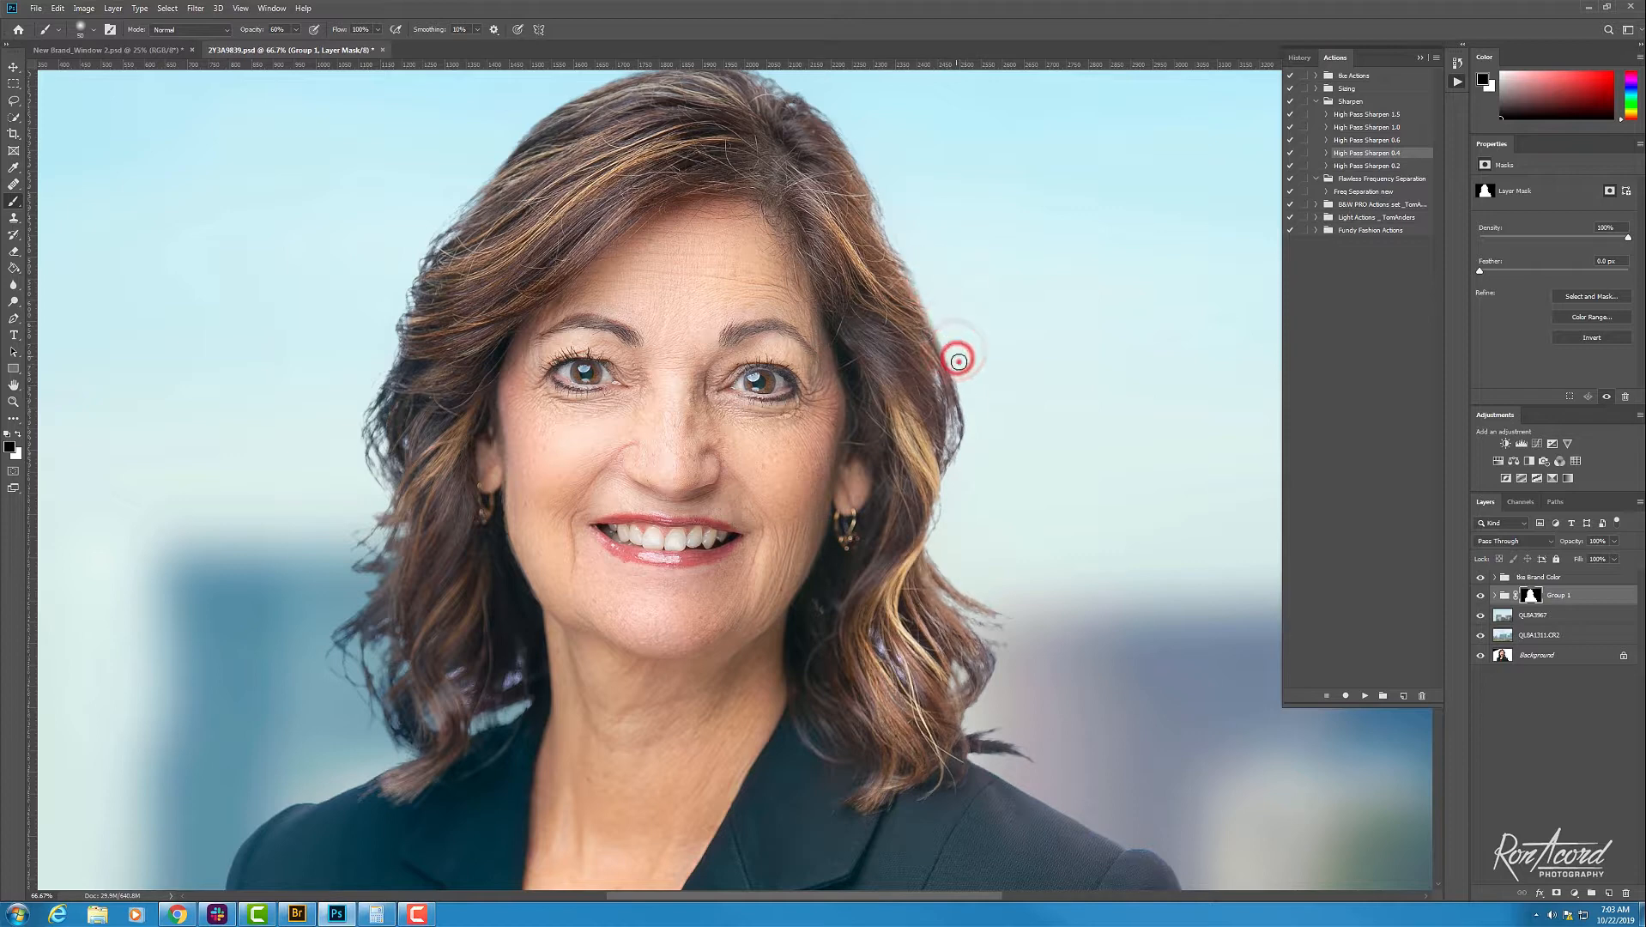
scroll(979, 549, up, 3)
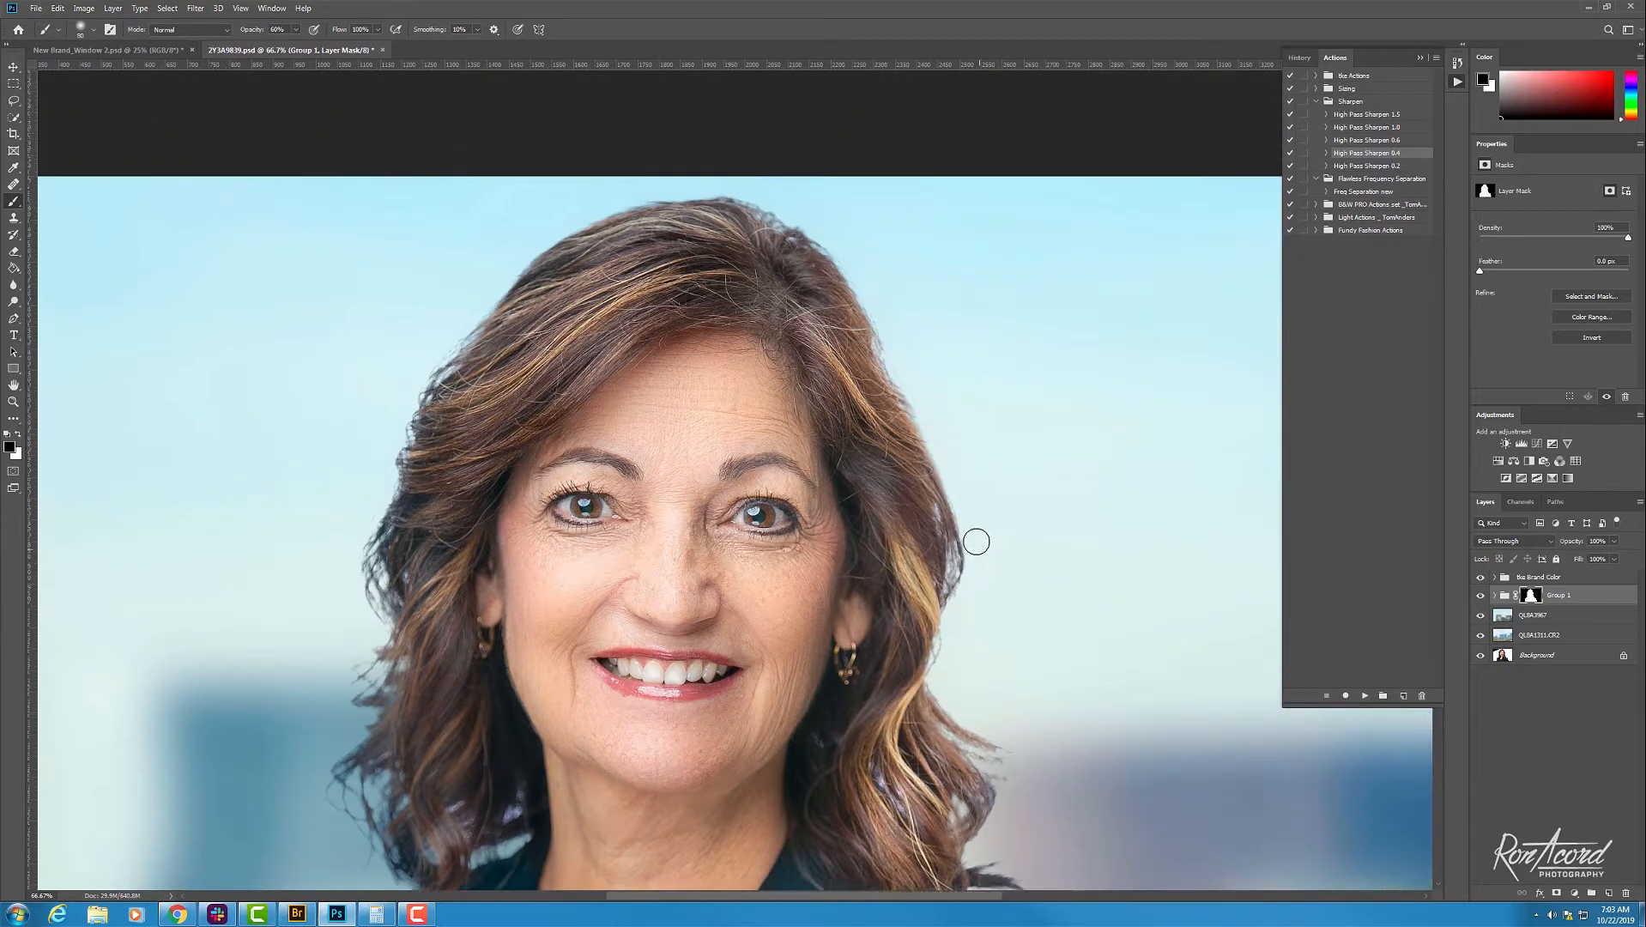
scroll(963, 551, down, 3)
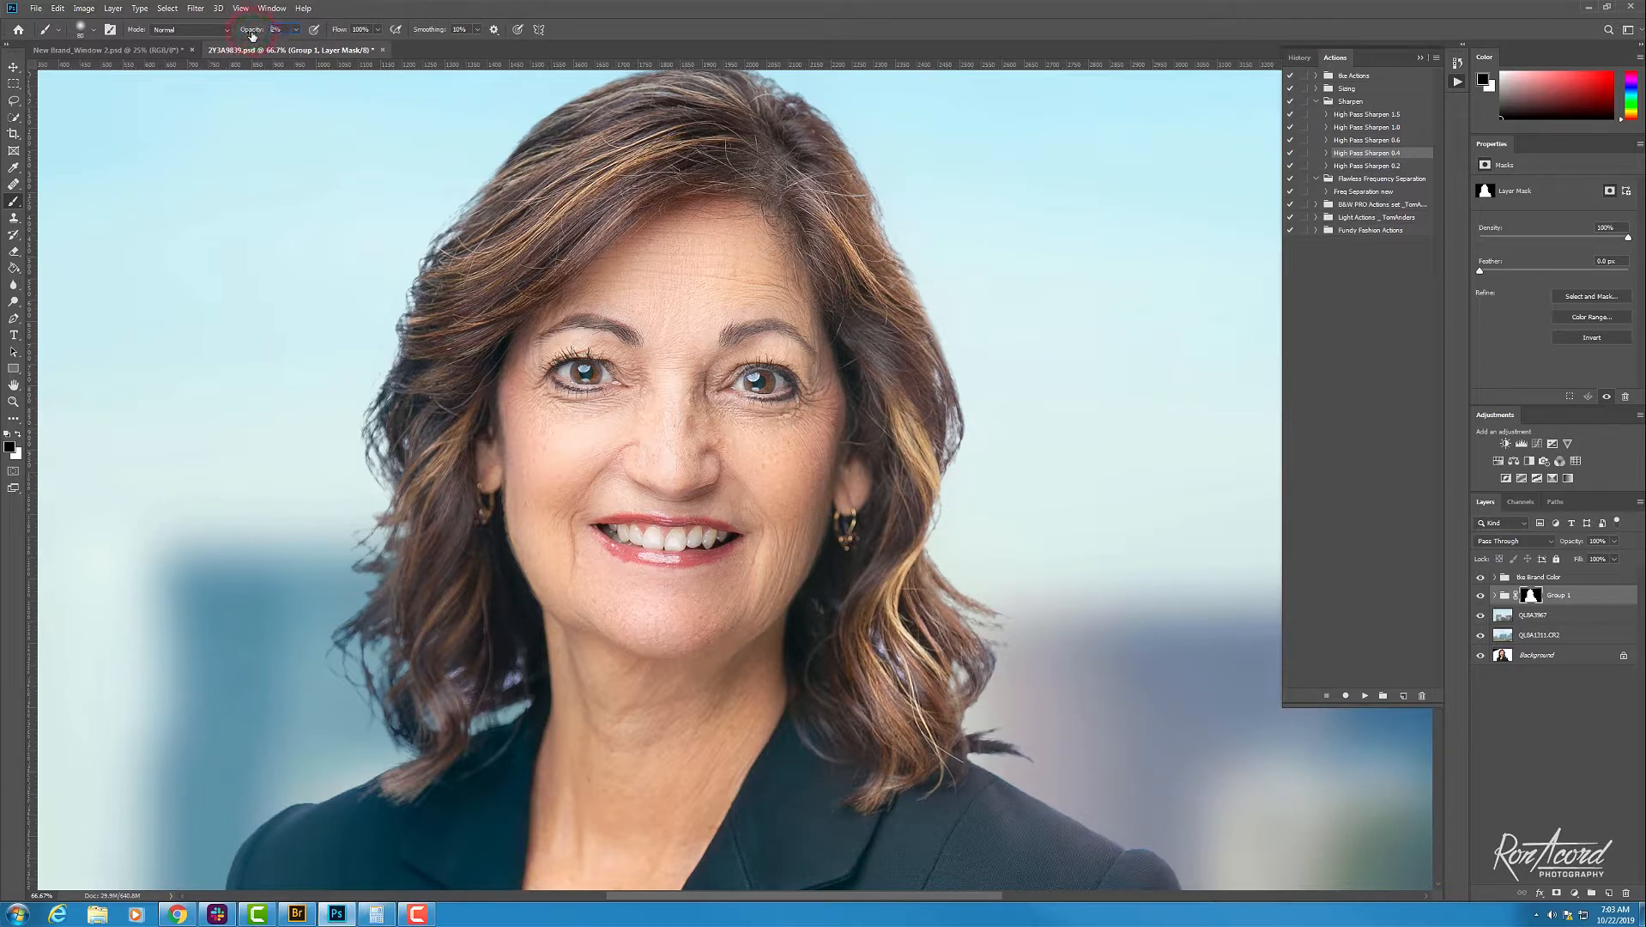
Step: With the mask brush at 35% opacity, fade the flyaway hair tips beside the jaw on the image's left side
click(352, 538)
key(bracketleft)
click(347, 553)
click(352, 533)
key(bracketright)
click(348, 537)
key(bracketleft)
Step: Fade the stray wisps around the lower curls on the image's left side with larger 35% opacity mask strokes
click(326, 691)
key(bracketright)
key(bracketright)
key(bracketright)
click(333, 680)
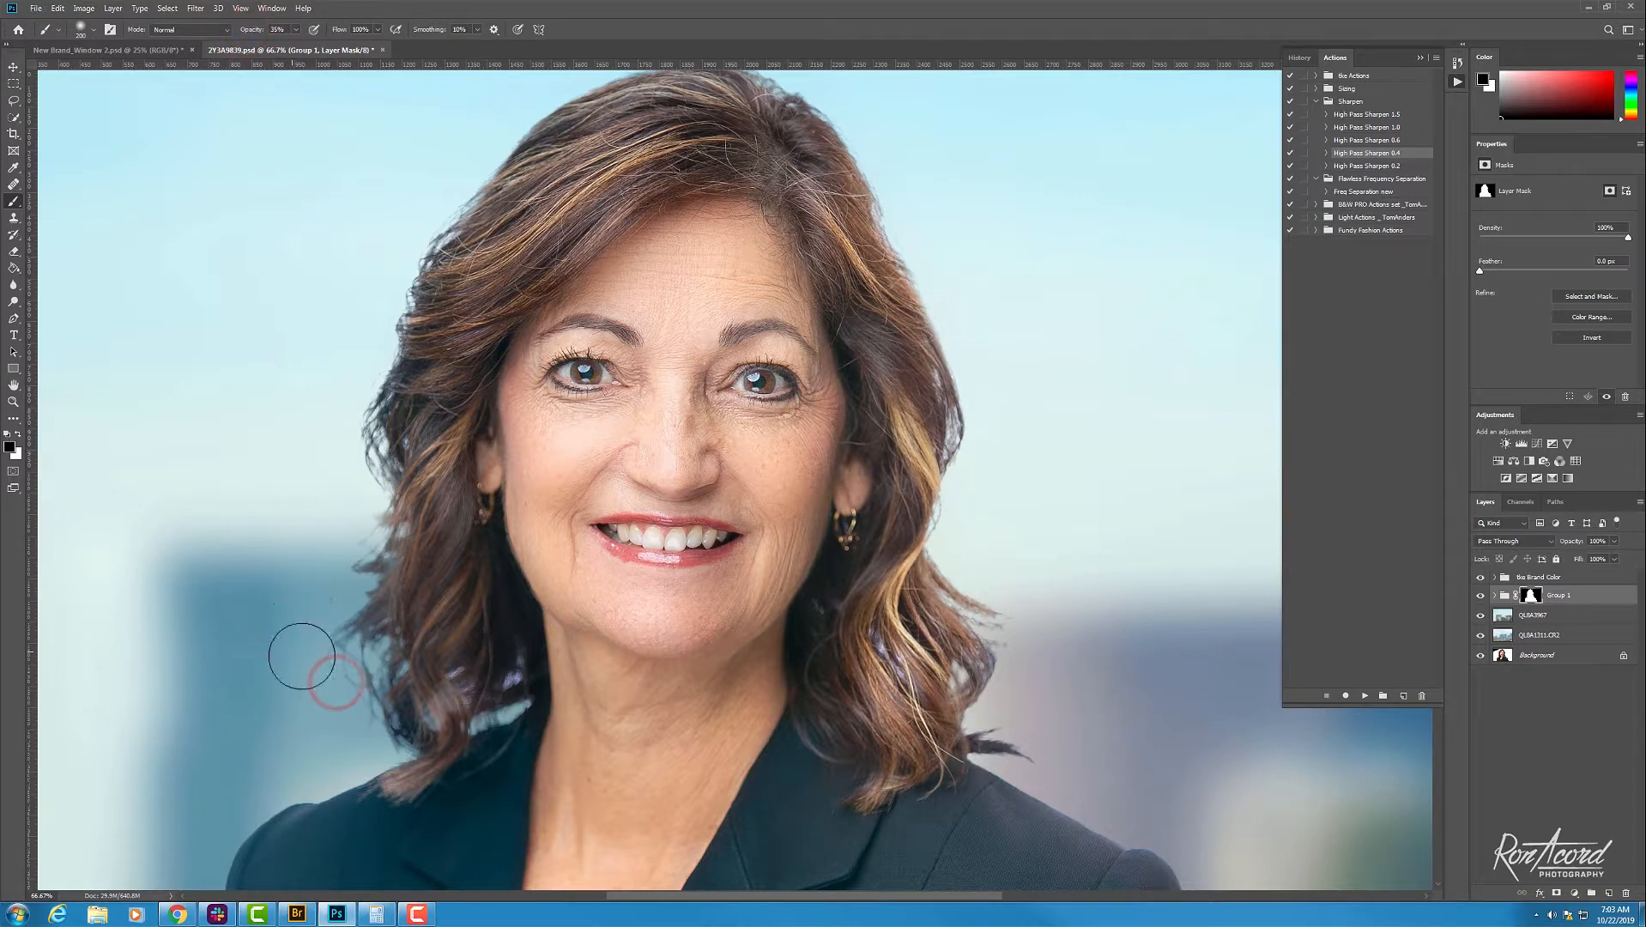
click(334, 718)
key(bracketleft)
key(bracketleft)
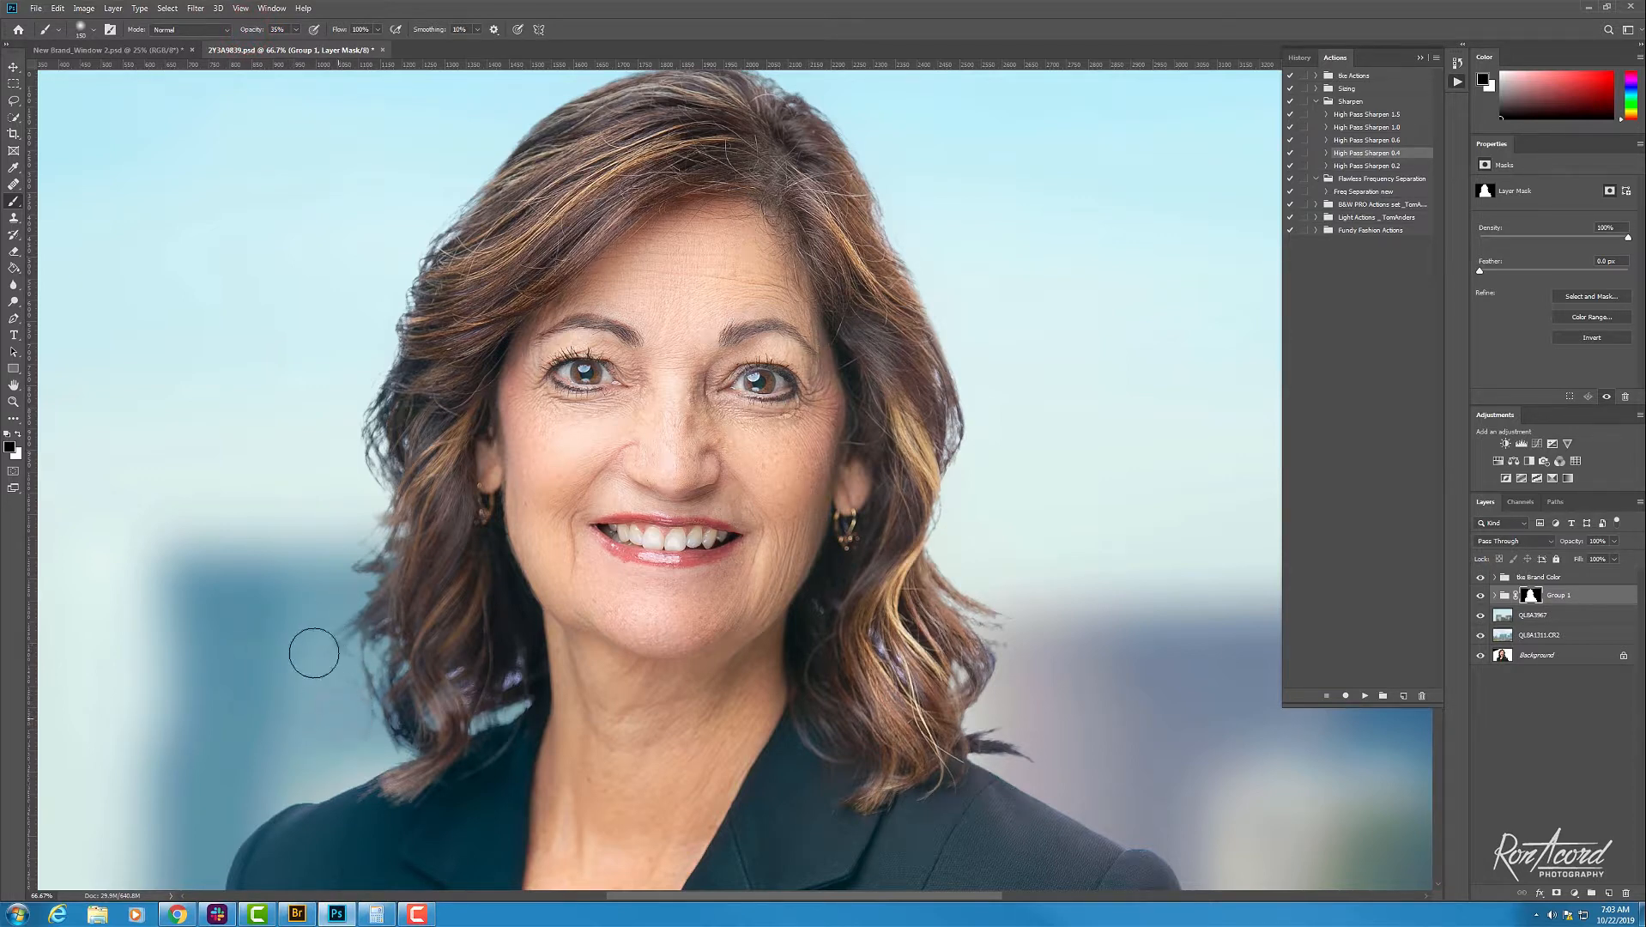
click(327, 700)
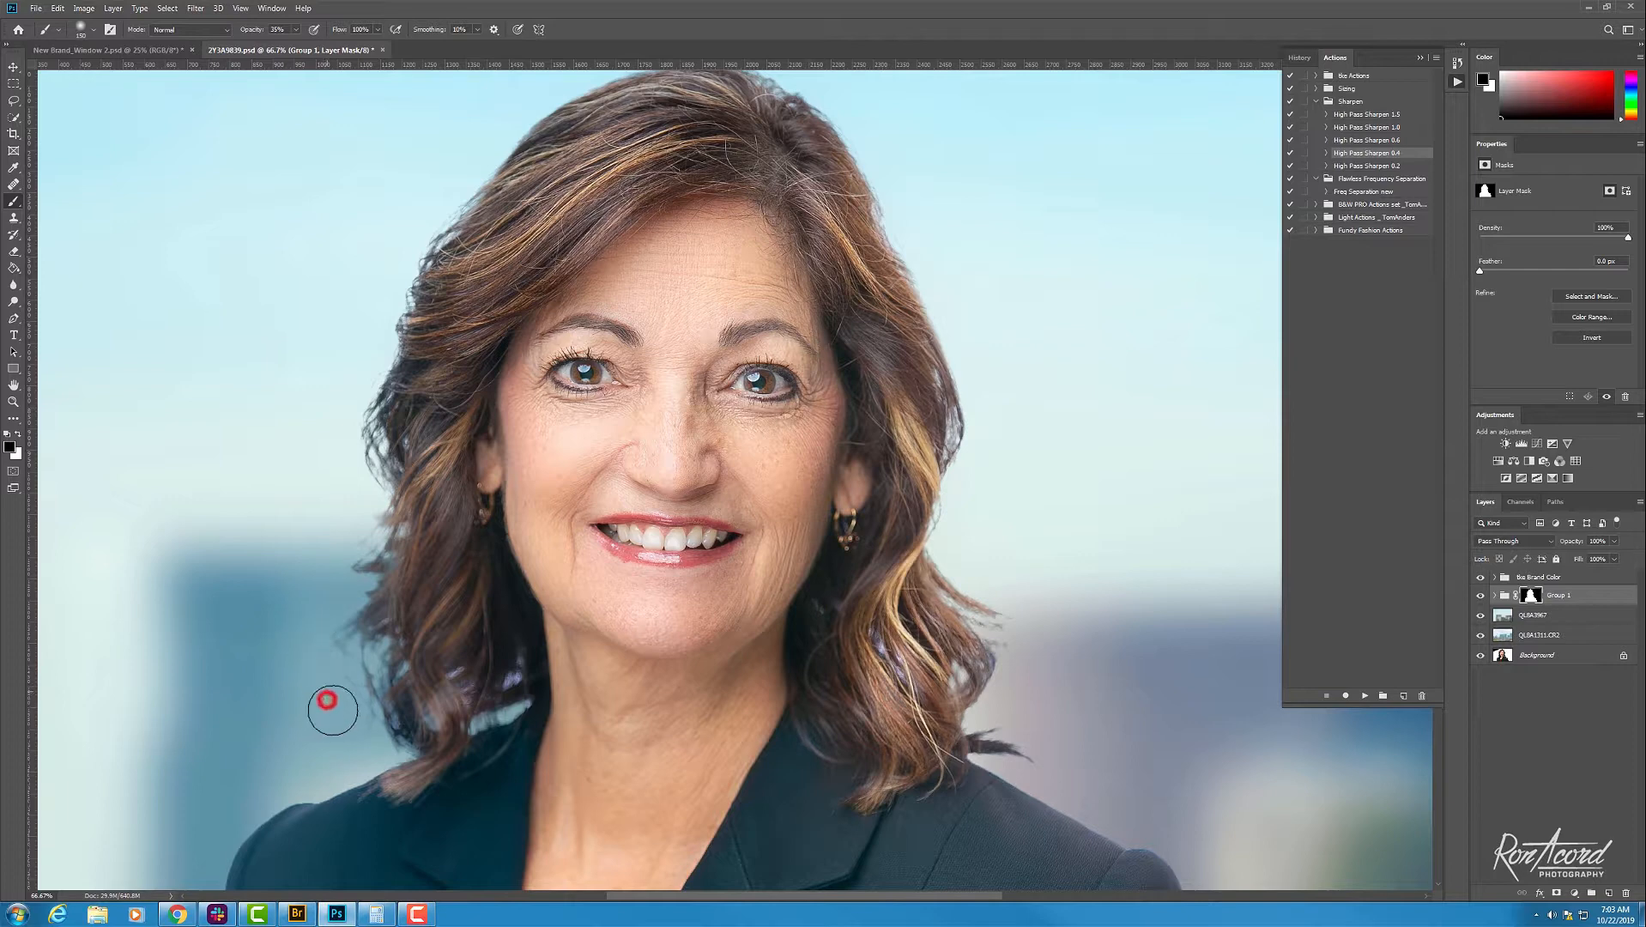
click(360, 732)
click(318, 683)
key(bracketleft)
click(338, 697)
Step: Dab the mask at the hair tips above the blurred building's upper edge, and undo the last stroke
click(343, 542)
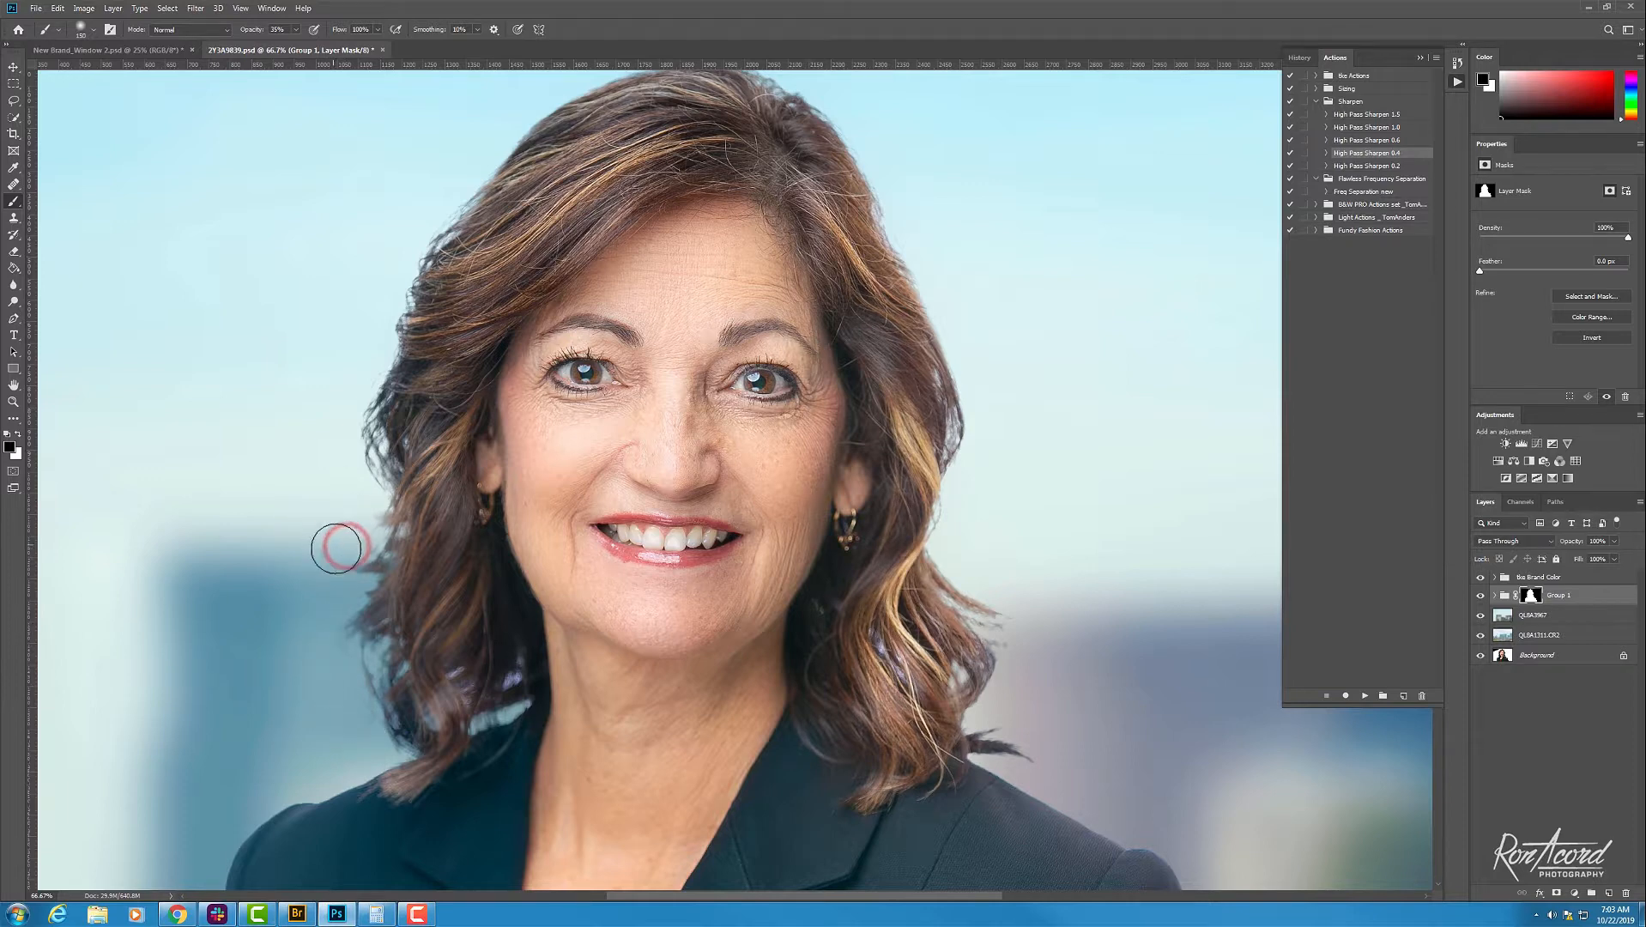
click(348, 534)
key(ctrl+z)
key(ctrl+minus)
key(ctrl+minus)
key(ctrl+plus)
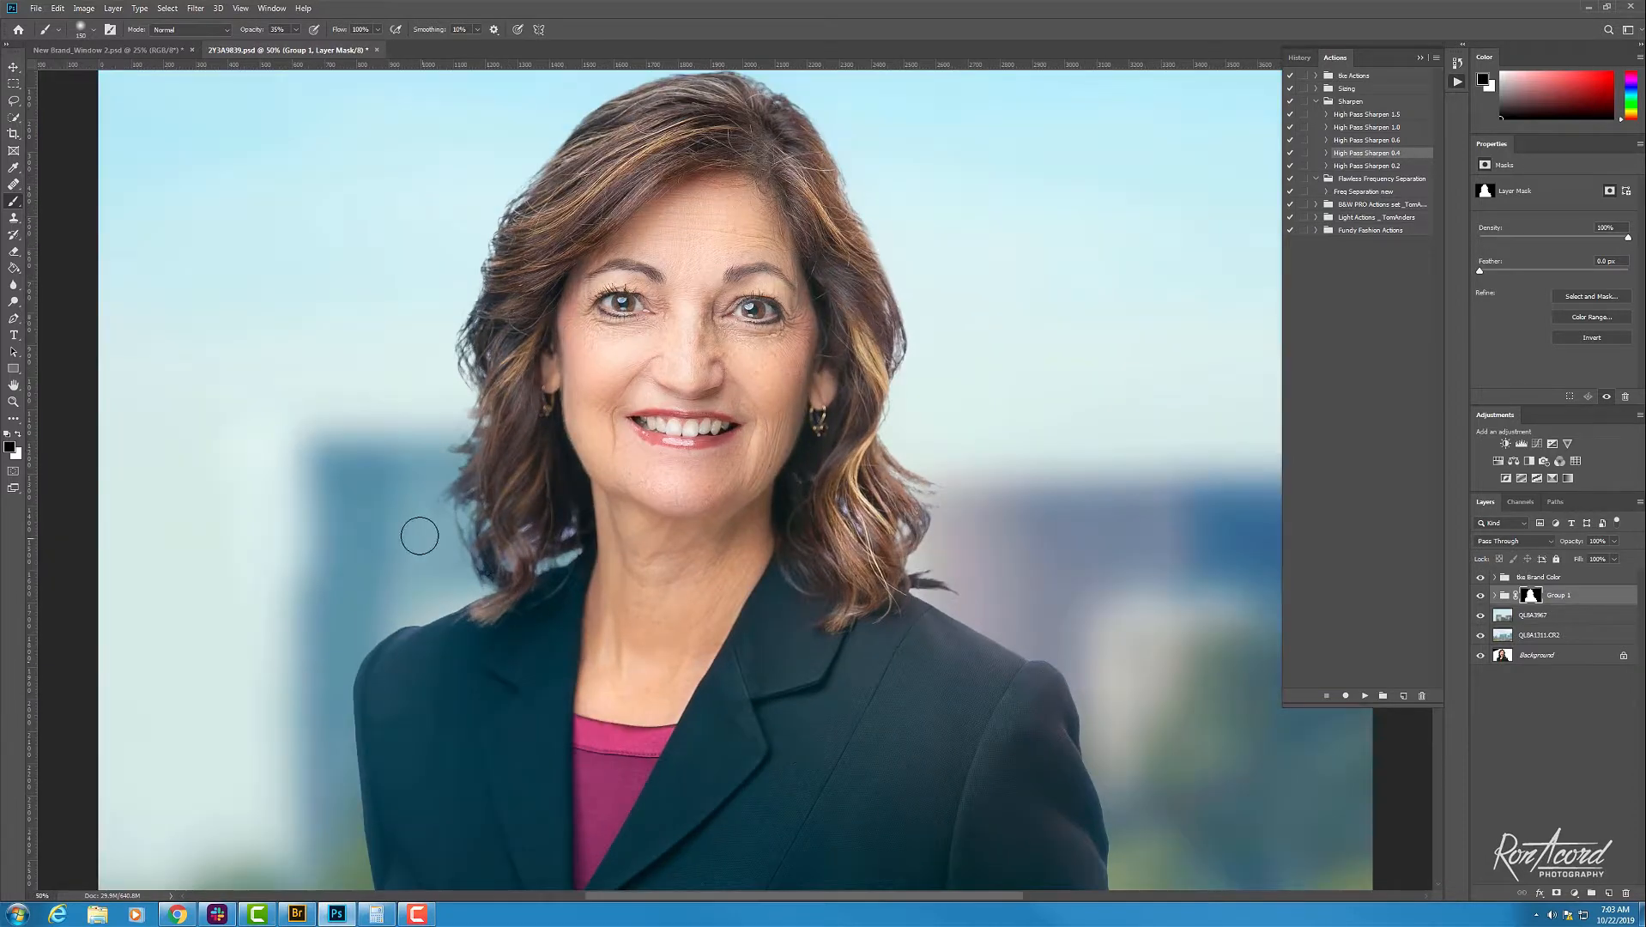
Step: Soften the left-side hair outline from jaw level down to the shoulder with repeated low-opacity dabs on the mask
click(431, 525)
key(bracketleft)
click(423, 528)
click(430, 556)
click(416, 488)
click(419, 504)
click(415, 513)
click(425, 509)
click(444, 575)
click(434, 551)
click(454, 562)
key(bracketleft)
Step: Fade the loose hair ends beside the mouth and earring on the image's right side of the mask
key(ctrl+plus)
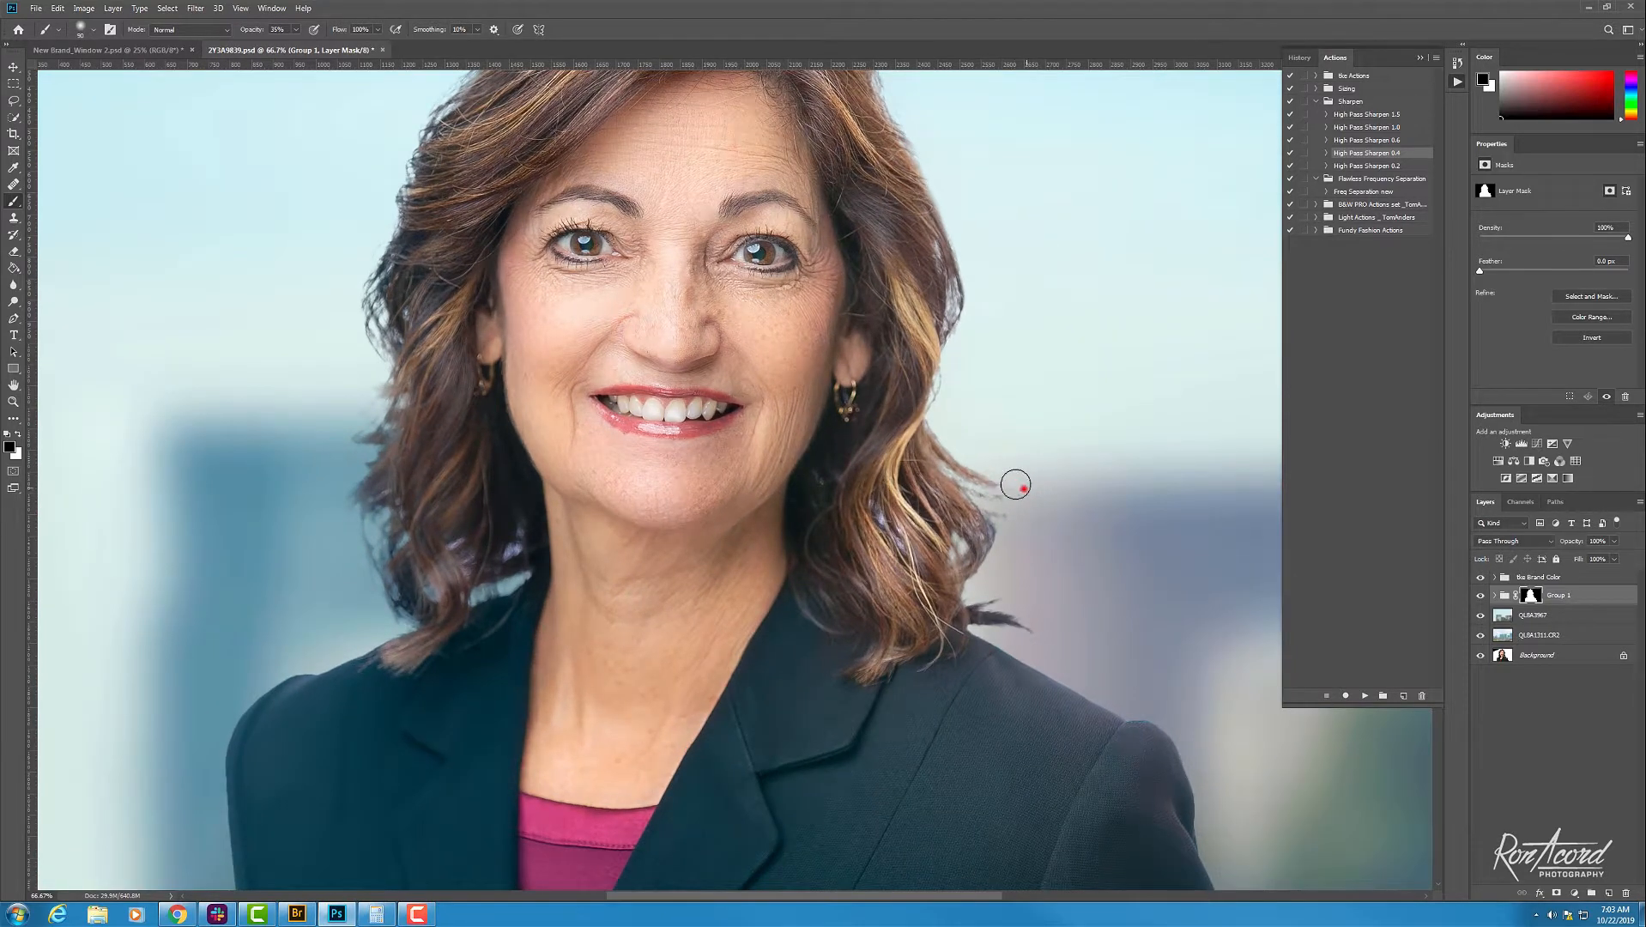
click(994, 462)
click(1015, 466)
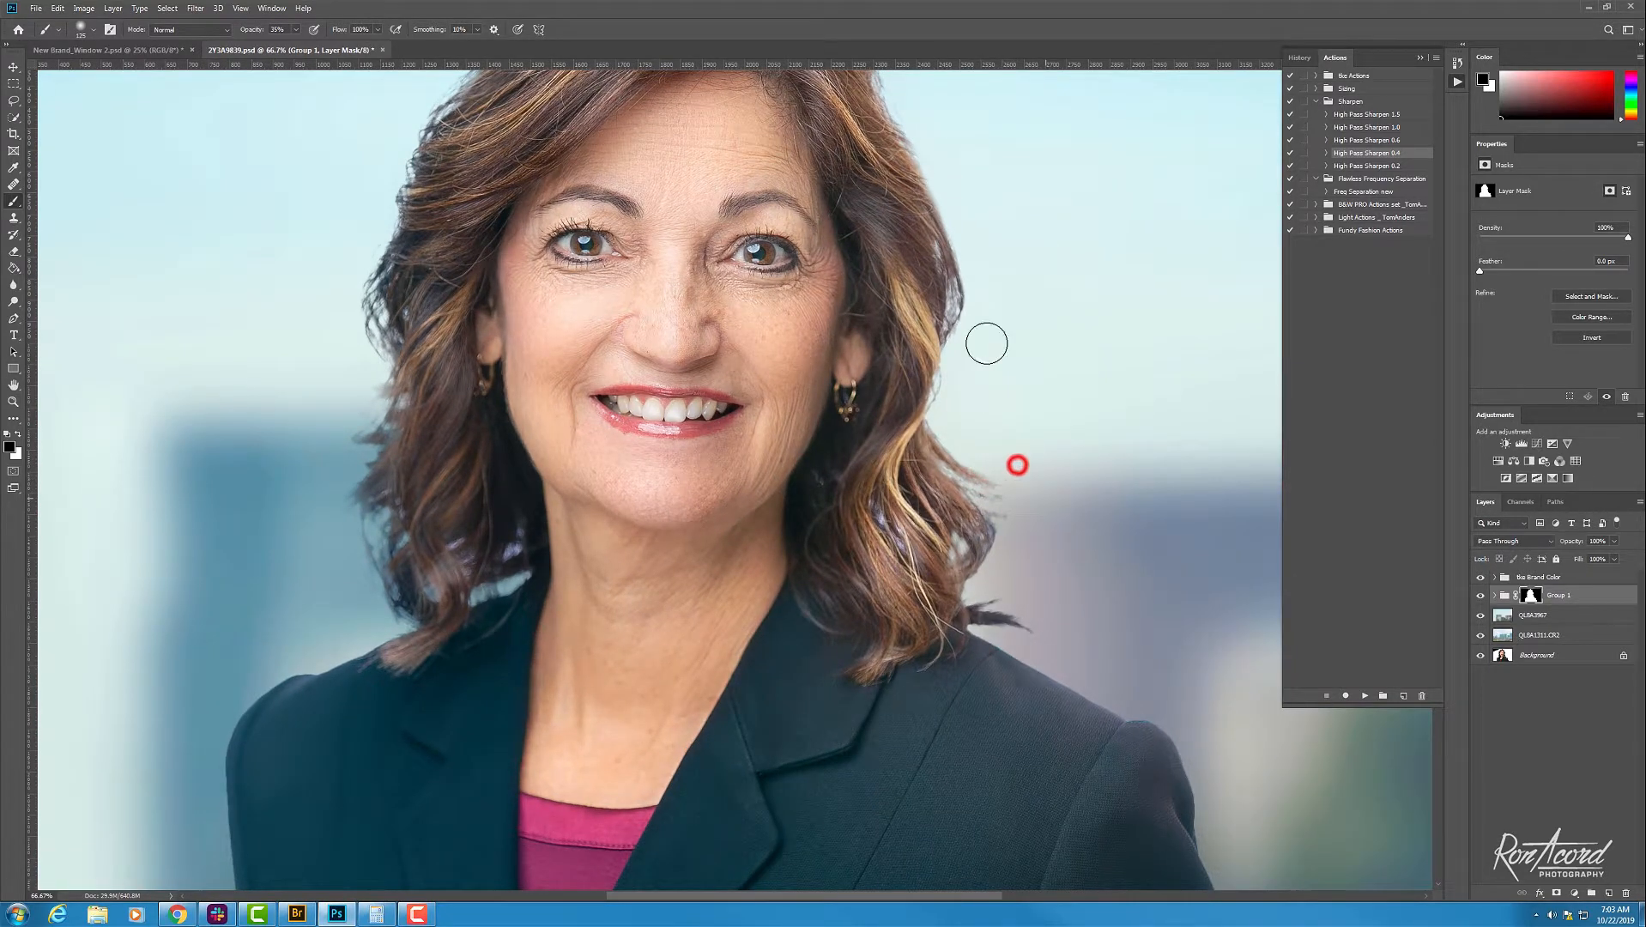
click(948, 398)
click(959, 398)
click(967, 353)
Step: Smooth the mask along the upper hair contour from the crown to eye level on the image's right side
scroll(985, 180, up, 3)
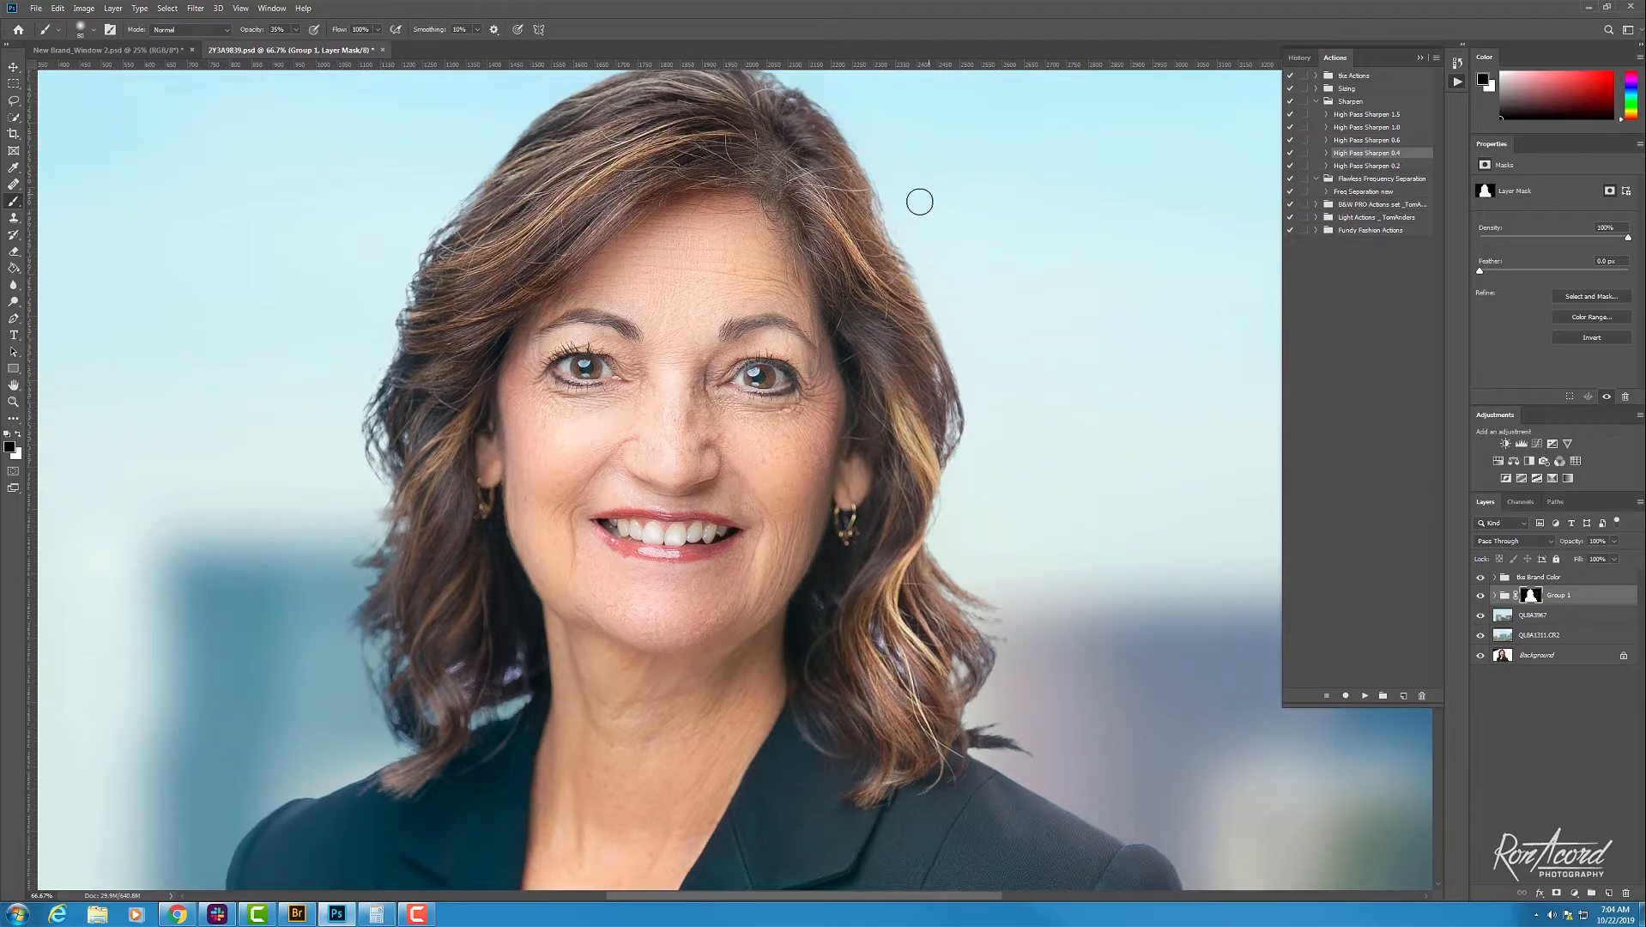
click(911, 236)
scroll(938, 273, up, 2)
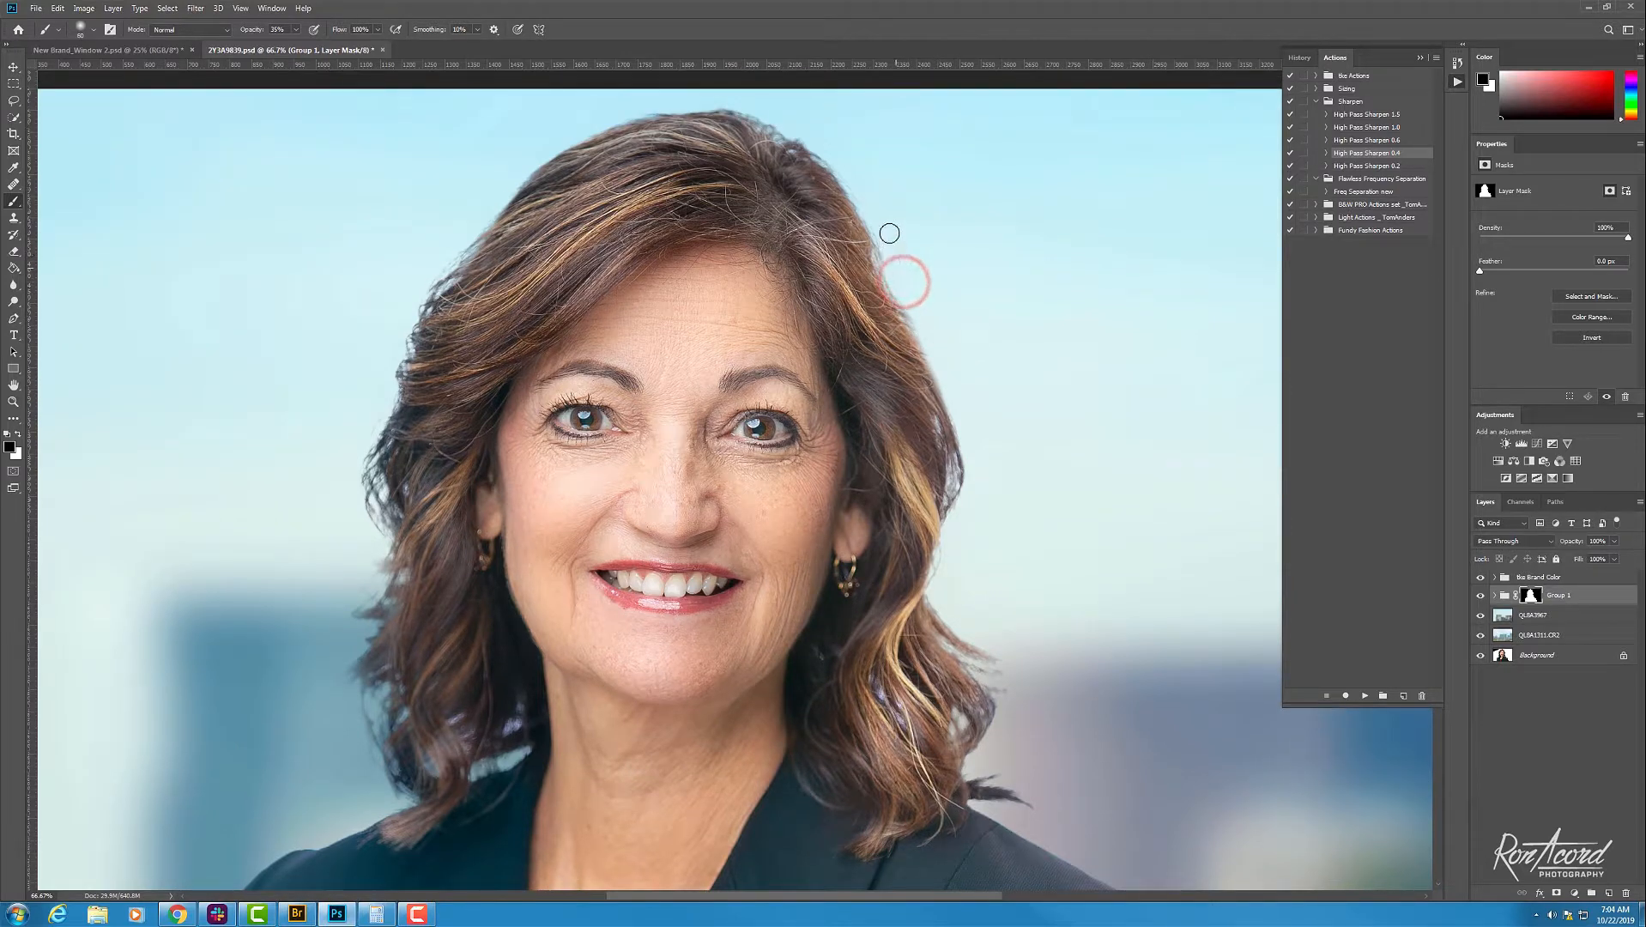
drag(893, 254, 903, 286)
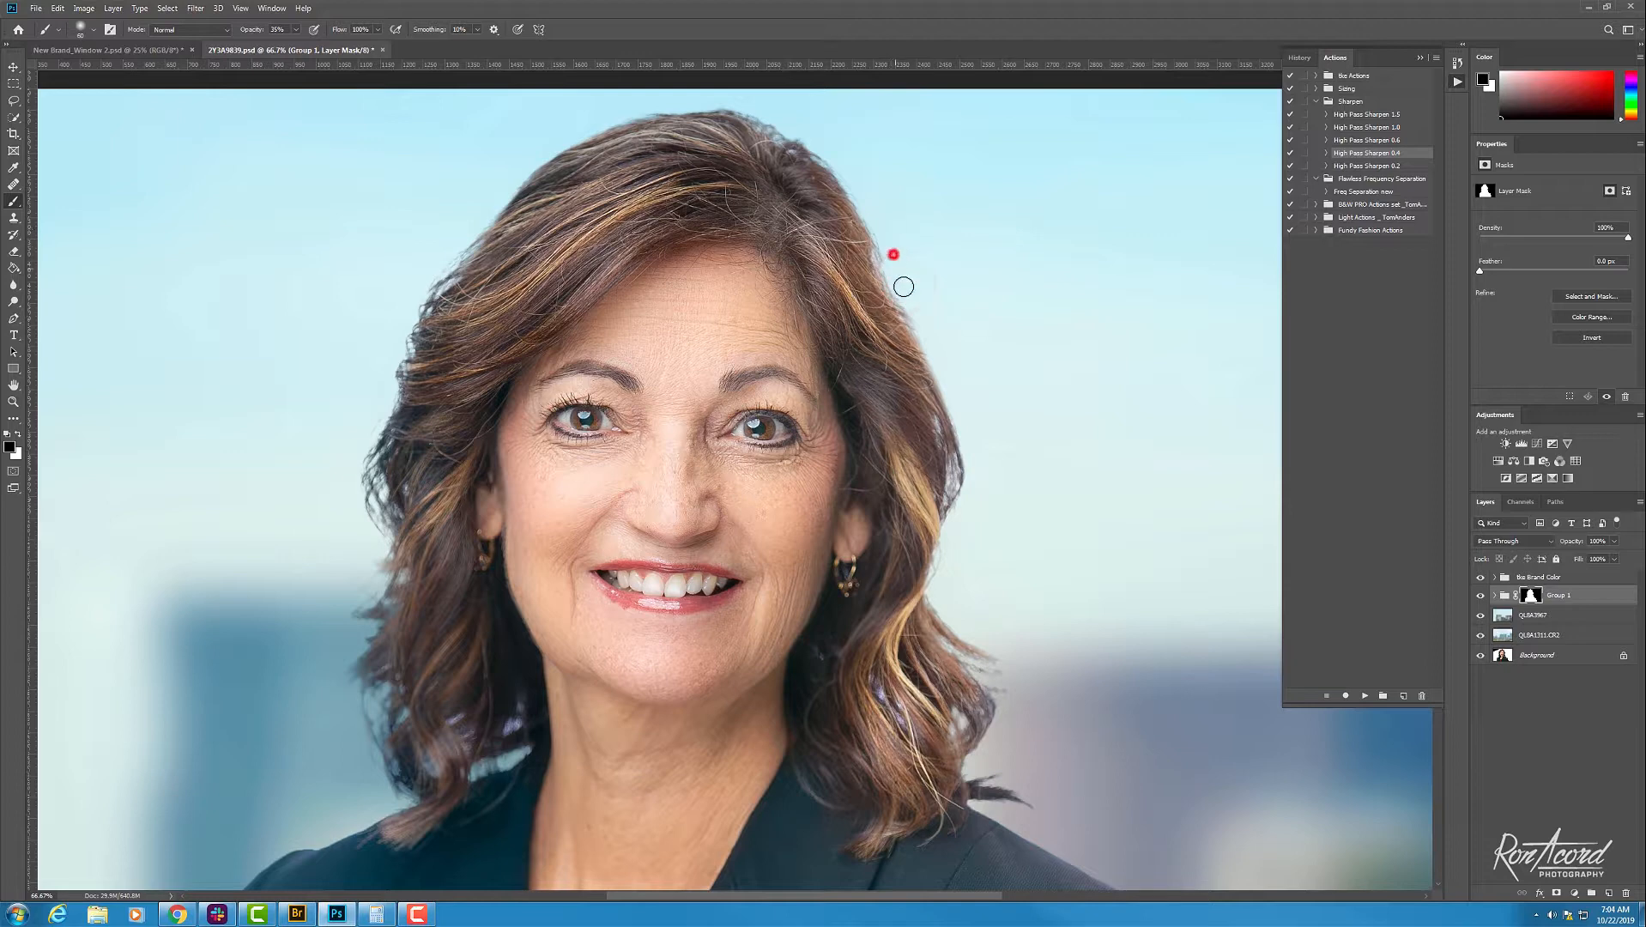
click(844, 140)
drag(864, 189, 906, 287)
Step: Fade the fringe along the outer lower curls on the image's right side of the mask
click(999, 669)
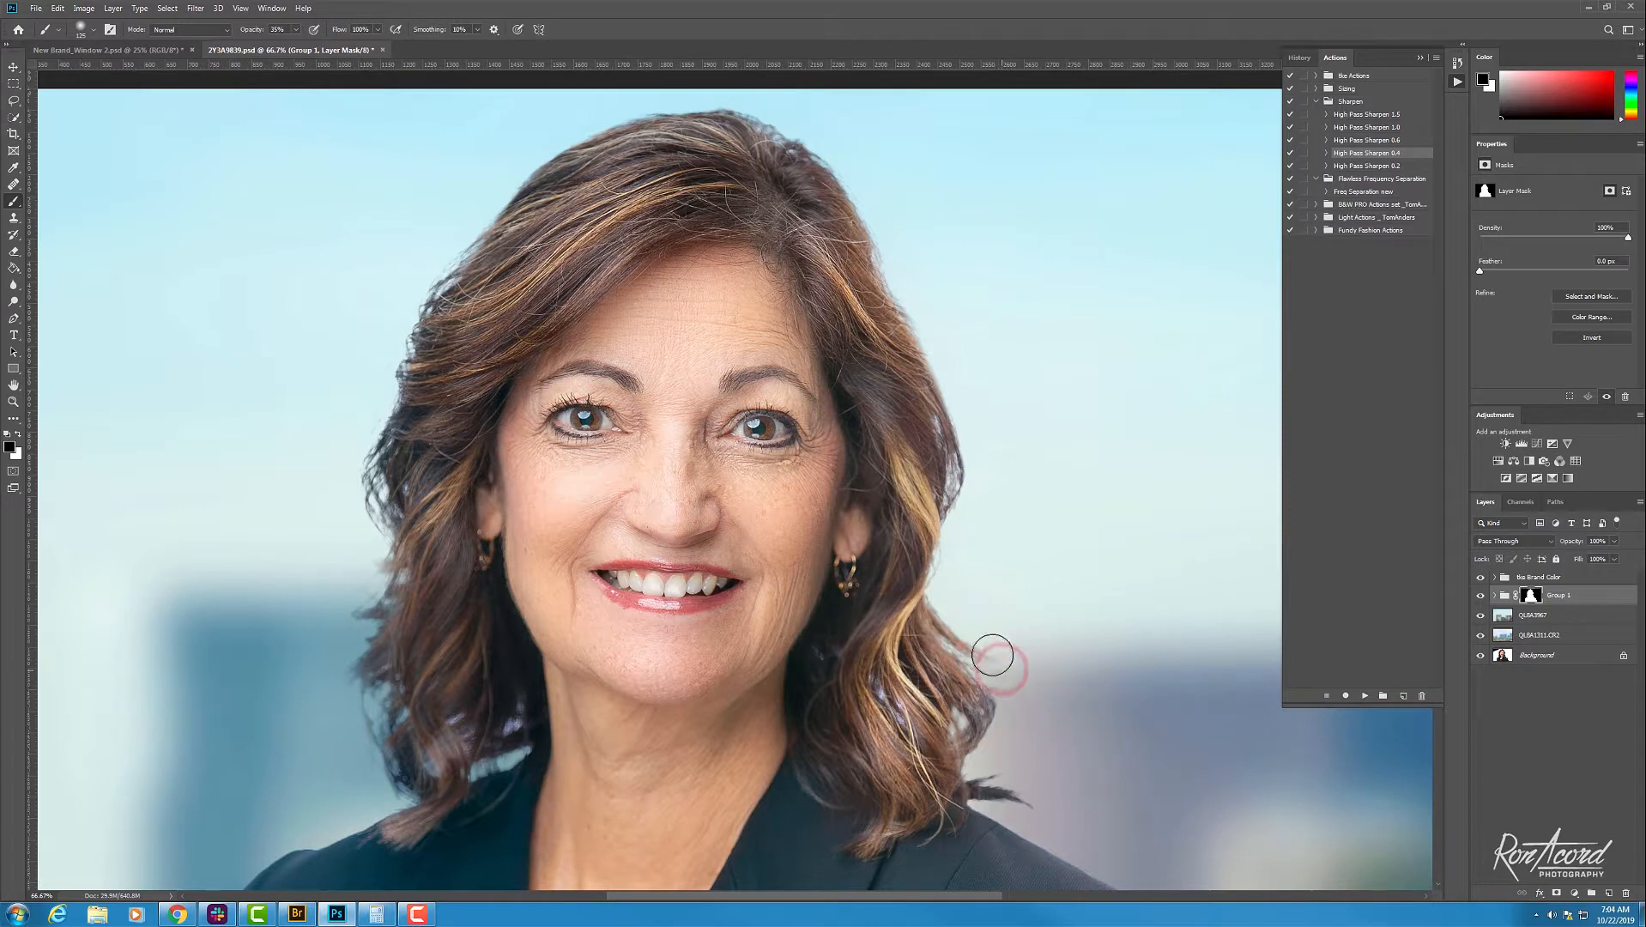
click(1009, 702)
mouse_move(1007, 701)
mouse_down()
mouse_move(1007, 671)
mouse_move(1016, 719)
mouse_up()
click(1007, 678)
key(bracketleft)
Step: Set the mask brush to 100% opacity and paint out the dark hair tuft sticking out above the shoulder
drag(1030, 809, 1018, 768)
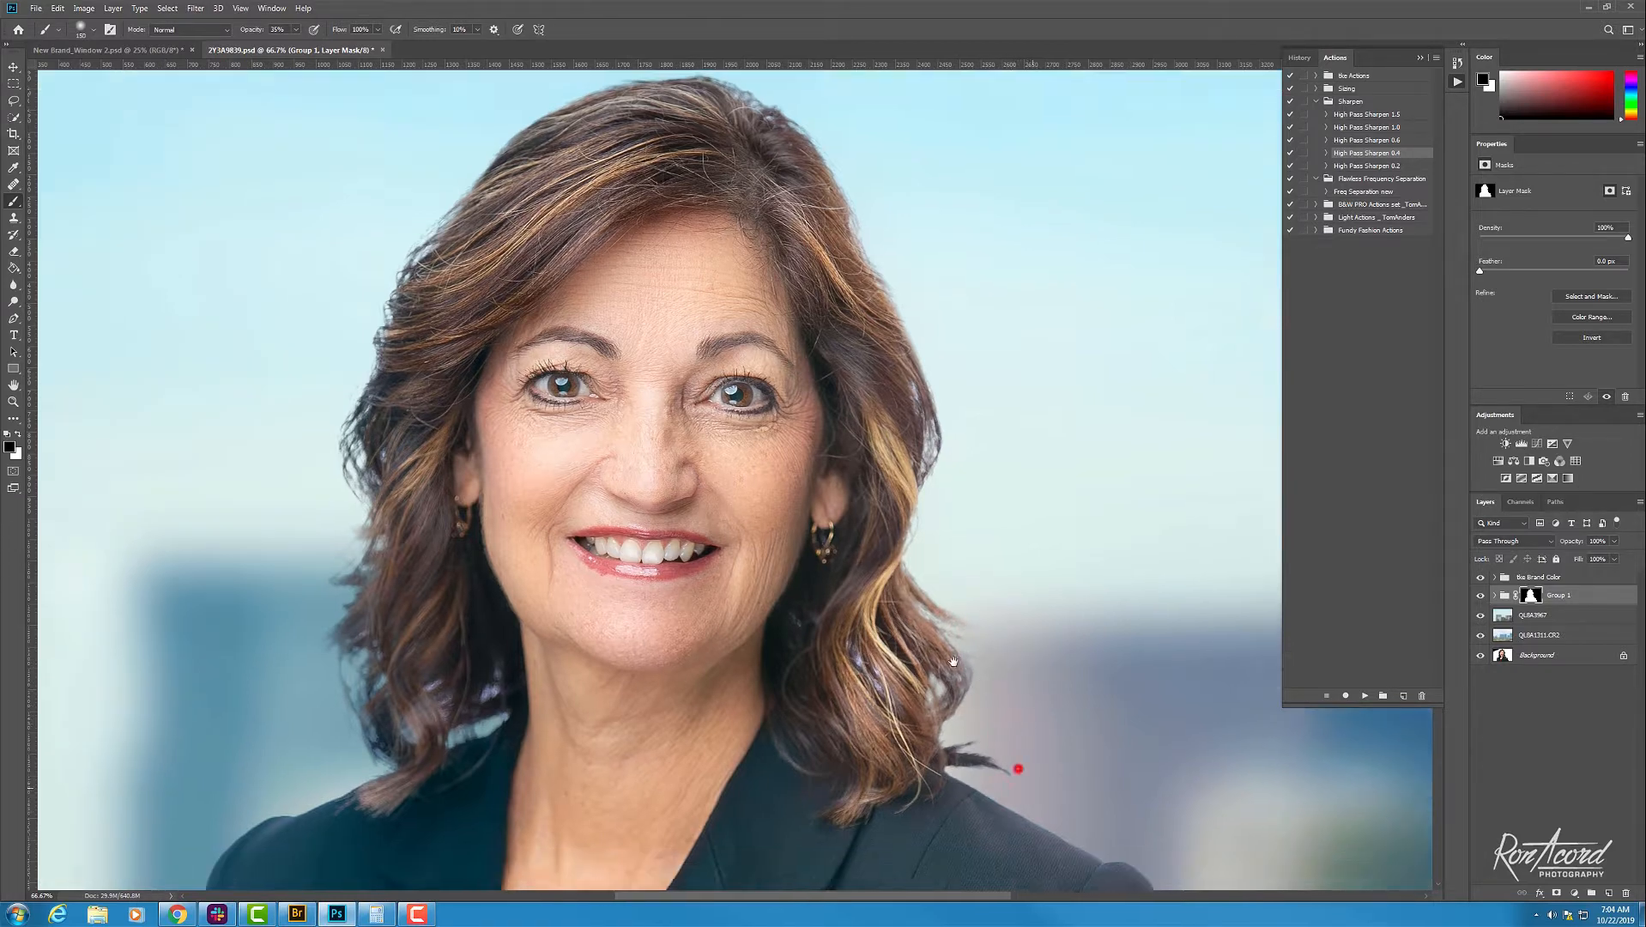
key(ctrl+plus)
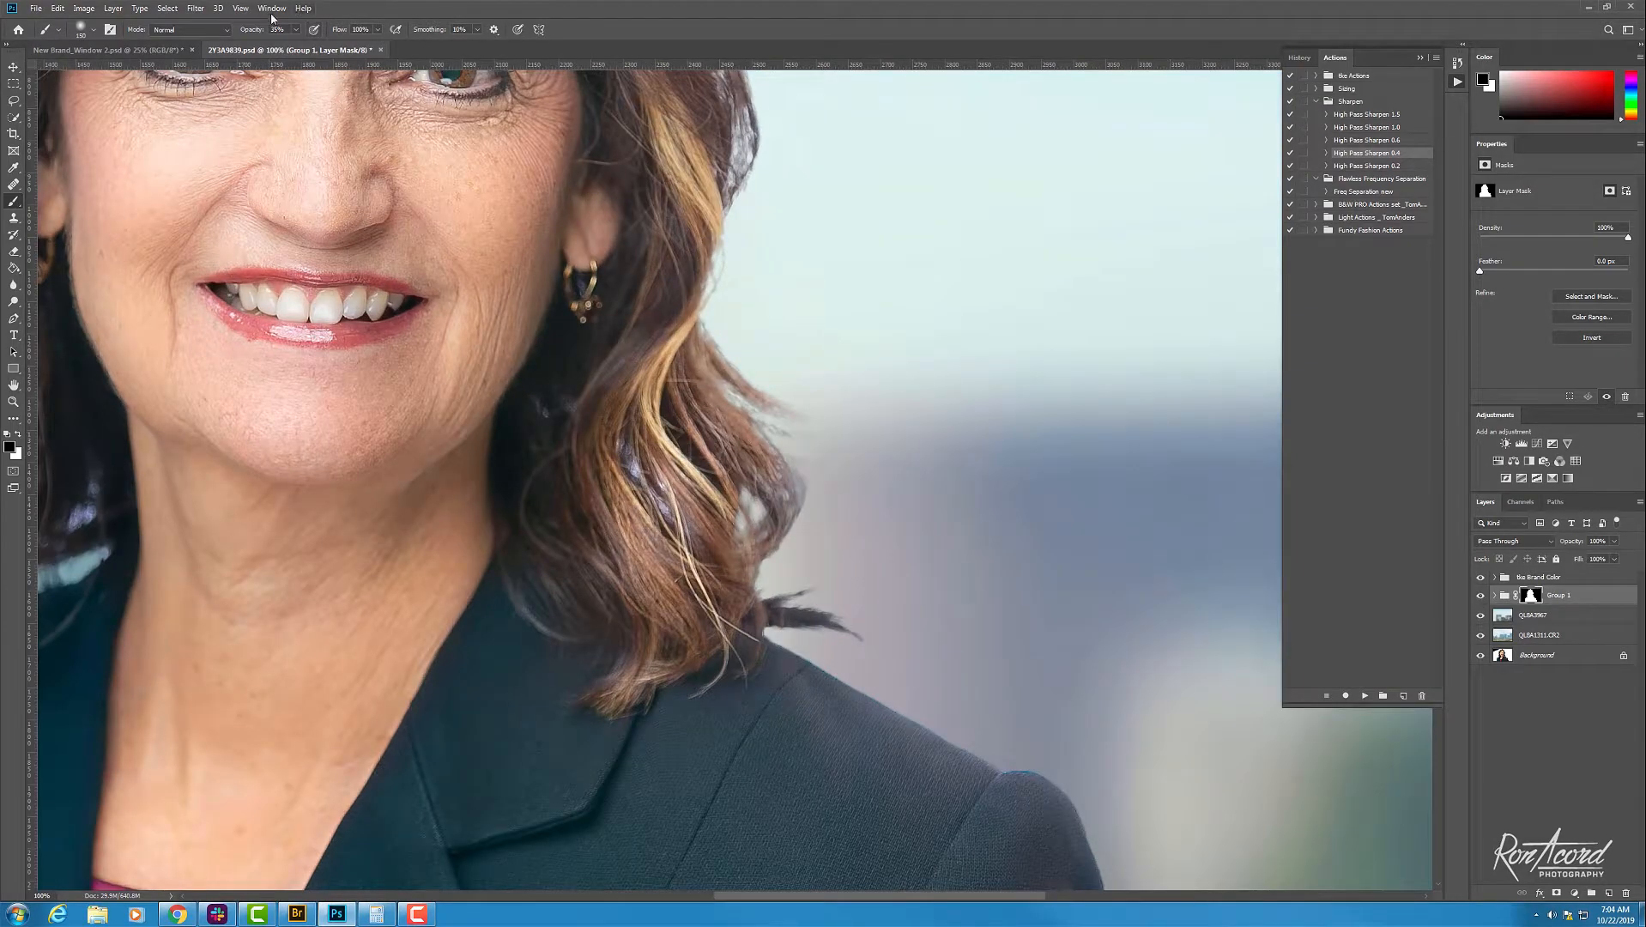
drag(254, 30, 298, 30)
key(ctrl+plus)
key(bracketleft)
key(bracketleft)
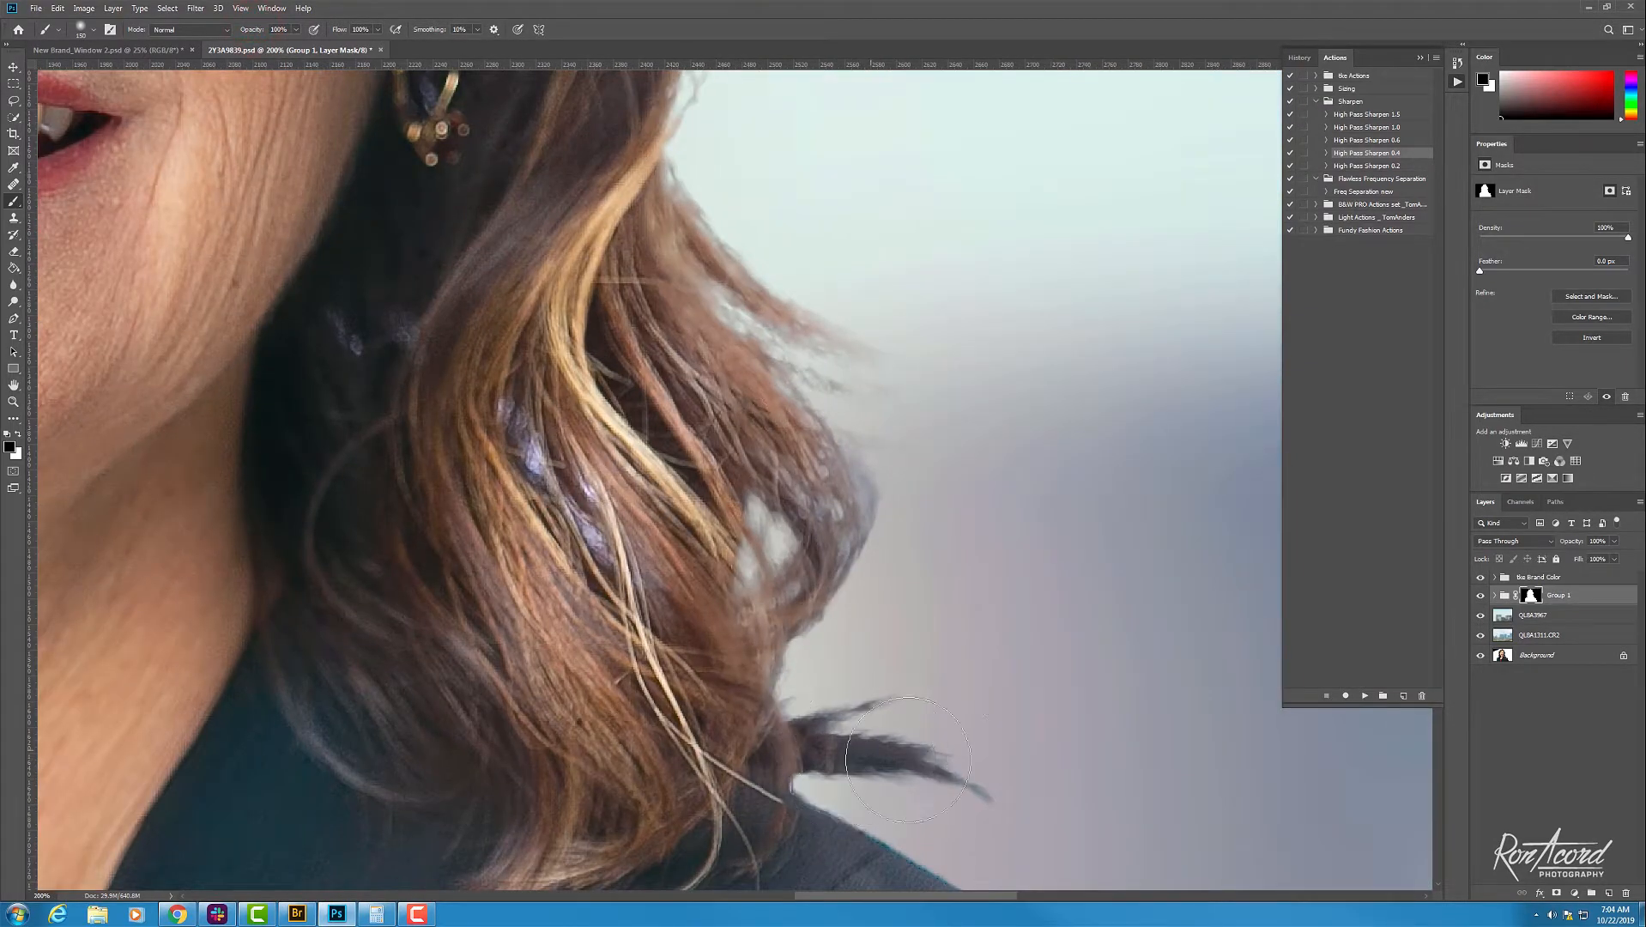
key(bracketleft)
mouse_move(993, 775)
mouse_down()
mouse_move(871, 724)
mouse_move(829, 775)
mouse_move(793, 707)
mouse_up()
key(bracketleft)
key(bracketleft)
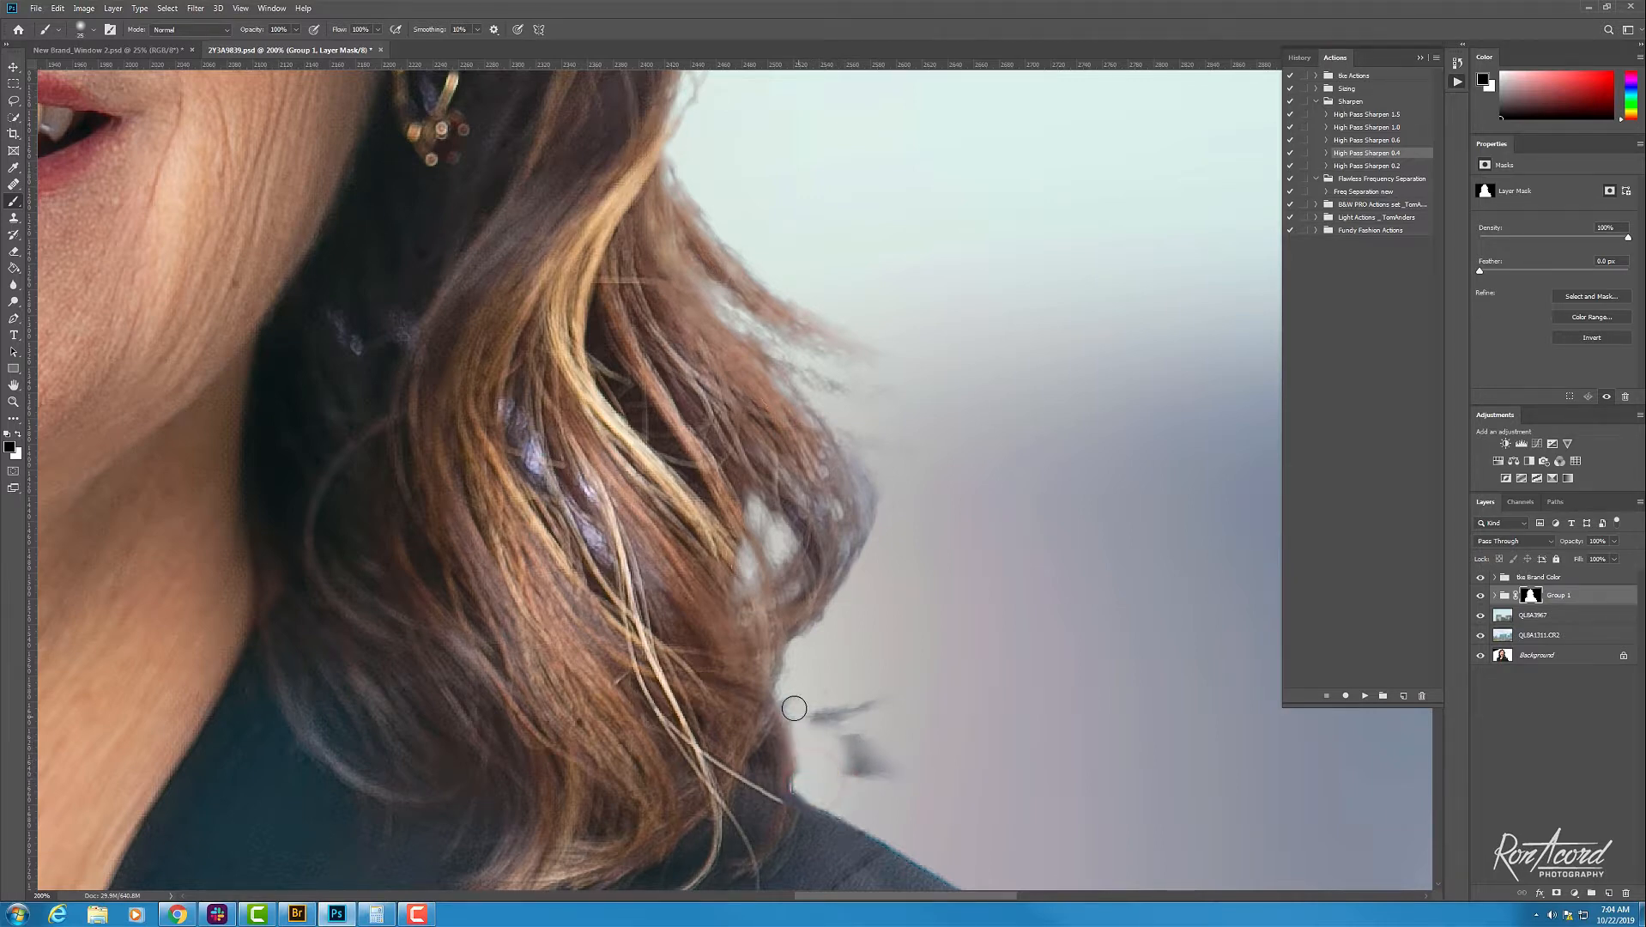
key(bracketright)
mouse_move(850, 776)
mouse_down()
mouse_move(886, 743)
mouse_move(900, 790)
mouse_move(844, 770)
mouse_move(876, 731)
mouse_move(872, 701)
mouse_move(852, 728)
mouse_up()
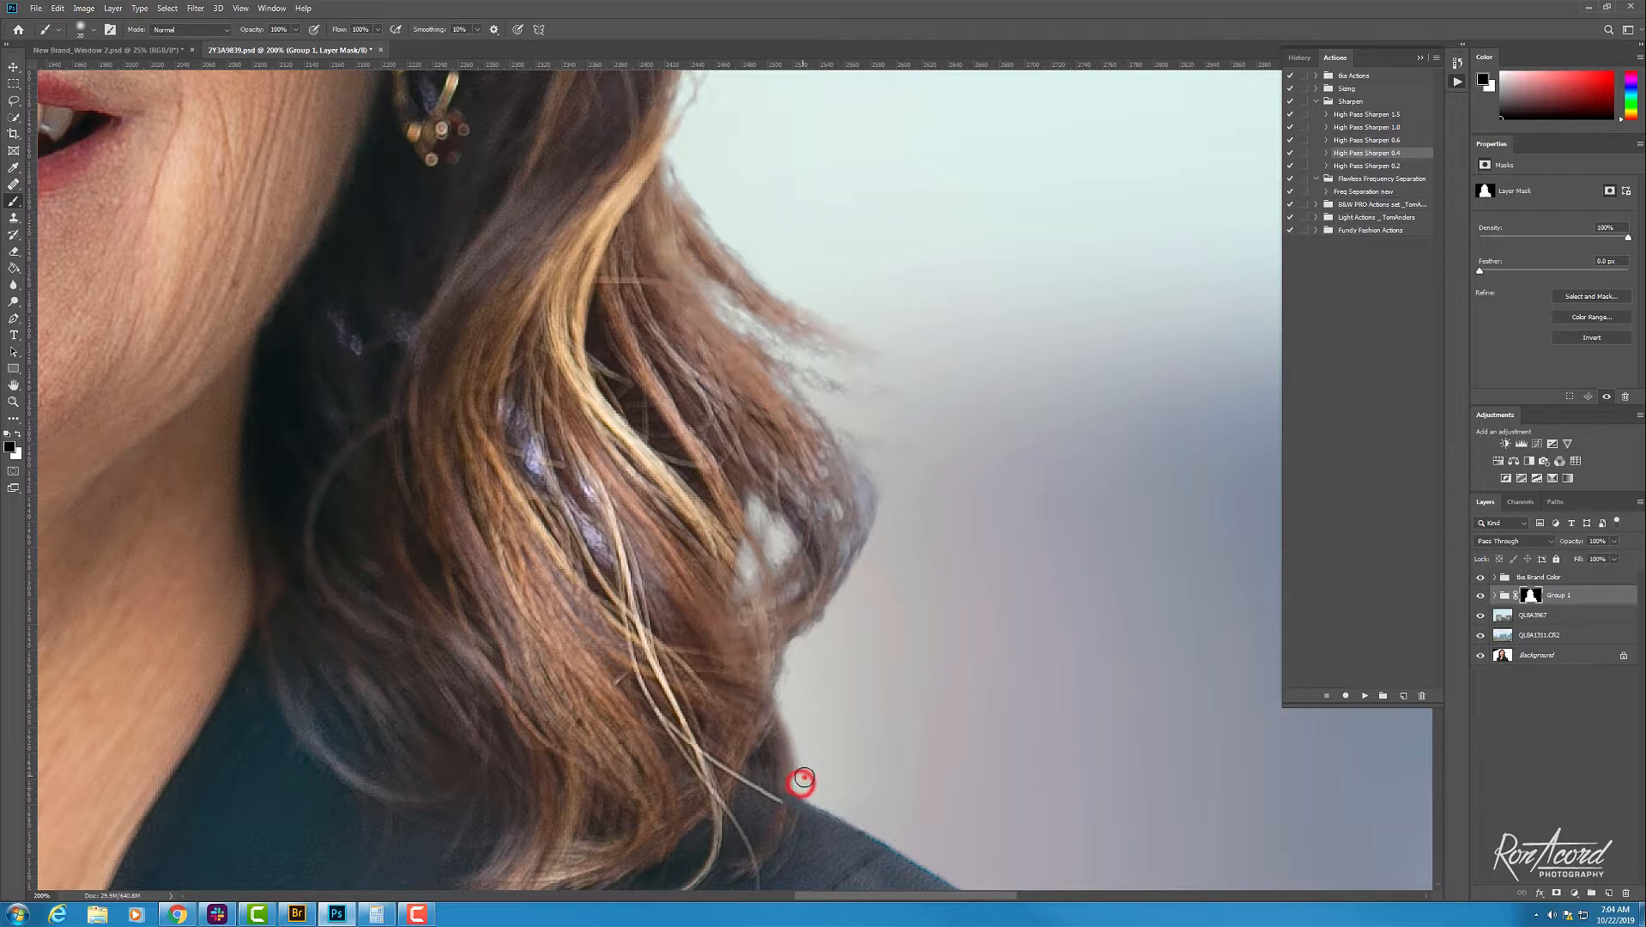
Step: Clean the mask edge where the curls meet the jacket shoulder using a smaller, fully opaque brush
mouse_move(790, 698)
mouse_down()
mouse_move(798, 671)
mouse_move(812, 795)
mouse_up()
key(bracketleft)
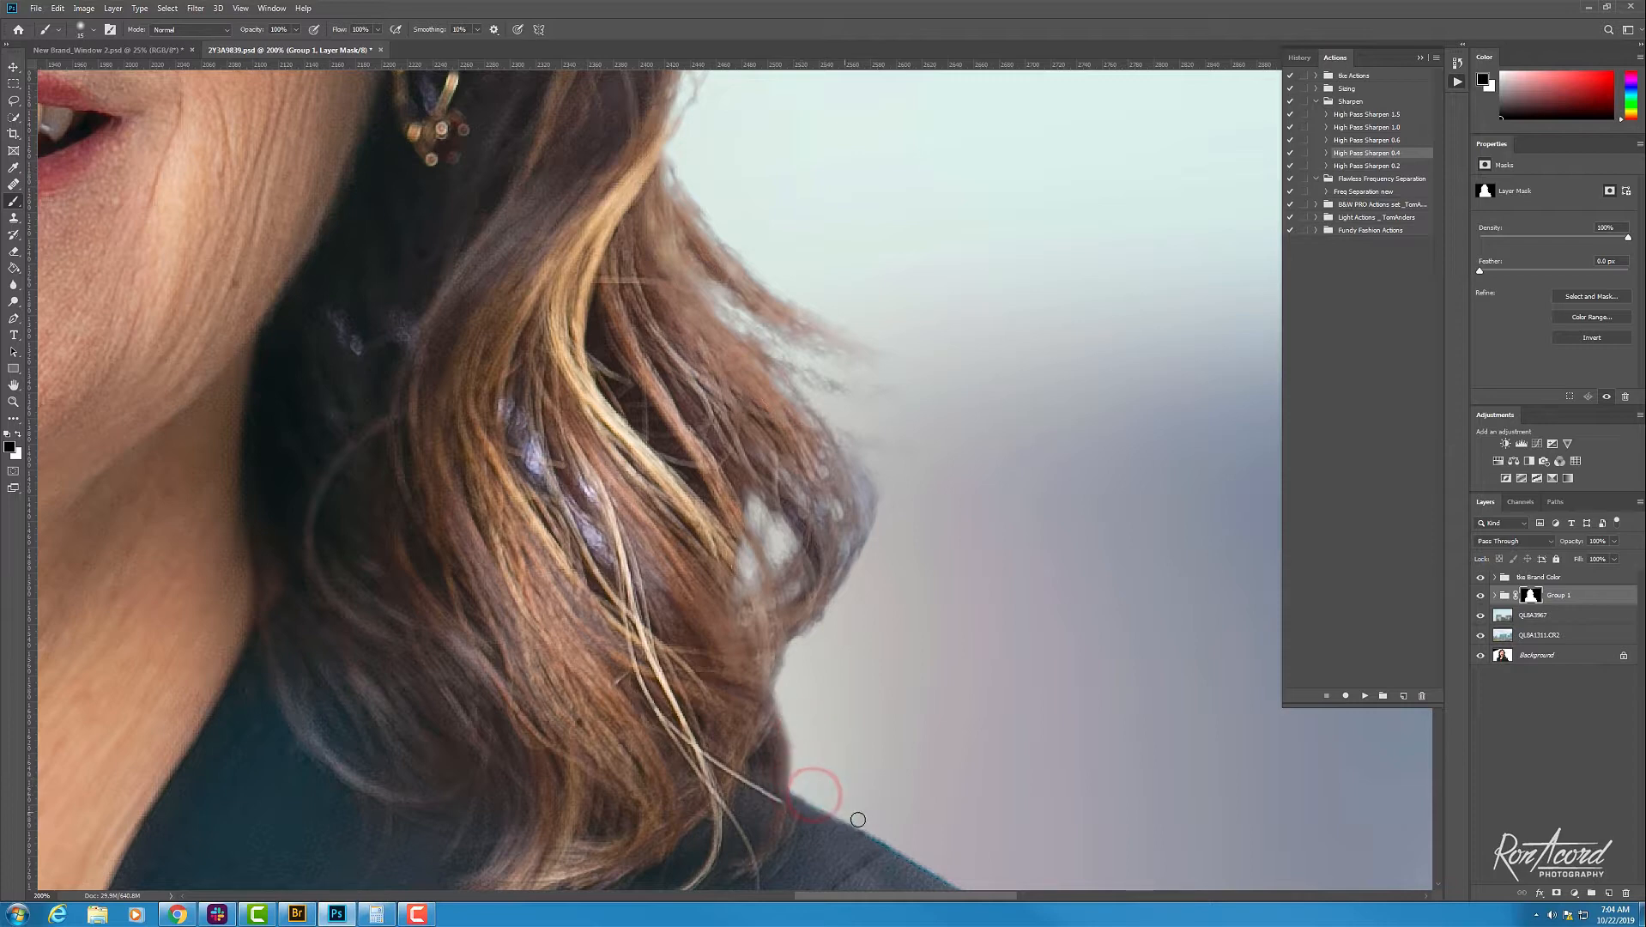
drag(890, 831, 812, 794)
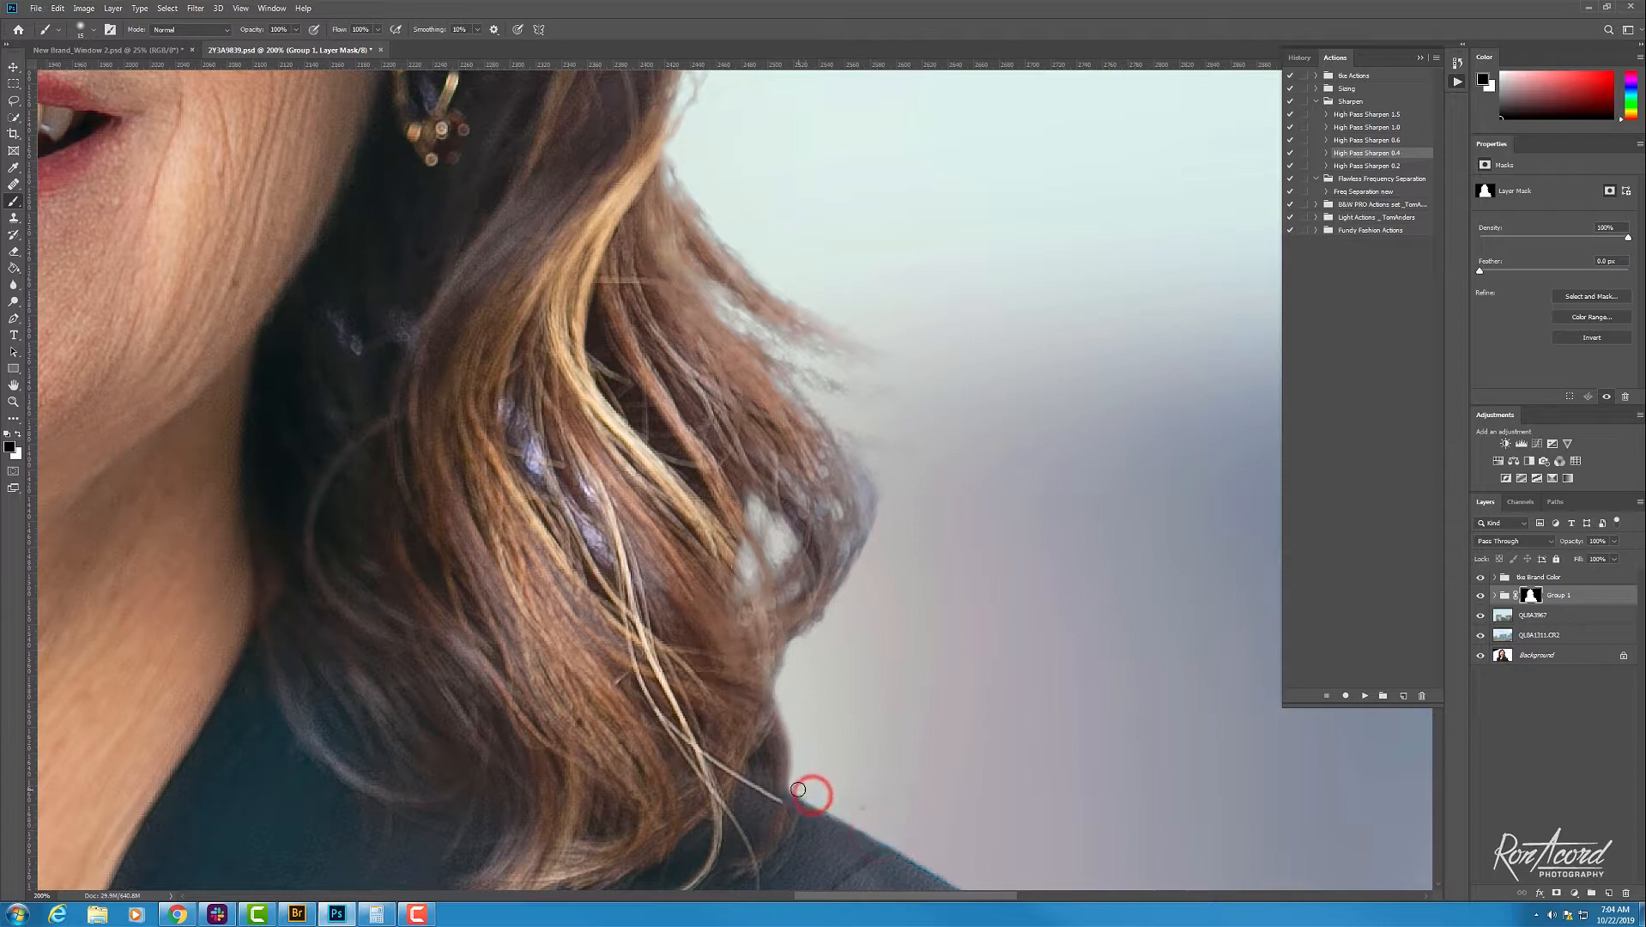
click(827, 632)
key(ctrl+minus)
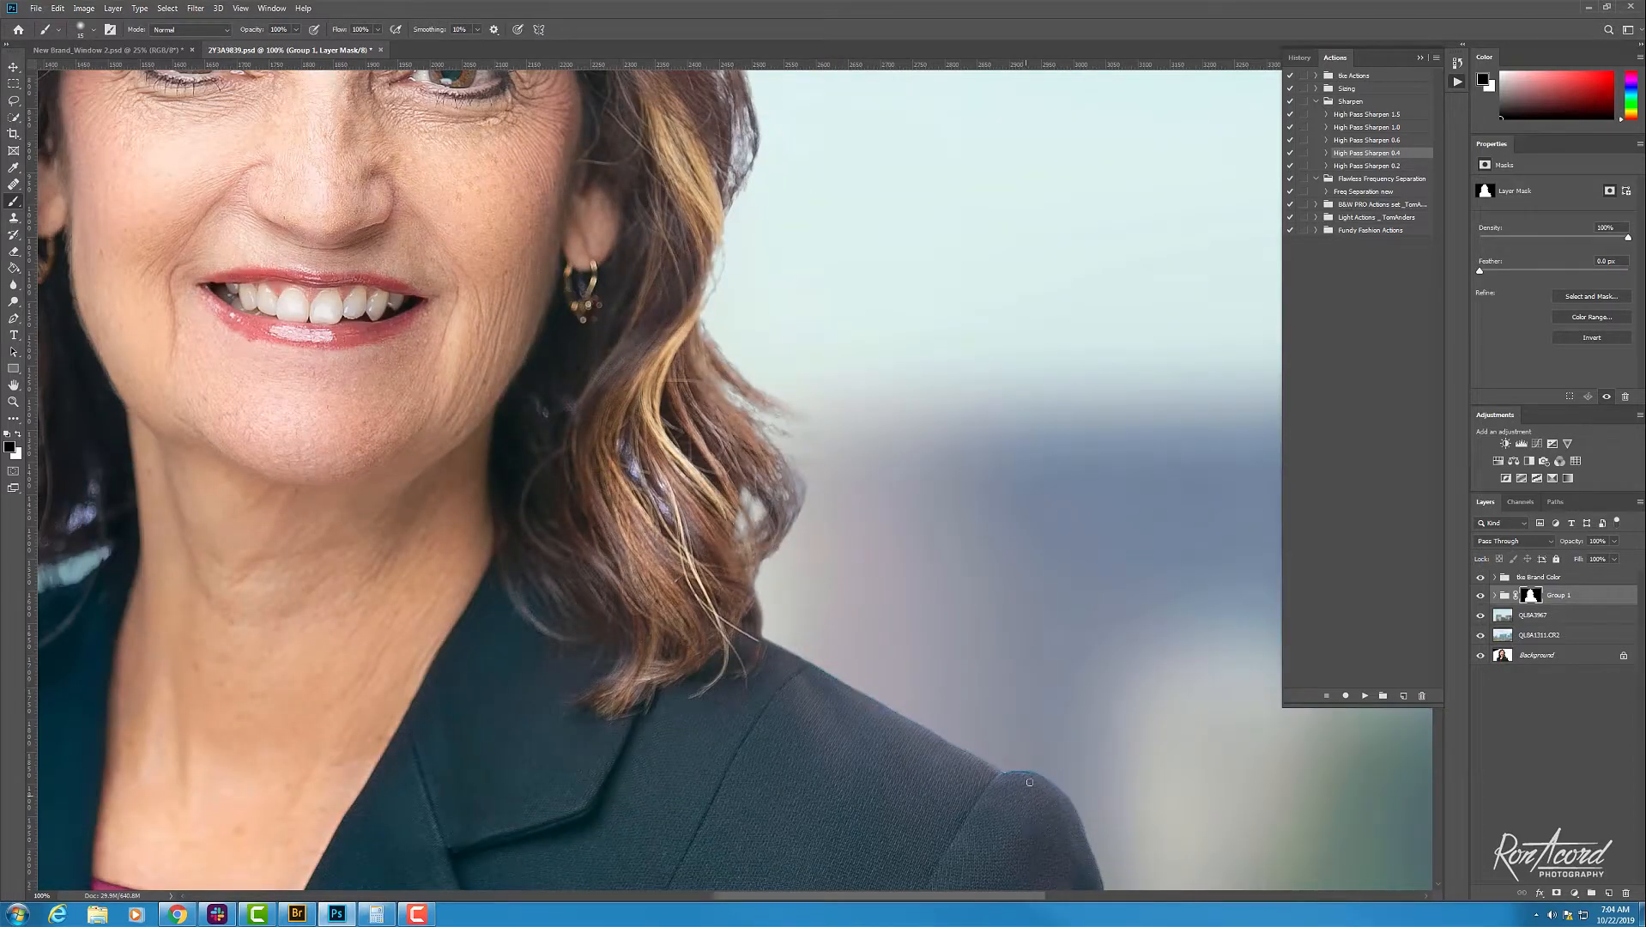
Step: Trim the background fringe outside the lowest right-side curl with full-opacity dabs on the mask
drag(1029, 781, 1033, 813)
key(ctrl+plus)
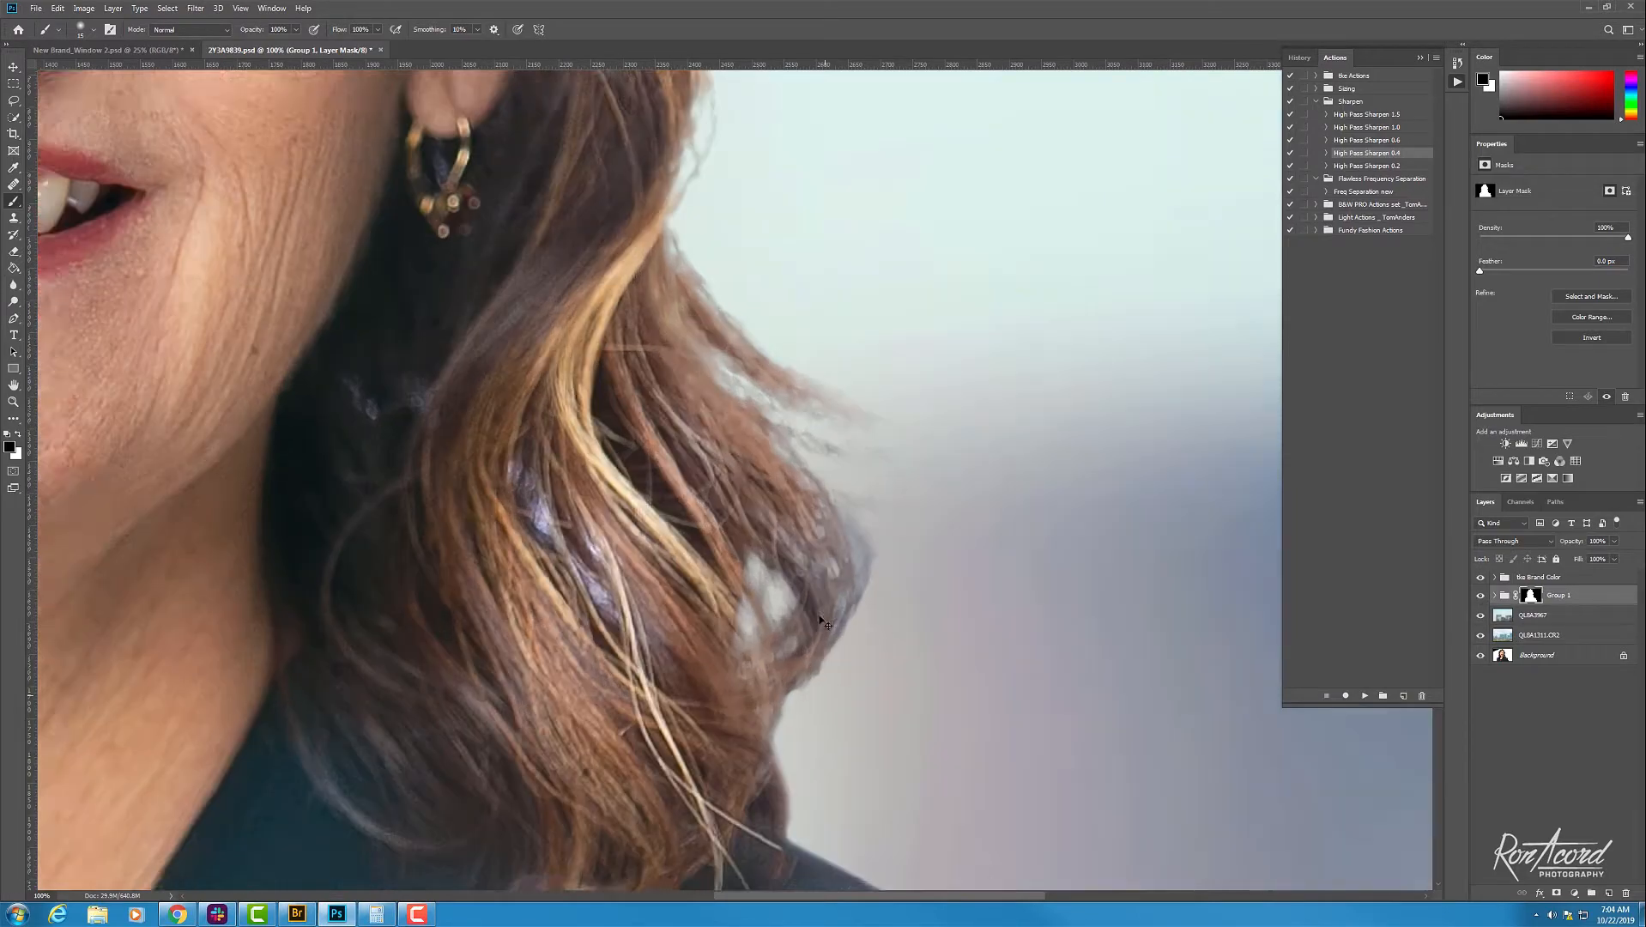
click(812, 698)
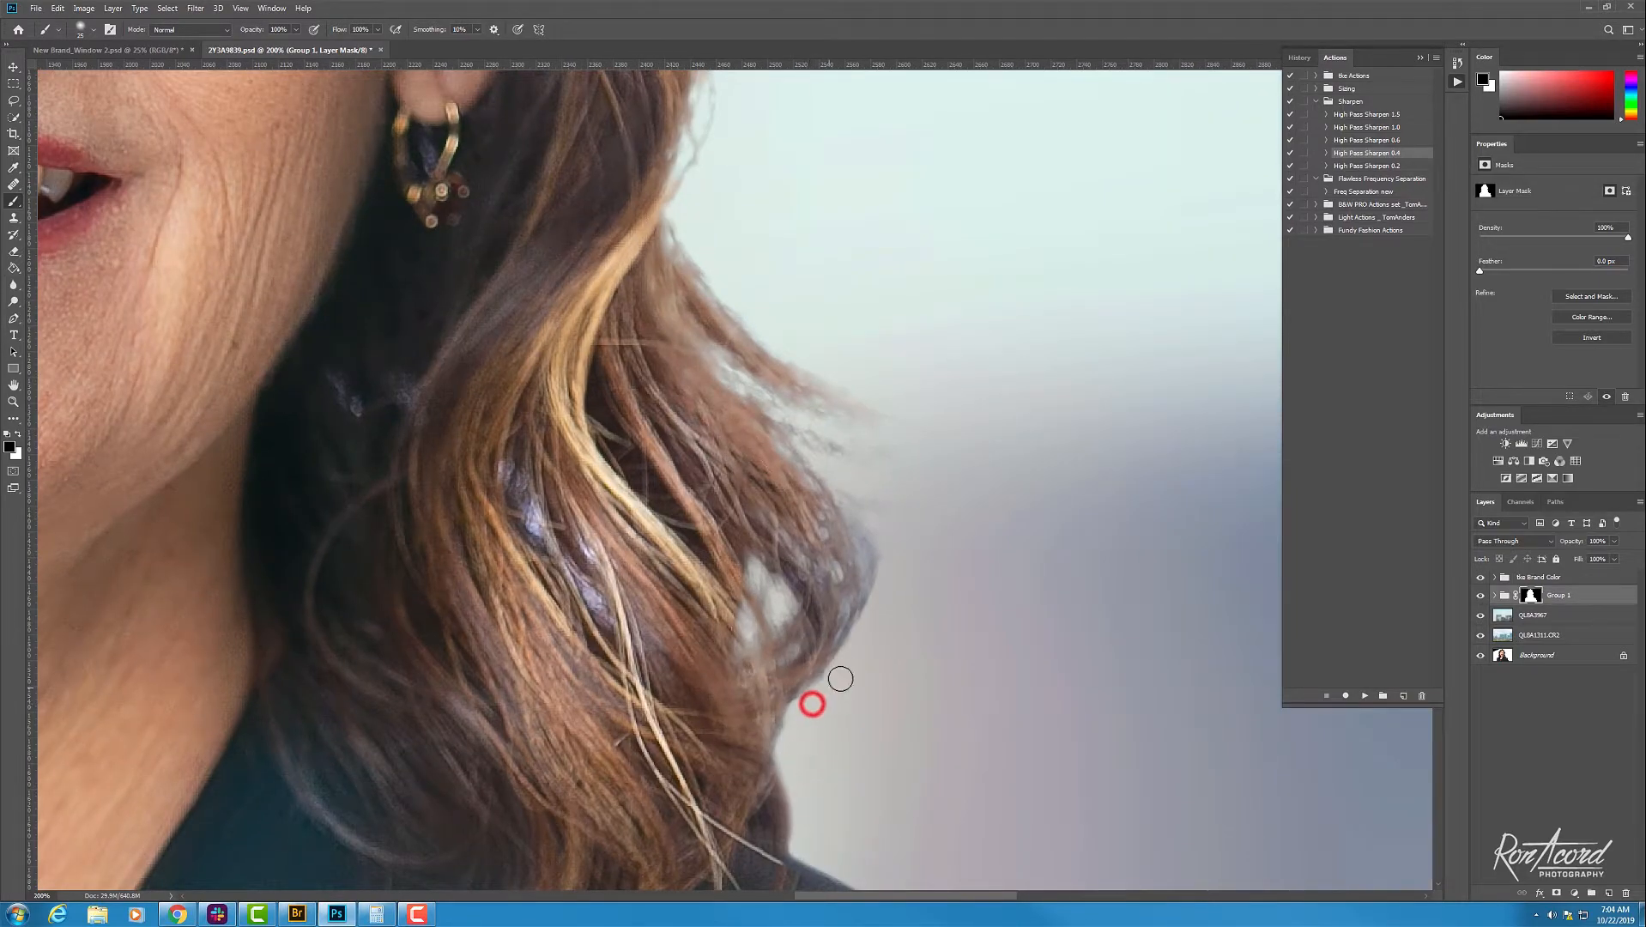
click(906, 511)
key(bracketright)
key(bracketright)
key(ctrl+minus)
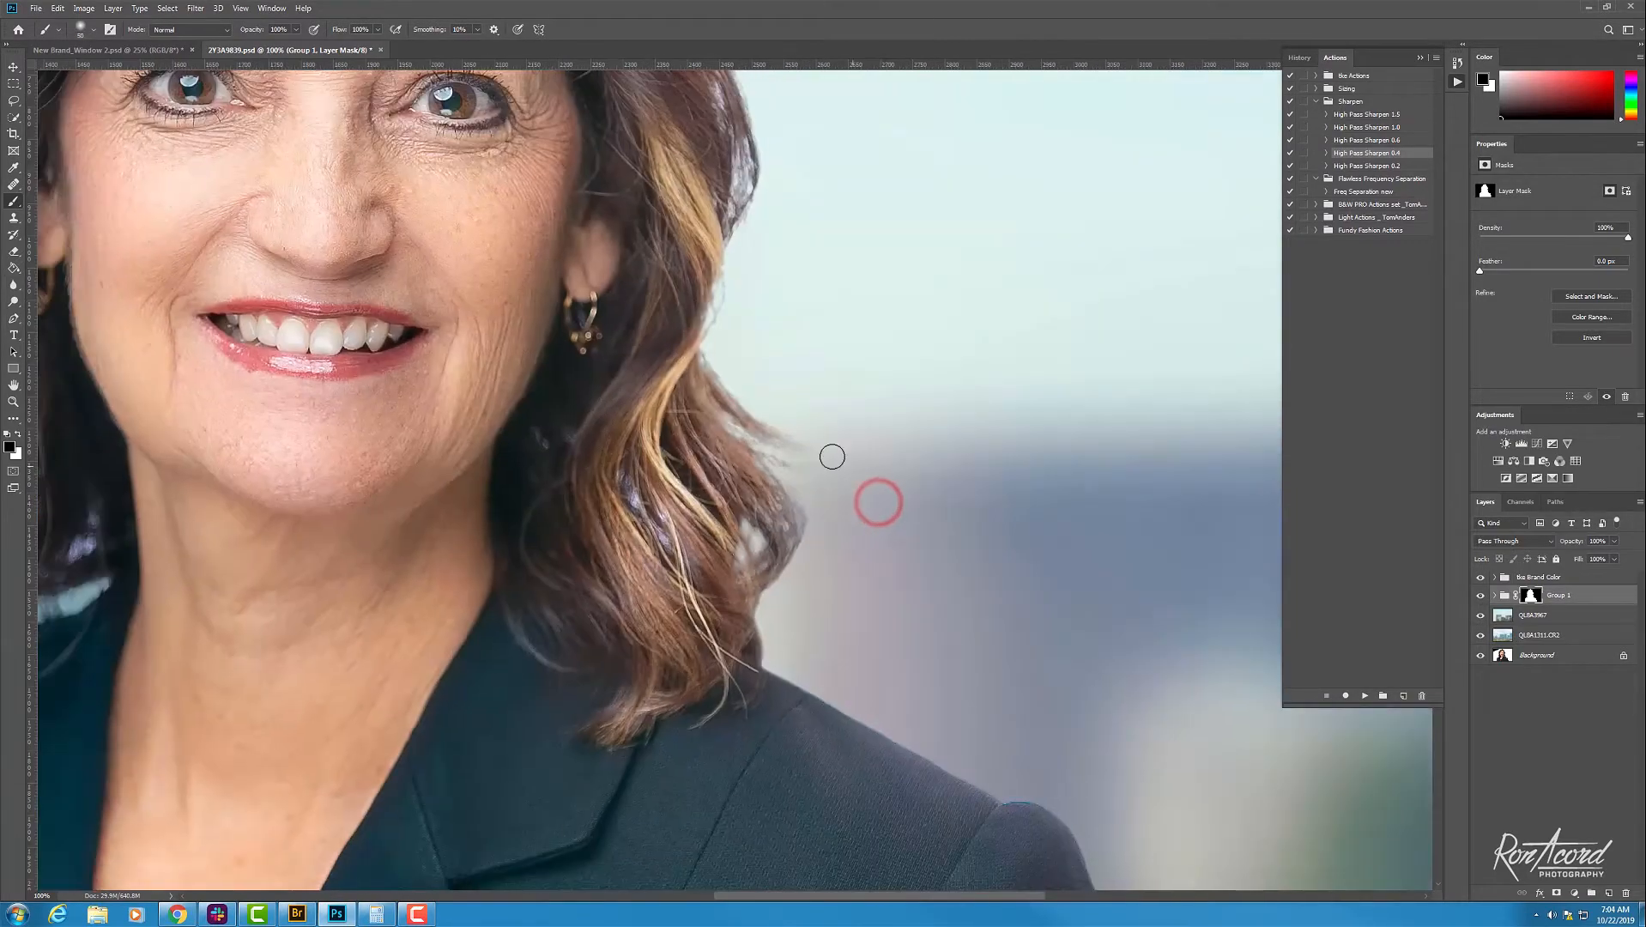
Step: Enlarge the mask brush, lower its opacity to 59%, and fade the wisps extending from the right-side curls
key(bracketright)
key(bracketright)
key(bracketright)
key(bracketright)
key(bracketright)
click(830, 456)
click(803, 417)
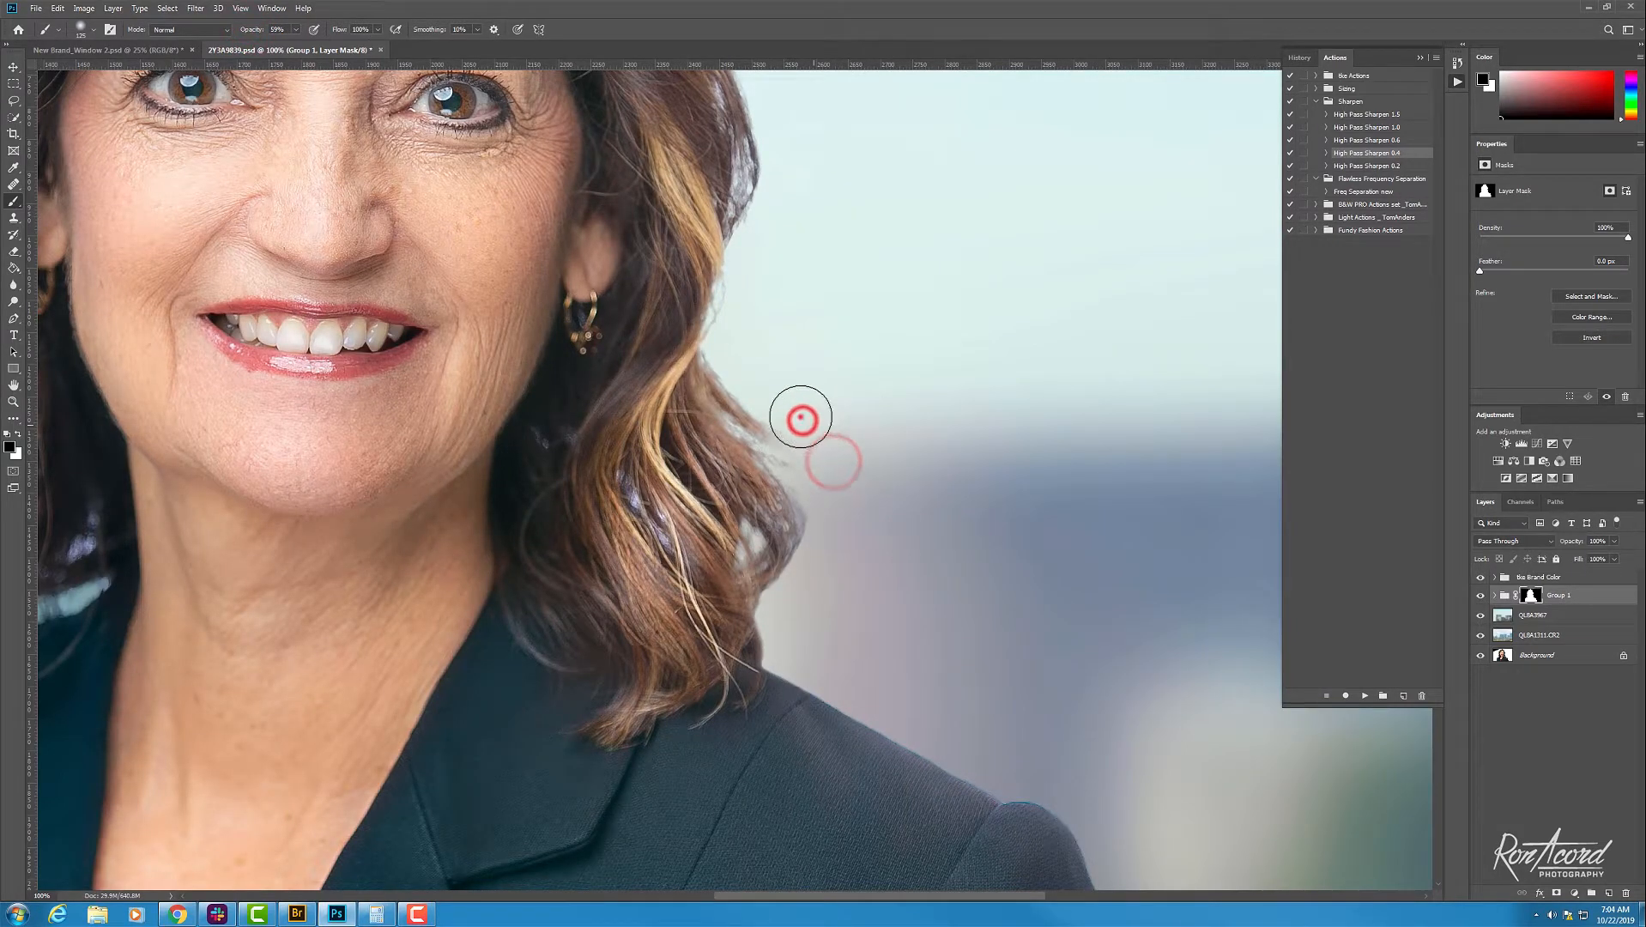
key(bracketleft)
key(bracketleft)
key(ctrl+minus)
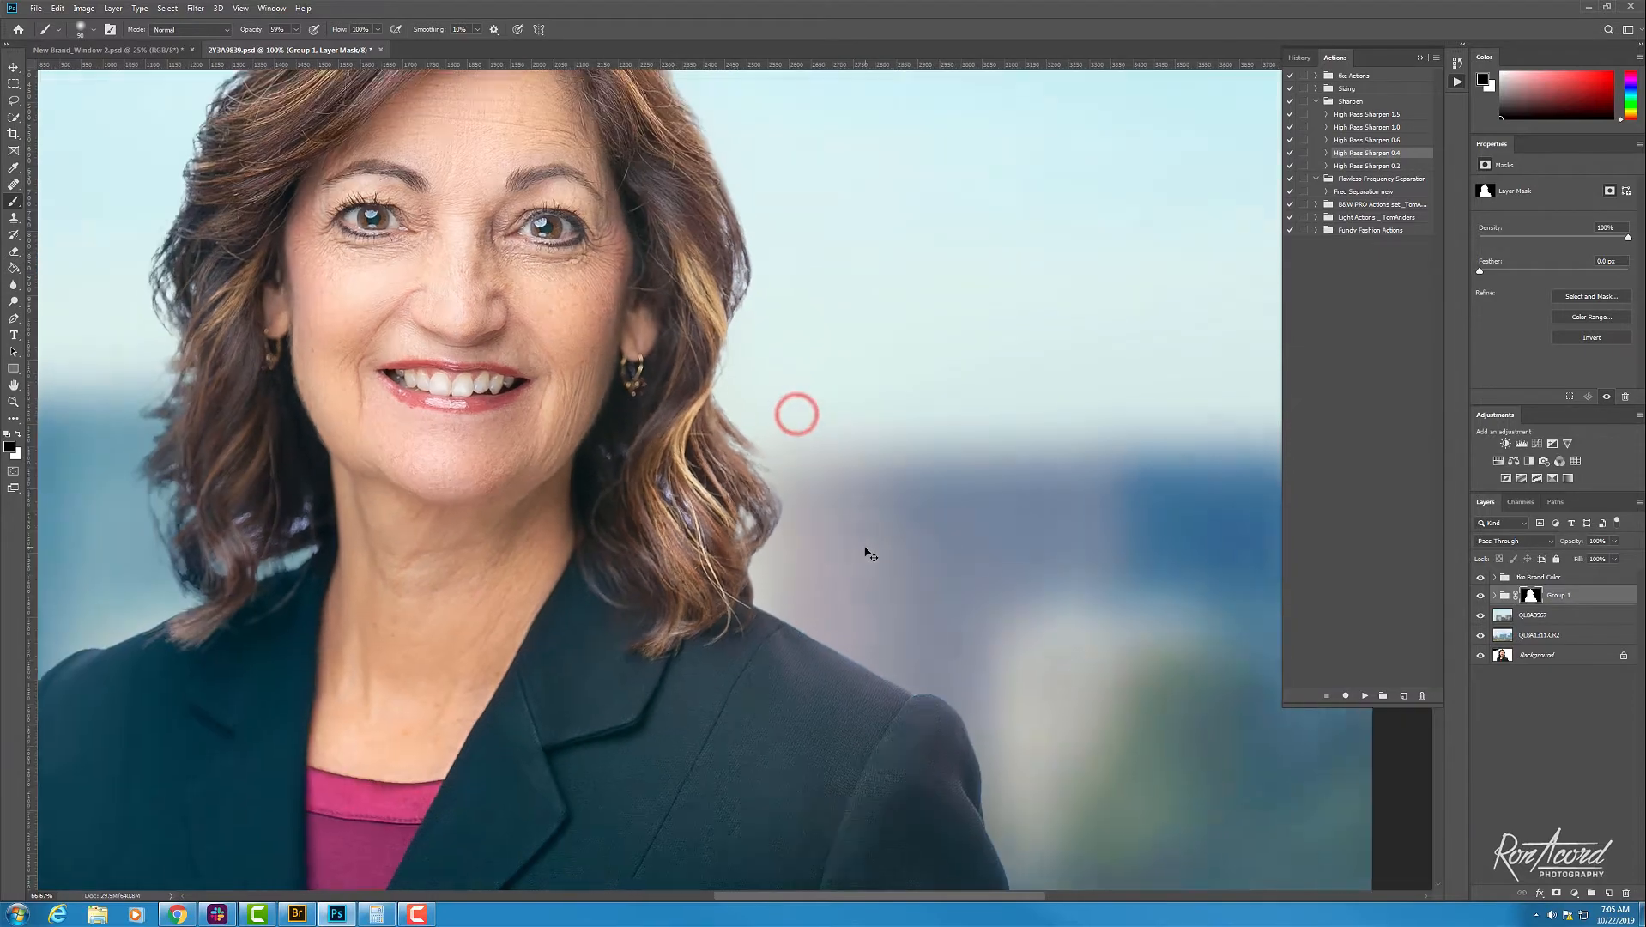
Step: Refine the outer edge of the right-side curls at mouth level with a smaller mask brush at 59% opacity
key(ctrl+minus)
key(ctrl+minus)
key(ctrl+plus)
key(ctrl+plus)
key(ctrl+plus)
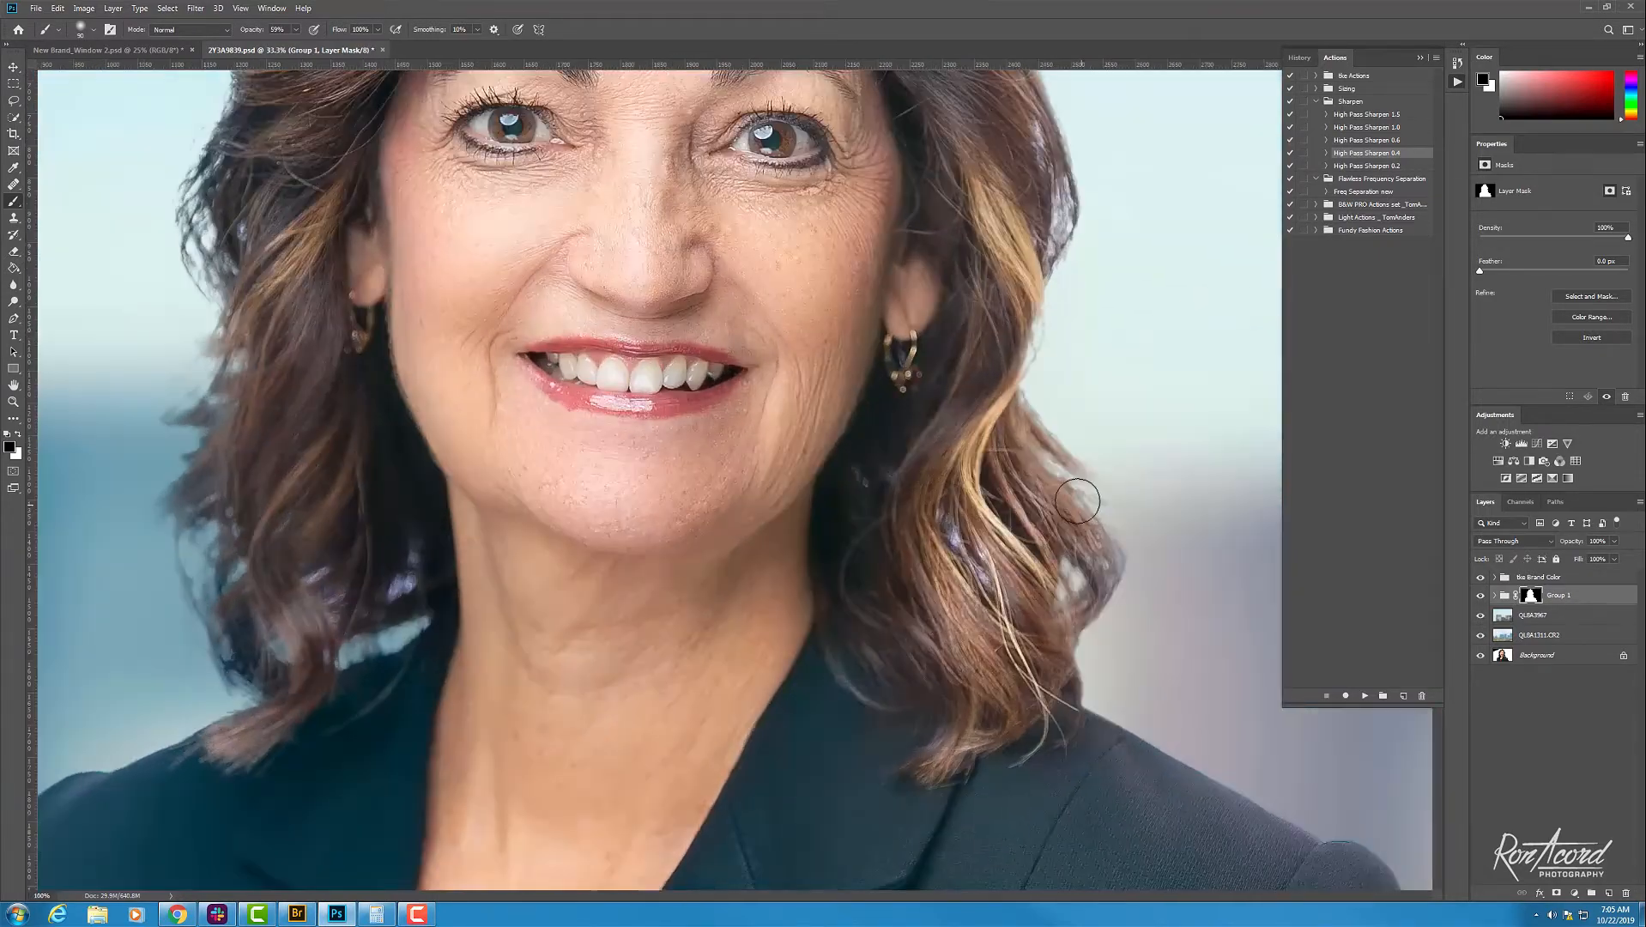
key(bracketleft)
key(bracketleft)
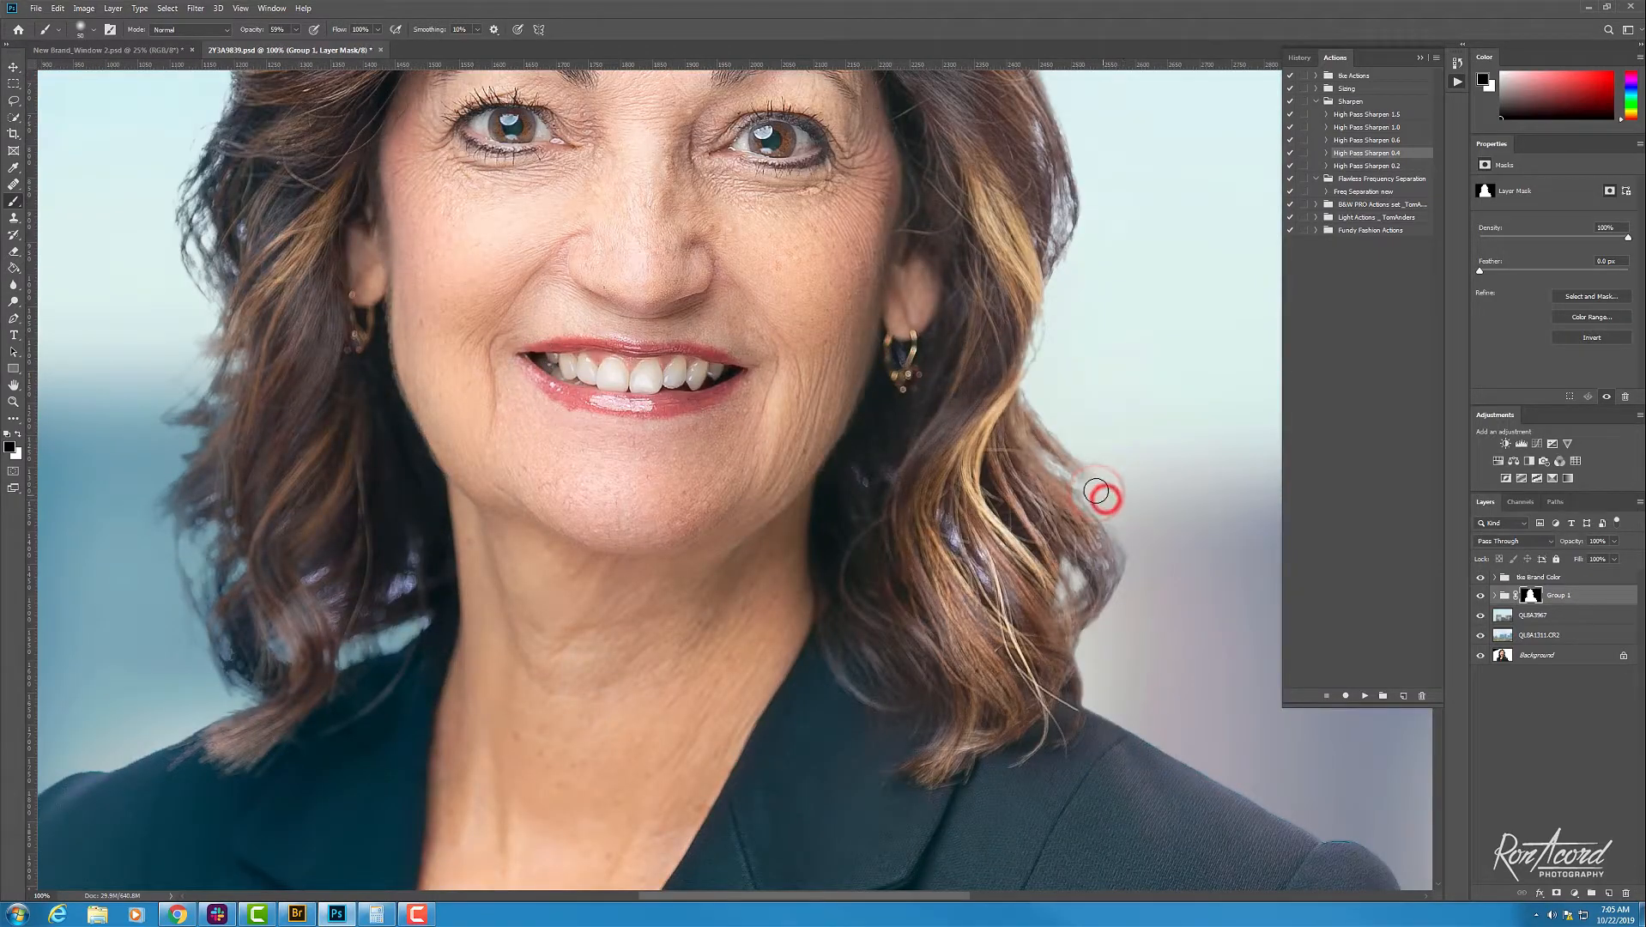
click(1092, 486)
click(1111, 514)
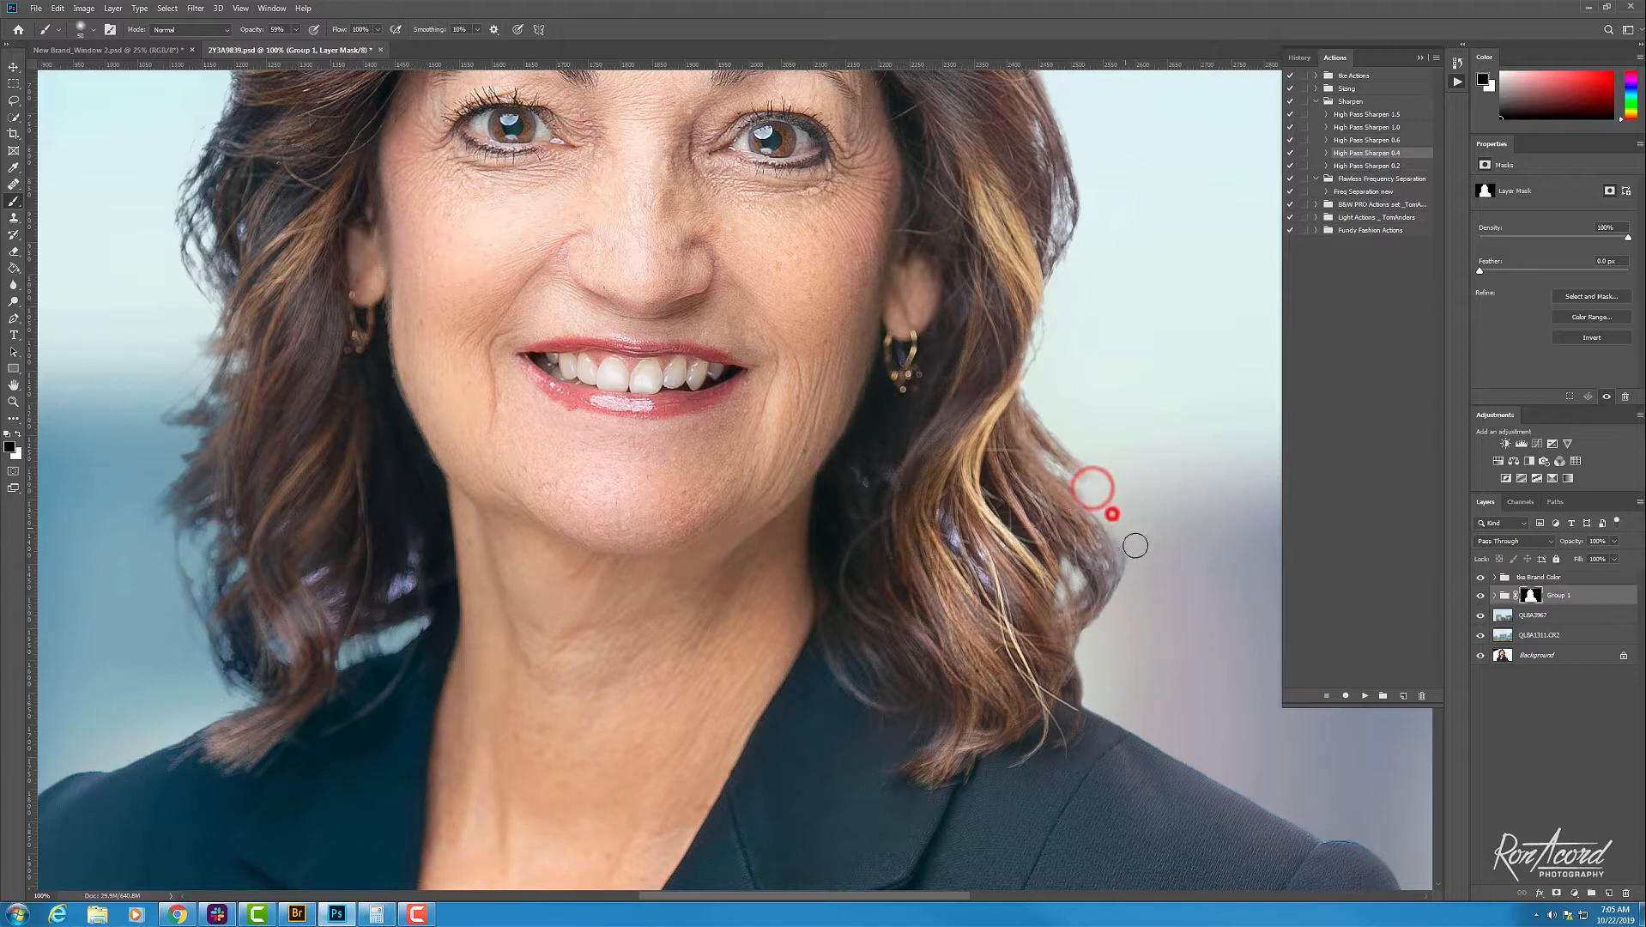
click(1084, 488)
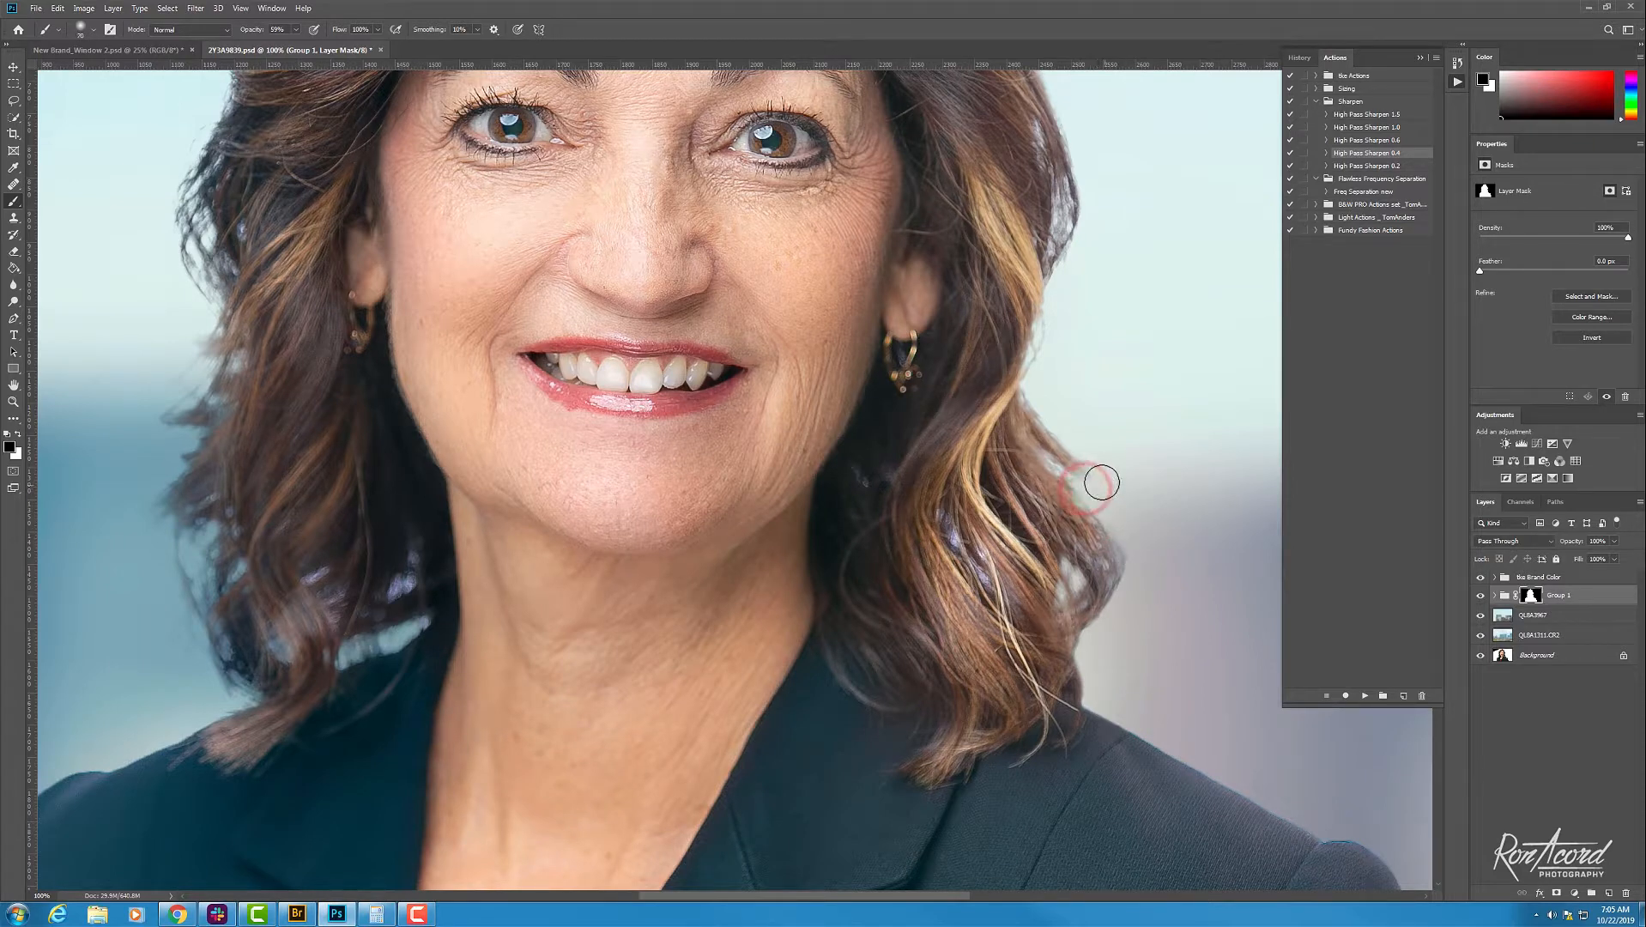
click(1092, 479)
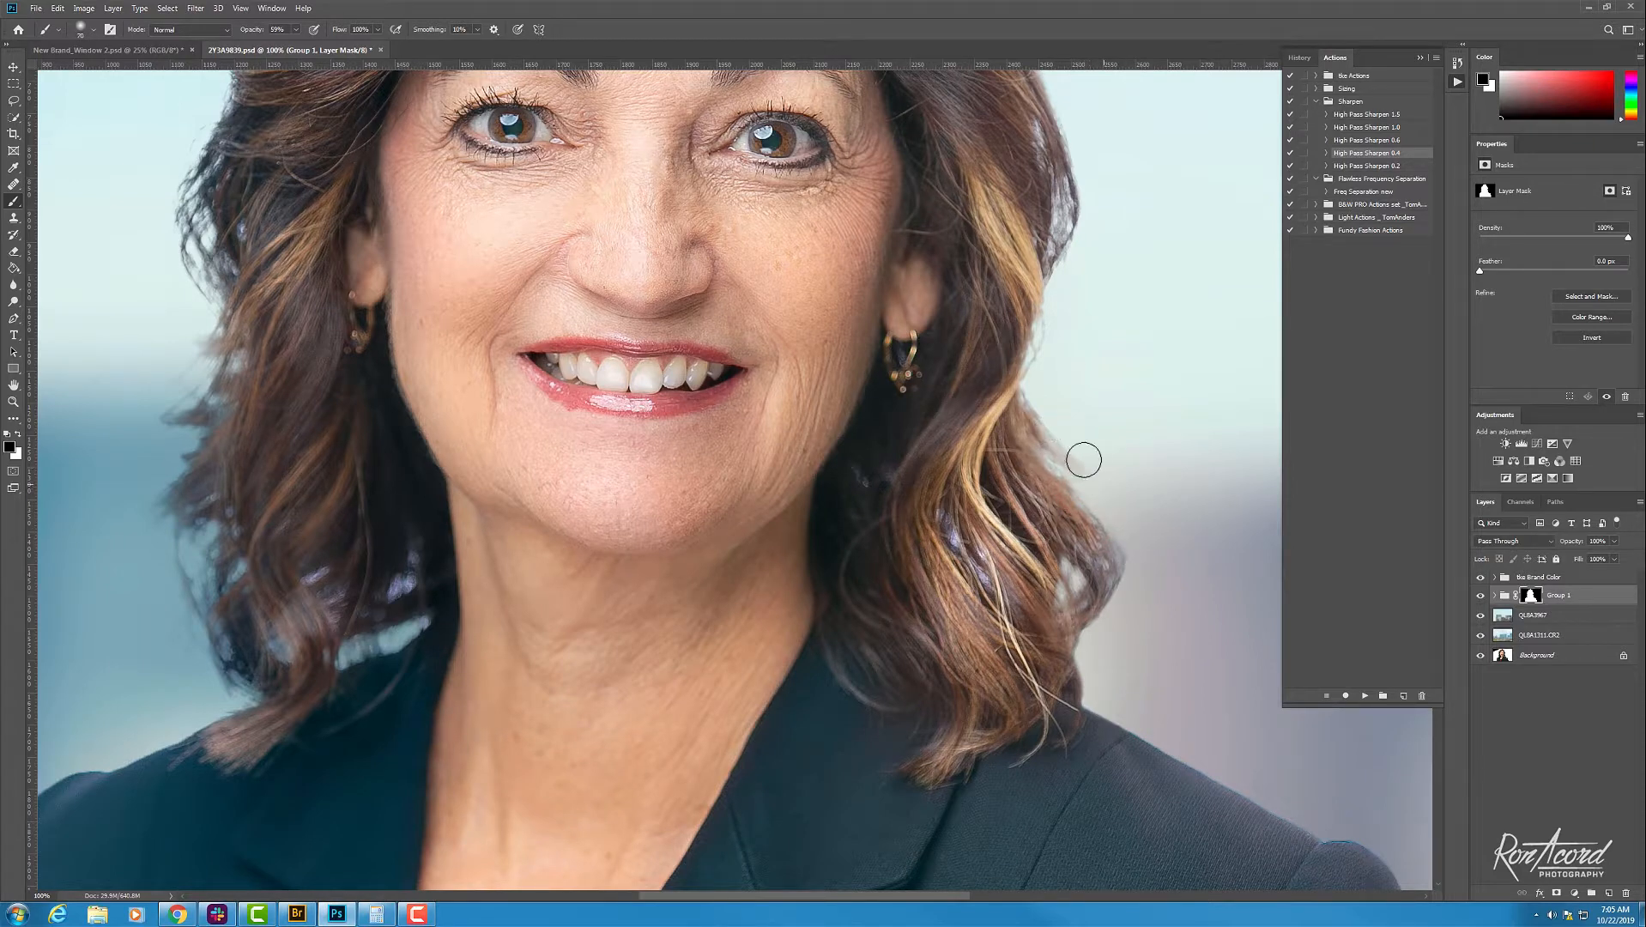
Step: Undo the latest mask dabs along the outer edge of the right-side curls
click(1067, 452)
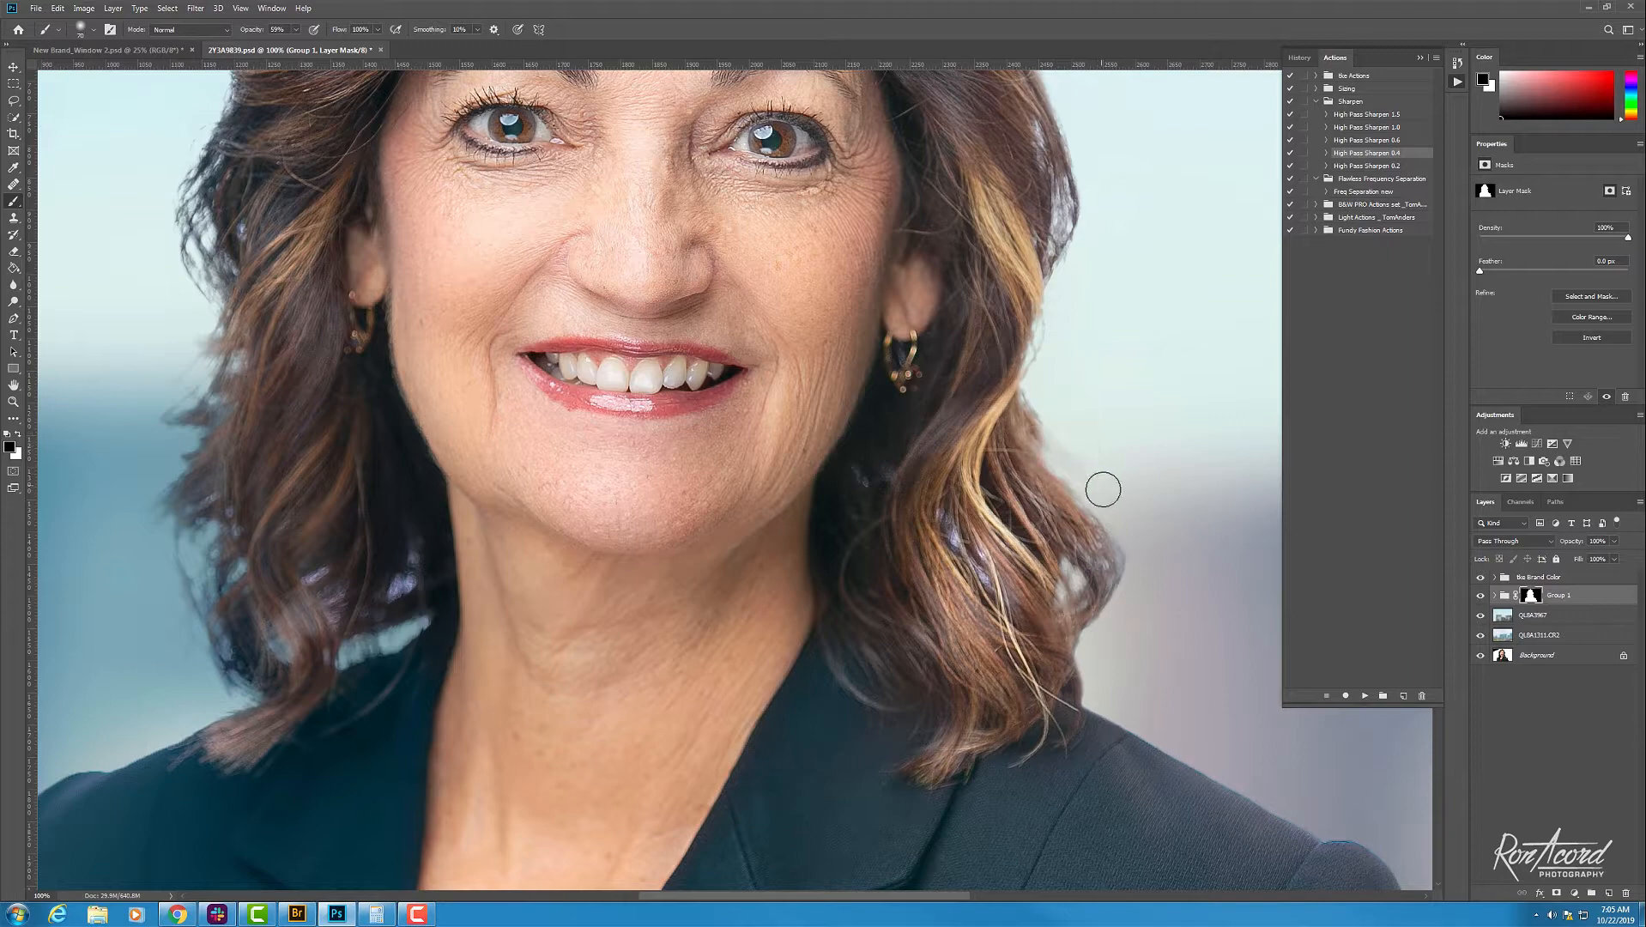
key(ctrl+minus)
key(ctrl+minus)
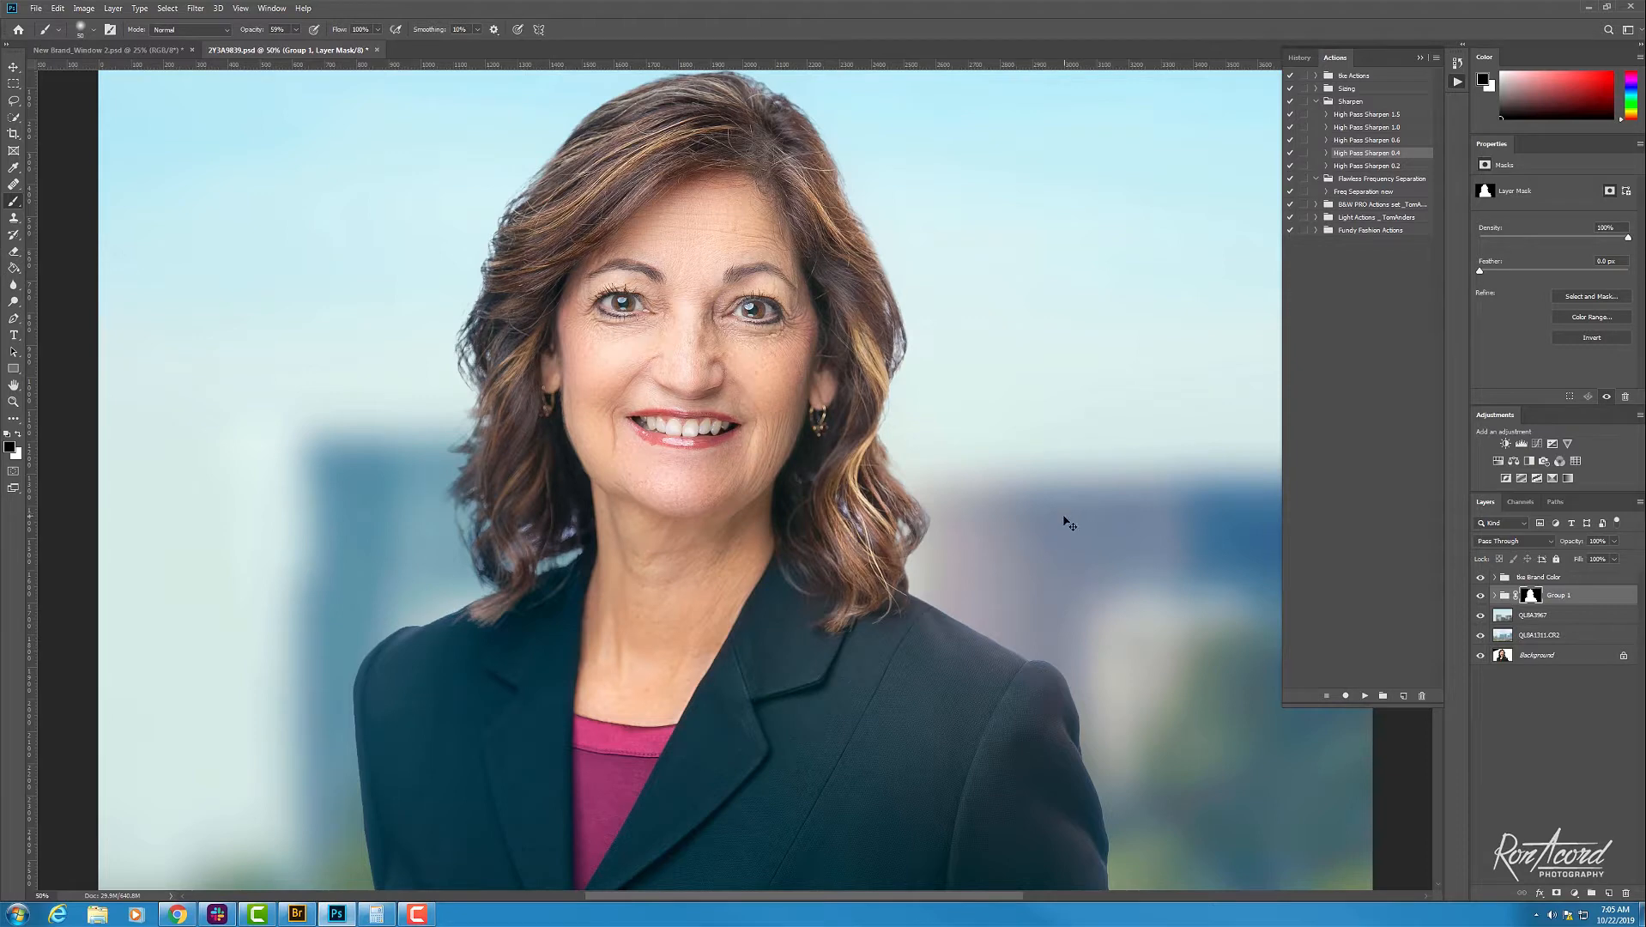
key(ctrl+plus)
key(ctrl+plus)
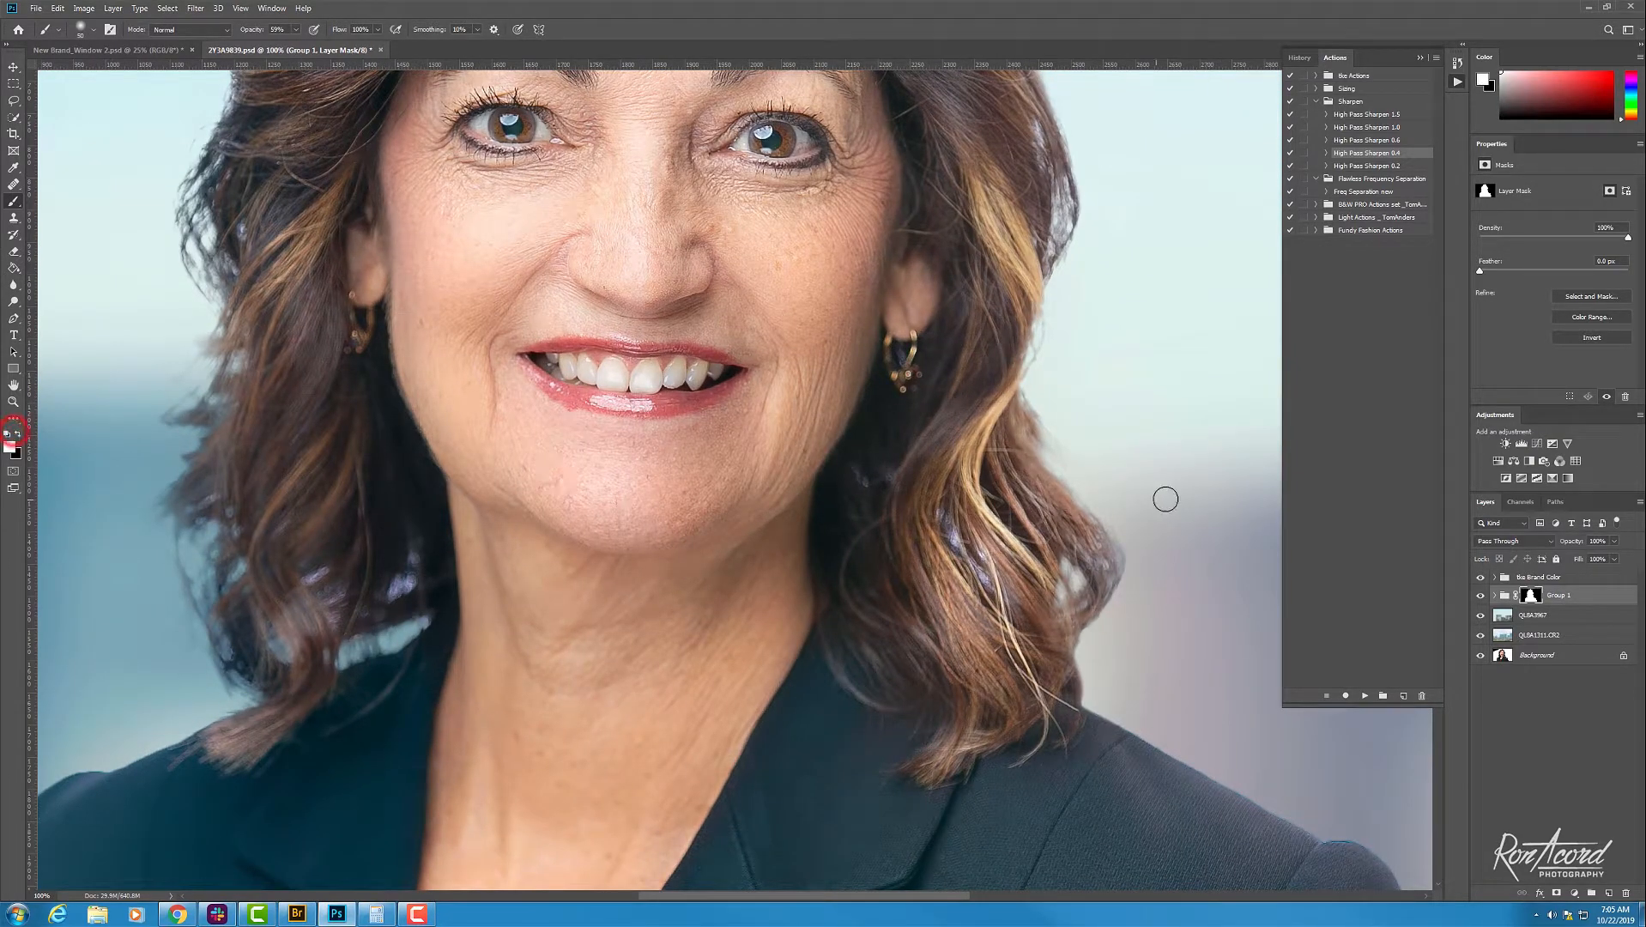
key(ctrl+z)
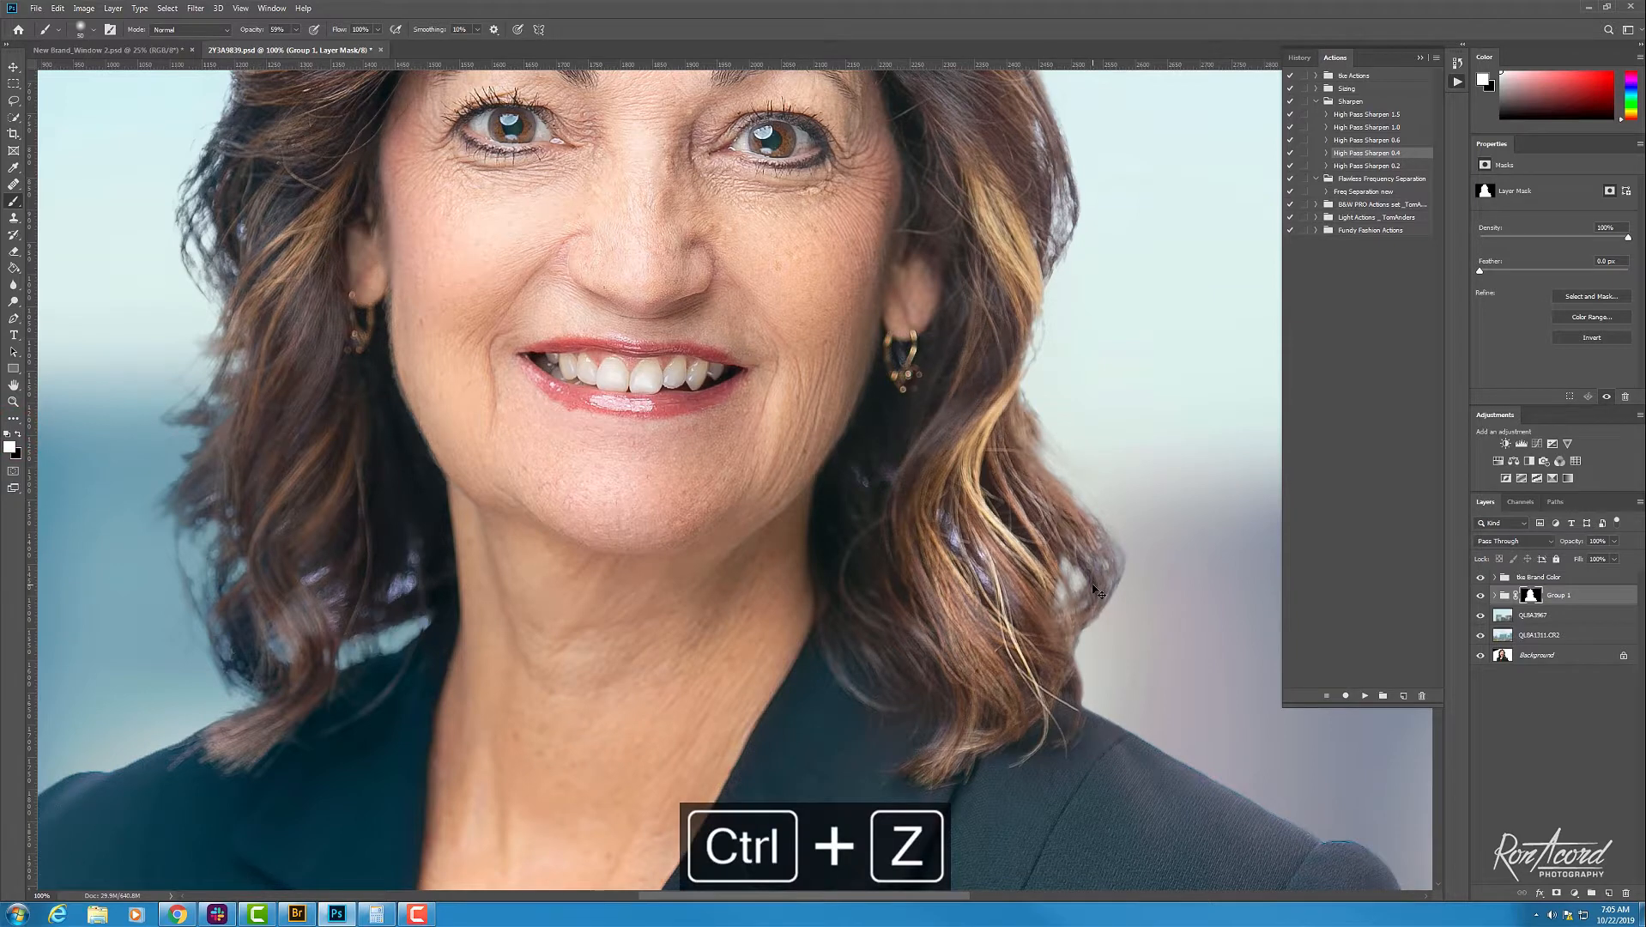
key(ctrl+z)
key(ctrl+z)
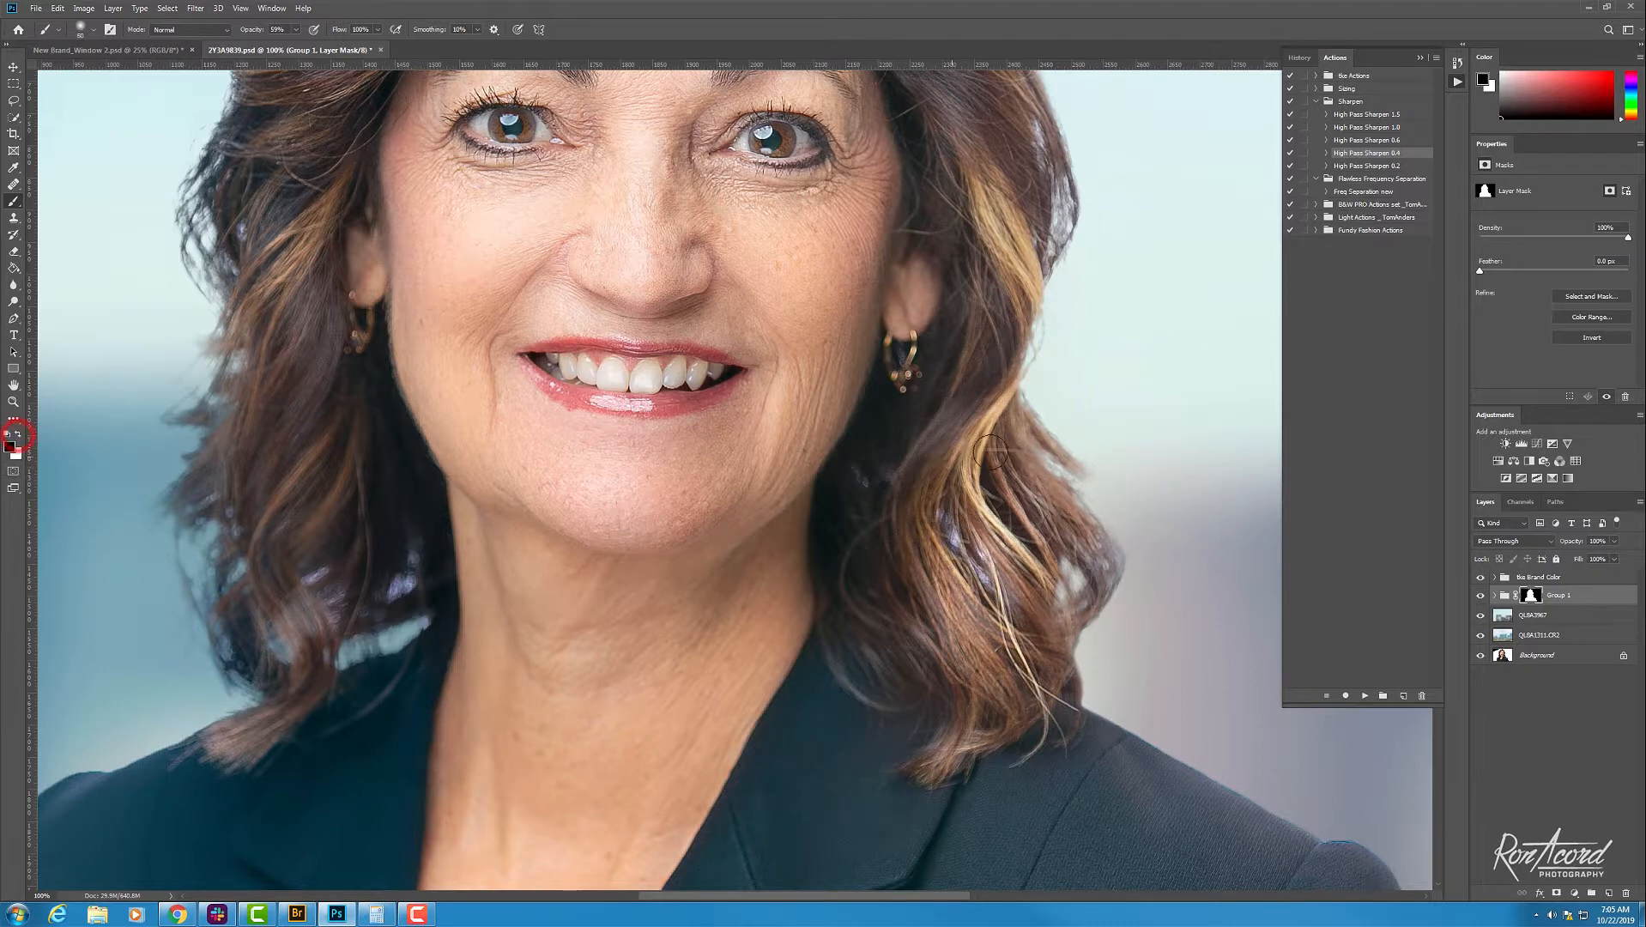
Step: Fade the outer edge of the right-side curls at chin level with soft mask dabs, ending on a 90 px brush
key(bracketright)
key(bracketright)
key(bracketright)
key(bracketright)
key(bracketright)
click(1090, 463)
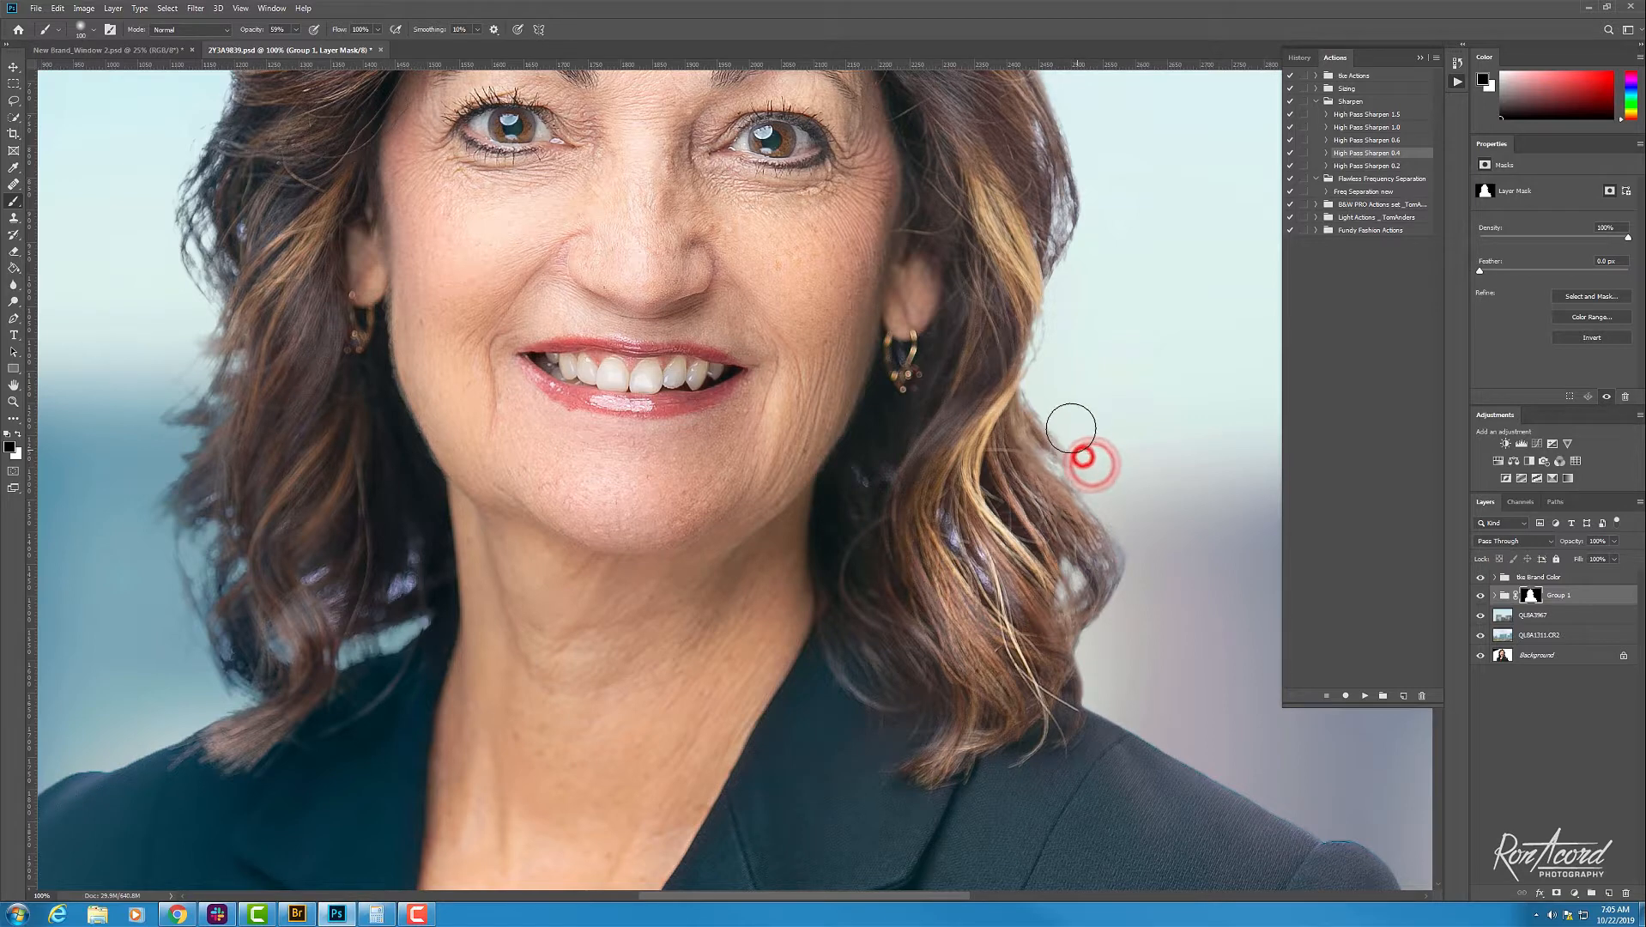
key(bracketleft)
key(bracketleft)
key(bracketleft)
key(bracketleft)
key(bracketleft)
click(1084, 452)
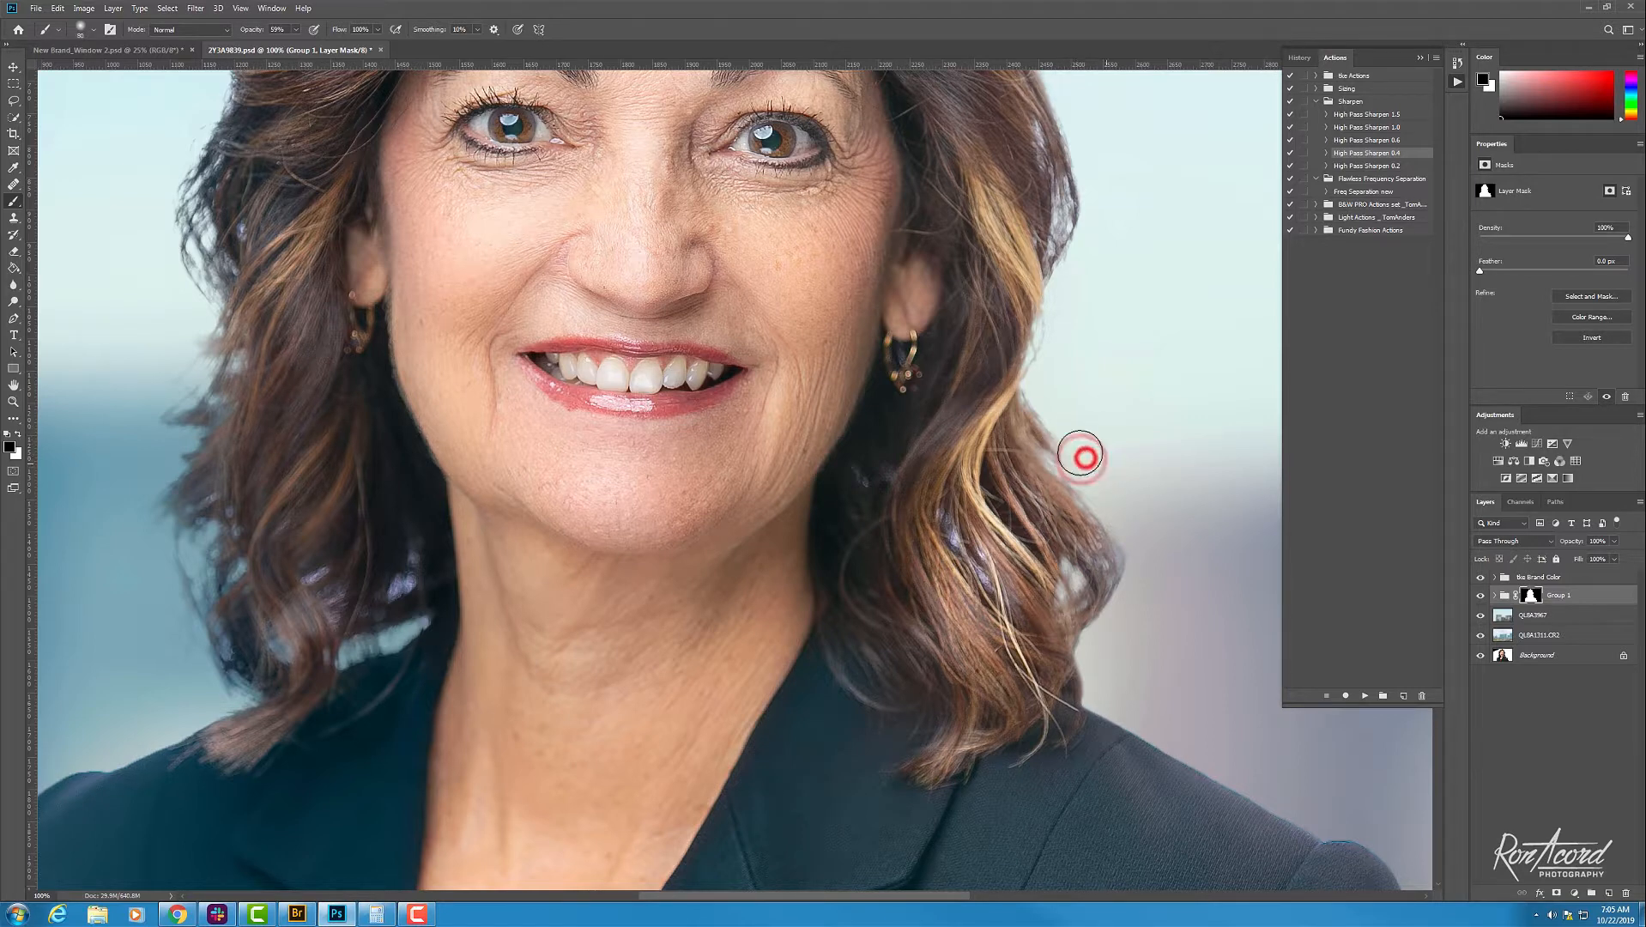
Step: Choose the textured 1000 brush preset from the Ron folder and roughen the mask edge of the lower right-side curls
click(96, 30)
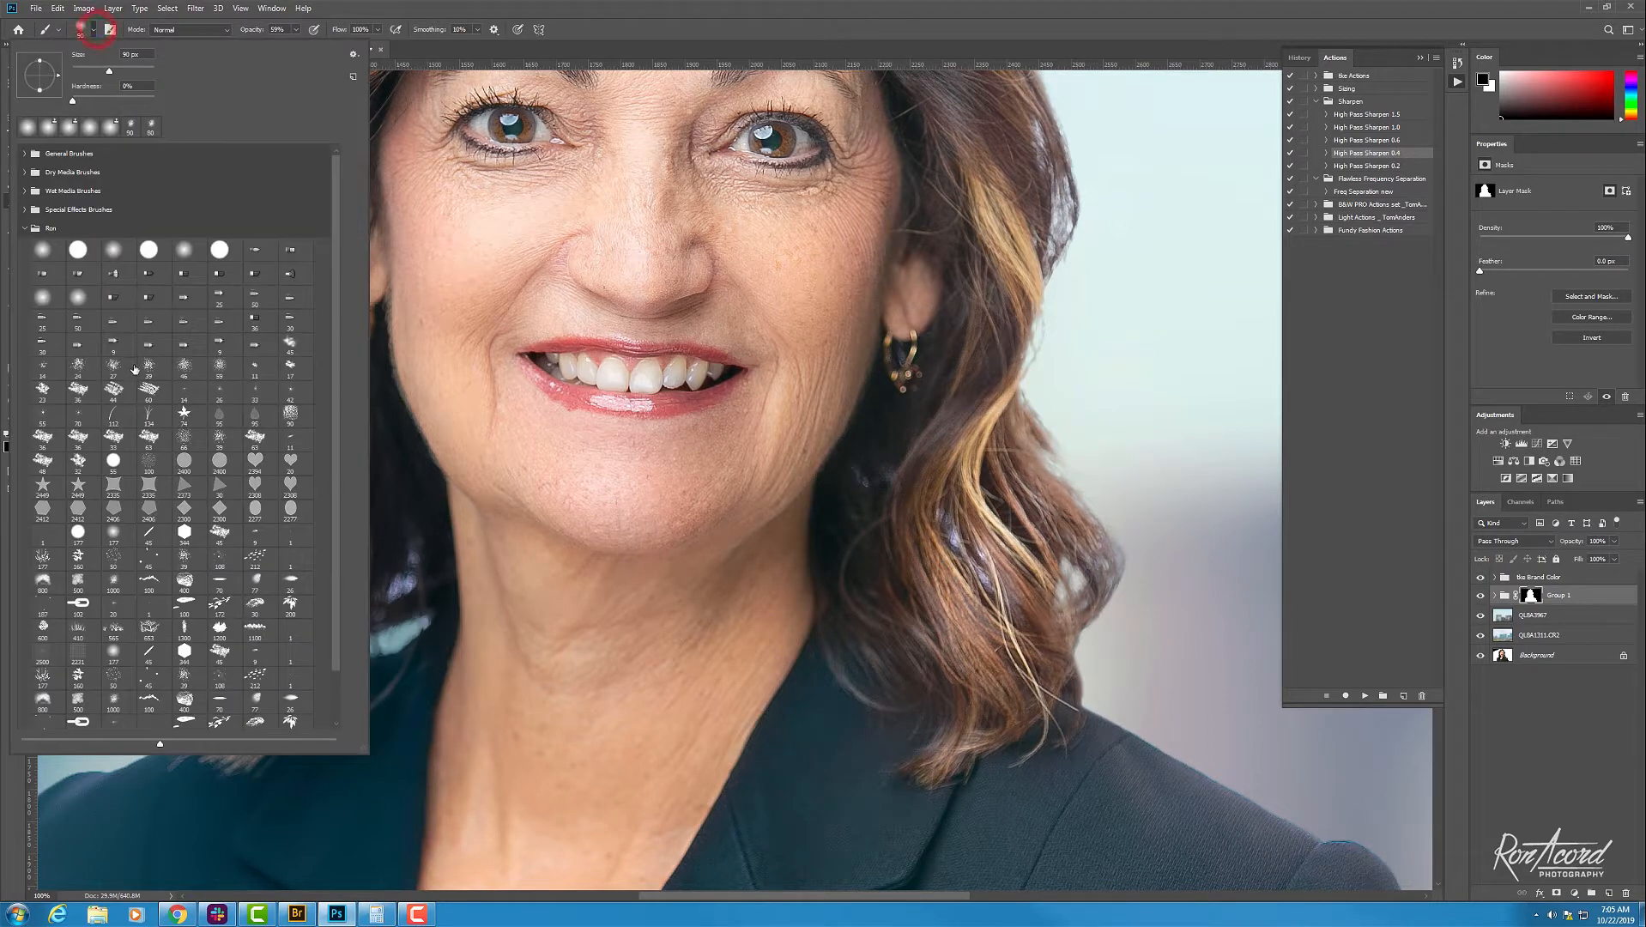
scroll(148, 549, down, 5)
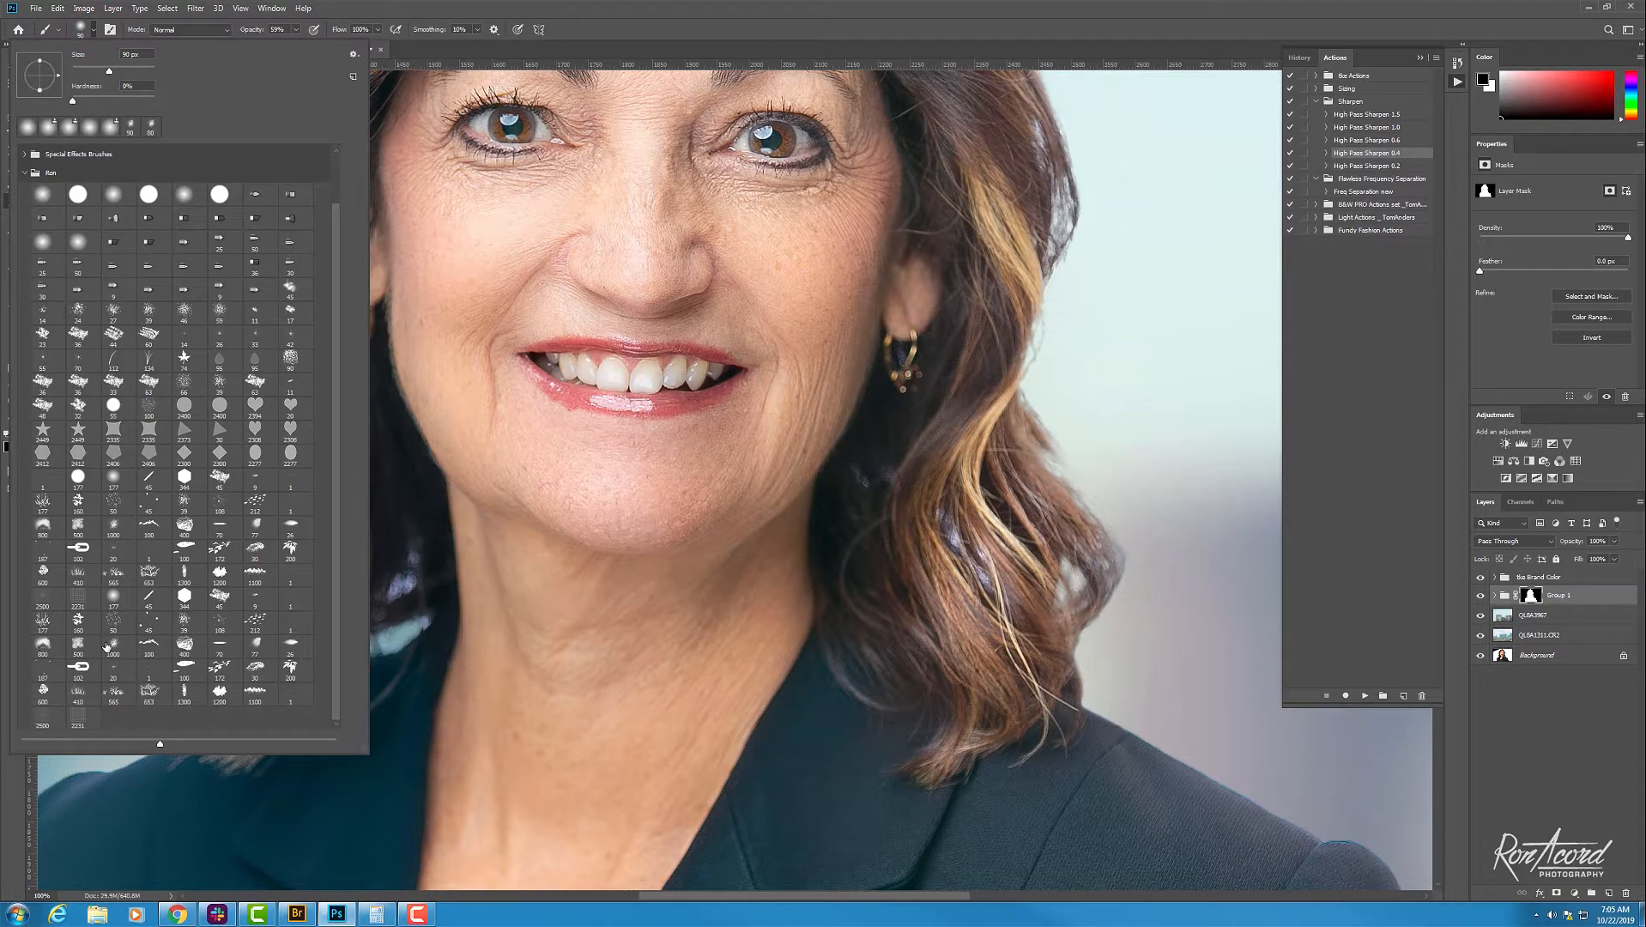
click(112, 643)
key(Return)
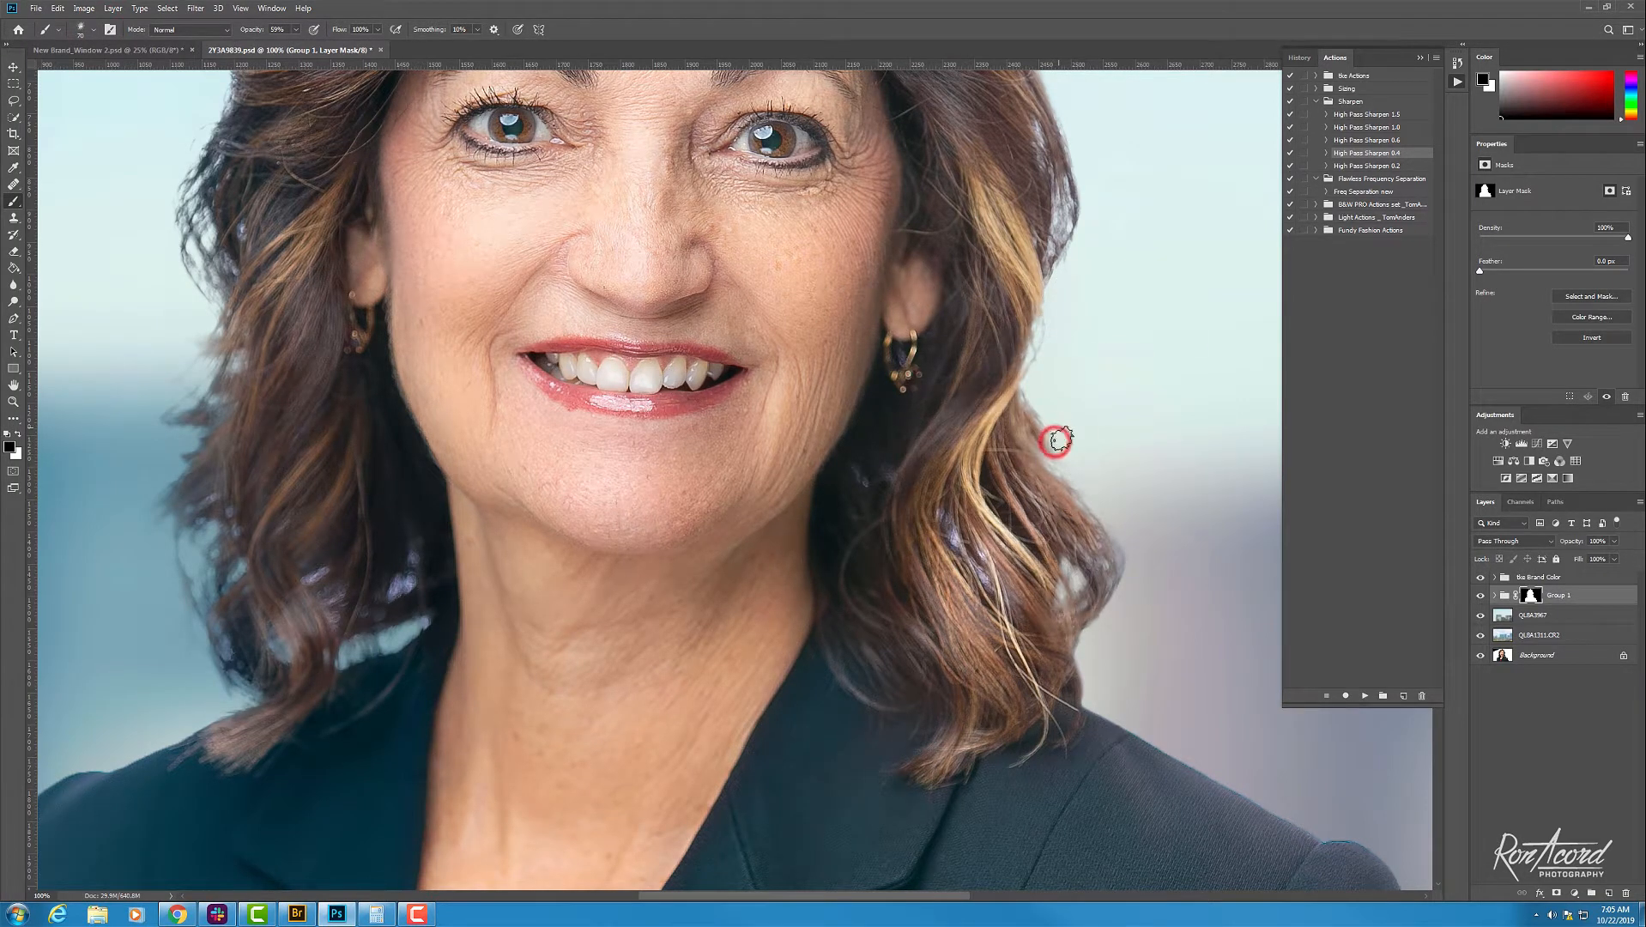
mouse_move(1057, 440)
mouse_down()
mouse_move(1132, 550)
mouse_move(1061, 458)
mouse_move(1038, 390)
mouse_move(1058, 467)
mouse_up()
mouse_move(1138, 607)
mouse_down()
mouse_move(1125, 530)
mouse_move(1121, 584)
mouse_up()
Step: Touch up the mask edge of the right-side curls at chin level, keeping the textured brush
click(92, 30)
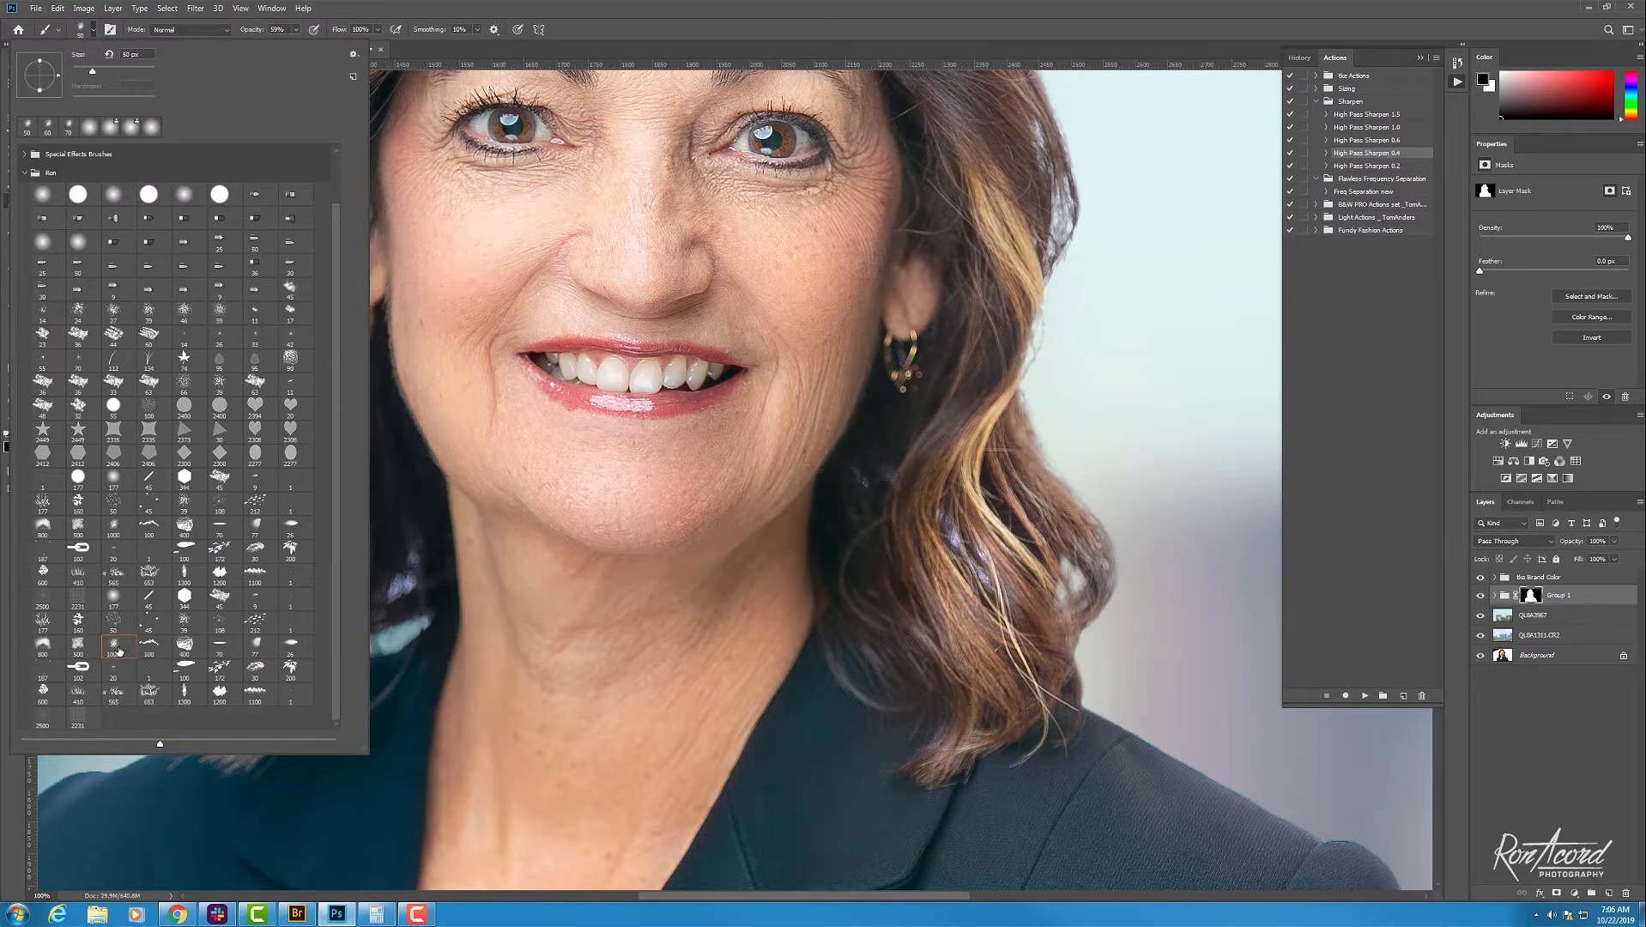
scroll(73, 222, up, 3)
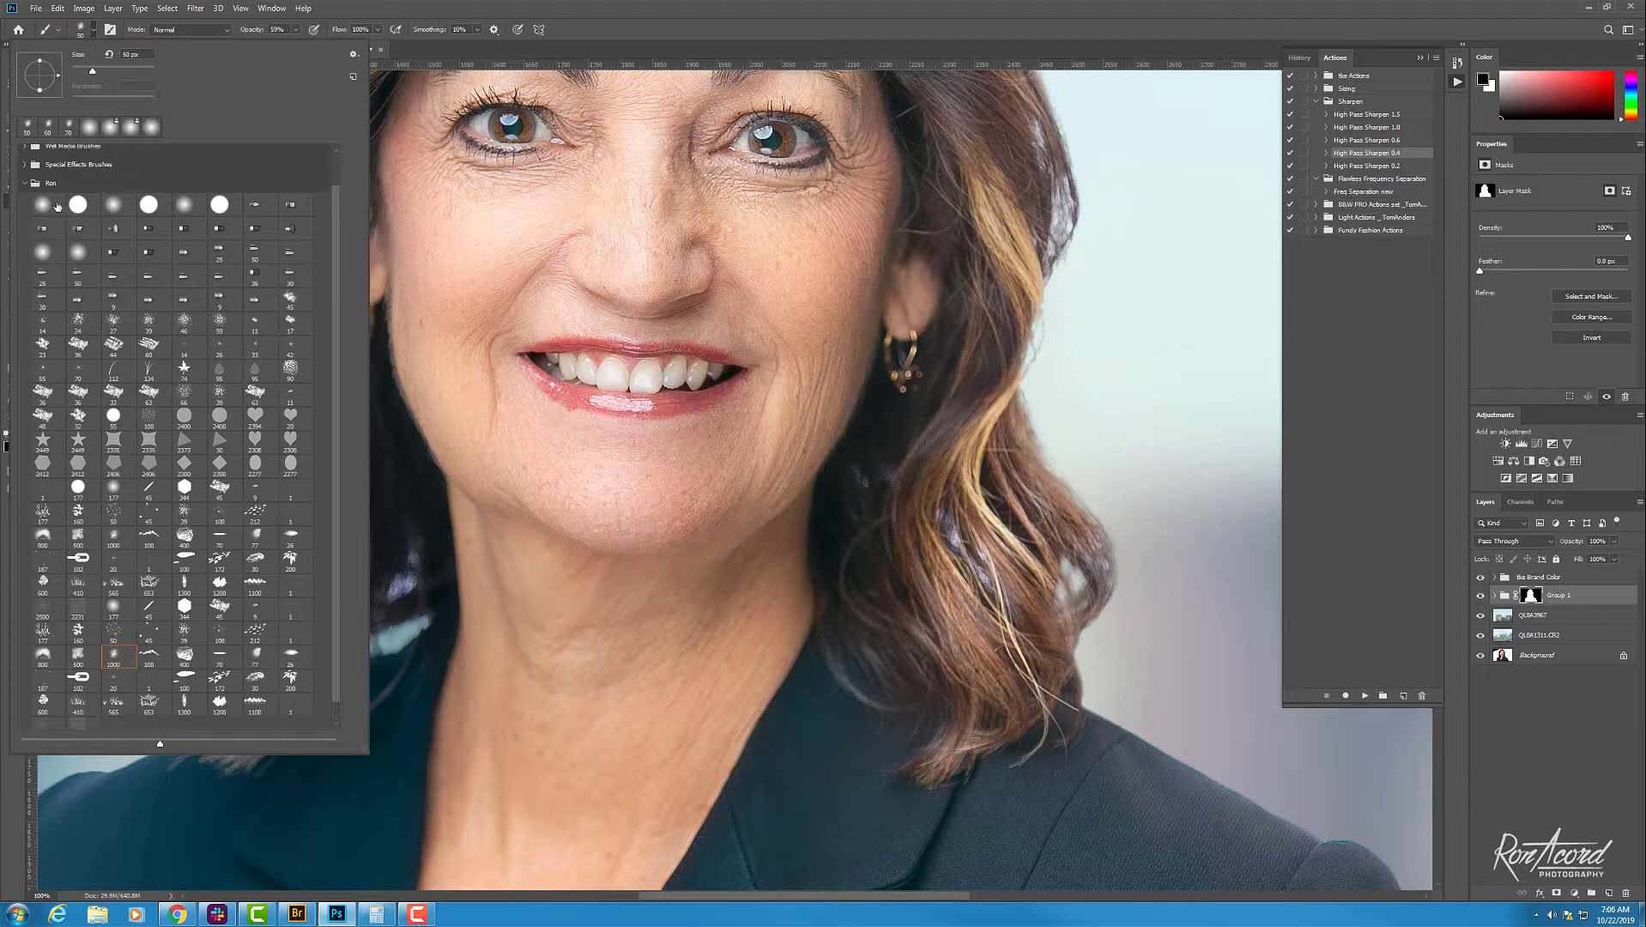
click(754, 26)
click(1078, 484)
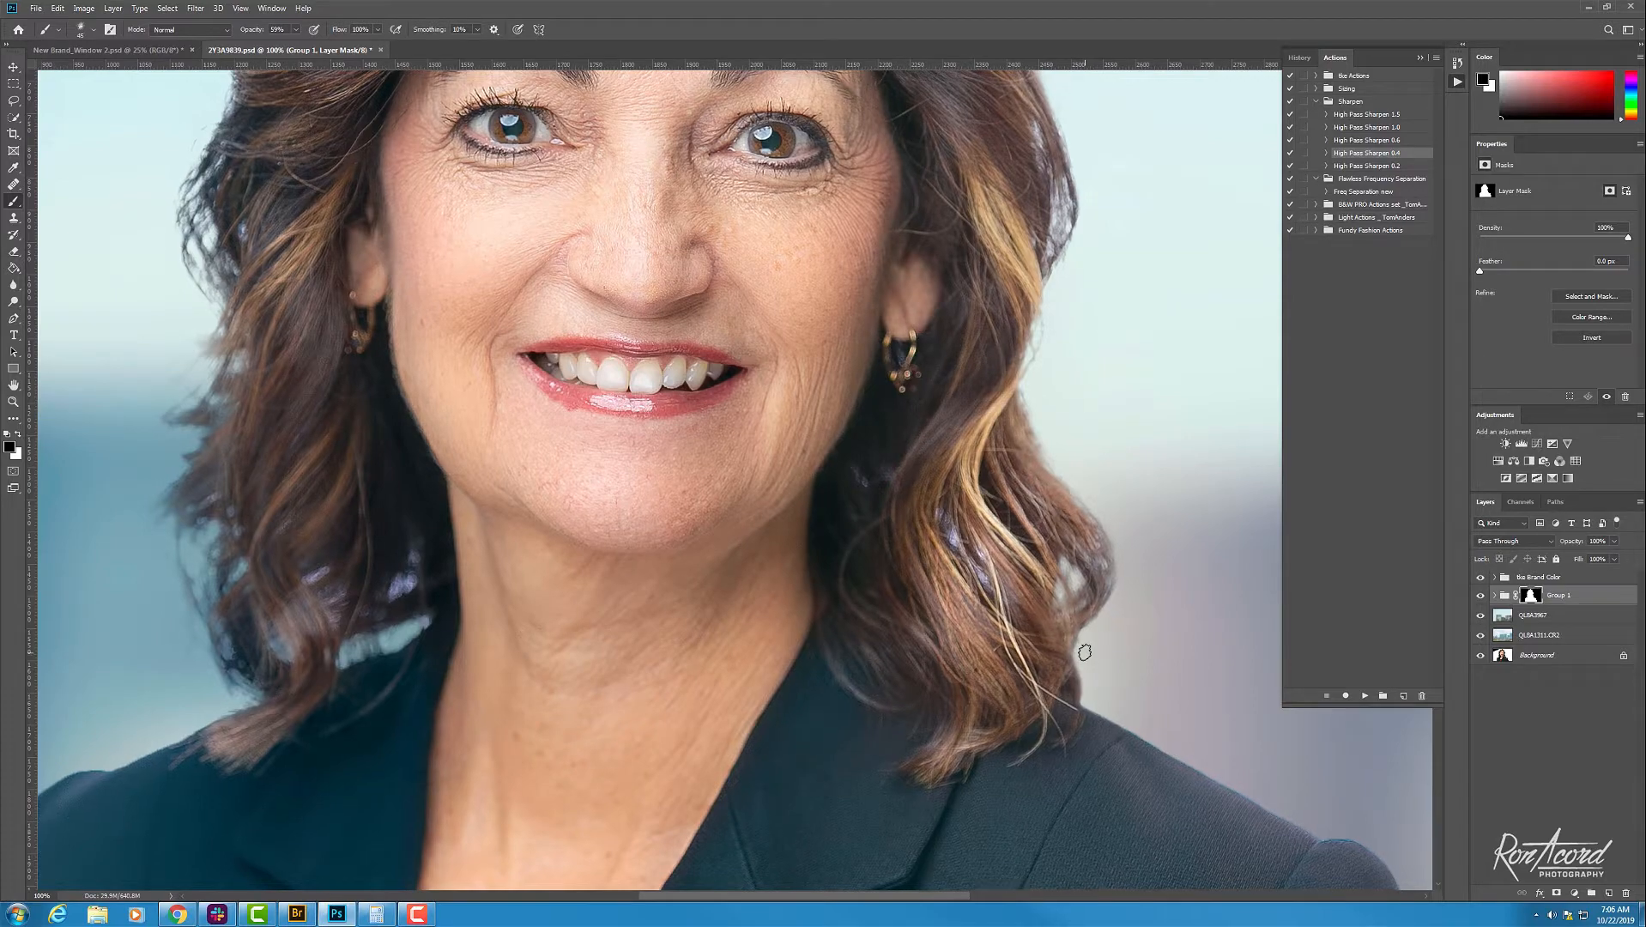
key(ctrl+minus)
key(ctrl+plus)
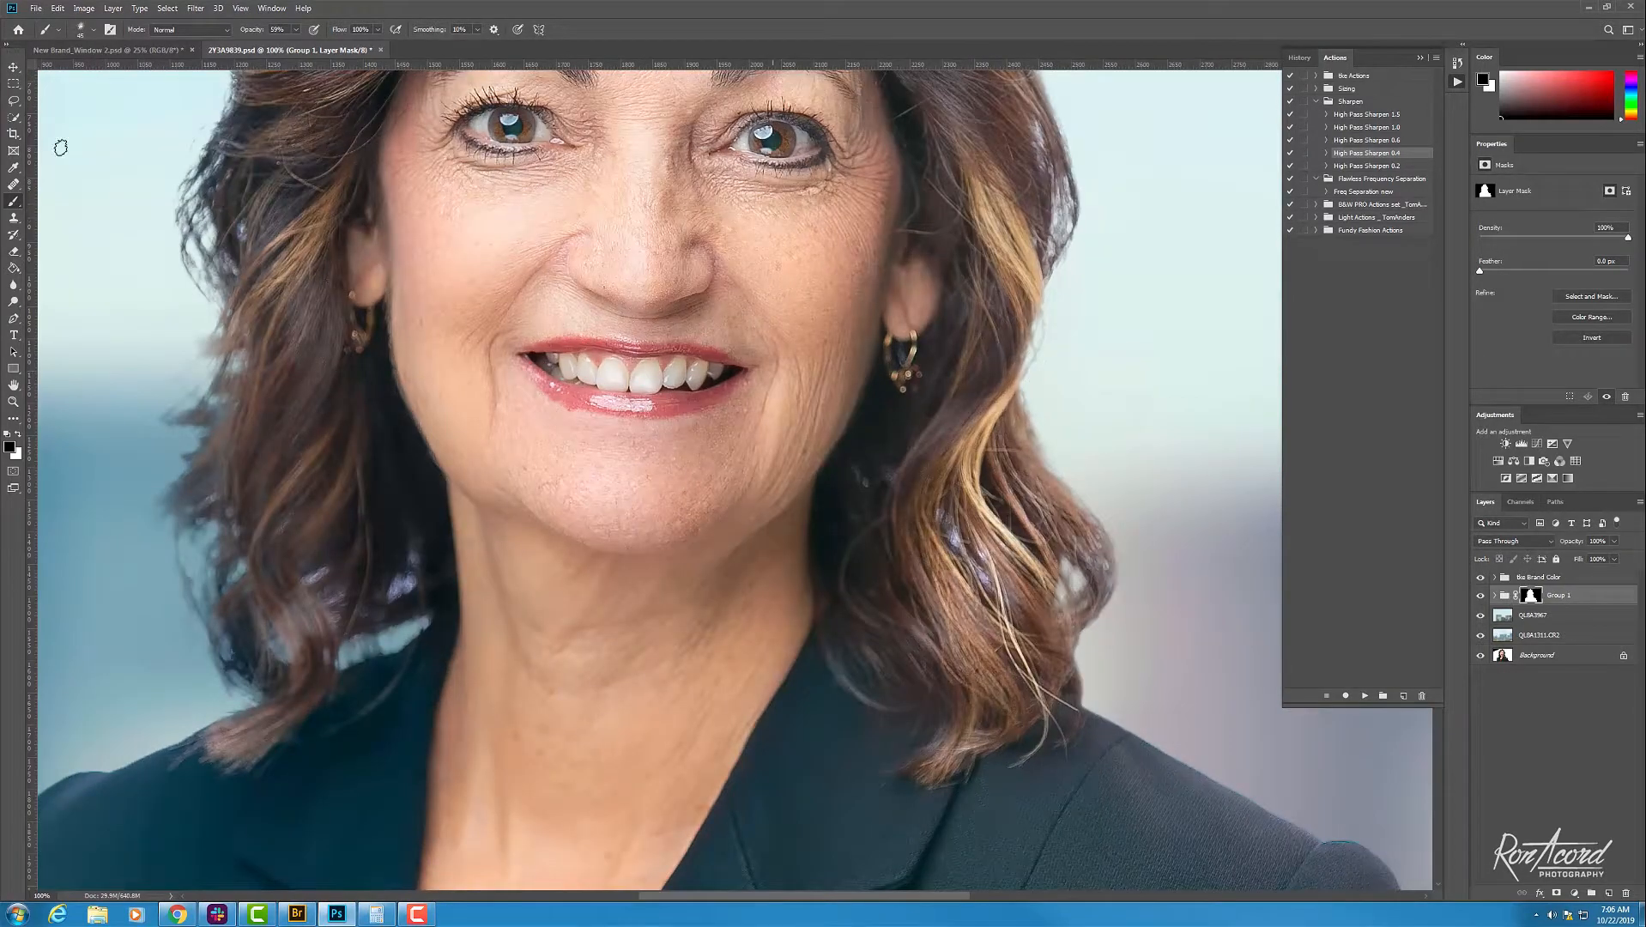
Step: Switch to a soft round brush and clean the mask edge beside the blonde strand at earring level
click(81, 28)
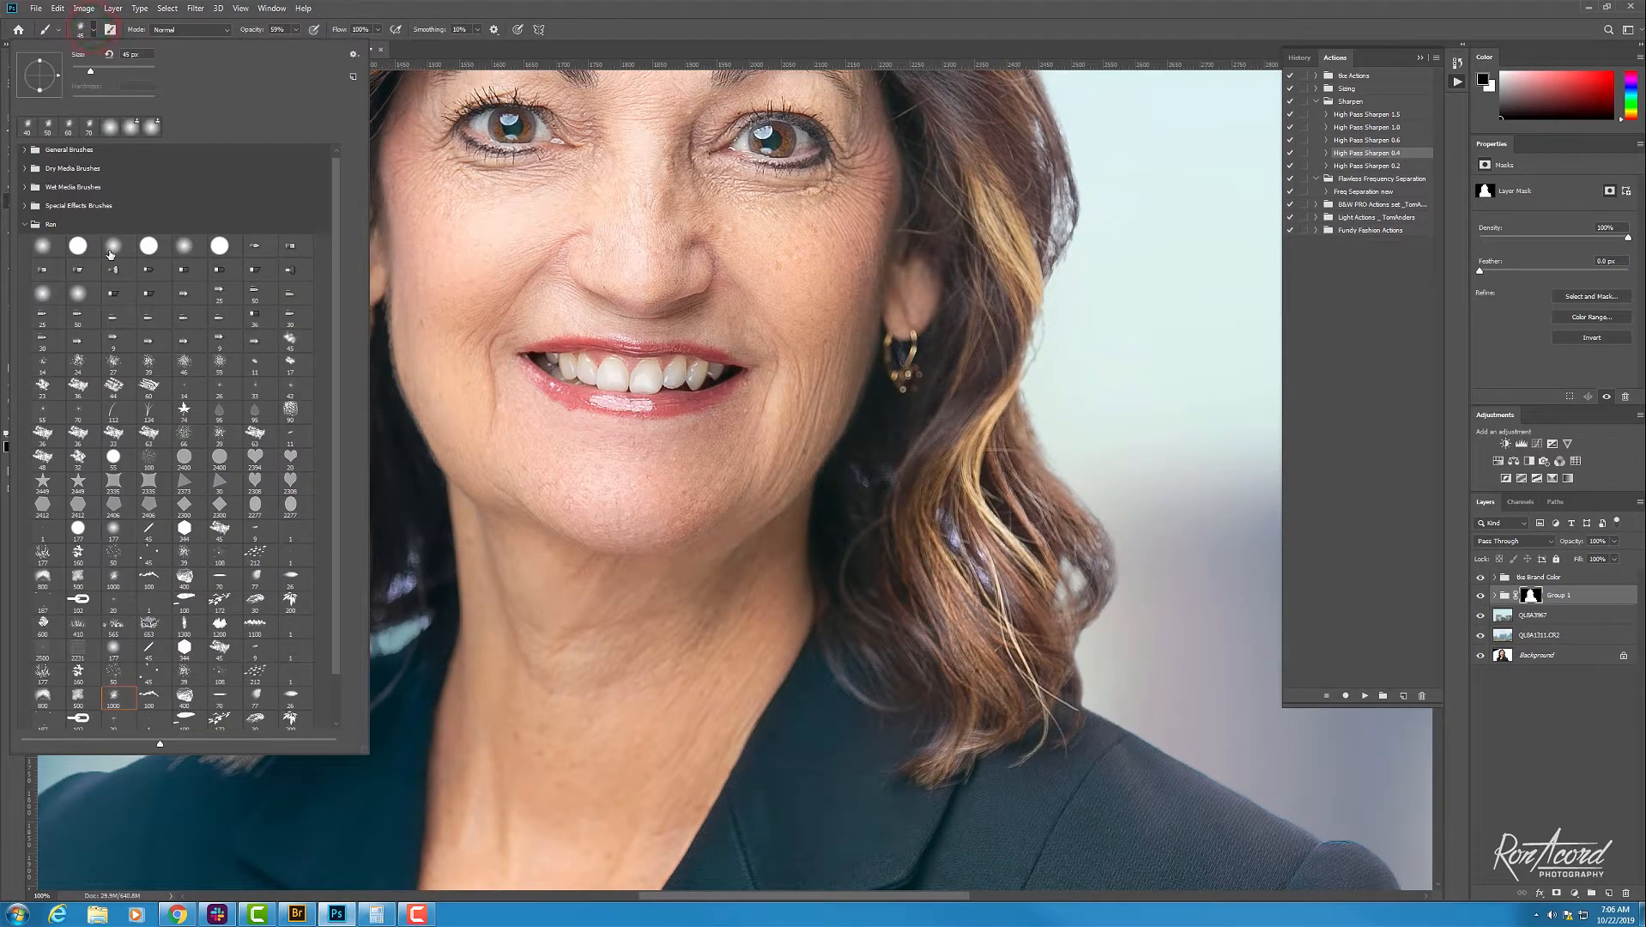
click(698, 6)
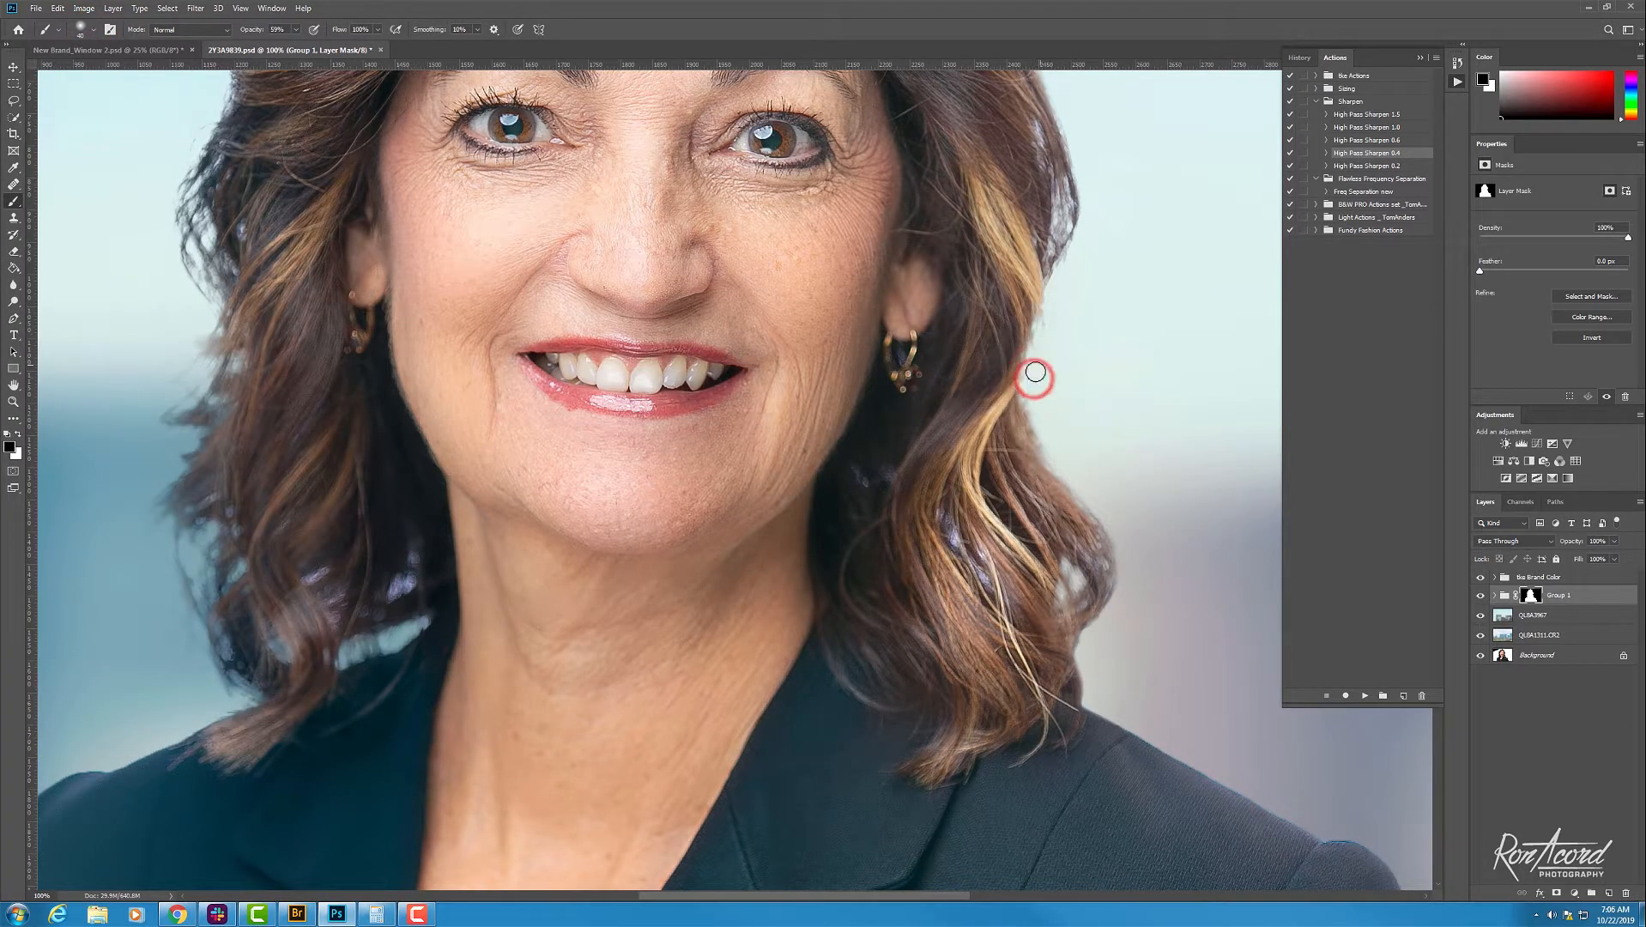
click(1029, 385)
click(1032, 386)
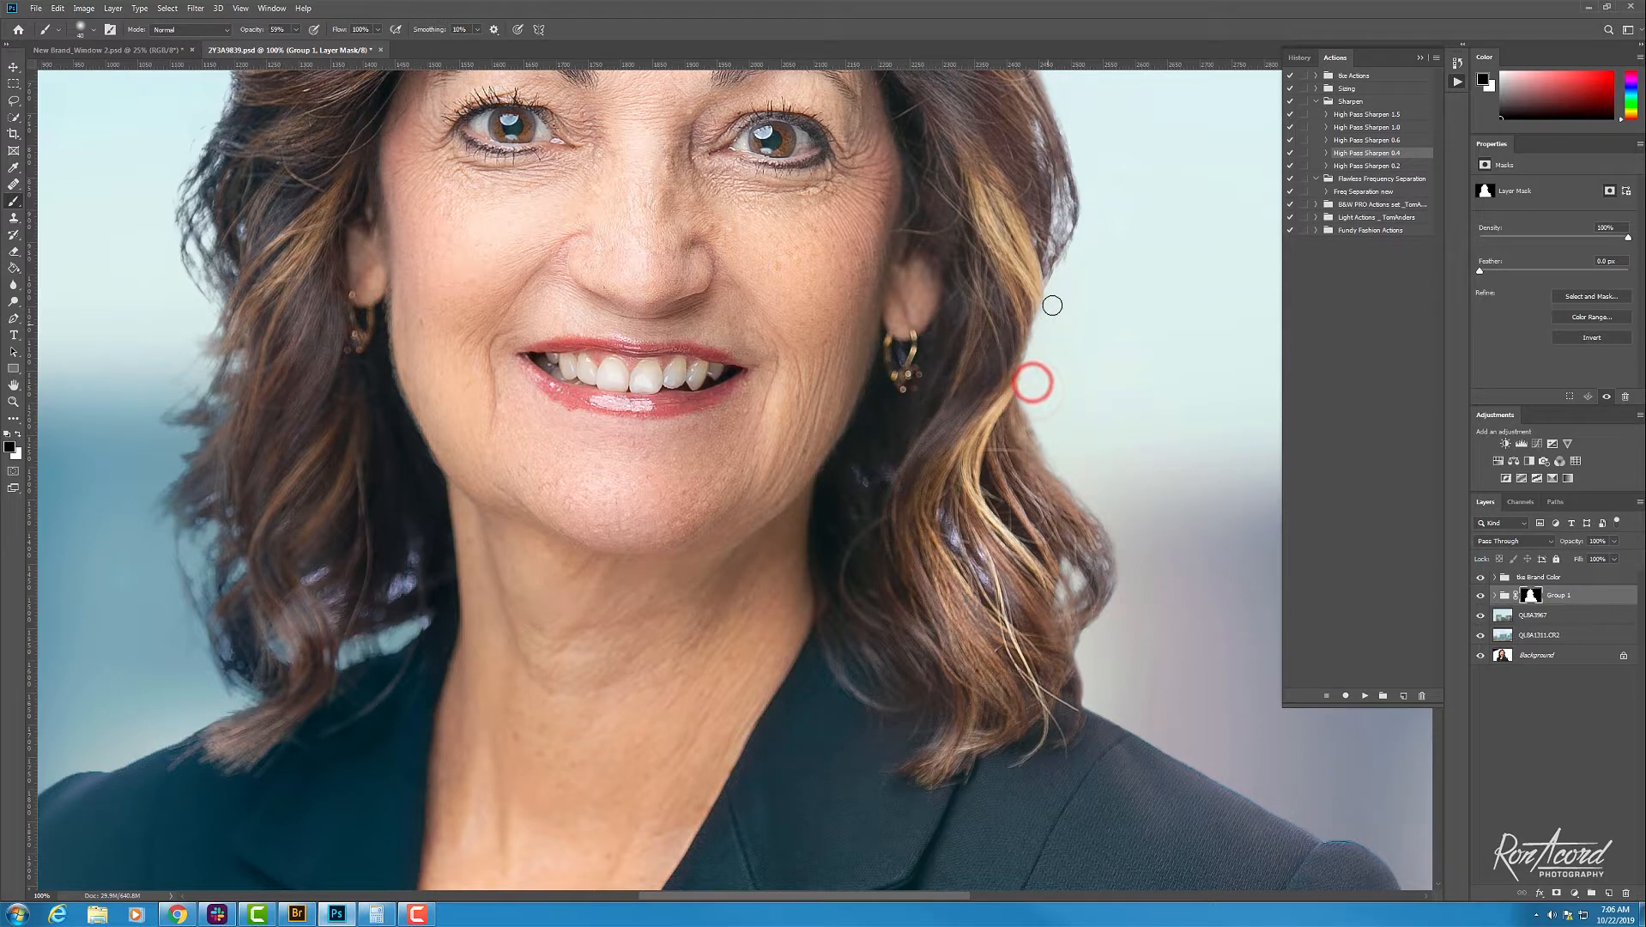
Step: Fade the wisps along the outer edge of the left-side curls with a larger soft mask brush at 59% opacity
key(ctrl+minus)
key(ctrl+minus)
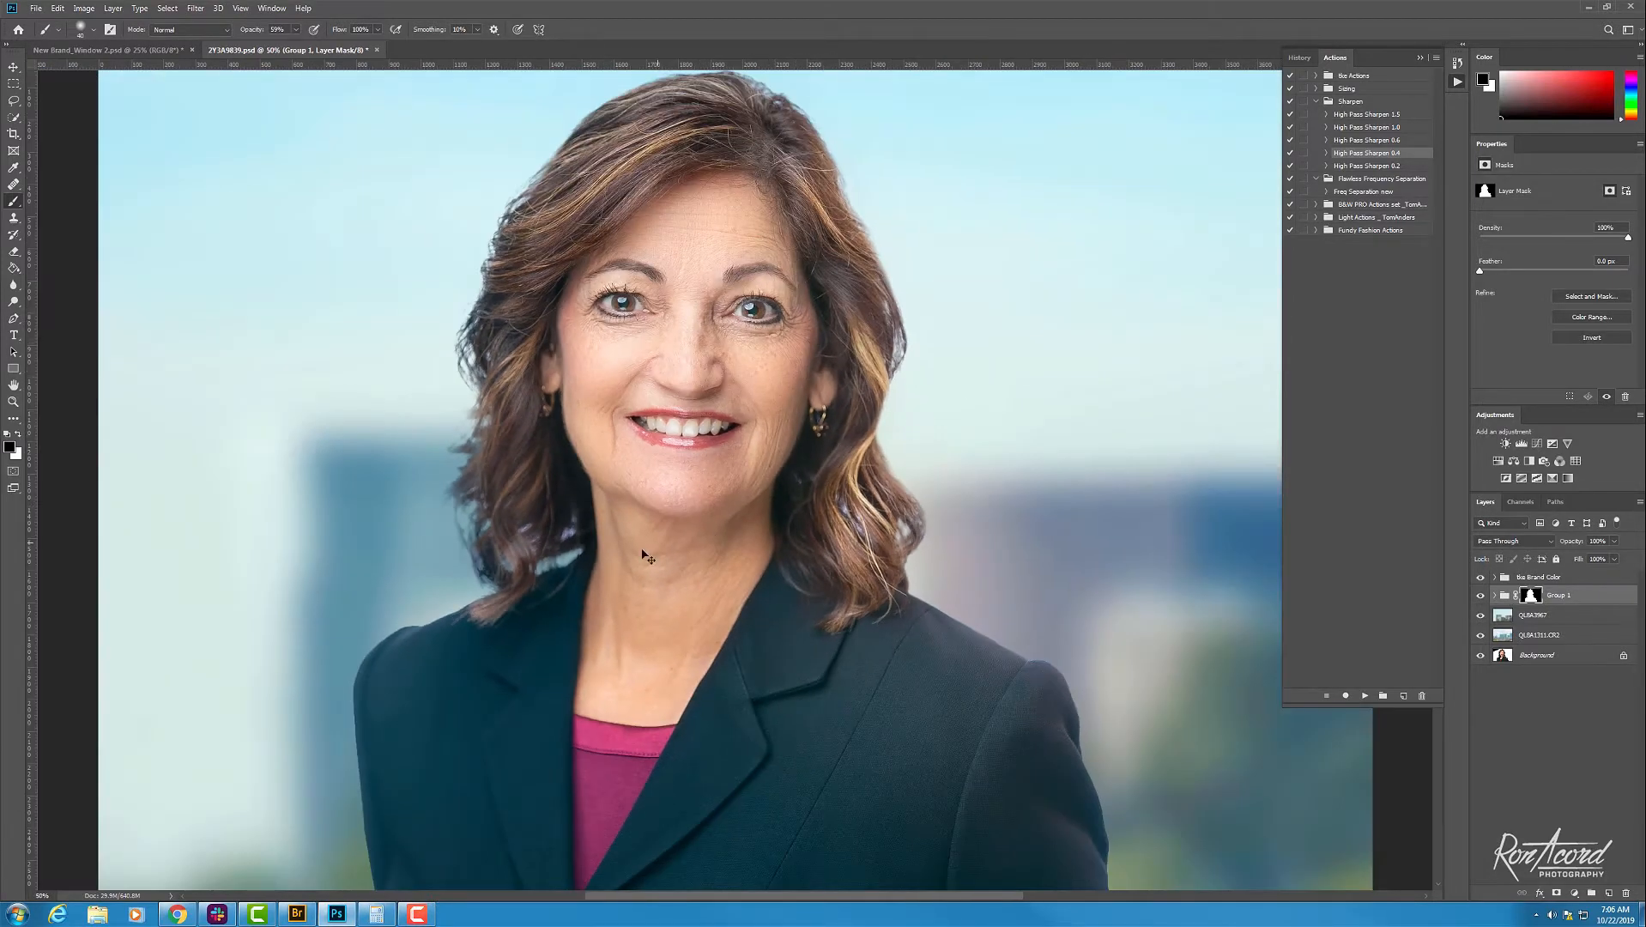
click(451, 443)
key(ctrl+minus)
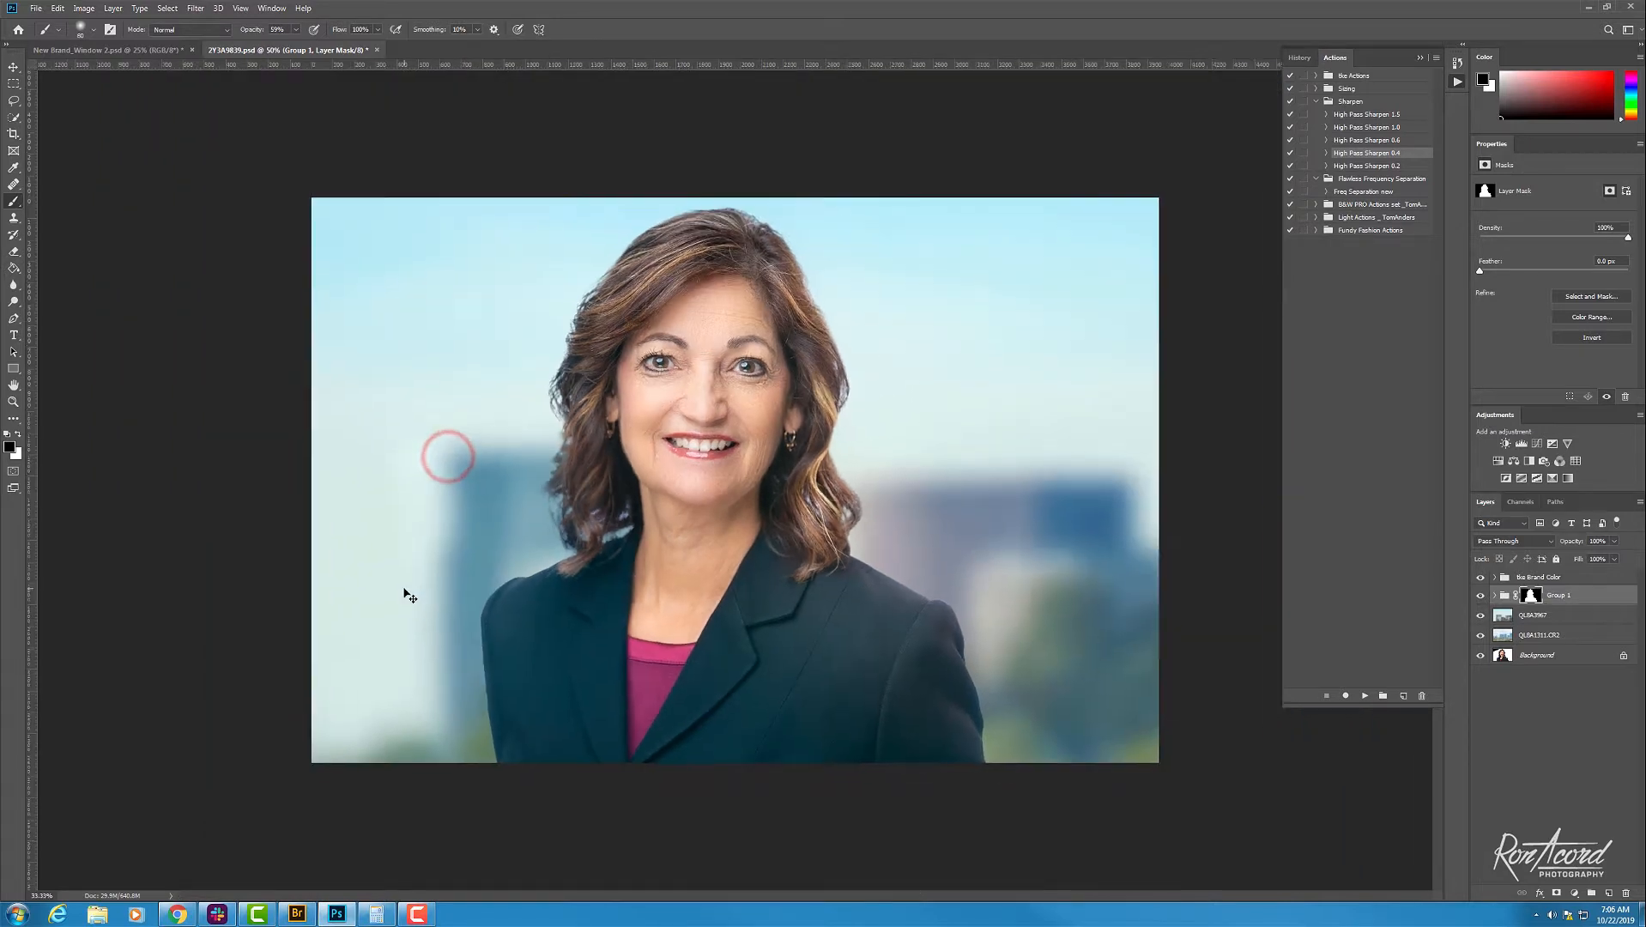
key(ctrl+plus)
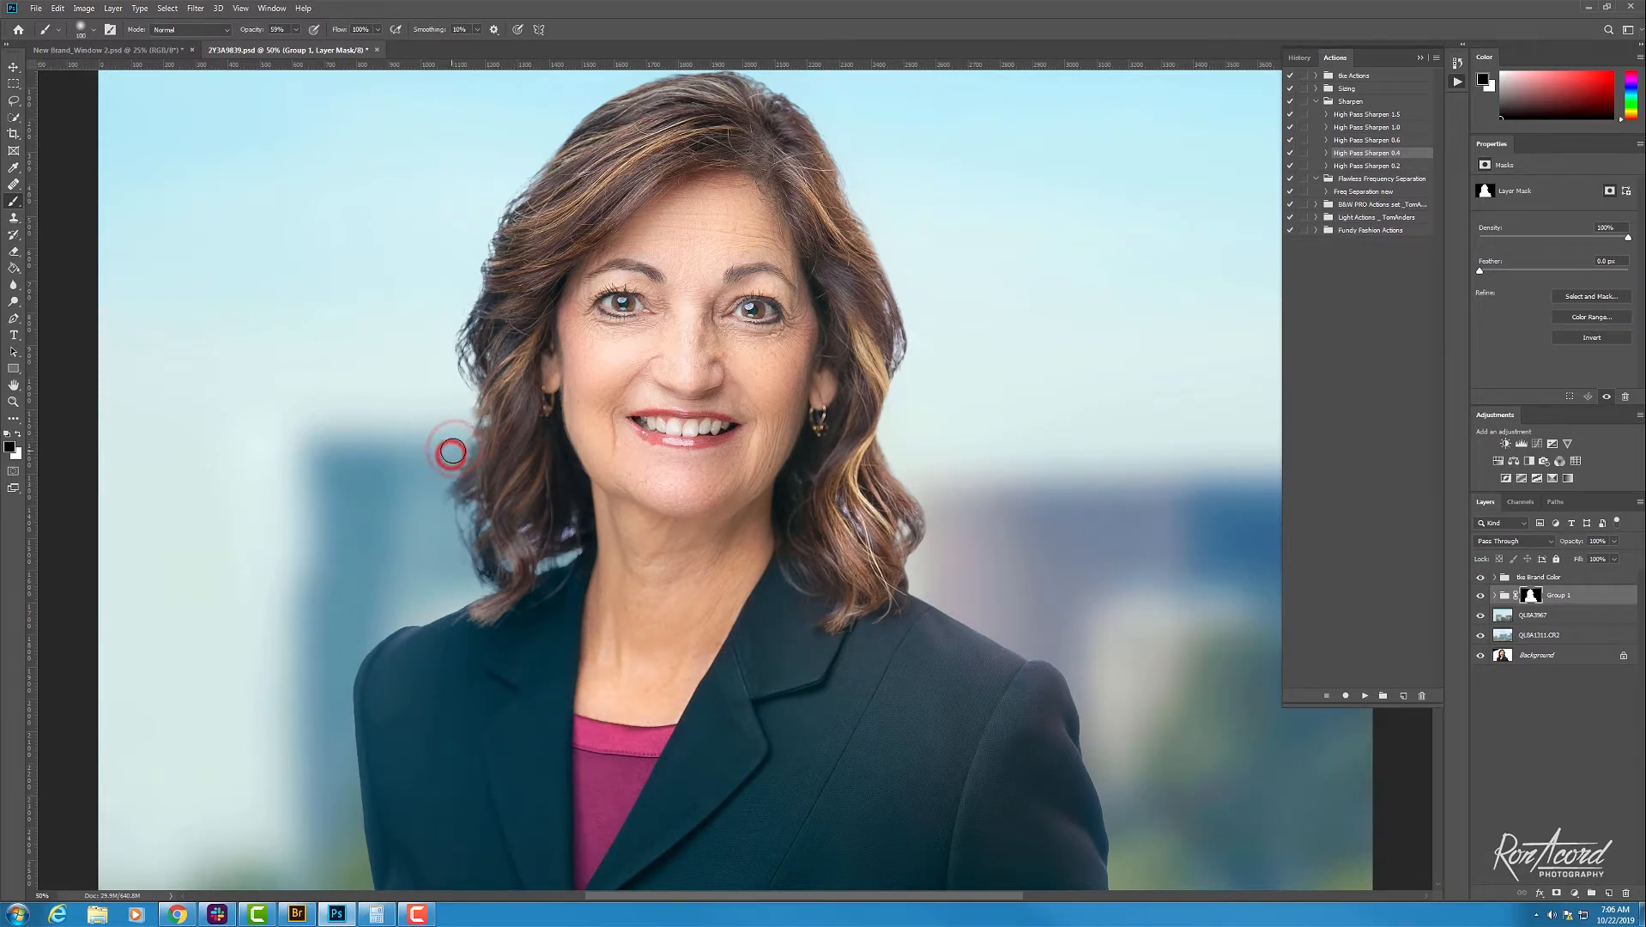
click(434, 519)
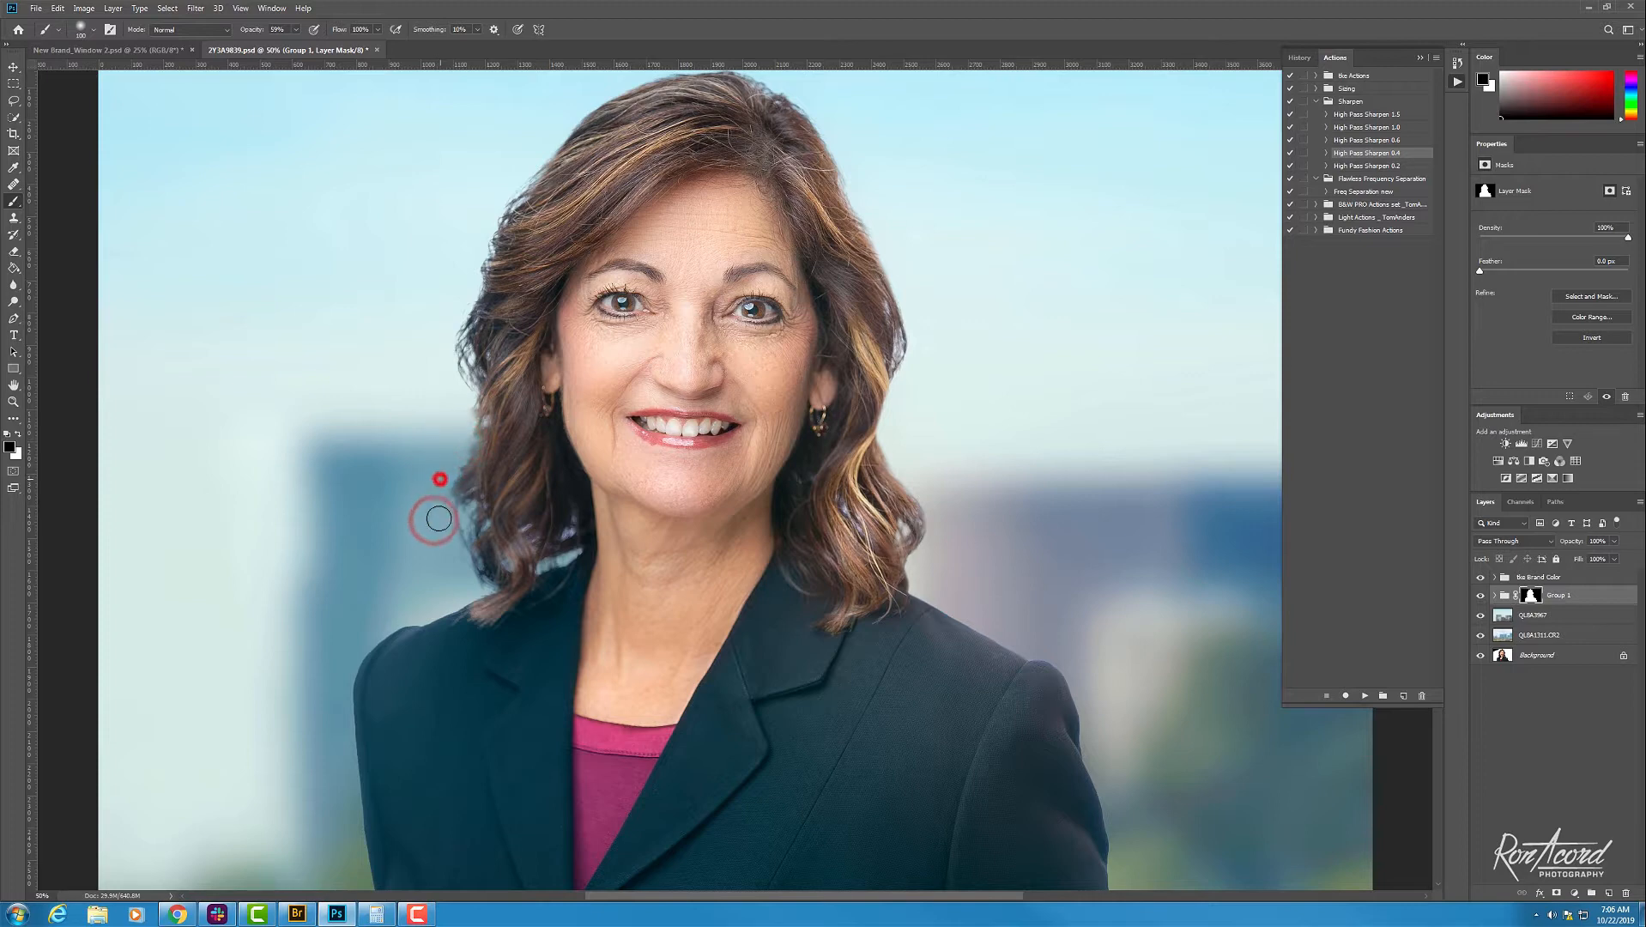
click(451, 463)
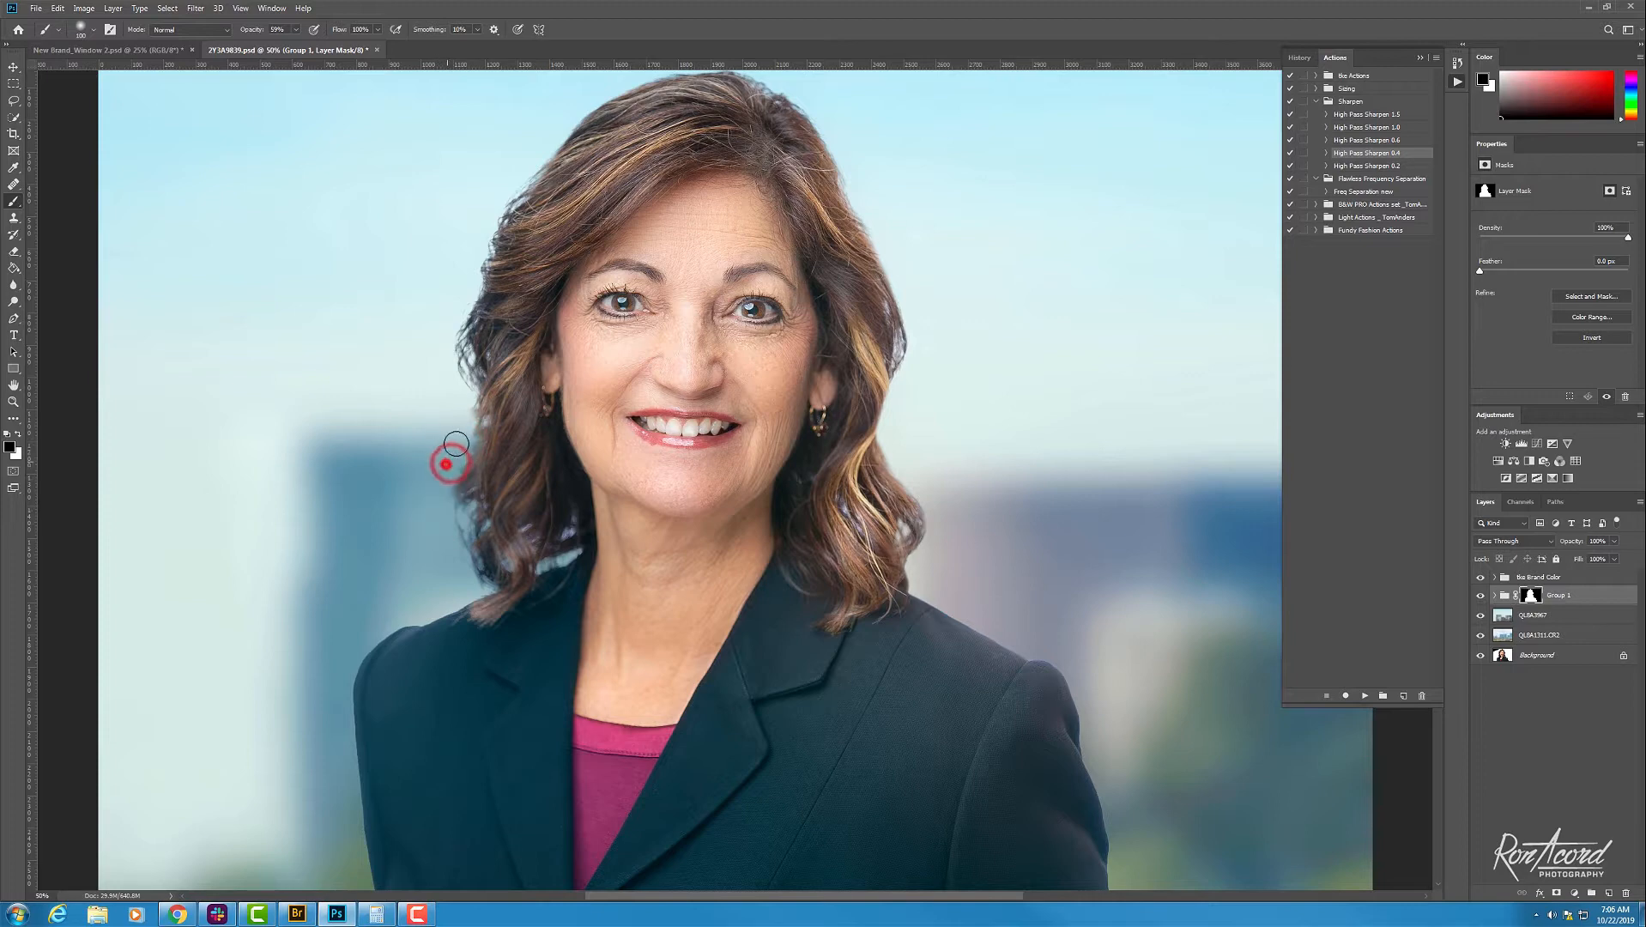
click(462, 414)
click(457, 416)
Step: Hide the Brand Color group and add a new blank layer above Group 1
key(ctrl+plus)
key(ctrl+plus)
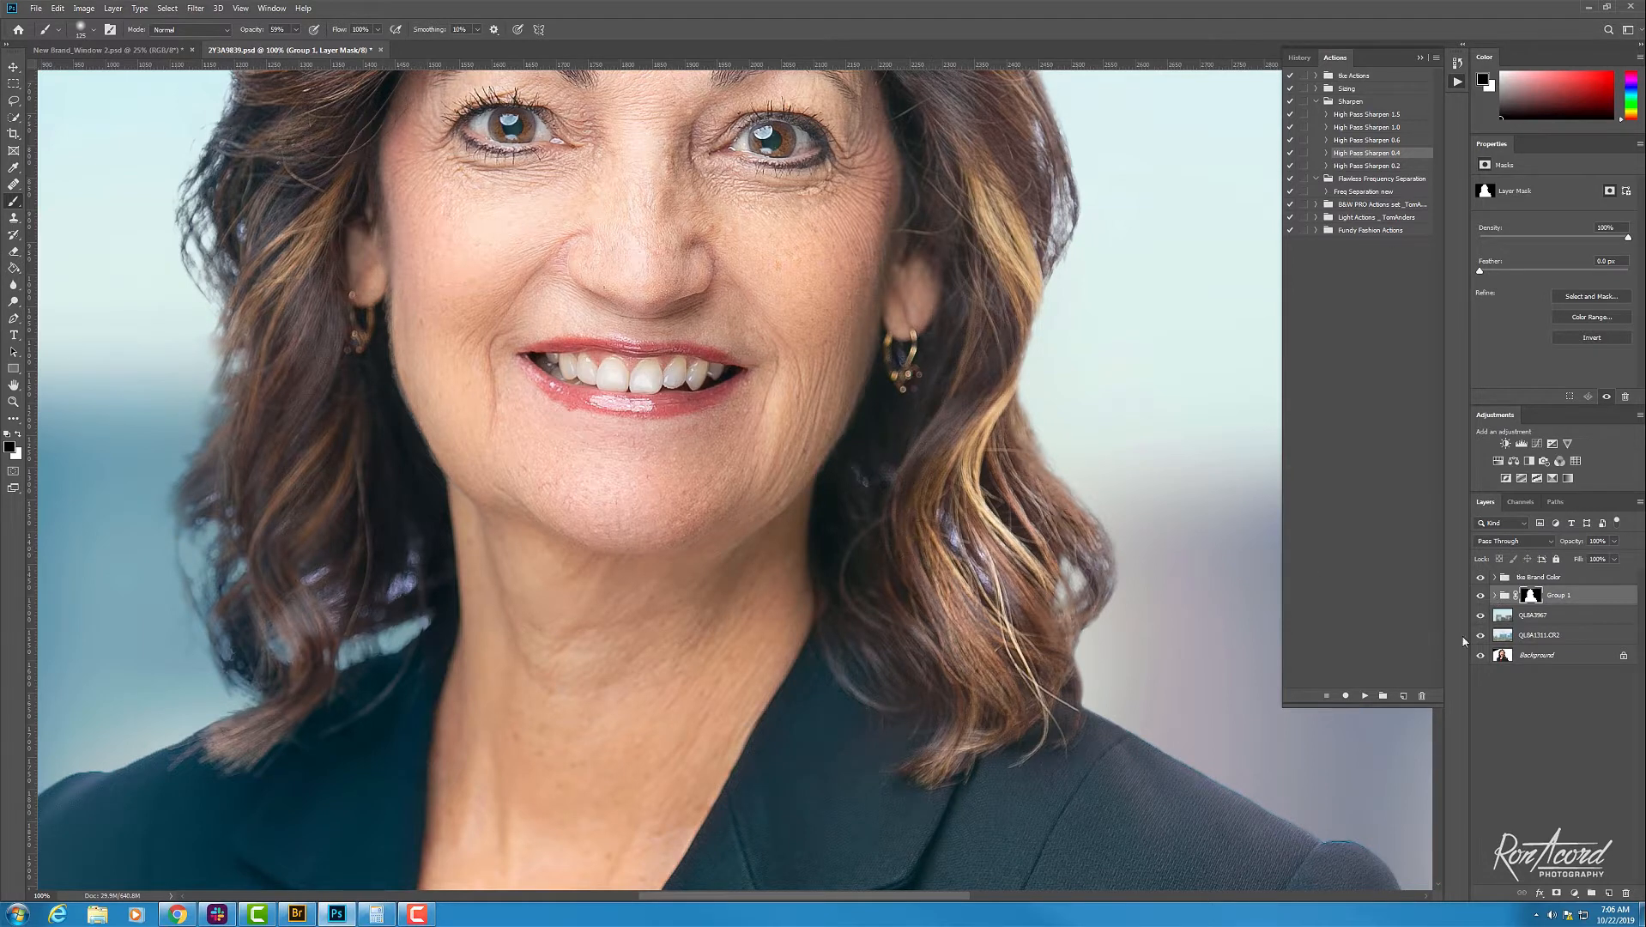
click(1480, 577)
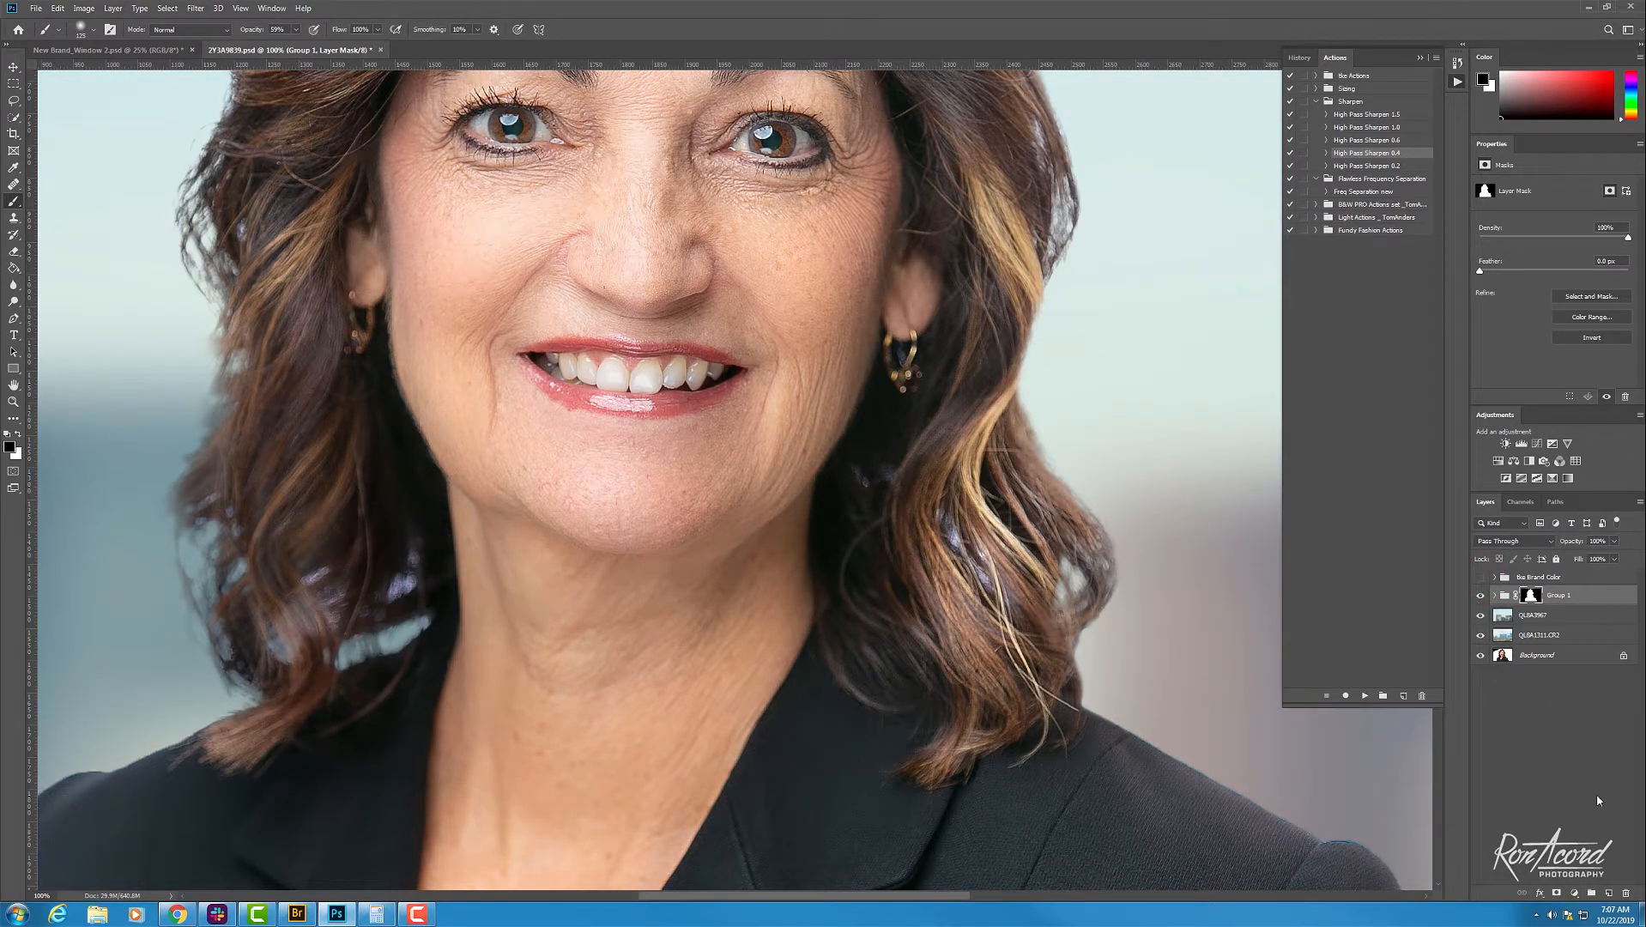
click(1610, 892)
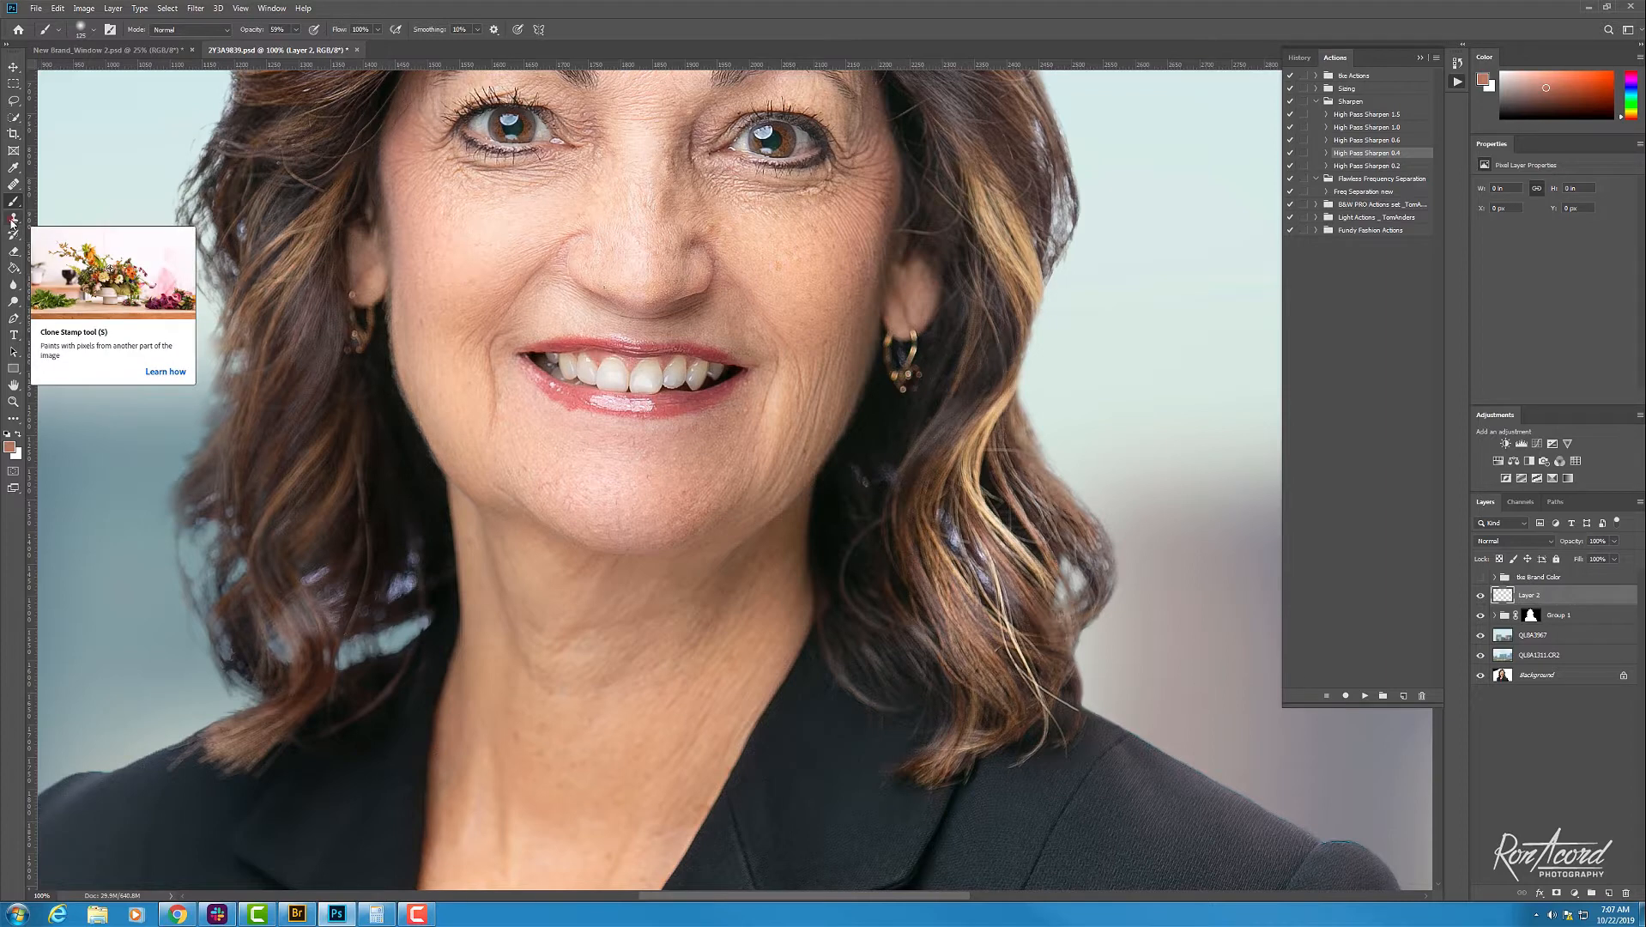
Step: Clone nearby strands over the bluish patches inside the right-side curls using the Clone Stamp at 34% opacity
click(13, 220)
drag(253, 31, 257, 31)
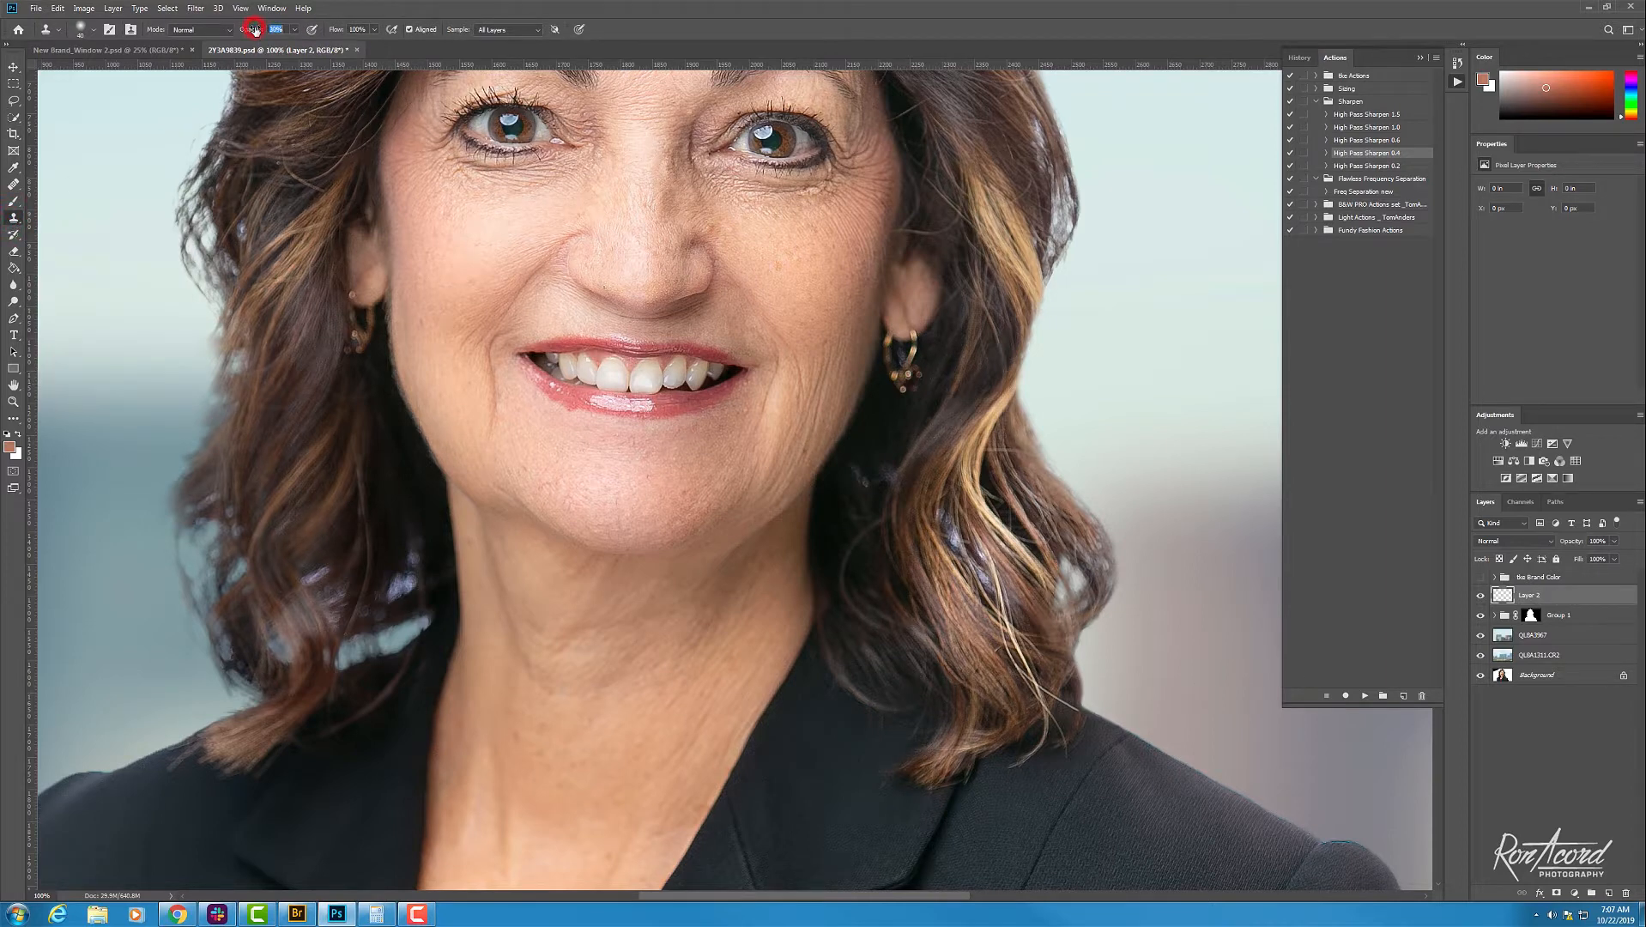
scroll(1090, 669, up, 5)
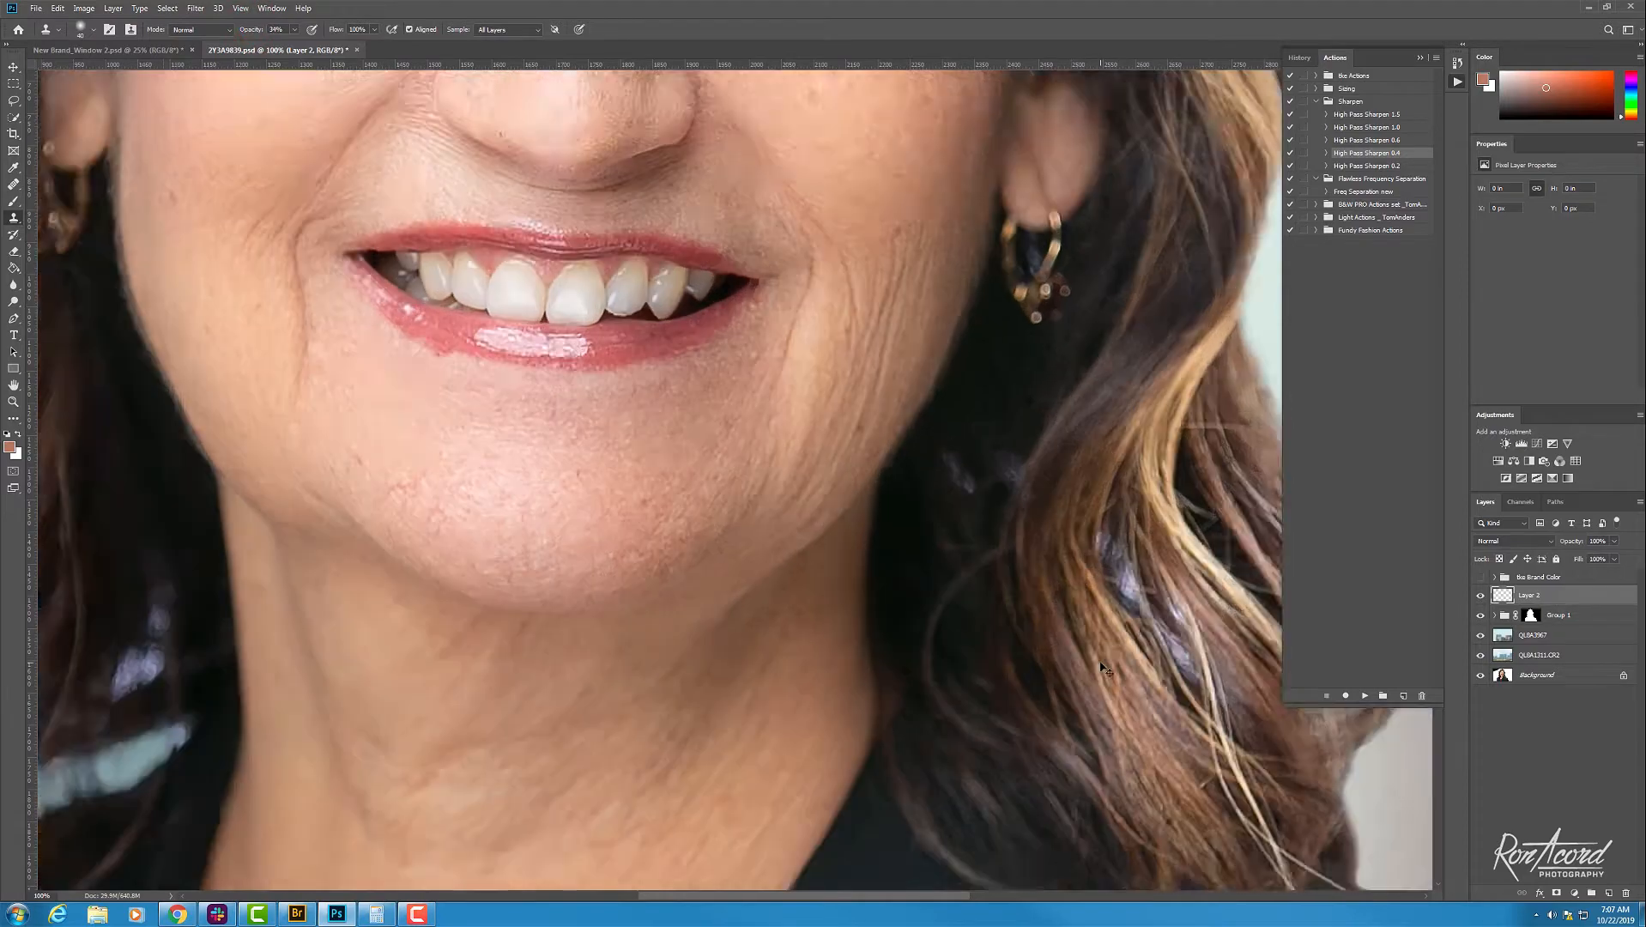
alt+click(1064, 665)
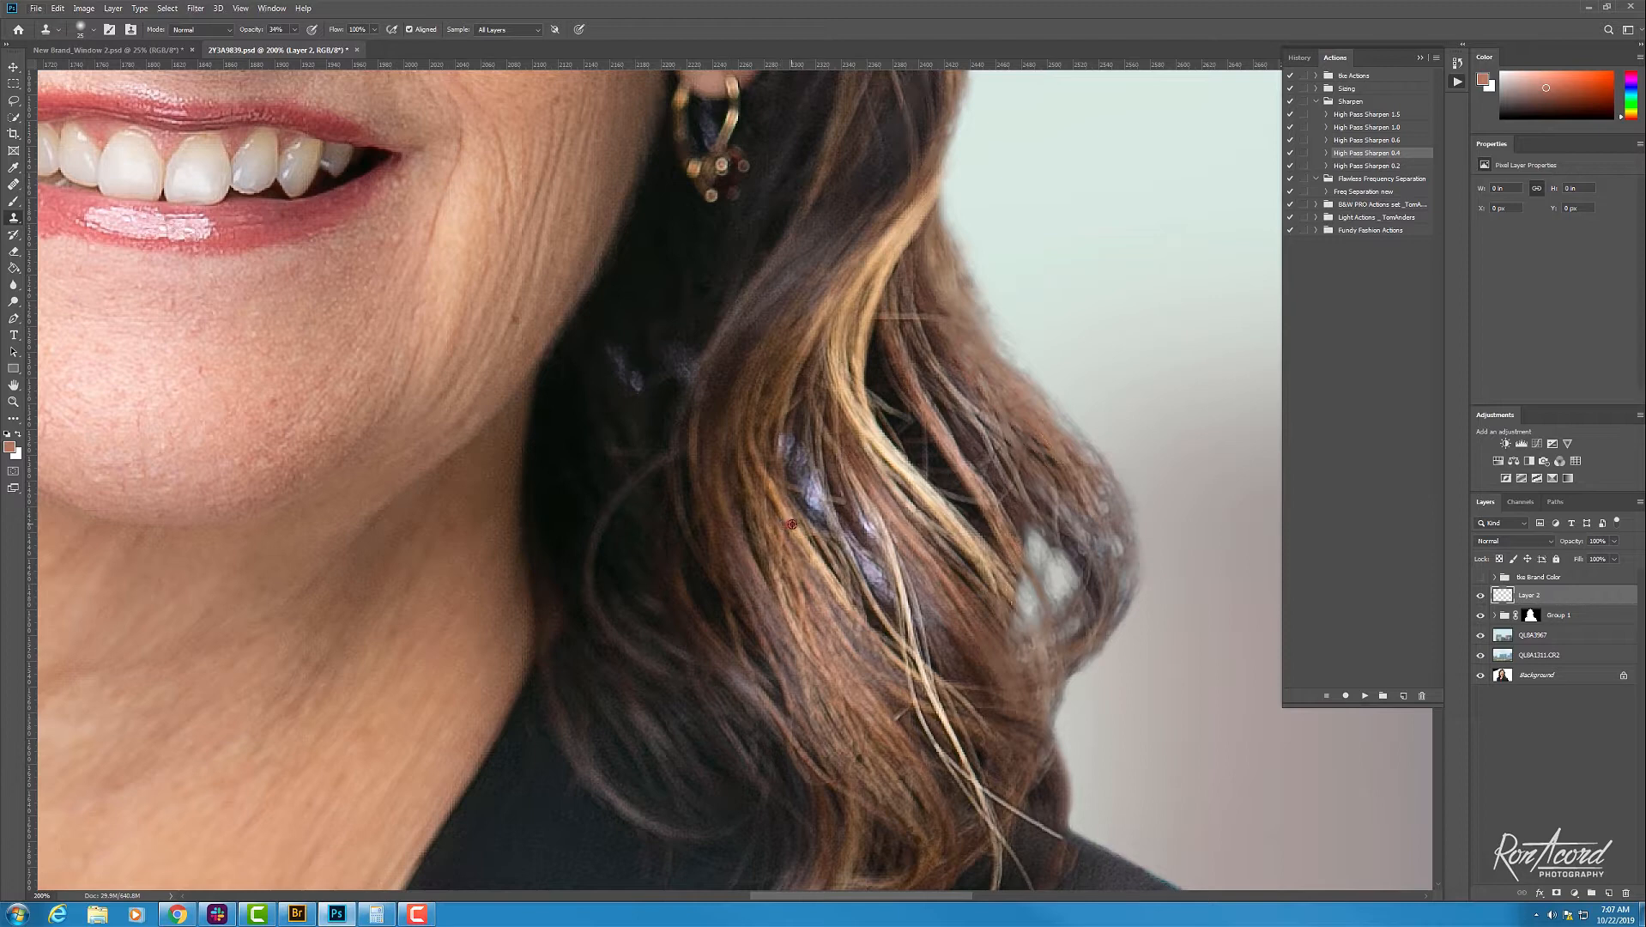
mouse_move(791, 523)
mouse_down()
mouse_move(822, 473)
mouse_move(798, 443)
mouse_move(762, 459)
mouse_move(800, 547)
mouse_up()
key(ctrl+z)
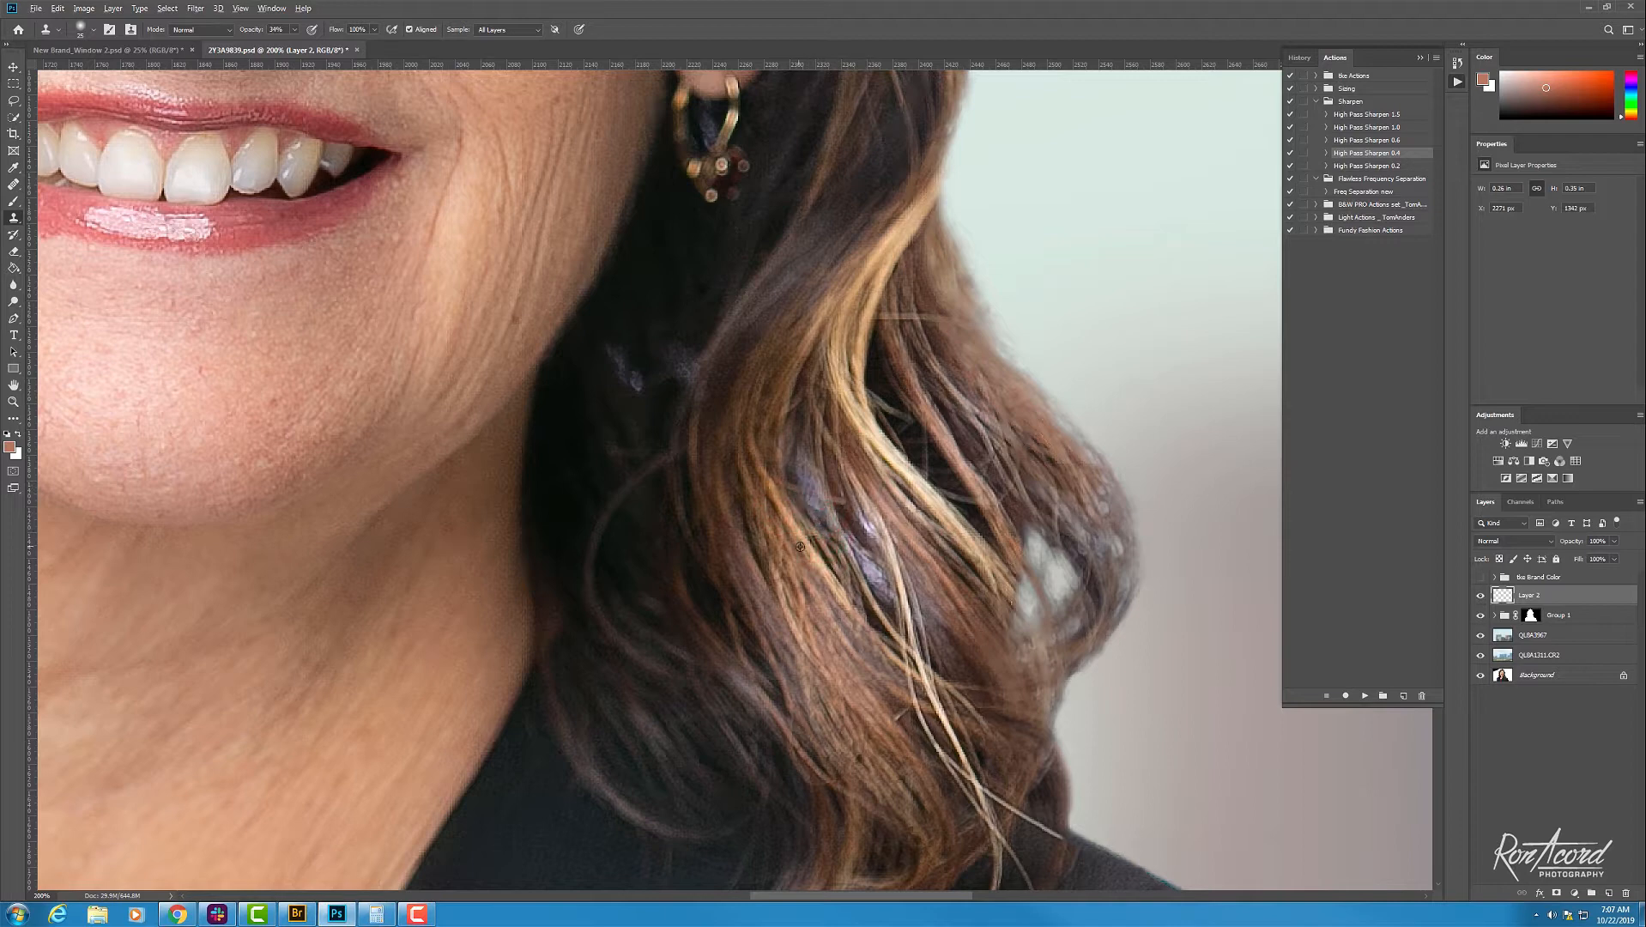
mouse_move(819, 446)
mouse_down()
mouse_move(817, 506)
mouse_move(807, 480)
mouse_move(878, 535)
mouse_move(866, 517)
mouse_move(875, 580)
mouse_move(869, 561)
mouse_move(893, 588)
mouse_move(919, 578)
mouse_move(889, 594)
mouse_move(847, 554)
mouse_move(846, 574)
mouse_move(865, 528)
mouse_move(825, 563)
mouse_move(846, 546)
mouse_move(809, 550)
mouse_move(819, 491)
mouse_up()
click(876, 579)
Step: Clone dark hair over the bluish spots below the right-side earring, raising the Clone Stamp opacity to 100%
alt+click(633, 382)
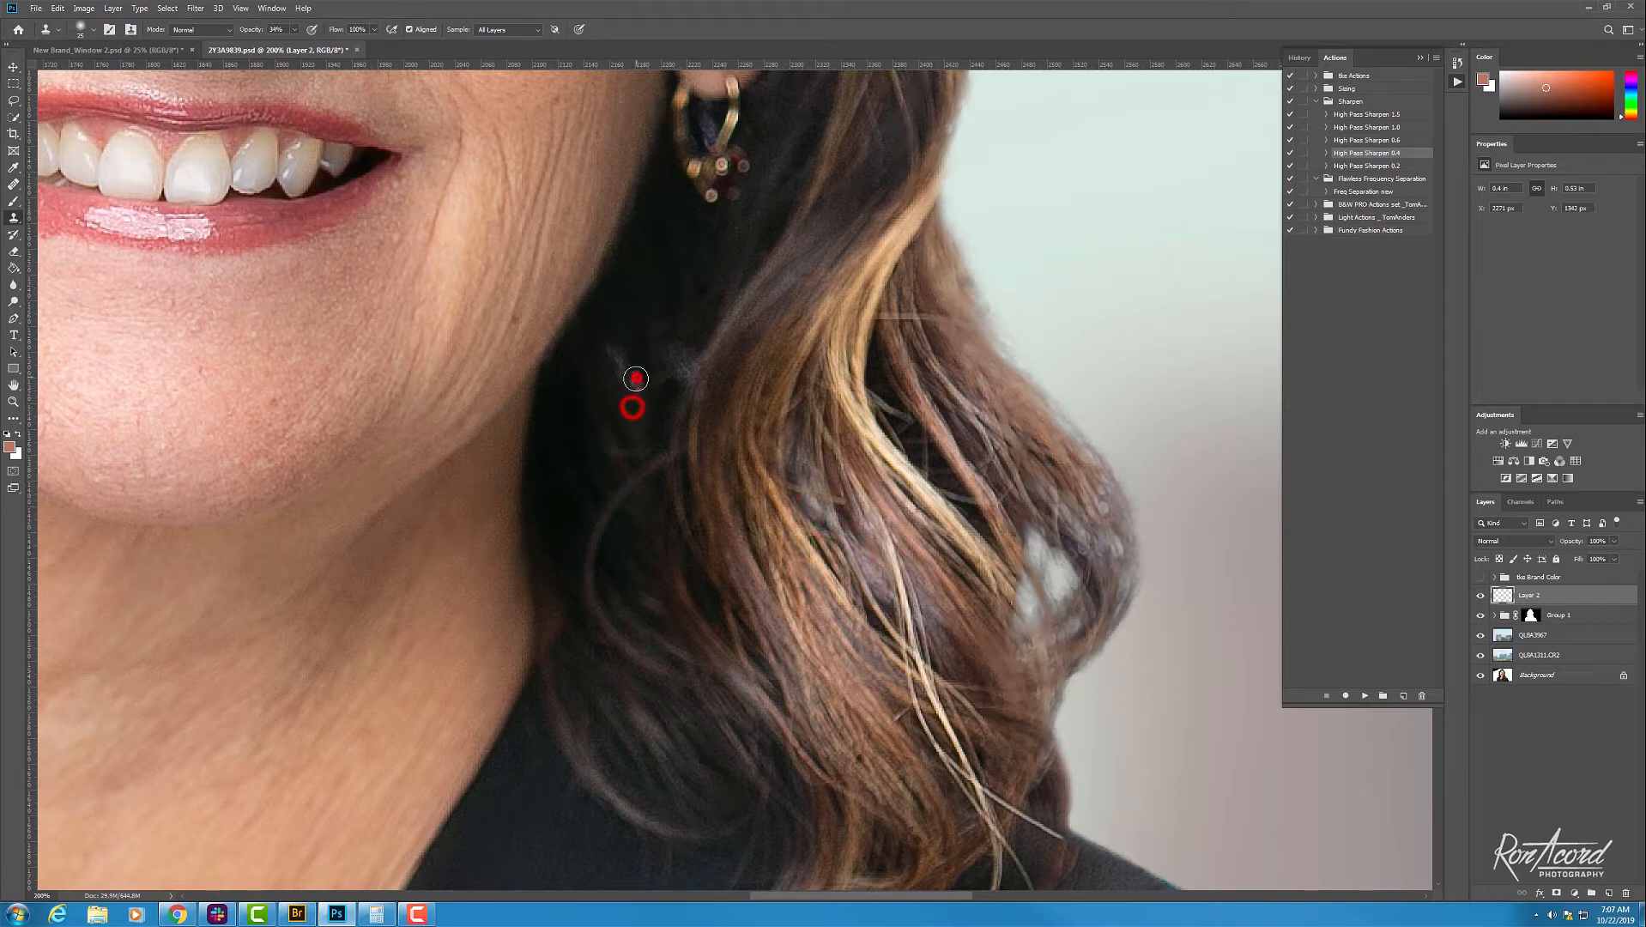
drag(632, 394, 754, 491)
drag(747, 476, 761, 458)
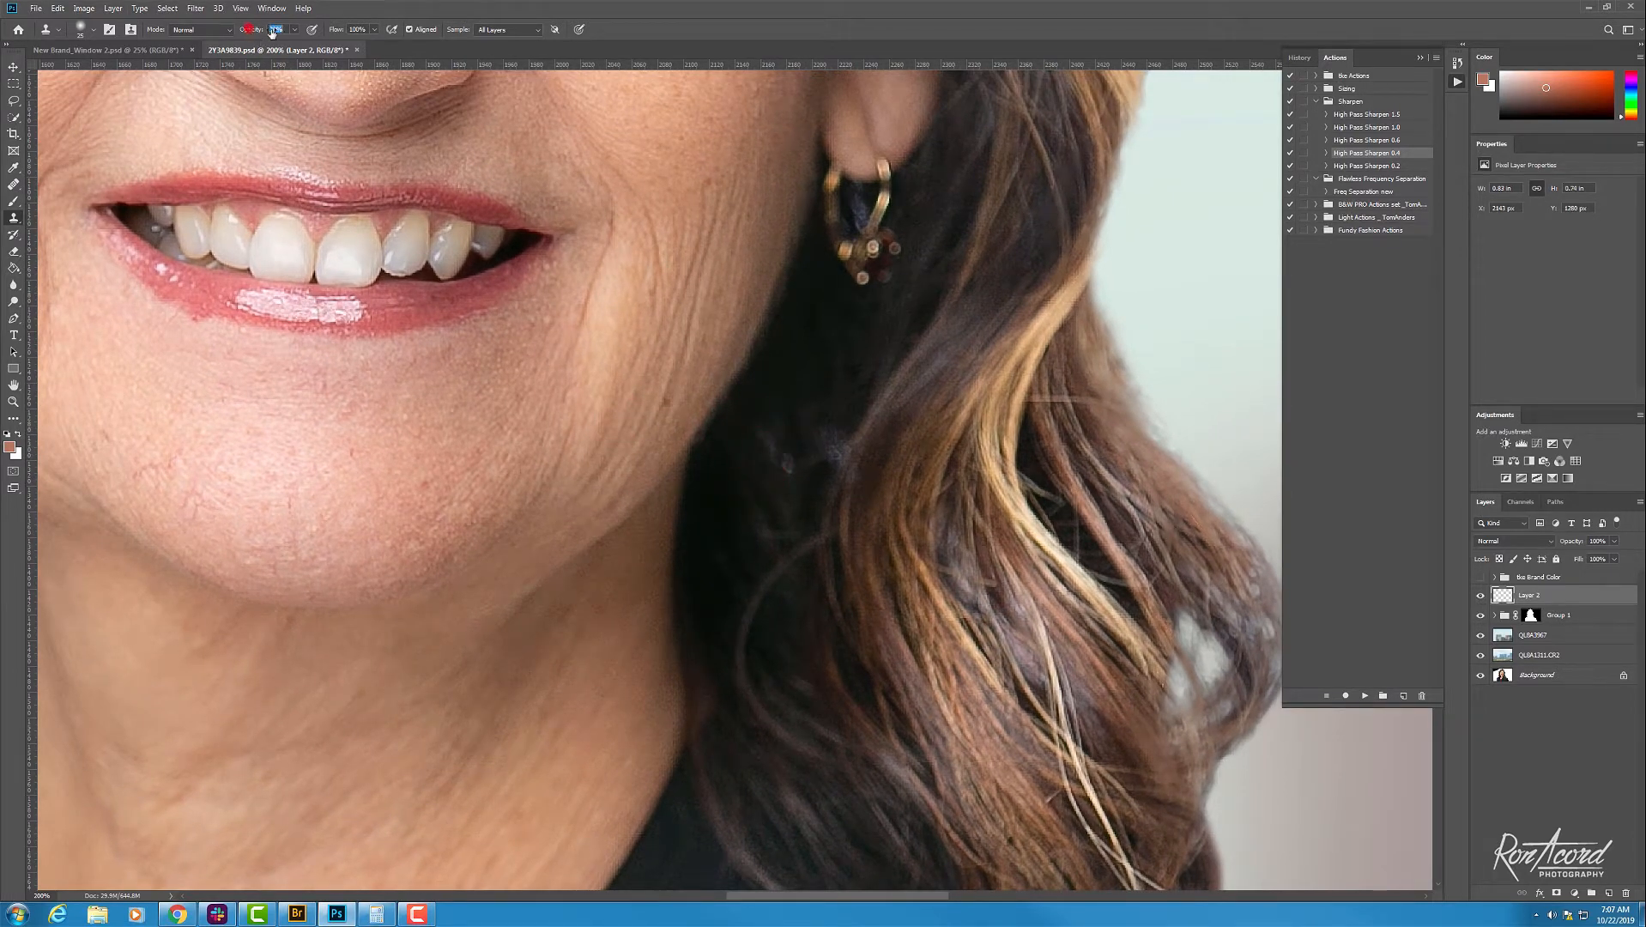
drag(272, 31, 296, 32)
mouse_move(770, 484)
mouse_down()
mouse_move(762, 419)
mouse_move(830, 470)
mouse_up()
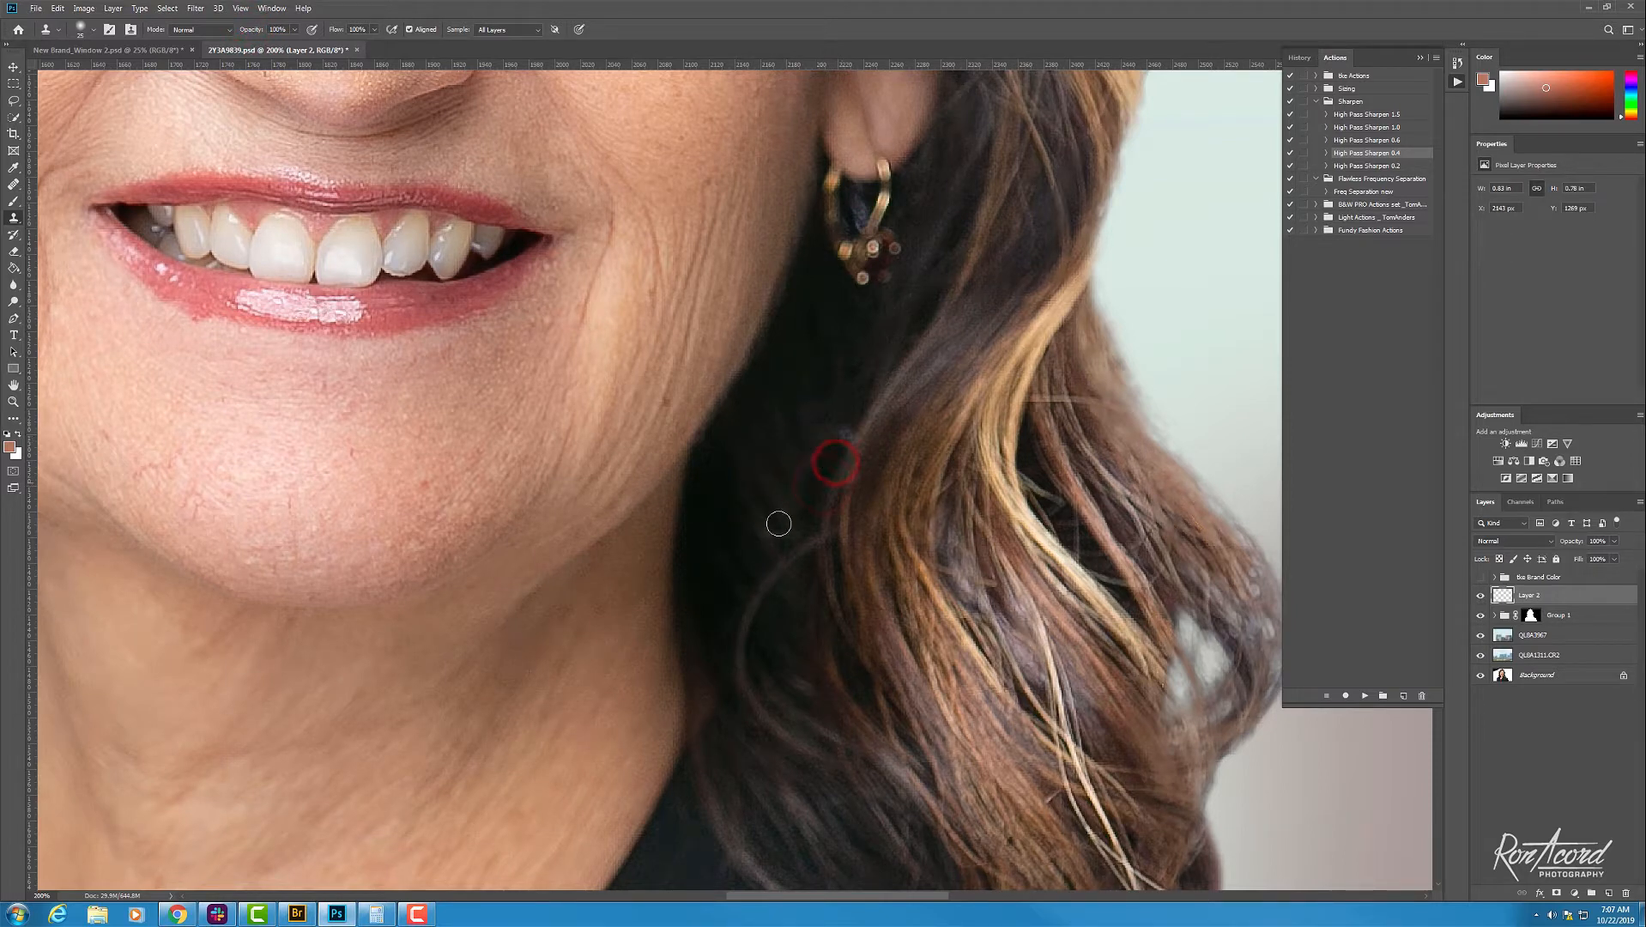
click(845, 439)
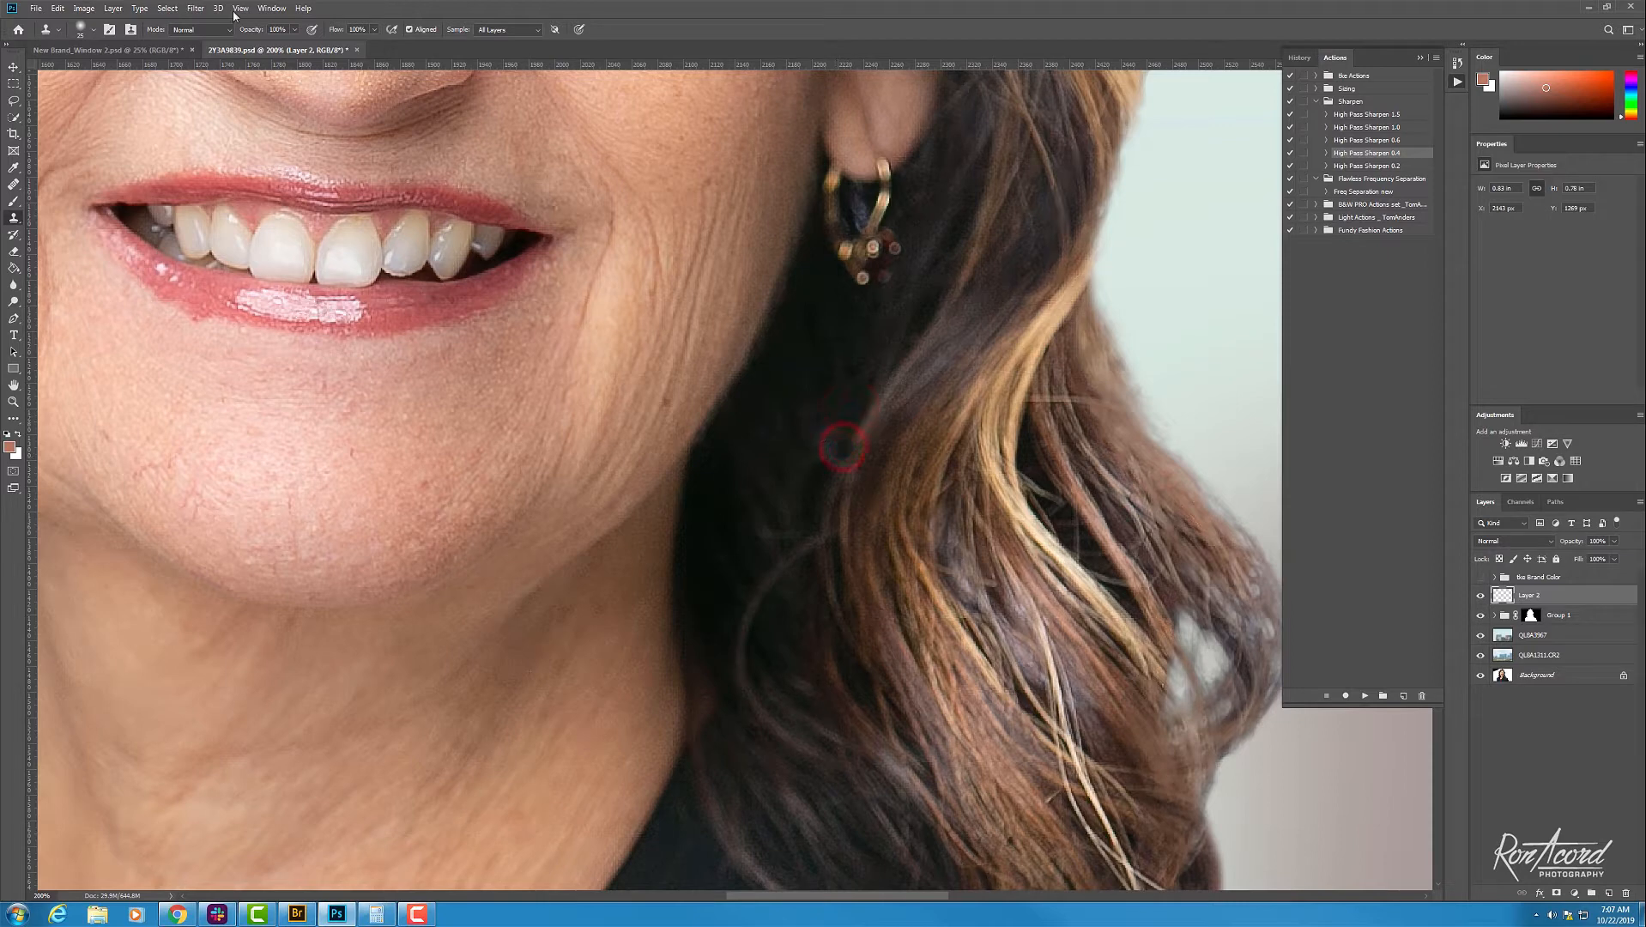
Step: Lower the Clone Stamp opacity to 13% and blend the cloned dark hair into the strands below the earring
drag(250, 28, 225, 35)
click(867, 422)
click(845, 453)
click(837, 398)
click(828, 445)
Step: Clone dark hair over the faint bluish streak beside the neck in the left-side curls with the 13% opacity Clone Stamp
key(alt+space)
key(Escape)
drag(656, 433, 1086, 377)
drag(556, 530, 1000, 422)
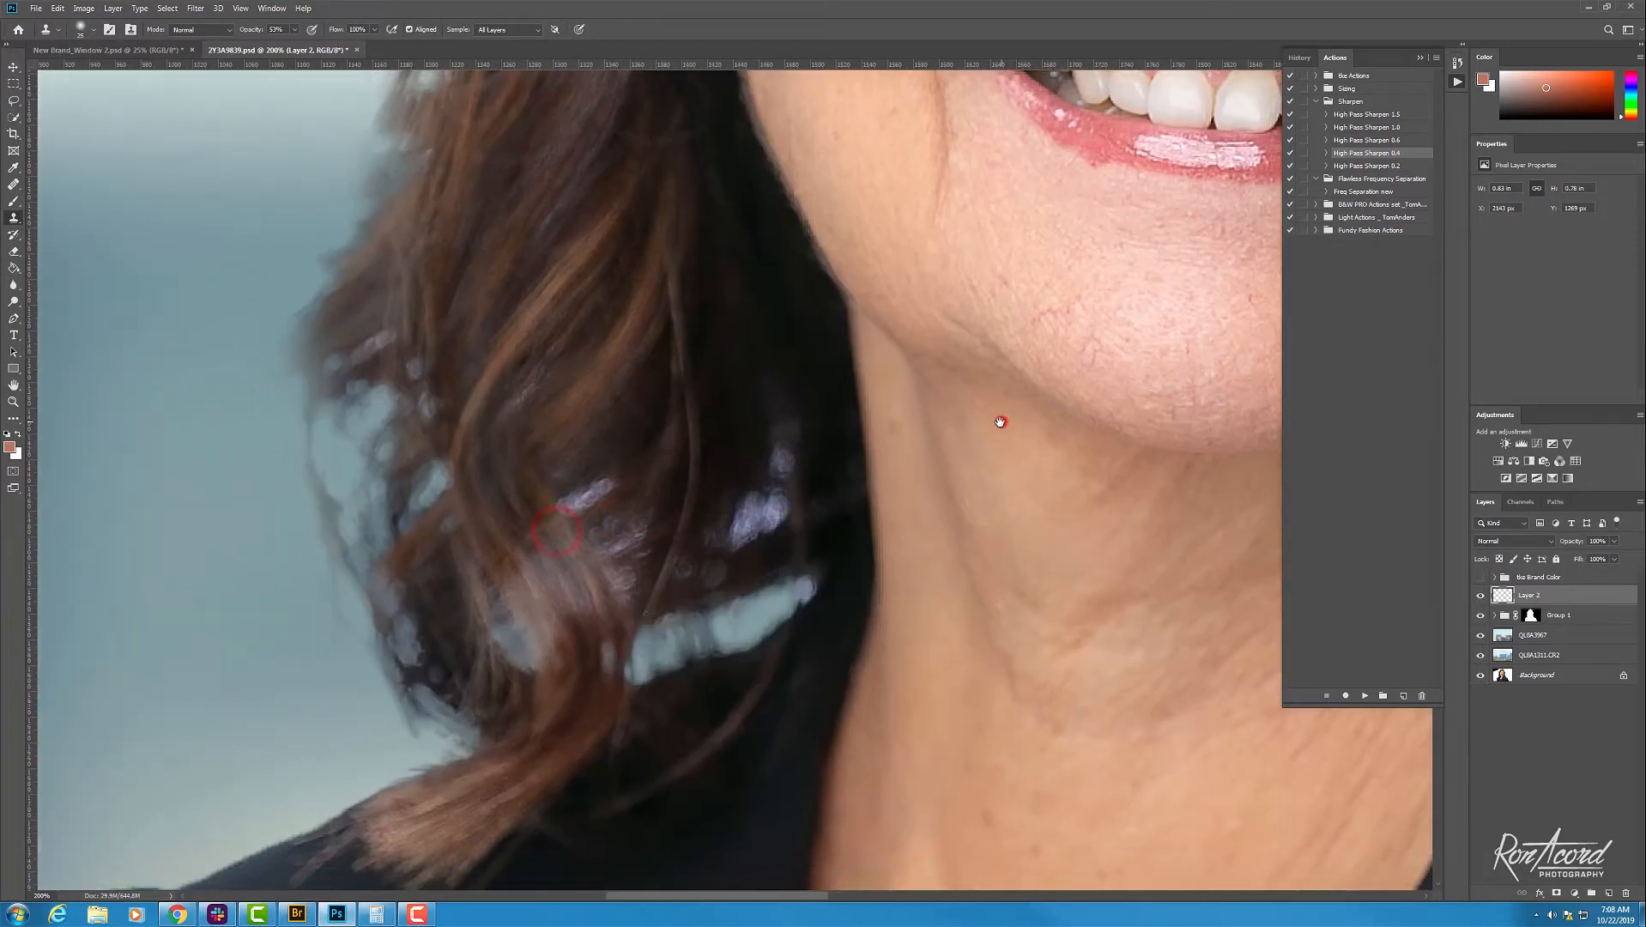
alt+click(808, 384)
click(799, 448)
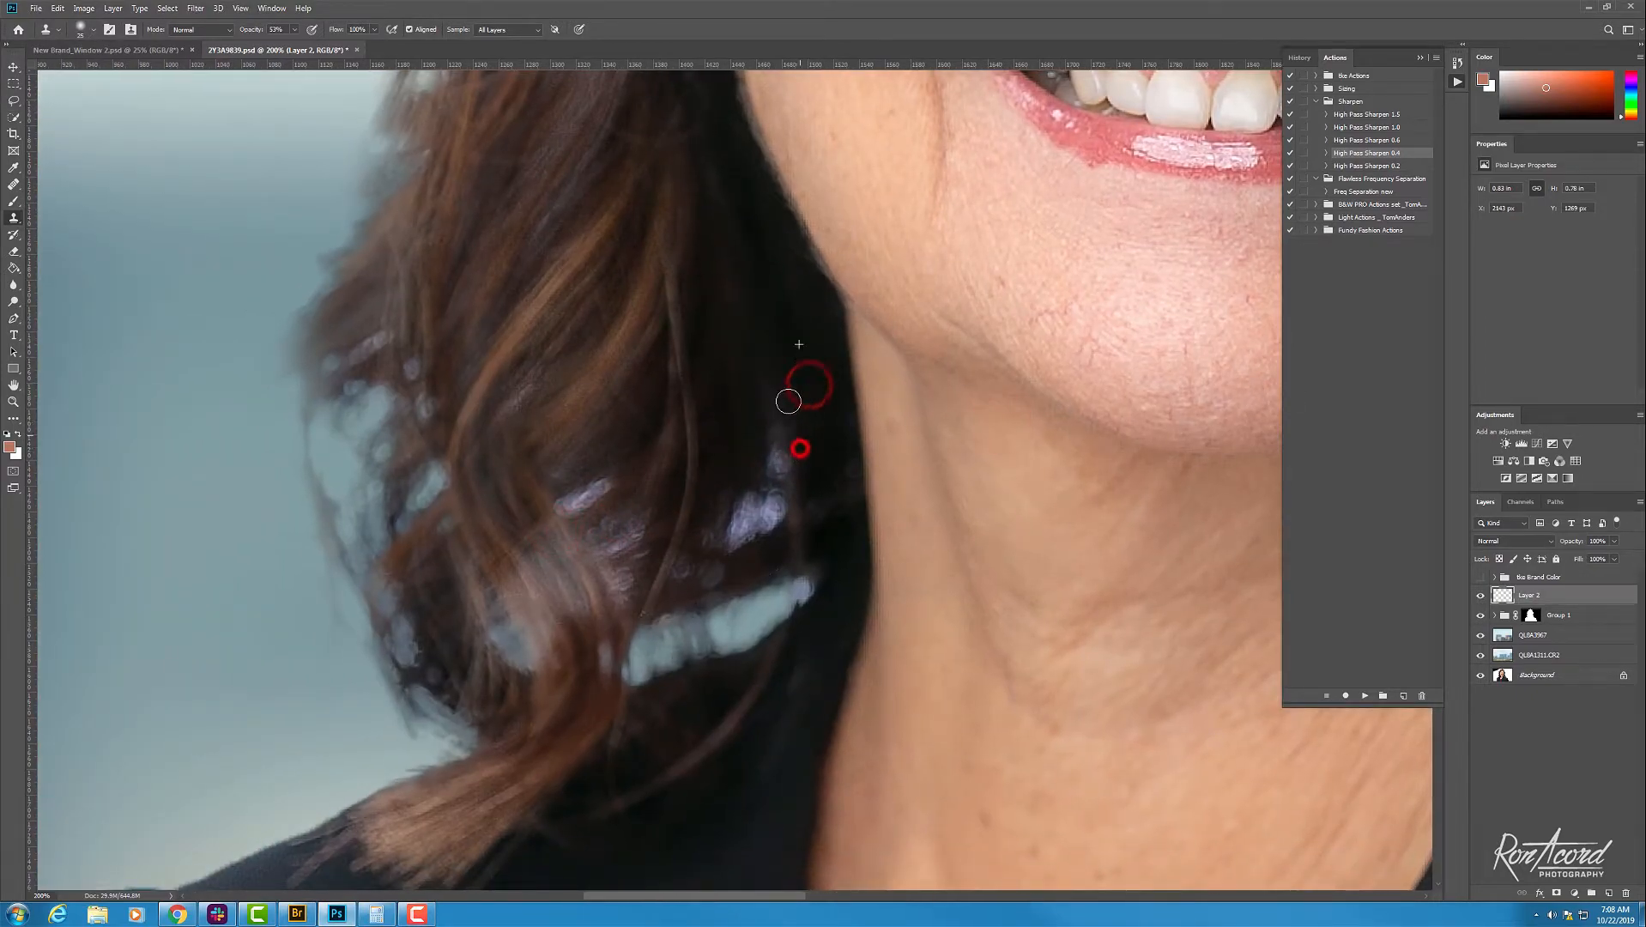
alt+click(800, 381)
click(816, 463)
click(794, 478)
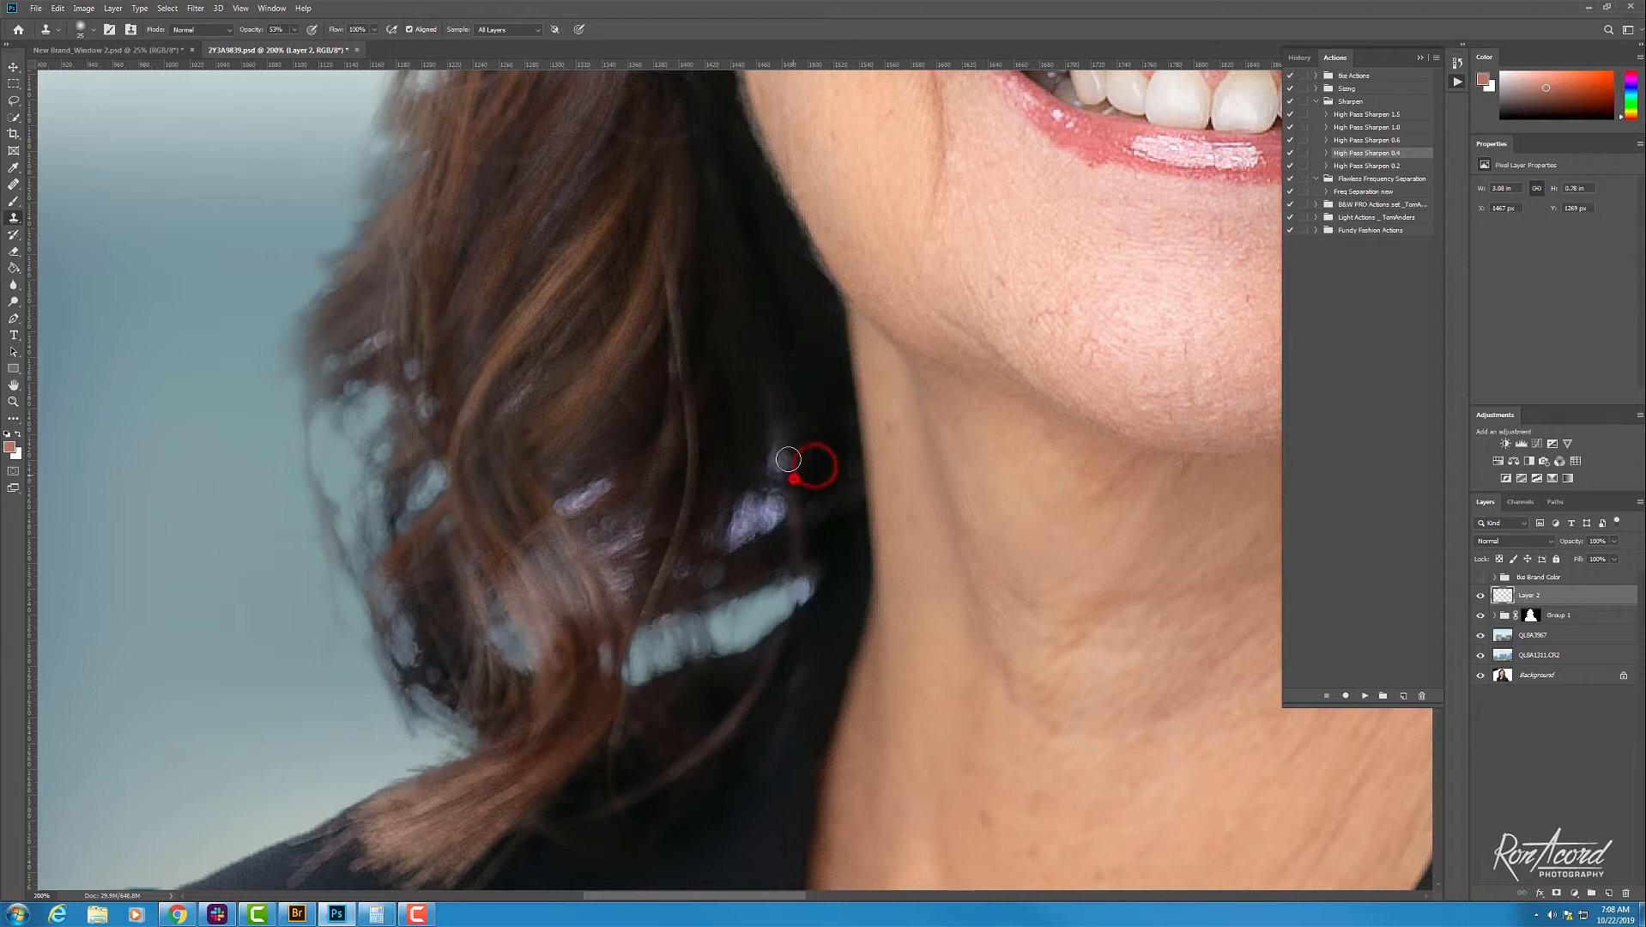
Step: Resample nearby dark strands and clone them down into the upper part of the bluish patch in the left-side curls
alt+click(764, 385)
click(775, 429)
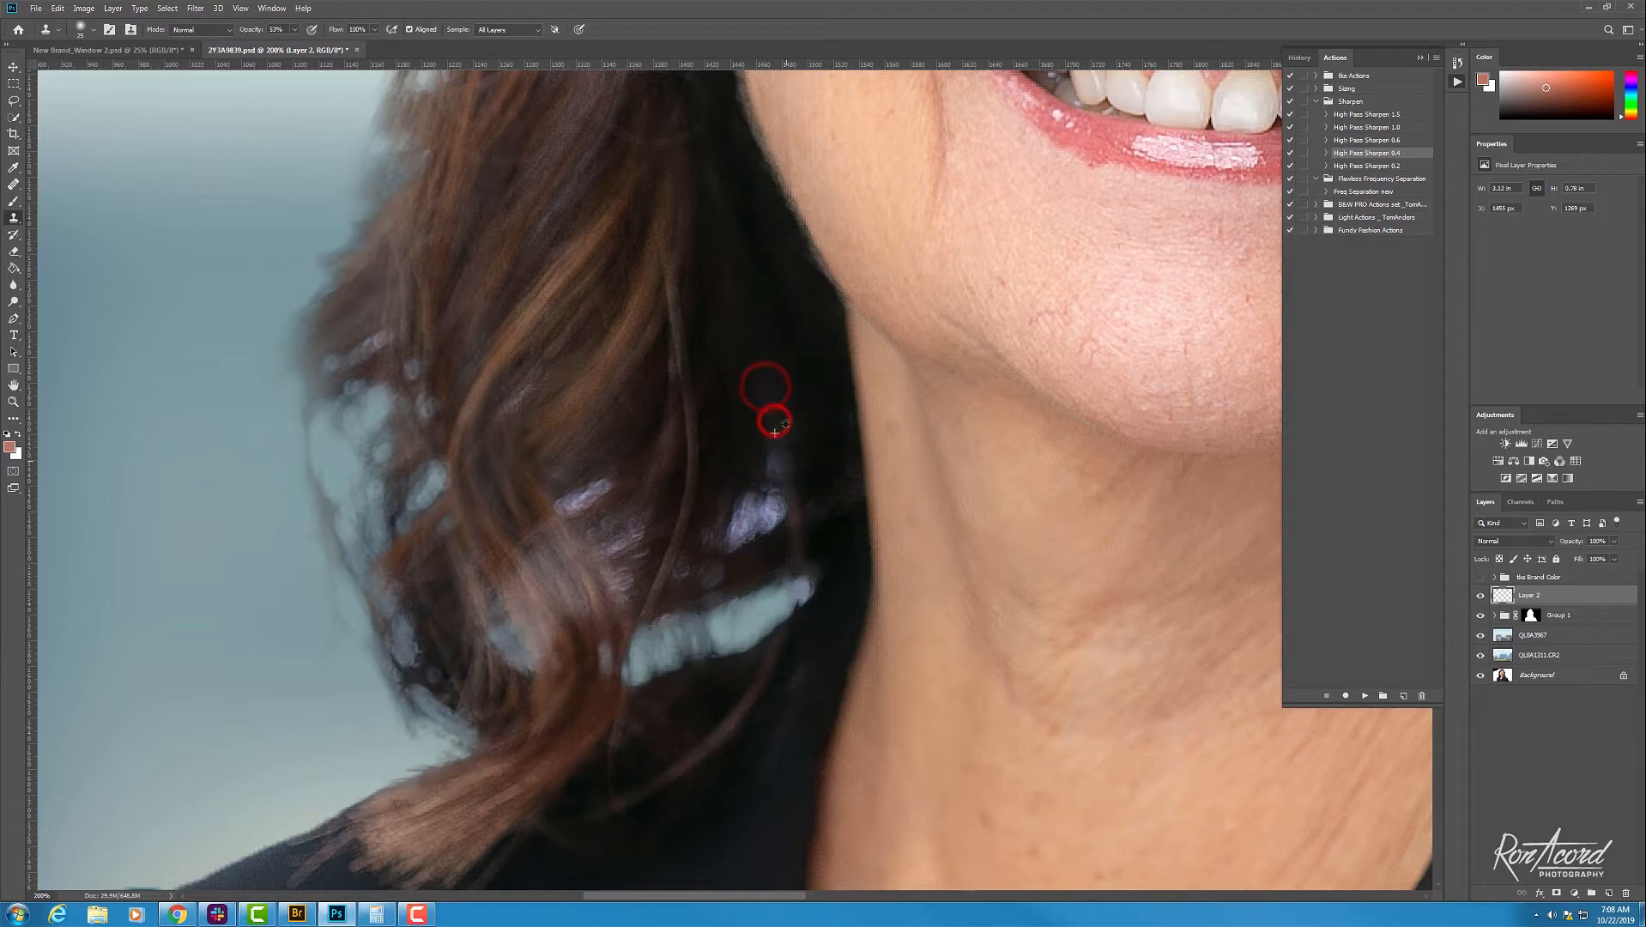
alt+click(794, 391)
click(783, 445)
alt+click(812, 424)
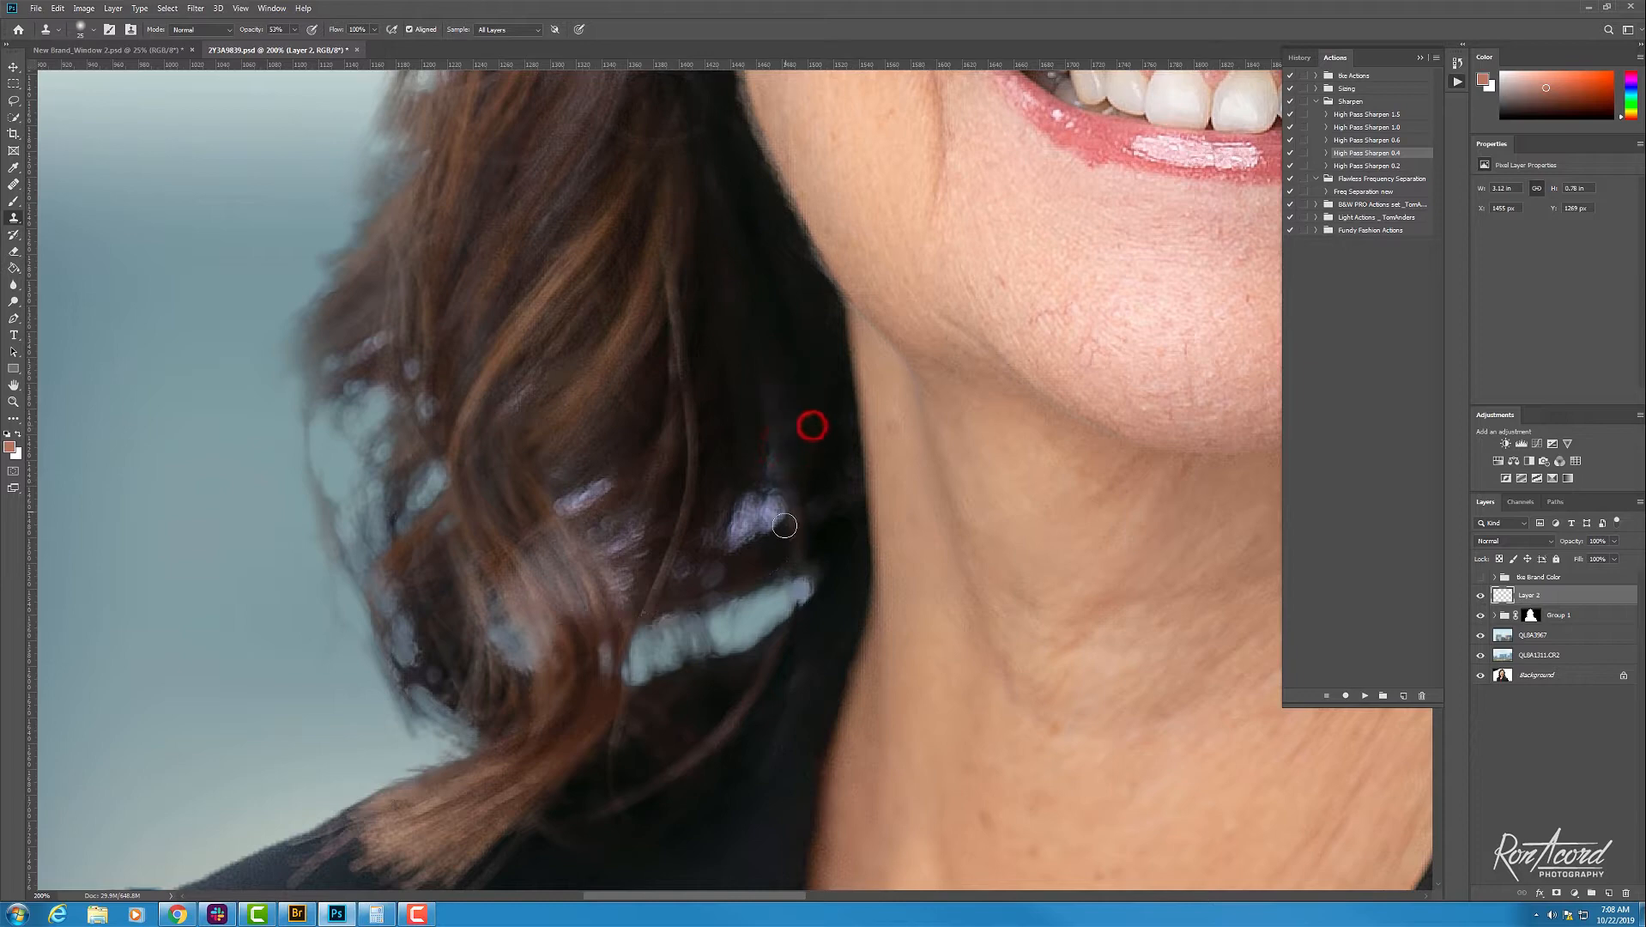
click(784, 525)
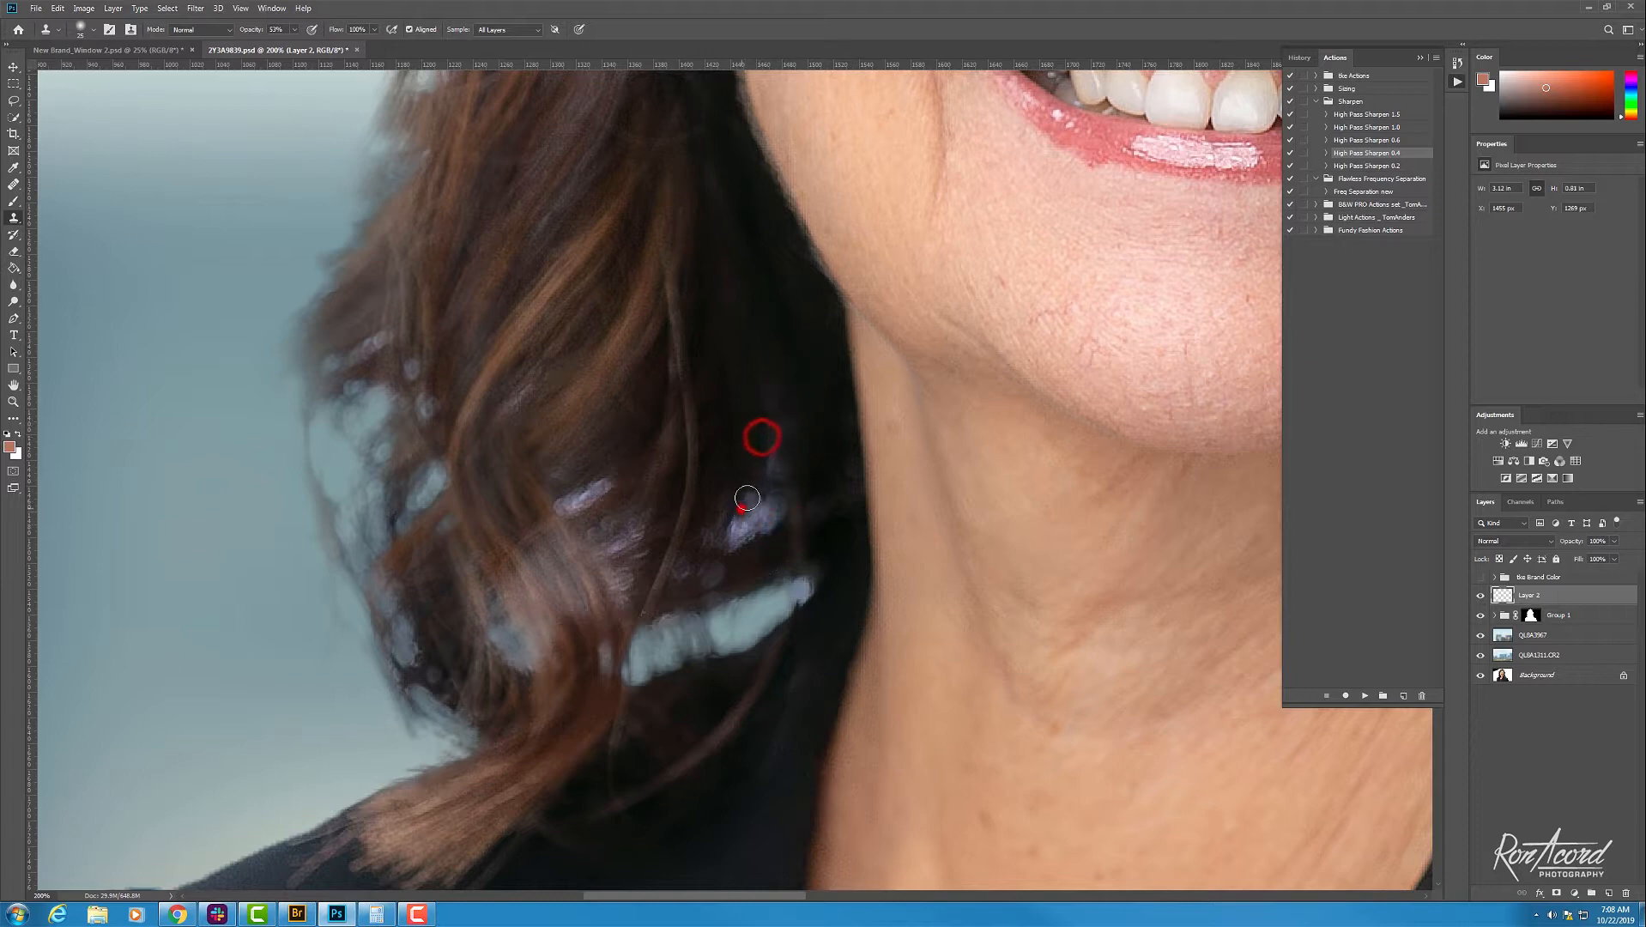
click(746, 509)
Step: Expand Group 1, target the Background copy layer's mask and ready a smaller brush with white as the foreground color
key(ctrl+plus)
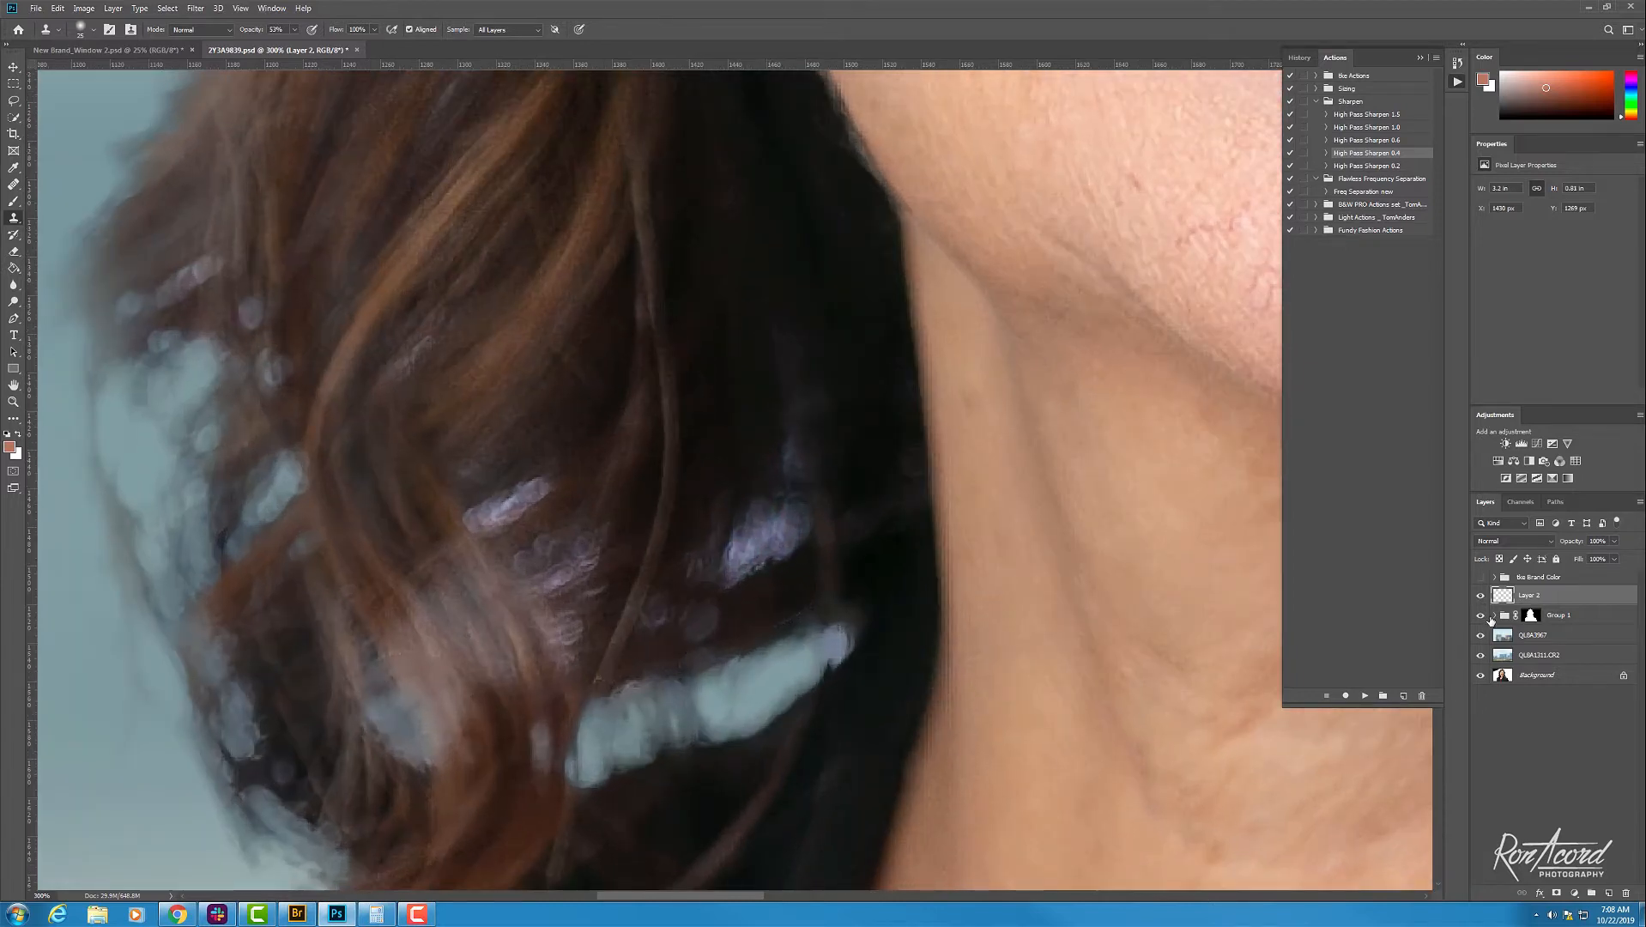
click(1494, 616)
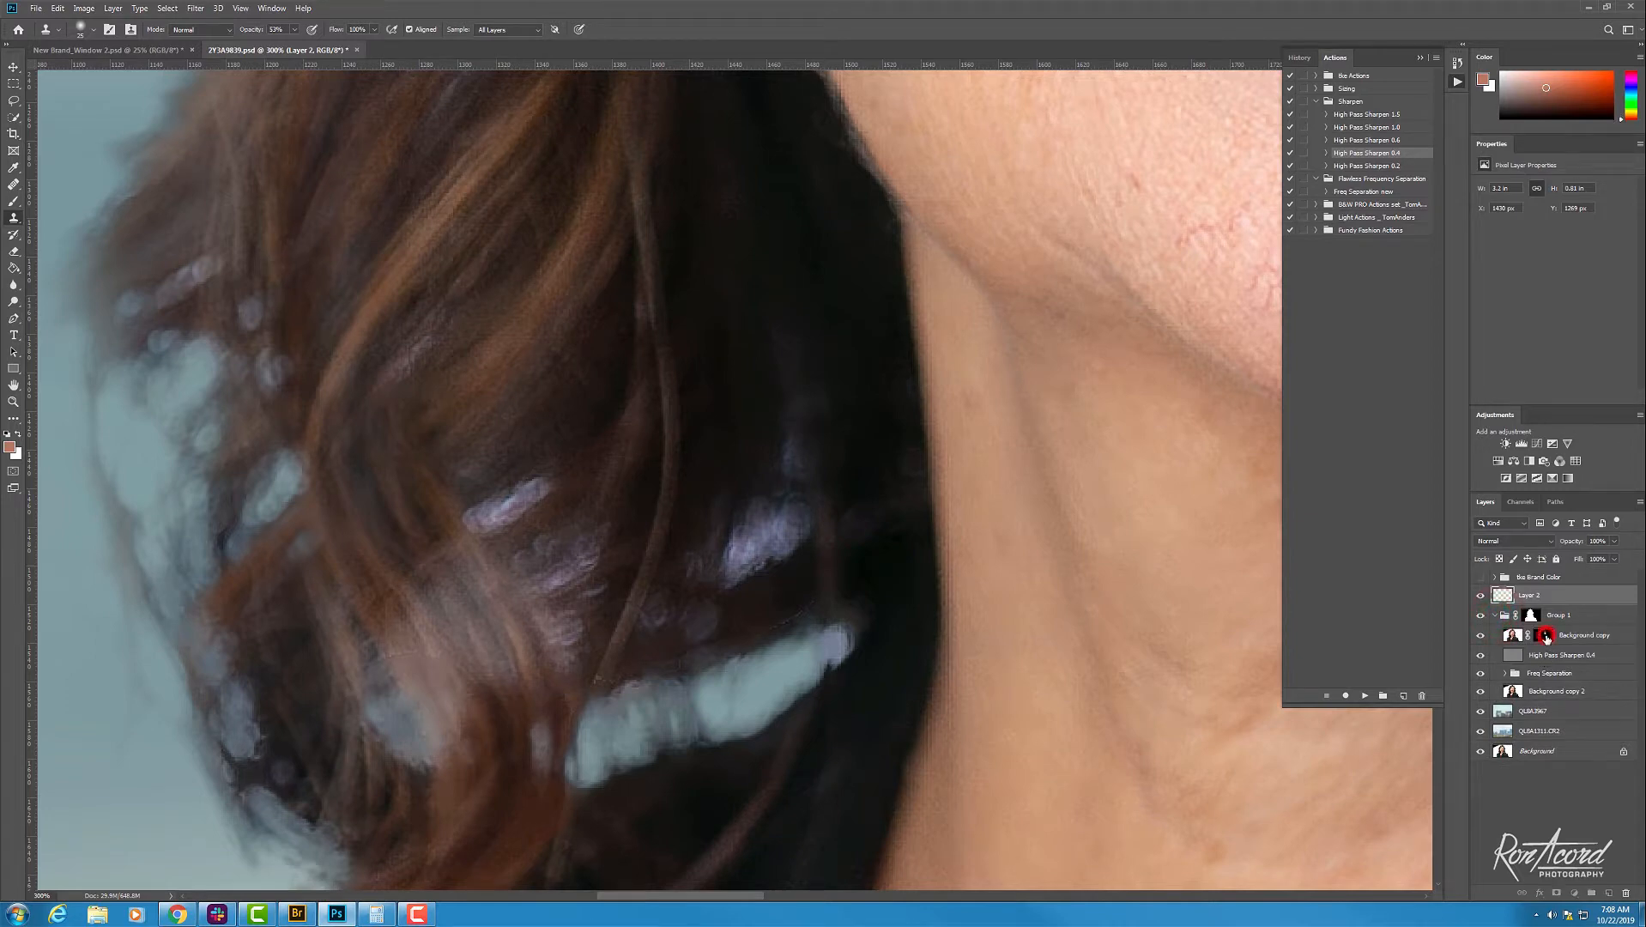
click(1545, 635)
key(d)
key(b)
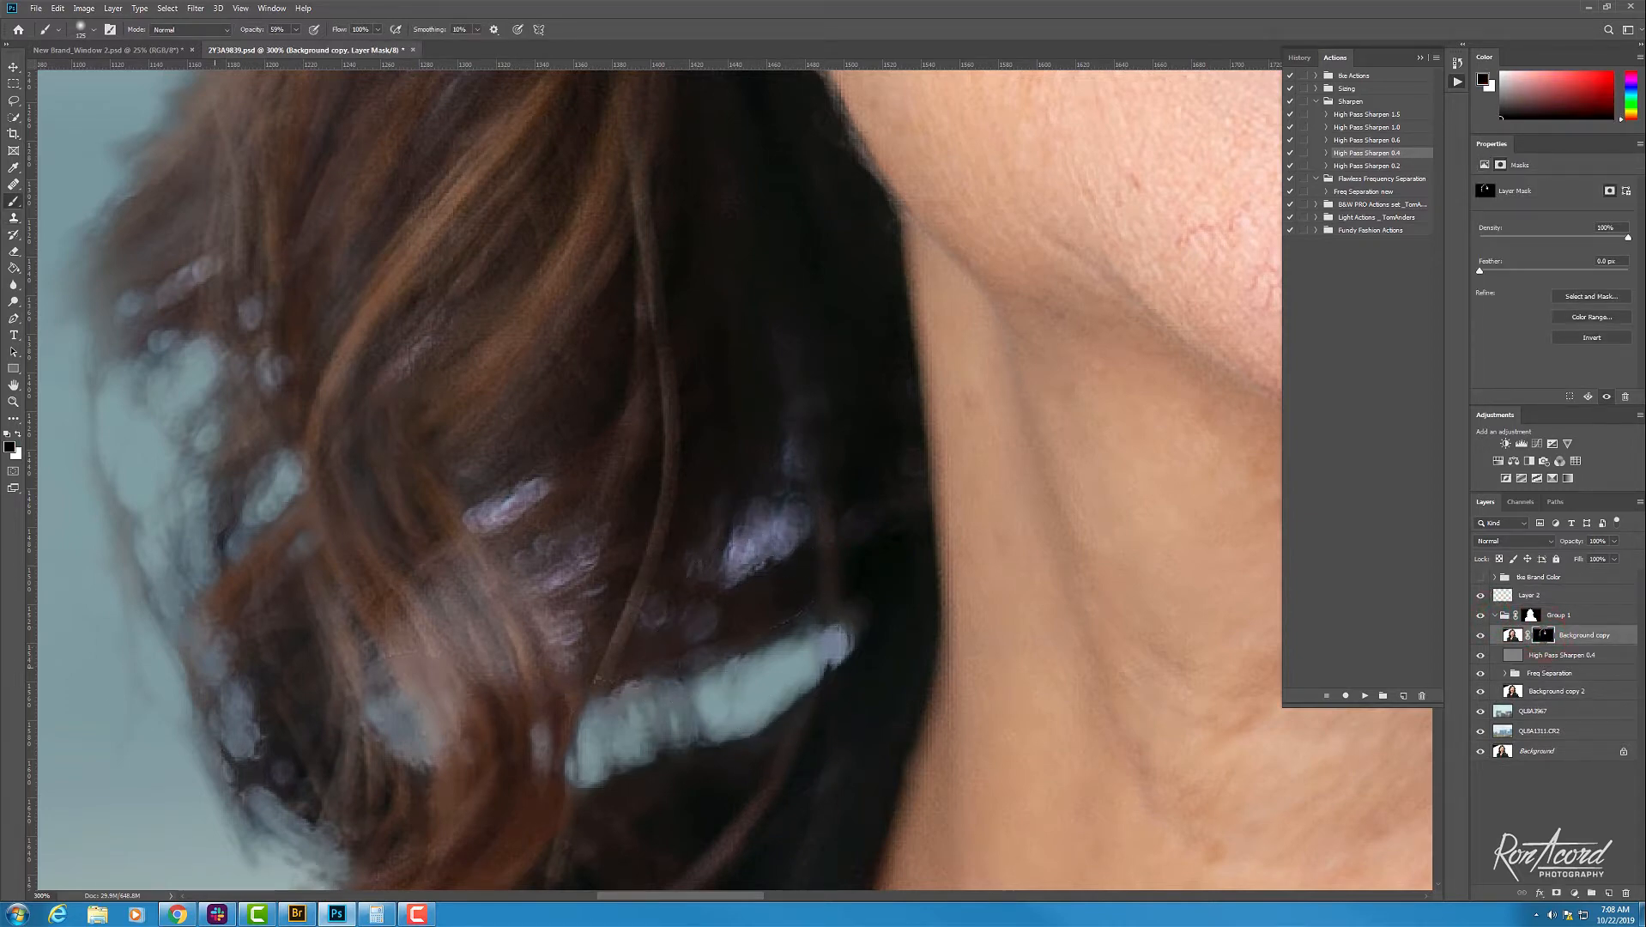
click(18, 435)
key(bracketleft)
key(bracketleft)
key(bracketleft)
key(bracketleft)
key(bracketleft)
key(bracketleft)
Step: Paint white on the Background copy mask along the upper edge of the teal gap in the left-side curls
click(752, 628)
click(810, 601)
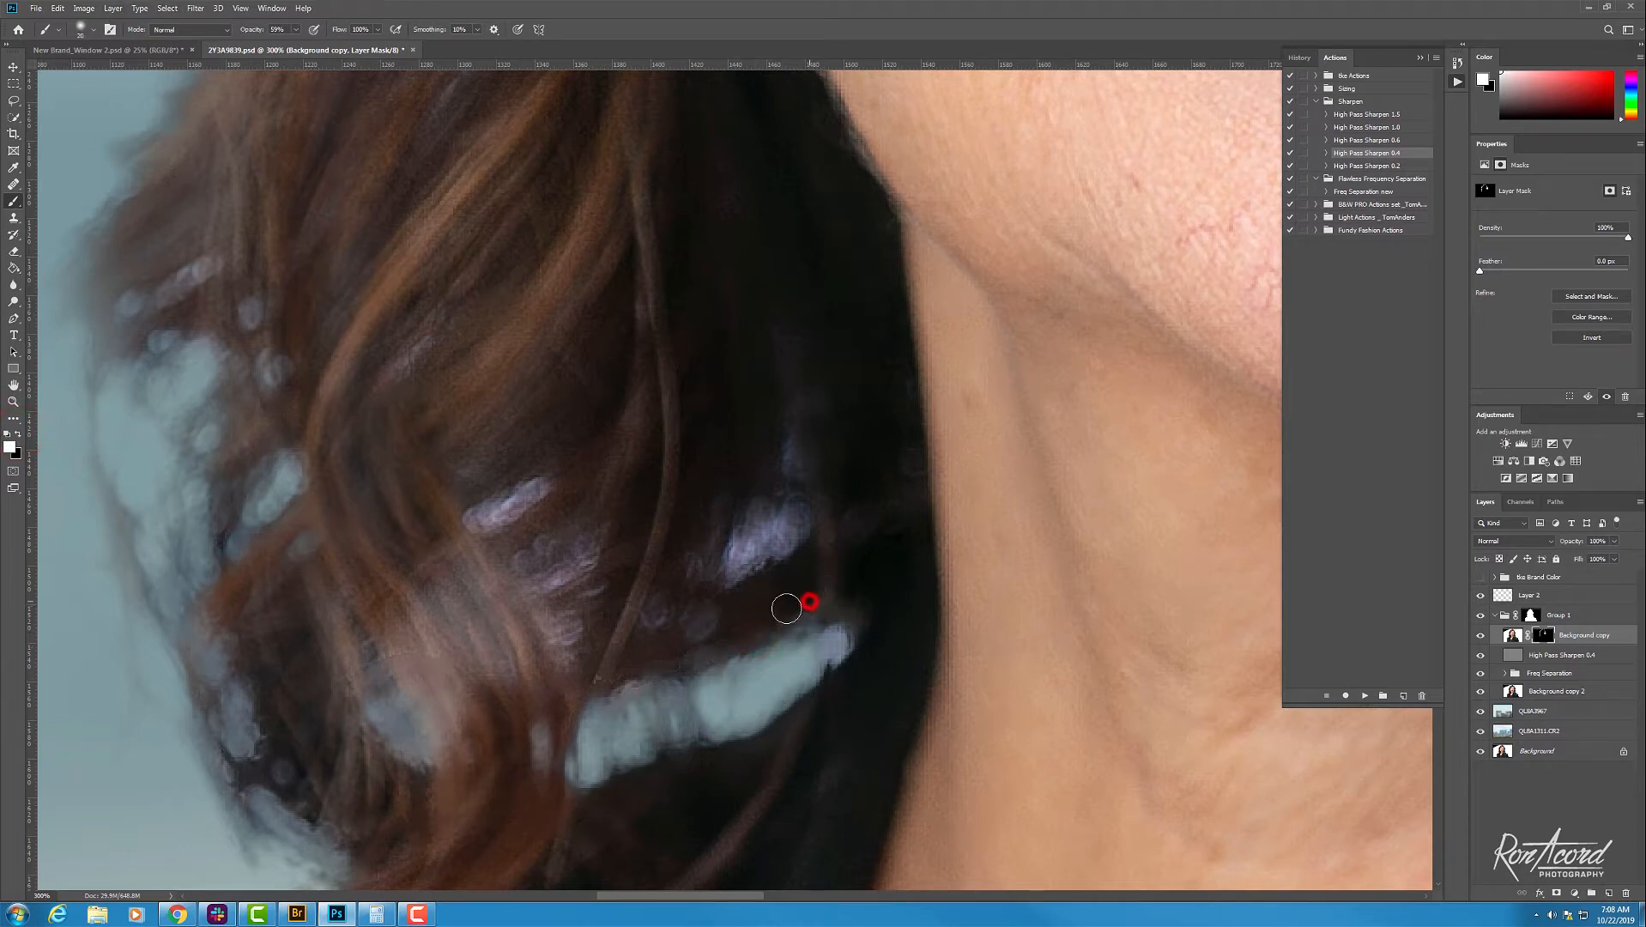
click(737, 630)
click(681, 645)
click(641, 660)
click(551, 703)
click(582, 692)
key(bracketright)
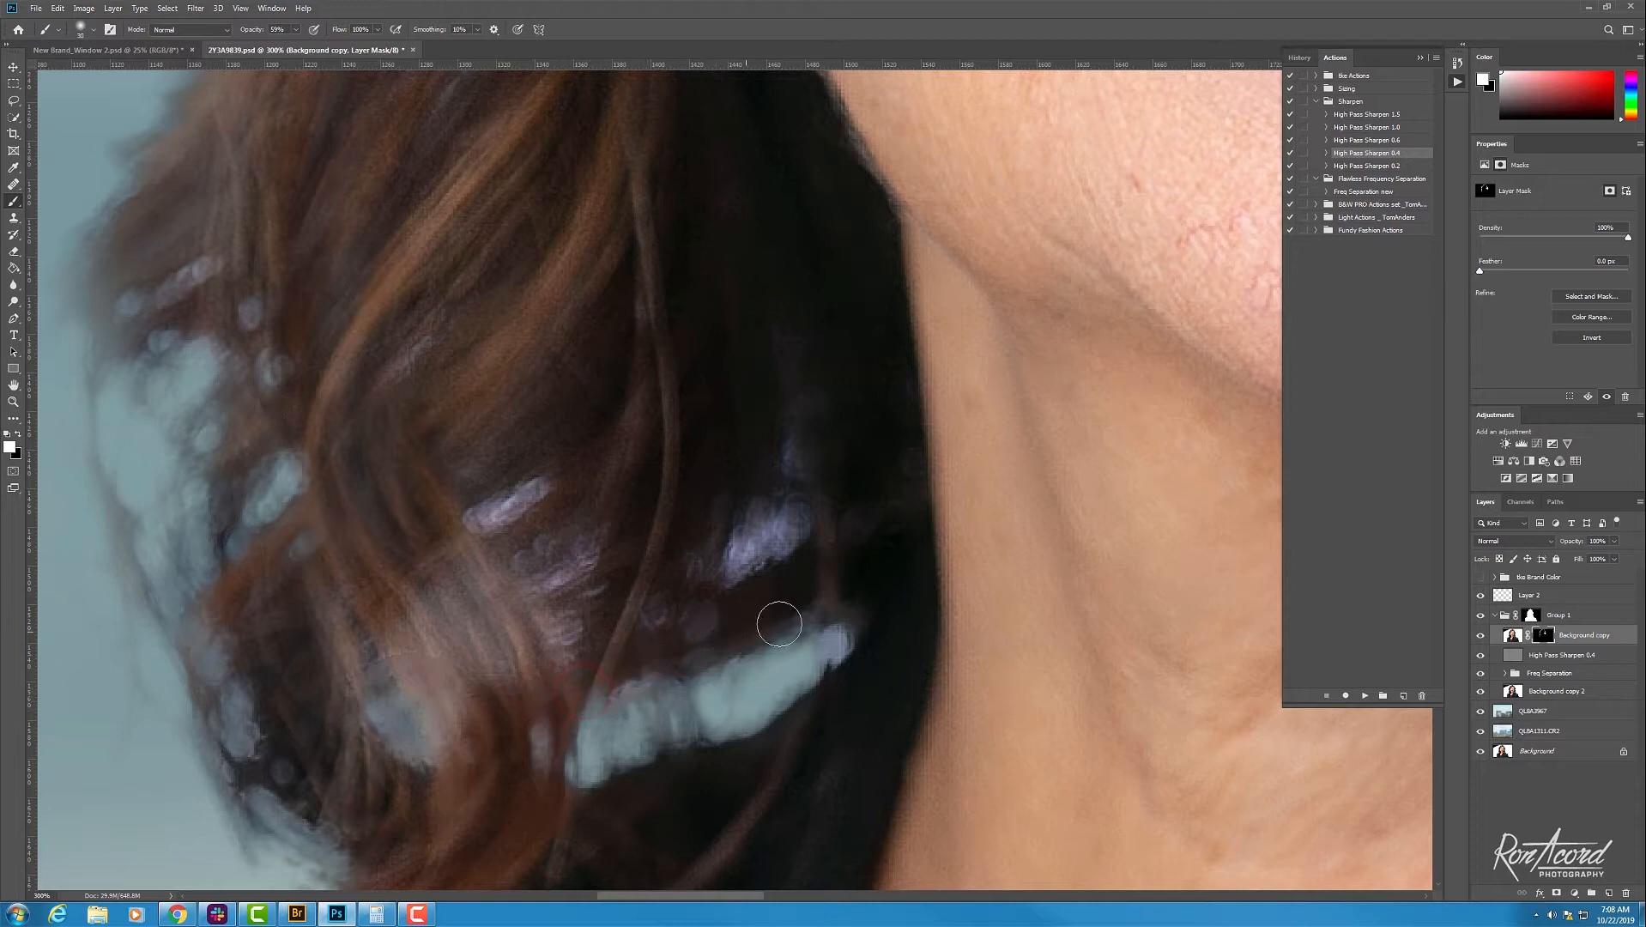
click(858, 598)
key(bracketright)
click(680, 623)
key(ctrl+minus)
key(ctrl+minus)
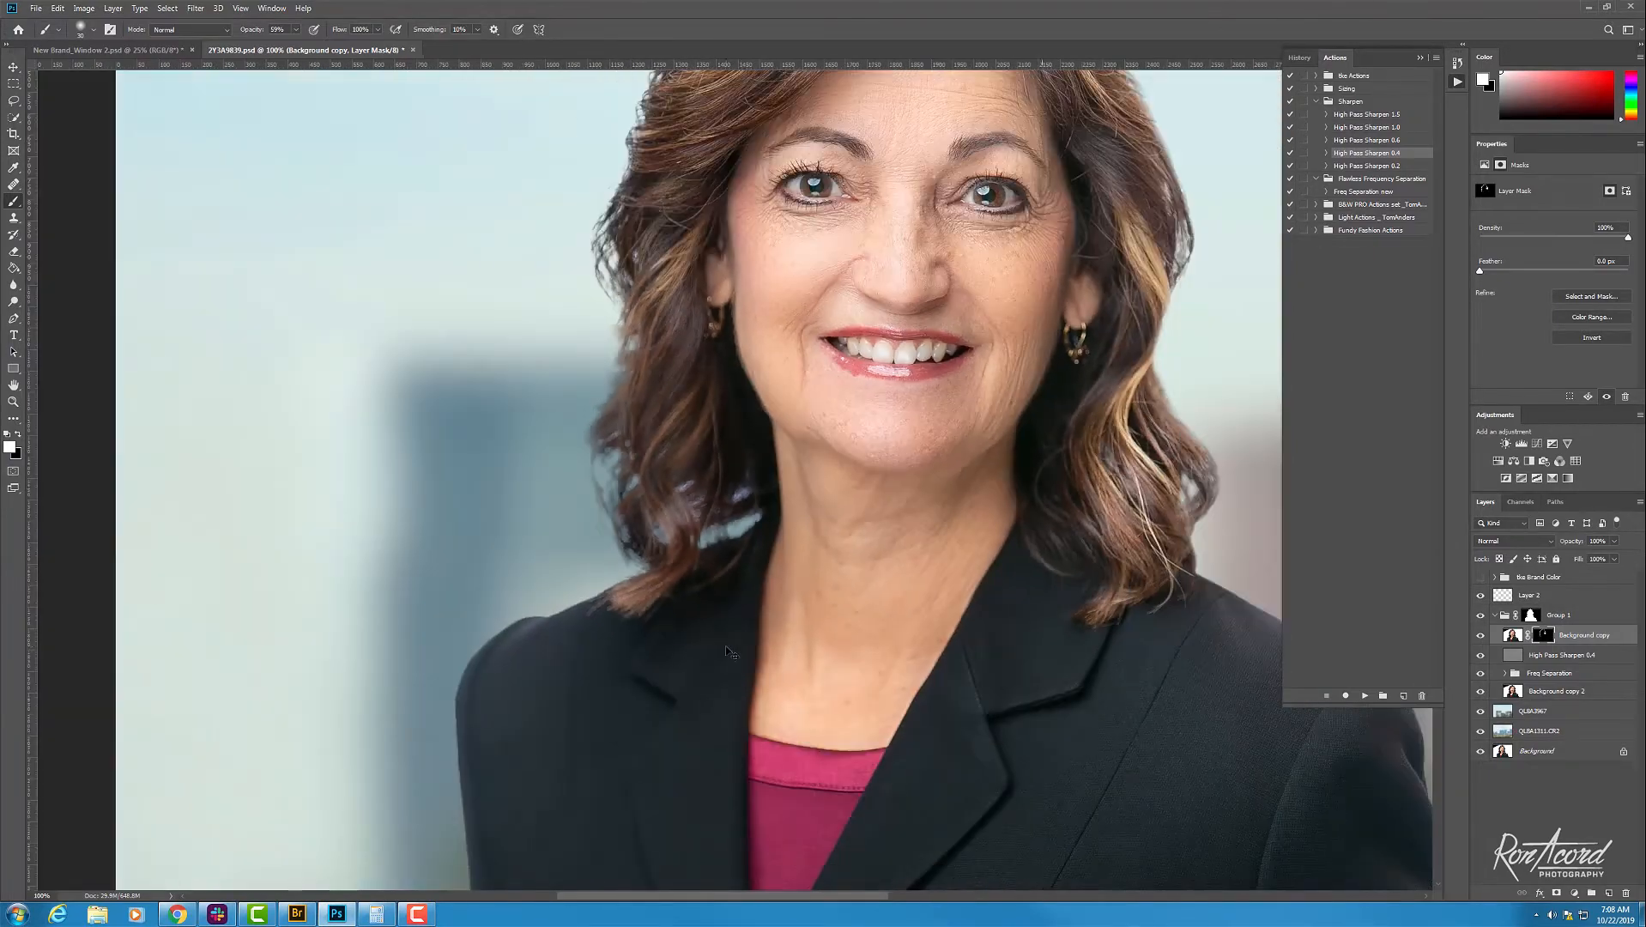
key(ctrl+minus)
Step: Return to Layer 2 and clone dark hair over the remaining bluish streak beside the neck with the Clone Stamp
key(ctrl+plus)
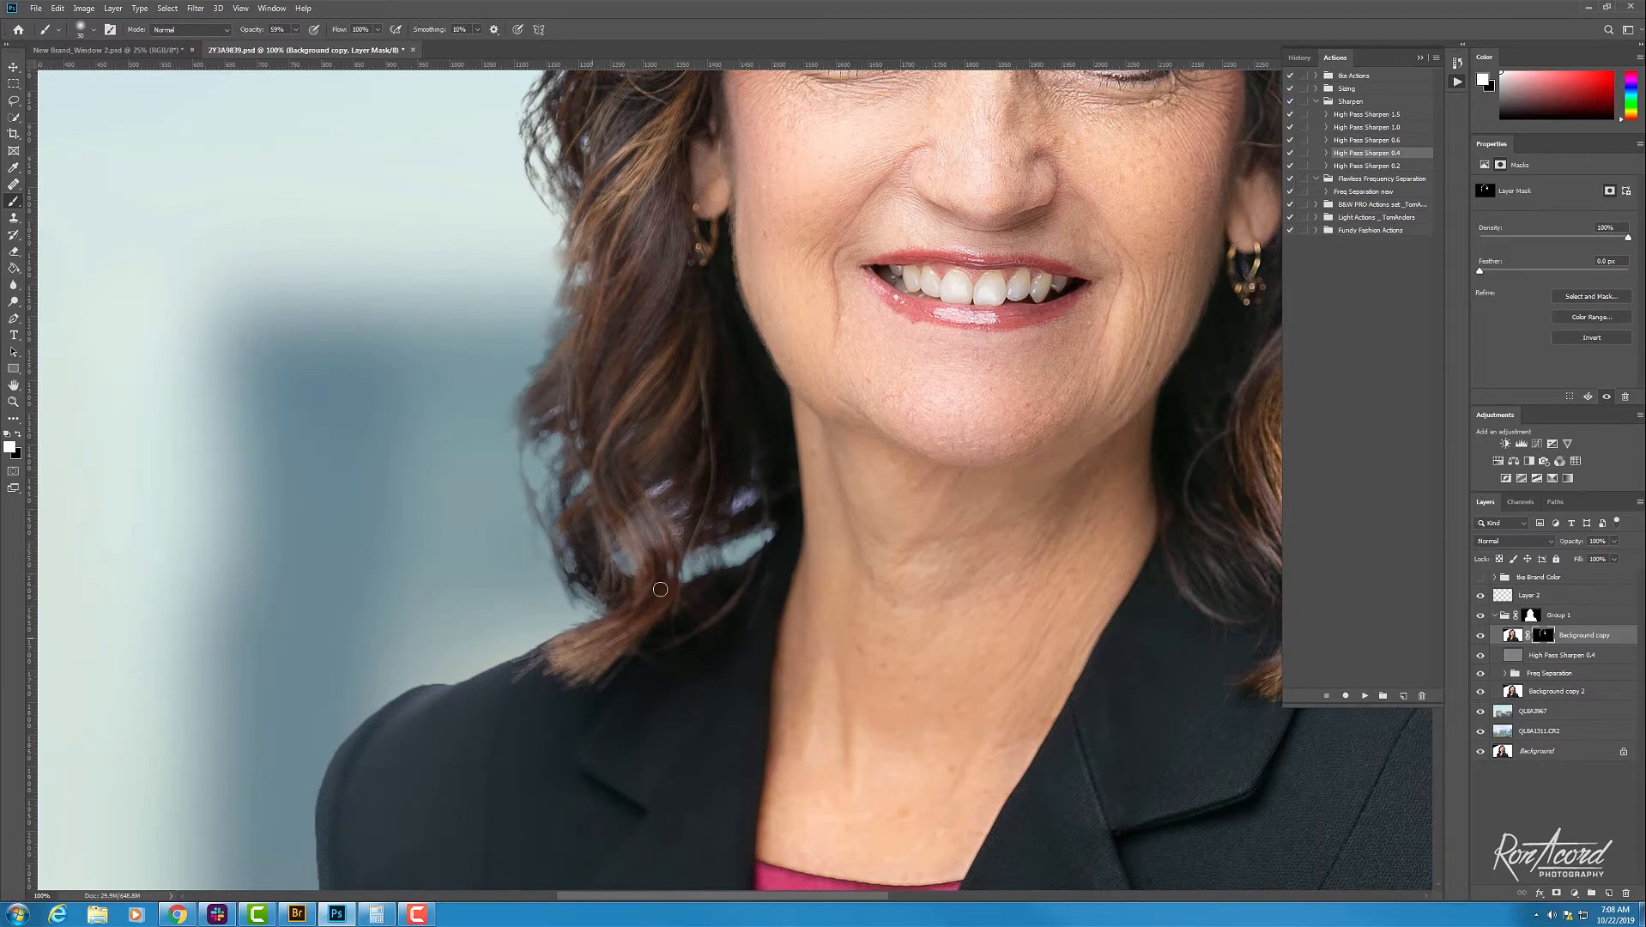
key(ctrl+plus)
click(1523, 598)
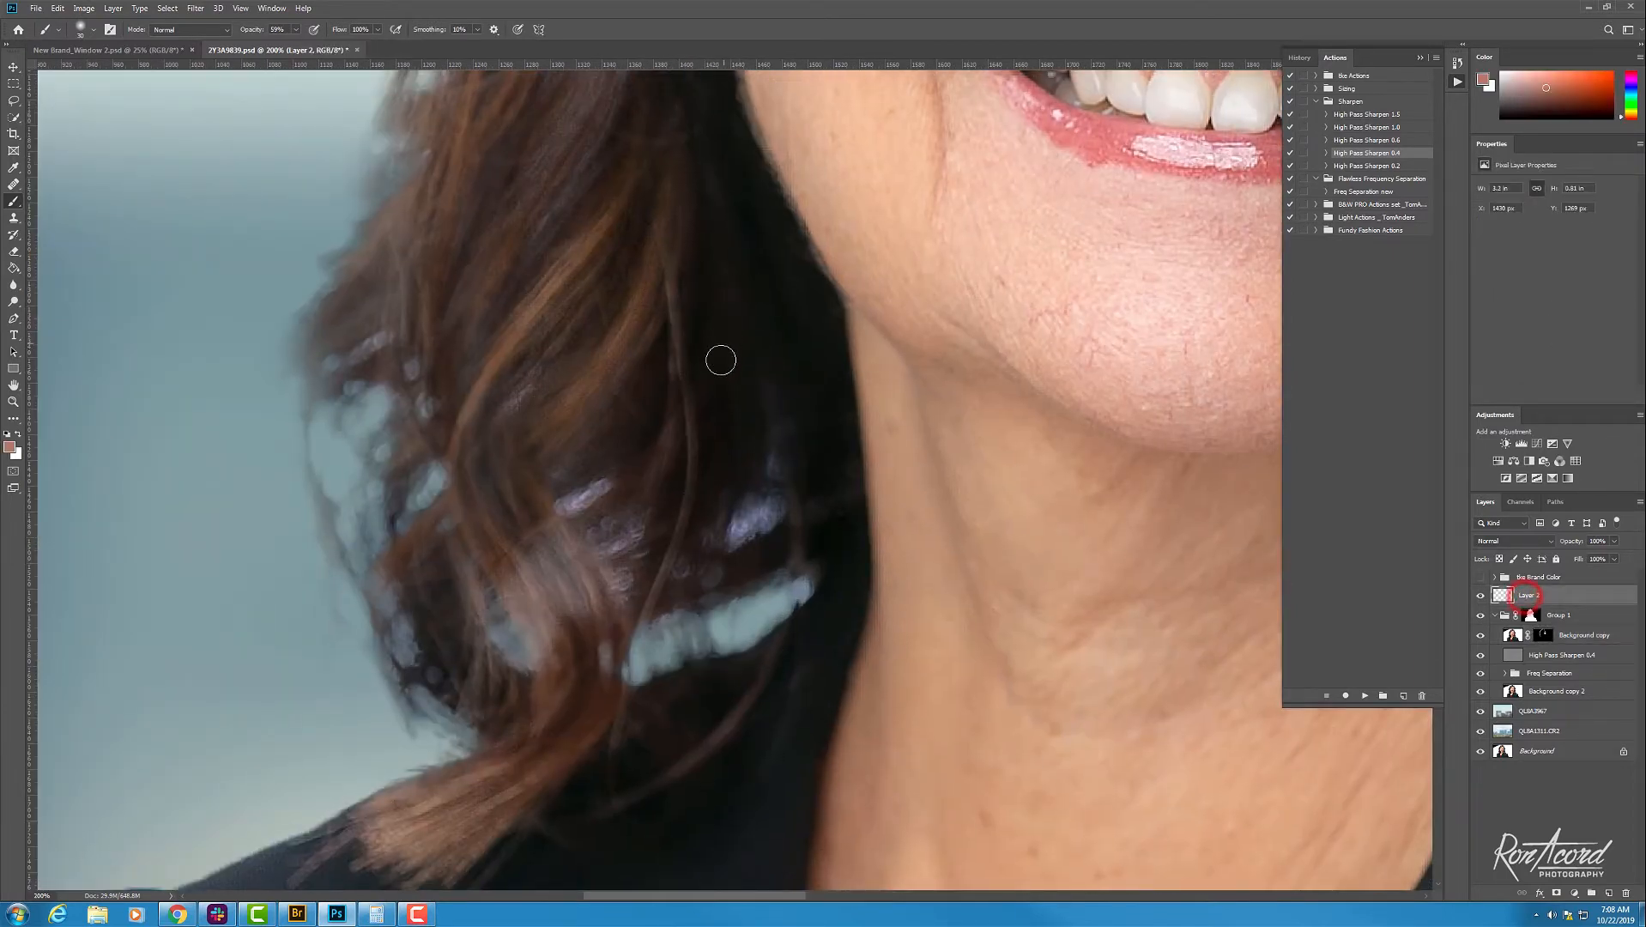
click(13, 220)
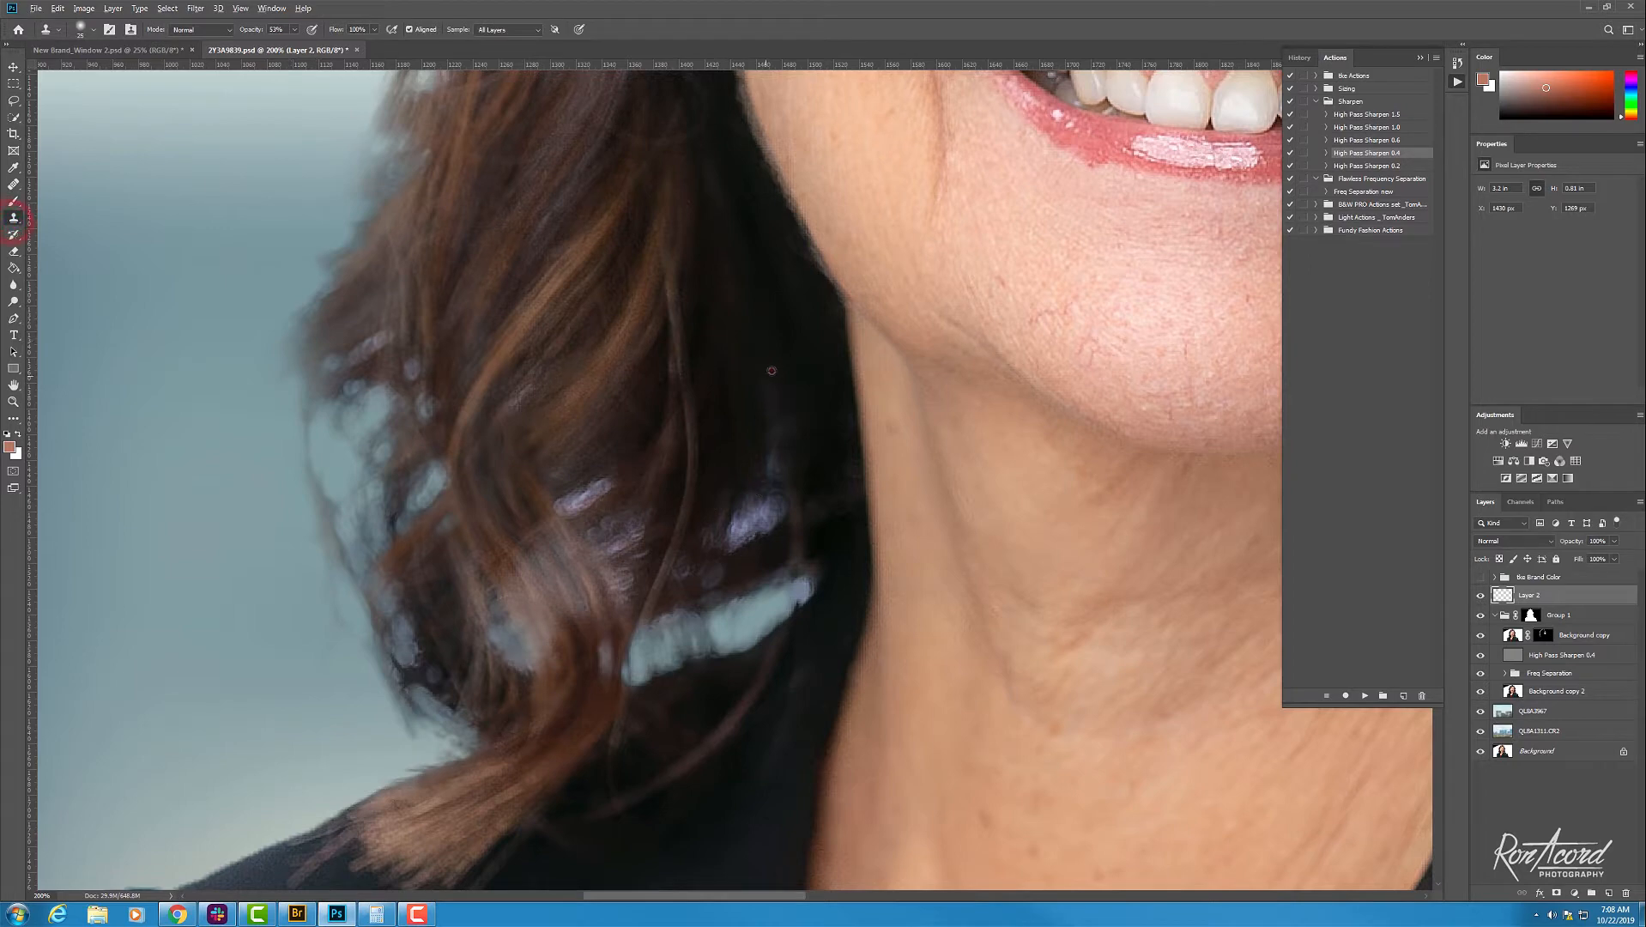
alt+click(772, 370)
click(761, 472)
click(787, 470)
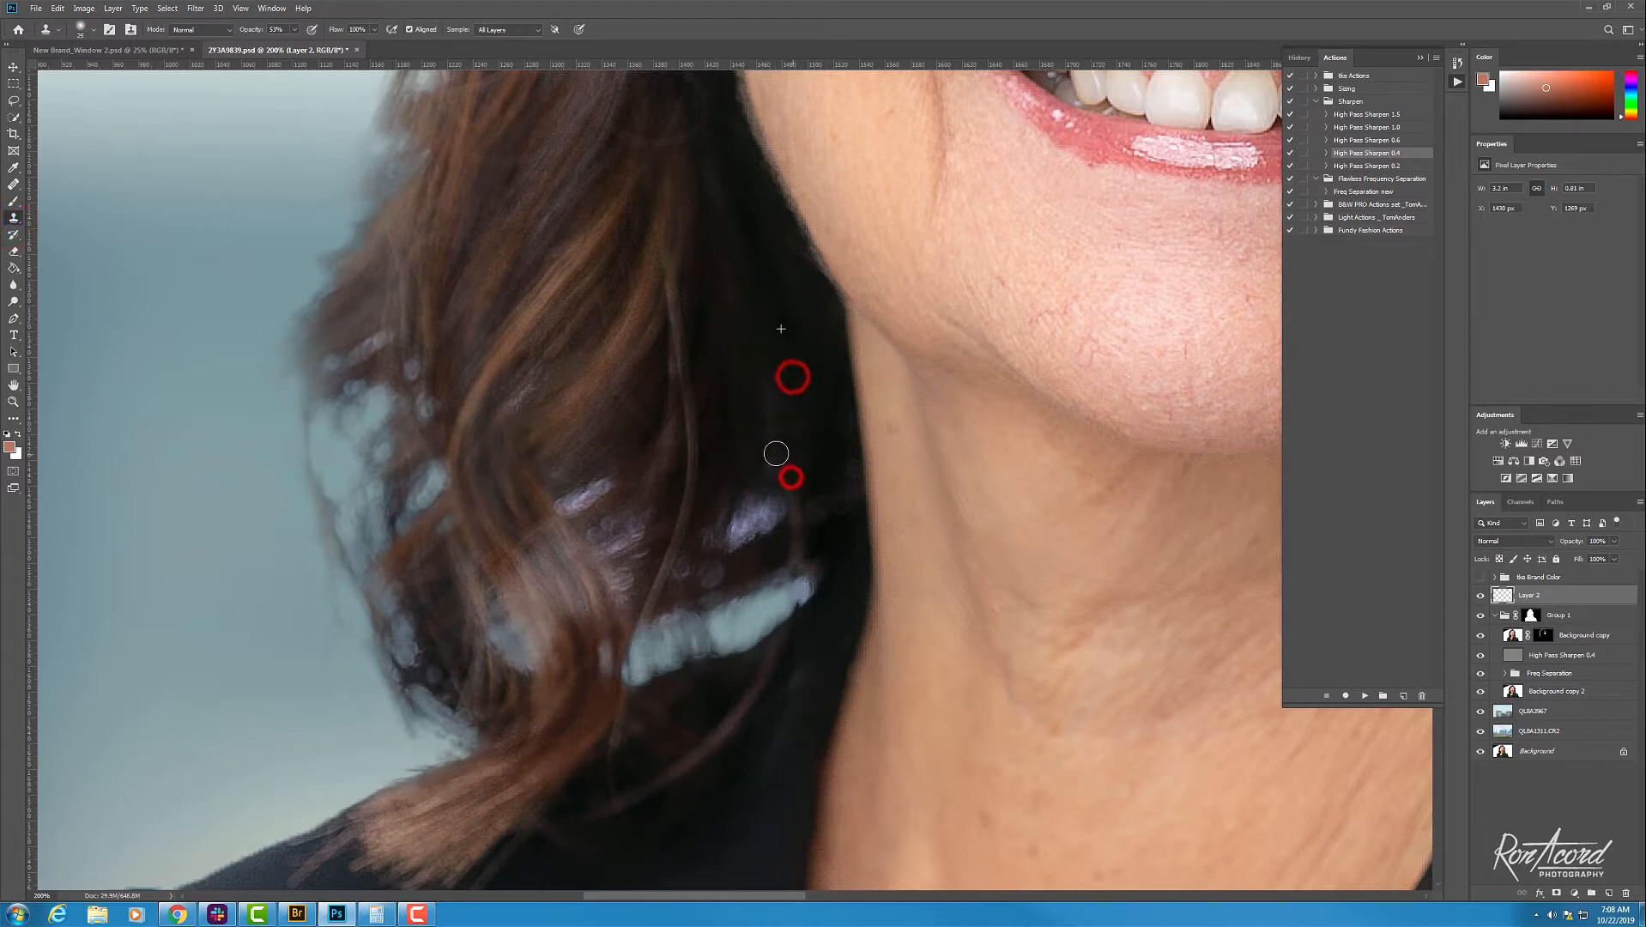
click(755, 421)
click(767, 483)
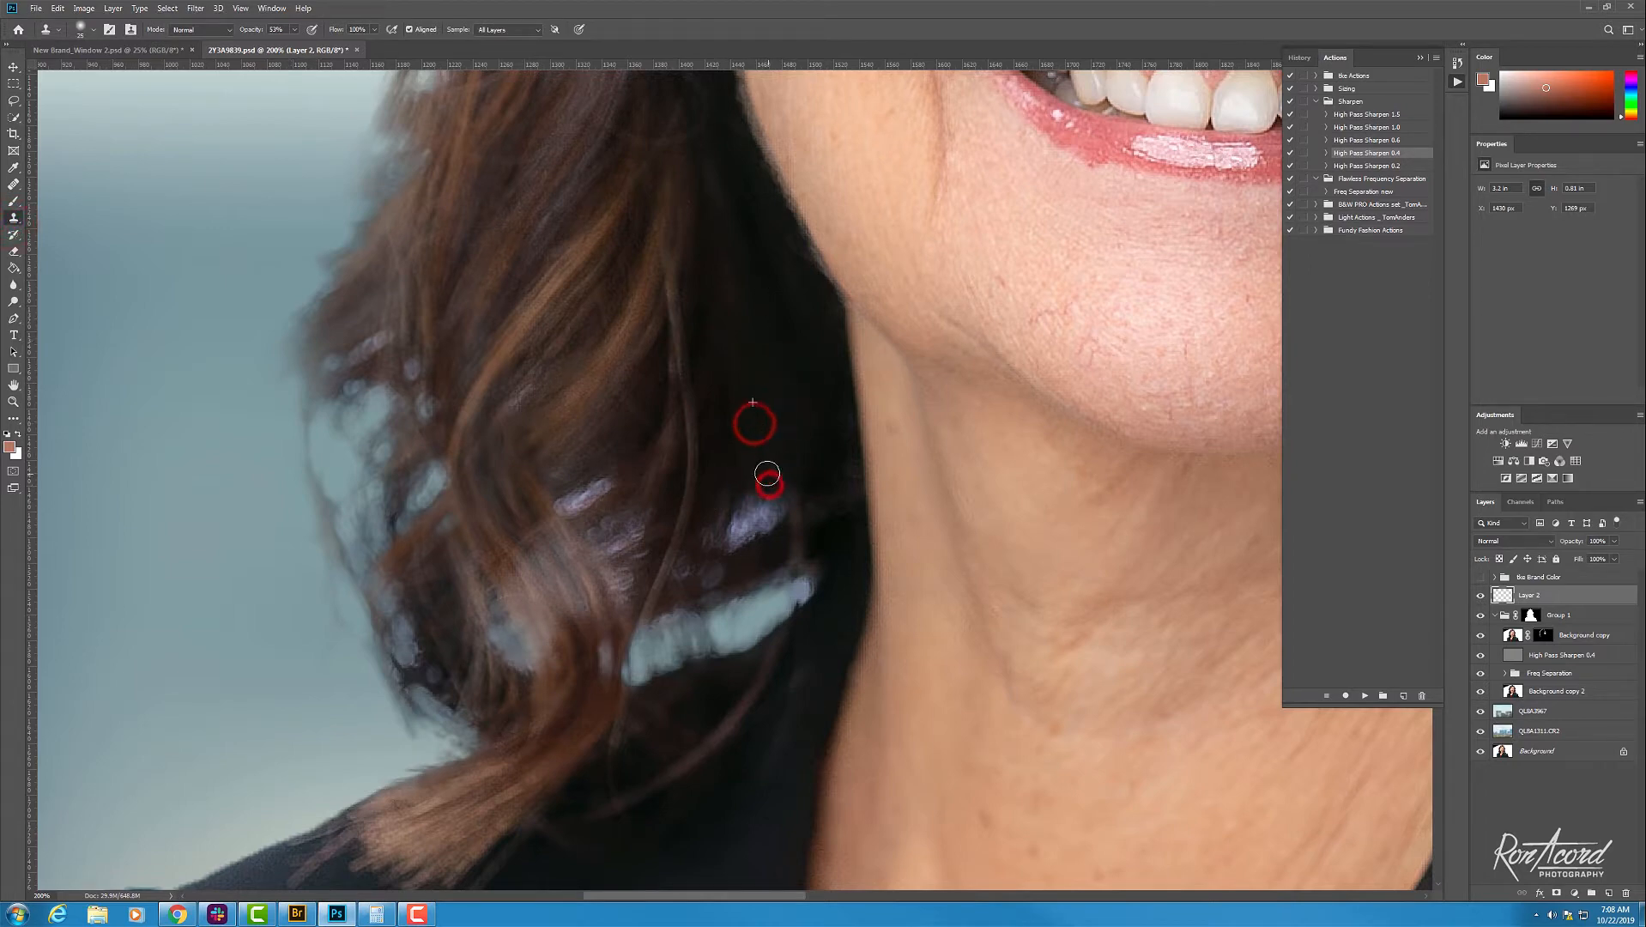
click(773, 505)
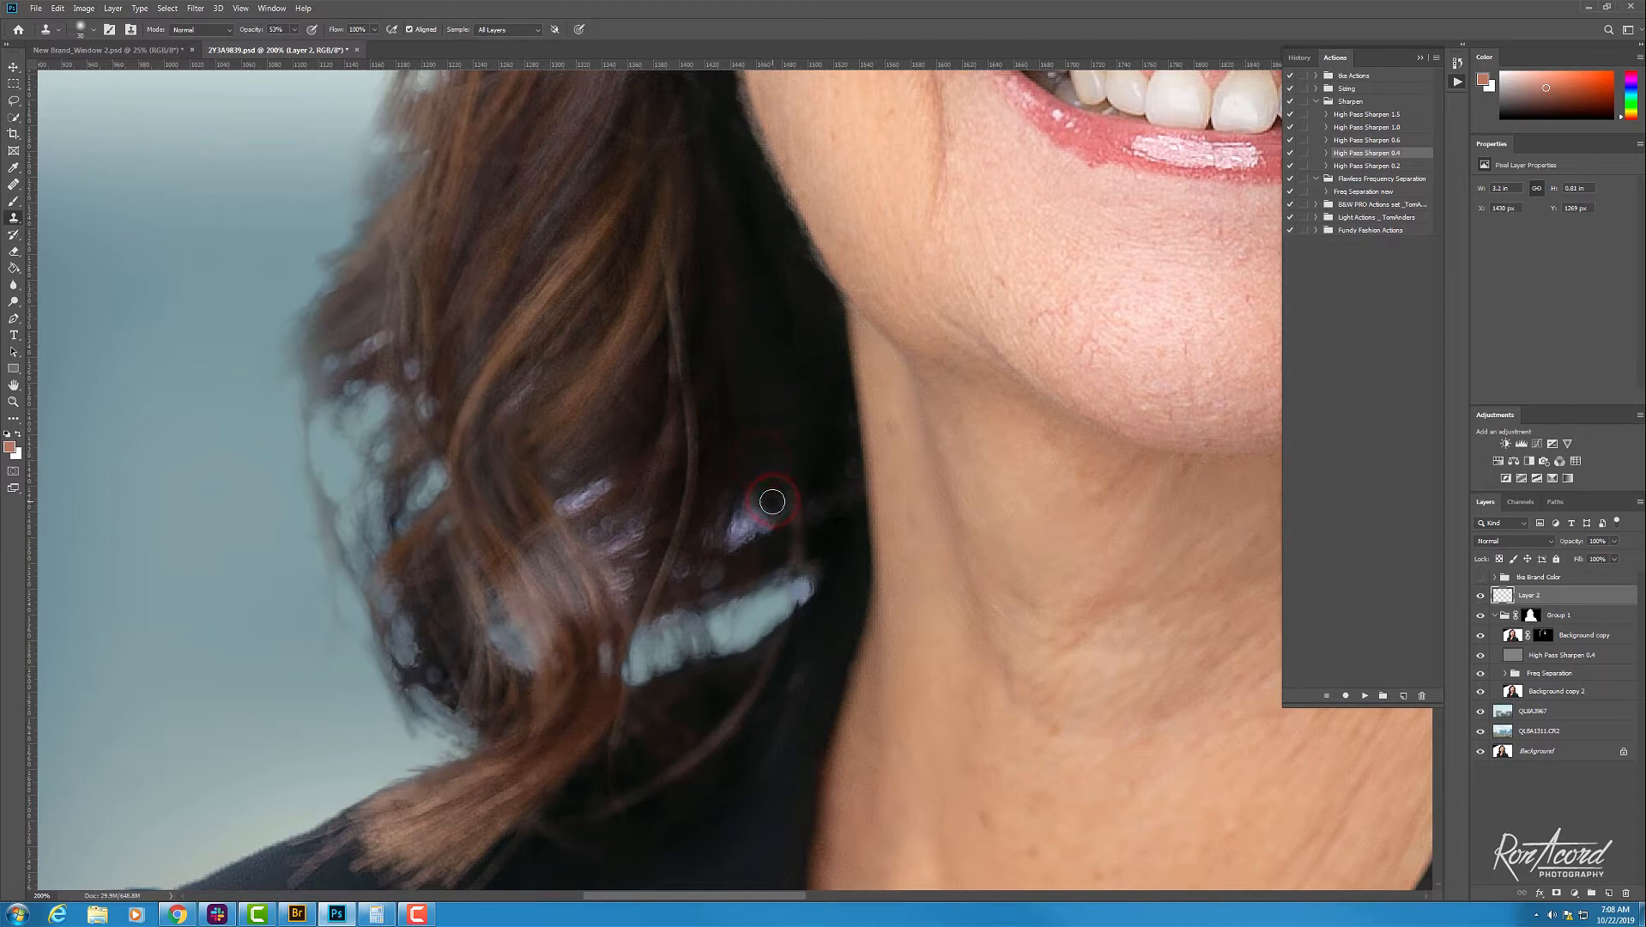
Step: Clone dark hair over the purplish-blue patch and the small spots just above the teal gap in the left-side curls
click(750, 530)
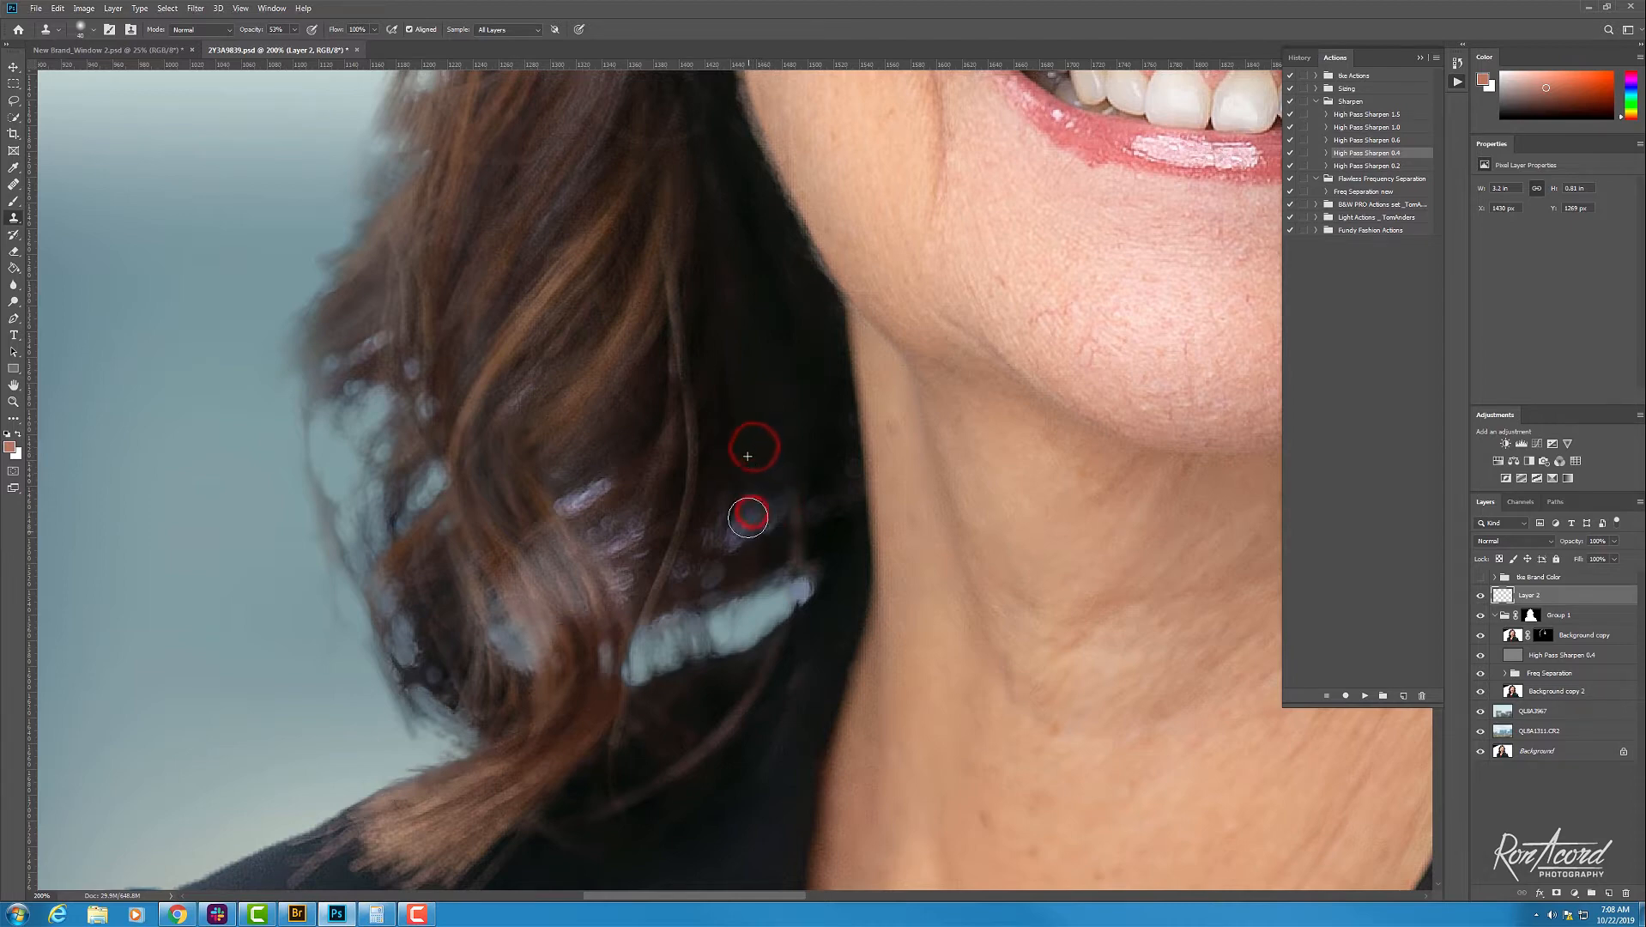
click(747, 533)
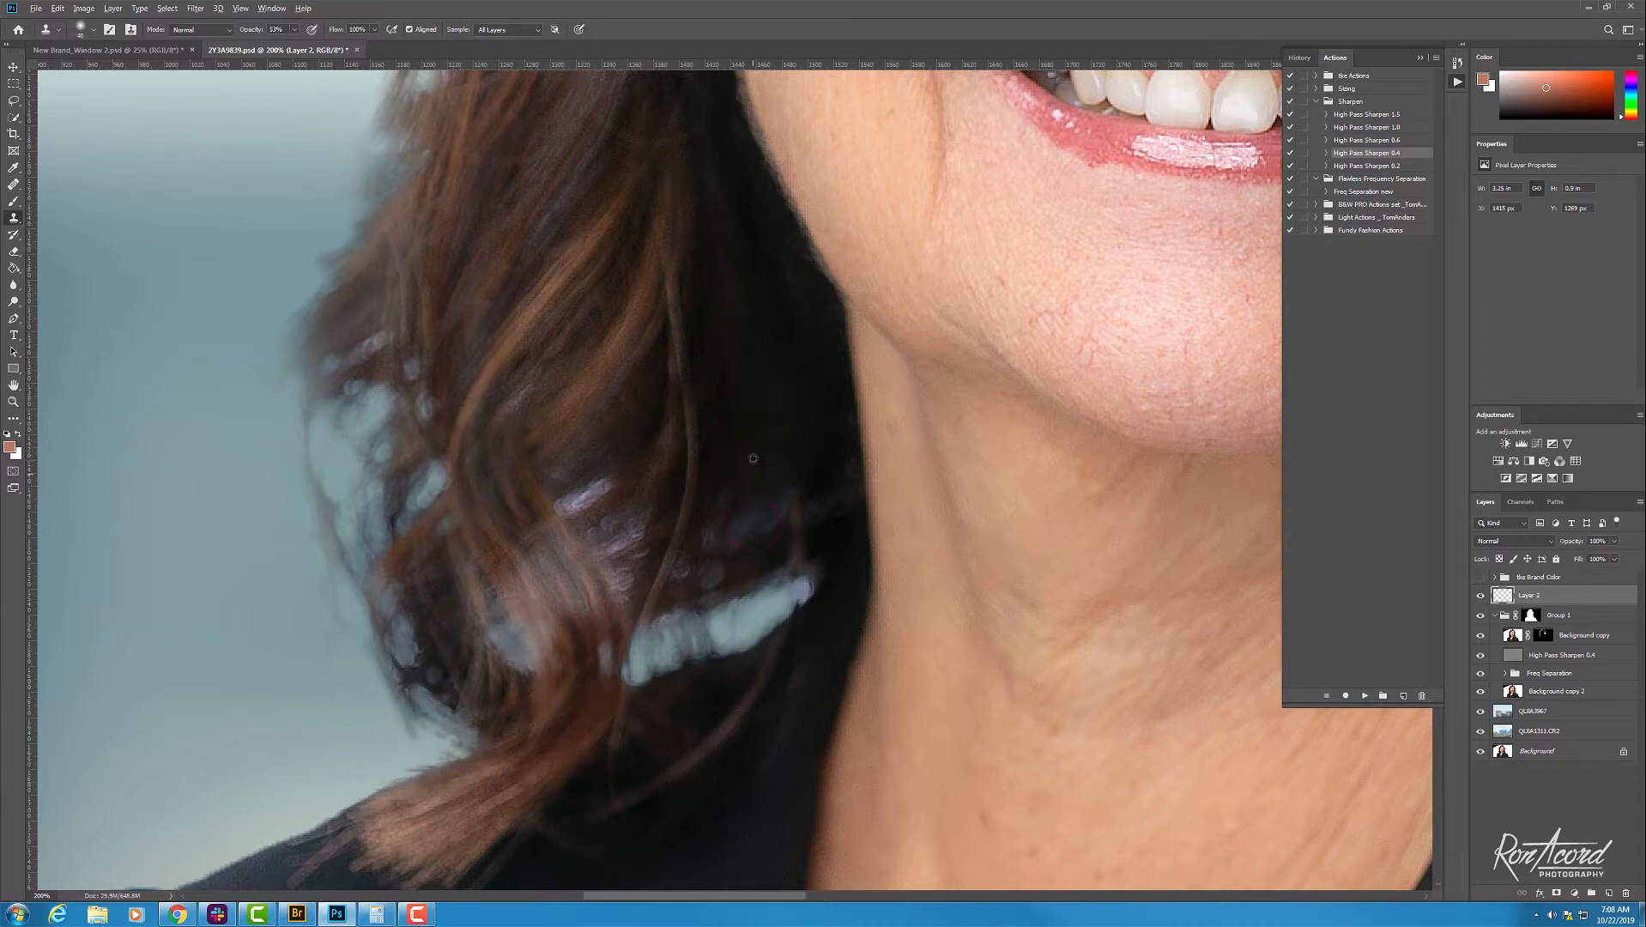
click(772, 512)
click(734, 549)
click(772, 513)
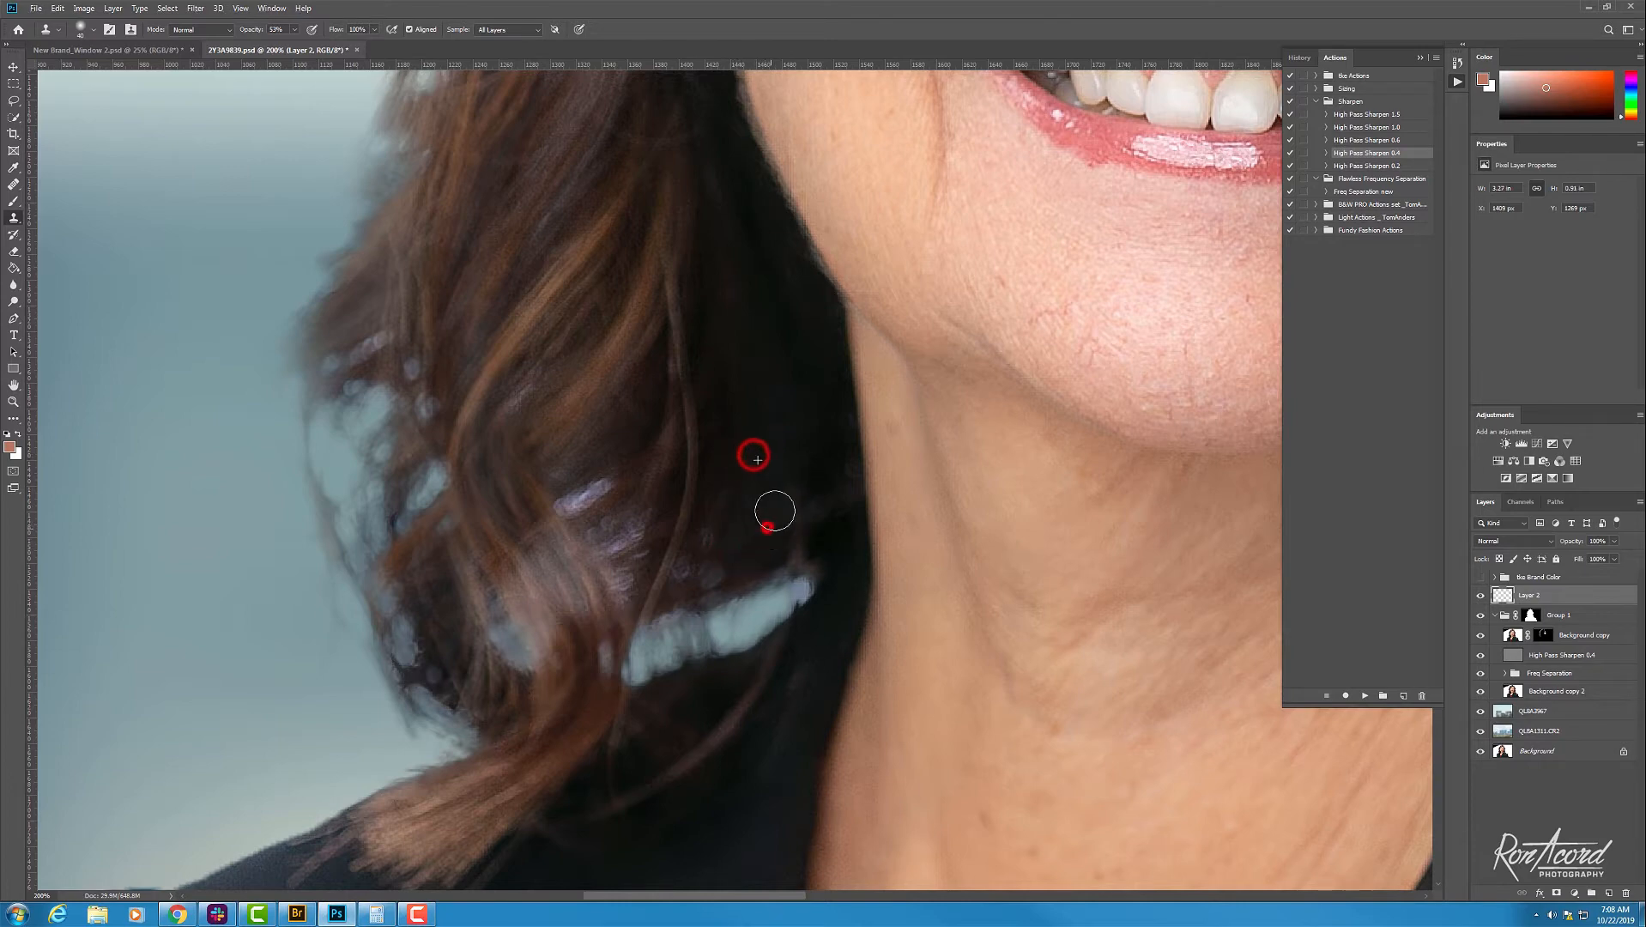
alt+click(763, 473)
click(701, 575)
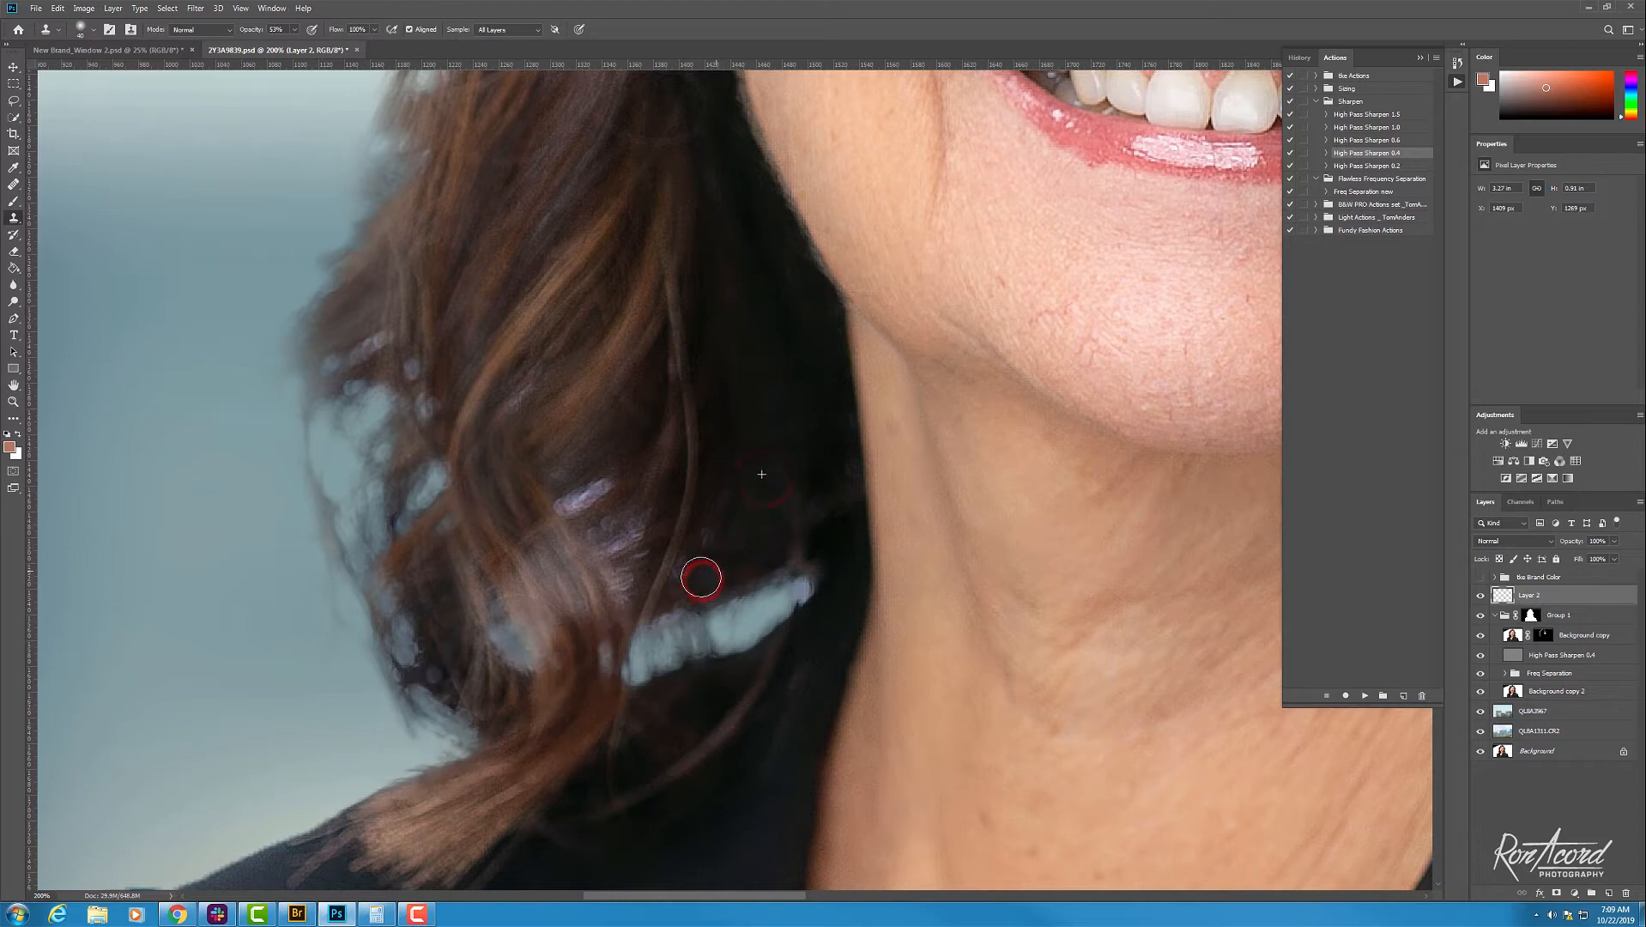
click(836, 533)
click(815, 566)
Step: Clone nearby brown hair over the bright bluish streak in the middle of the left-side curls
scroll(848, 558, down, 4)
scroll(851, 554, up, 2)
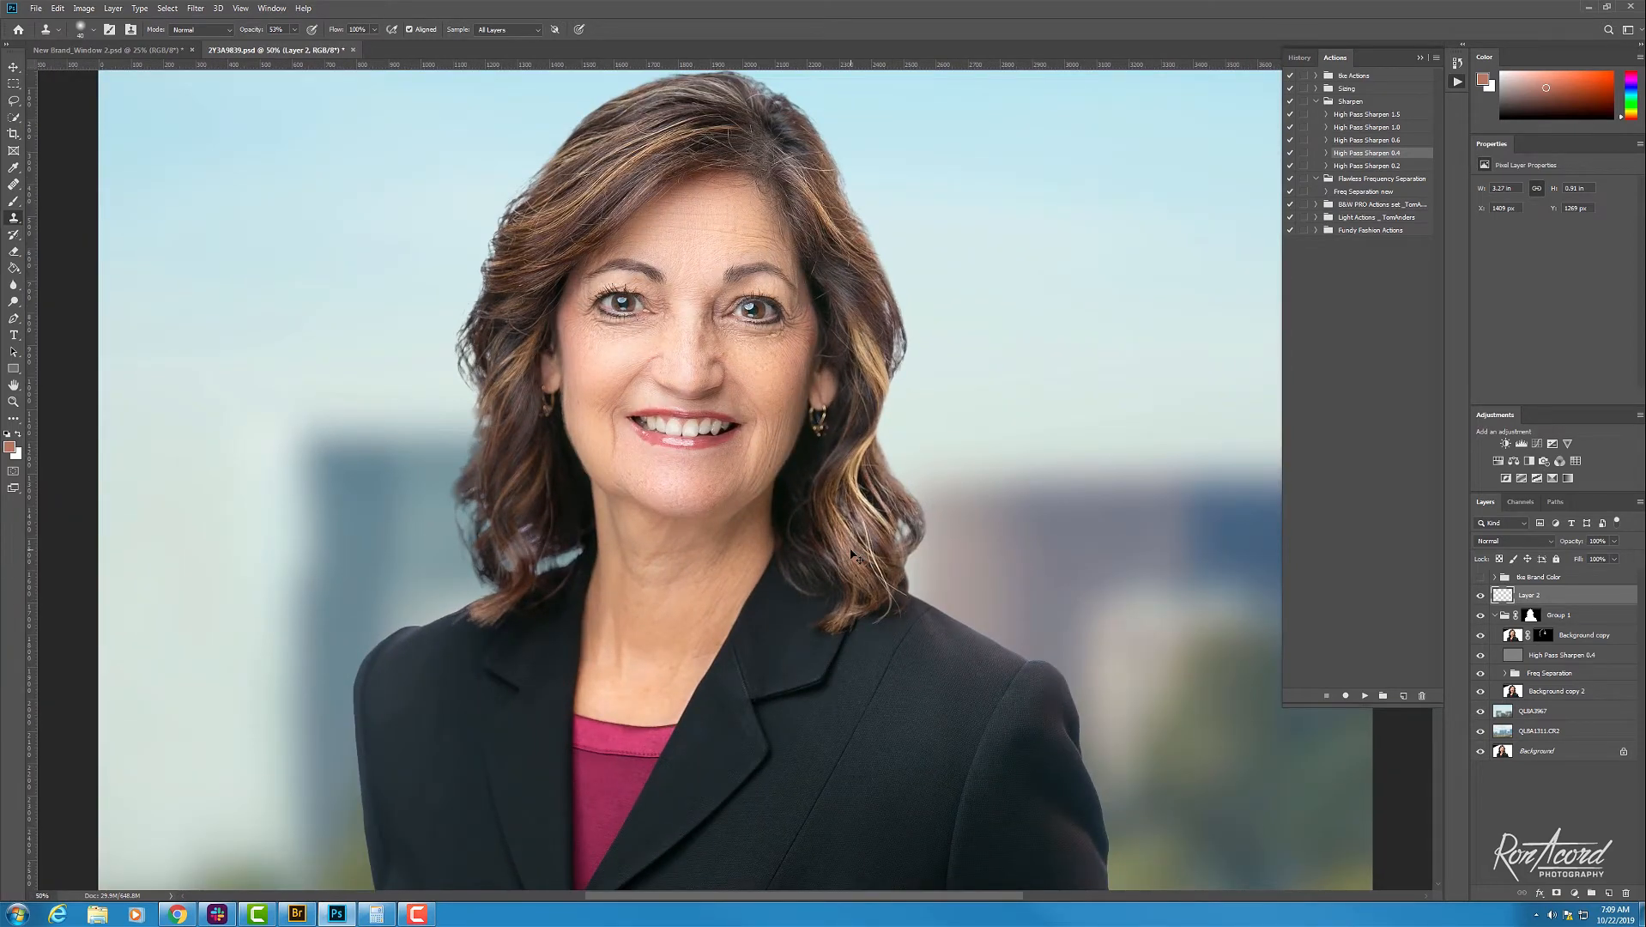
scroll(730, 490, up, 2)
drag(392, 686, 839, 697)
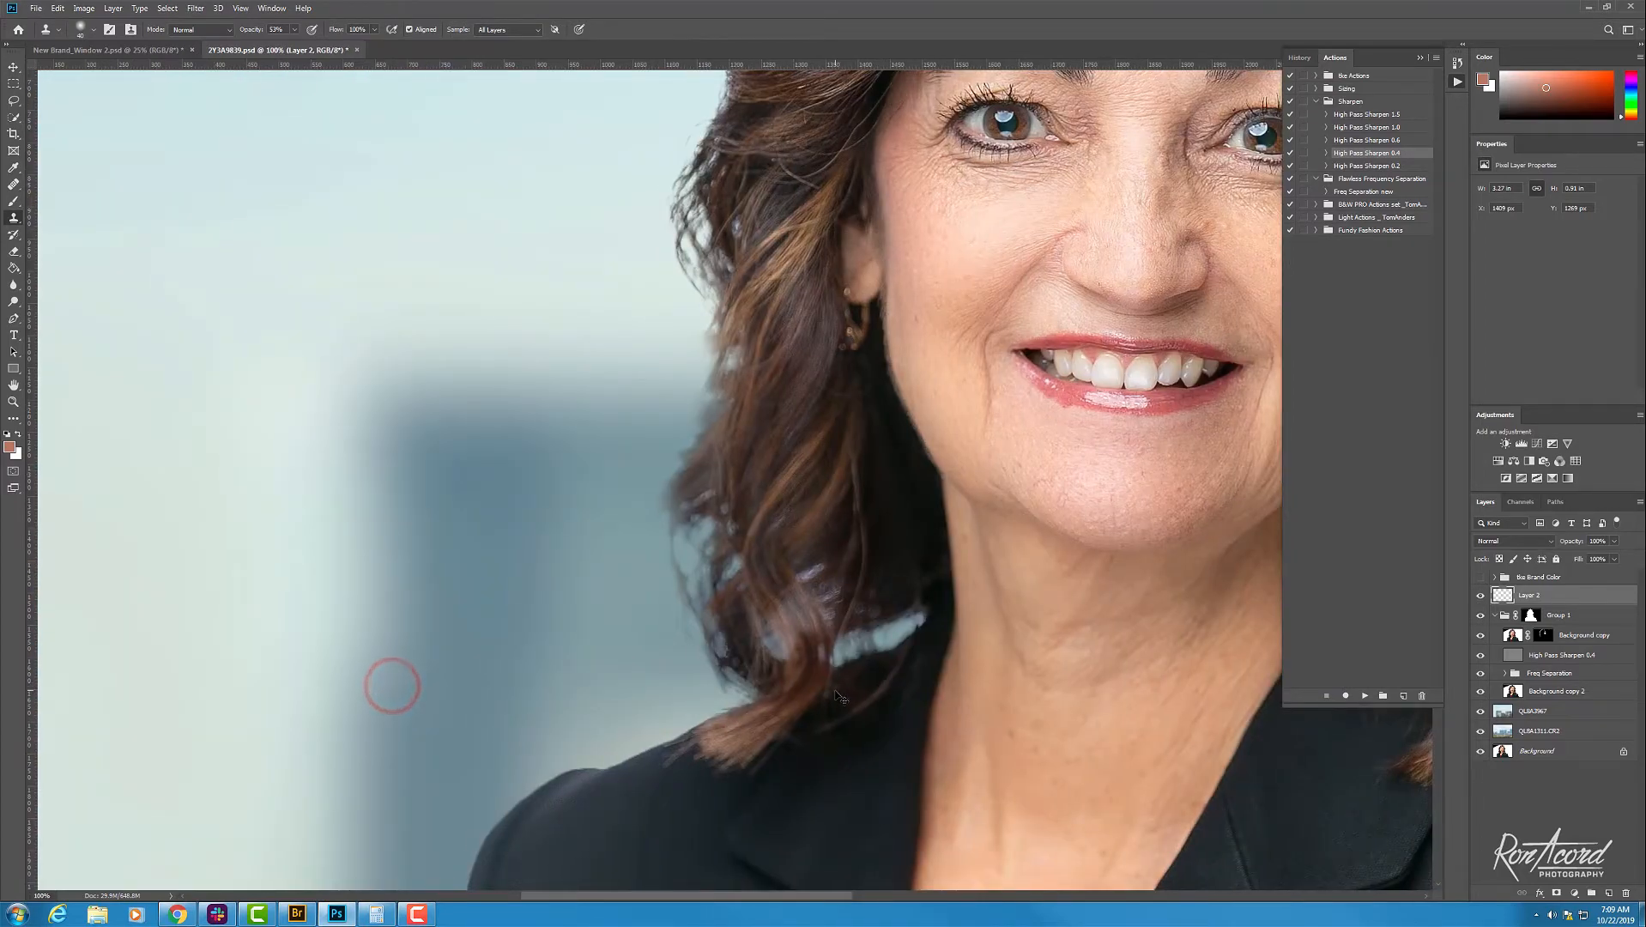
key(ctrl+plus)
alt+click(914, 648)
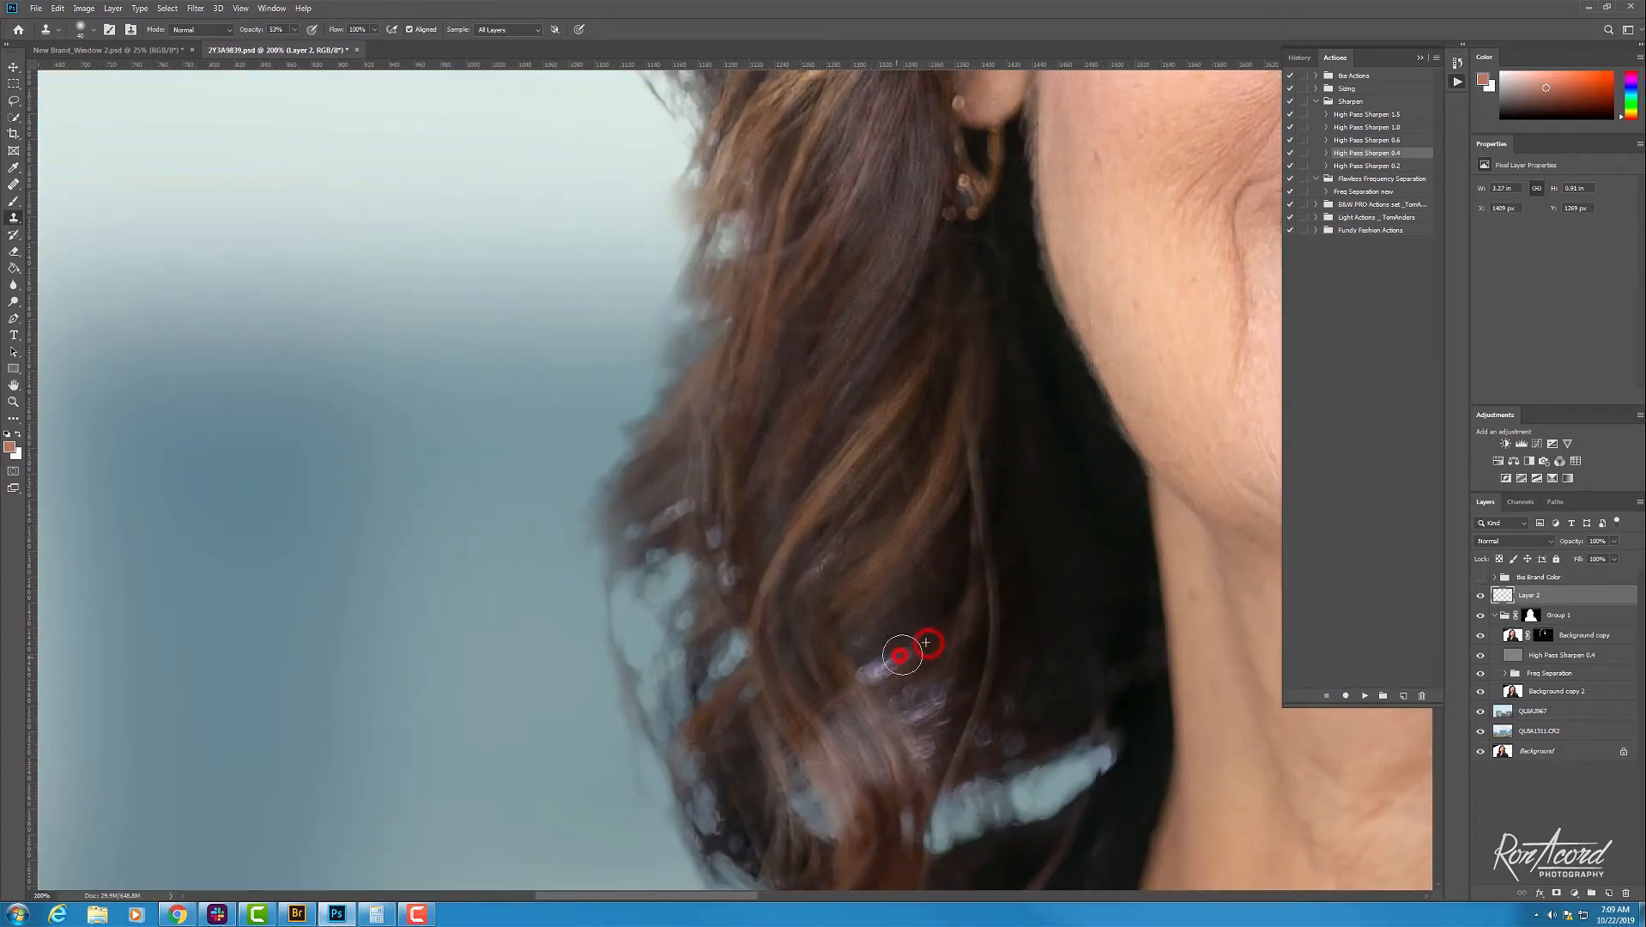
click(883, 668)
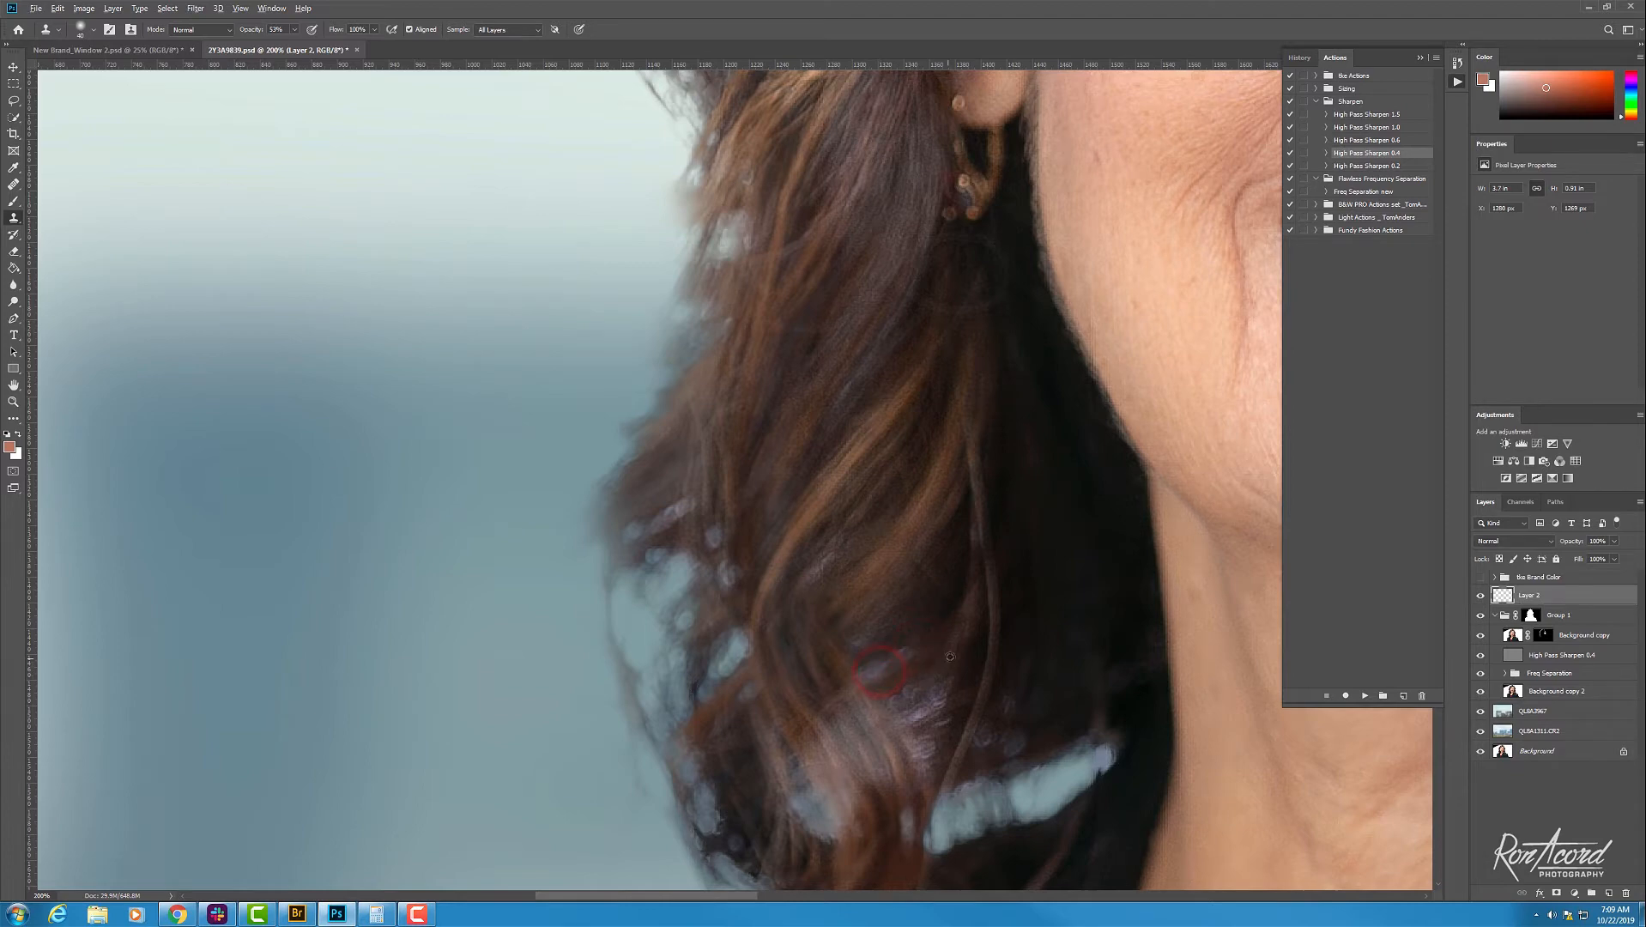
Step: Clone dark strands over the grayish-blue highlights between the middle curl and the teal gap
alt+click(944, 661)
drag(945, 687, 897, 704)
click(926, 723)
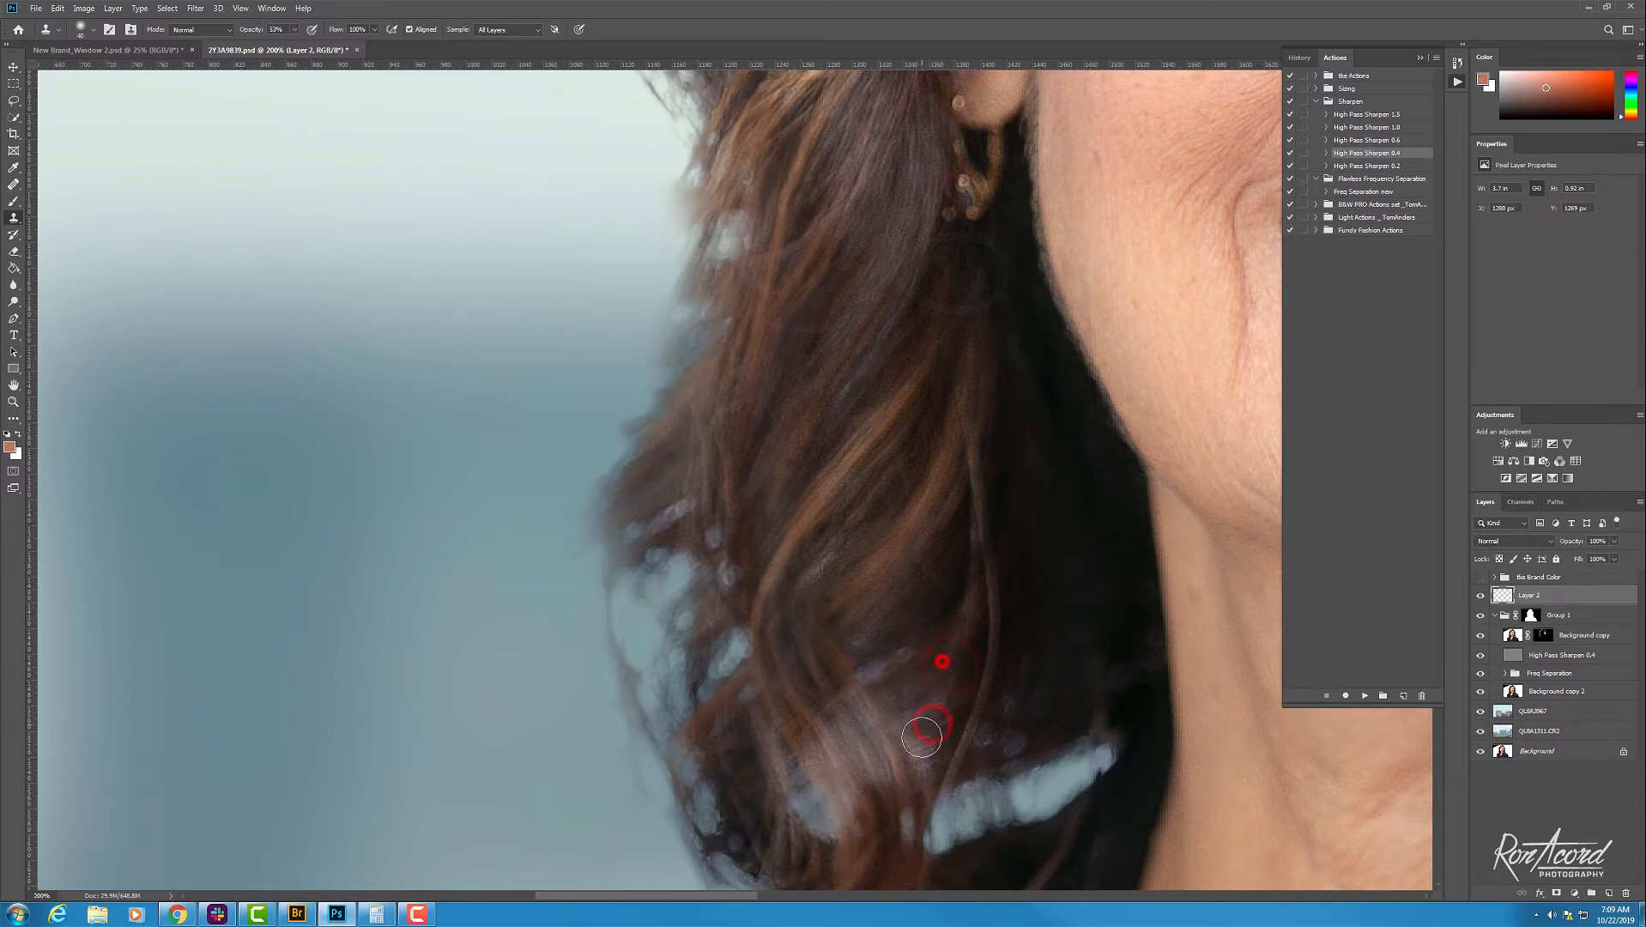
click(922, 746)
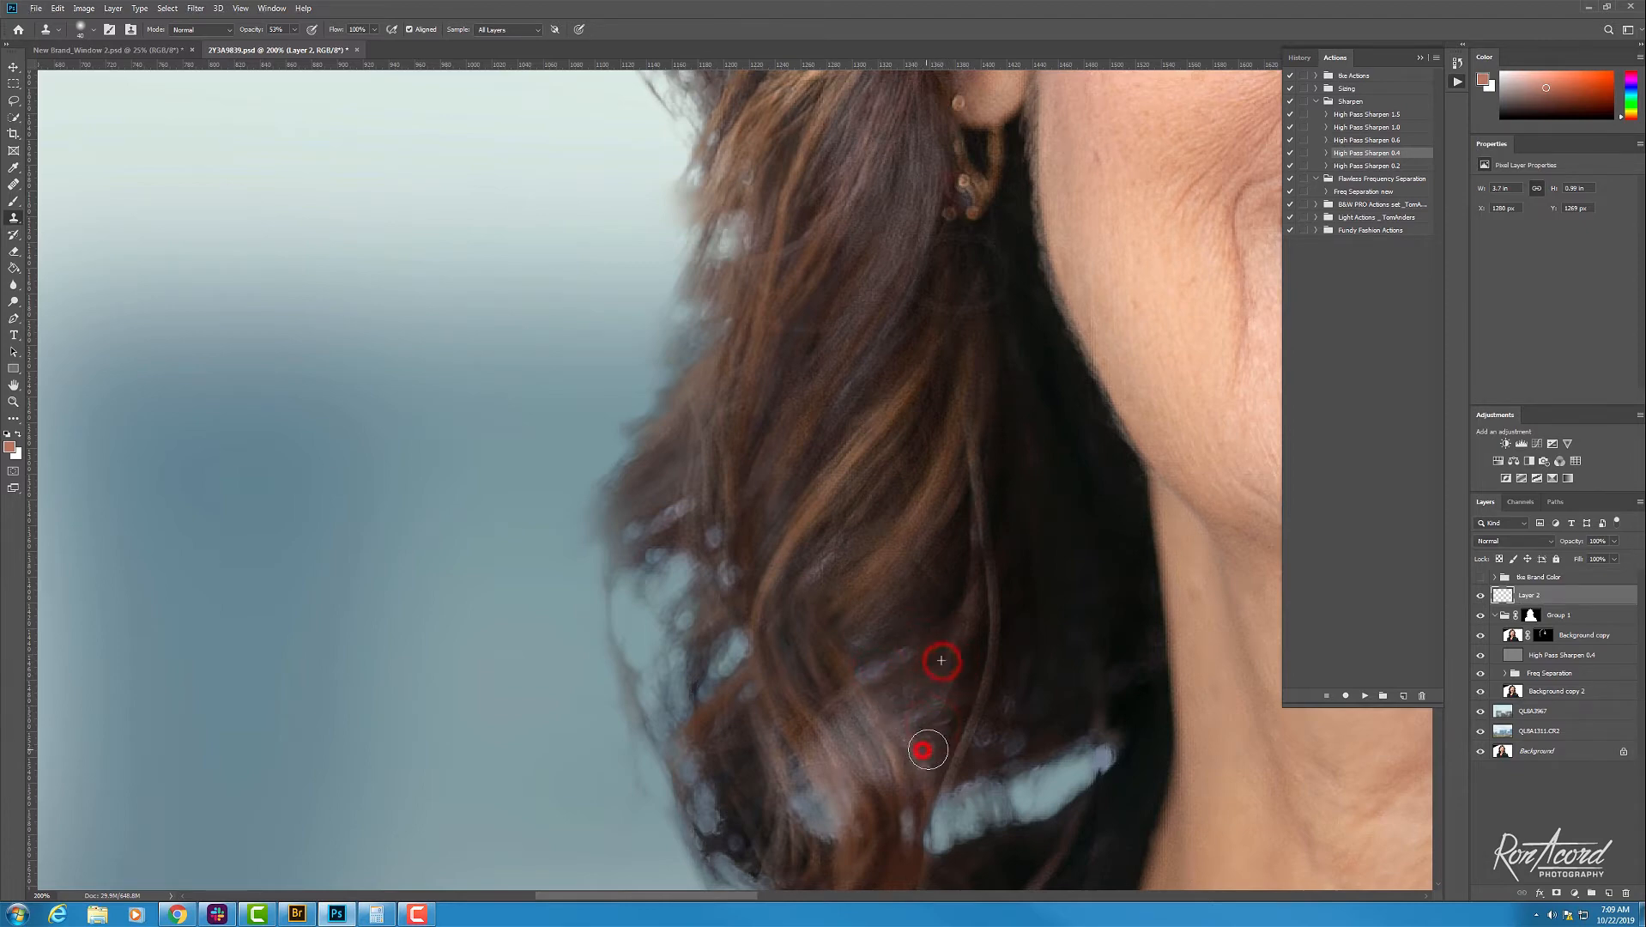
alt+click(932, 618)
click(880, 671)
click(946, 798)
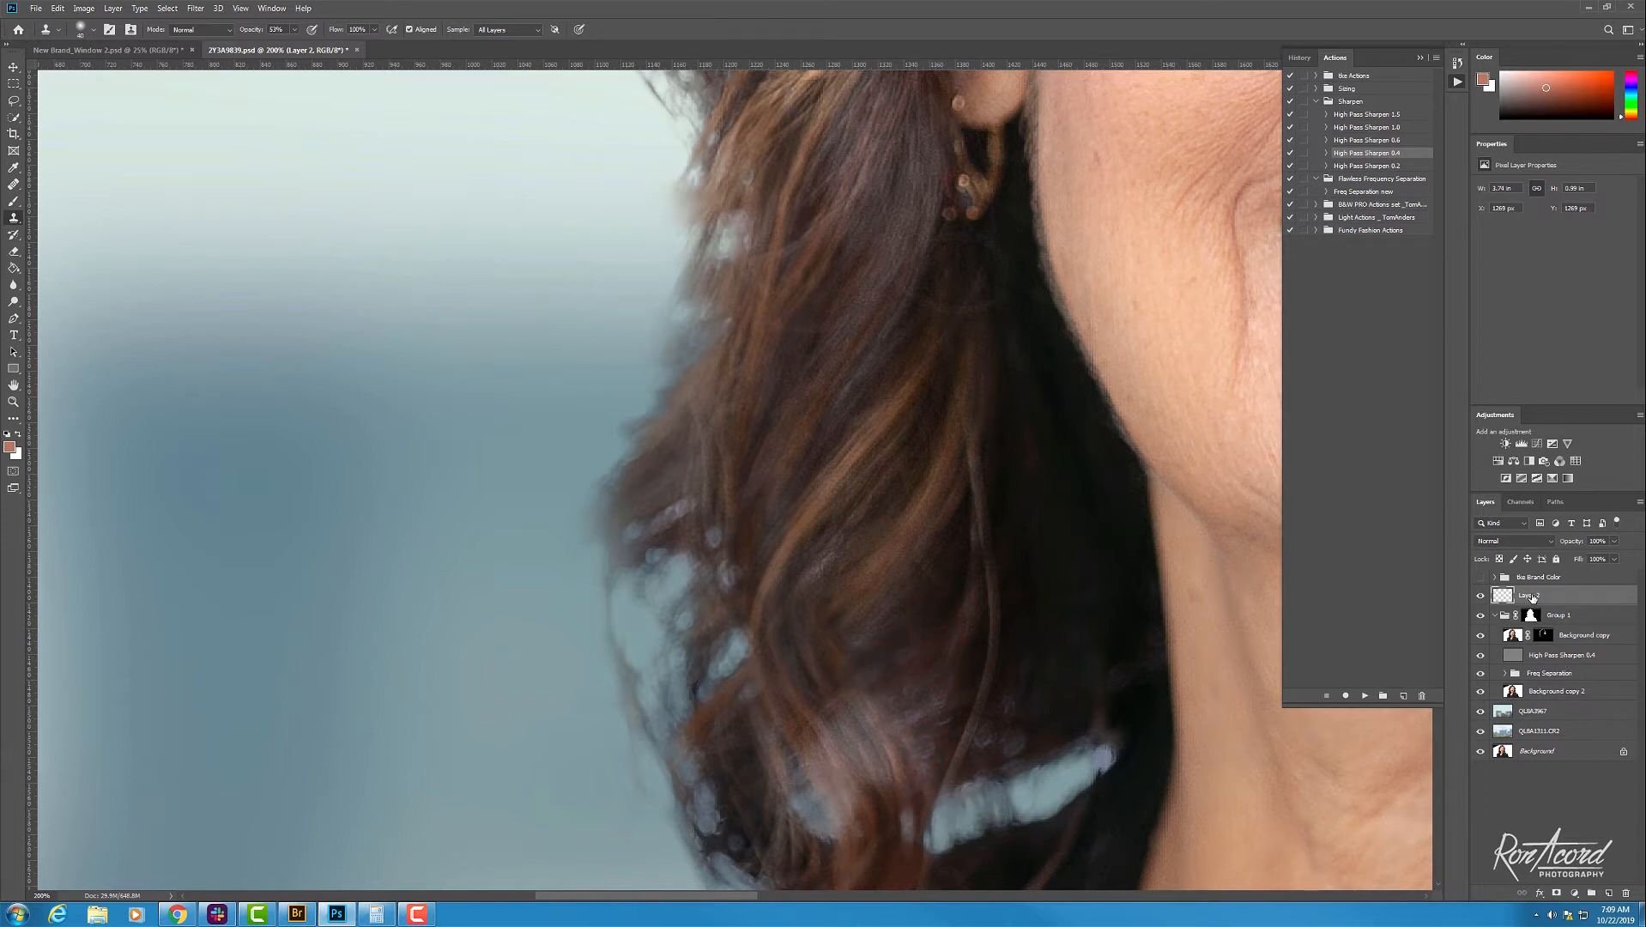
Step: Inspect the whole portrait and close-up areas to check how the retouched hair blends with the background
key(ctrl+minus)
key(ctrl+minus)
key(ctrl+minus)
key(ctrl+minus)
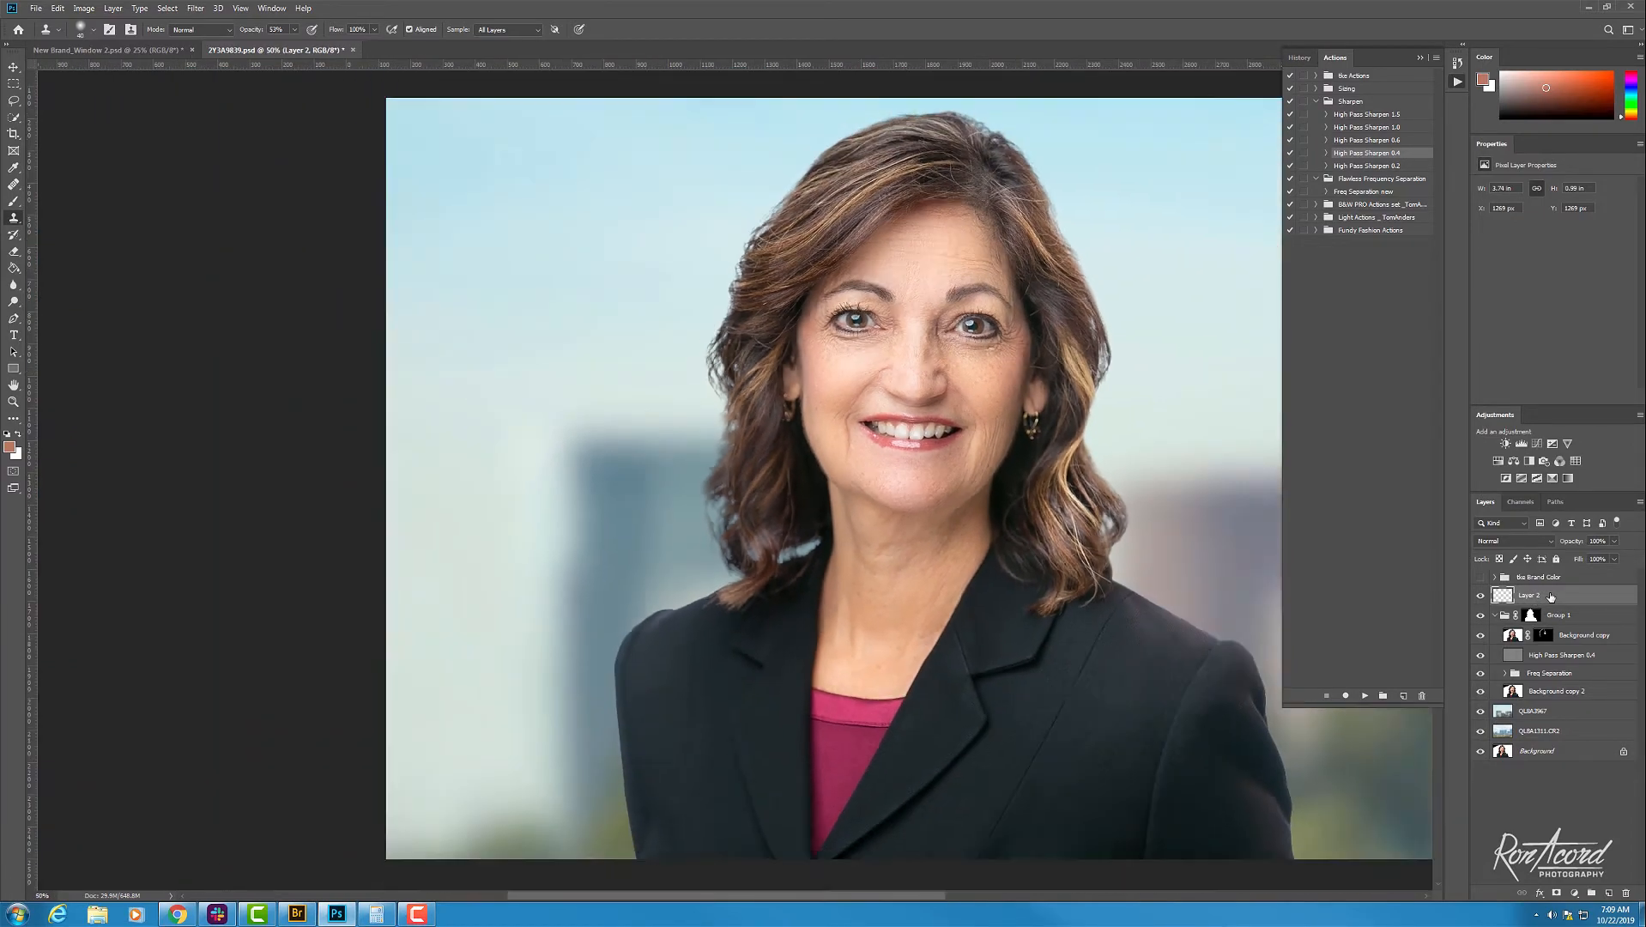
key(ctrl+plus)
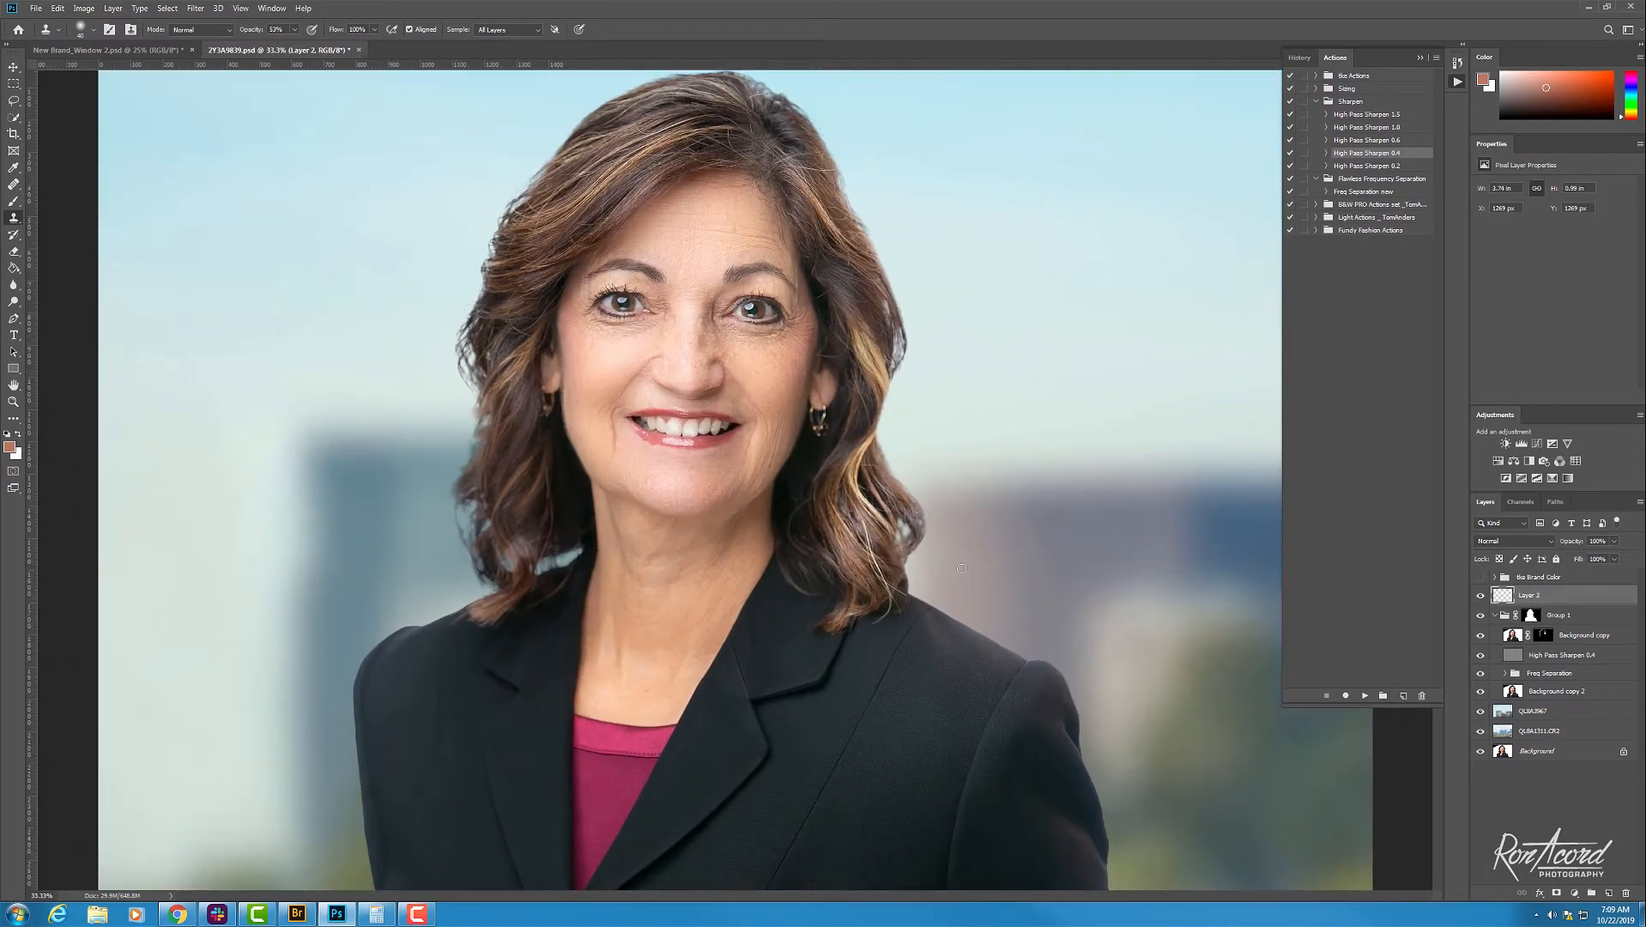
key(ctrl+minus)
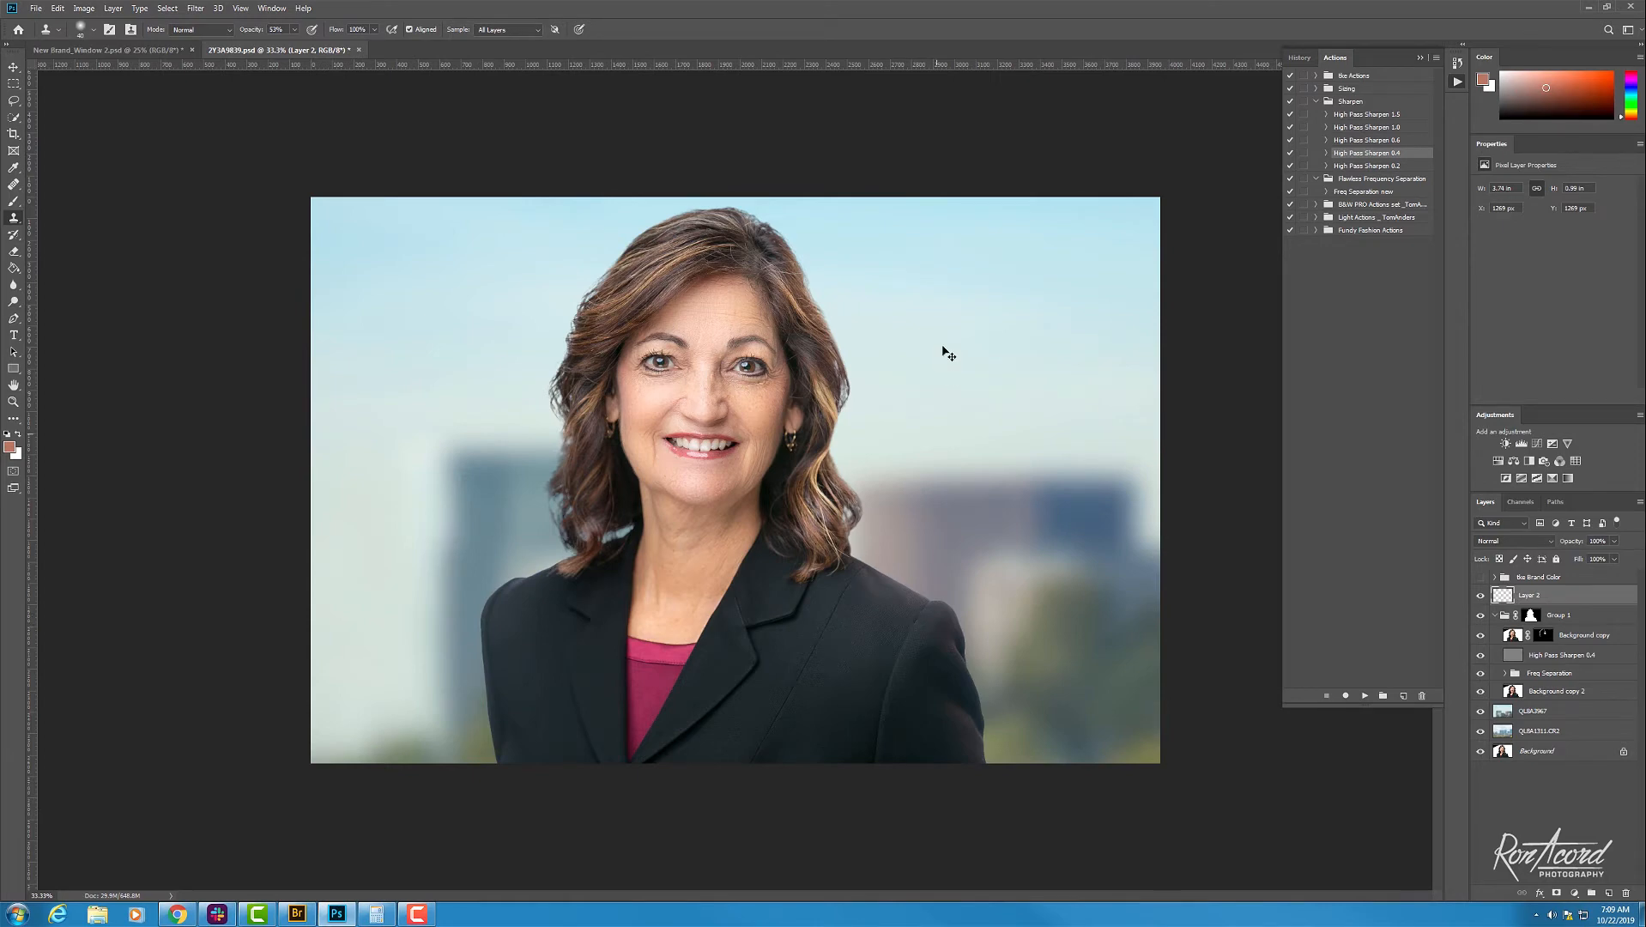
key(ctrl+plus)
key(ctrl+plus)
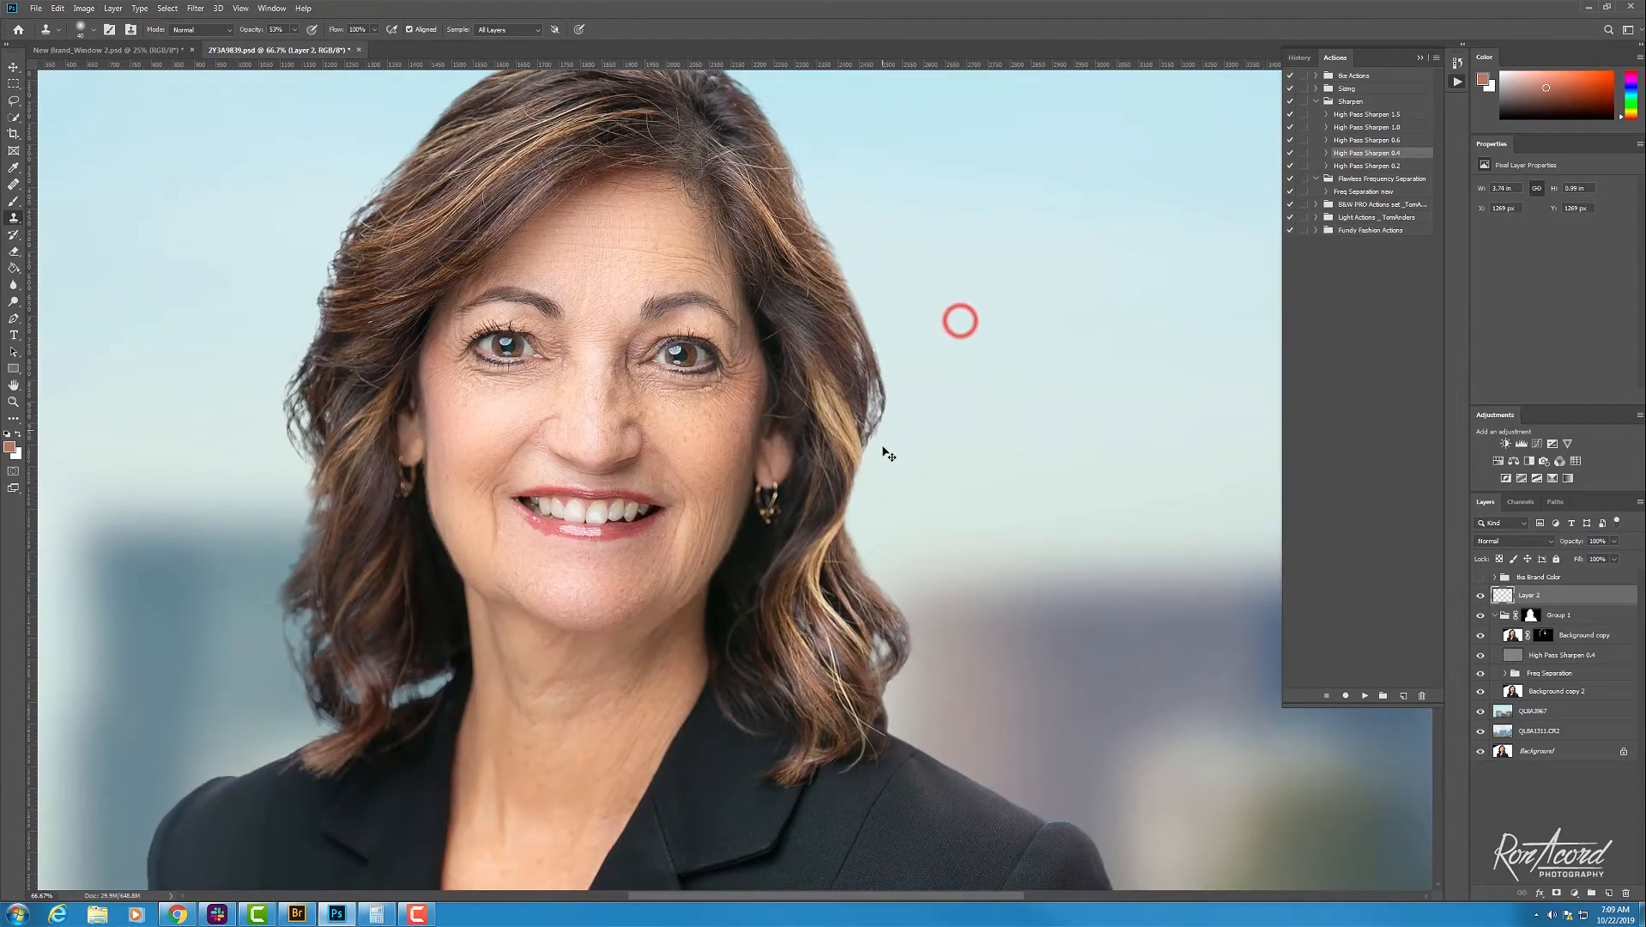
key(ctrl+plus)
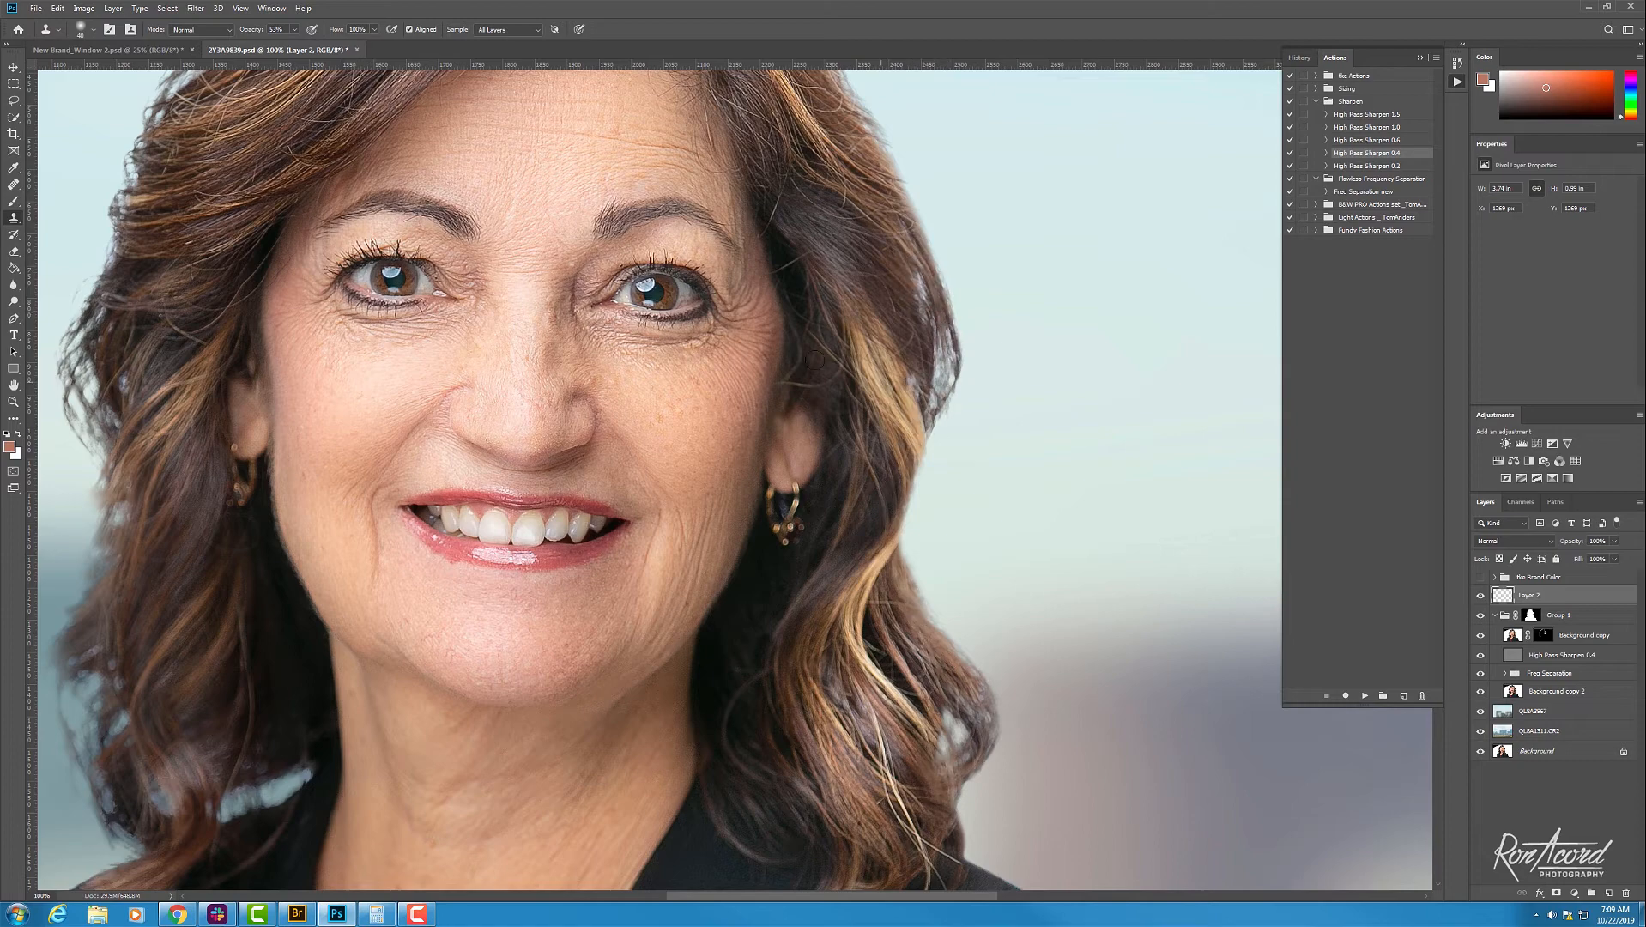
key(ctrl+minus)
key(ctrl+minus)
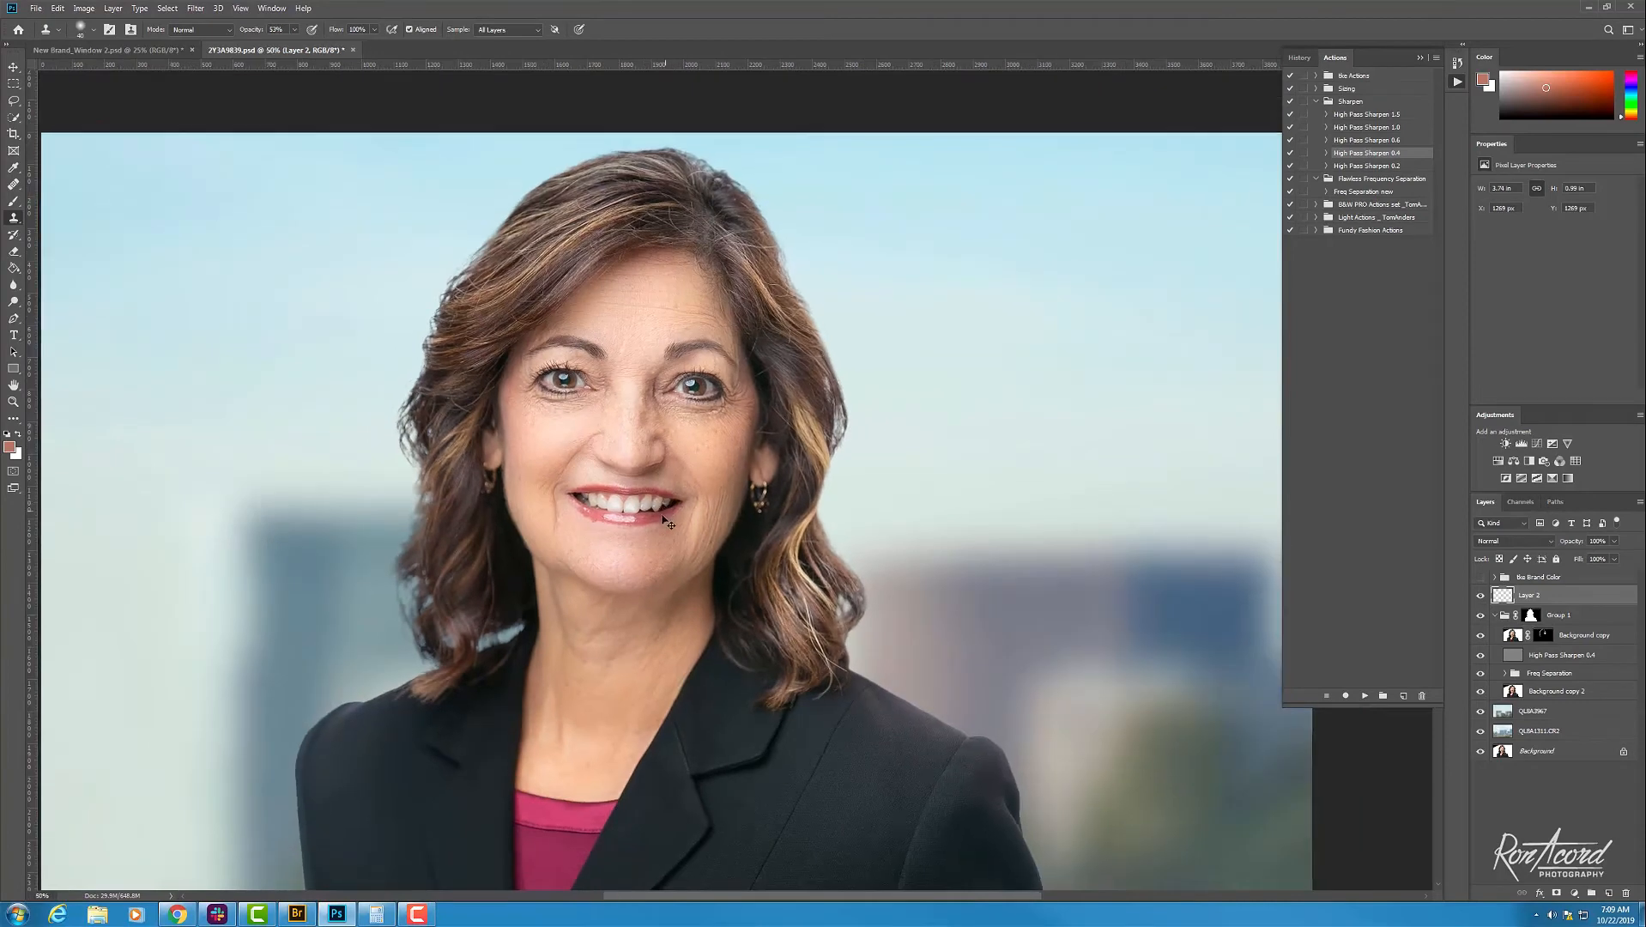
key(ctrl+plus)
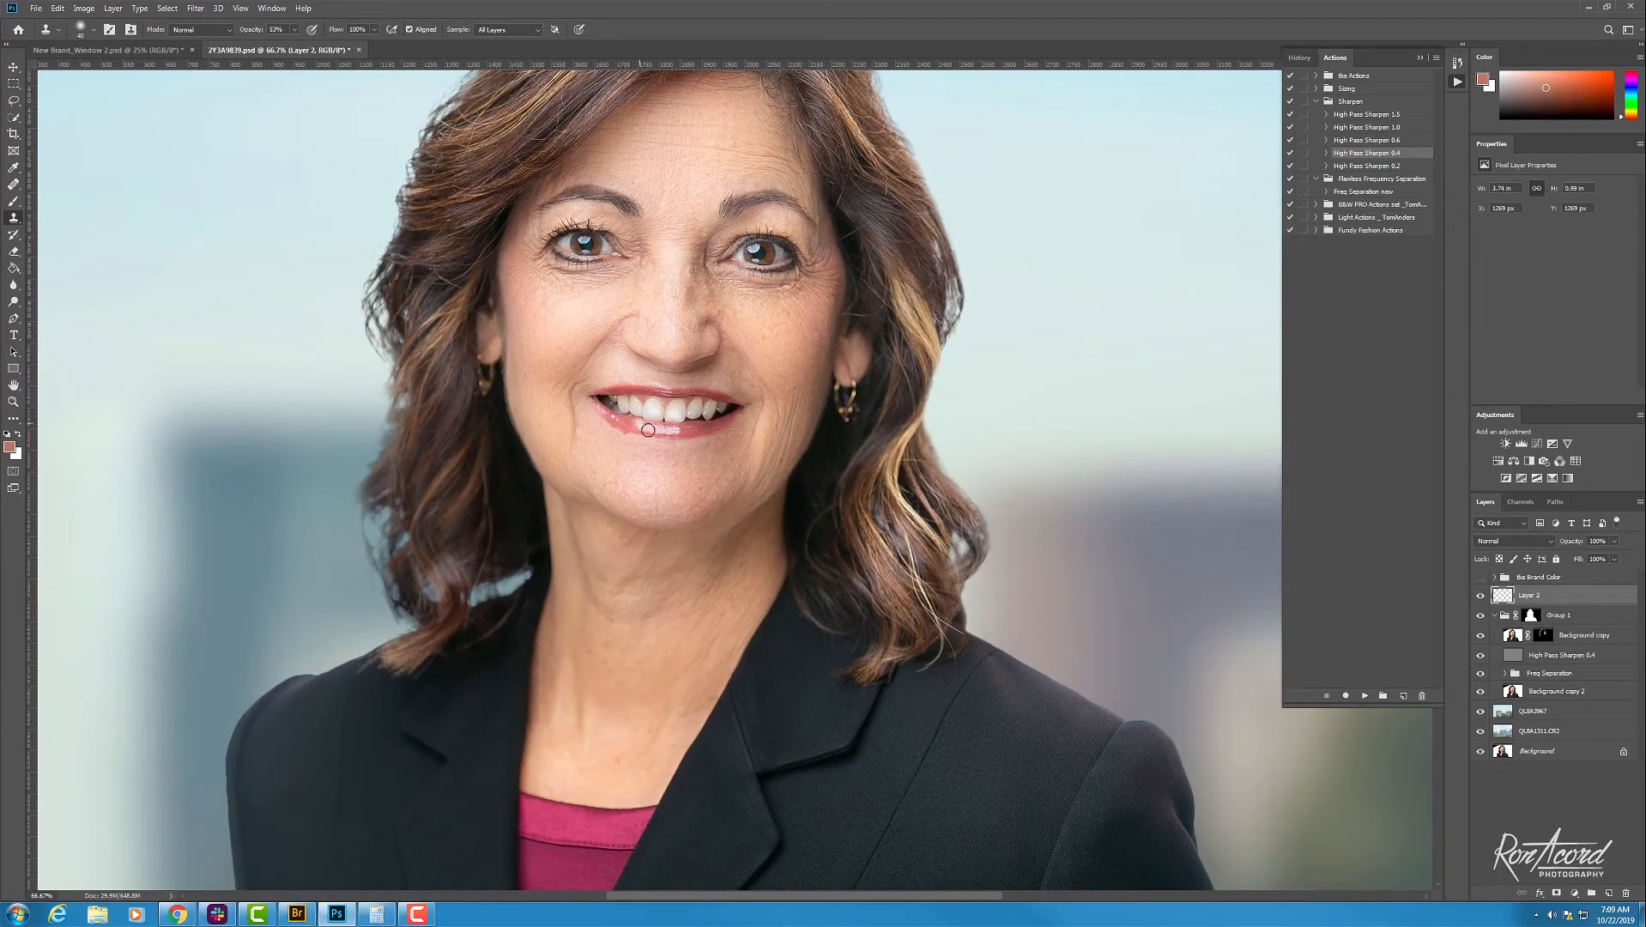
key(ctrl+minus)
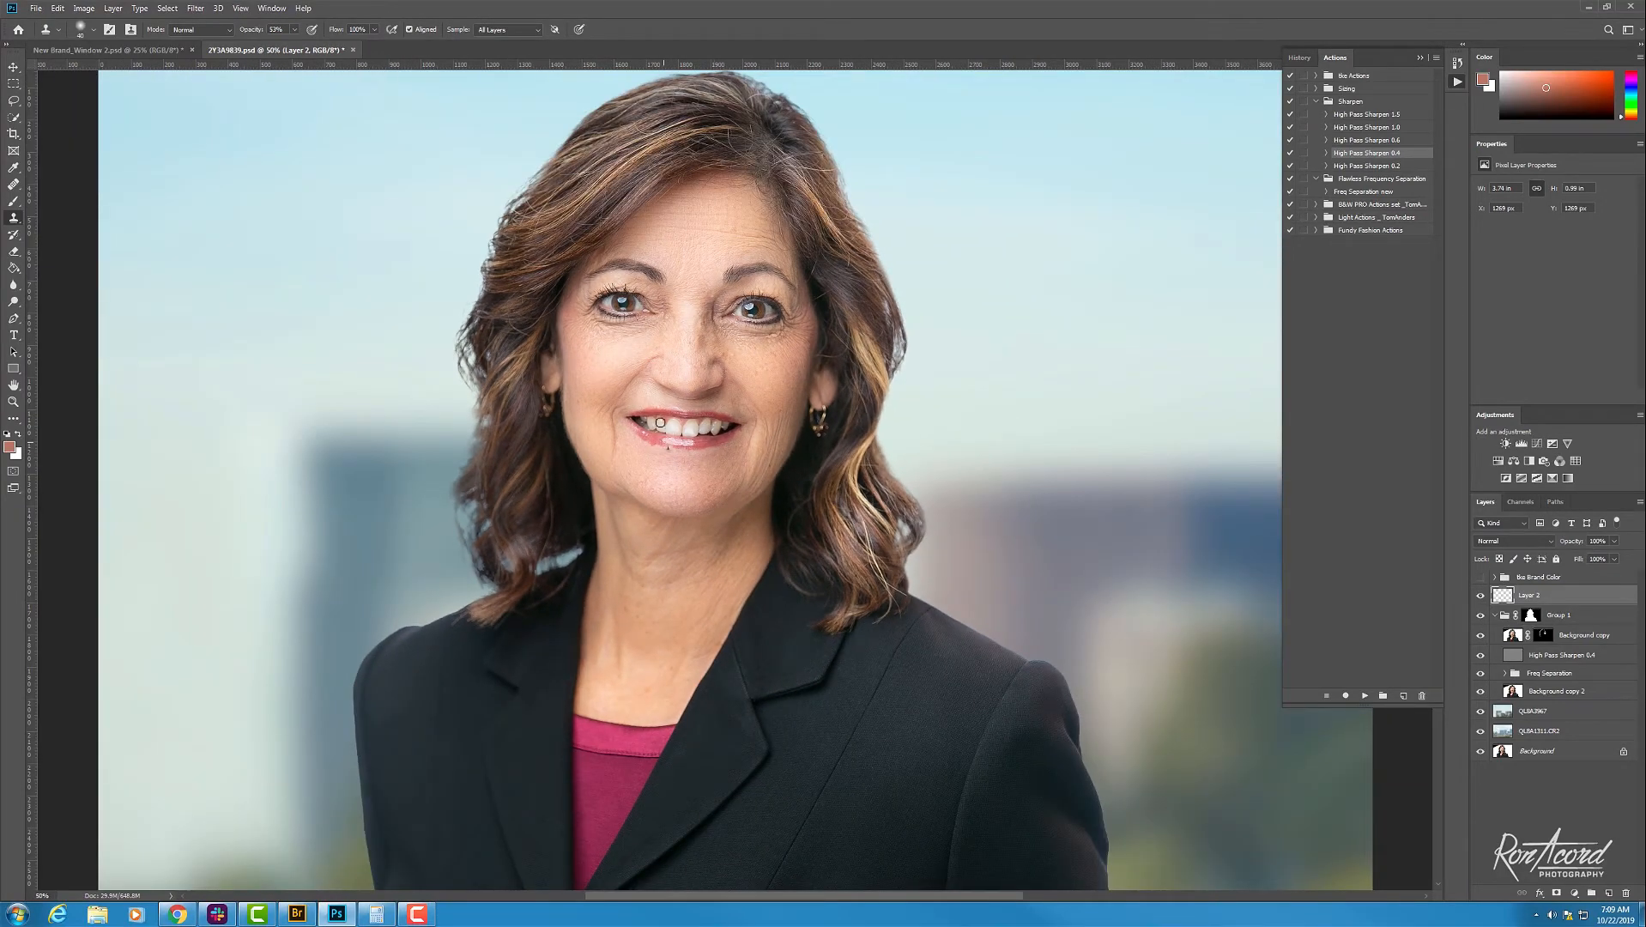
key(ctrl+minus)
key(ctrl+plus)
key(ctrl+minus)
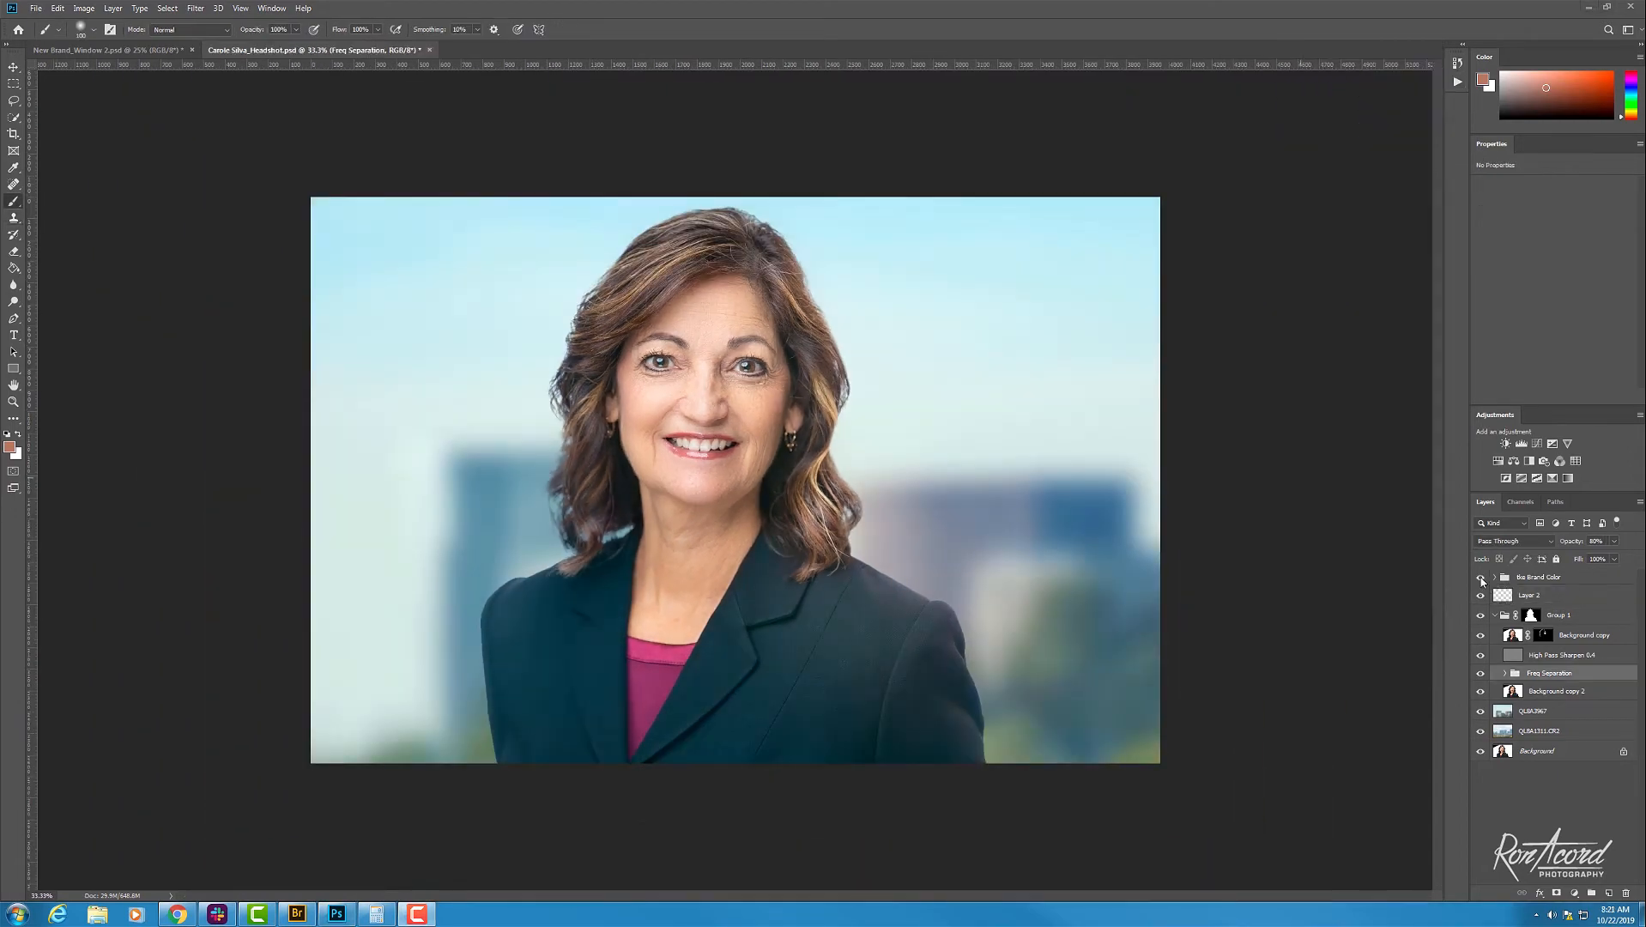
Step: Compare the portrait with and without the brand color group and look over the adjustment layers inside it
click(1480, 579)
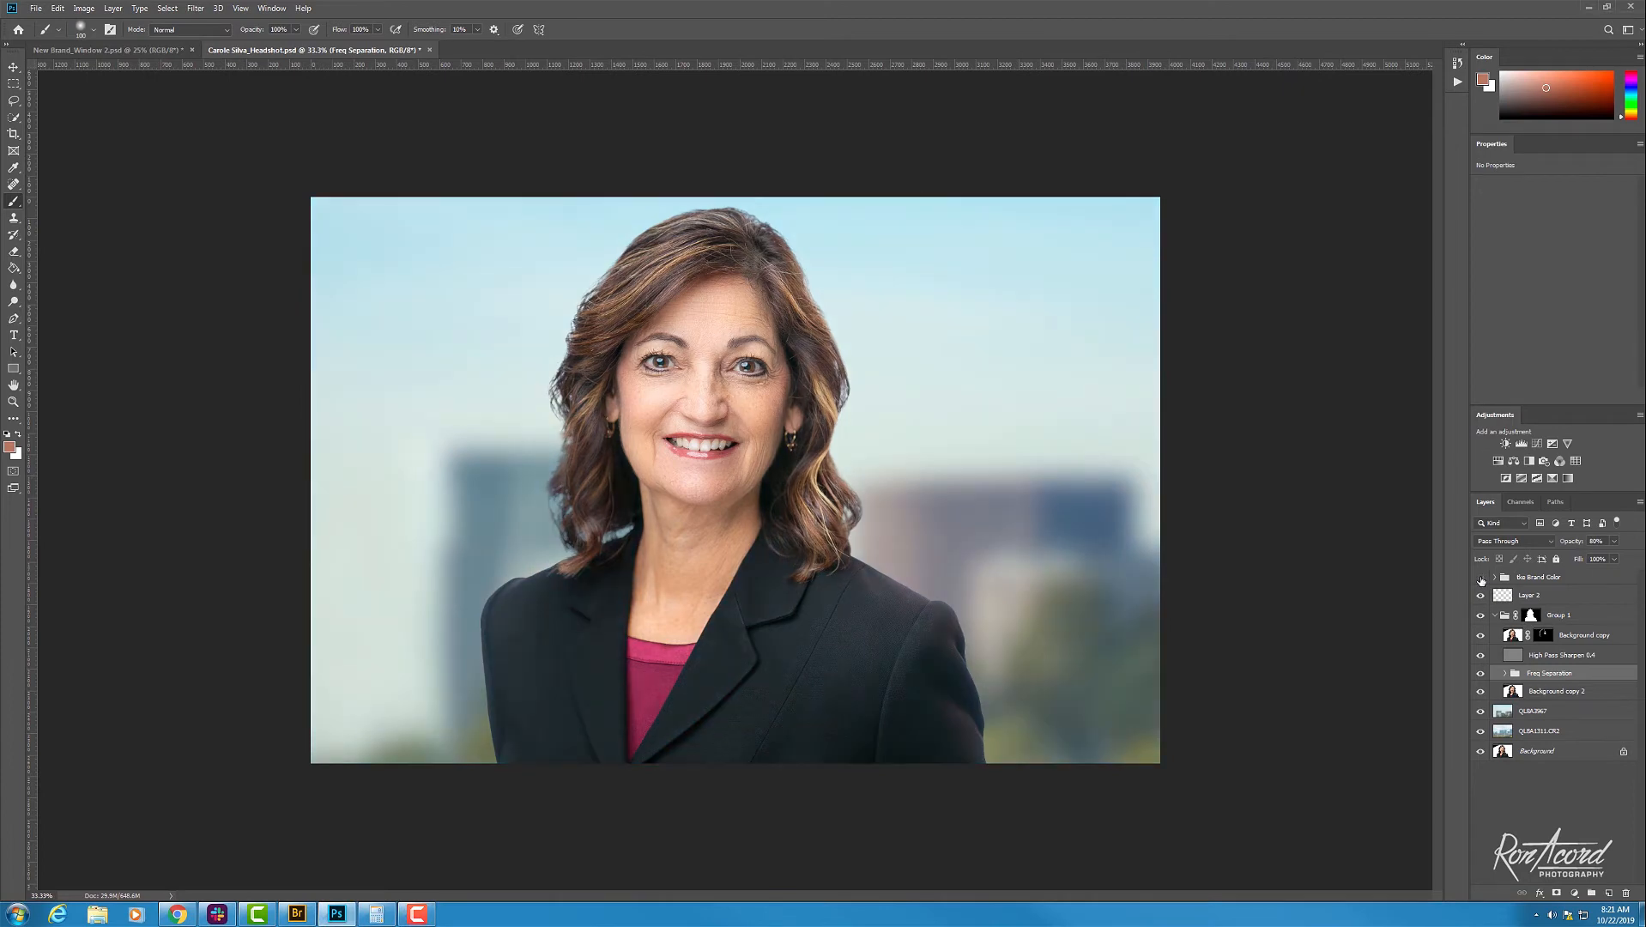
key(ctrl+0)
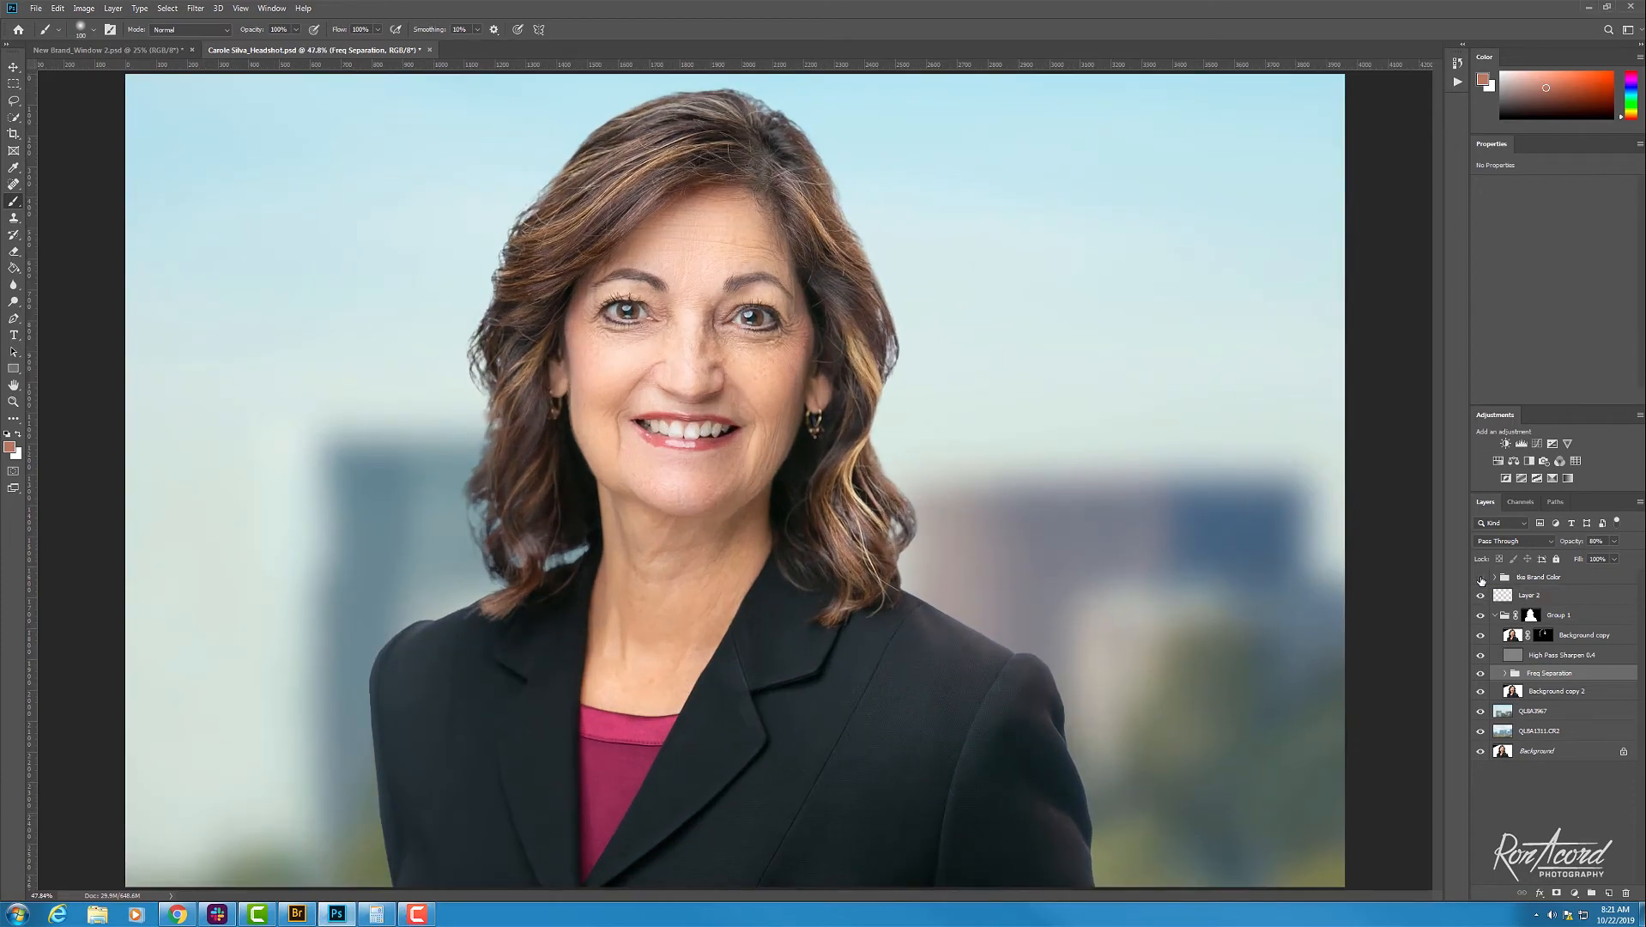
key(ctrl+minus)
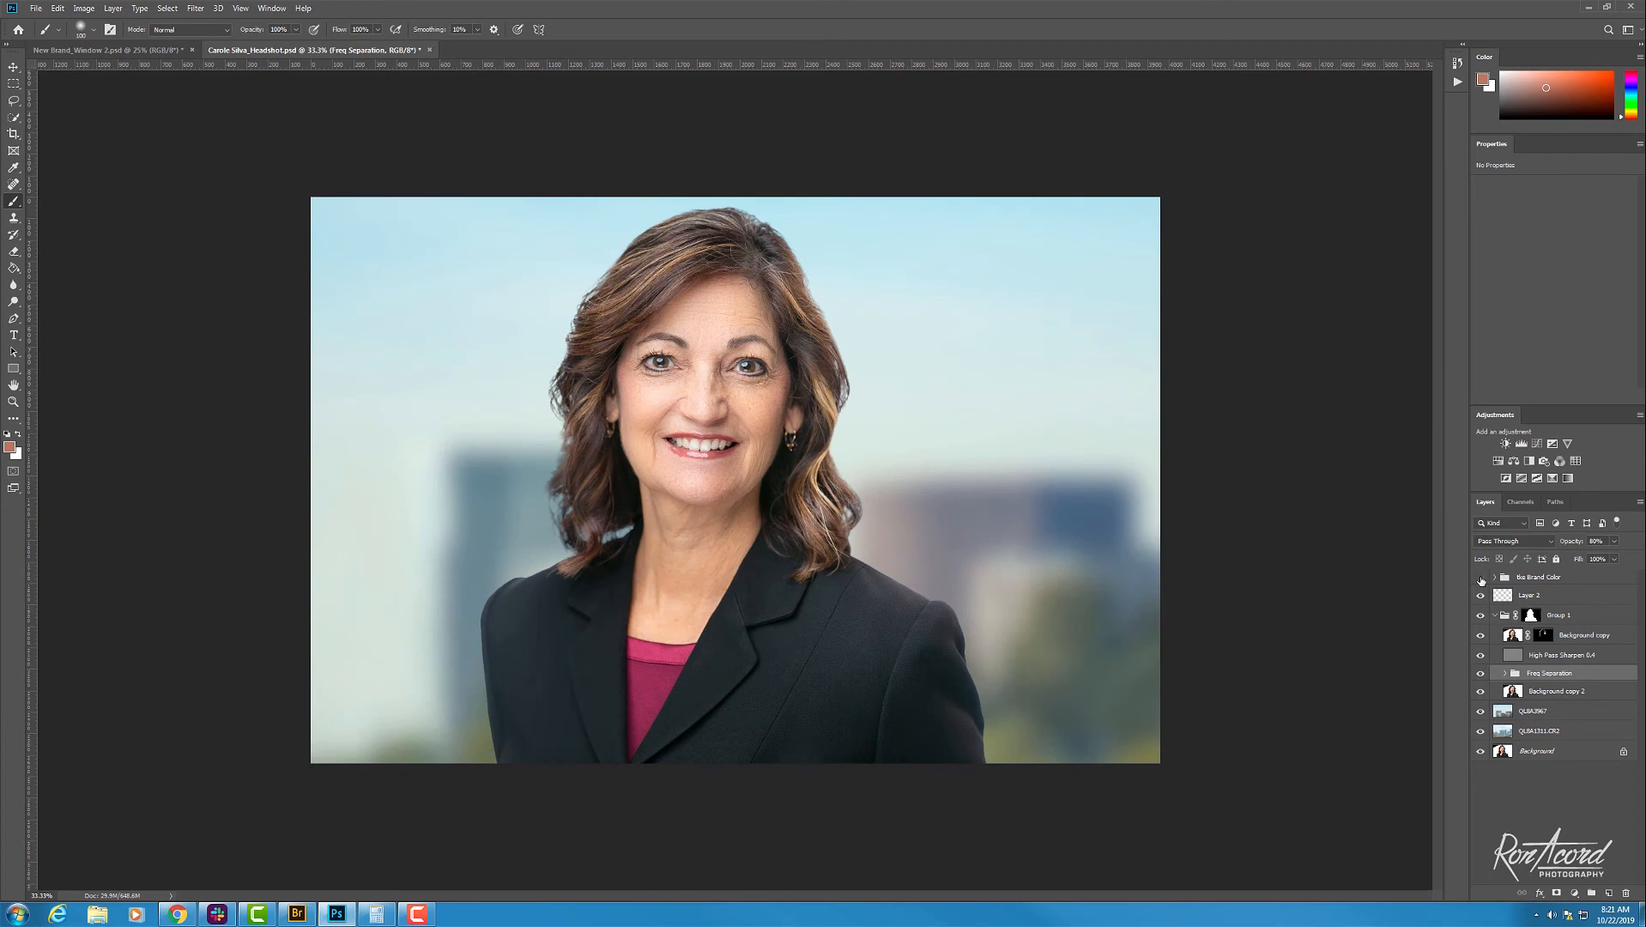
click(1480, 580)
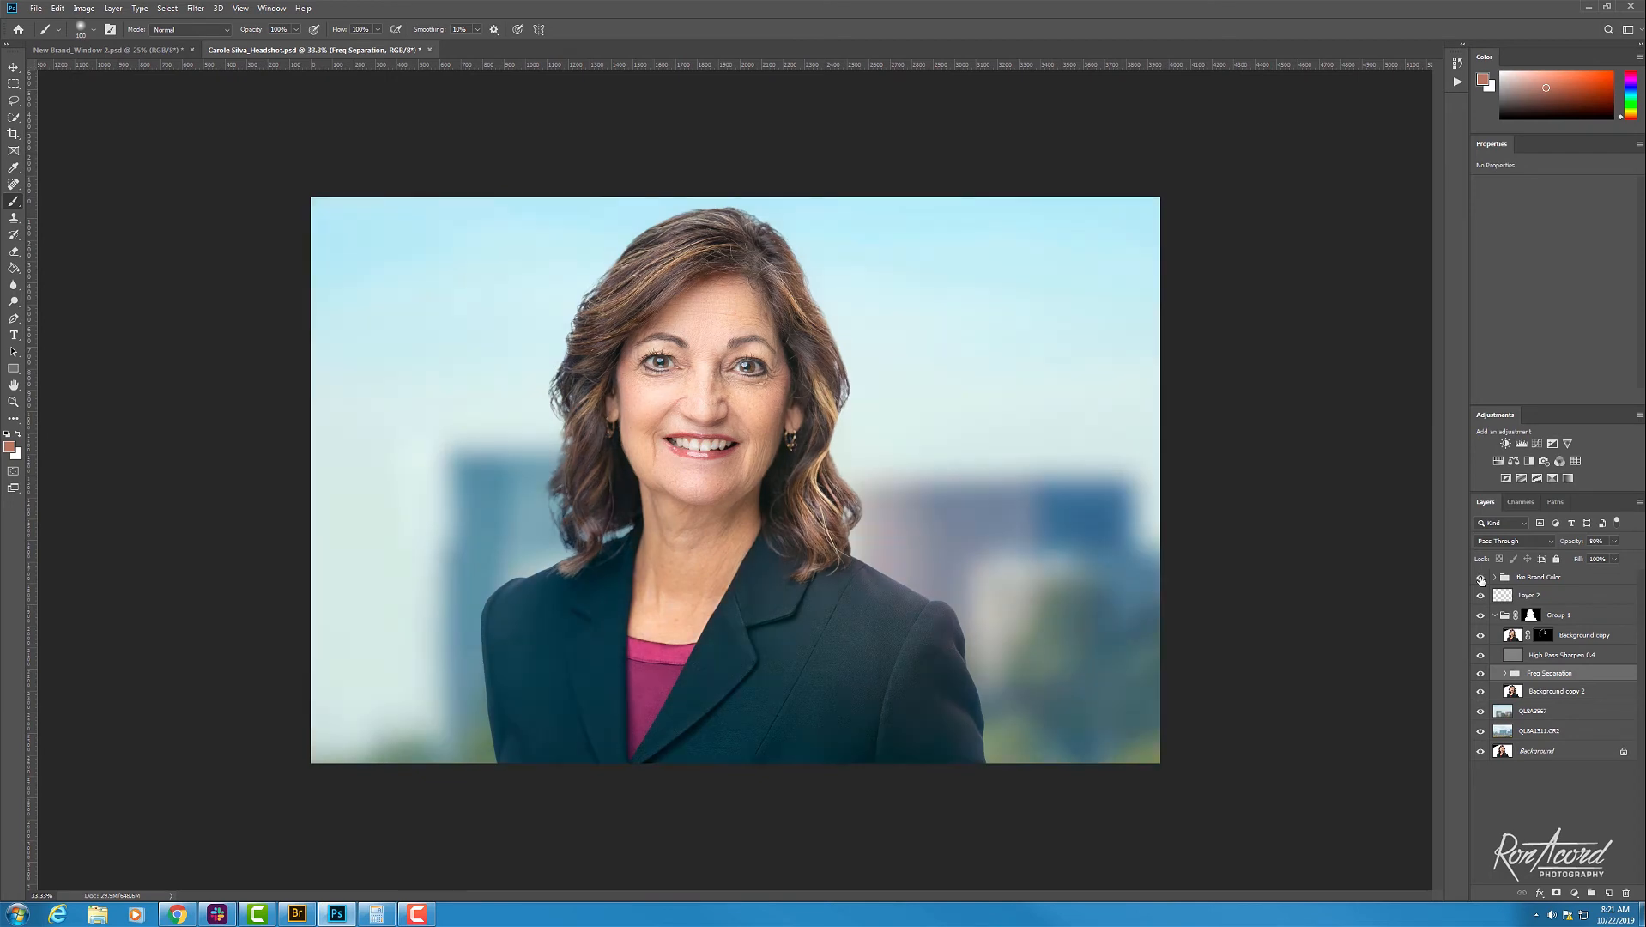
click(1493, 578)
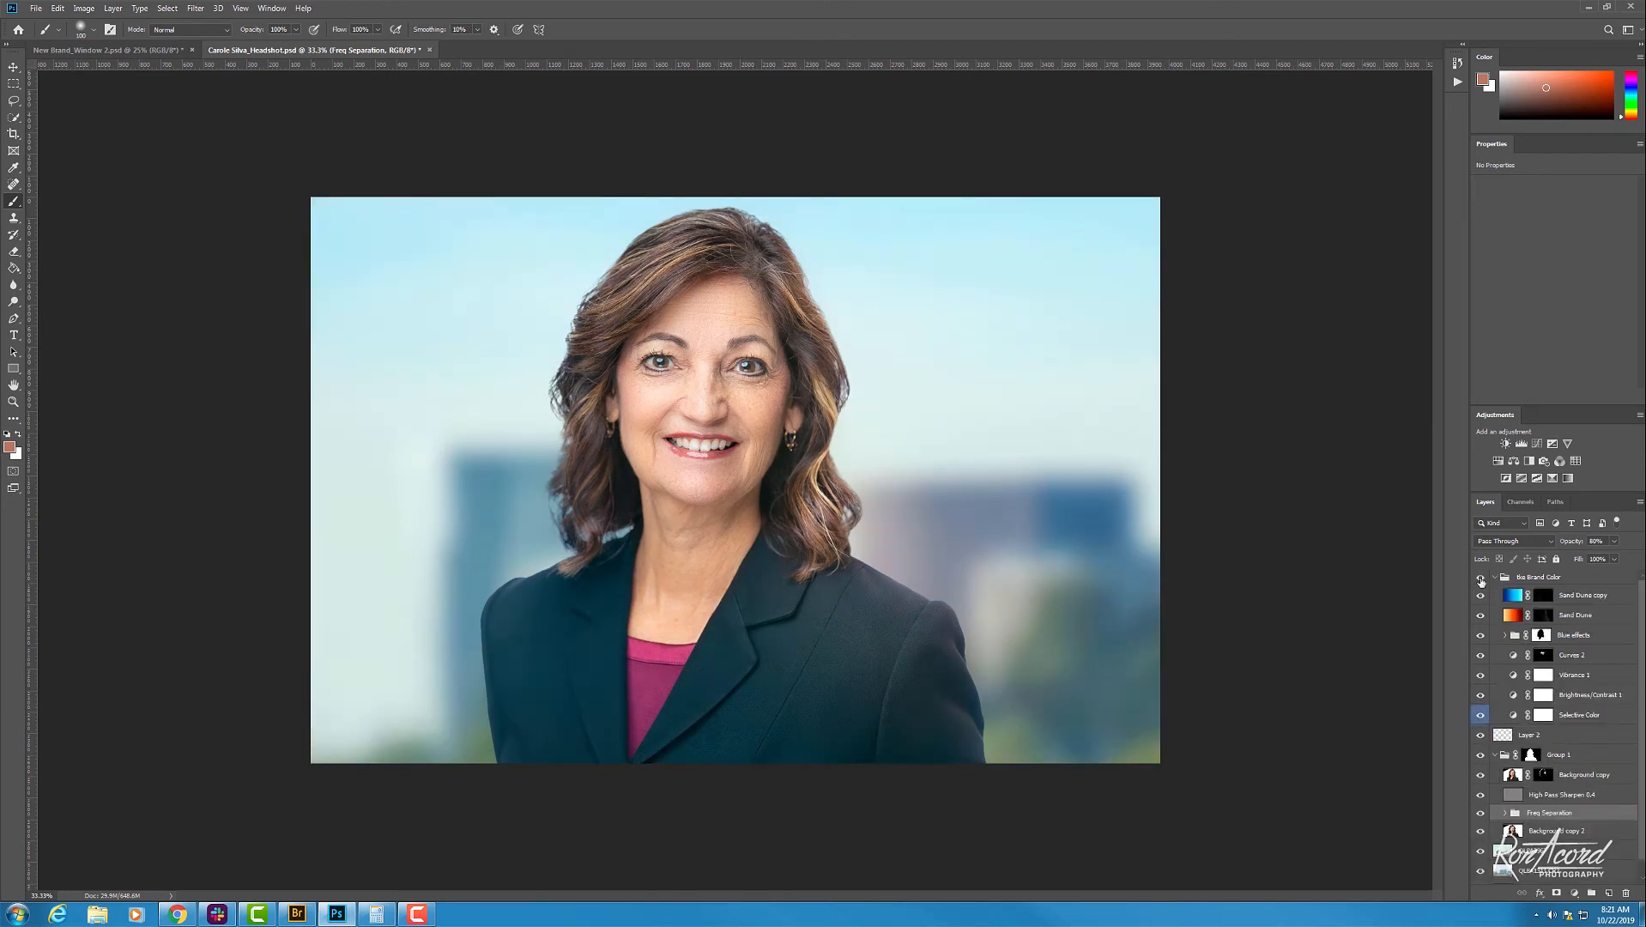
click(1480, 578)
click(1480, 580)
click(1494, 578)
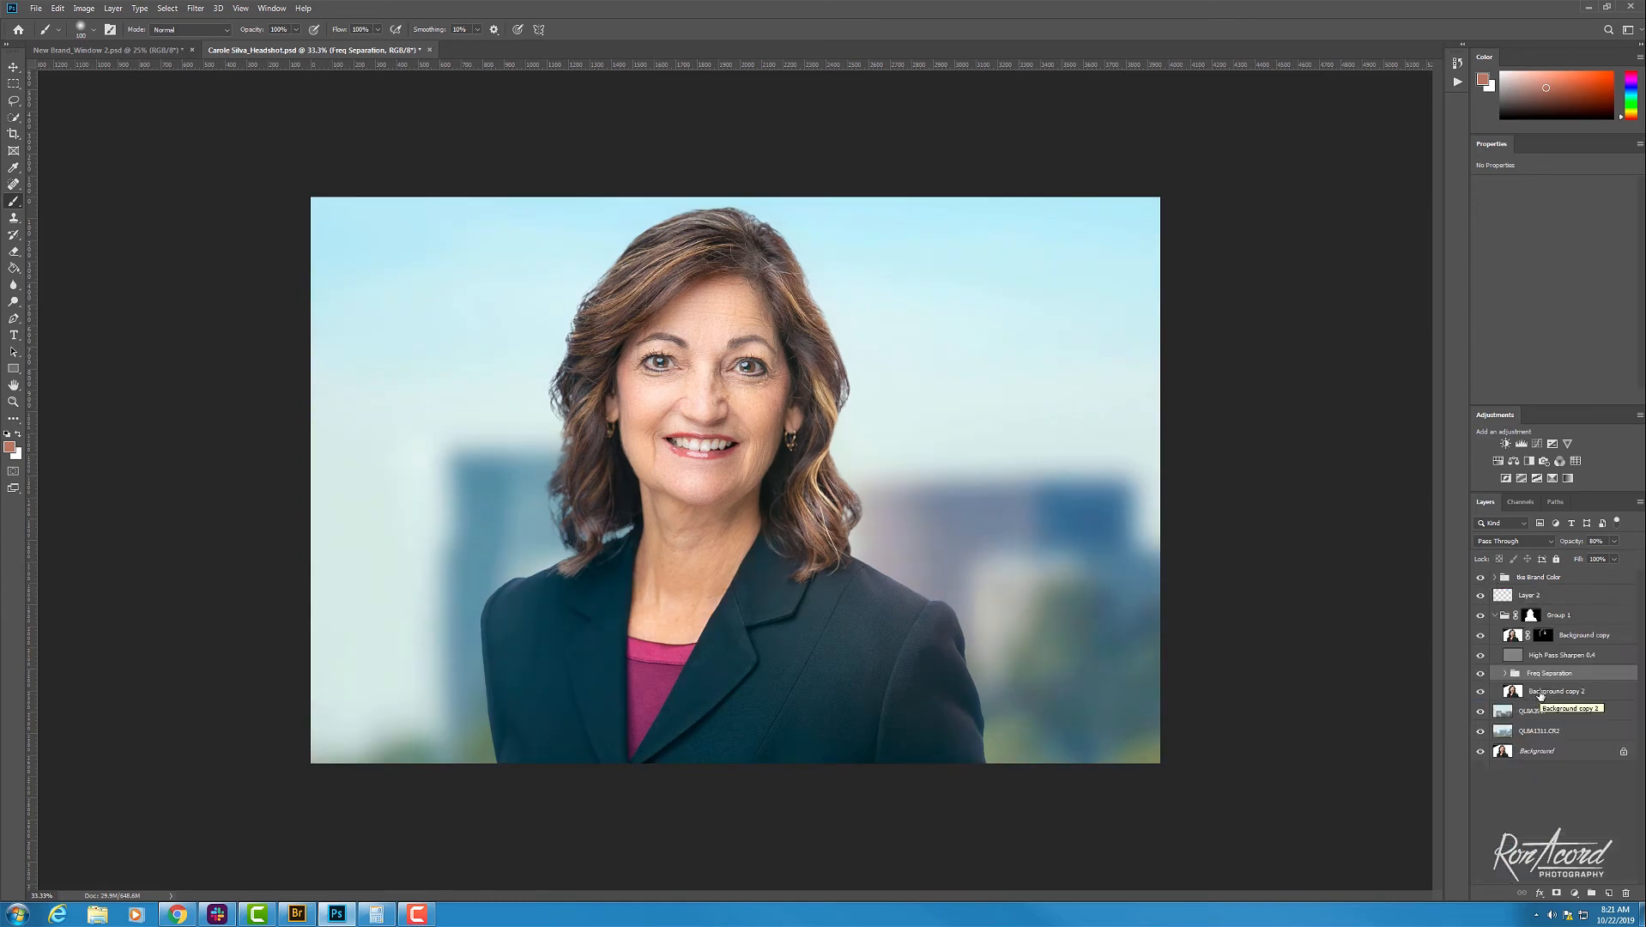
Step: Compare the two skyline backgrounds, then delete the unused one beneath the QL8A3967 layer
click(1479, 712)
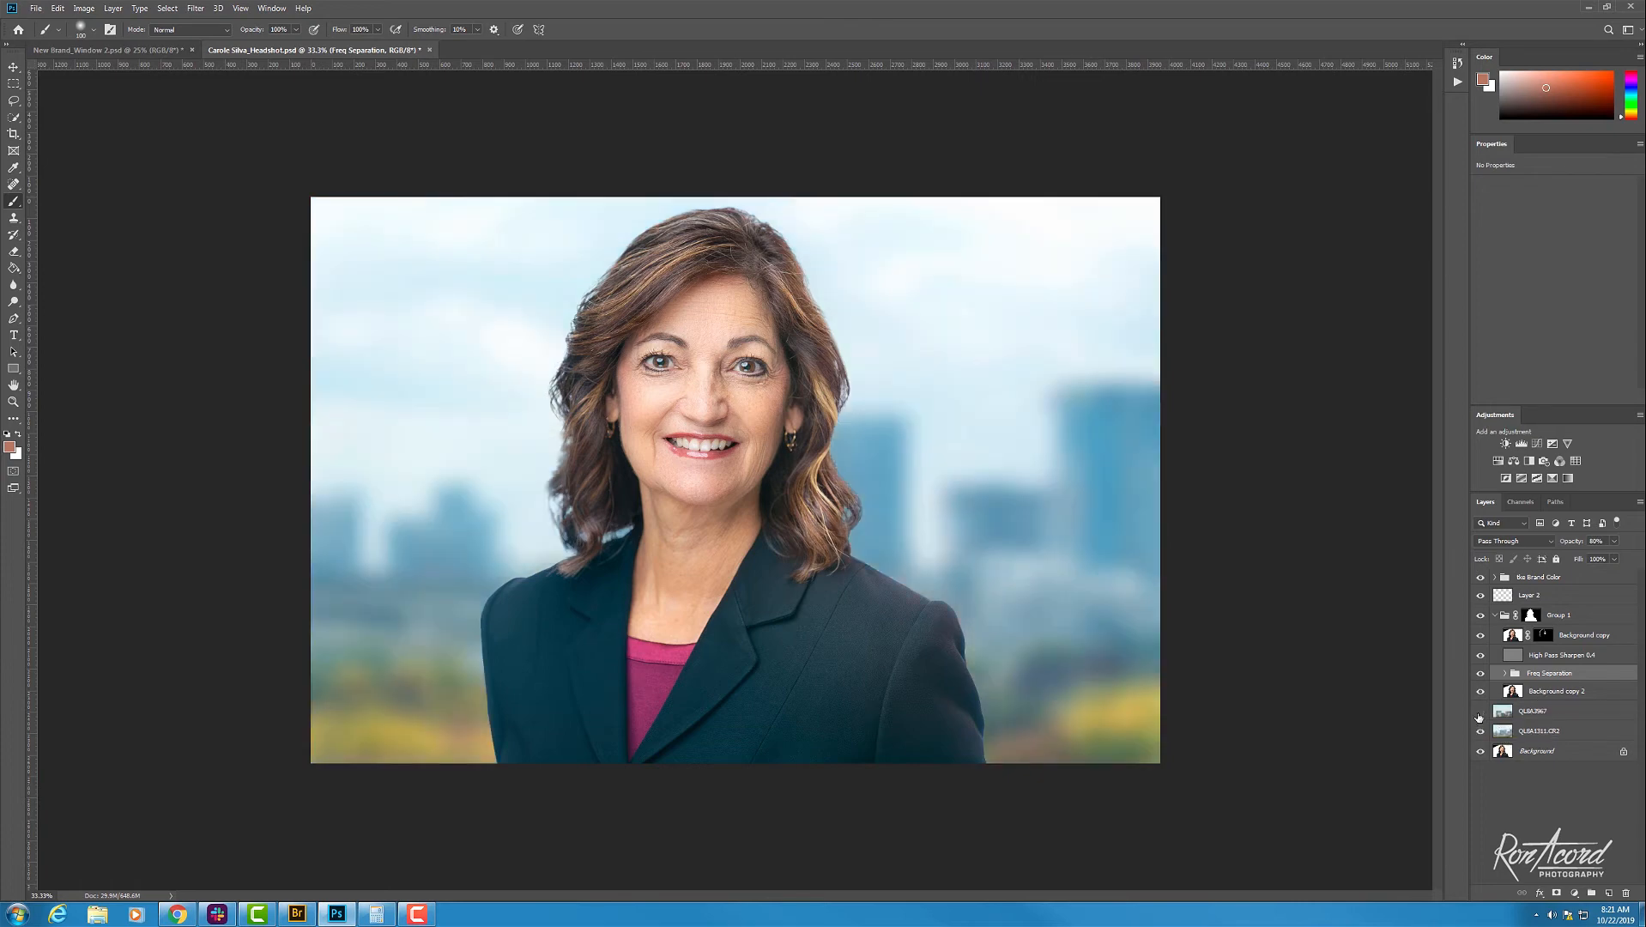
click(1480, 712)
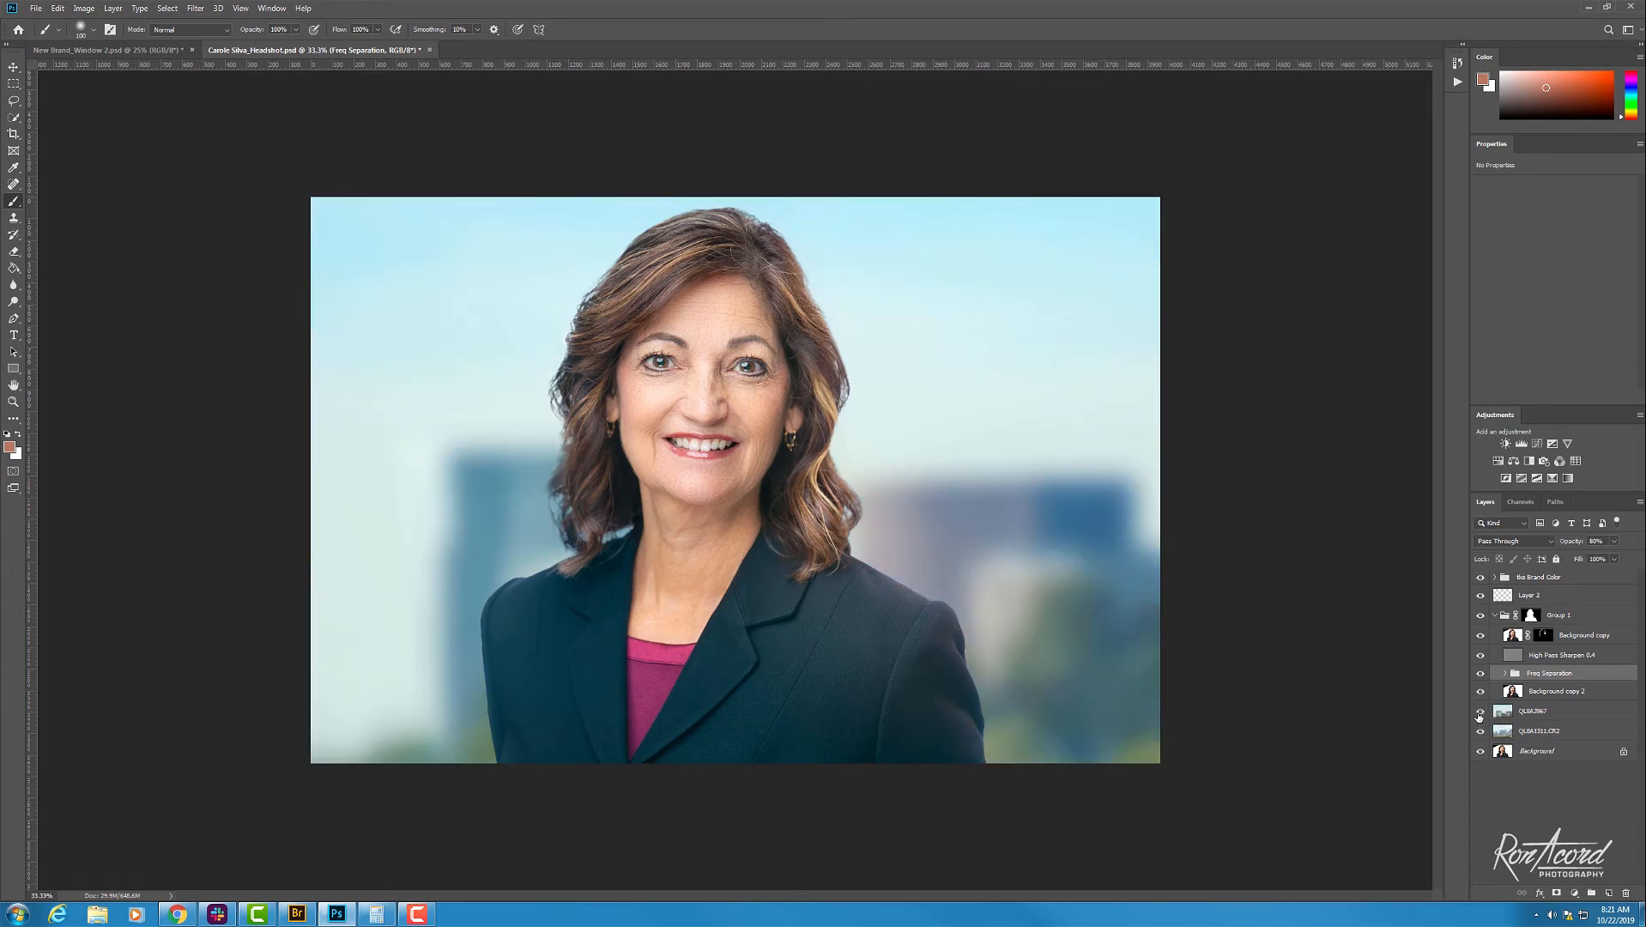
click(1530, 736)
key(Delete)
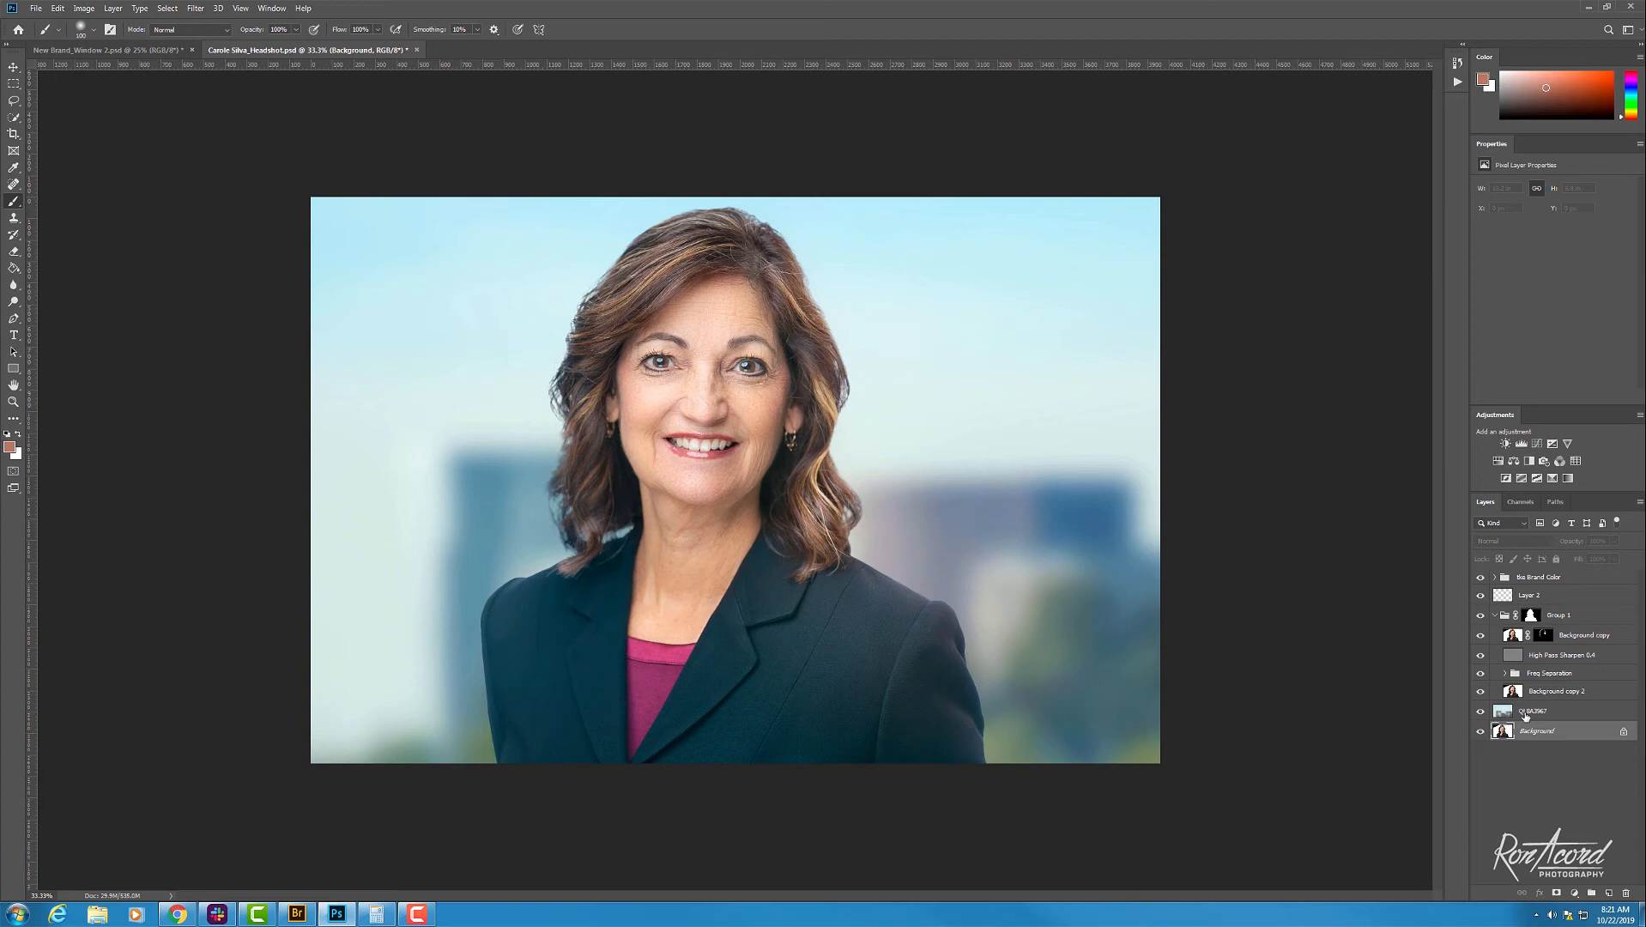
Step: Add a Curves adjustment clipped to the QL8A3967 background and darken its midtones slightly, from input 126 to output 111
click(1526, 712)
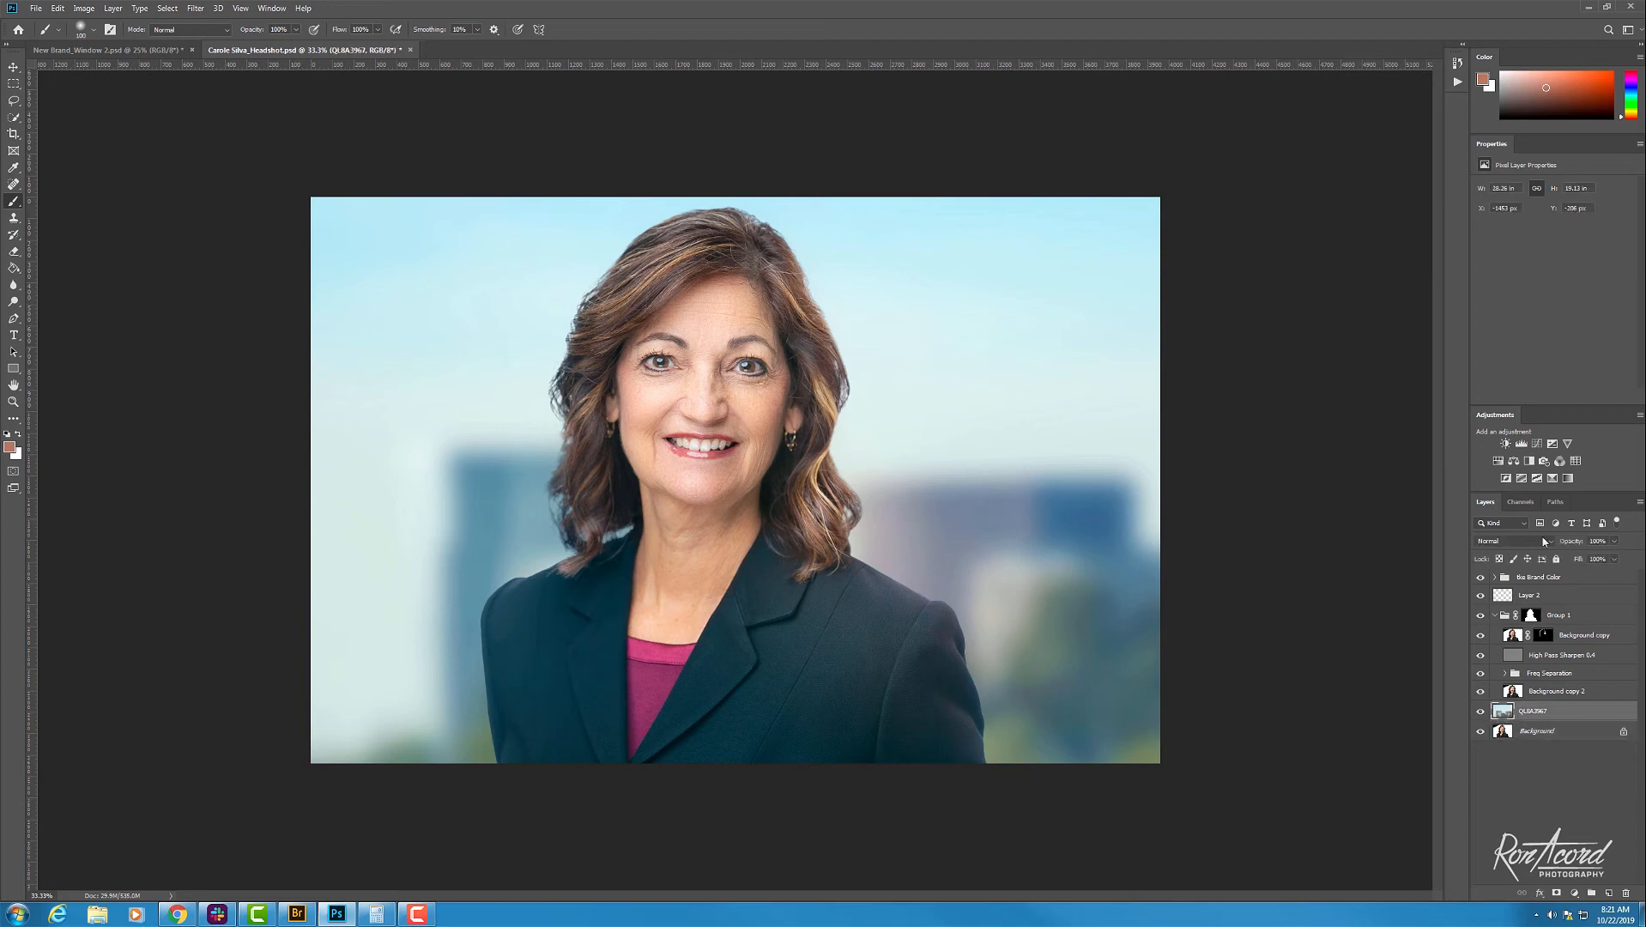
click(1541, 444)
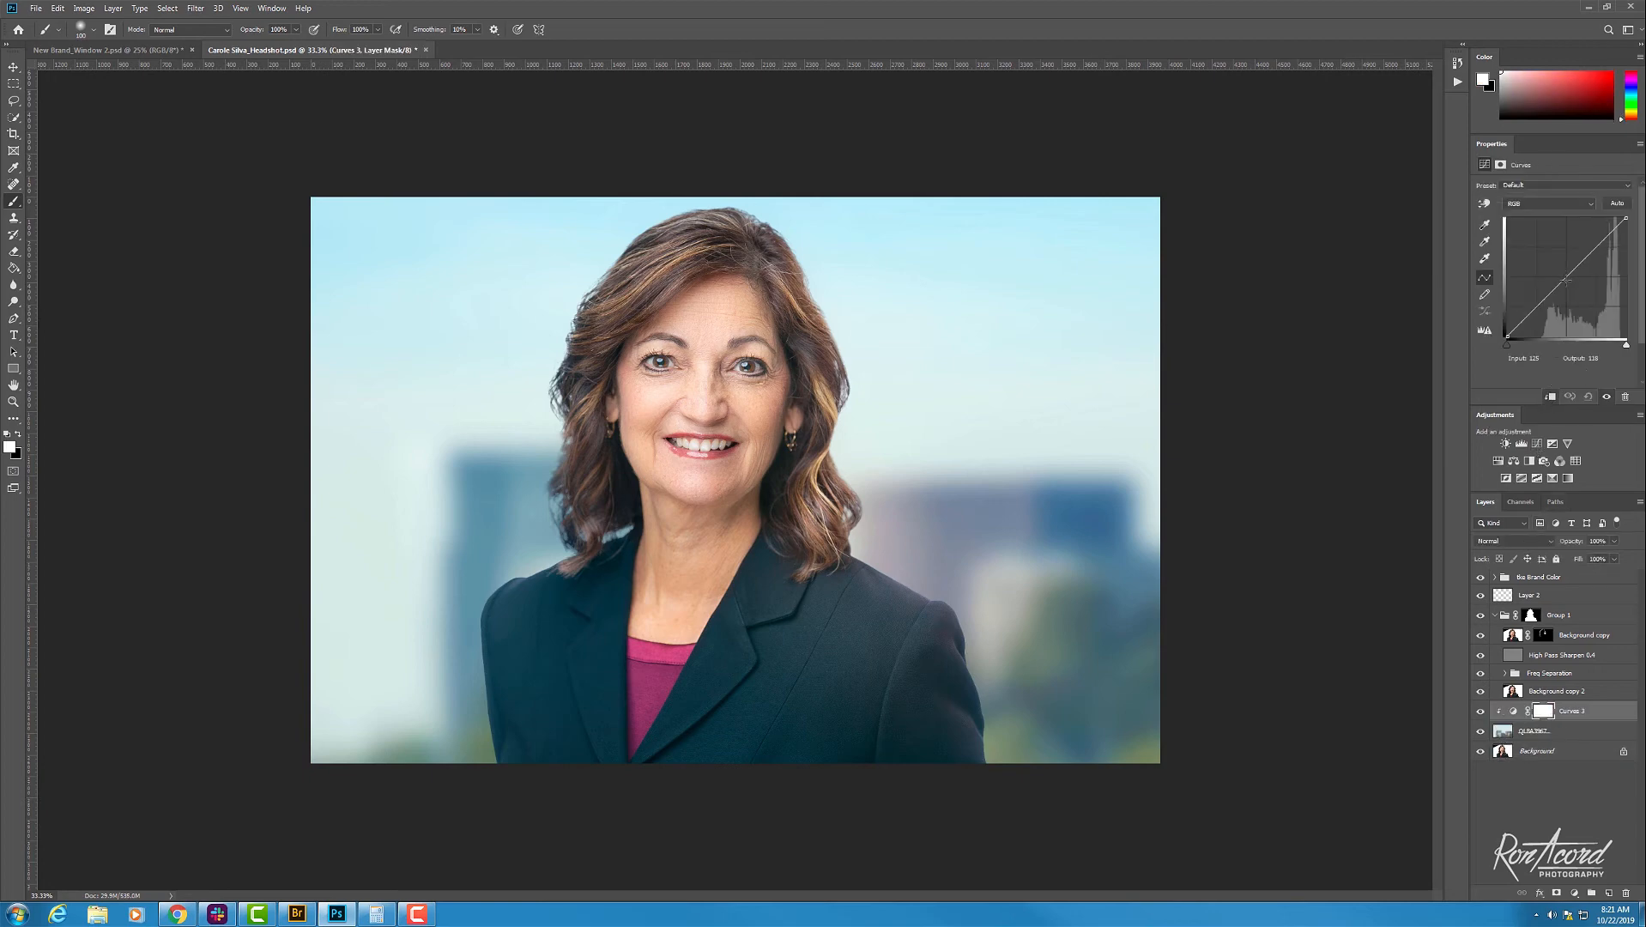
drag(1566, 279, 1566, 284)
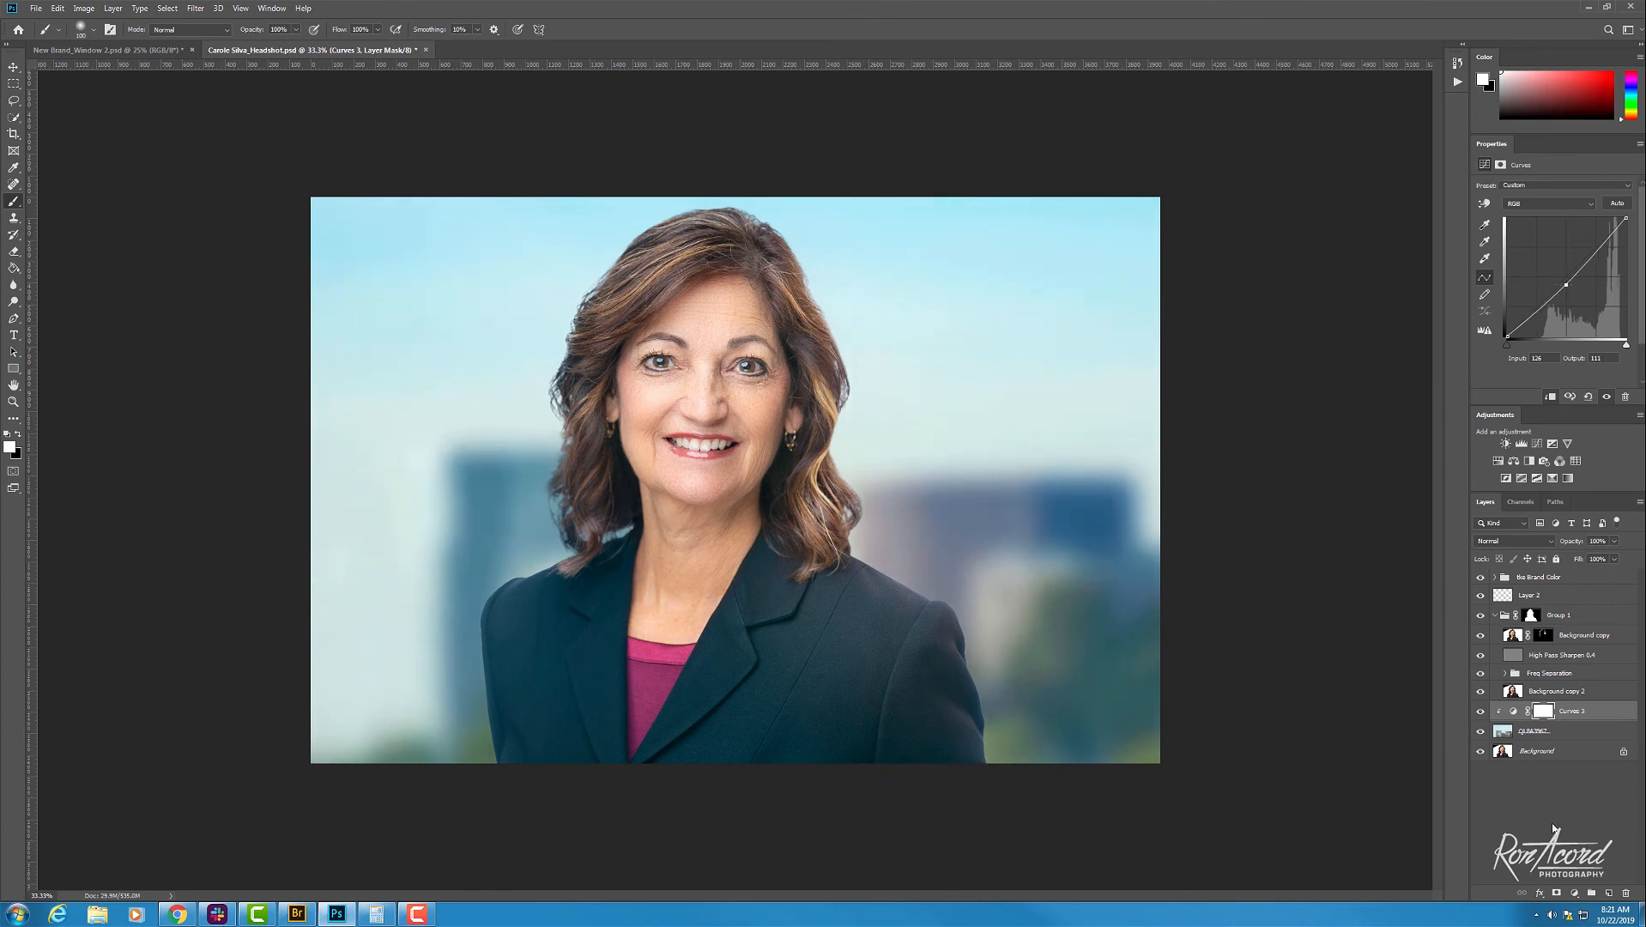
Step: Group every layer from the QL8A3967 background up to the brand color group, leaving out the original Background
click(1536, 752)
click(1535, 731)
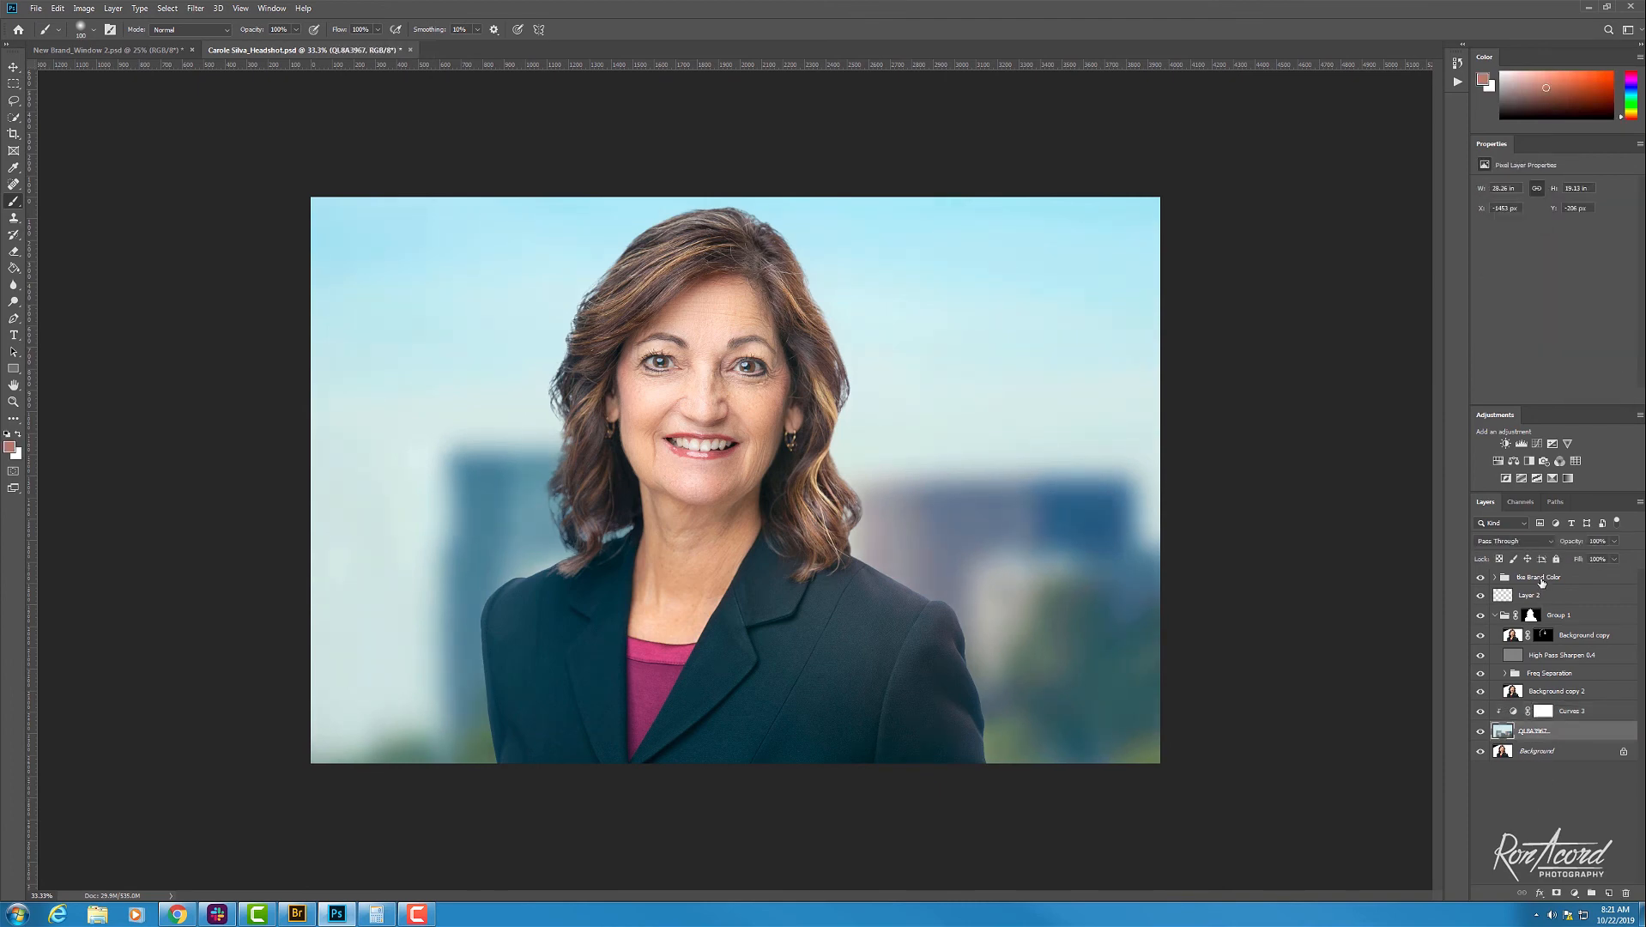
shift+click(1542, 582)
key(ctrl+g)
Step: Compare the finished composite repeatedly with the original studio photo by hiding and showing the group of all retouching layers
click(1480, 579)
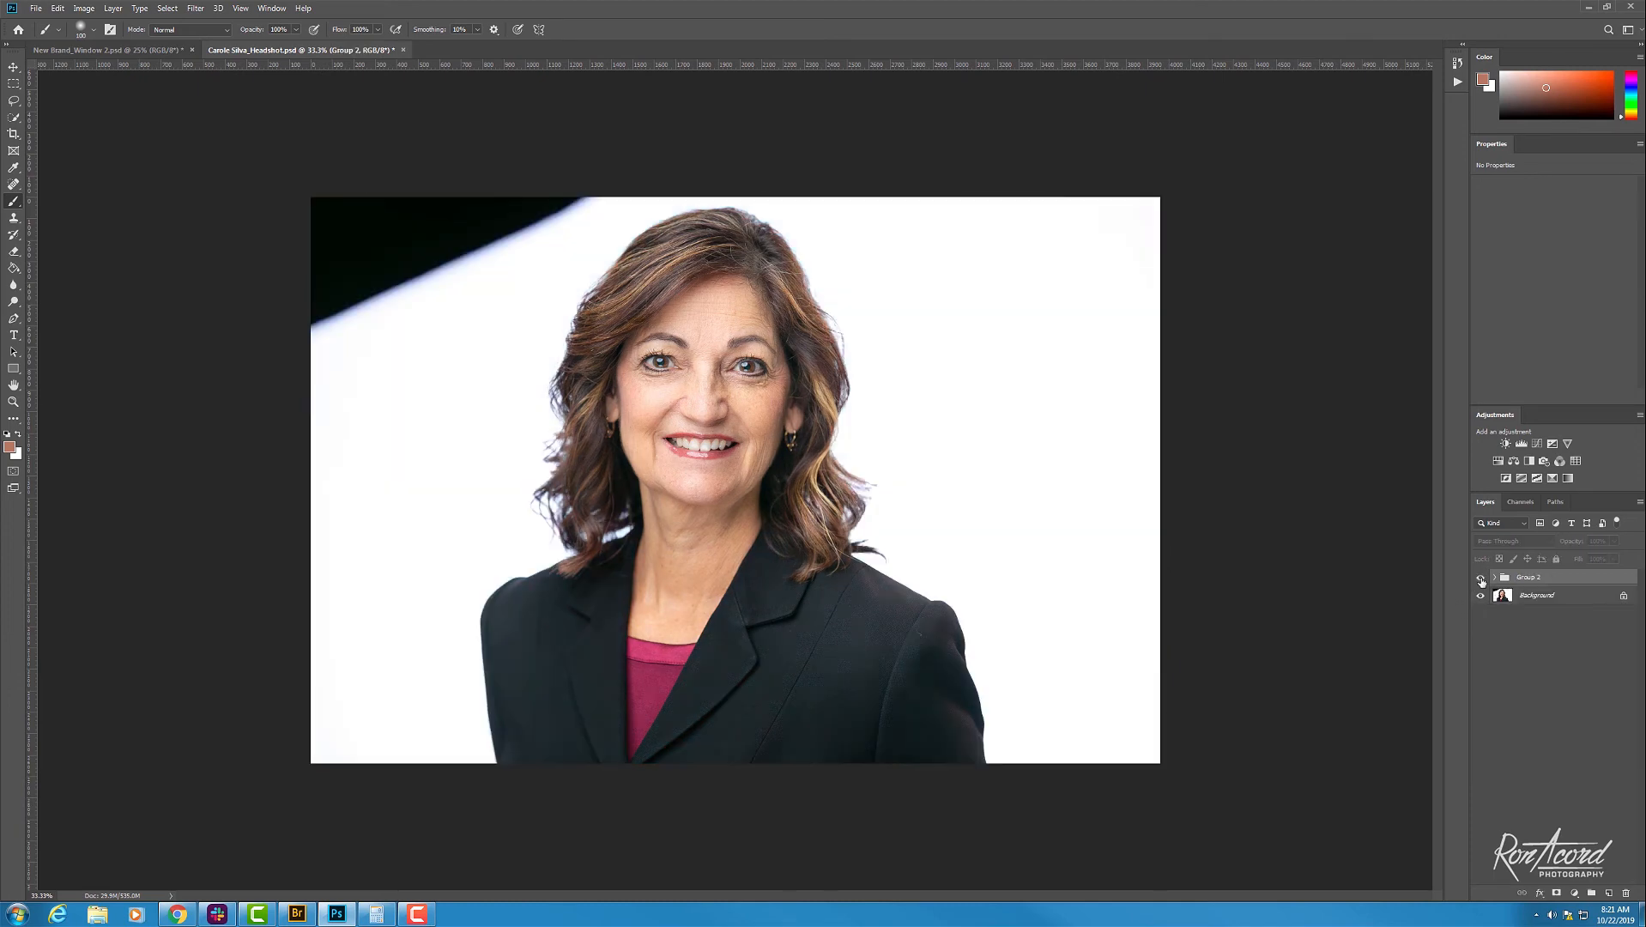
click(1480, 580)
click(1480, 580)
click(1480, 580)
click(1480, 580)
click(1480, 580)
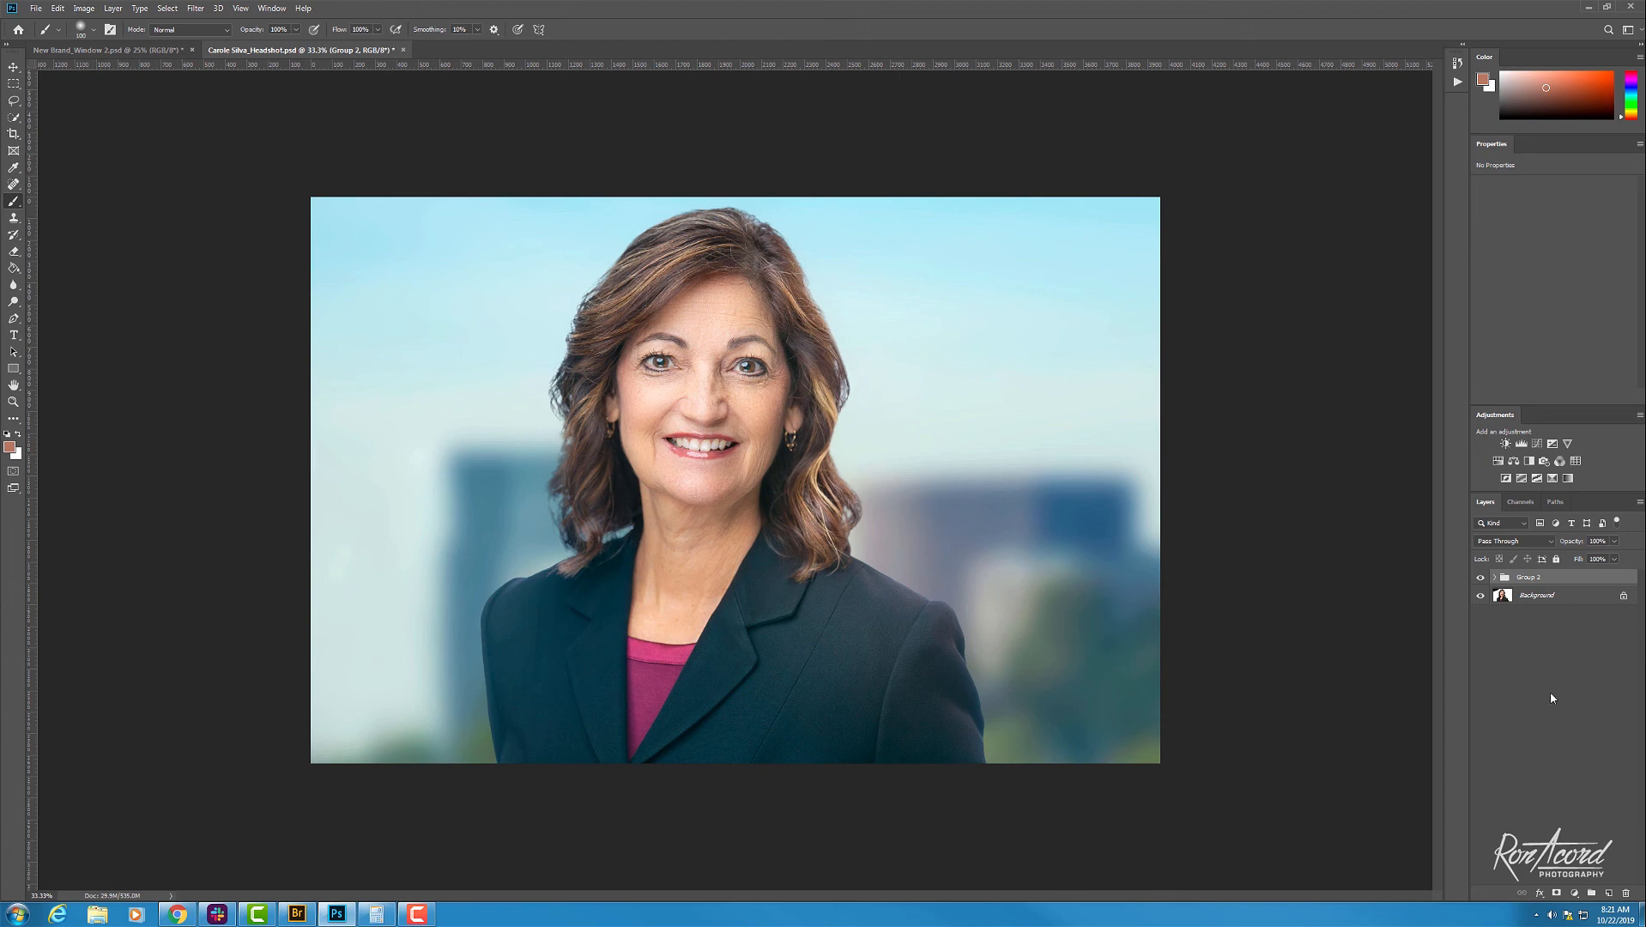
key(ctrl+comma)
key(ctrl+comma)
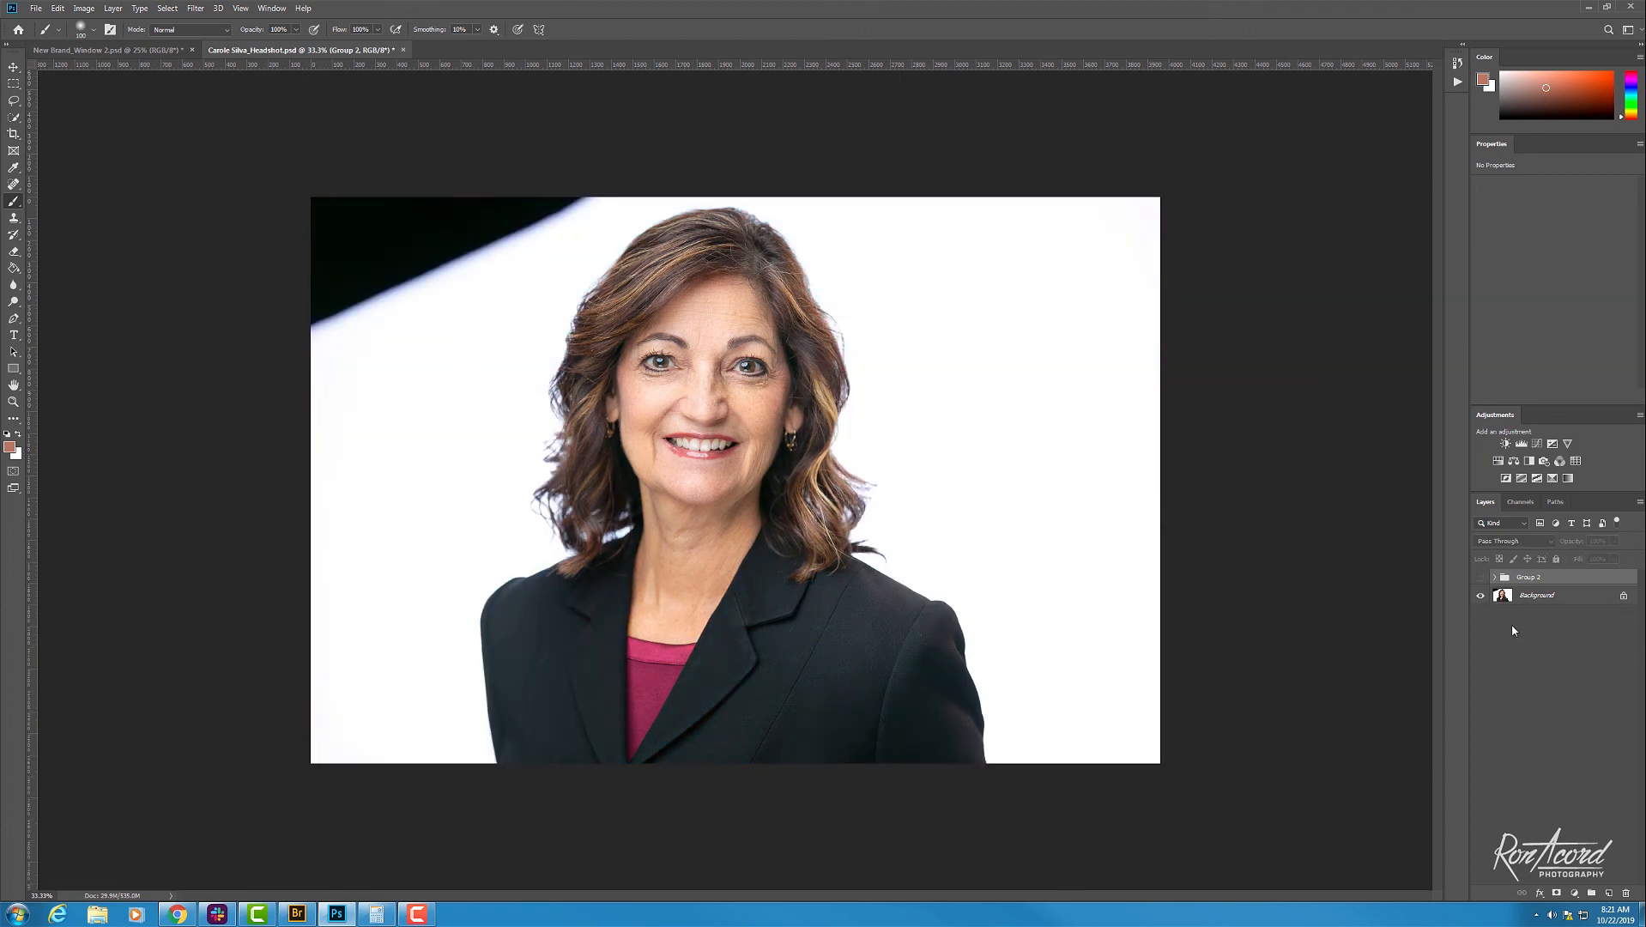
key(ctrl+comma)
key(ctrl+comma)
Step: Undo the grouping of the retouching layers, deselect all layers and collapse Group 1
key(ctrl+z)
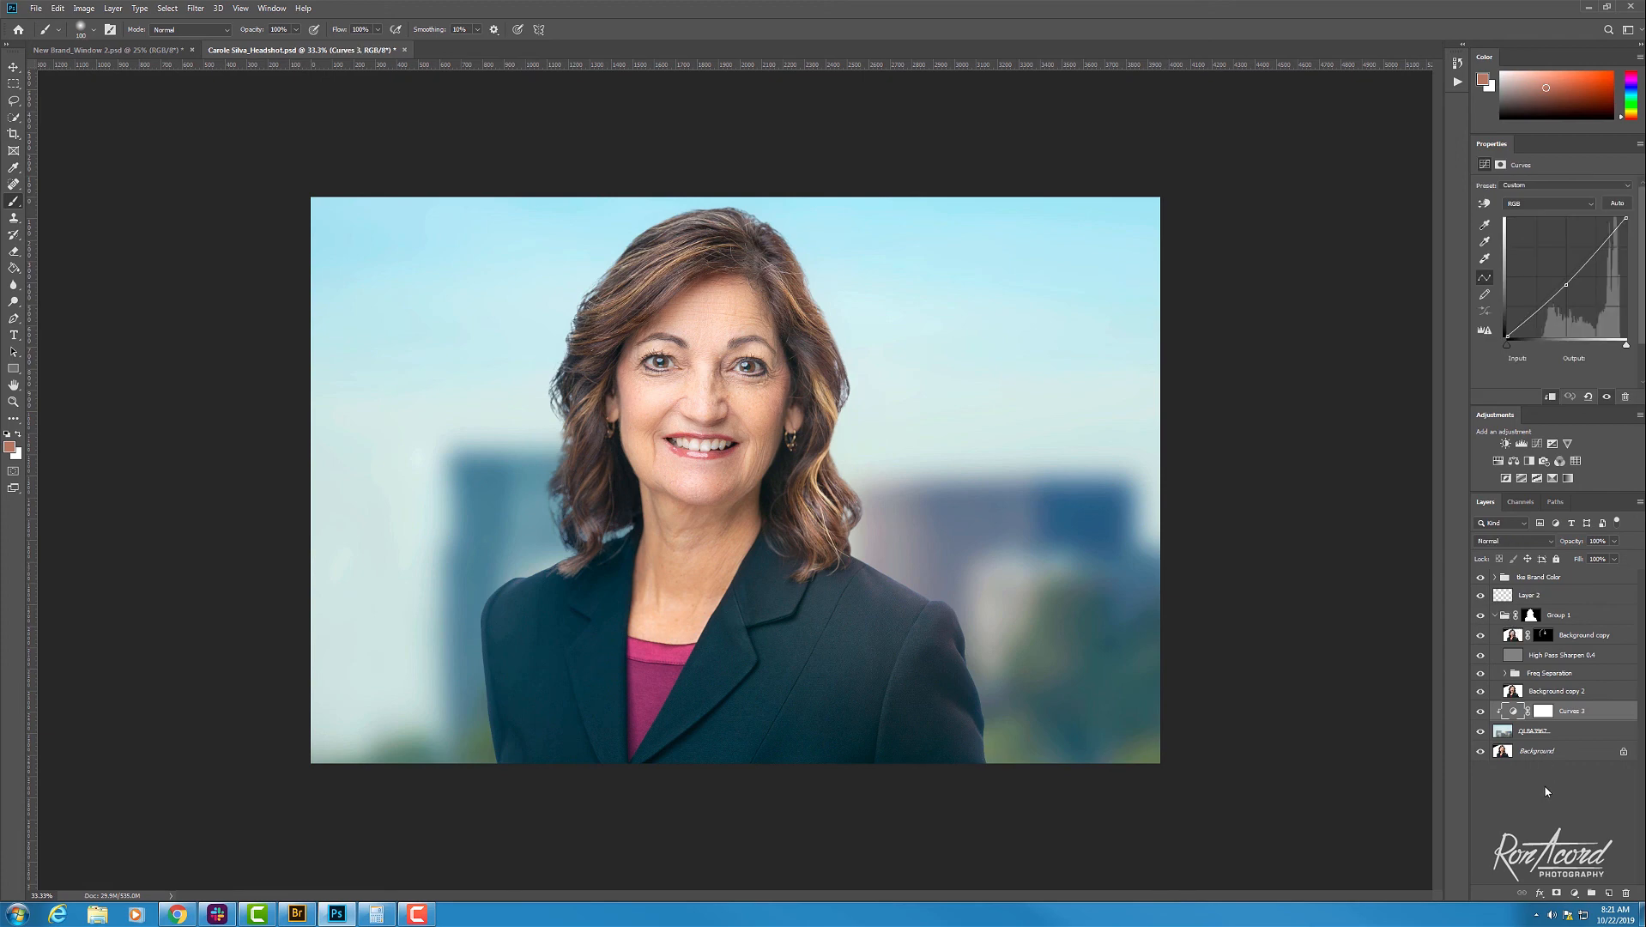
click(1547, 790)
click(1496, 615)
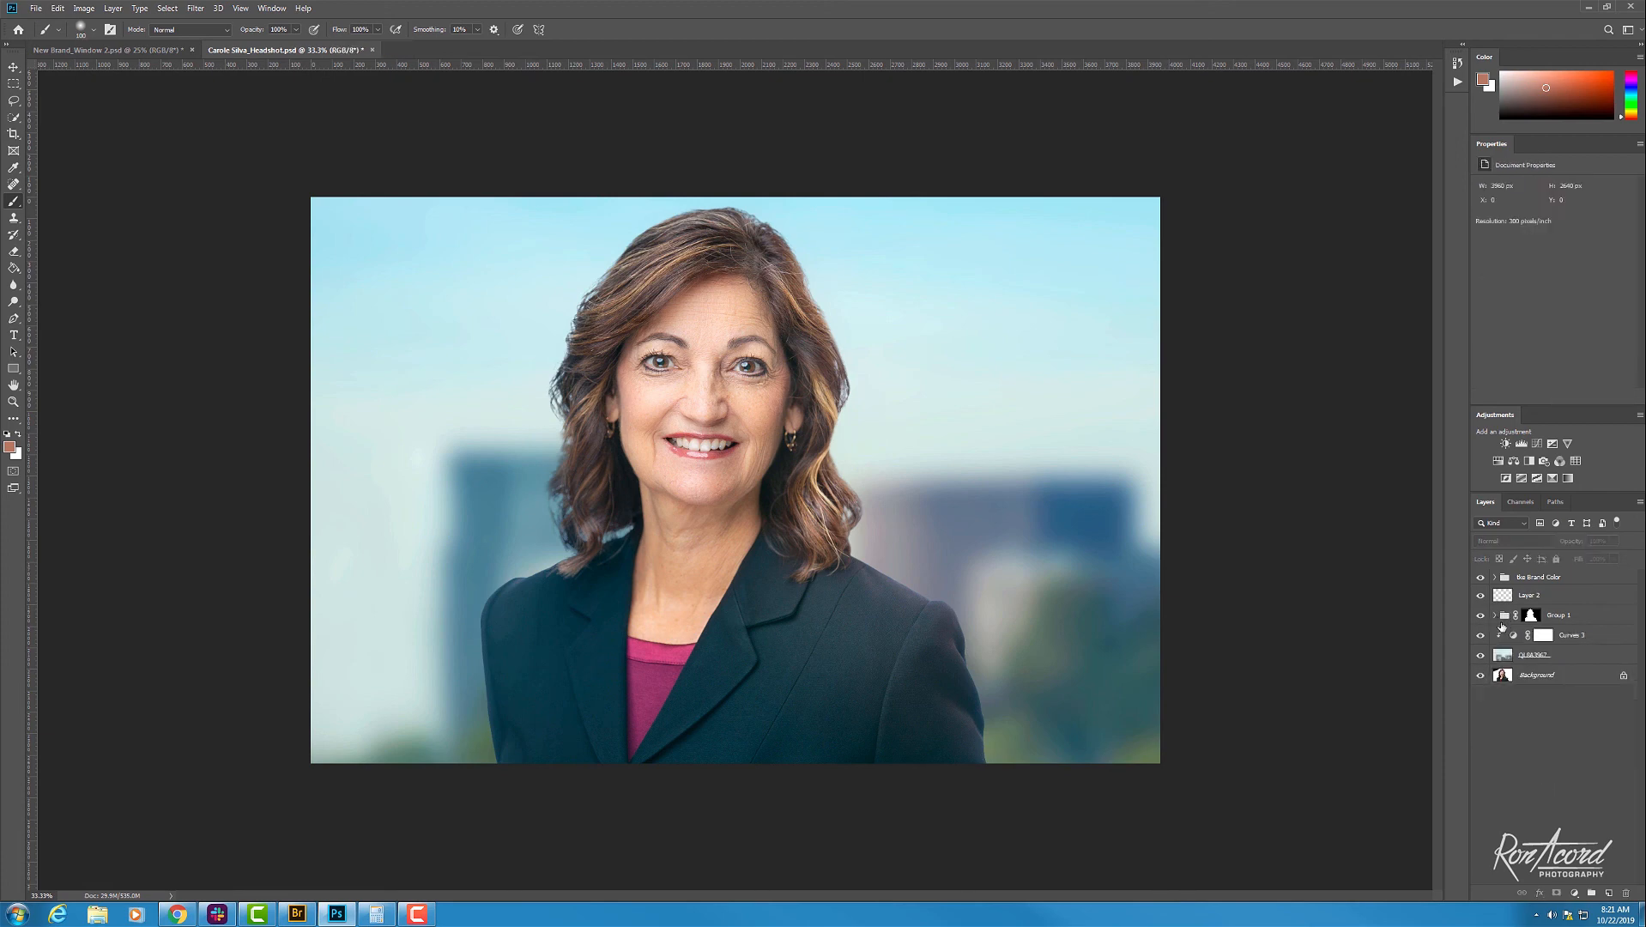